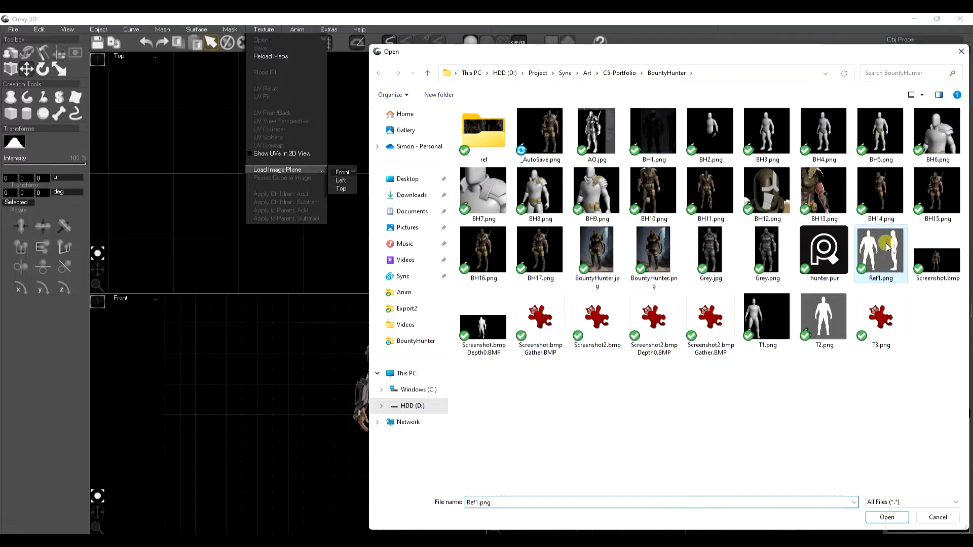
Load Ref1.png as the front image plane and duplicate that plane.
left_click(886, 517)
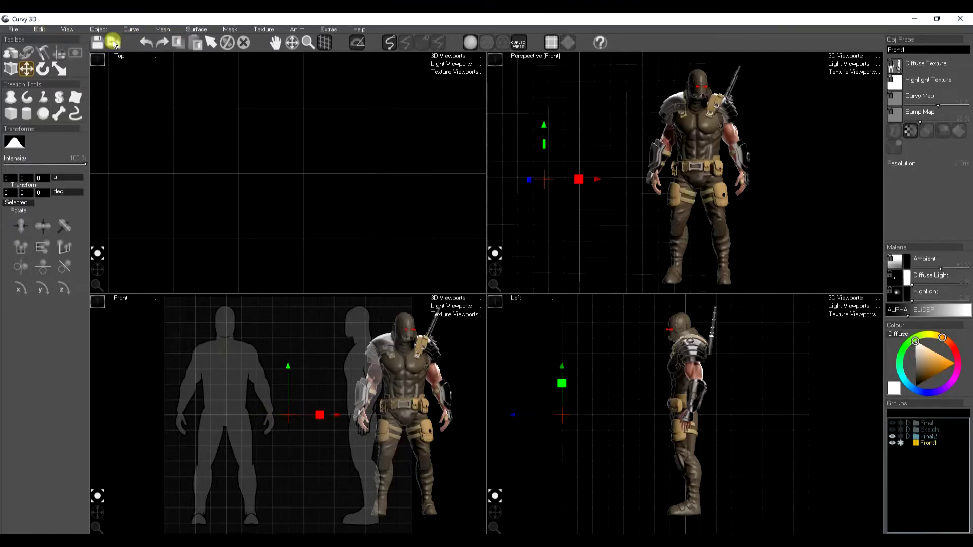
left_click(99, 29)
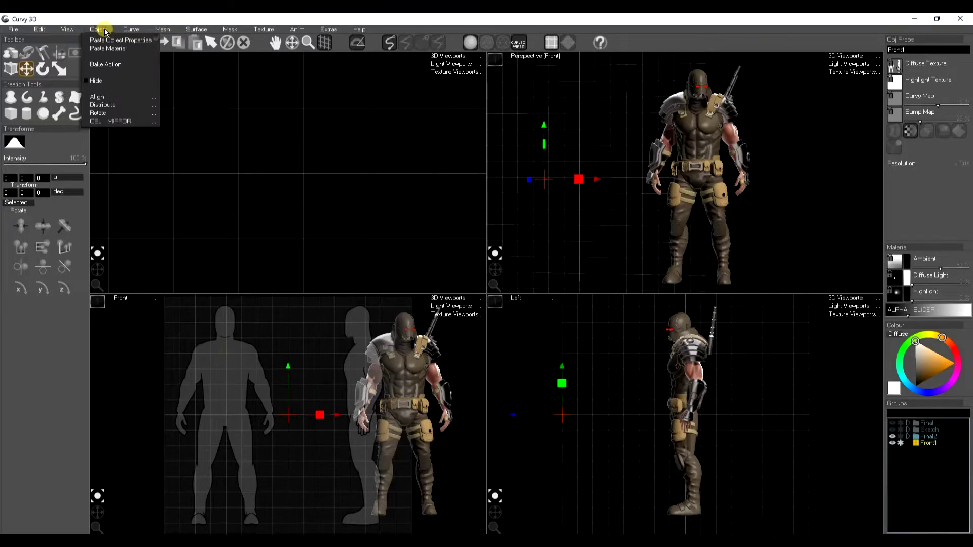
left_click(49, 32)
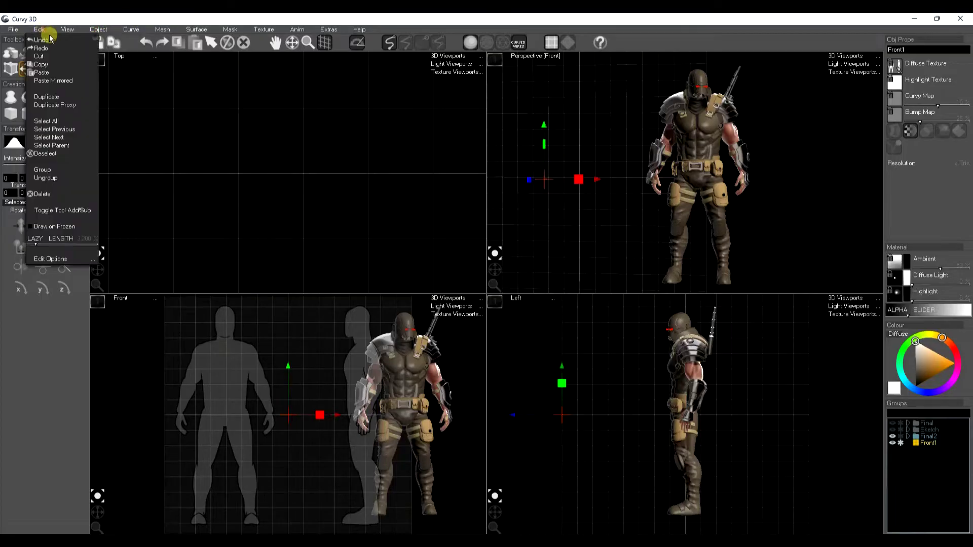
left_click(56, 97)
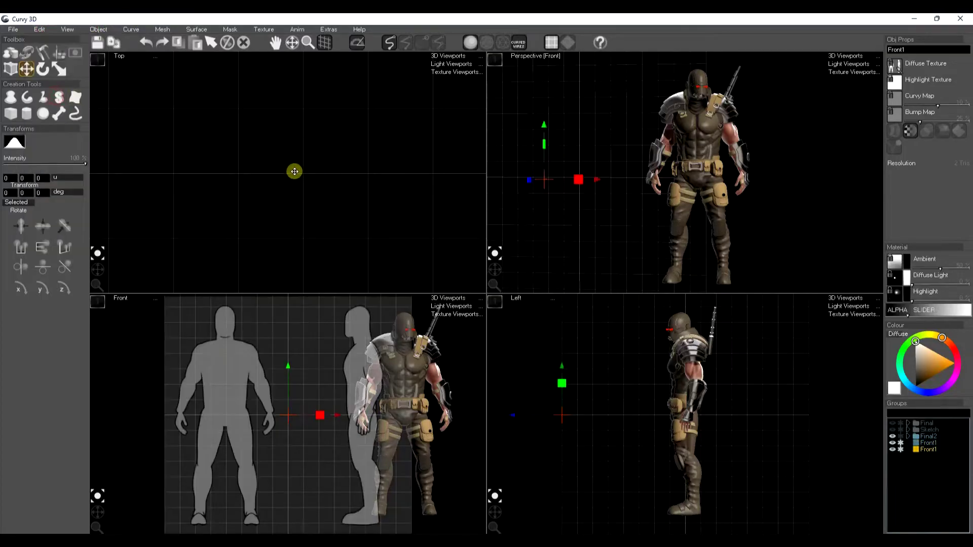
Rotate the duplicated reference plane to face the left view and rename it Left1.
left_click_drag(355, 232, 252, 202)
key("r")
key("e")
left_click_drag(276, 165, 309, 160)
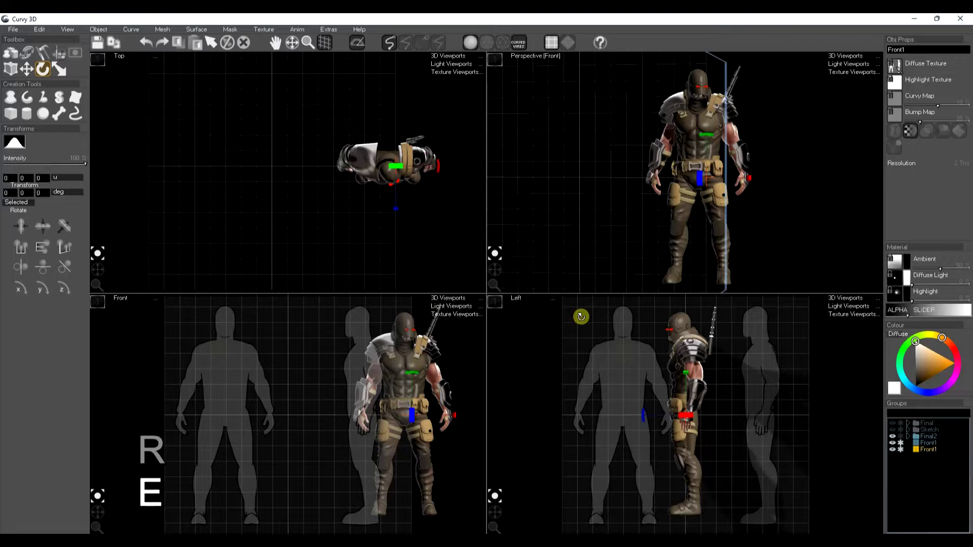
left_click(931, 451)
left_click(928, 451)
left_click(928, 451)
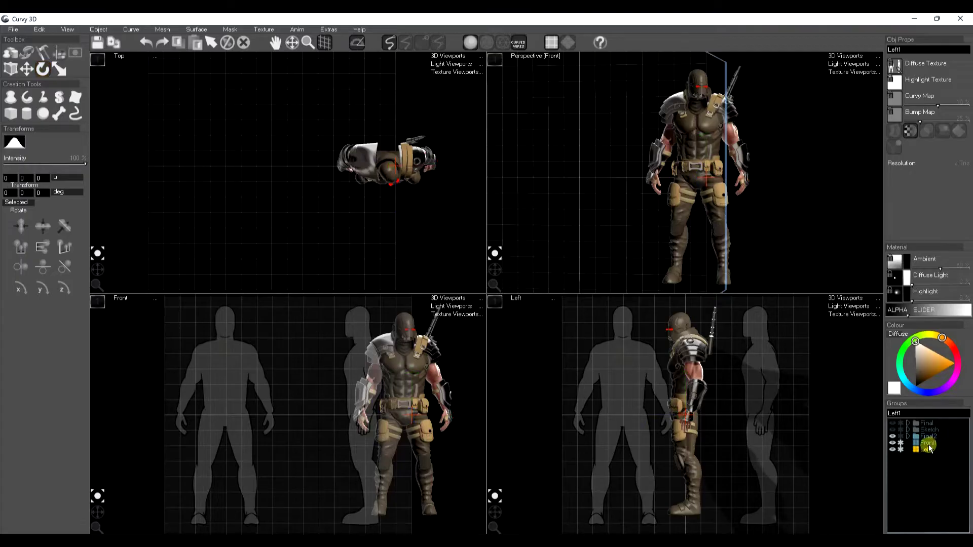
Move the Front1 and Left1 planes together, aligning the side silhouette with the armoured character and centring the front silhouette on the vertical axis.
left_click(930, 444, "ctrl")
key("w")
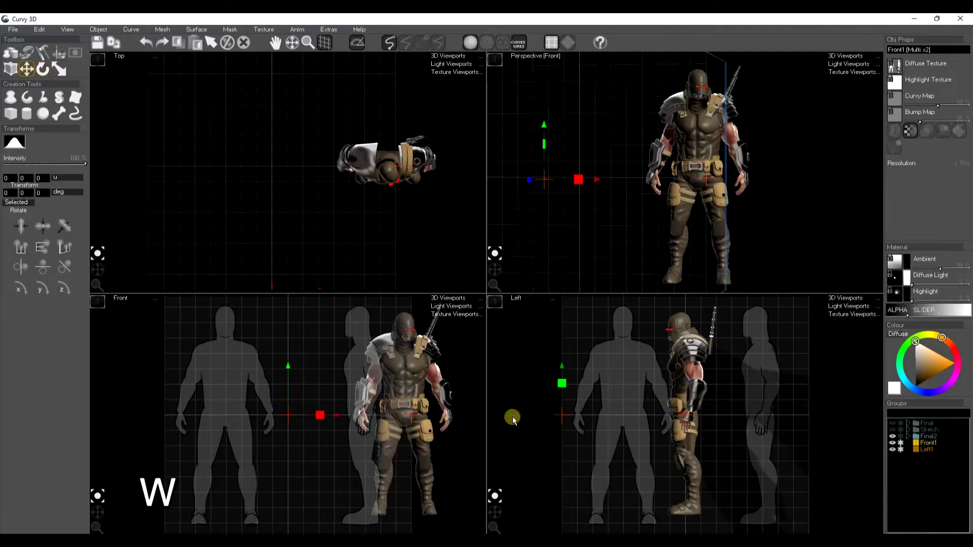
left_click_drag(517, 417, 508, 417)
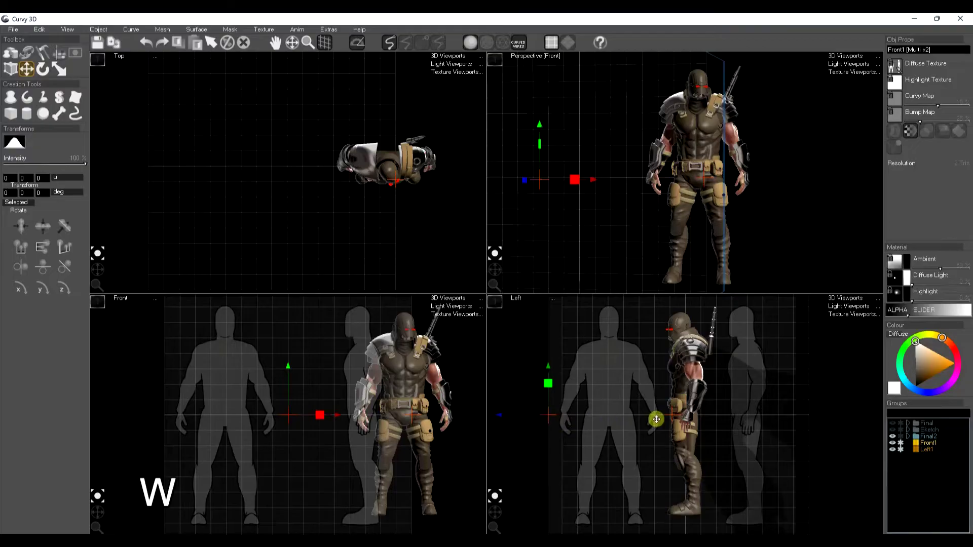
mouse_move(641, 441)
left_mouse_down()
mouse_move(660, 449)
mouse_move(652, 437)
left_mouse_up()
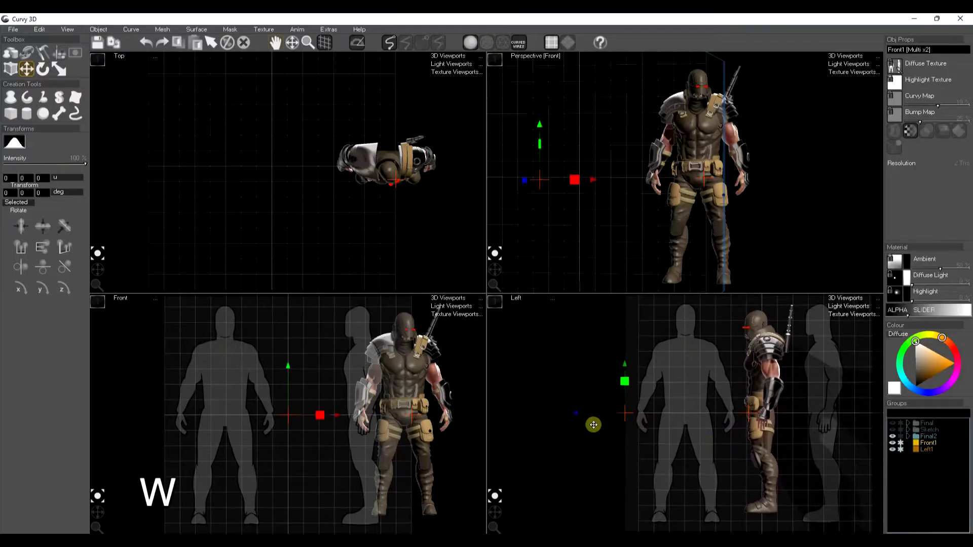
left_click_drag(772, 419, 718, 418)
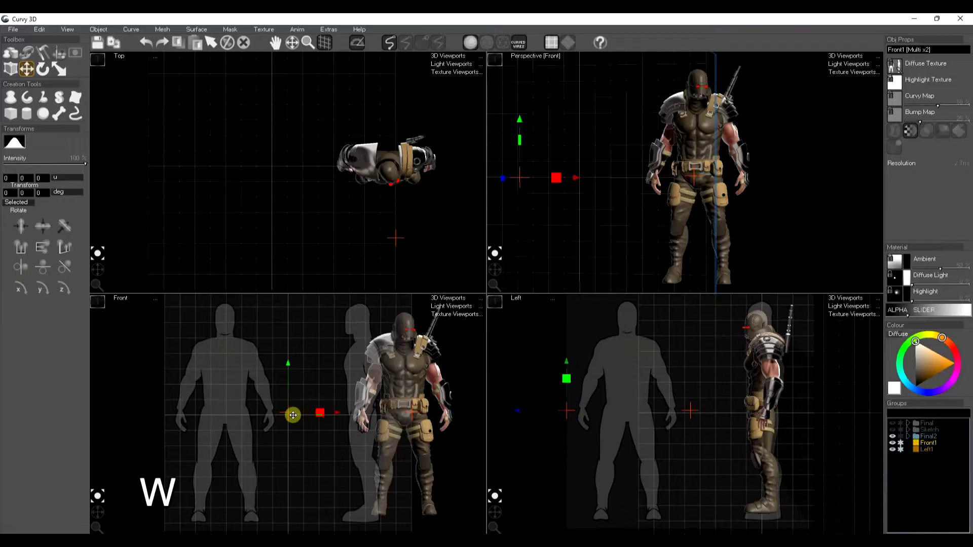
left_click_drag(325, 412, 401, 419)
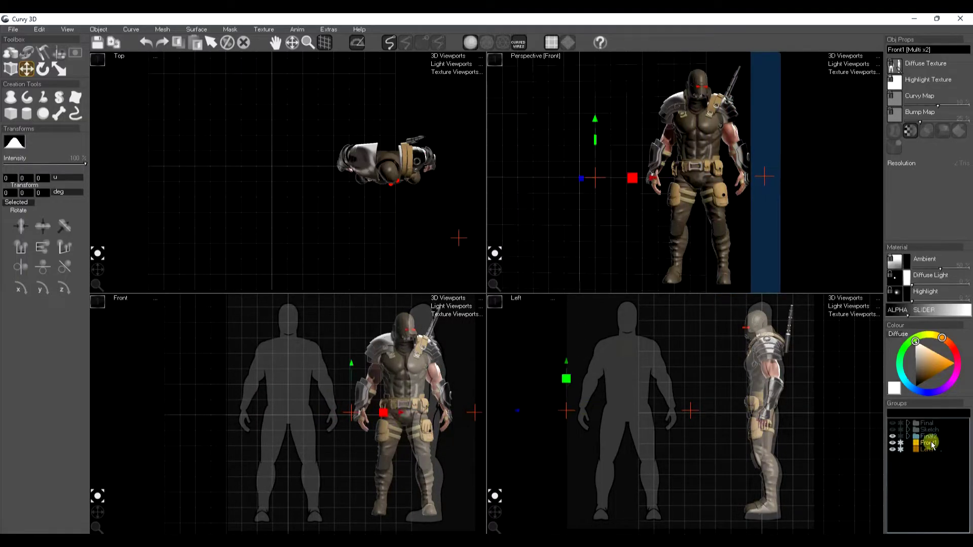
Scale both reference planes down slightly to match the Final2 character's height, reposition them, and deselect them.
left_click(892, 436)
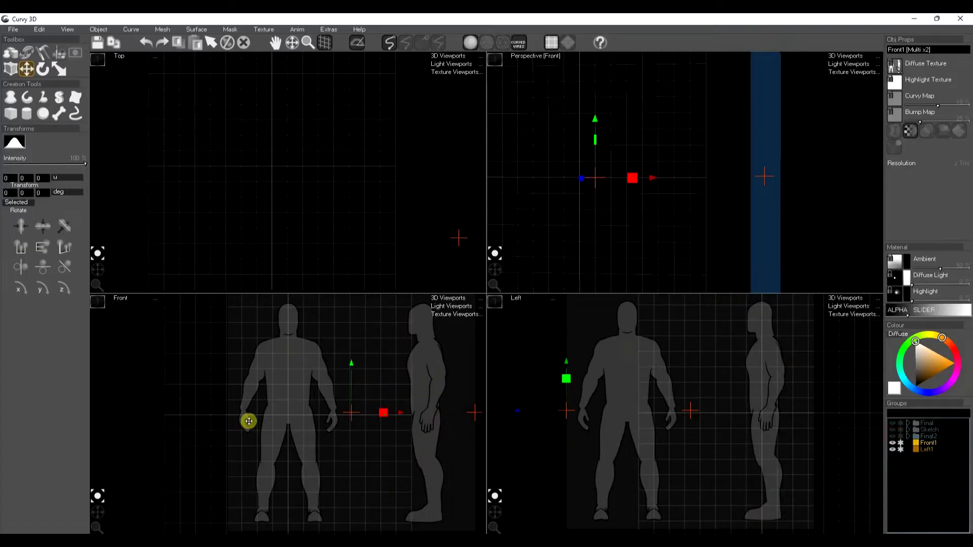
left_click(893, 437)
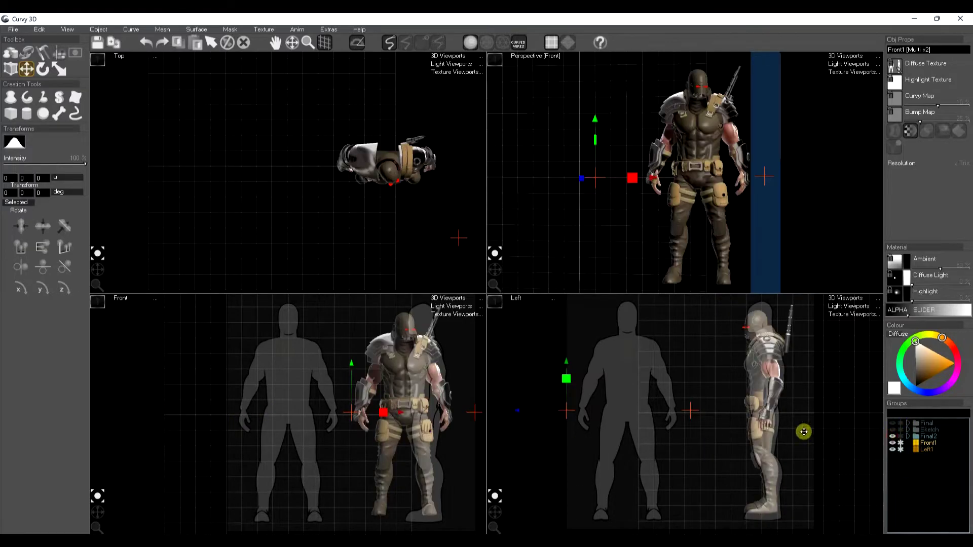
key("r")
left_click_drag(760, 413, 751, 422)
key("w")
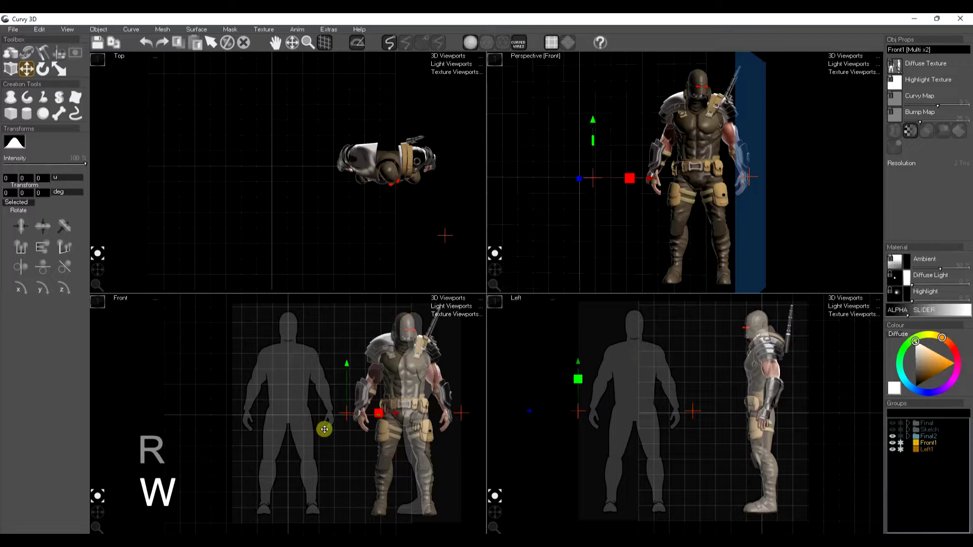
key("space")
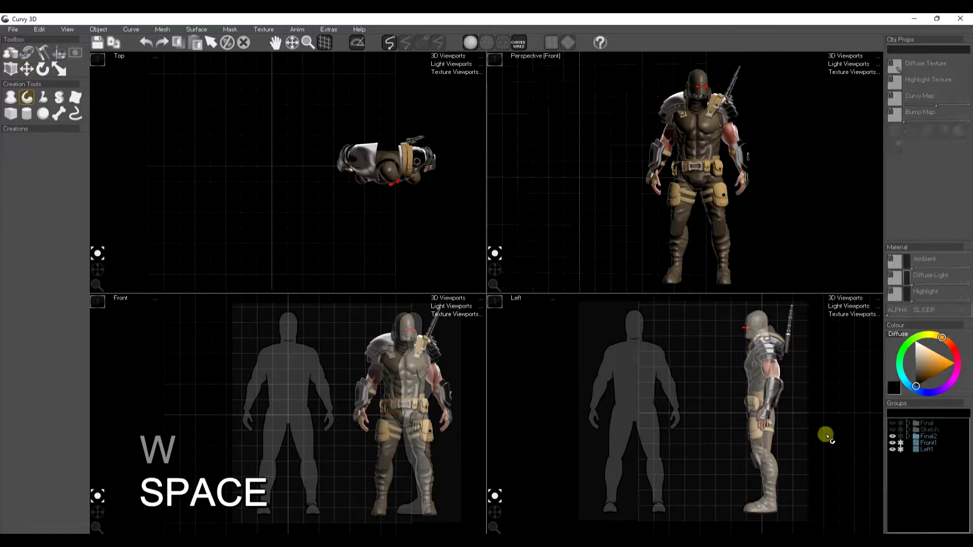
Hide the Final2 group to leave only the front and side reference silhouettes around the head.
left_click(893, 437)
right_click_drag(759, 455, 690, 452)
scroll(670, 366, "up", 5)
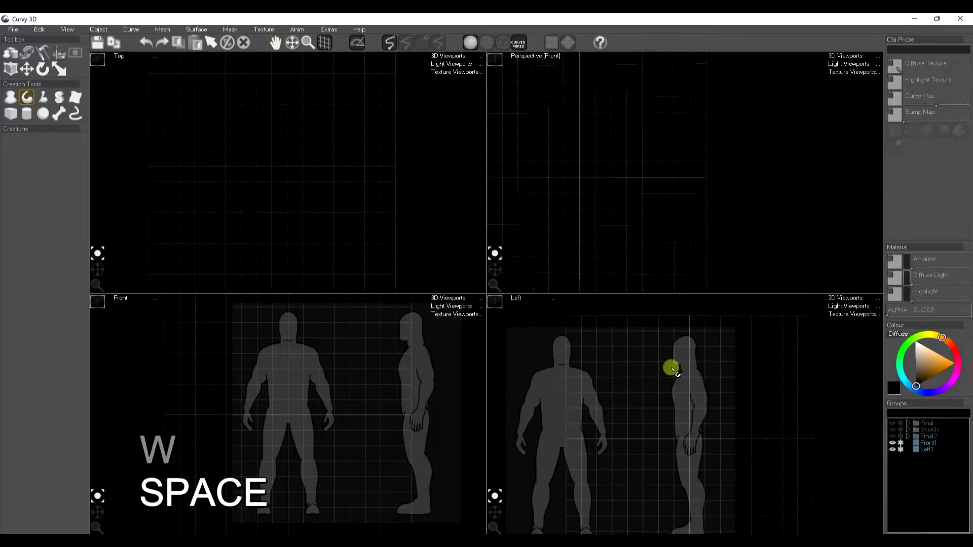
right_click_drag(699, 355, 718, 412)
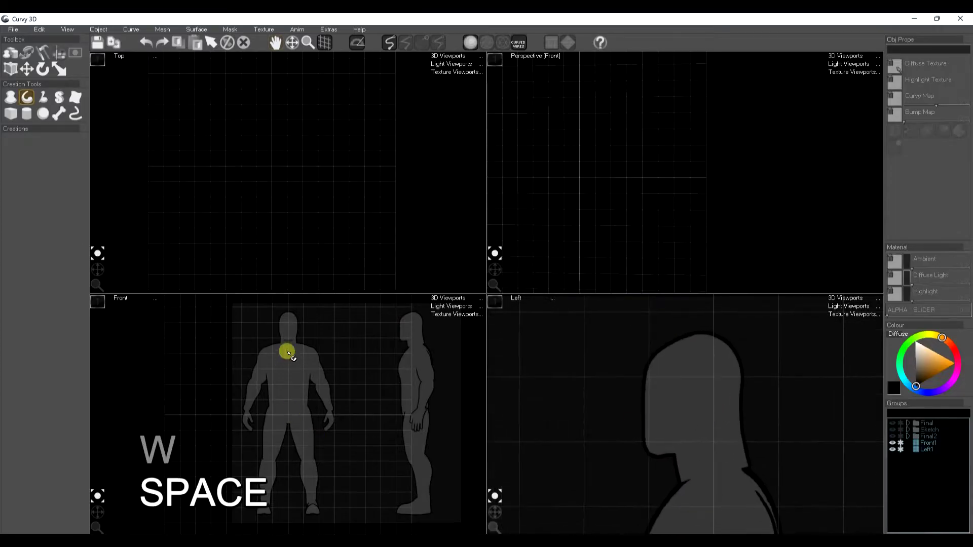
scroll(276, 406, "up", 5)
scroll(280, 410, "up", 2)
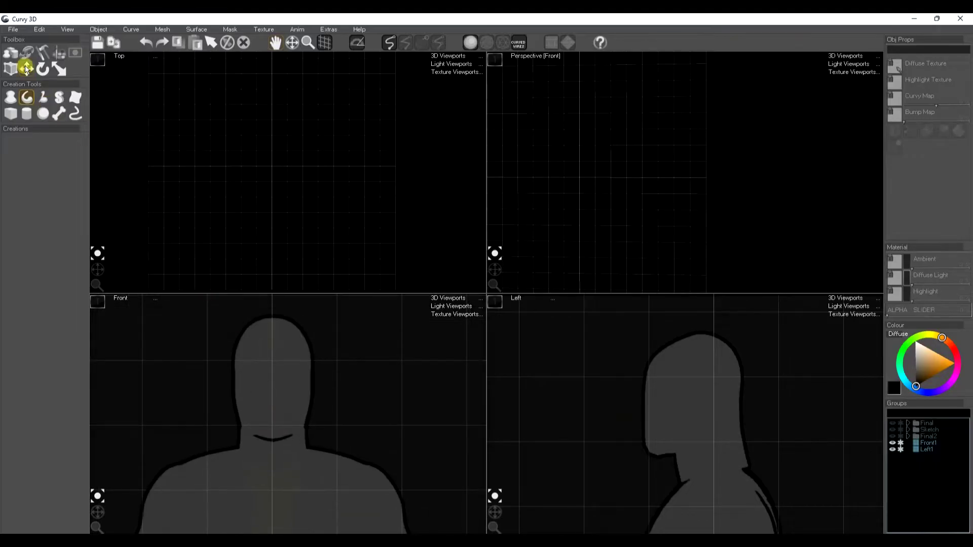
Save the scene as Tutorial.png in the BountyHunter folder.
left_click(12, 31)
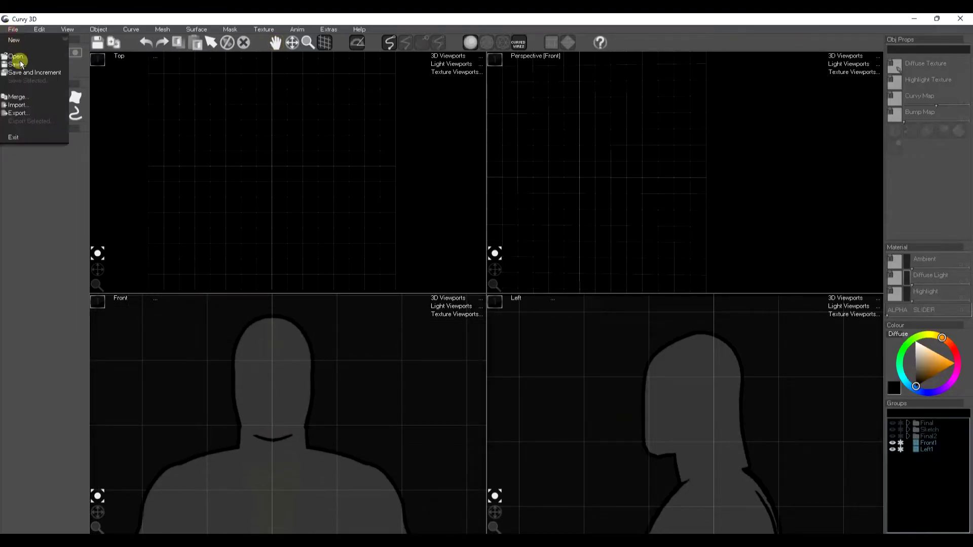
left_click(16, 64)
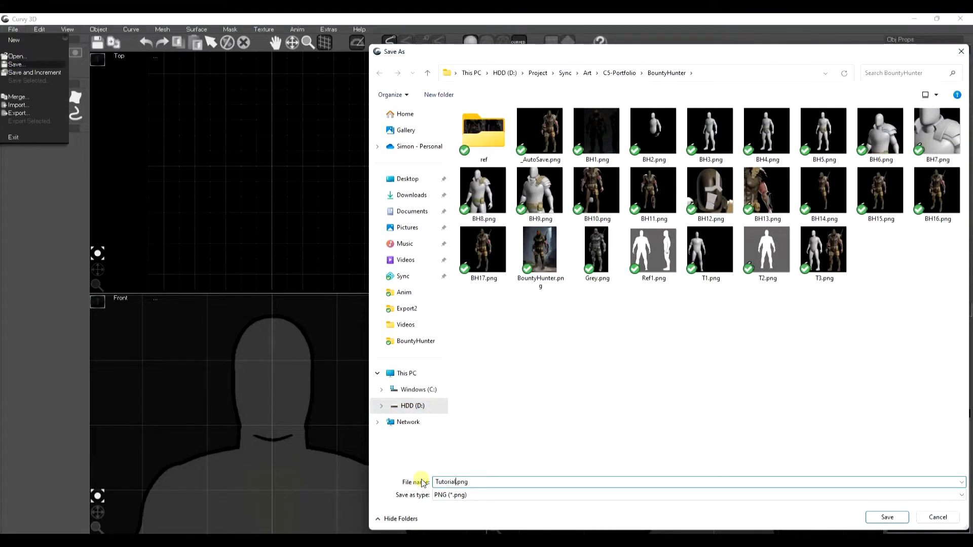
key("Return")
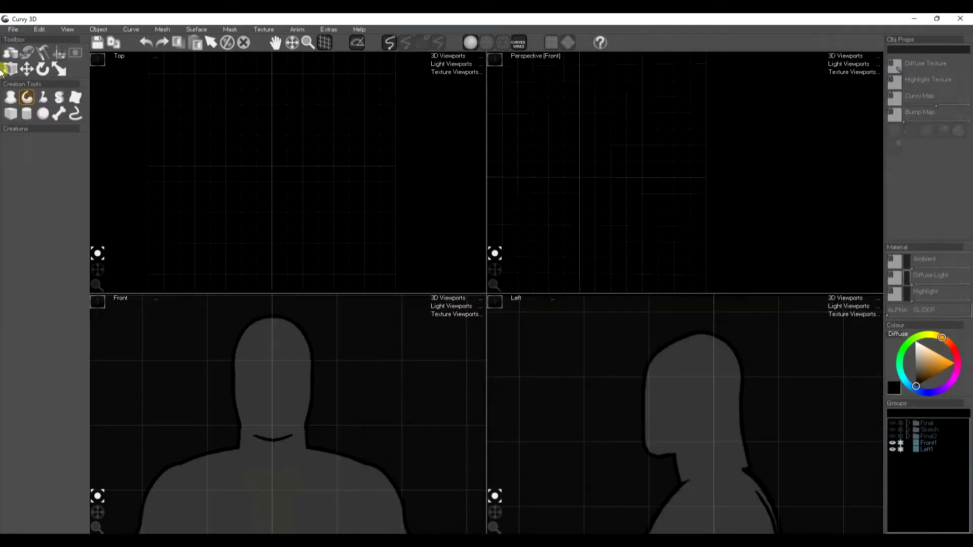
Create a lathed head and neck by tracing the face outline and the back of the skull in the left view.
mouse_move(703, 331)
left_mouse_down()
mouse_move(657, 353)
mouse_move(643, 389)
mouse_move(643, 444)
left_mouse_up()
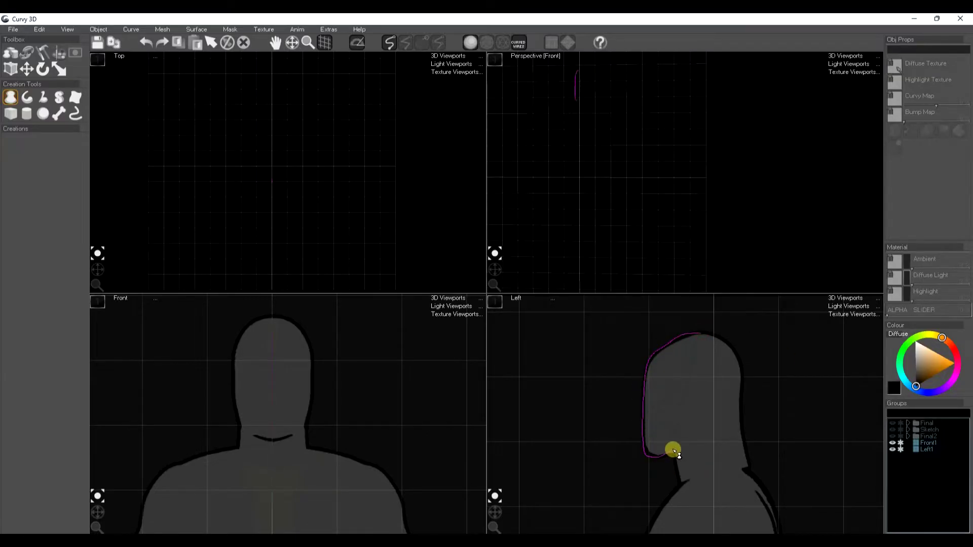
left_click_drag(676, 453, 686, 489)
left_click_drag(736, 350, 745, 473)
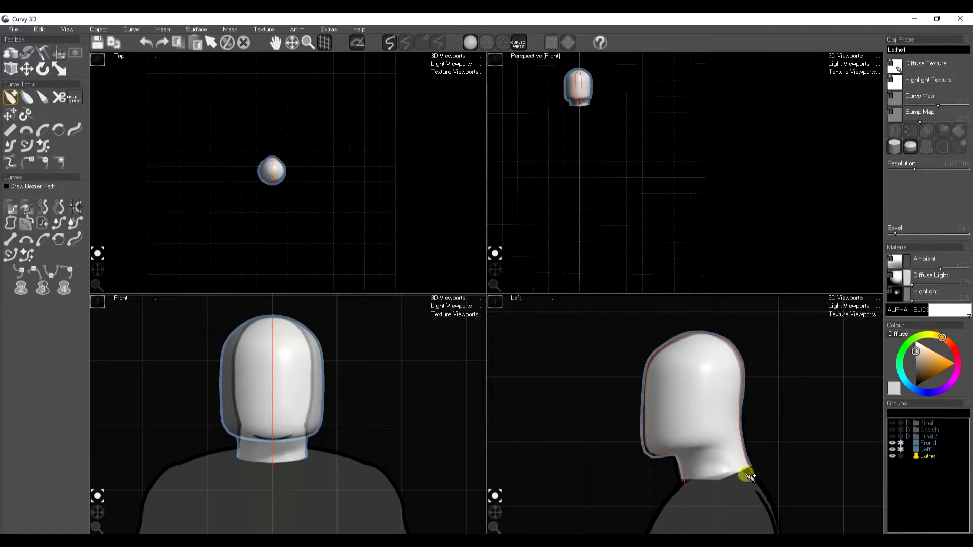
key("shift")
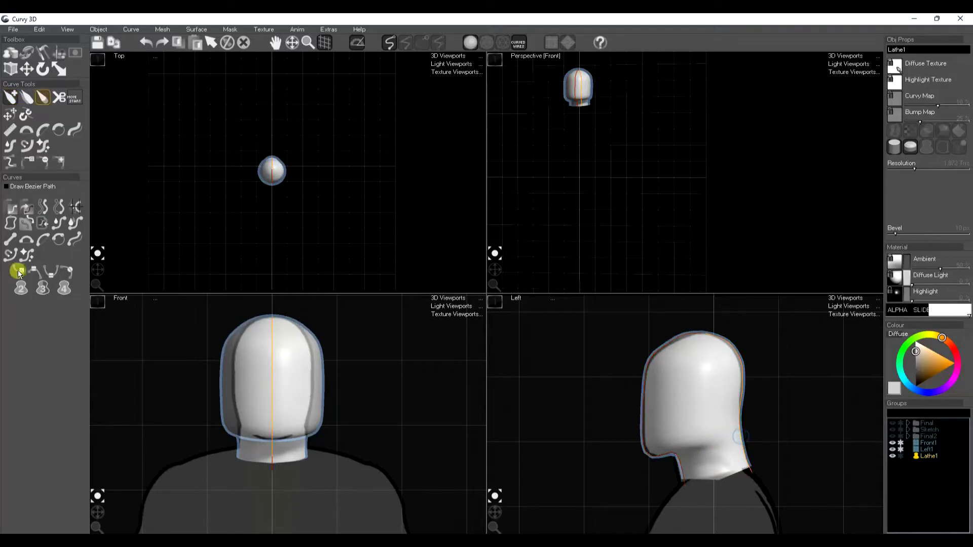
Convert the head lathe to three profile curves and redraw its side curve as a straight line in the front view.
left_click(43, 287)
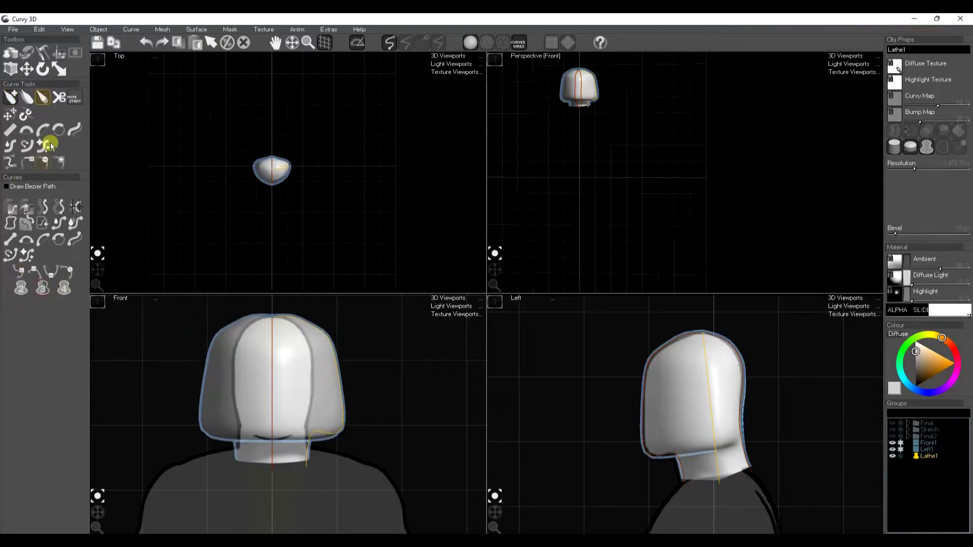
left_click(11, 131)
left_click_drag(321, 445, 306, 321)
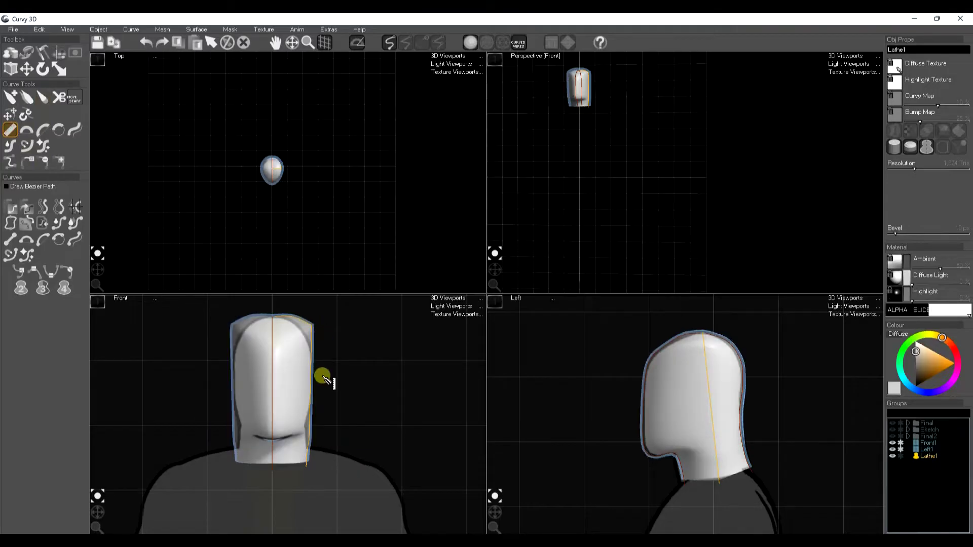
Smooth the head's profile curves and shape them to match the rounded skull and narrower neck of the reference outlines.
key("s")
key("s")
key("t")
left_click_drag(310, 327, 308, 338)
key("s")
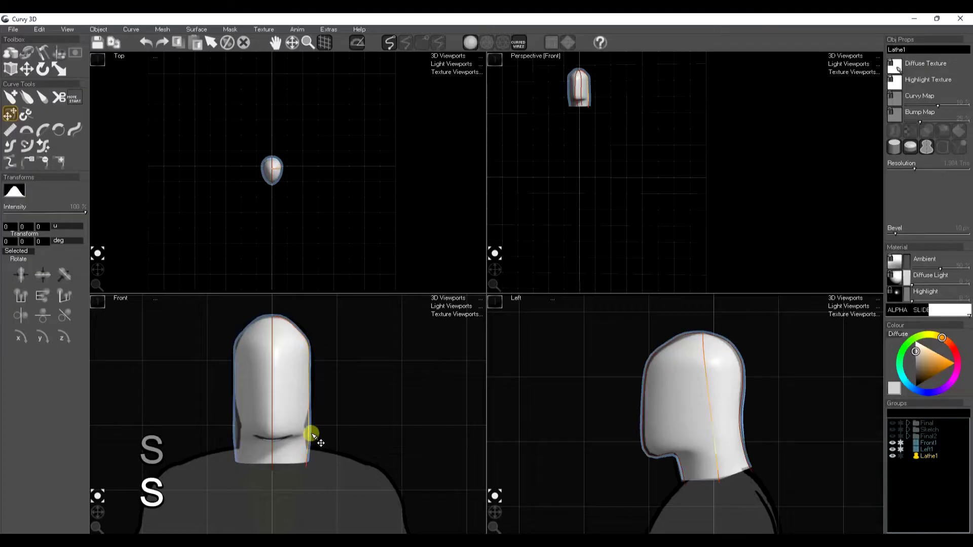
mouse_move(310, 404)
left_mouse_down()
mouse_move(310, 349)
mouse_move(298, 321)
mouse_move(310, 354)
left_mouse_up()
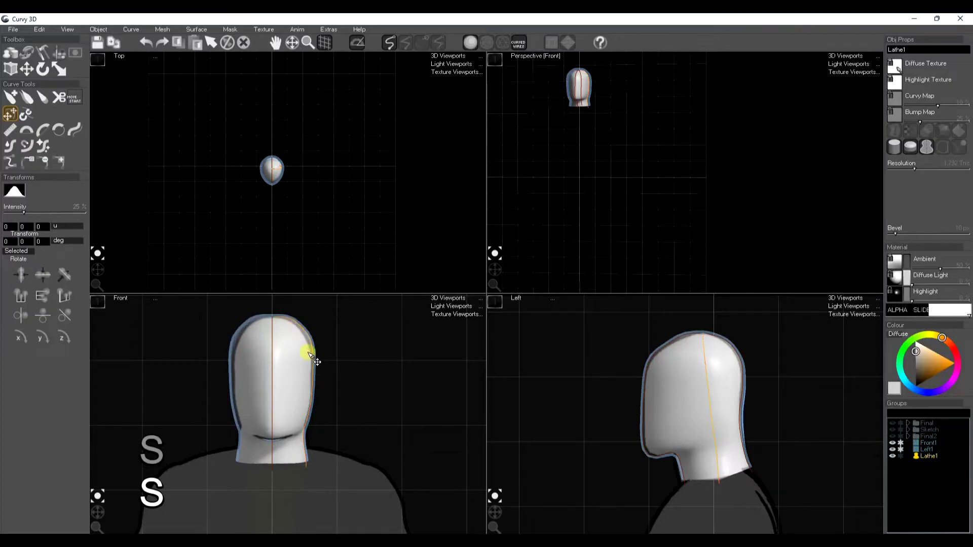
mouse_move(321, 391)
left_mouse_down()
mouse_move(306, 337)
mouse_move(306, 465)
mouse_move(649, 447)
mouse_move(645, 460)
mouse_move(752, 428)
mouse_move(748, 376)
left_mouse_up()
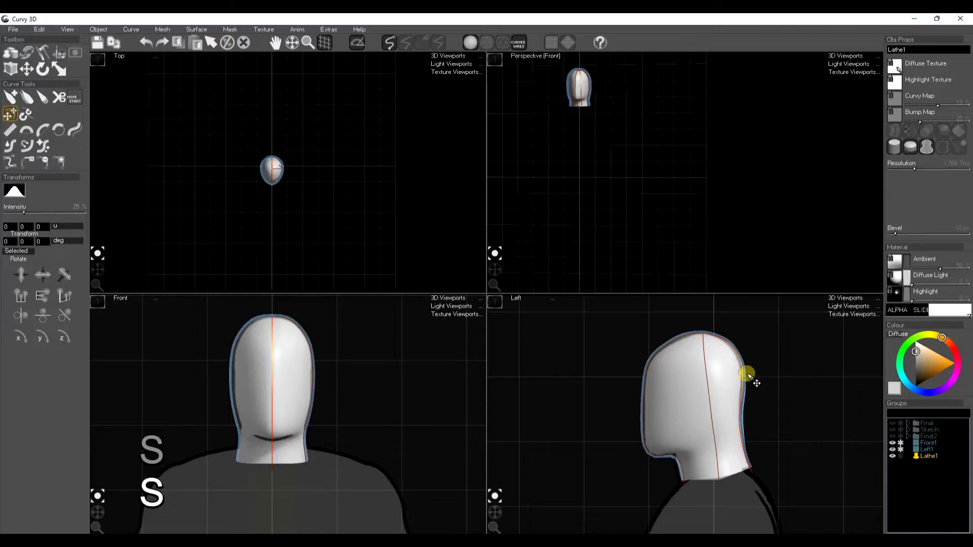
Check the head shape in the perspective view and save an incremented version of the scene.
middle_click_drag(603, 184, 649, 241)
scroll(632, 158, "up", 4)
middle_click_drag(640, 134, 703, 188)
scroll(741, 220, "up", 3)
left_click_drag(492, 270, 699, 231)
key("space")
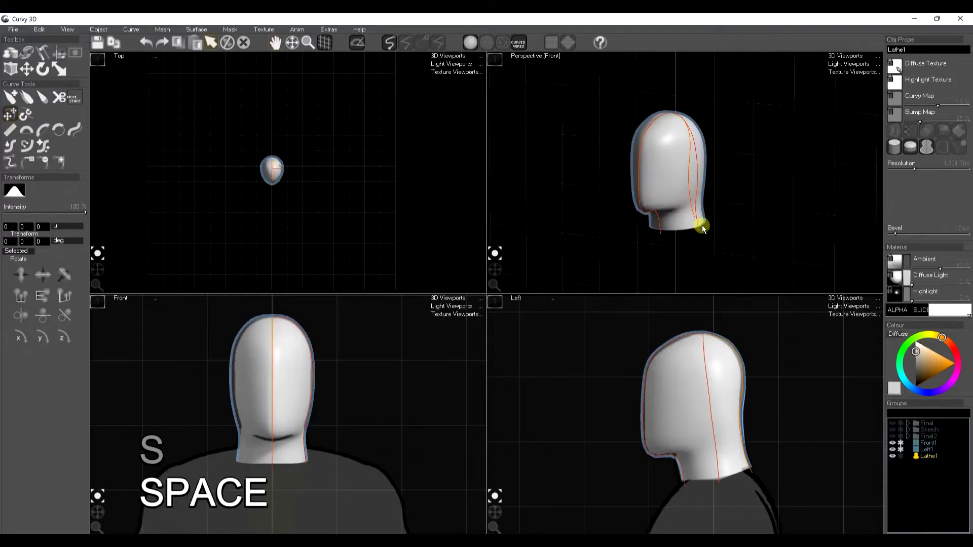
key("ctrl+shift+s")
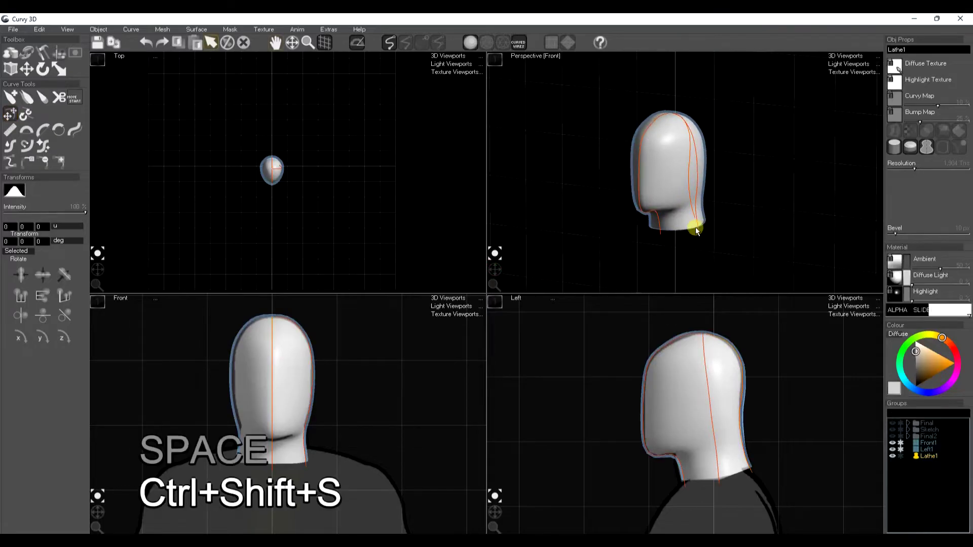
Create a lathed torso by tracing the chest and back outlines from the neck to the crotch in the left view.
scroll(663, 449, "down", 3)
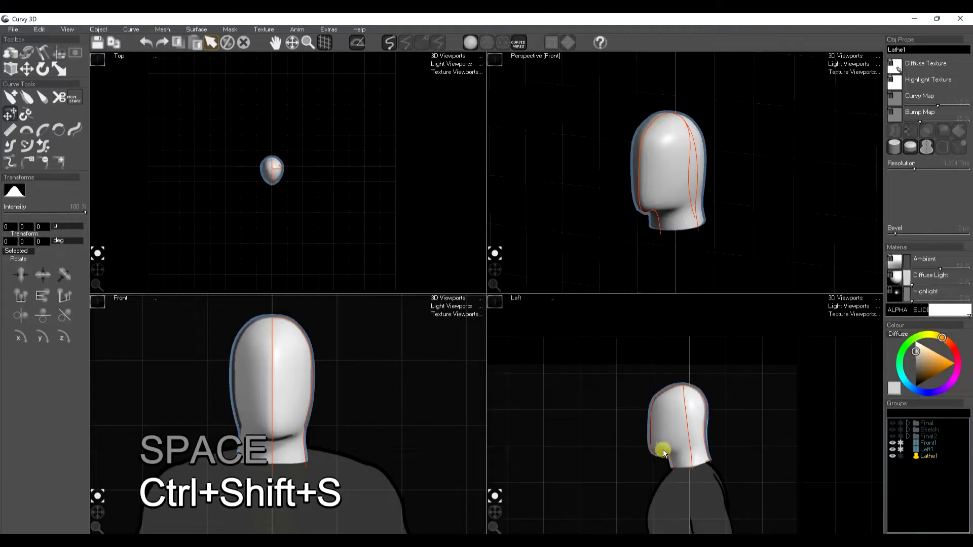
middle_click_drag(662, 449, 699, 354)
scroll(691, 388, "down", 2)
scroll(353, 481, "down", 3)
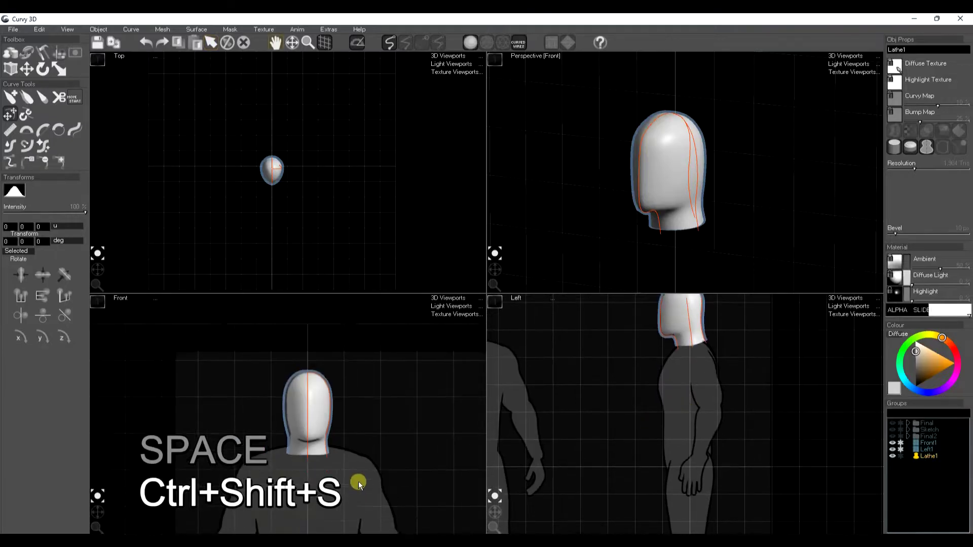
middle_click_drag(353, 462, 330, 362)
middle_click_drag(348, 398, 328, 401)
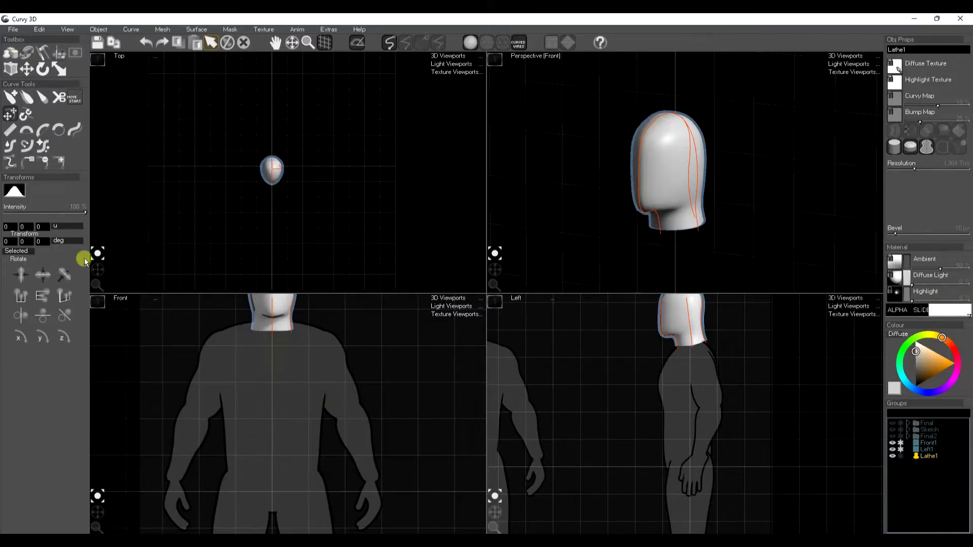
left_click(10, 67)
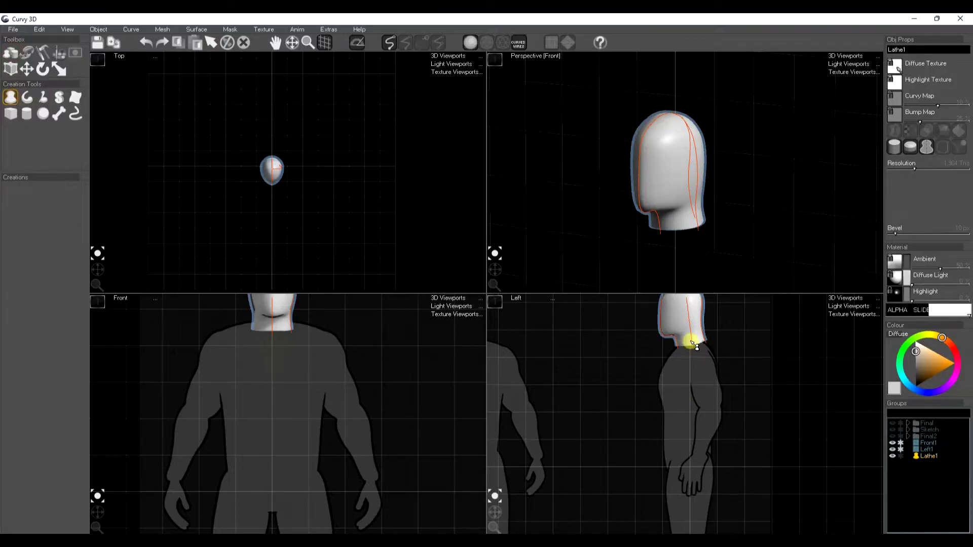
key("space")
mouse_move(694, 345)
left_mouse_down()
mouse_move(656, 371)
mouse_move(664, 469)
mouse_move(691, 495)
left_mouse_up()
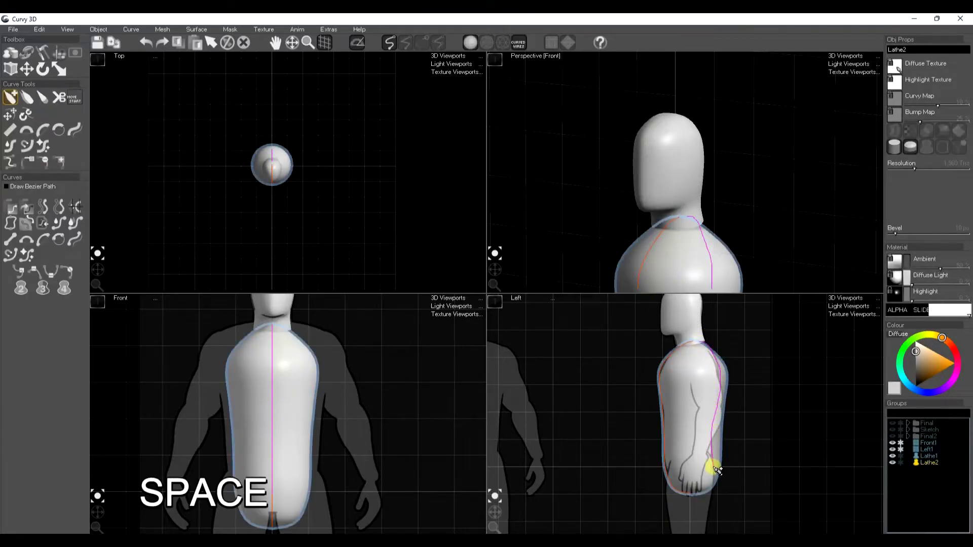
left_click_drag(711, 494, 694, 488)
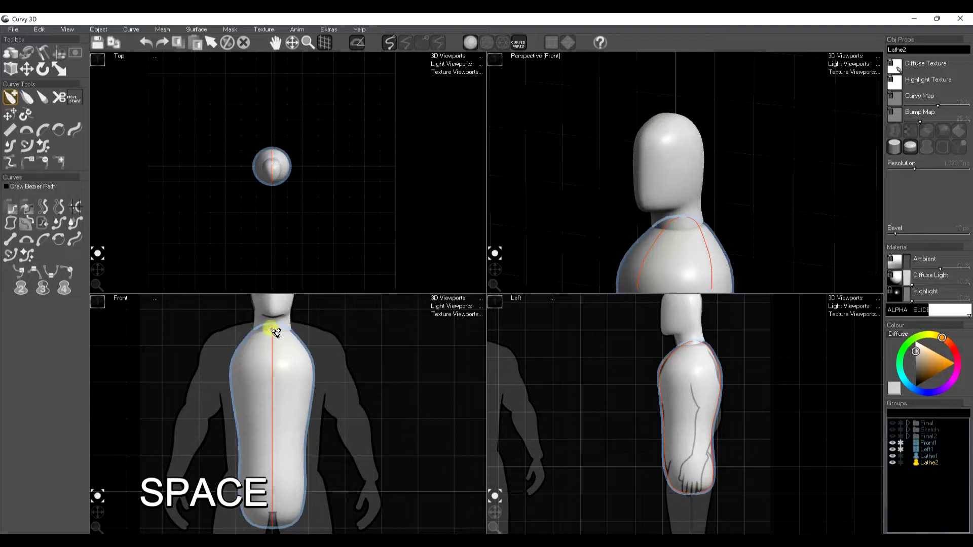
Give the torso a third profile curve that follows the shoulder and waist outline in the front view, and smooth it.
mouse_move(278, 324)
left_mouse_down()
mouse_move(338, 355)
mouse_move(308, 500)
mouse_move(290, 528)
mouse_move(276, 527)
left_mouse_up()
left_click(924, 147)
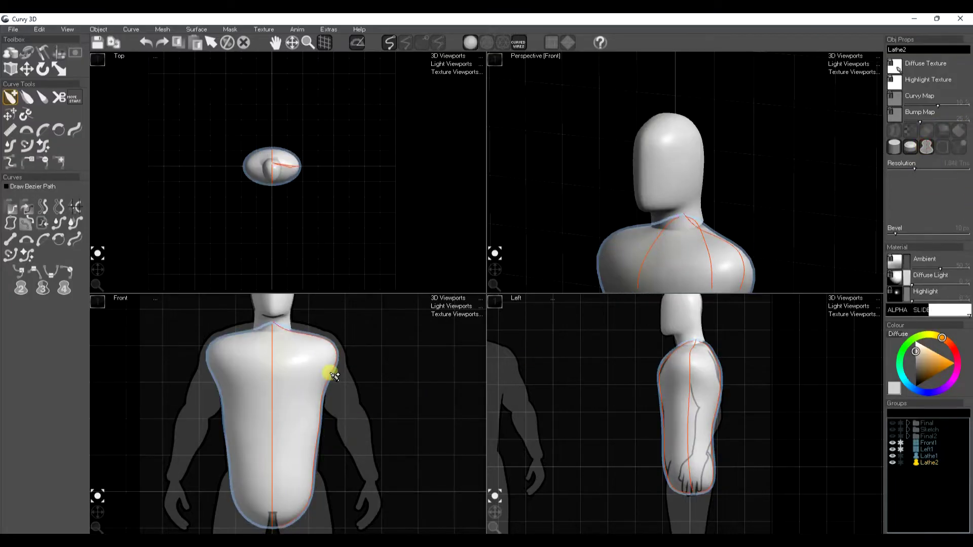
key("t")
mouse_move(278, 334)
left_mouse_down()
mouse_move(280, 324)
mouse_move(305, 335)
mouse_move(329, 430)
mouse_move(330, 396)
left_mouse_up()
key("s")
key("s")
Reshape the torso's side profile curve in the left view, setting the transform intensity to 100%, and deselect the torso.
mouse_move(725, 432)
left_mouse_down()
mouse_move(725, 369)
mouse_move(722, 381)
left_mouse_up()
mouse_move(651, 358)
left_mouse_down()
mouse_move(658, 385)
mouse_move(695, 398)
mouse_move(708, 369)
mouse_move(686, 424)
left_mouse_up()
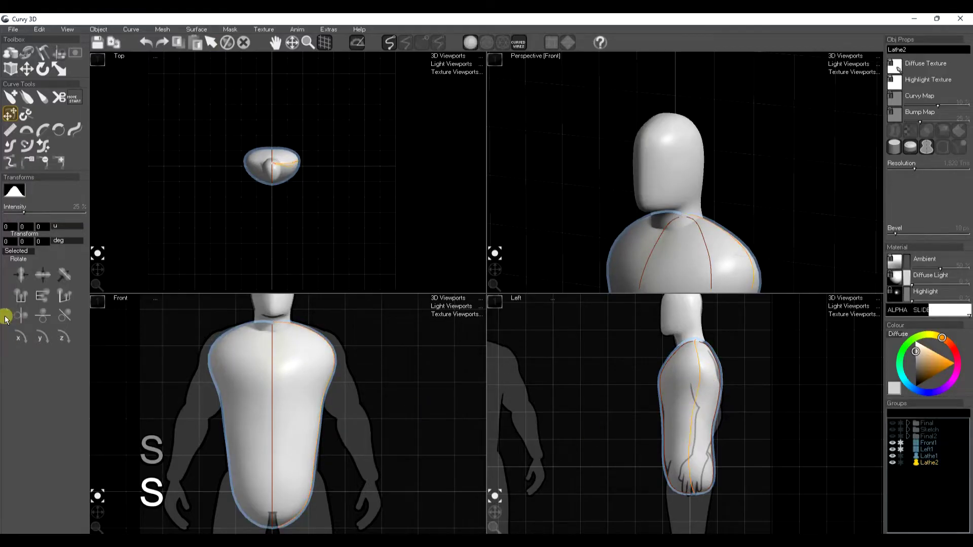
left_click_drag(25, 213, 132, 218)
left_click_drag(700, 408, 699, 411)
right_click_drag(684, 261, 690, 191)
key("space")
key("space")
Create a lathed thigh by tracing its front and back outlines from hip to knee in the left view.
right_click_drag(673, 337, 700, 411)
right_click_drag(343, 498, 300, 386)
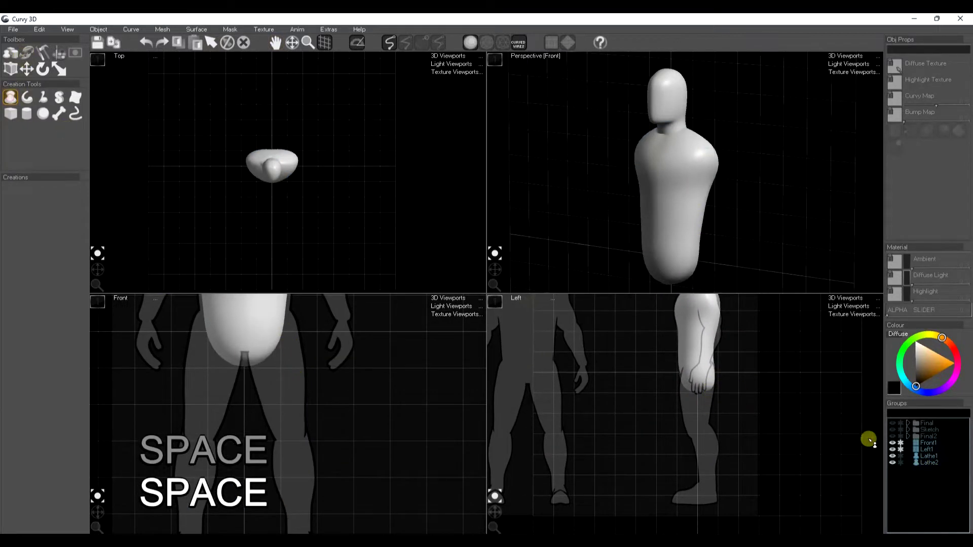
scroll(698, 364, "up", 2)
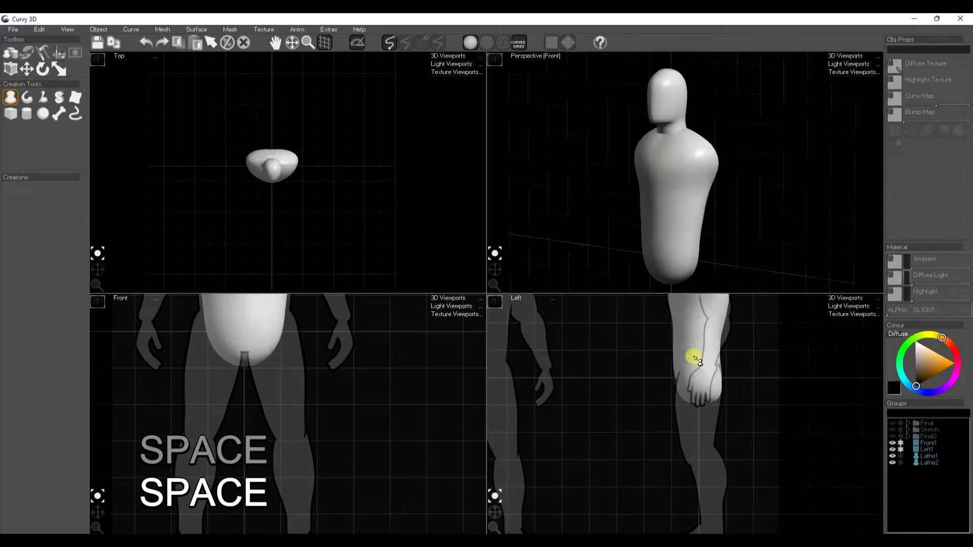
mouse_move(697, 363)
left_mouse_down()
mouse_move(679, 371)
mouse_move(678, 423)
mouse_move(688, 460)
mouse_move(705, 464)
left_mouse_up()
left_click_drag(723, 367, 724, 434)
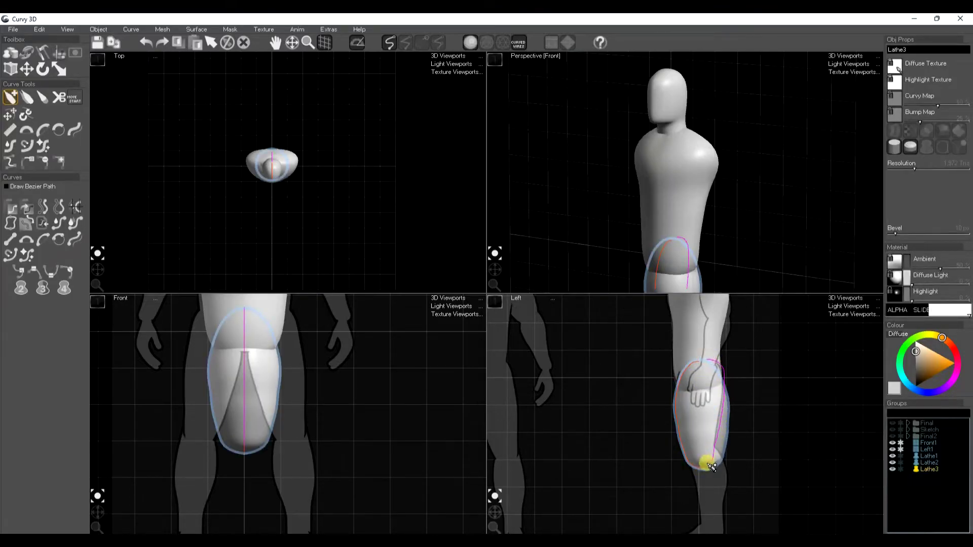
left_click_drag(707, 471, 710, 467)
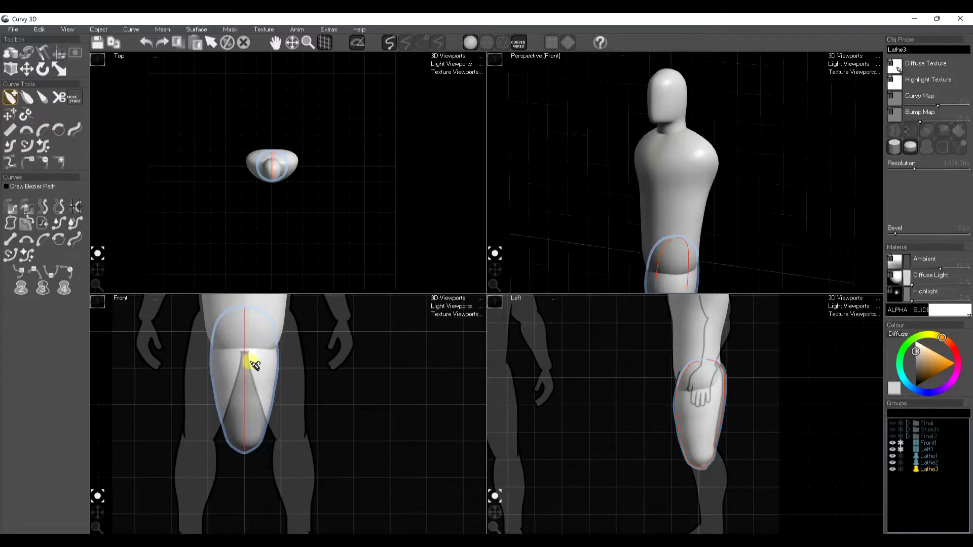
Move and rotate the thigh in the front view to line up with the reference figure's left upper leg.
left_click_drag(252, 359, 330, 385)
key("w")
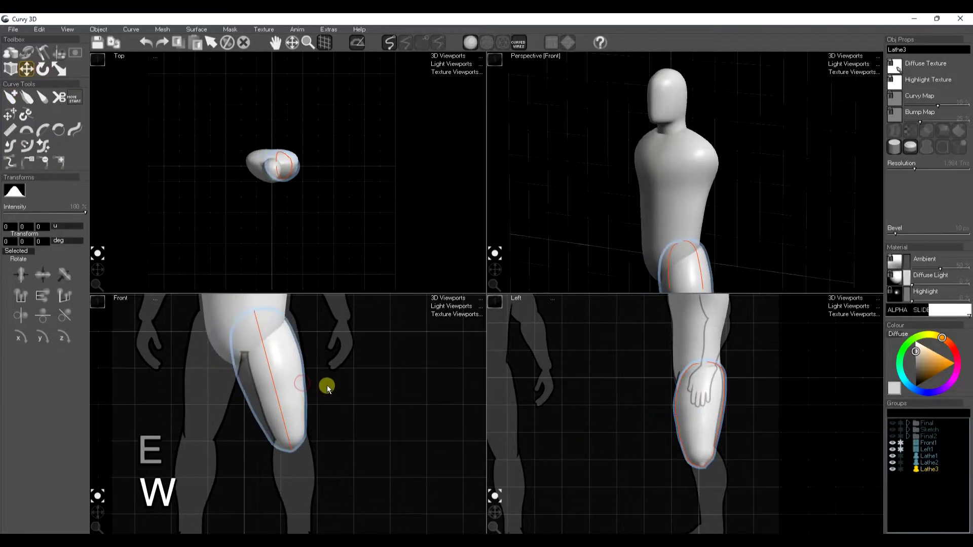
left_click(383, 43)
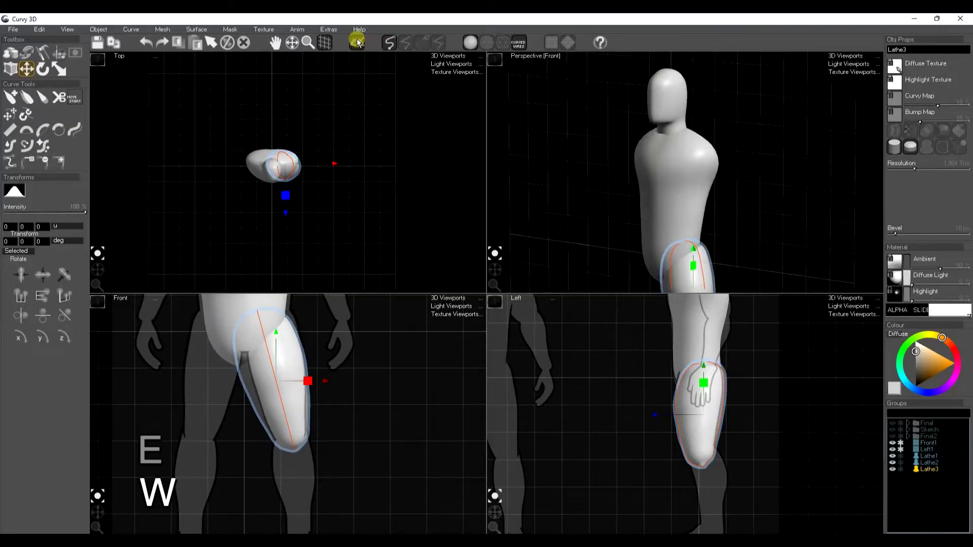
key("e")
left_click_drag(289, 441, 285, 443)
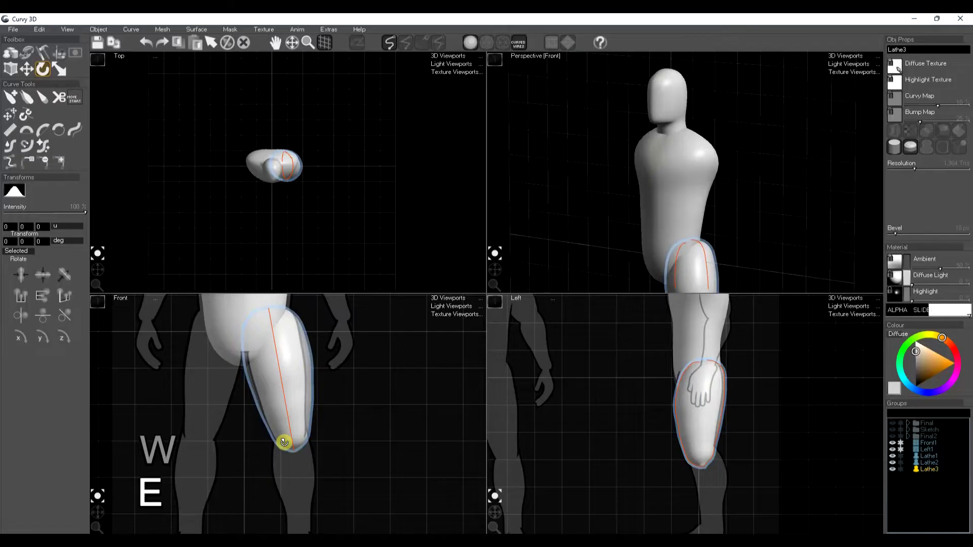
Draw the thigh's outer and inner profile curves along the reference outline in the front view.
left_click(11, 97)
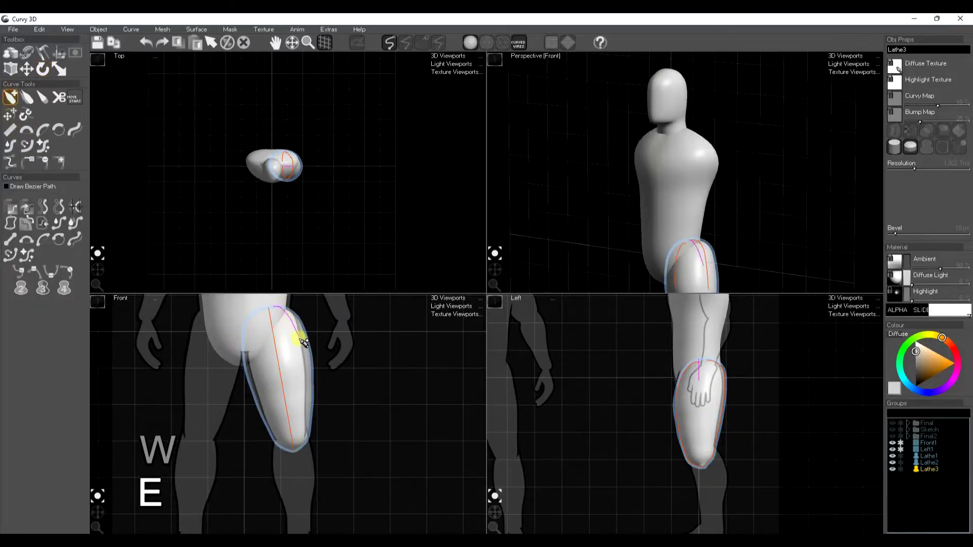
left_click(307, 430)
left_click_drag(257, 323, 288, 451)
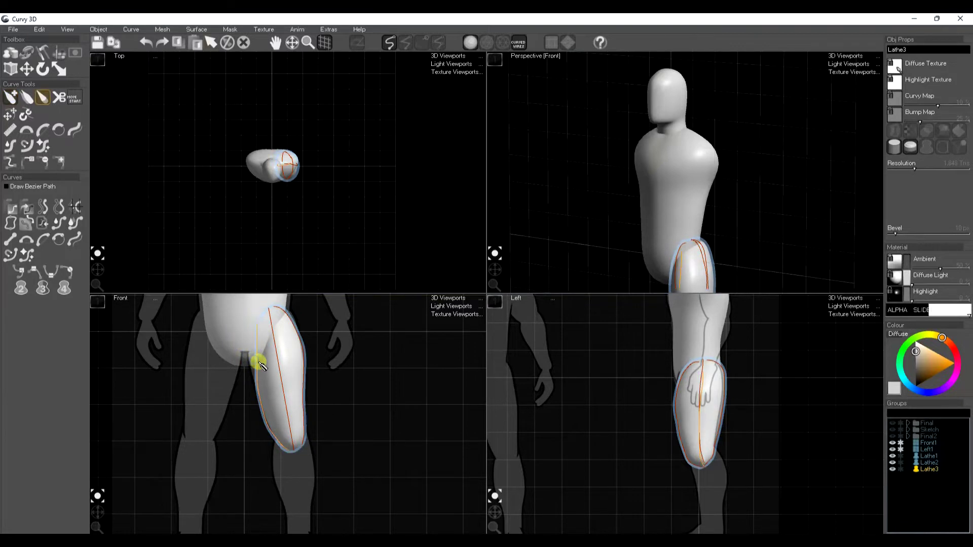
Smooth and adjust the thigh's profile curves in the front and left views, and deselect the thigh.
key("t")
key("s")
key("s")
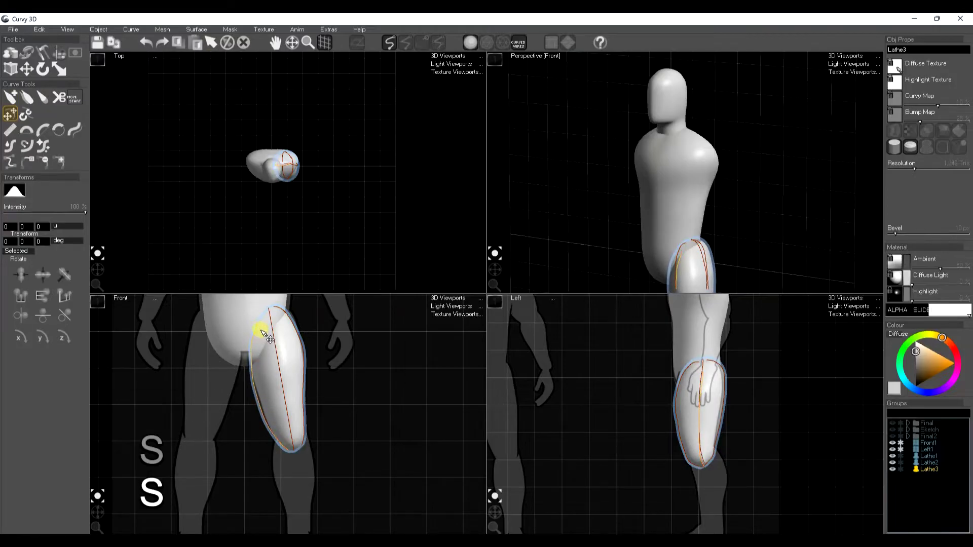
key("space")
key("space")
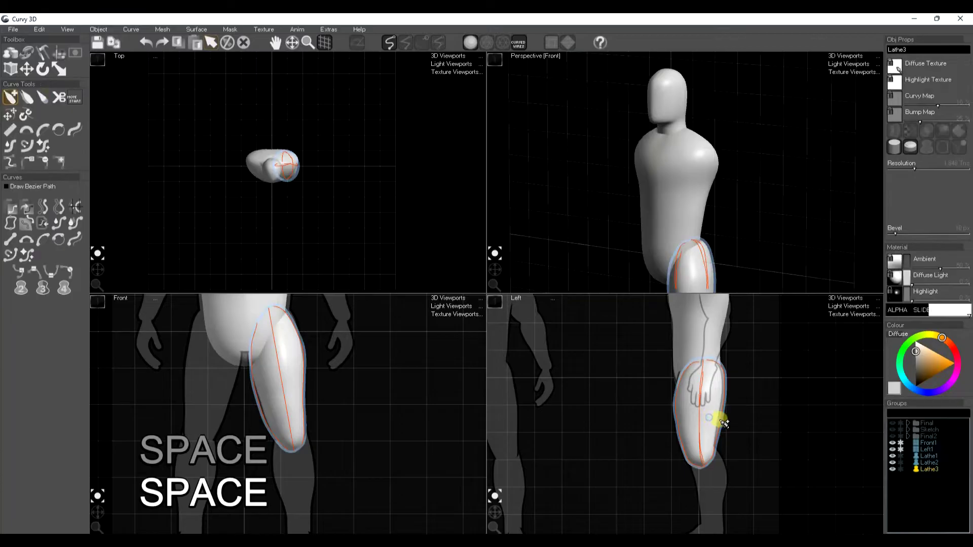
key("t")
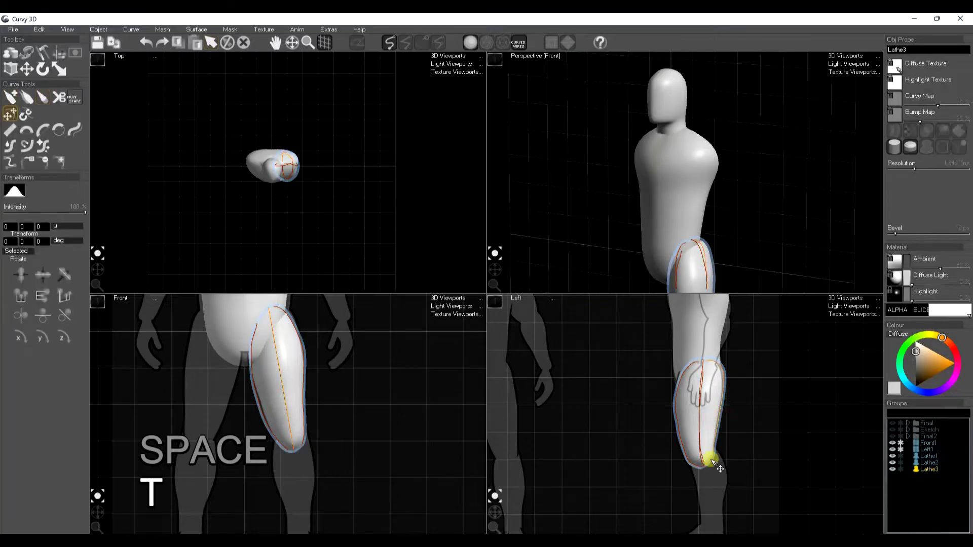
key("space")
key("space")
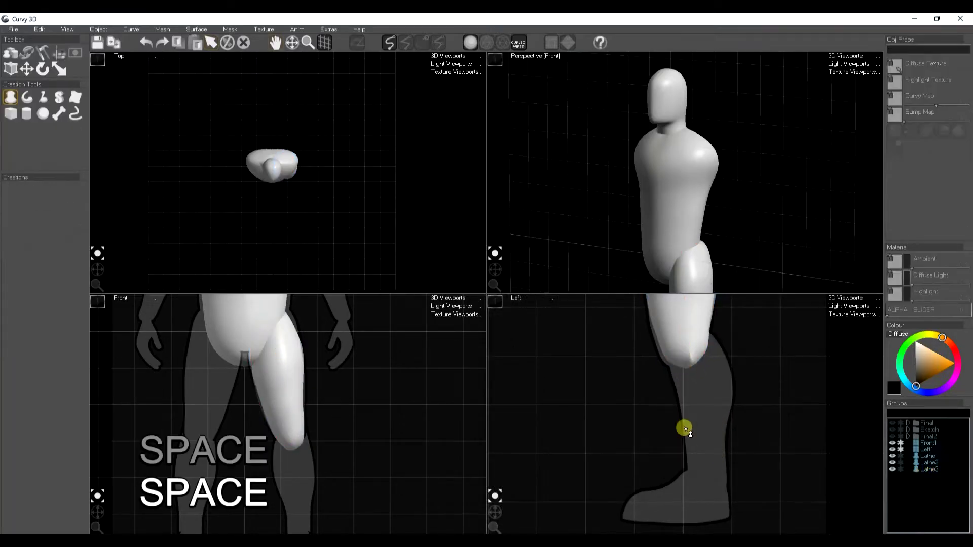
Create a lathed lower leg by tracing the shin and calf outlines from knee to ankle in the left view.
right_click_drag(288, 491, 304, 419)
left_click(9, 95)
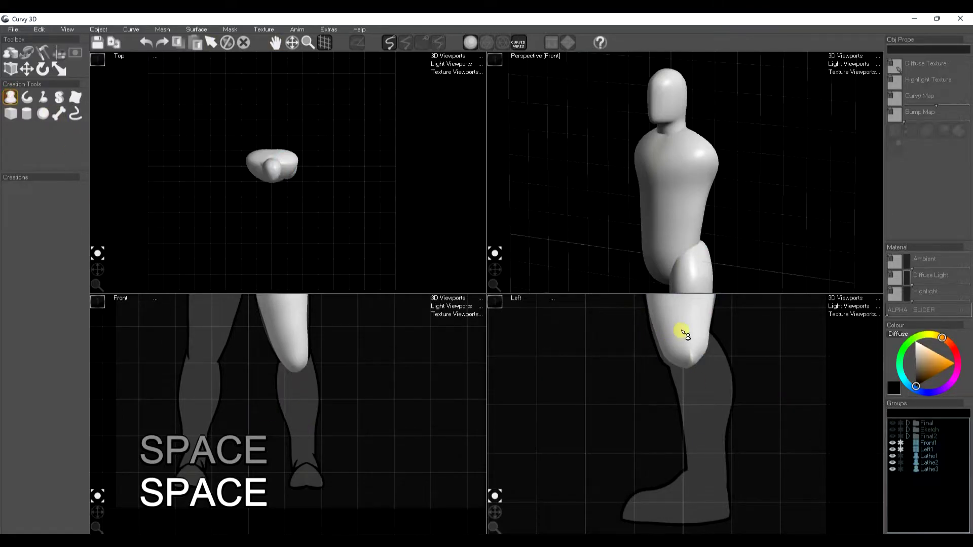
mouse_move(673, 340)
left_mouse_down()
mouse_move(690, 497)
mouse_move(707, 505)
left_mouse_up()
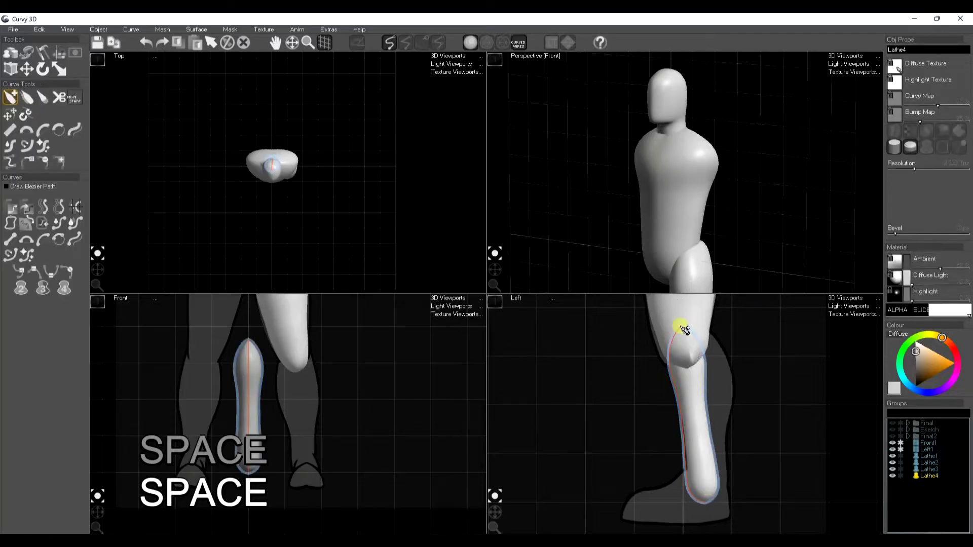
mouse_move(708, 329)
left_mouse_down()
mouse_move(734, 380)
mouse_move(732, 475)
mouse_move(710, 504)
left_mouse_up()
Move the lower leg under the thigh in the front view and rotate it to match the reference leg.
key("e")
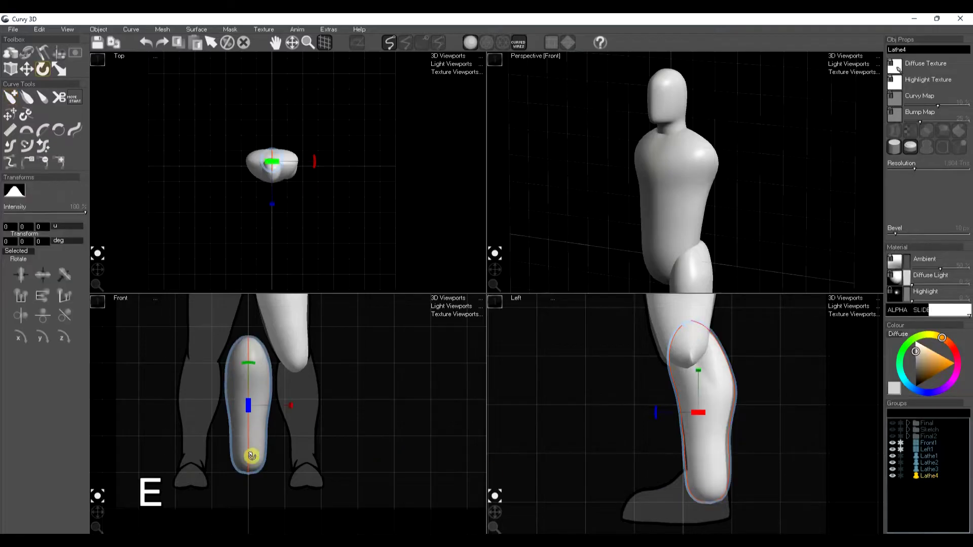
key("w")
left_click_drag(292, 402, 354, 417)
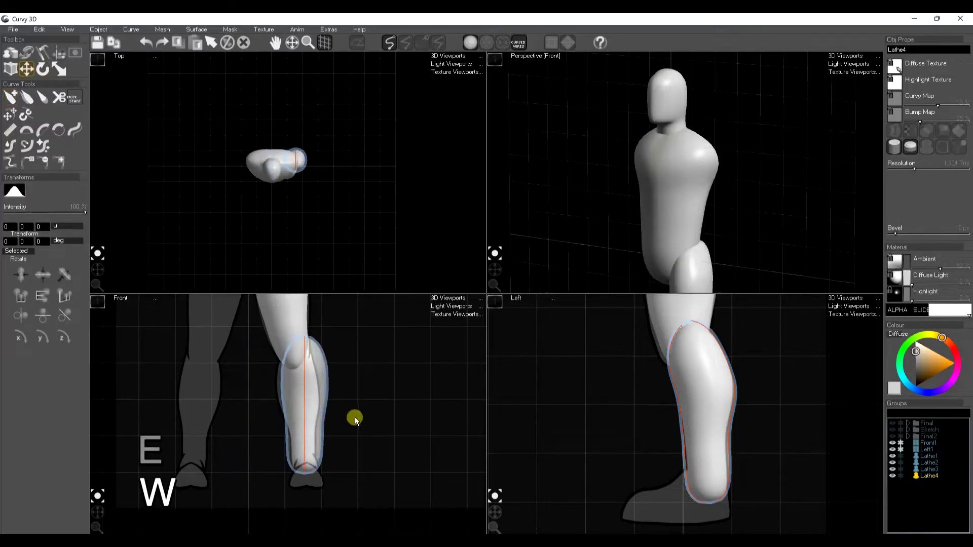
key("e")
left_click_drag(307, 460, 313, 459)
Draw the lower leg's inner and outer profile curves along the reference calf in the front view, and deselect it.
key("space")
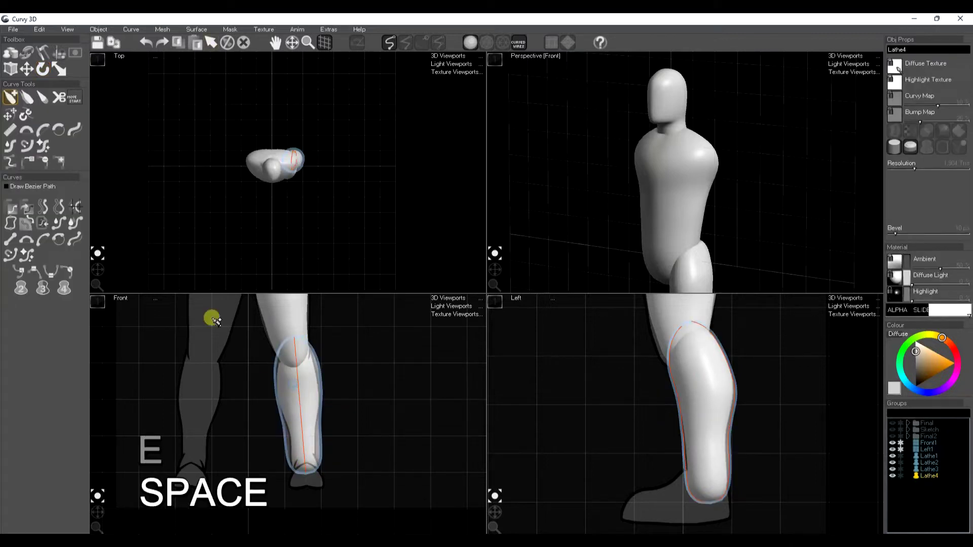
mouse_move(292, 345)
left_mouse_down()
mouse_move(274, 373)
mouse_move(304, 476)
left_mouse_up()
left_click_drag(311, 354, 322, 429)
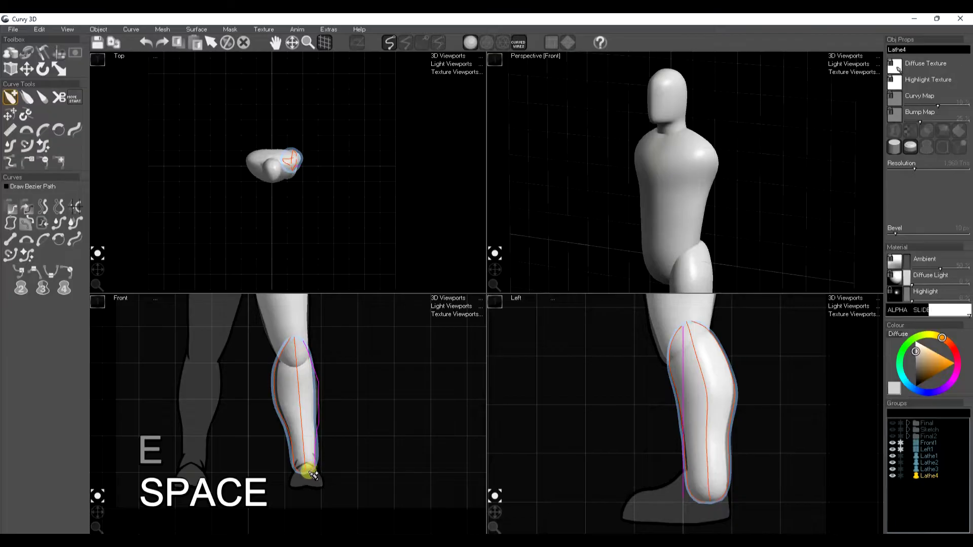
left_click_drag(313, 475, 314, 476)
left_click(708, 480)
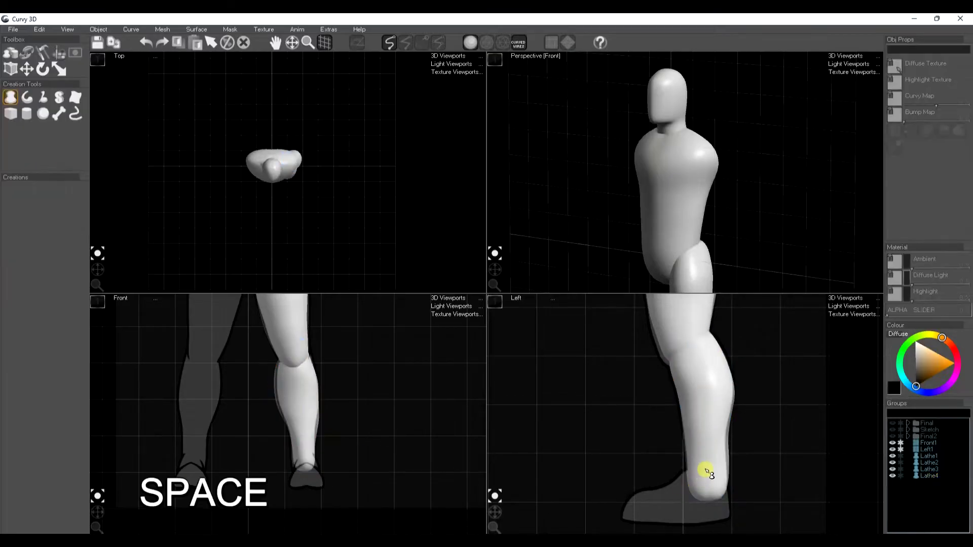
Create a lathed foot in the left view by shaping its upper curve along the instep and tracing the flat sole.
mouse_move(697, 471)
left_mouse_down()
mouse_move(632, 497)
mouse_move(617, 525)
left_mouse_up()
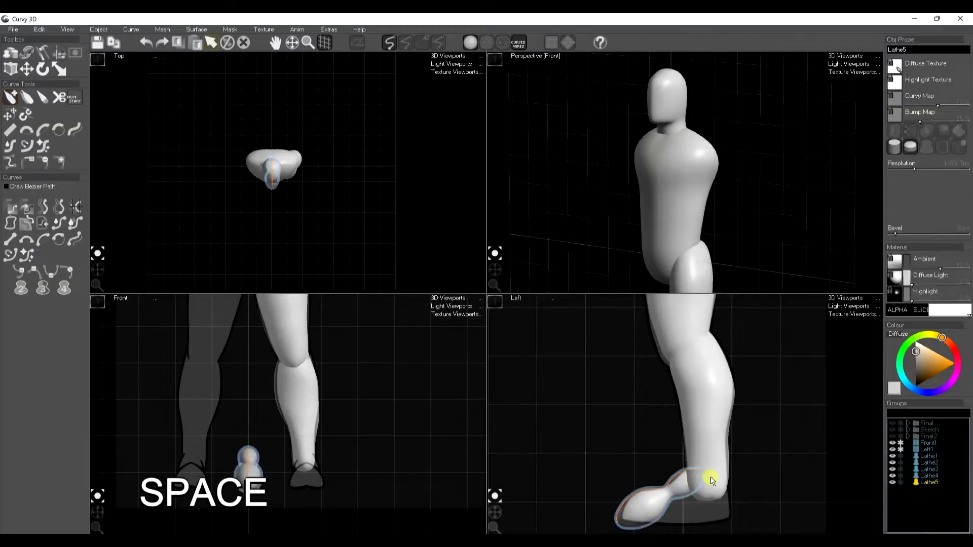
key("t")
left_click_drag(715, 478, 637, 497)
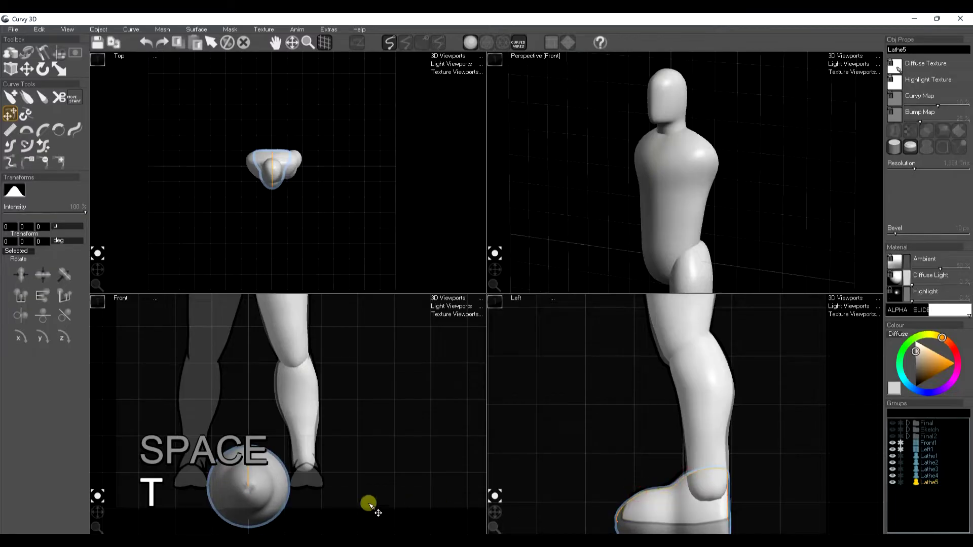
middle_click_drag(630, 434, 622, 380)
key("space")
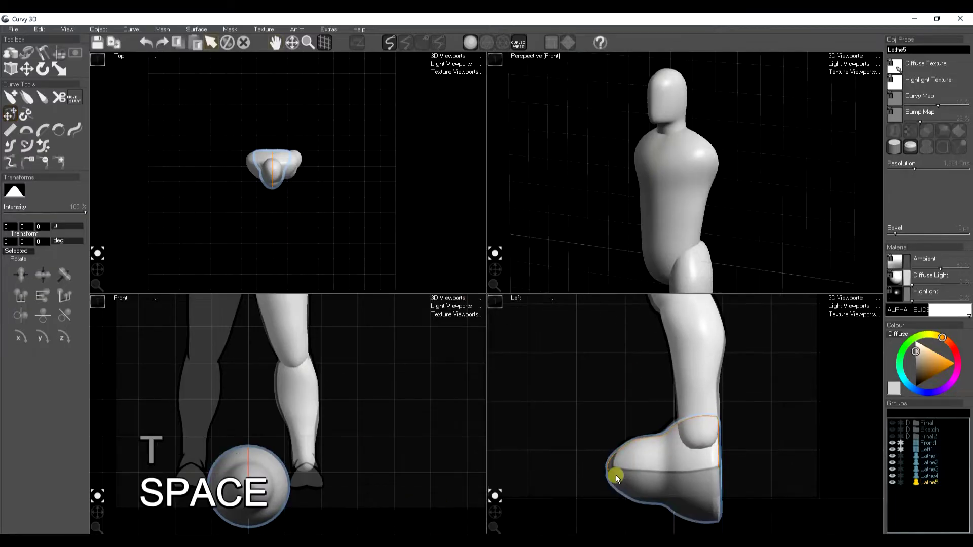
key("space")
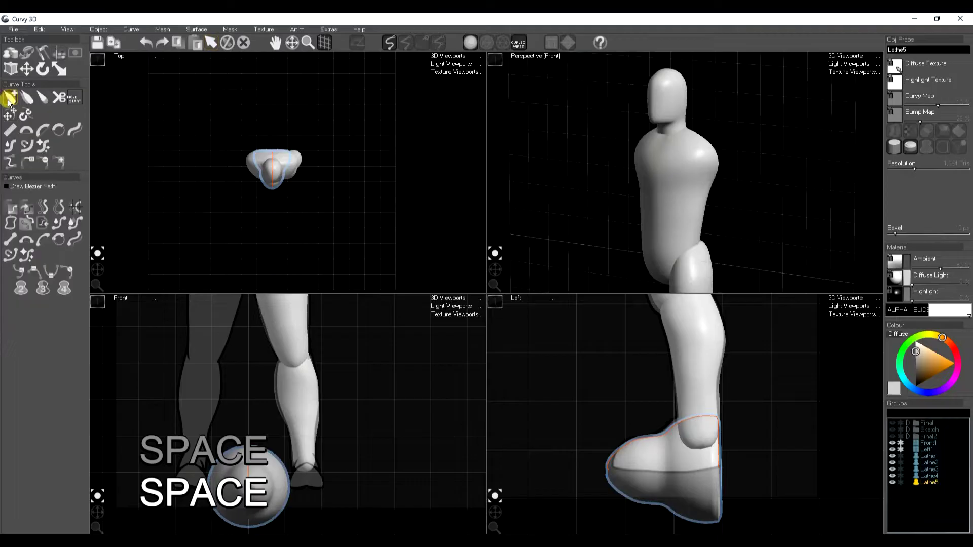
left_click_drag(630, 471, 718, 464)
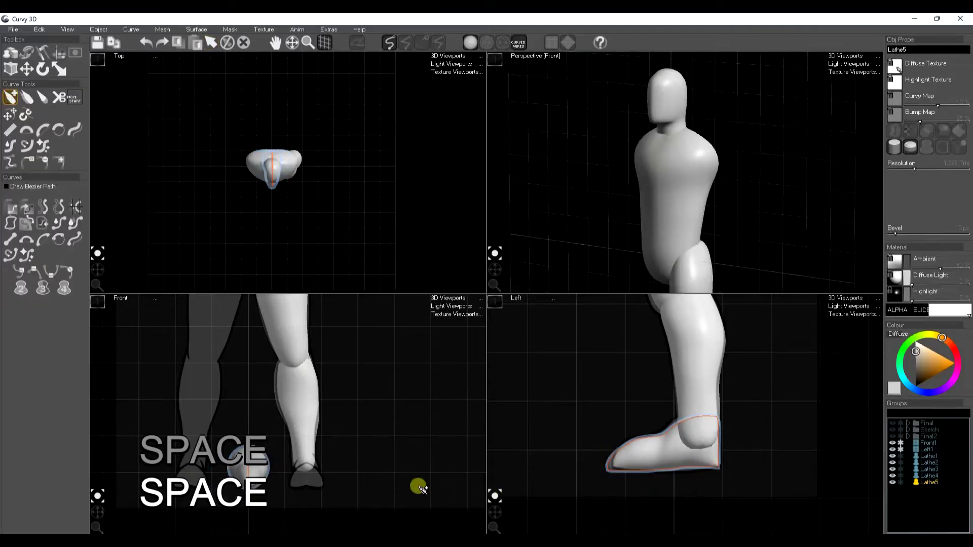
Convert the foot lathe to three profile curves for shaping its width in the top view.
middle_click_drag(363, 473, 405, 468)
middle_click_drag(292, 434, 318, 414)
scroll(254, 160, "up", 5)
middle_click_drag(340, 189, 321, 192)
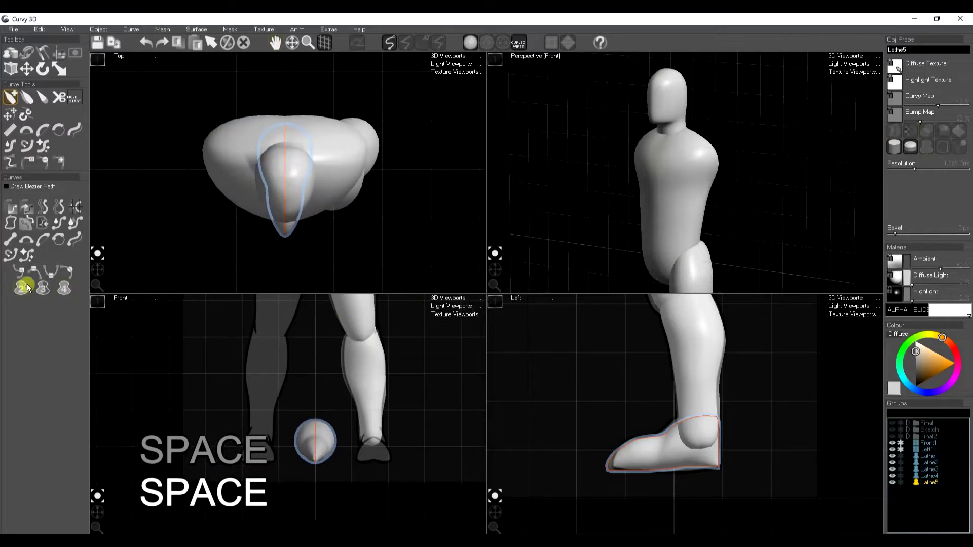
left_click(44, 289)
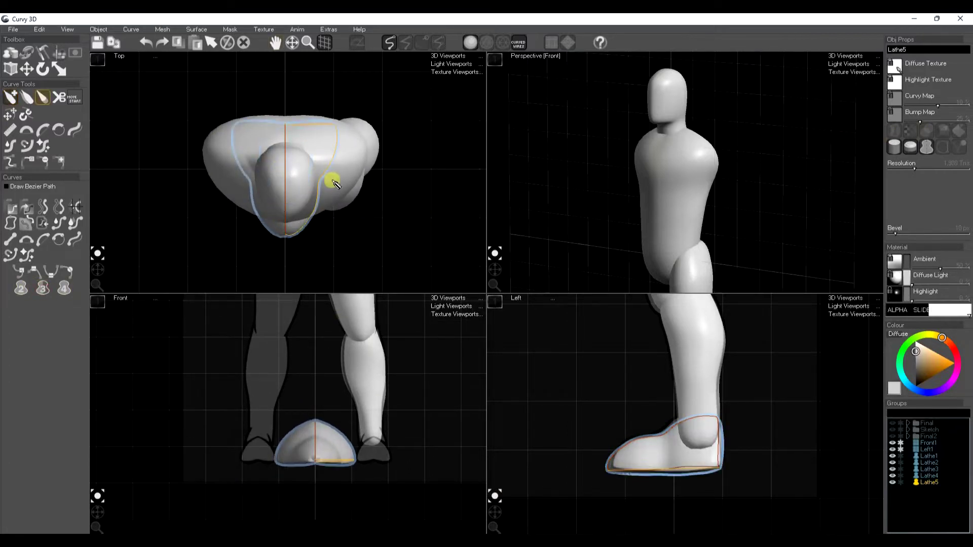
Narrow the foot in the top view with a straight side profile, and adjust the curve near the toe and heel.
left_click(10, 129)
left_click_drag(317, 208, 314, 127)
key("s")
key("s")
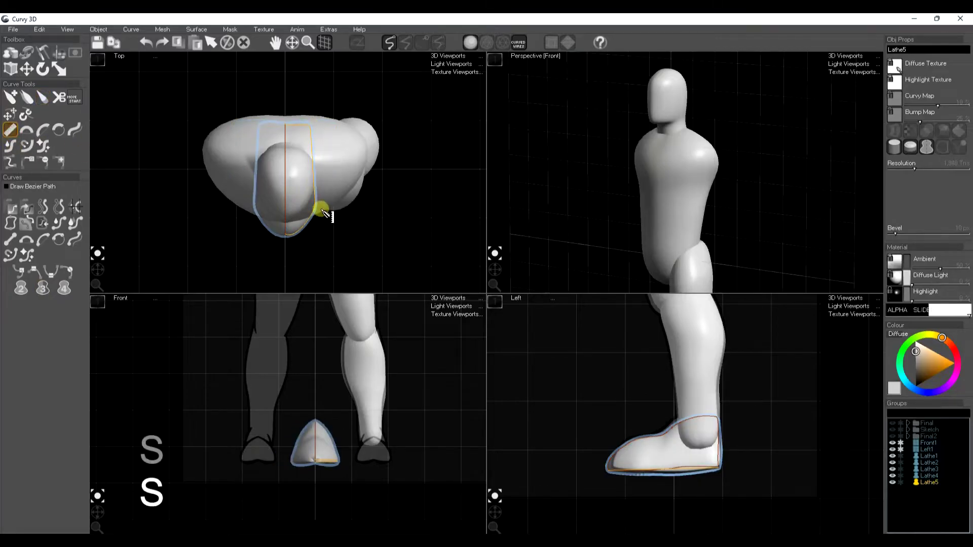
key("t")
left_click_drag(321, 210, 311, 211)
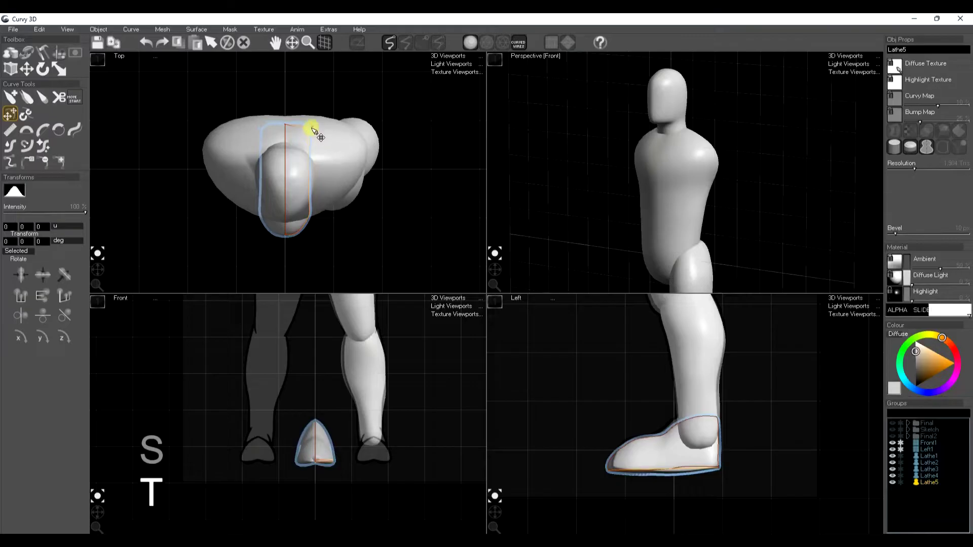
key("s")
left_click_drag(293, 133, 303, 151)
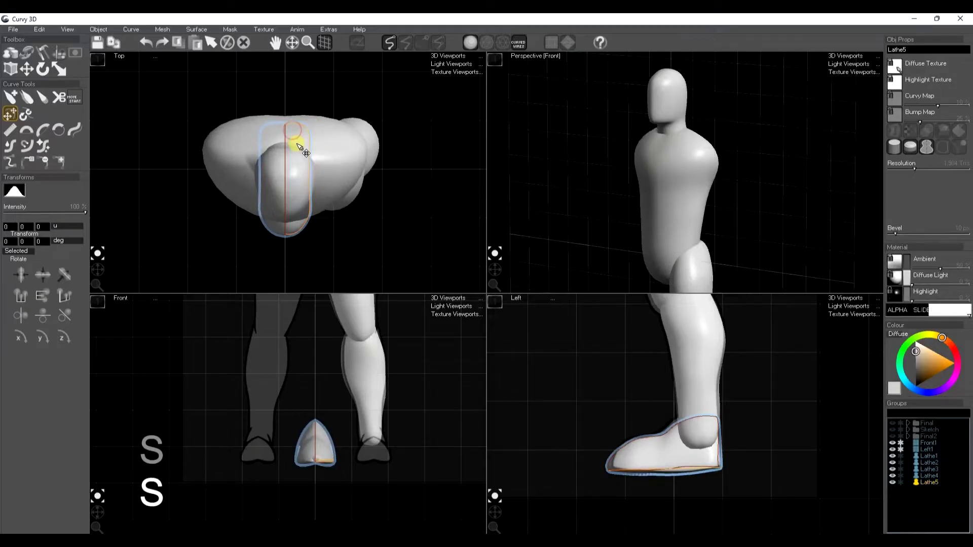
key("space")
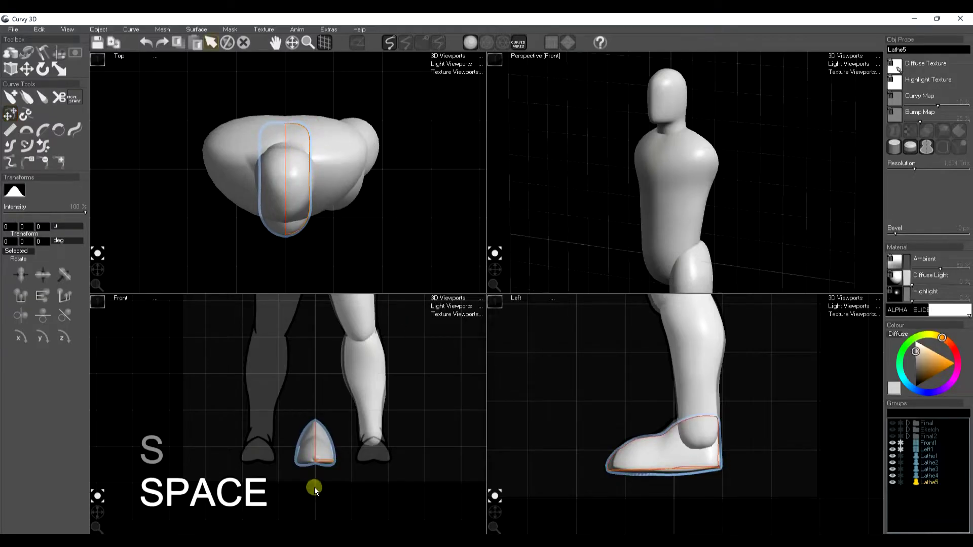
Move the foot under the lower leg in the front view, rotate it to match the reference foot, and deselect it.
key("w")
left_click_drag(354, 459, 390, 450)
key("e")
key("space")
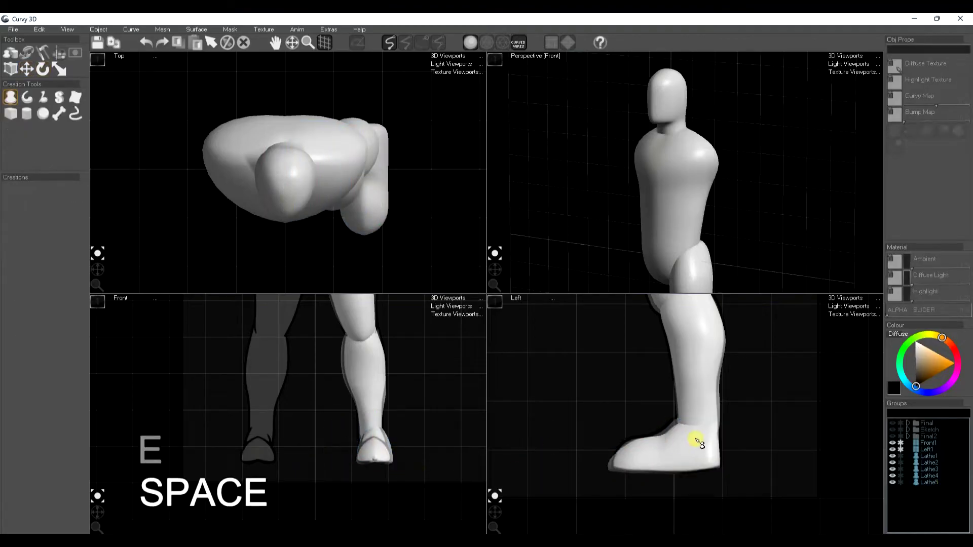
Parent the foot to the lower leg and that to the thigh, naming the thigh Leg and the torso lathe Torso.
left_click_drag(697, 232, 686, 265)
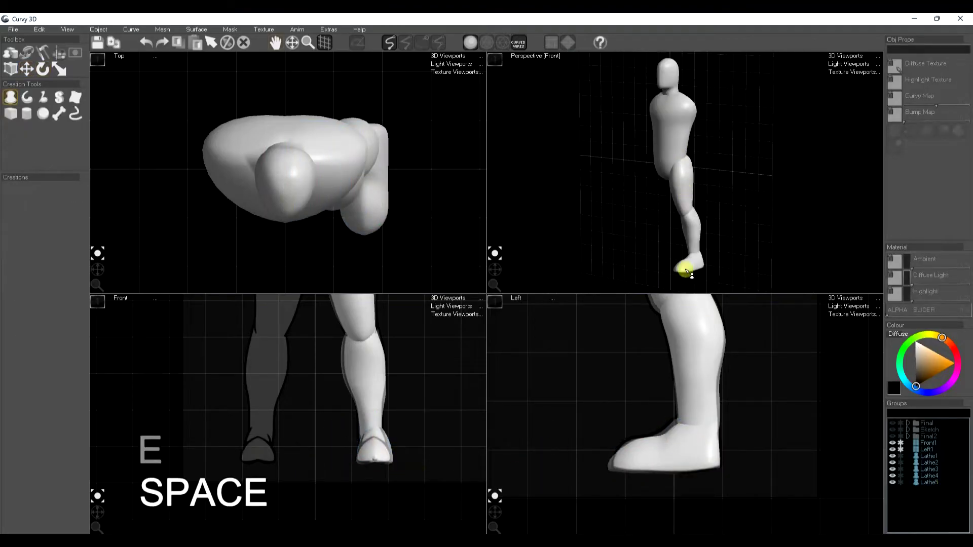
left_click_drag(677, 390, 679, 486)
left_click_drag(676, 435, 658, 402)
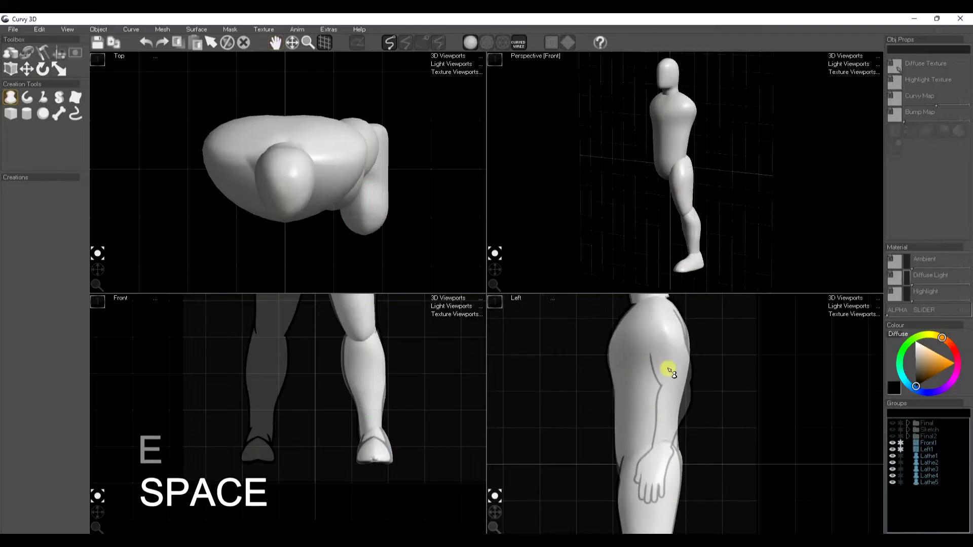
left_click(932, 472)
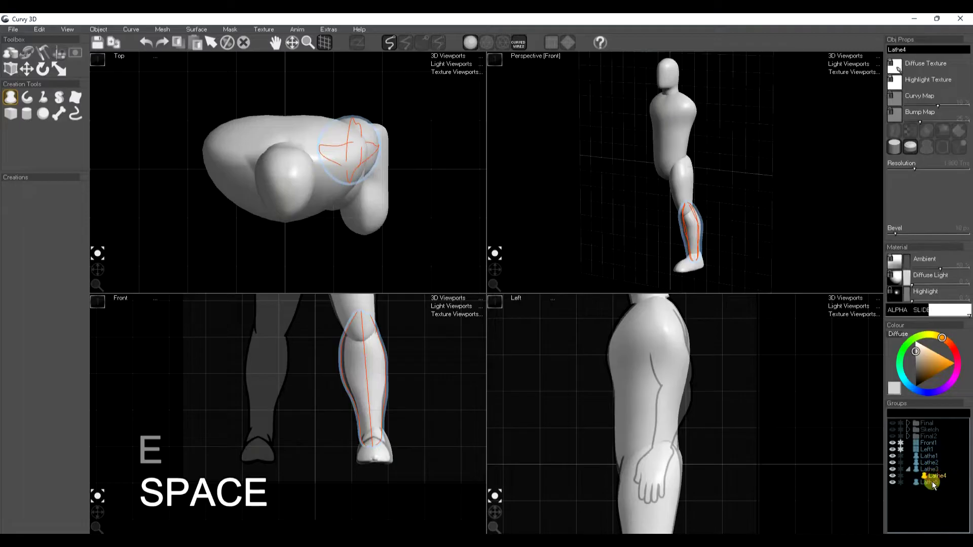
left_click(938, 476)
left_click(932, 471)
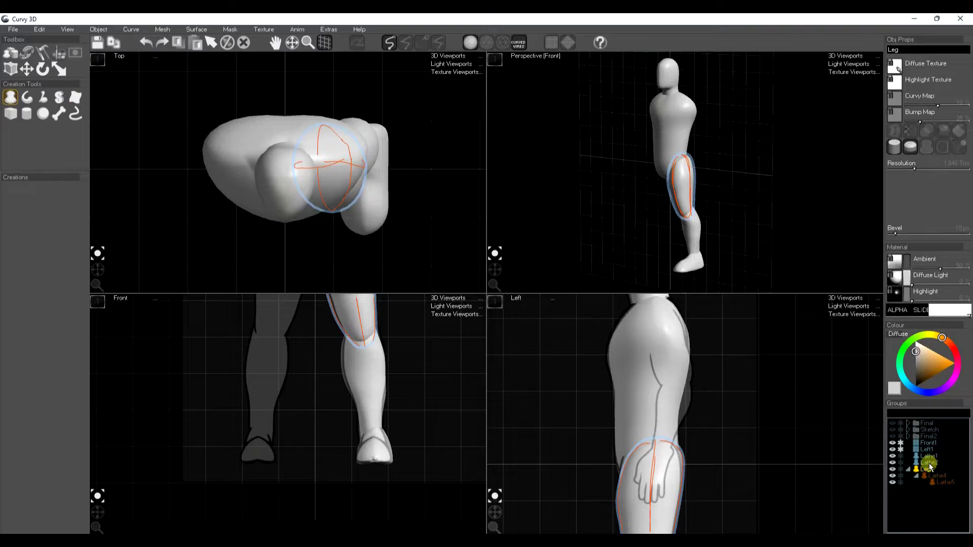
left_click(930, 463)
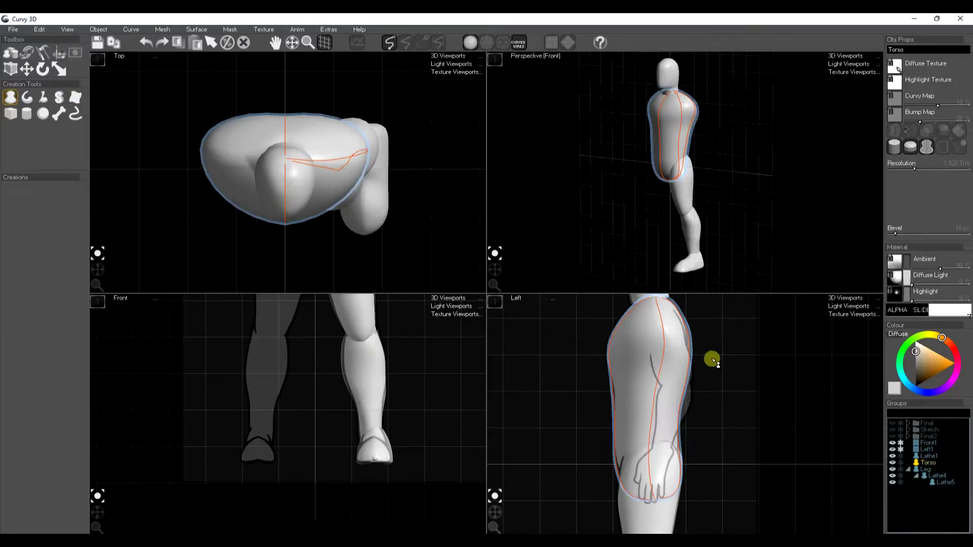
left_click(932, 503)
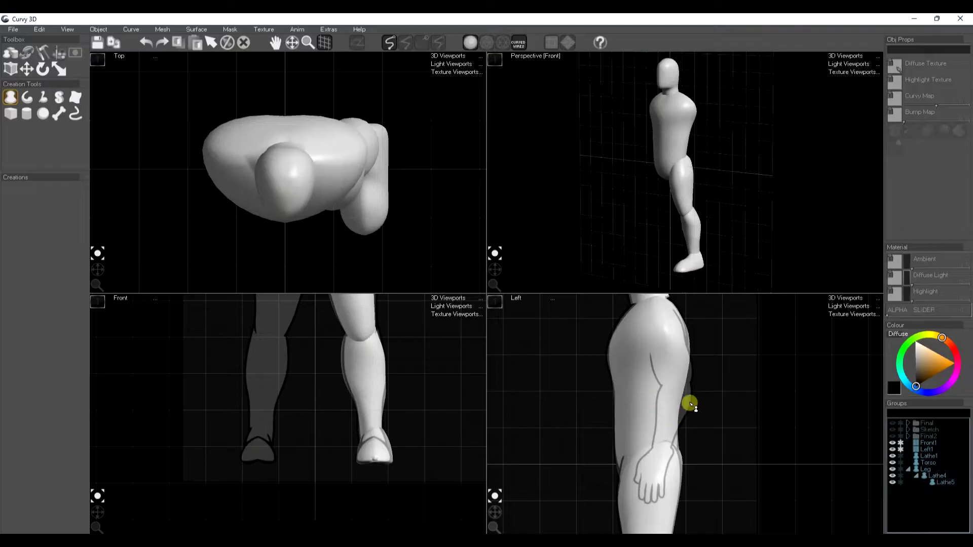
Create a lathed upper arm in the front view by tracing the reference arm from shoulder to elbow, and deselect it.
left_click(9, 101)
middle_click_drag(338, 380, 336, 531)
middle_click_drag(387, 454, 374, 542)
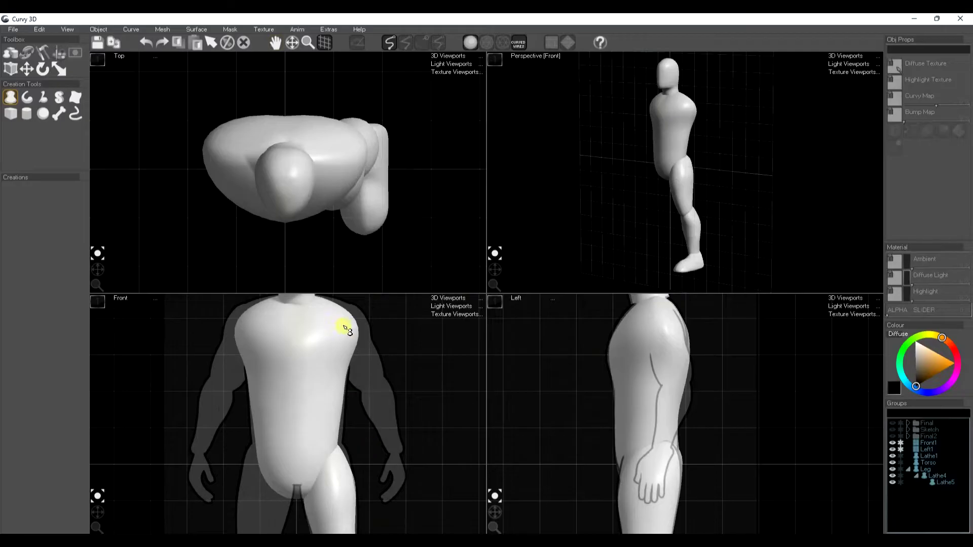
mouse_move(355, 307)
left_mouse_down()
mouse_move(384, 376)
mouse_move(373, 398)
left_mouse_up()
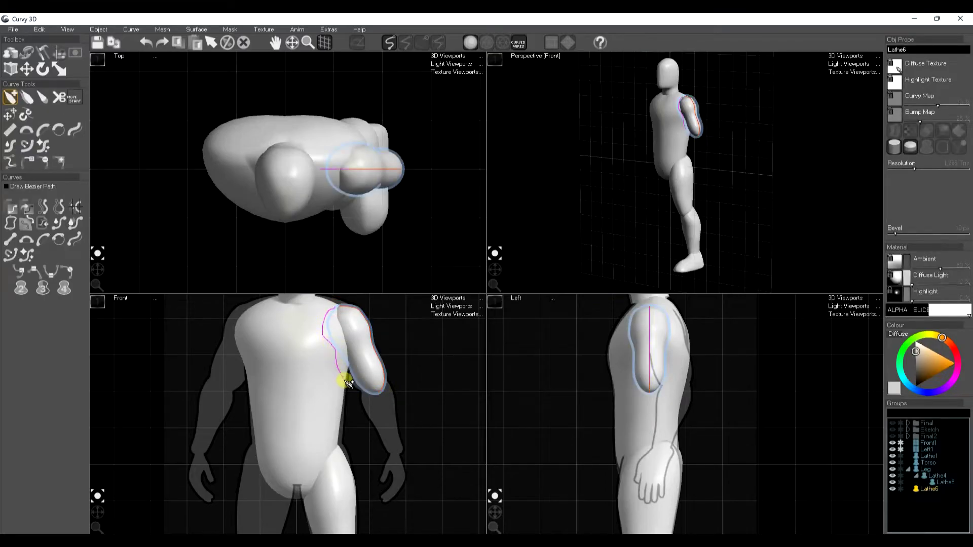
left_click_drag(375, 398, 379, 393)
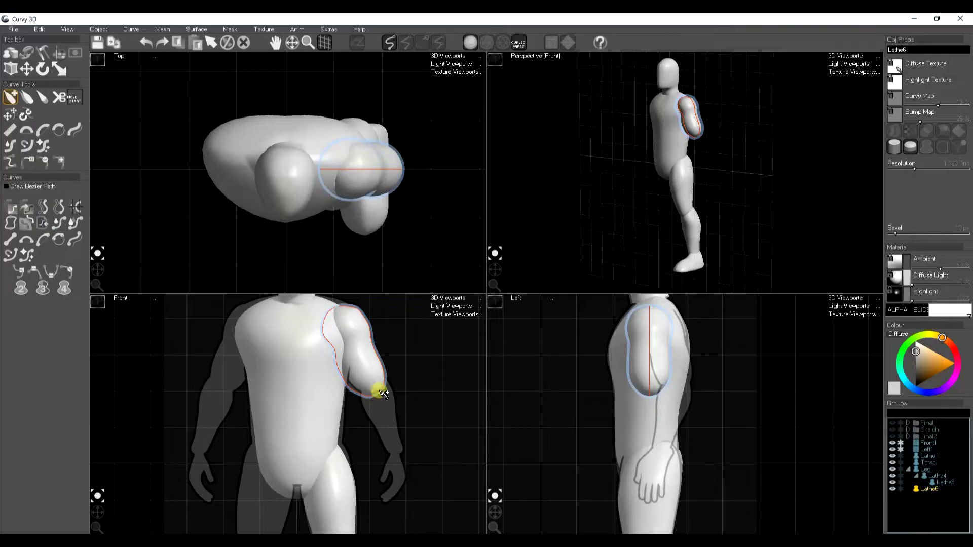
key("space")
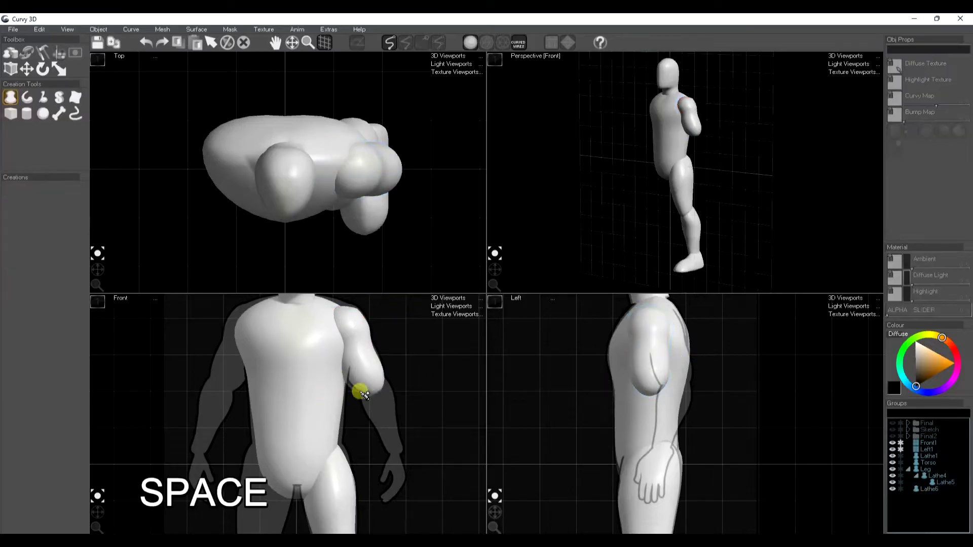
Create a lathed forearm from elbow to wrist in the front view and tilt it forward in the left view.
mouse_move(368, 387)
left_mouse_down()
mouse_move(363, 404)
mouse_move(396, 460)
left_mouse_up()
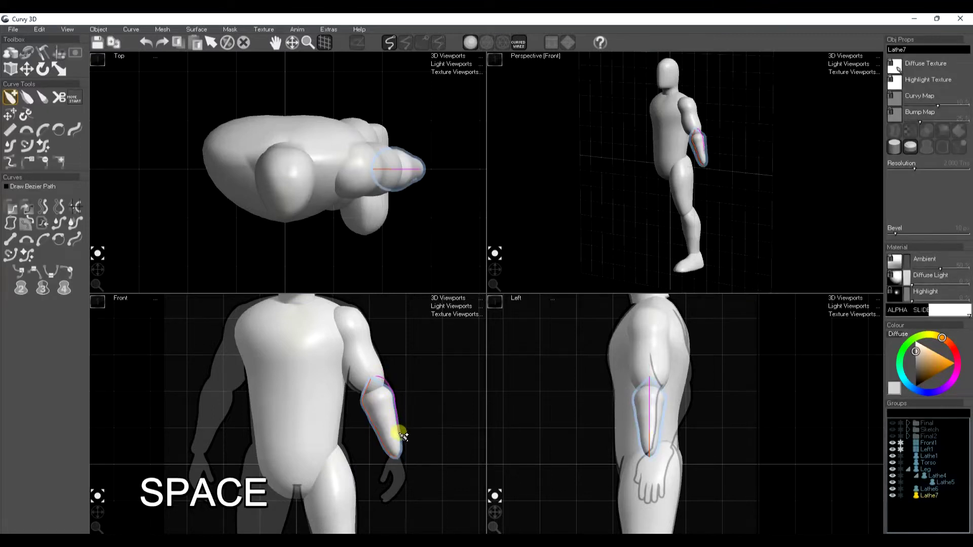
left_click_drag(404, 458, 404, 459)
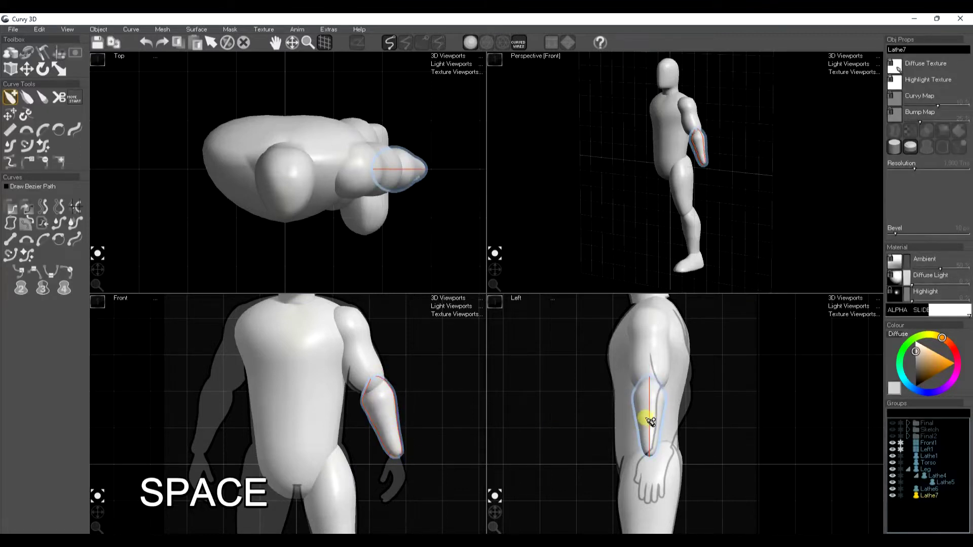
key("e")
key("w")
key("e")
left_click_drag(650, 454, 595, 417)
Move the upper arm onto the reference shoulder in the left view and rotate it to follow the reference arm.
key("w")
left_click(648, 346)
key("e")
left_click_drag(658, 318, 669, 327)
key("w")
Move the forearm under the upper arm in the left view, align it with the reference wrist, and deselect it.
left_click(645, 398)
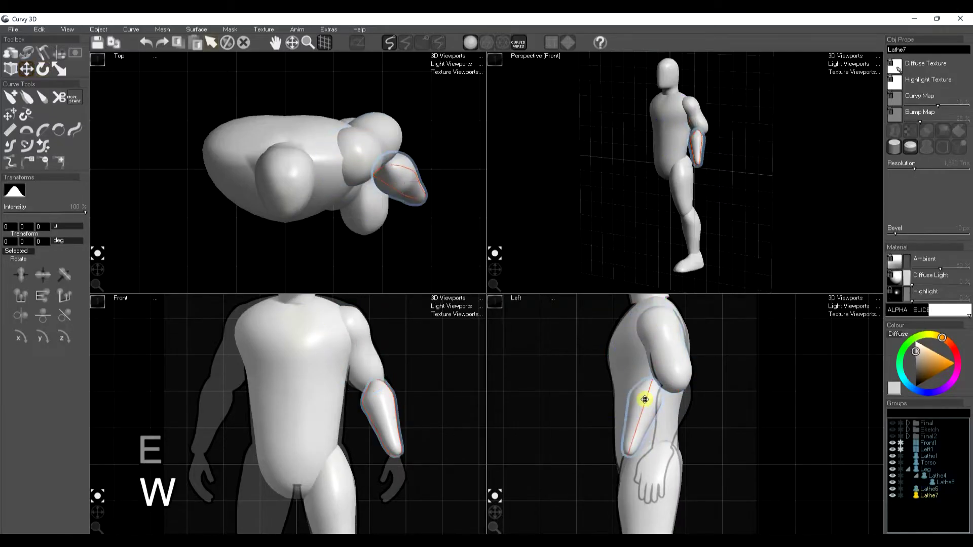
left_click_drag(643, 386, 677, 401)
key("e")
key("w")
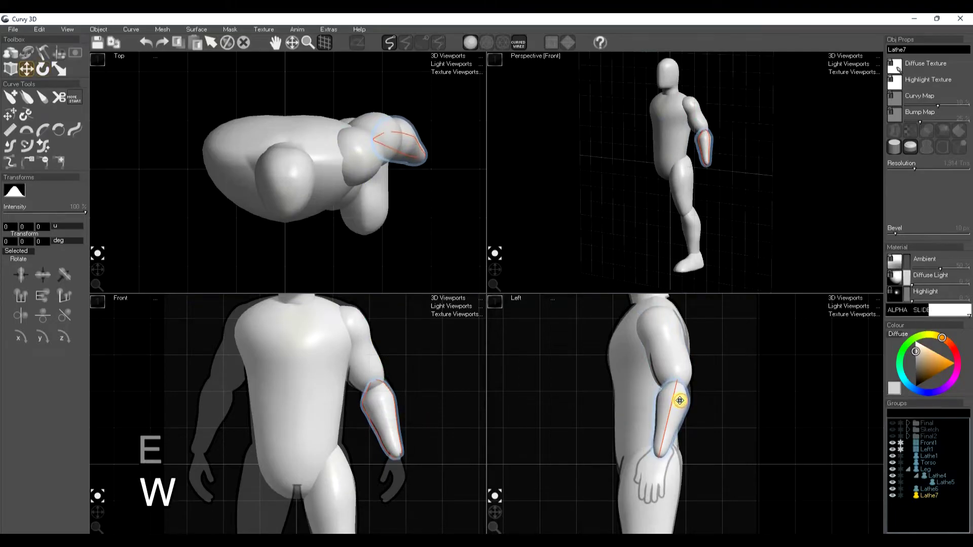
key("space")
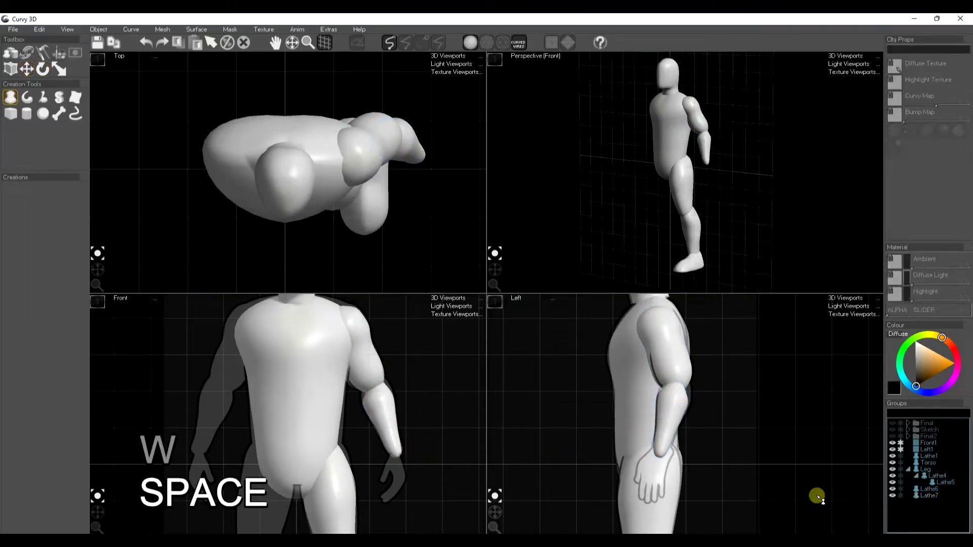
Parent the forearm to the upper arm and rename the upper arm as Arm.
left_click(931, 496)
left_click(933, 489)
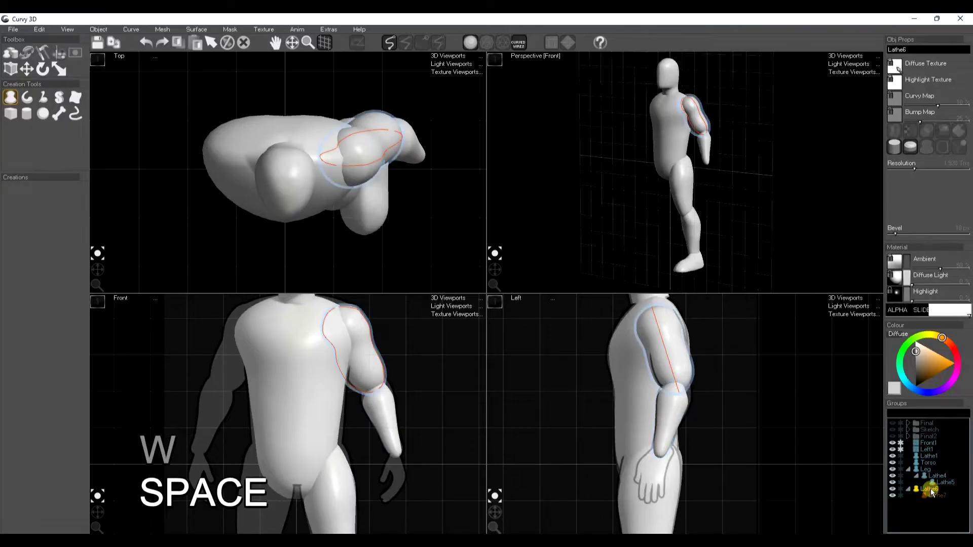
type("Arm")
Group the arm and leg together under the name Side, collapse the group, and save the scene.
left_click(931, 470)
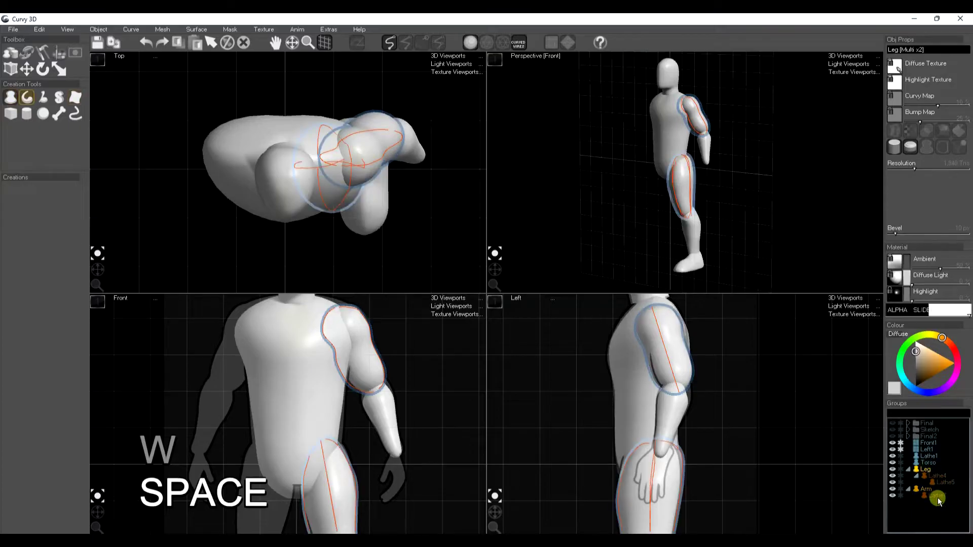
key("ctrl+g")
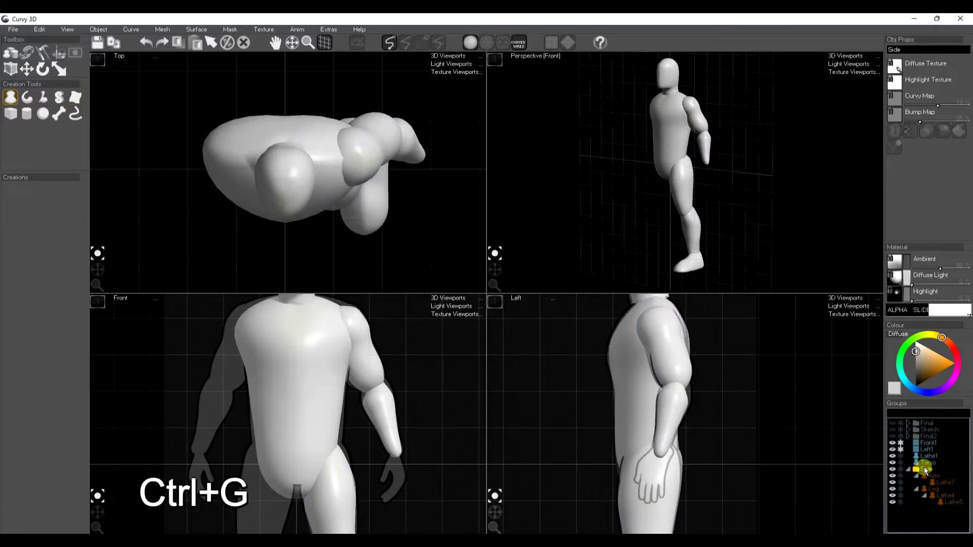
double_click(925, 470)
left_click(928, 491)
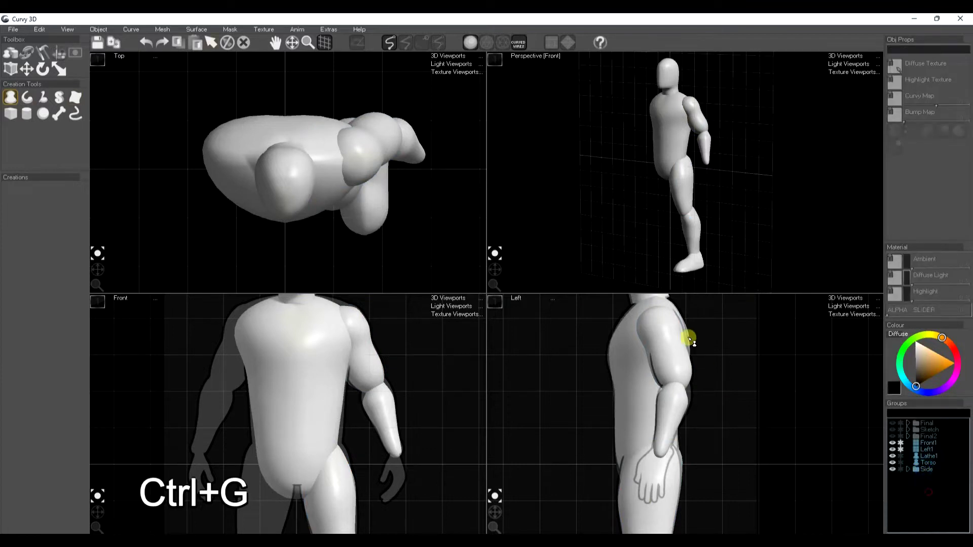
middle_click_drag(696, 183, 695, 193)
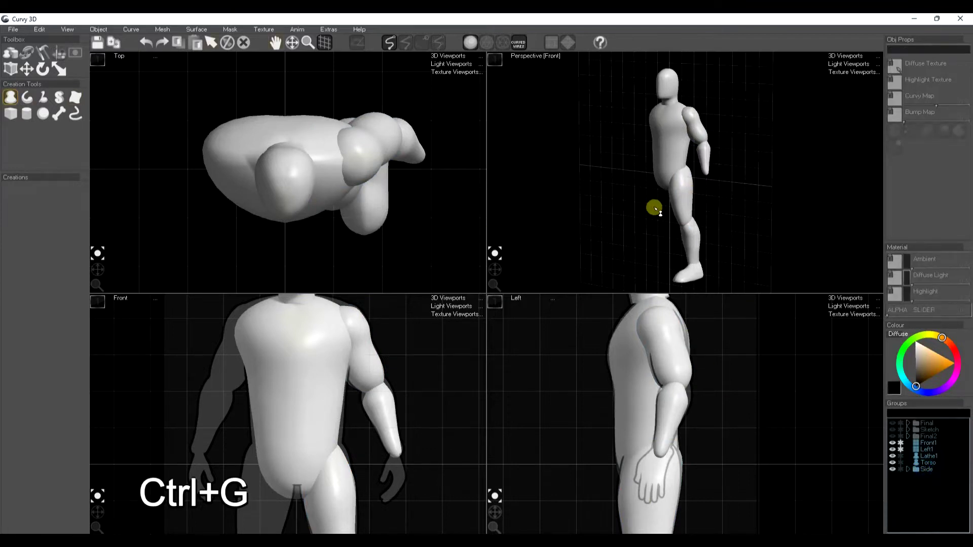
key("ctrl+shift+s")
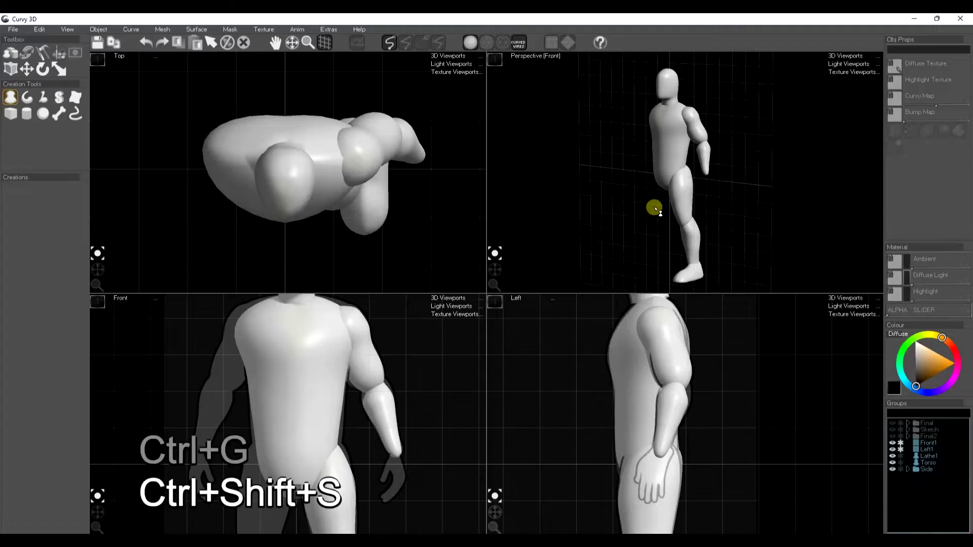
Hide the Side group, torso, head and both reference planes, and reset all views.
left_click(892, 469)
left_click(892, 462)
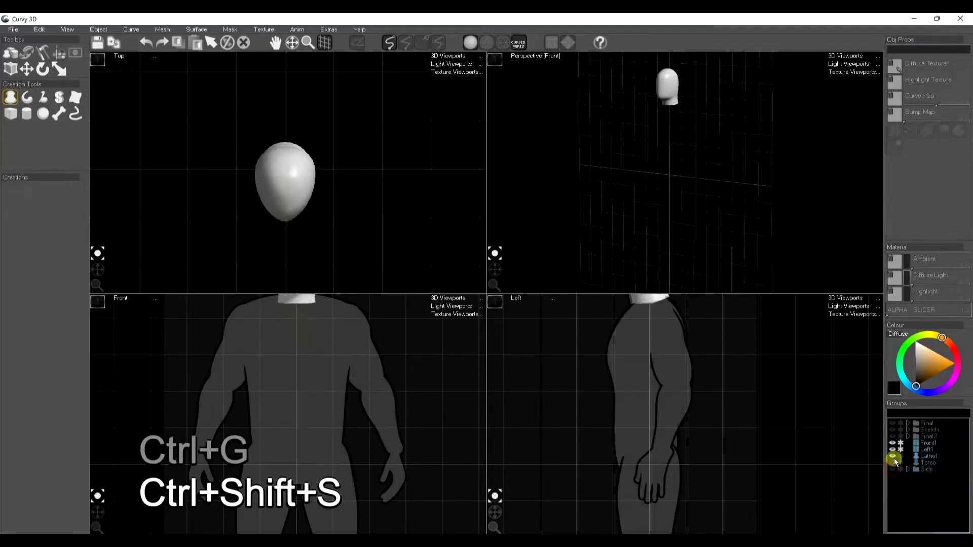
left_click(892, 456)
left_click(892, 449)
left_click(892, 443)
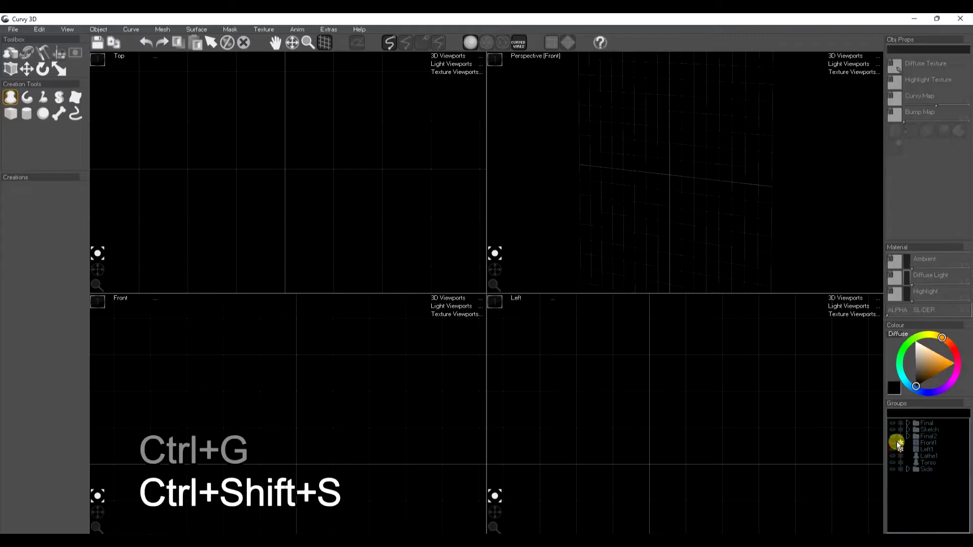
left_click(529, 55)
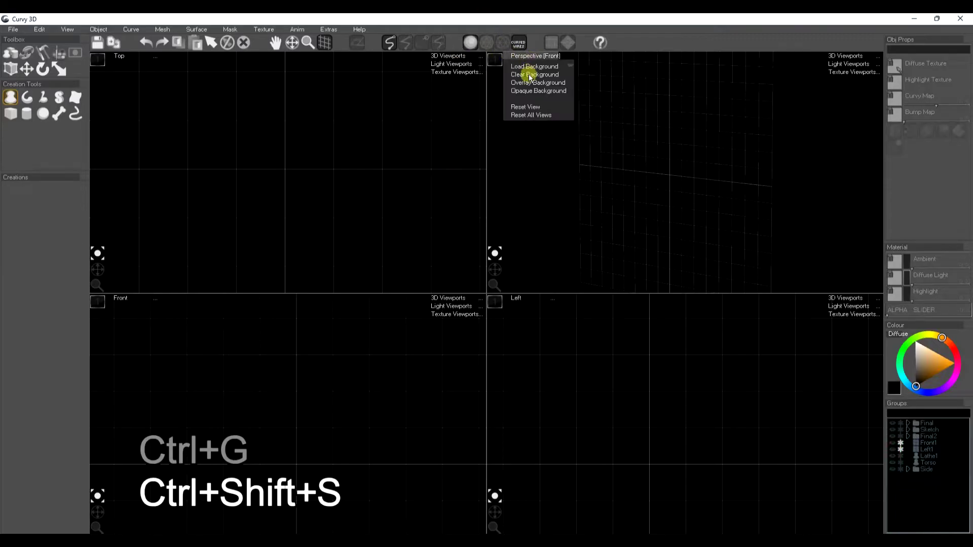
left_click(522, 115)
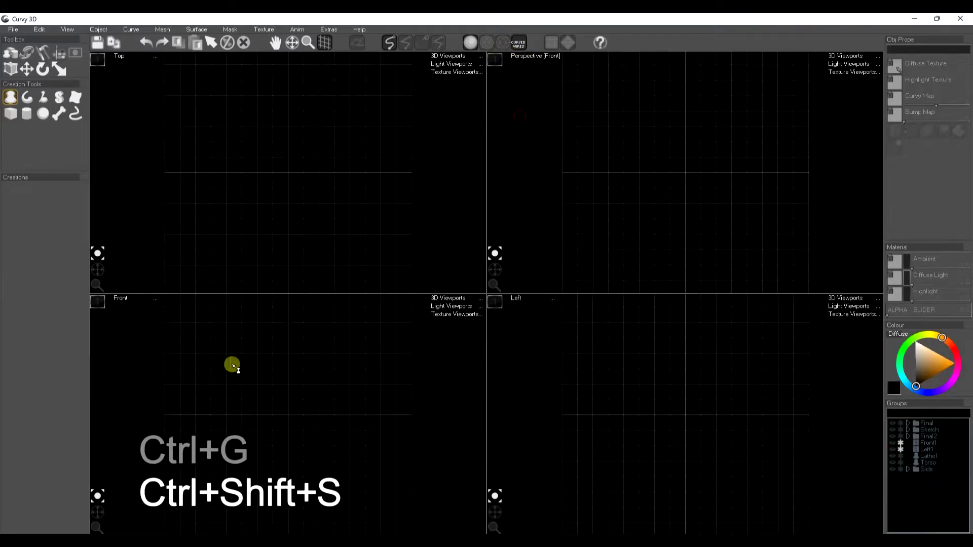
Create a polygon plane near the grid centre in the front view and select it.
left_click(10, 71)
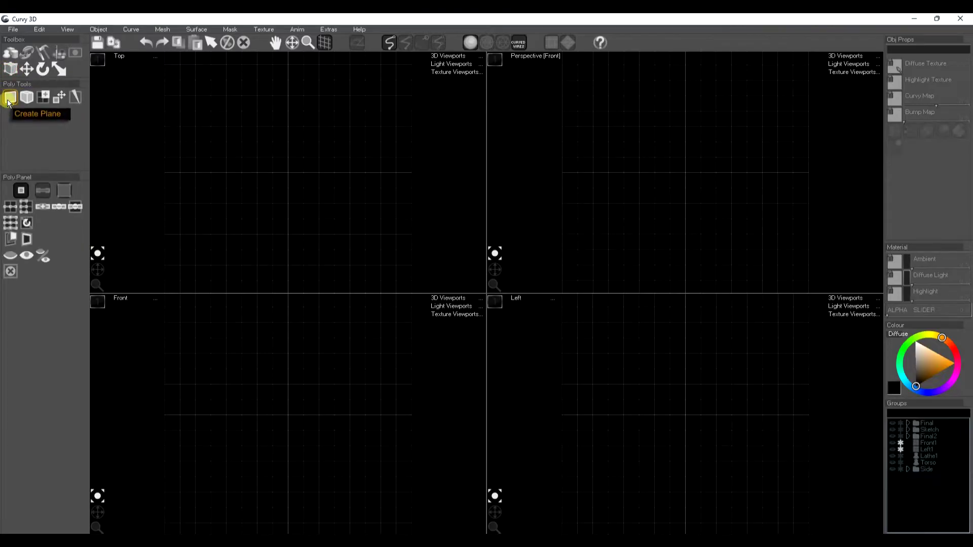
left_click(9, 99)
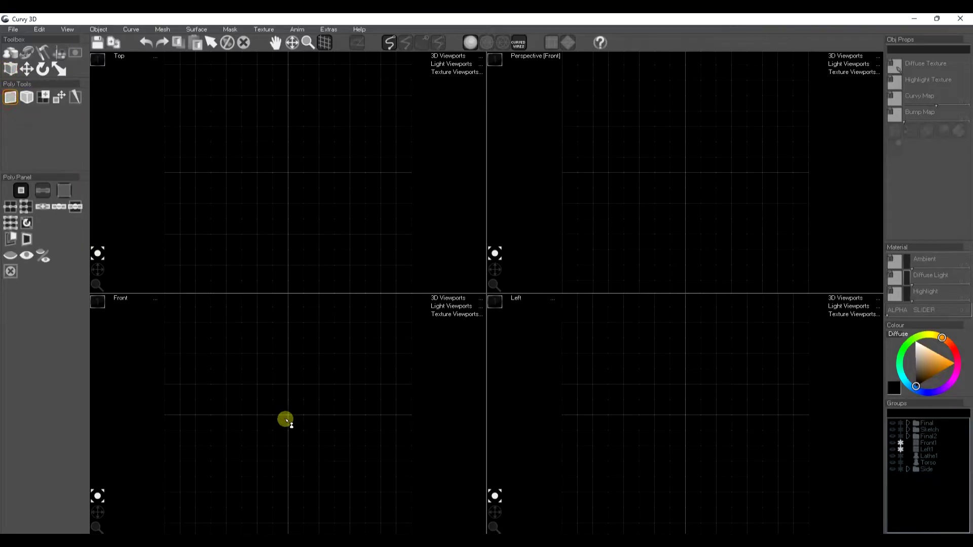
left_click(273, 425)
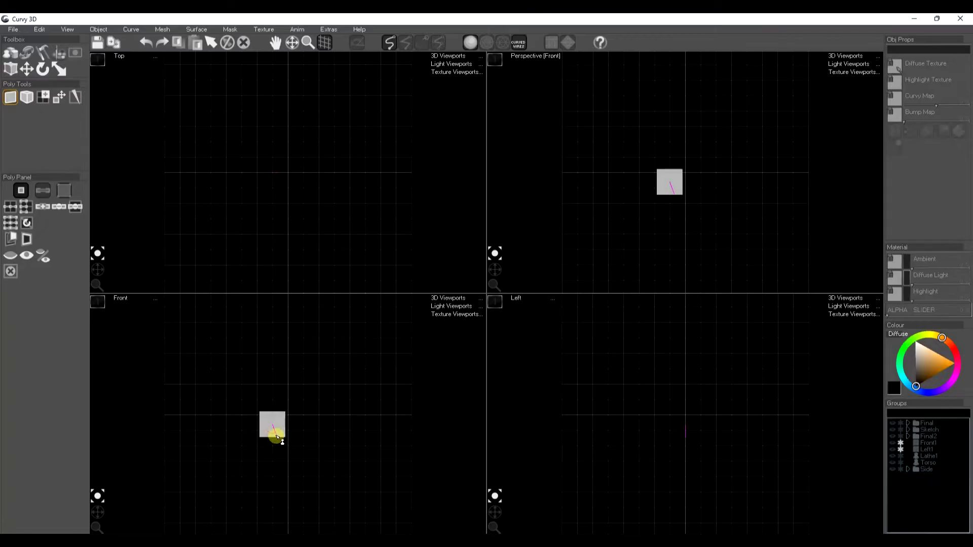
key("a")
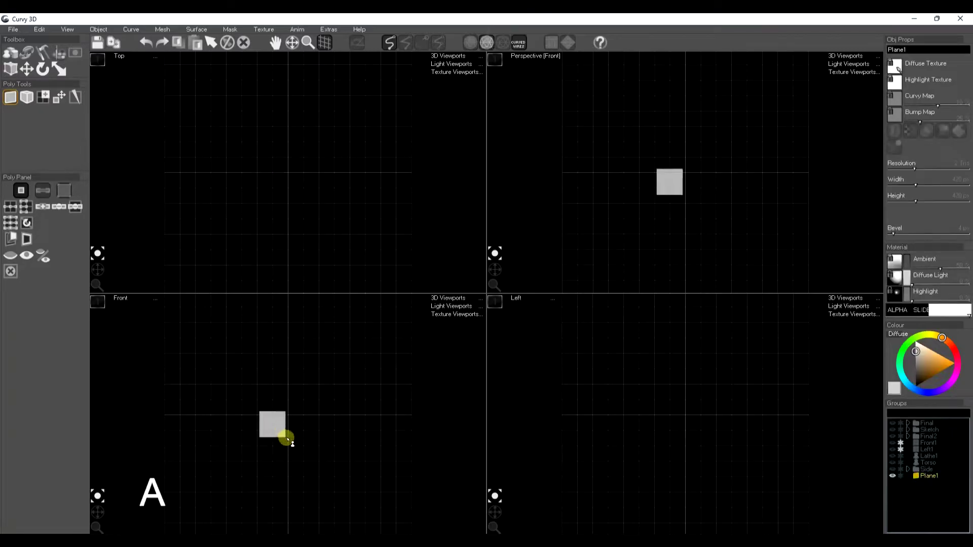
Hide the grid in all views.
left_click(68, 29)
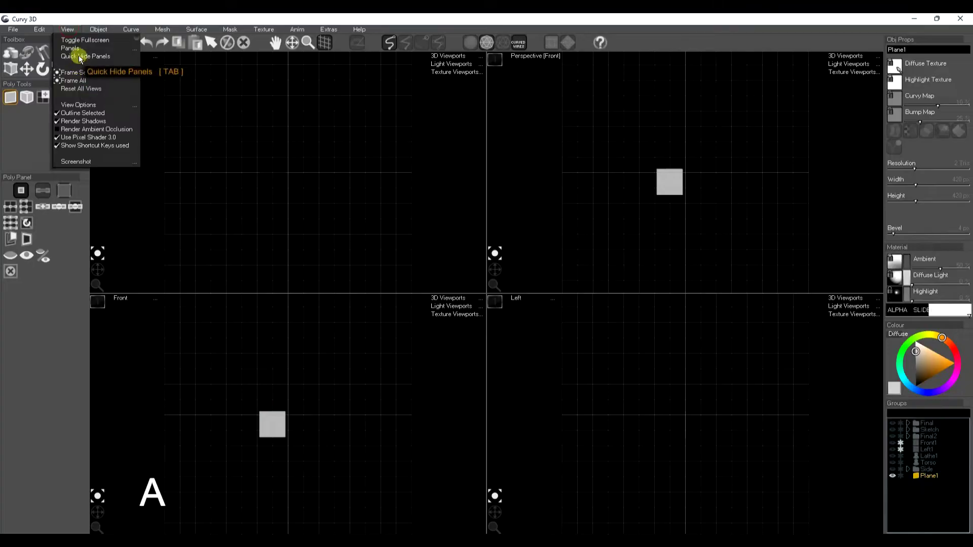
mouse_move(80, 50)
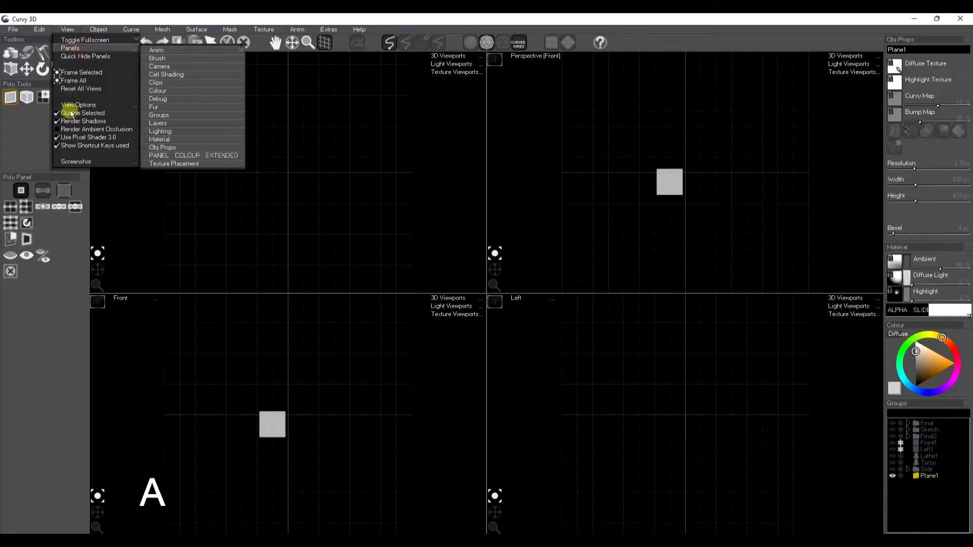
mouse_move(78, 108)
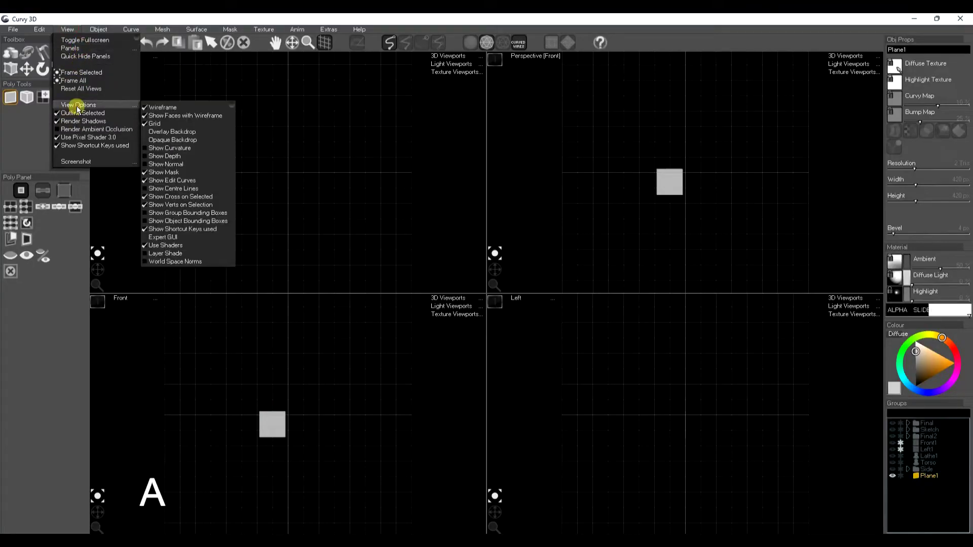
left_click(154, 125)
middle_click_drag(288, 442, 289, 472)
scroll(284, 462, "up", 3)
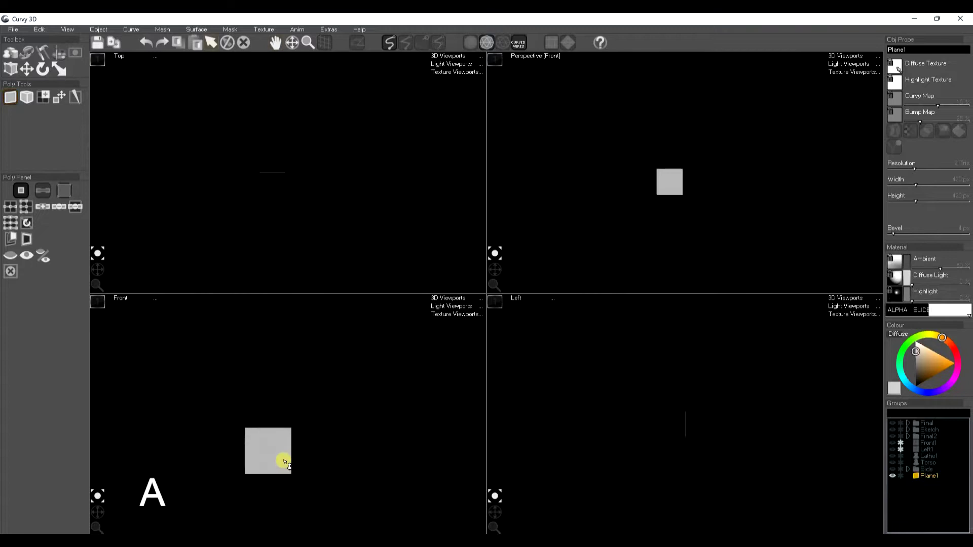
Extrude the plane's right edge sideways three times to form a horizontal row of four quads for the upper palm.
left_click(58, 99)
left_click(292, 428)
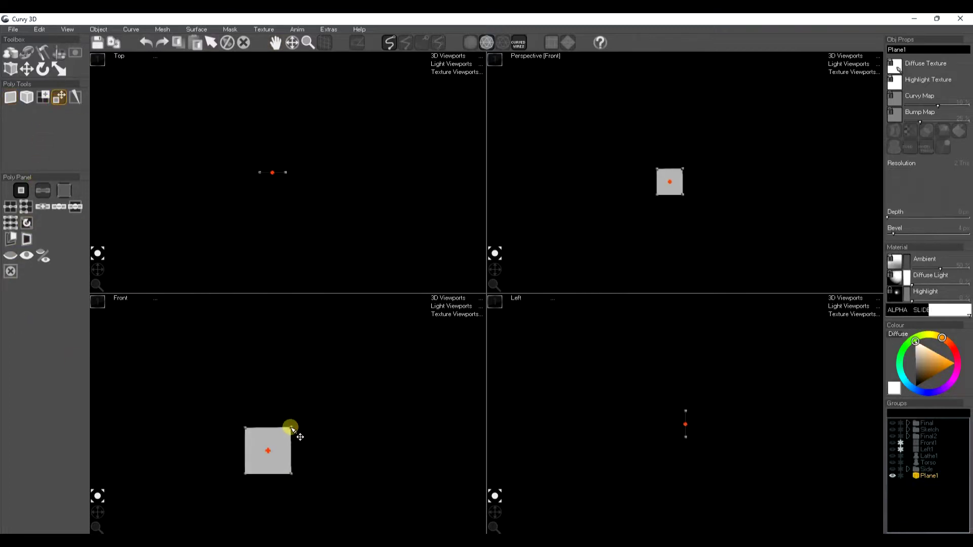
left_click(141, 221)
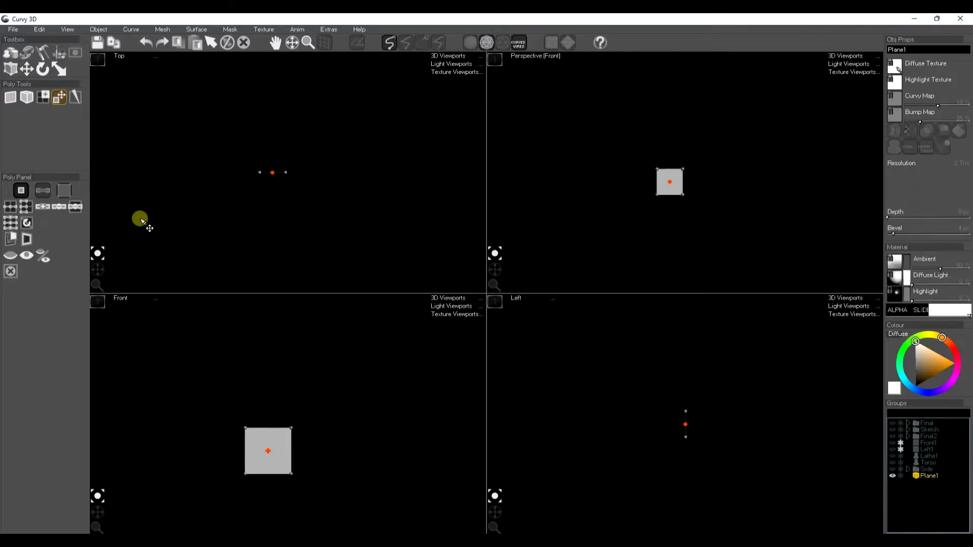
left_click(44, 98)
left_click_drag(294, 452, 417, 452)
scroll(371, 518, "up", 3)
middle_click_drag(371, 487, 230, 405)
scroll(335, 467, "down", 3)
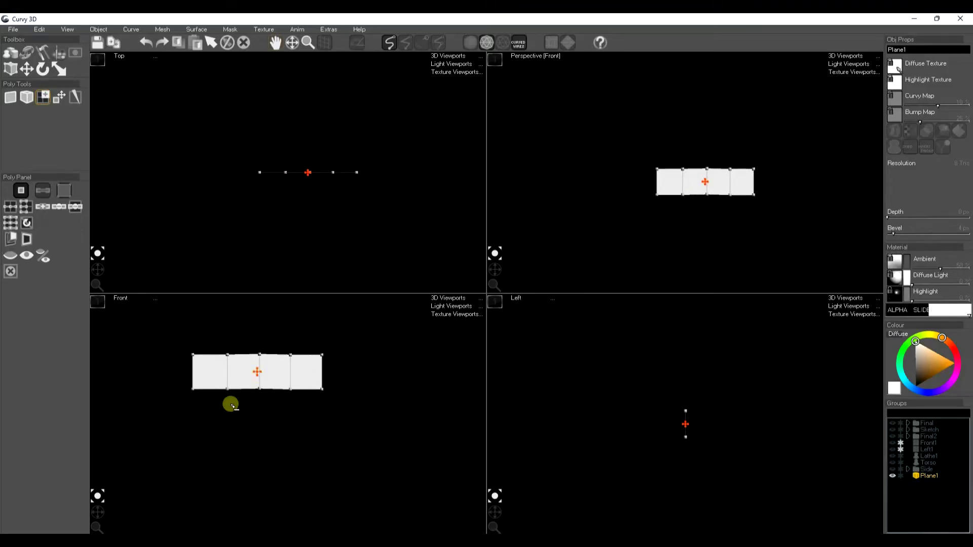
Extrude a second row of palm quads below the first and continue it into a two-segment thumb angled up to the right.
left_click_drag(209, 393, 261, 429)
left_click_drag(260, 394, 292, 430)
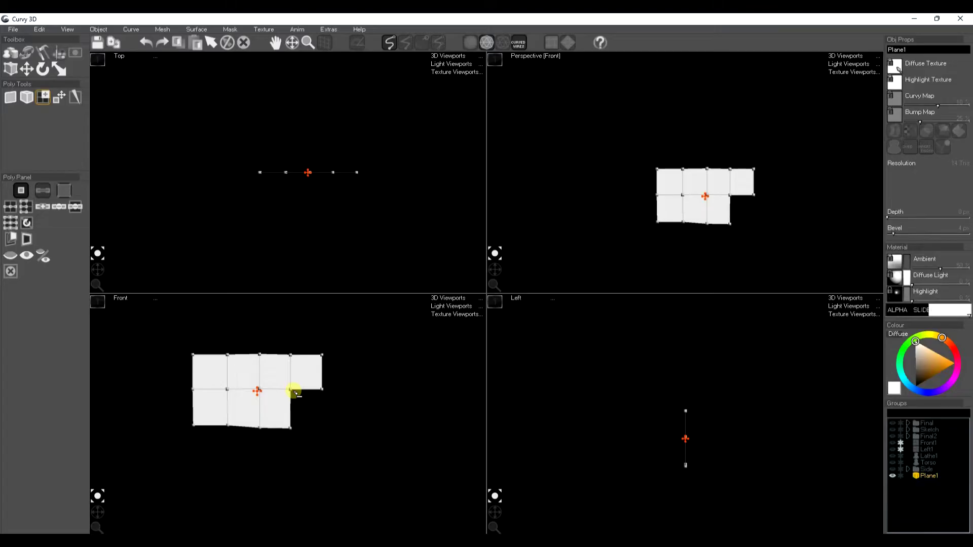
left_click_drag(294, 392, 386, 361)
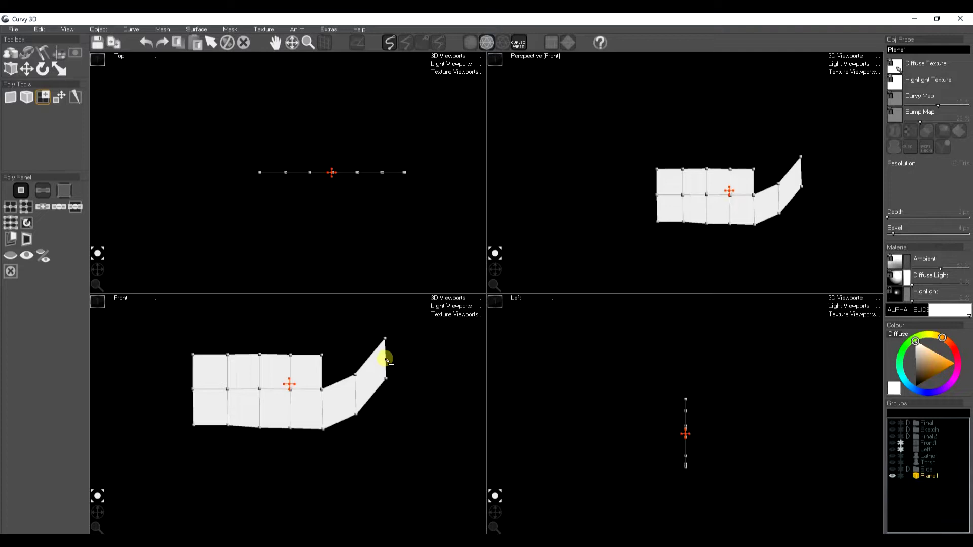
Extrude four fingers of three segments each upward from the palm's top edges, fanning them slightly apart.
right_click_drag(393, 370, 378, 426)
right_click_drag(278, 435, 302, 462)
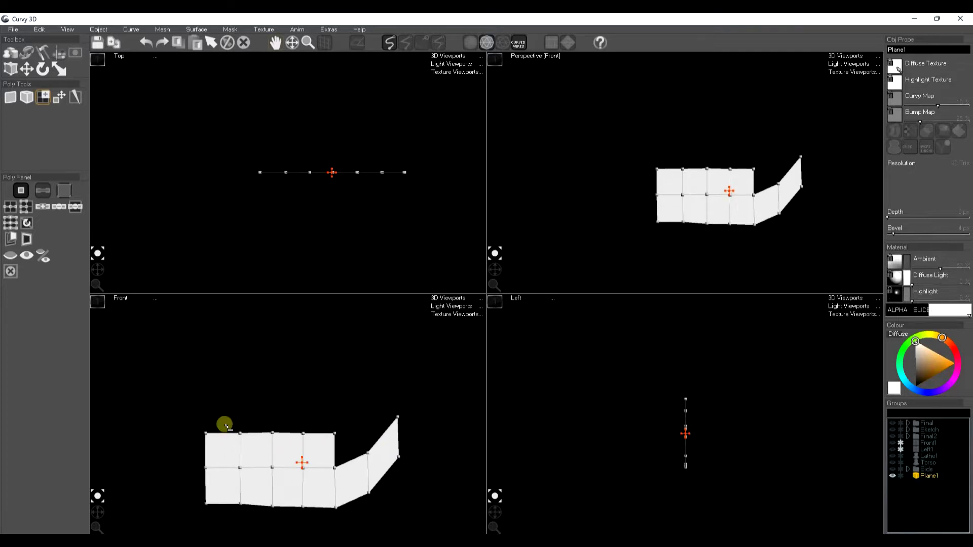
left_click_drag(221, 420, 215, 307)
left_click_drag(259, 434, 258, 304)
scroll(306, 465, "down", 3)
left_click_drag(294, 471, 329, 394)
right_click_drag(327, 491, 314, 472)
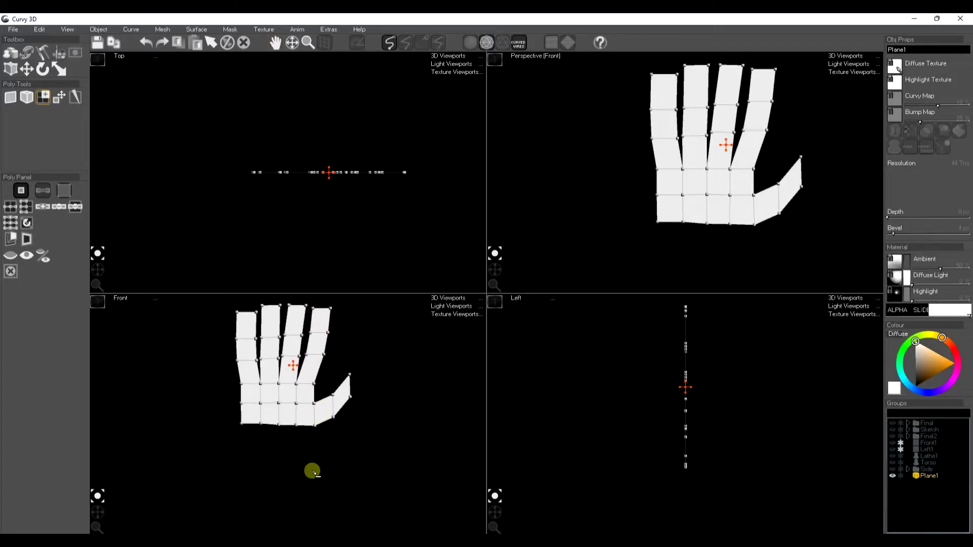
Mask the vertices along the palm's bottom edge, move them down to lengthen the palm, and clear the mask.
left_click(75, 53)
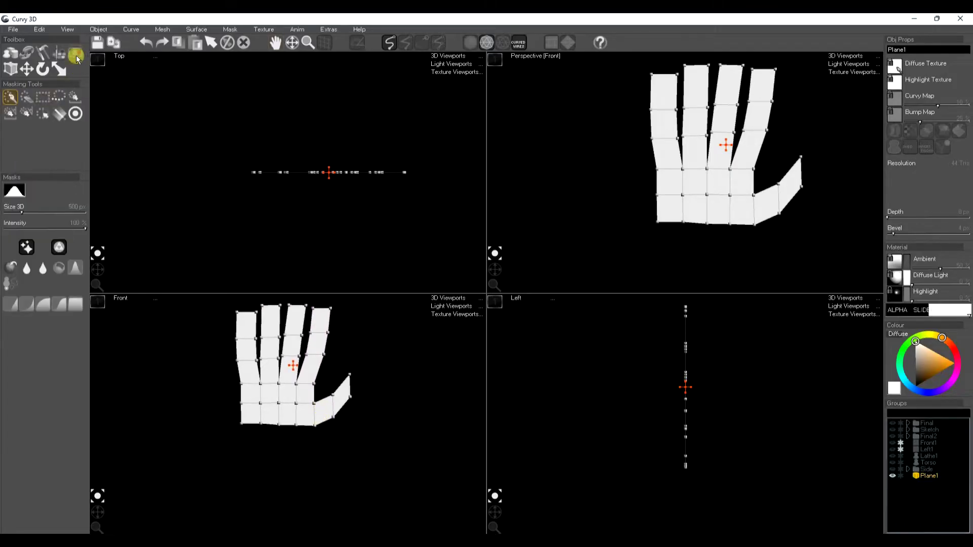
left_click_drag(229, 413, 275, 472)
key("w")
key("space")
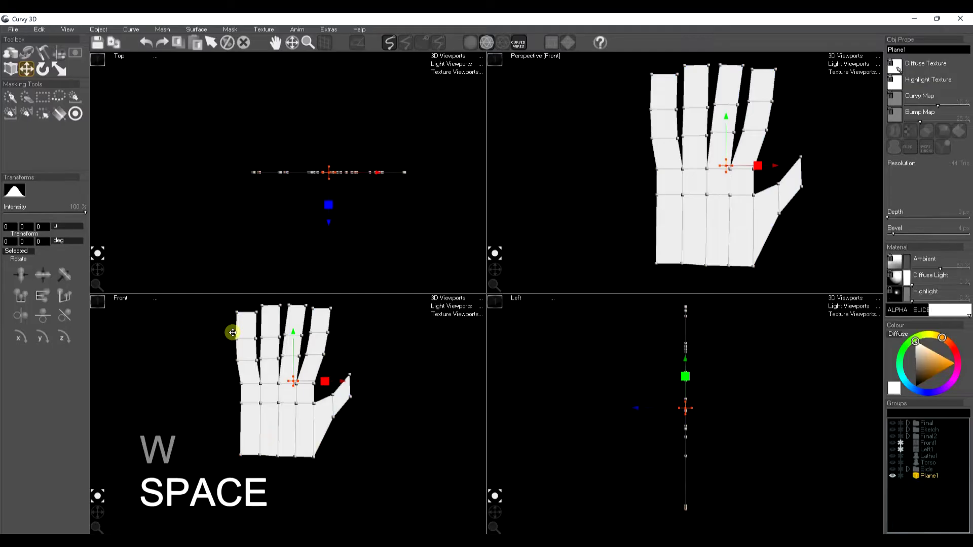
Mask the outer vertices along the little-finger side of the hand, shift them inward and slightly down, and clear the mask.
left_click(44, 98)
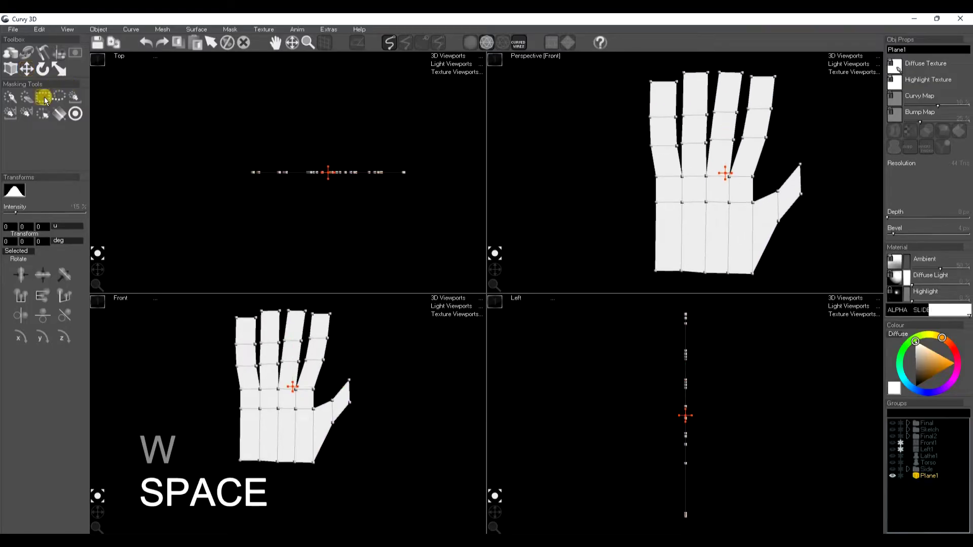
left_click_drag(221, 311, 252, 478)
key("w")
key("space")
Mask the middle vertices of the wrist edge, move them down to round the wrist, and clear the mask.
left_click(43, 98)
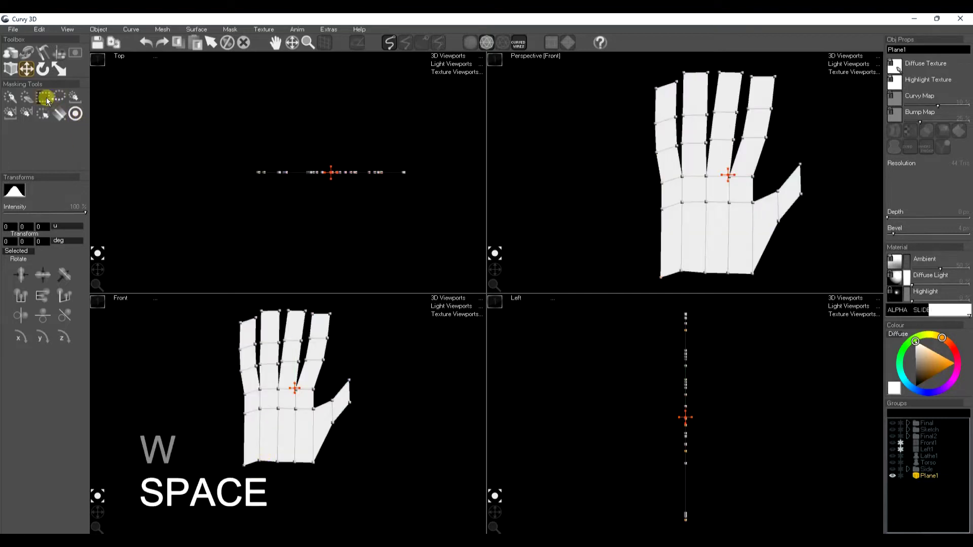
left_click_drag(260, 446, 297, 478)
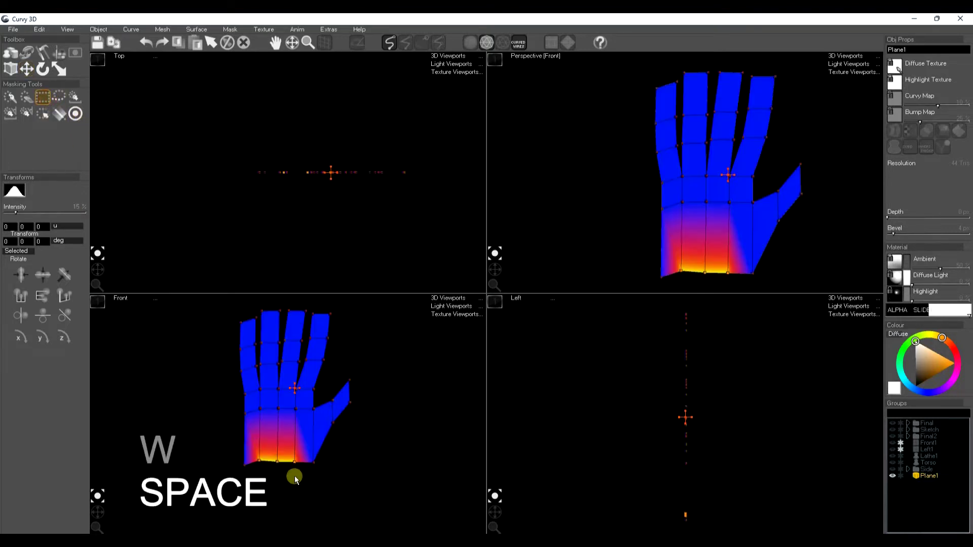
key("w")
key("space")
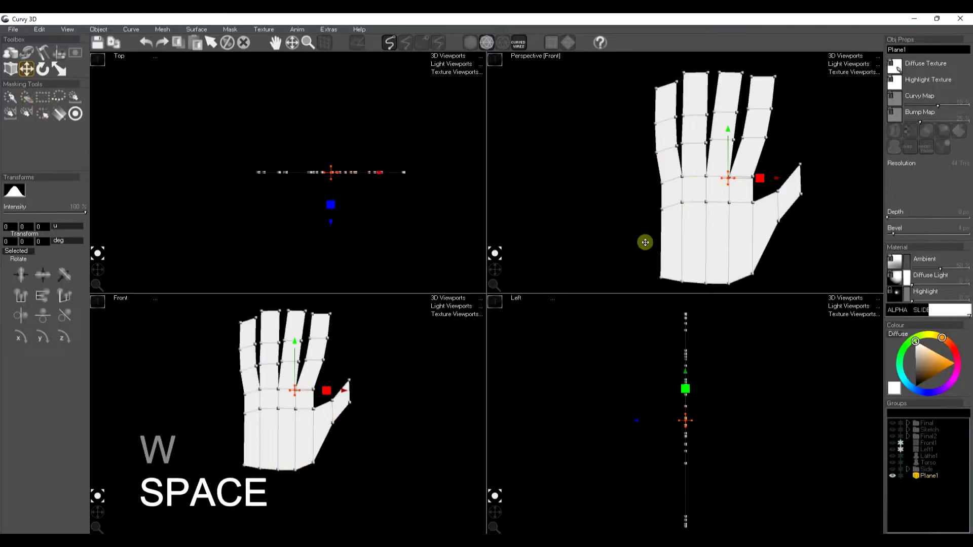
Mask the index fingertip vertices, lower them to shorten the finger, and clear the mask.
left_click_drag(491, 270, 488, 270)
middle_click_drag(772, 266, 731, 262)
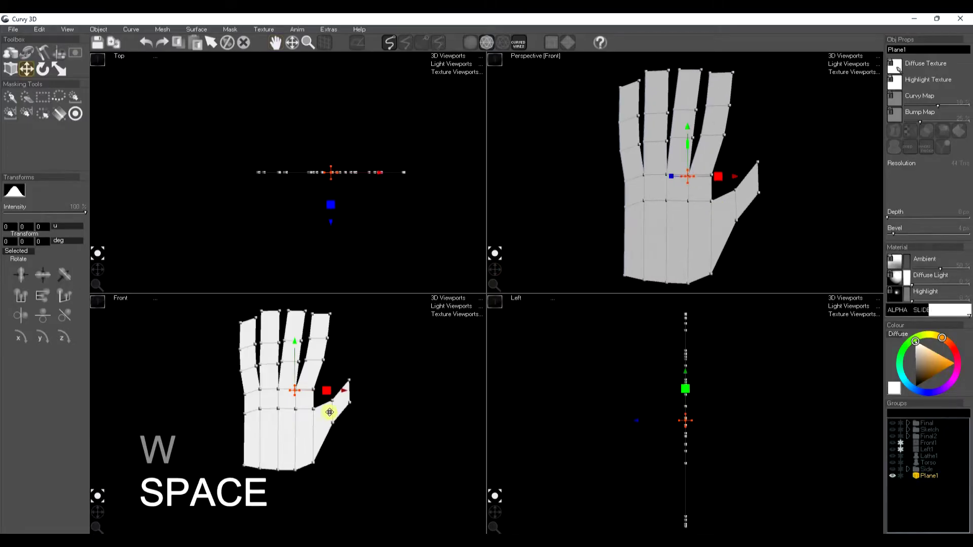
middle_click_drag(334, 420, 337, 444)
left_click(43, 96)
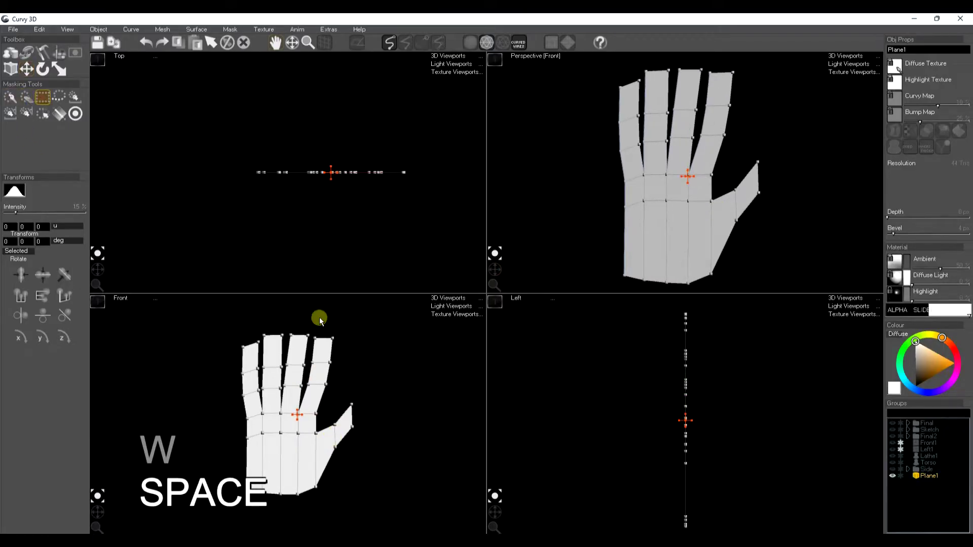
left_click_drag(317, 340, 337, 347)
key("w")
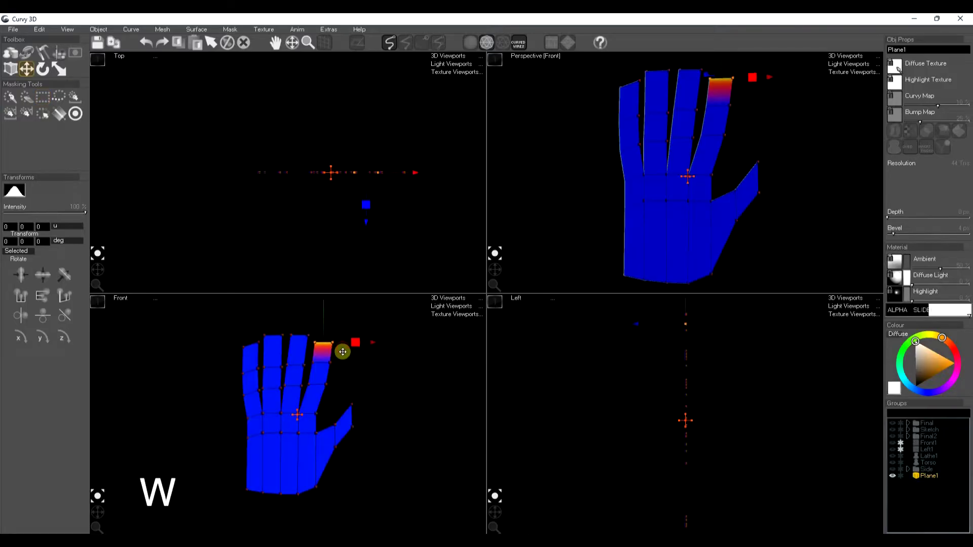
key("space")
Mask the little and ring fingertip vertices, lower them below the middle fingertip, and clear the mask.
left_click_drag(219, 322, 109, 224)
left_click(43, 97)
left_click_drag(234, 313, 282, 339)
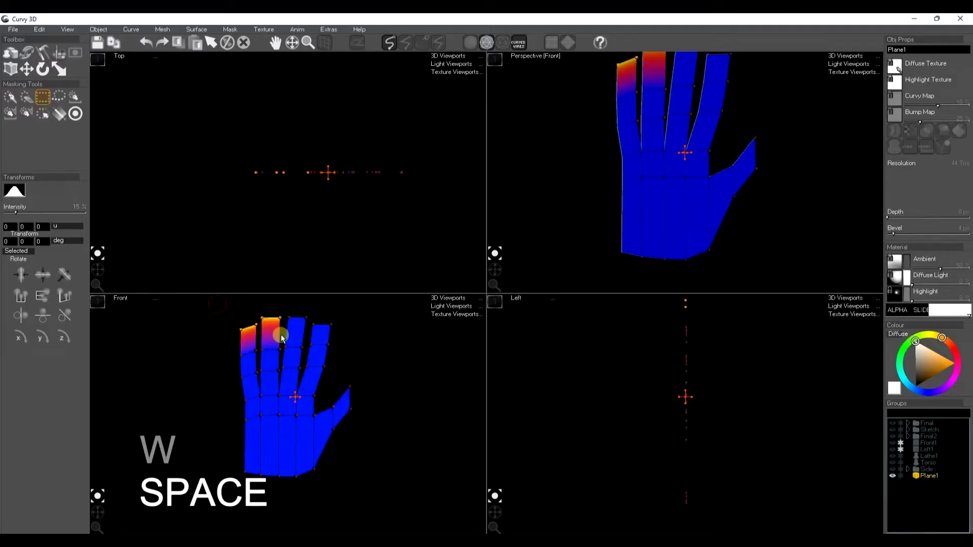
key("space")
key("w")
key("space")
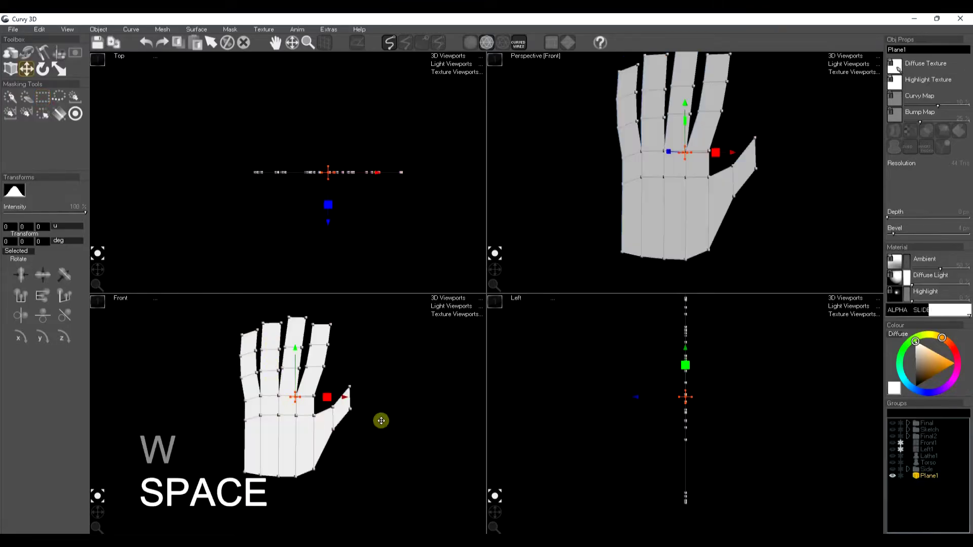
Mask the row of vertices across the middle of the palm, move it down, and clear the mask.
left_click(30, 100)
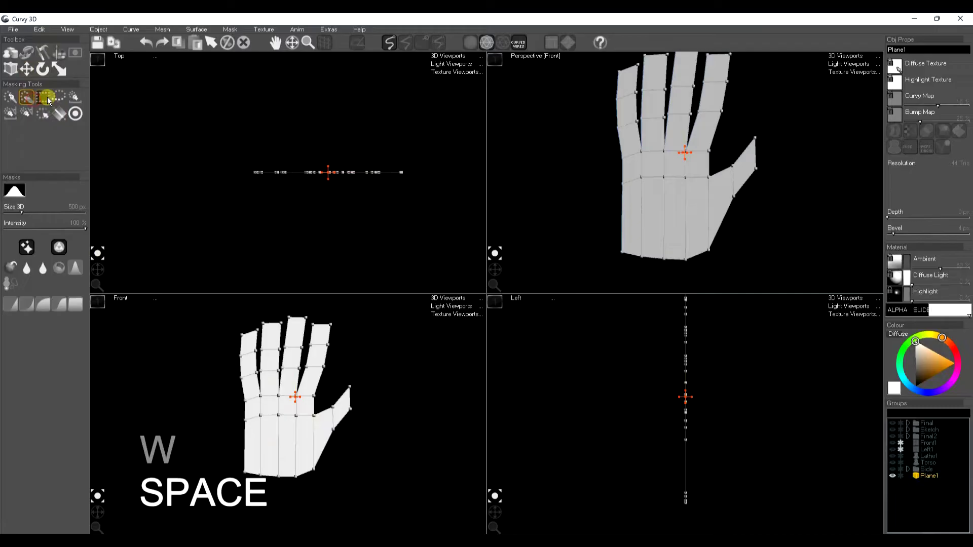
left_click_drag(234, 407, 307, 433)
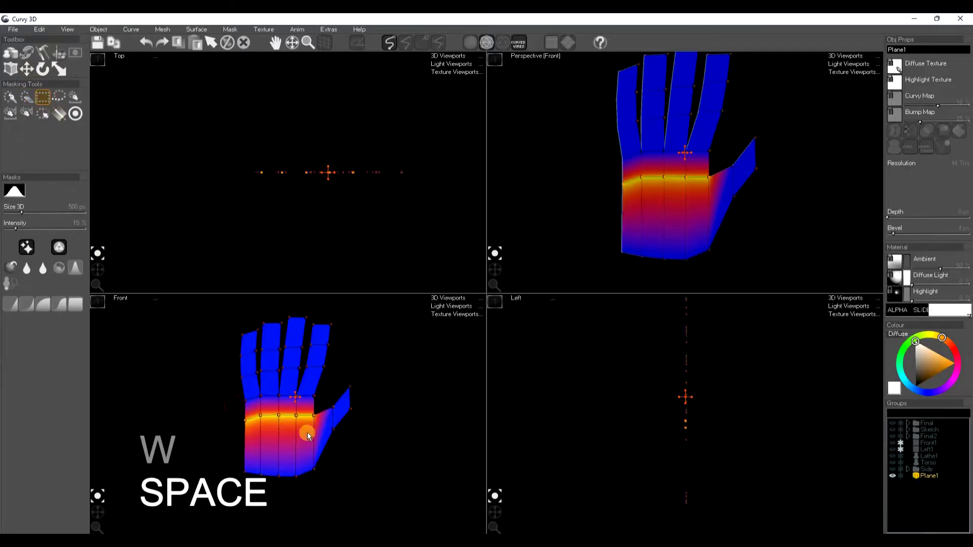
key("space")
key("w")
key("space")
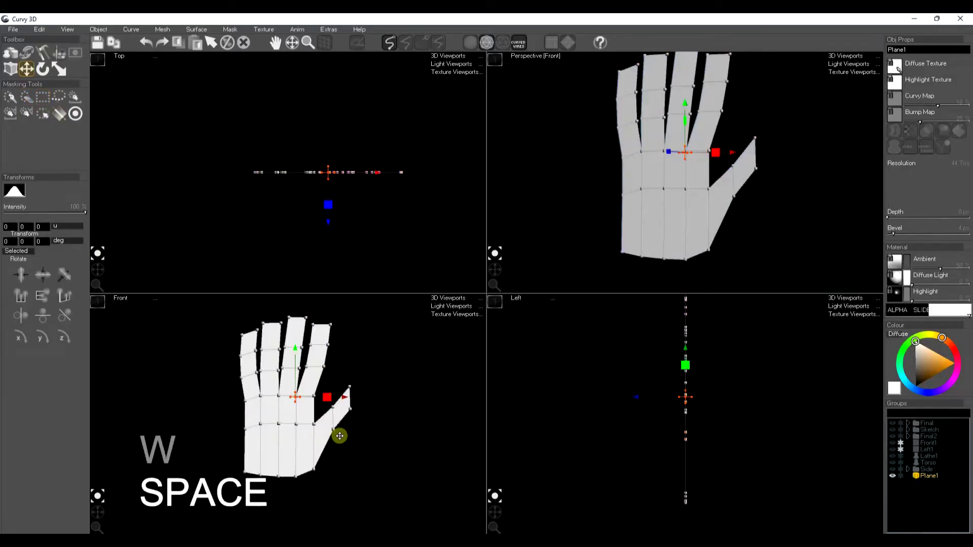
Reposition the thumb's individual vertices in the front view to widen its joint and tip.
left_click(11, 68)
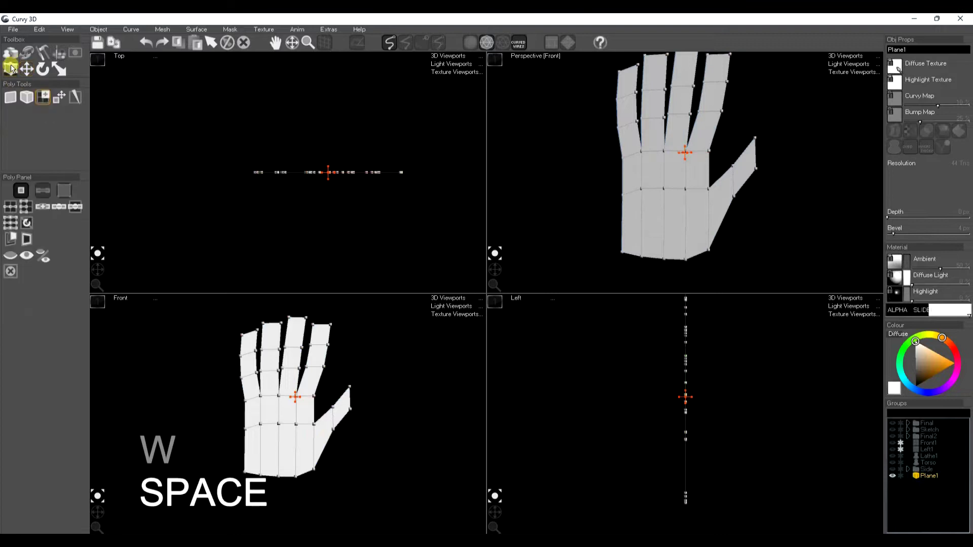
left_click_drag(337, 442, 341, 439)
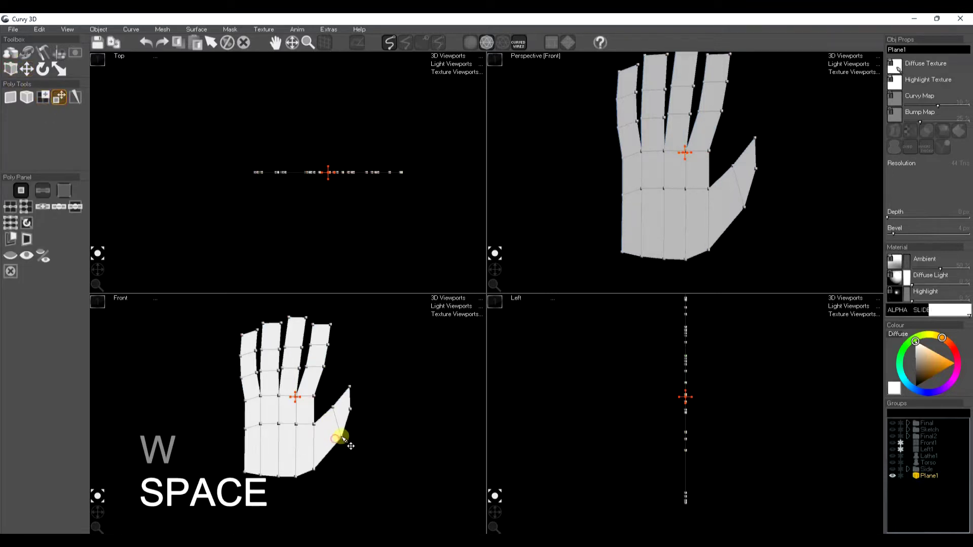
left_click_drag(349, 390, 358, 399)
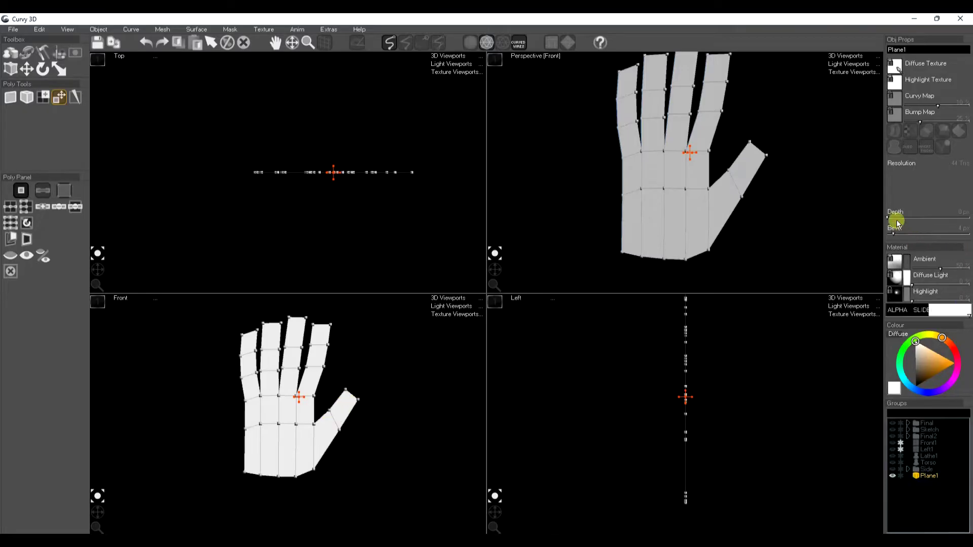
Thicken the hand to a depth of about 570 px, turn on curved smoothing, and reduce the bevel to 0 px.
left_click_drag(893, 220, 919, 217)
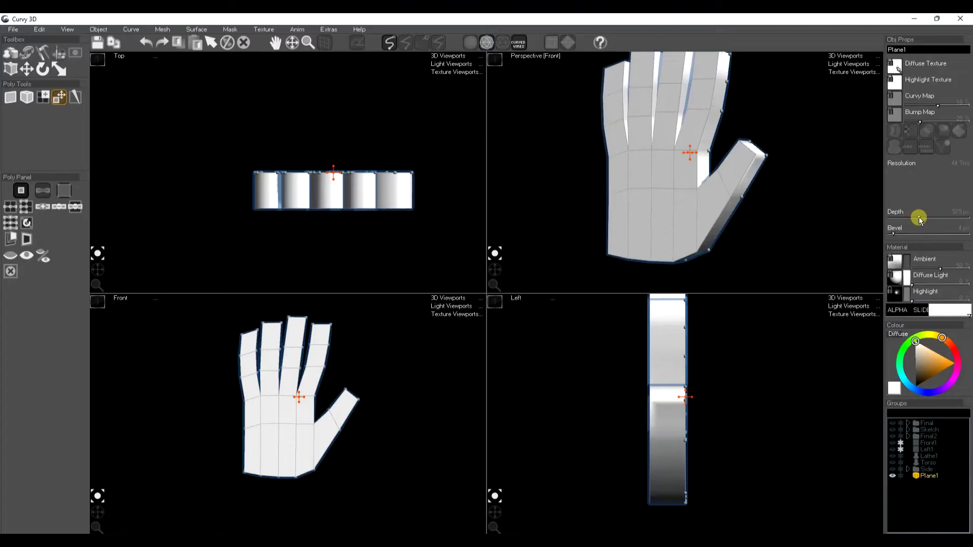
left_click(911, 147)
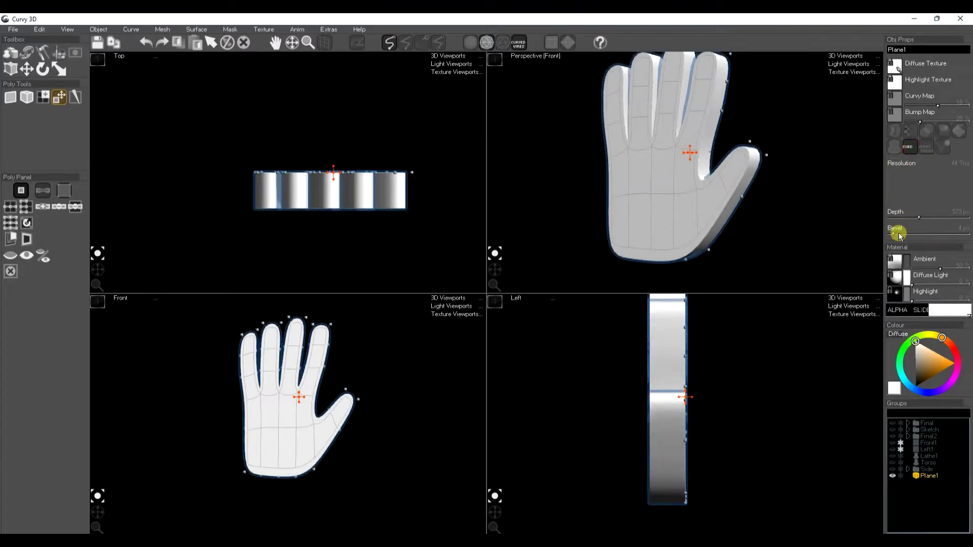
left_click_drag(894, 234, 871, 232)
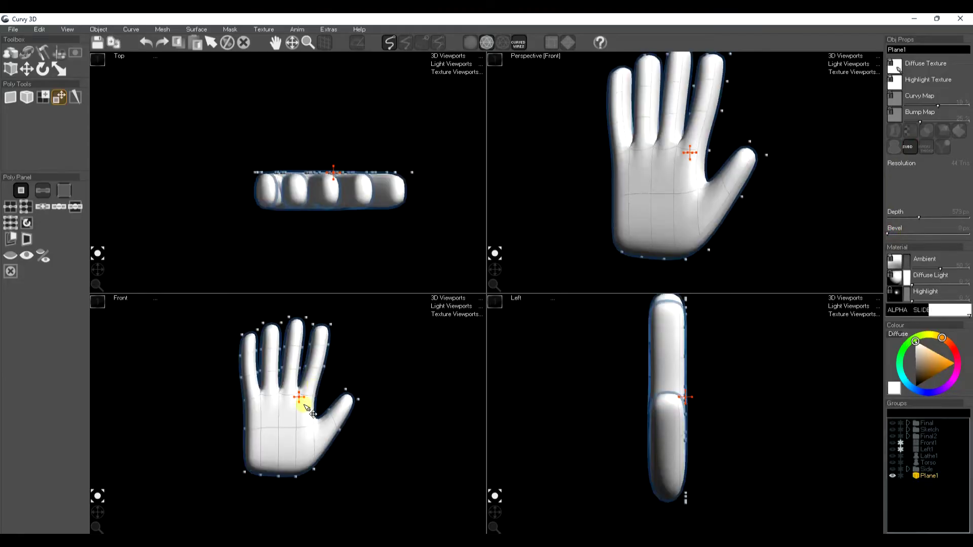
Mask the vertices of the four fingers, rotate them forward from the knuckles in the left view, and clear the mask.
left_click(74, 52)
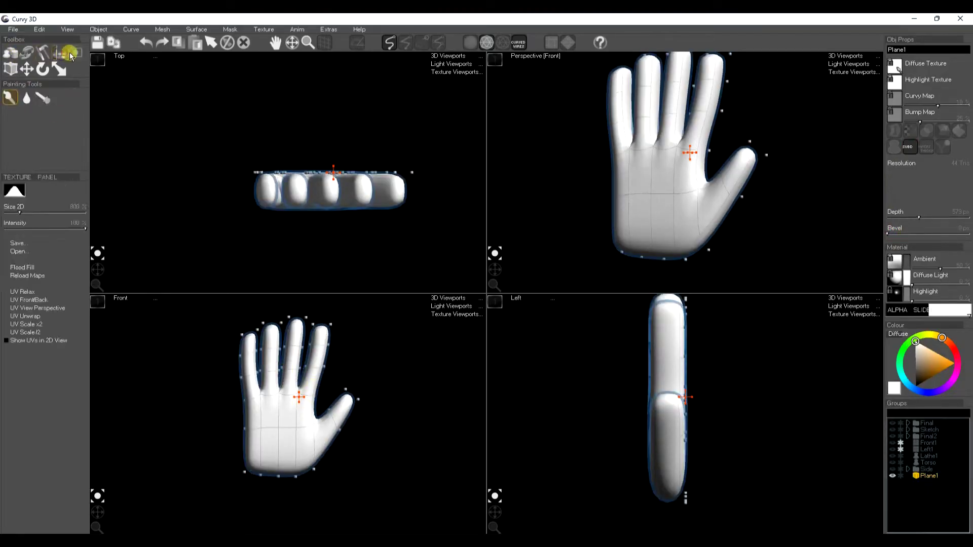
left_click_drag(214, 319, 347, 386)
key("e")
mouse_move(686, 397)
left_mouse_down()
mouse_move(677, 400)
mouse_move(685, 397)
left_mouse_up()
key("w")
key("space")
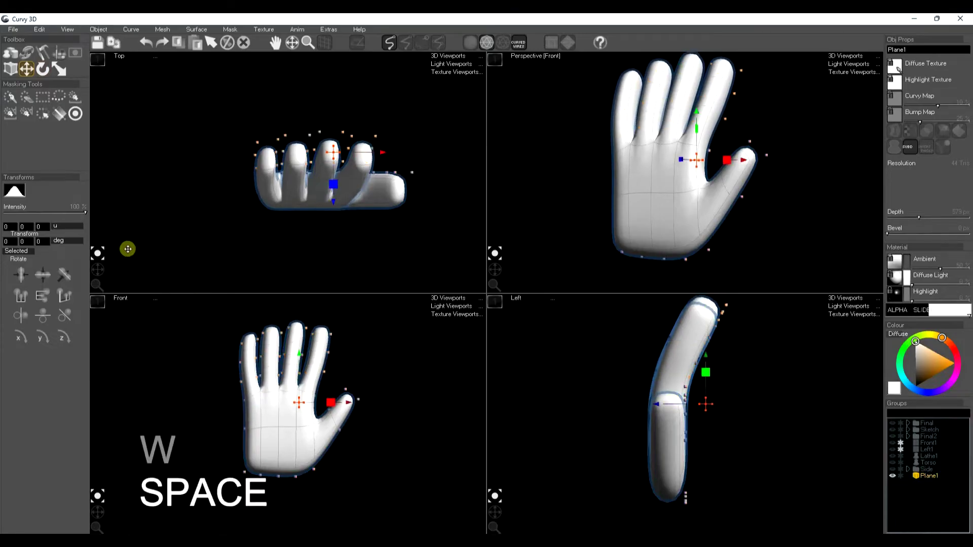
Mask the upper vertices of the four fingers, bend them further forward in the left view, and clear the mask.
left_click(40, 96)
left_click_drag(210, 321, 348, 369)
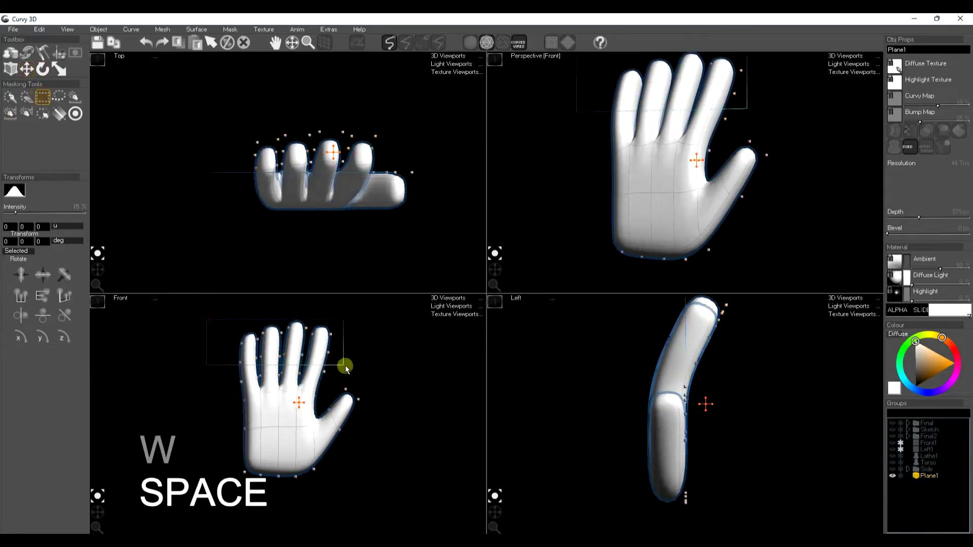
key("e")
left_click_drag(698, 354, 709, 369)
key("w")
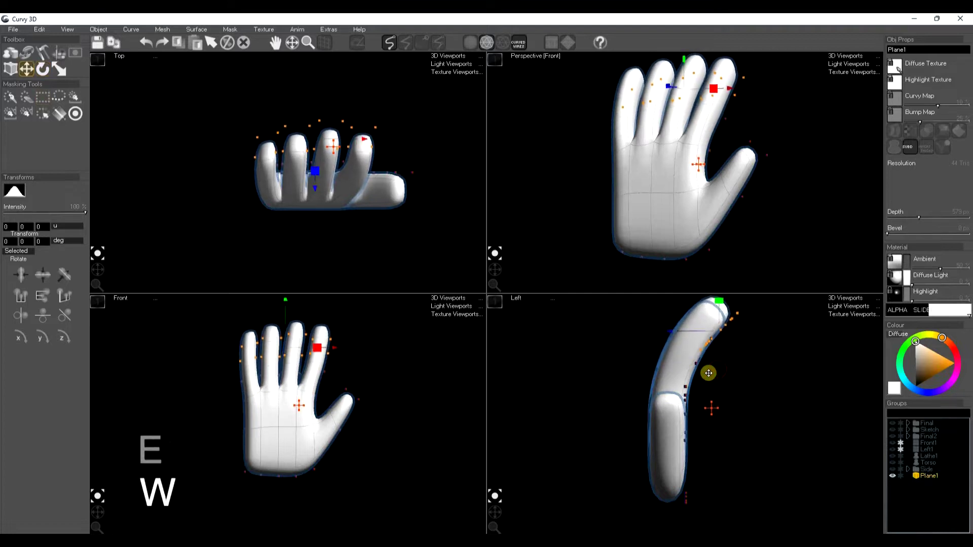
key("space")
Mask the thumb's vertices, rotate the thumb forward in front of the palm in the top view, and clear the mask.
left_click(42, 96)
left_click_drag(330, 381, 373, 456)
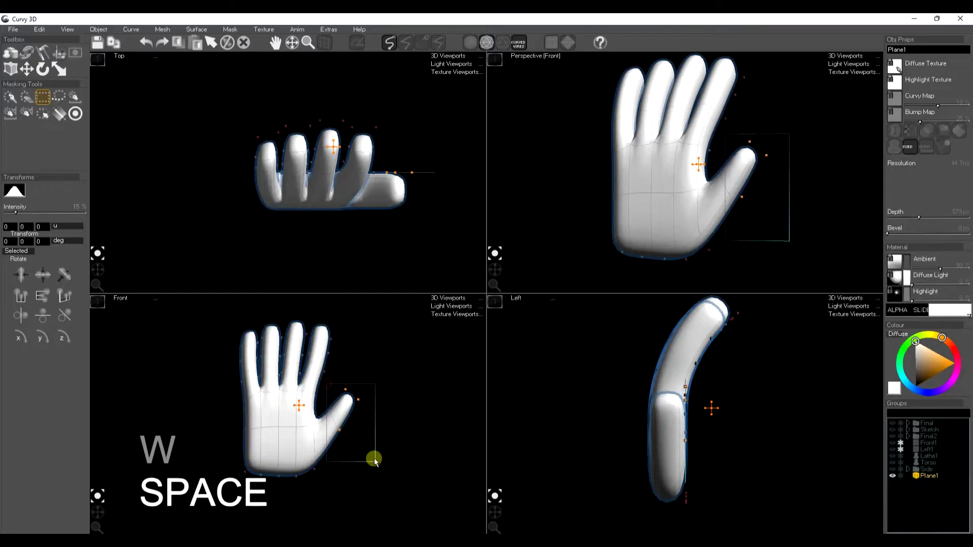
key("e")
left_click_drag(360, 173, 393, 187)
key("w")
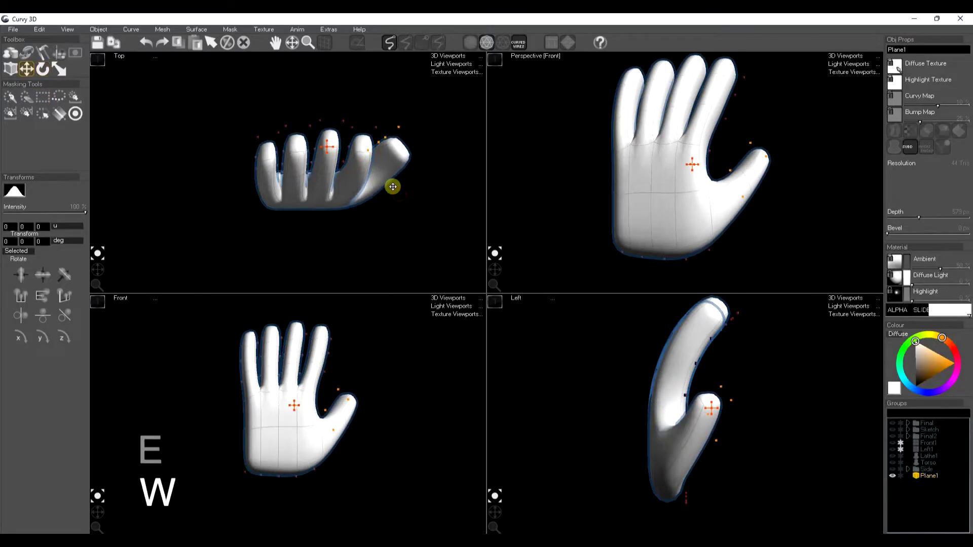
key("space")
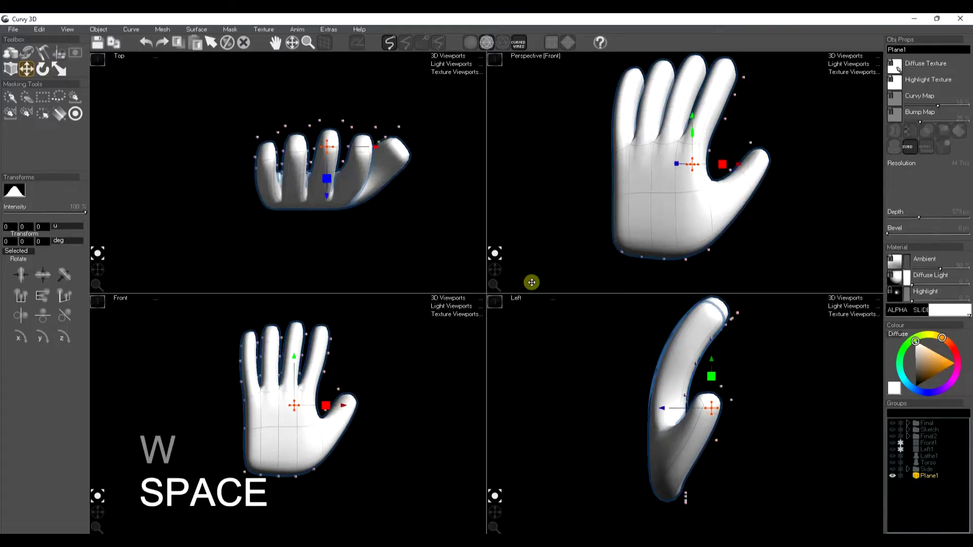
Mask the middle columns of palm vertices, push them toward the back of the hand in the left view, and clear the mask.
left_click(43, 96)
left_click_drag(303, 508, 255, 320)
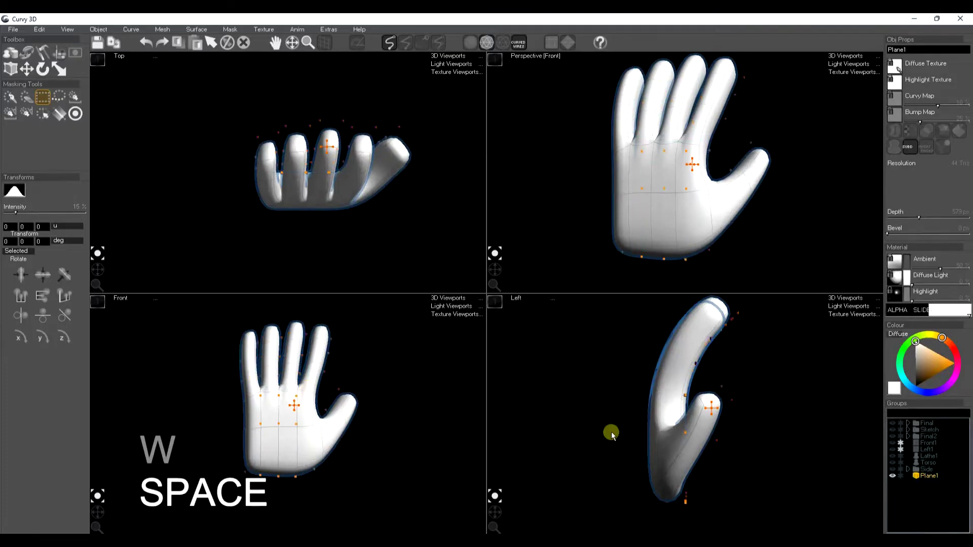
key("e")
key("w")
left_click_drag(700, 442, 692, 446)
key("space")
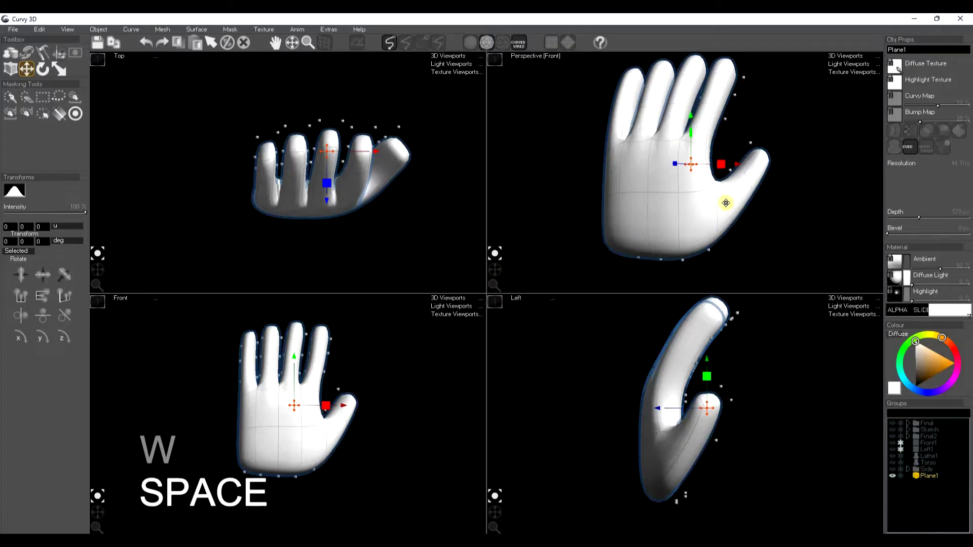
Turn the whole hand so its fingers point downward, recentre it, scale it down slightly, and deselect it.
key("e")
left_click_drag(689, 189, 737, 175)
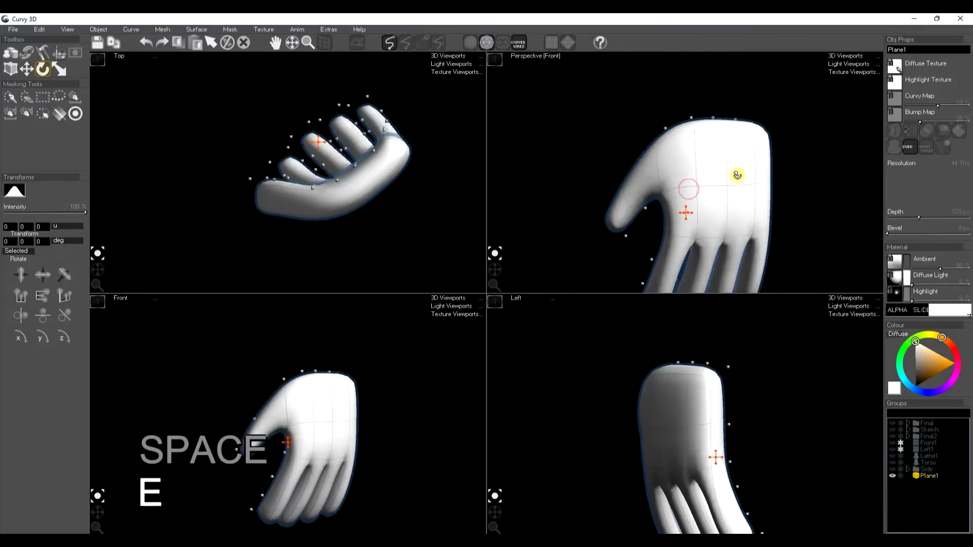
key("w")
left_click_drag(713, 250, 723, 221)
key("r")
left_click_drag(694, 187, 717, 195)
key("w")
key("space")
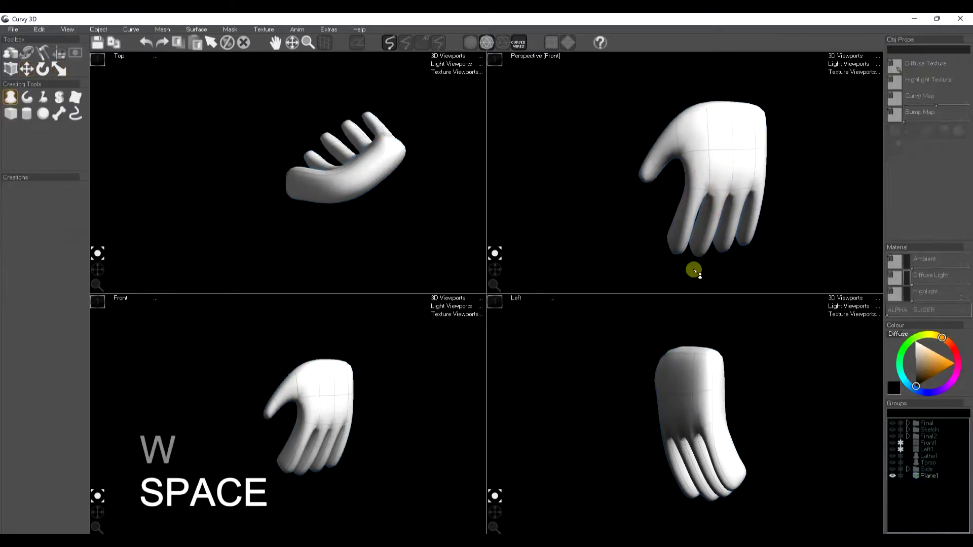
Orbit to a side view of the hand, reduce its depth to make it thinner, and deselect it.
mouse_move(495, 269)
left_mouse_down()
mouse_move(502, 276)
mouse_move(493, 272)
left_mouse_up()
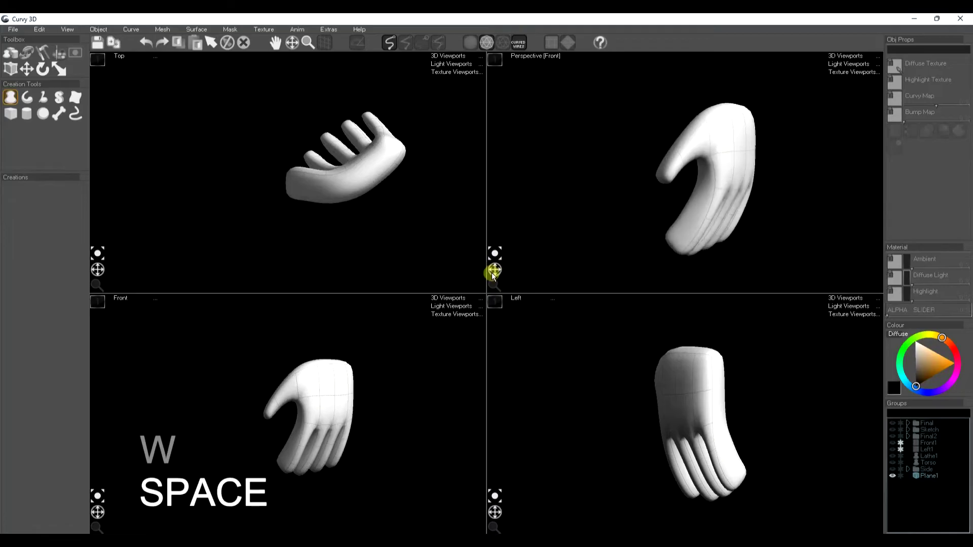
left_click(711, 182)
left_click_drag(920, 217, 914, 217)
key("space")
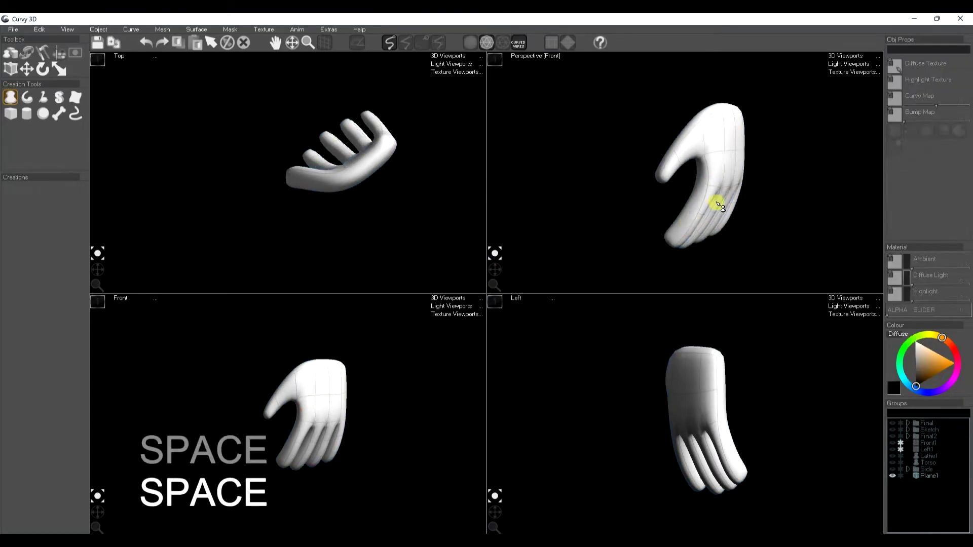
Save only the selected hand as Hand.png in the BountyHunter folder.
left_click(719, 206)
left_click(12, 29)
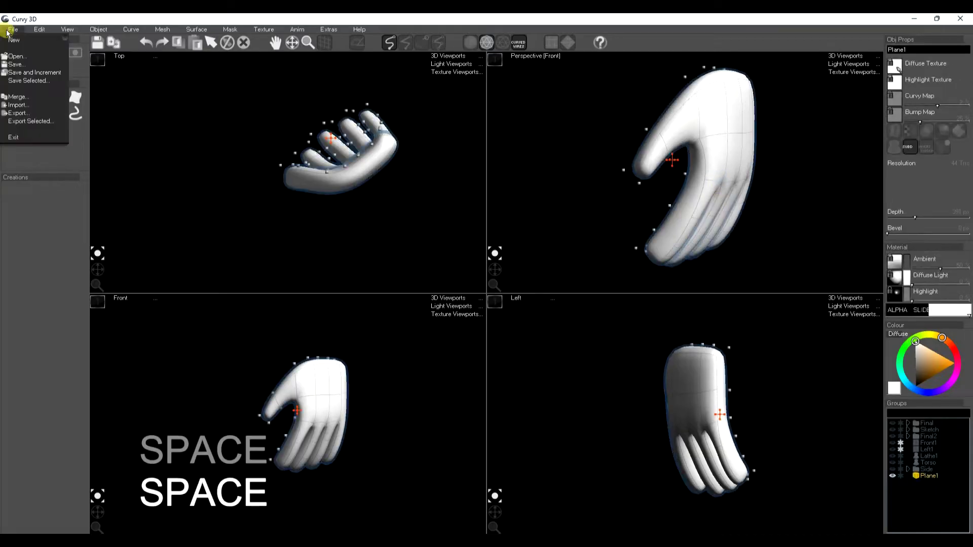
left_click(29, 81)
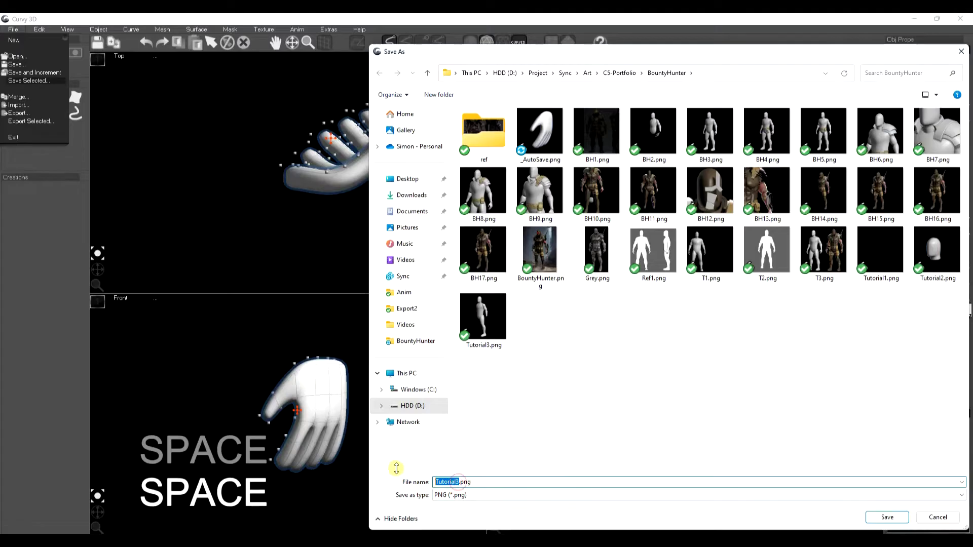
key("Return")
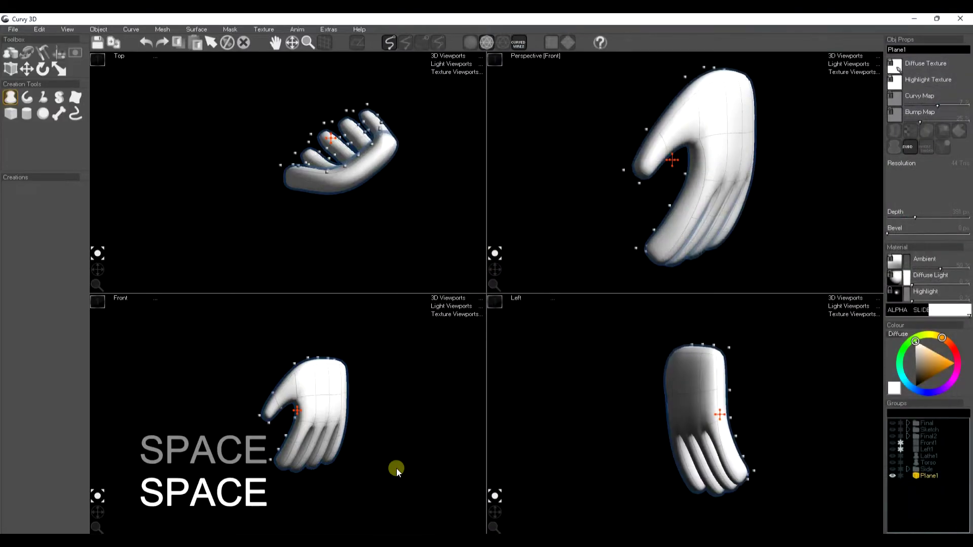
Show the body parts again: the head, the torso and the Side group.
left_click(12, 29)
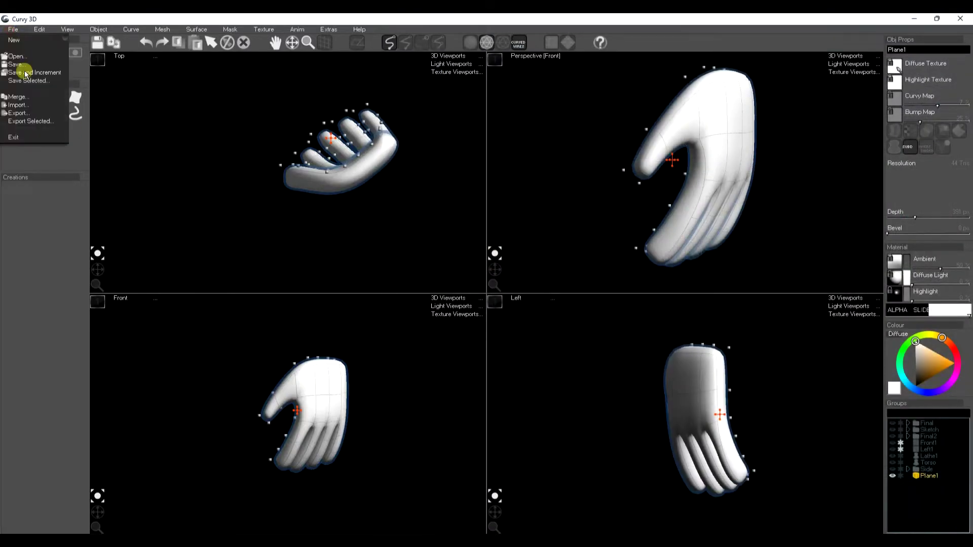
left_click(230, 59)
left_click(894, 463)
left_click(893, 456)
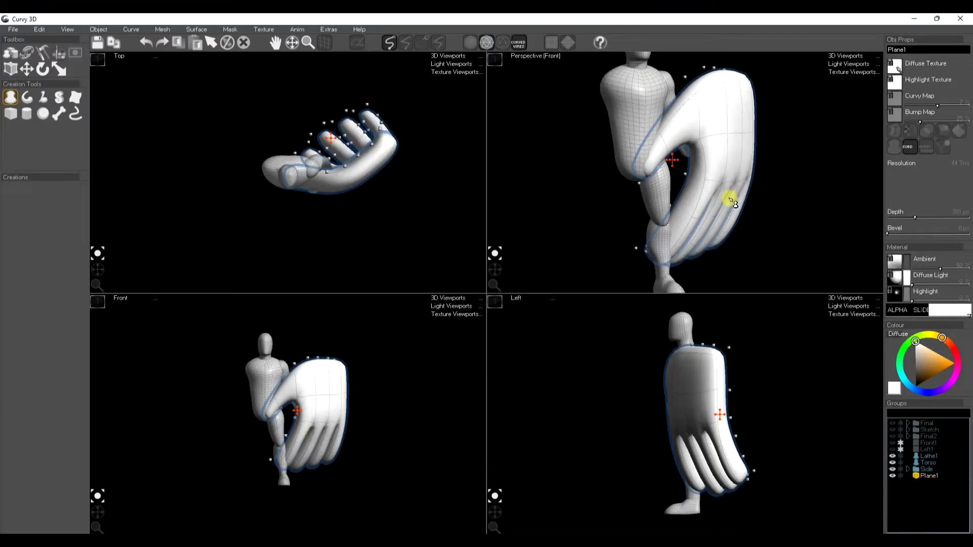
Convert the hand to a mesh and scale it down toward the size of the body.
key("k")
key("e")
key("r")
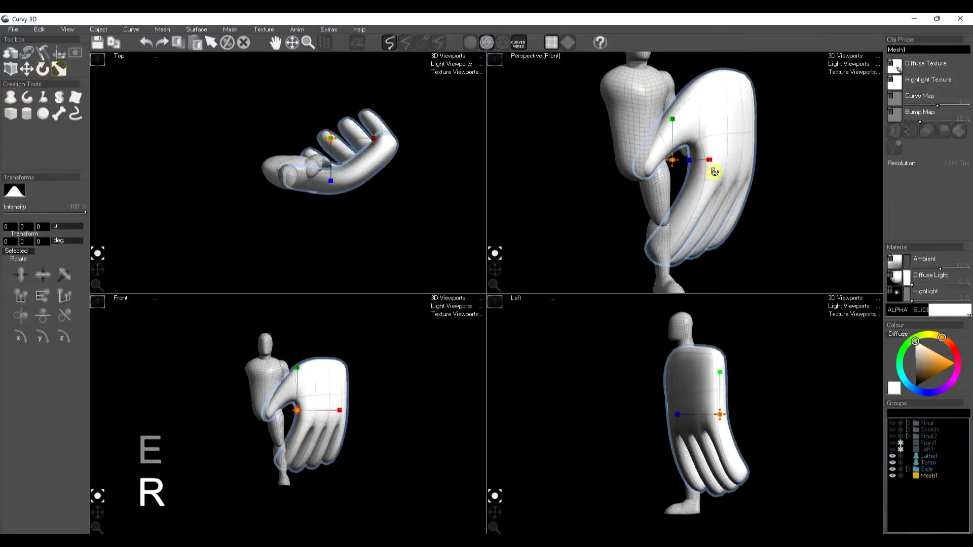
left_click_drag(718, 179, 696, 203)
Move the hand beneath the forearm in the left view and rotate it so the palm faces the thigh.
key("w")
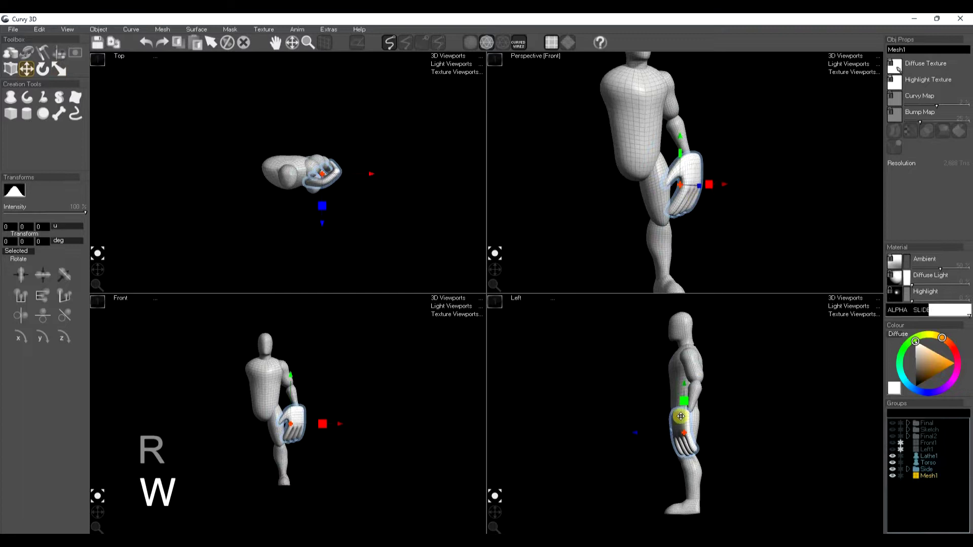
left_click_drag(680, 416, 690, 409)
key("e")
key("e")
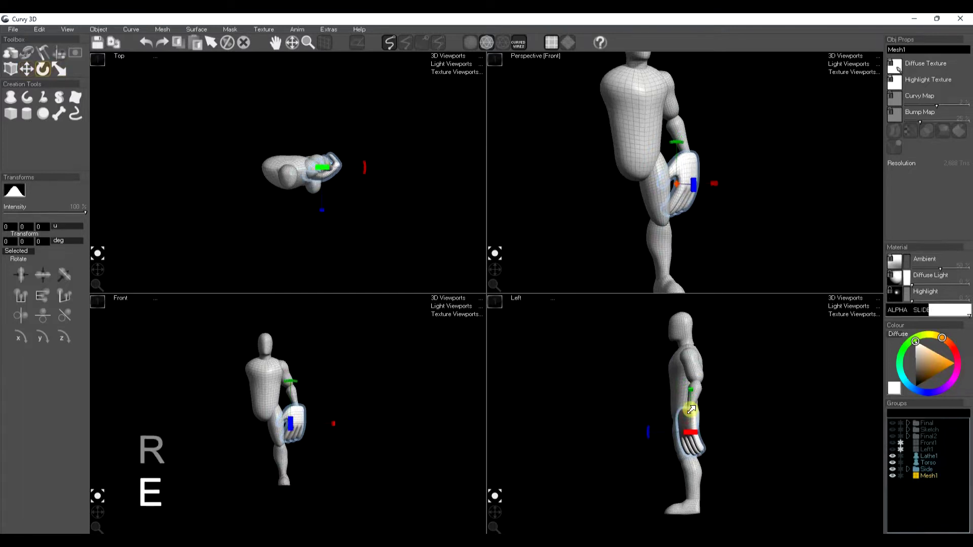
left_click_drag(675, 434, 723, 439)
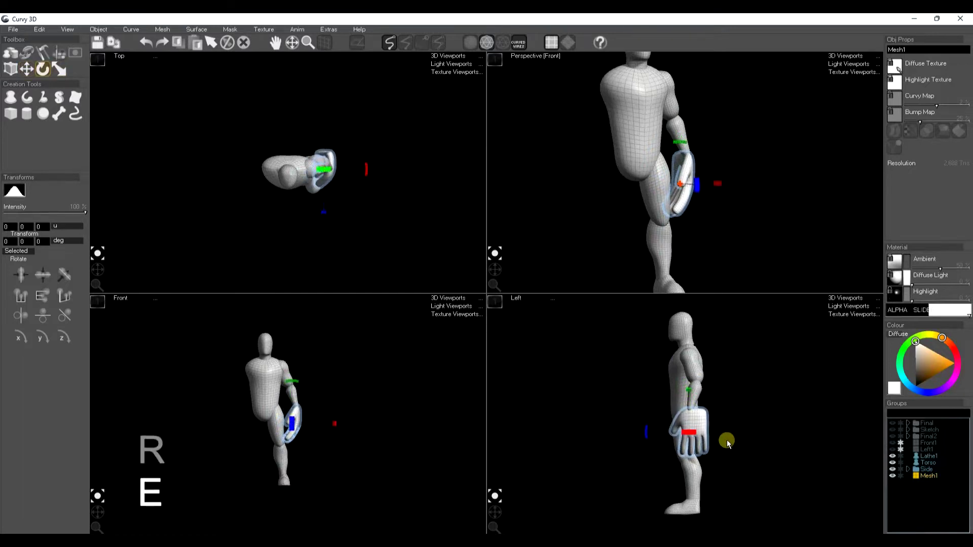
Scale the hand down to match the arm and place it at the end of the forearm in the front view.
key("w")
key("r")
left_click_drag(694, 419, 659, 443)
key("w")
mouse_move(260, 432)
left_mouse_down()
mouse_move(288, 436)
mouse_move(278, 431)
left_mouse_up()
Rotate the hand to follow the forearm's angle in the front and left views and fit it to the wrist.
scroll(282, 408, "up", 5)
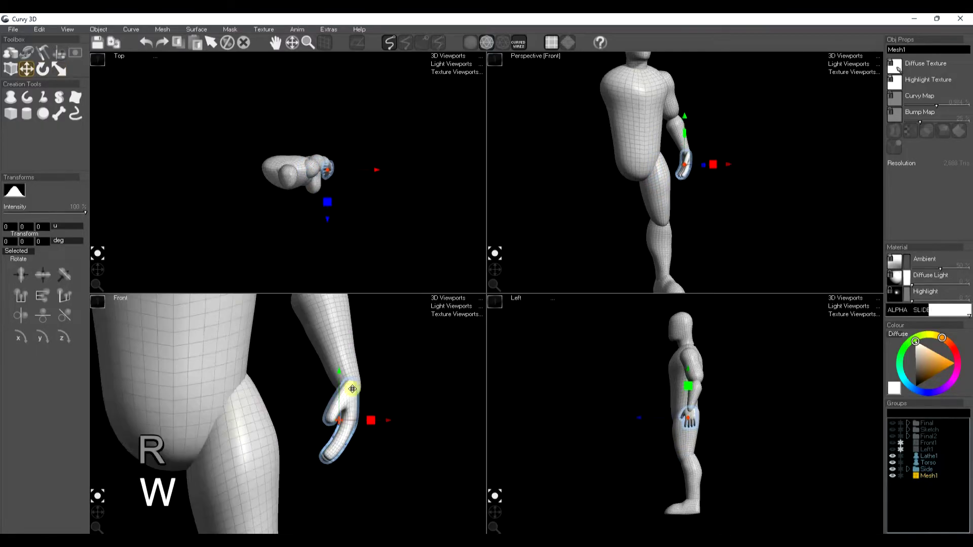
key("e")
left_click_drag(351, 389, 369, 407)
key("w")
key("e")
mouse_move(711, 413)
left_mouse_down()
mouse_move(684, 408)
mouse_move(711, 415)
left_mouse_up()
key("w")
Parent the hand mesh to the forearm (Lathe7) inside the Side group, and collapse the group.
left_click(926, 469)
left_click(929, 469)
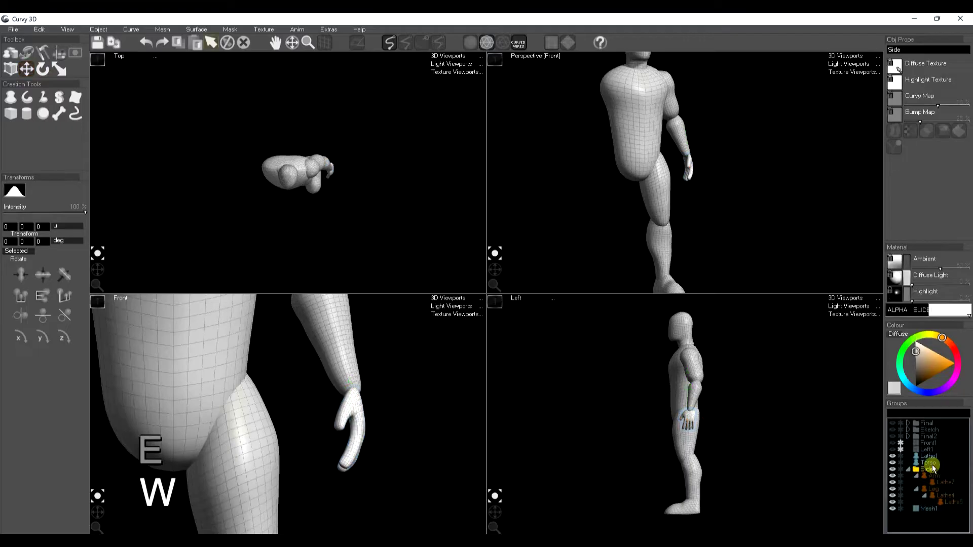
left_click_drag(931, 511, 944, 484)
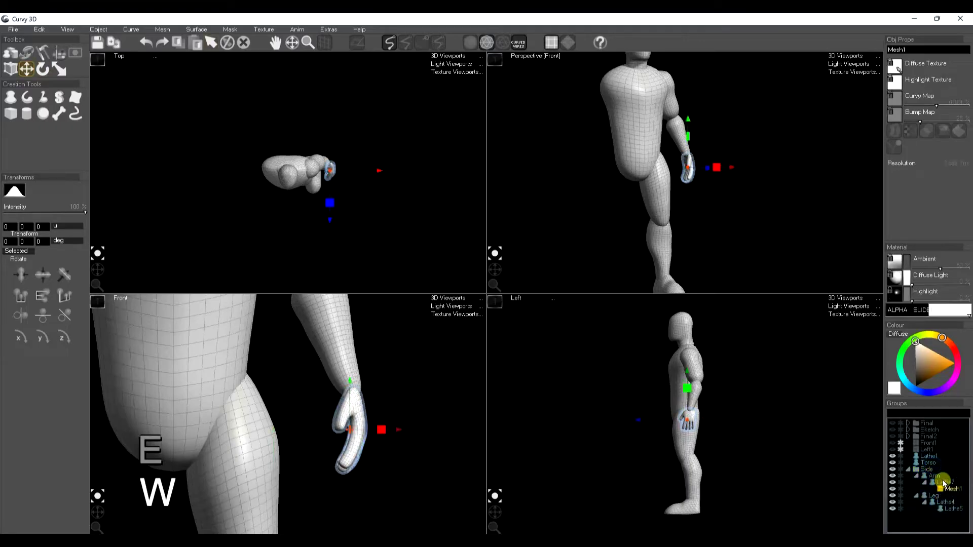
double_click(927, 469)
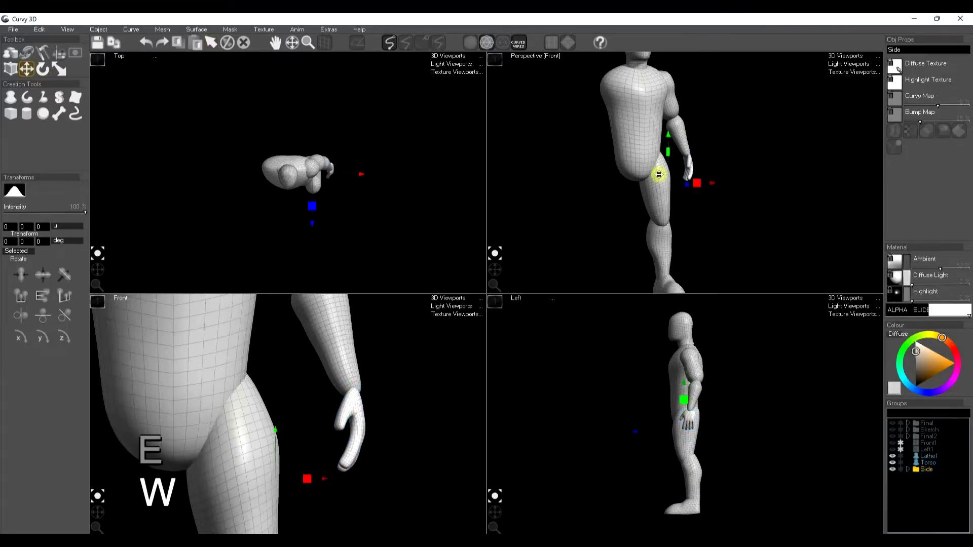
Duplicate the Side group and mirror the copy to the opposite side of the body, then deselect it.
middle_click_drag(659, 174, 527, 250)
left_click_drag(503, 273, 700, 226)
scroll(197, 432, "down", 10)
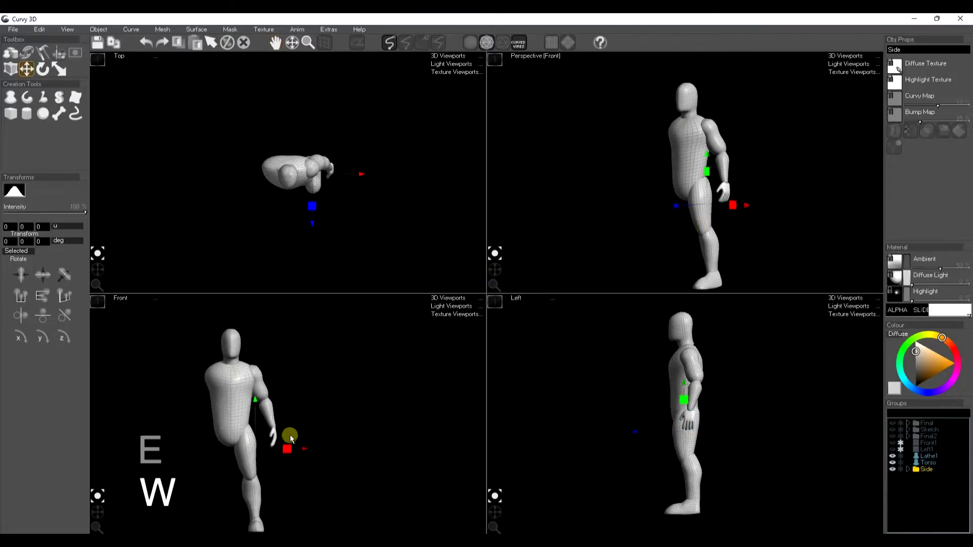
key("ctrl+c")
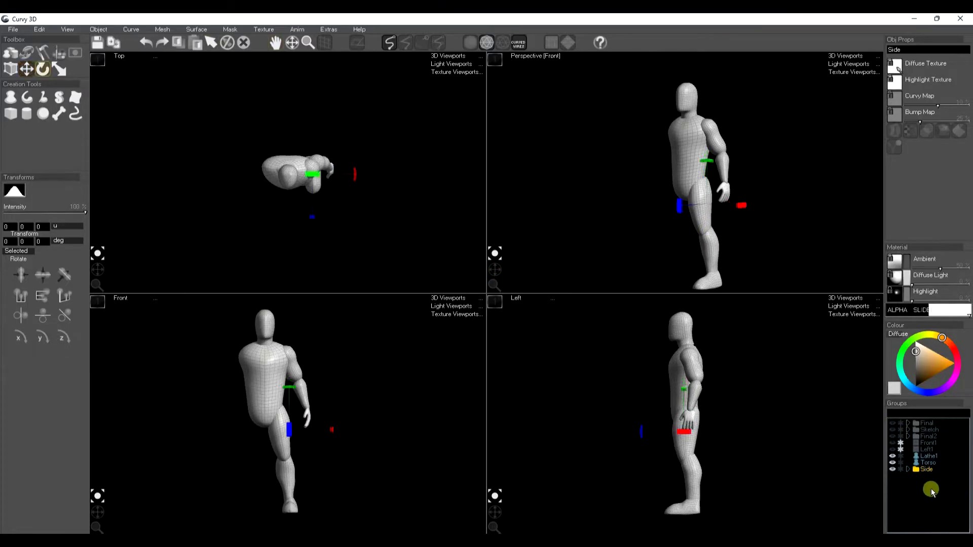
key("ctrl+l")
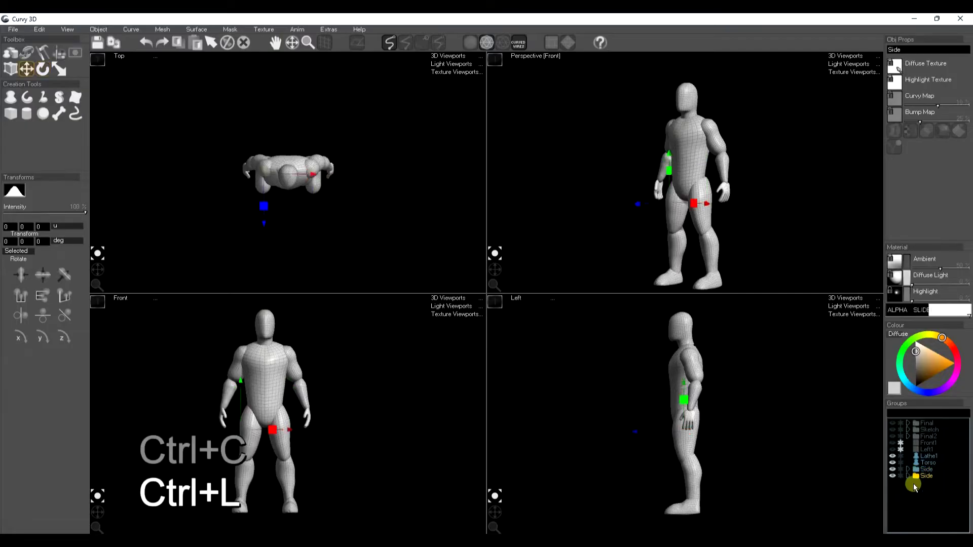
key("space")
key("space")
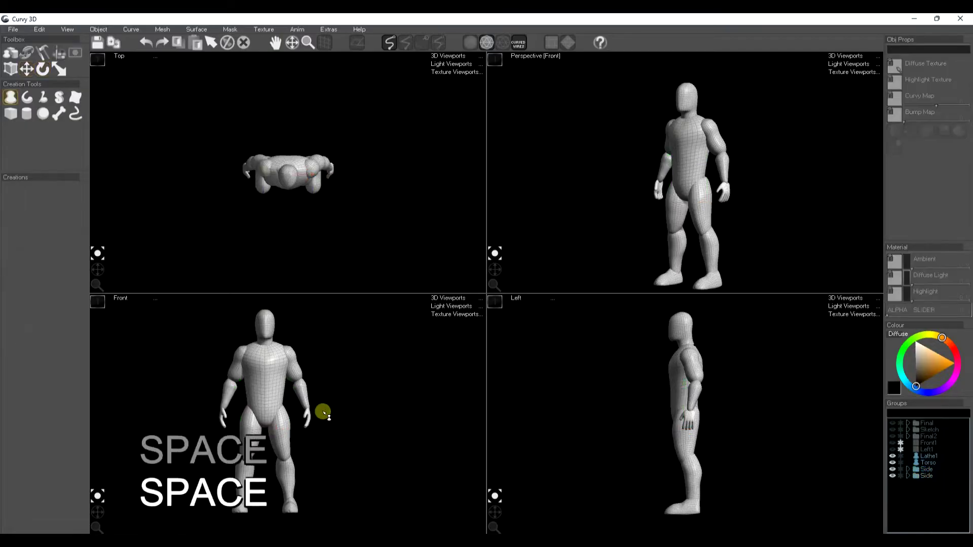
middle_click_drag(347, 442, 368, 442)
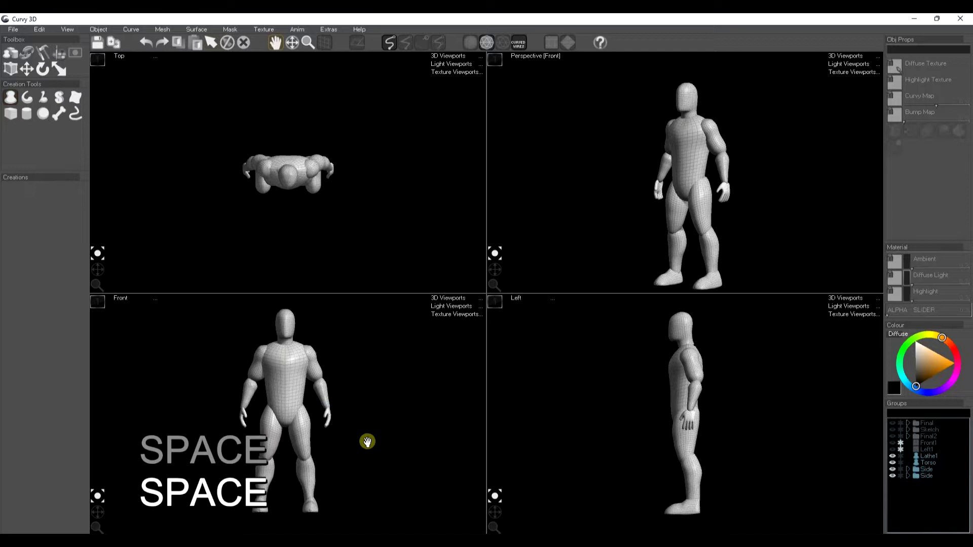
Save the whole scene as a PNG in the BountyHunter folder, using a name from the Tutorial series.
left_click(14, 30)
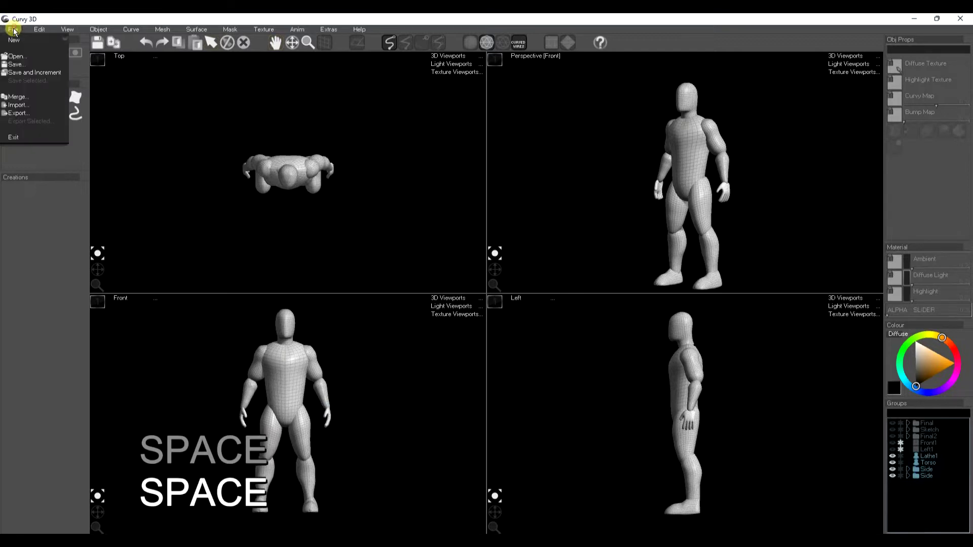
left_click(18, 65)
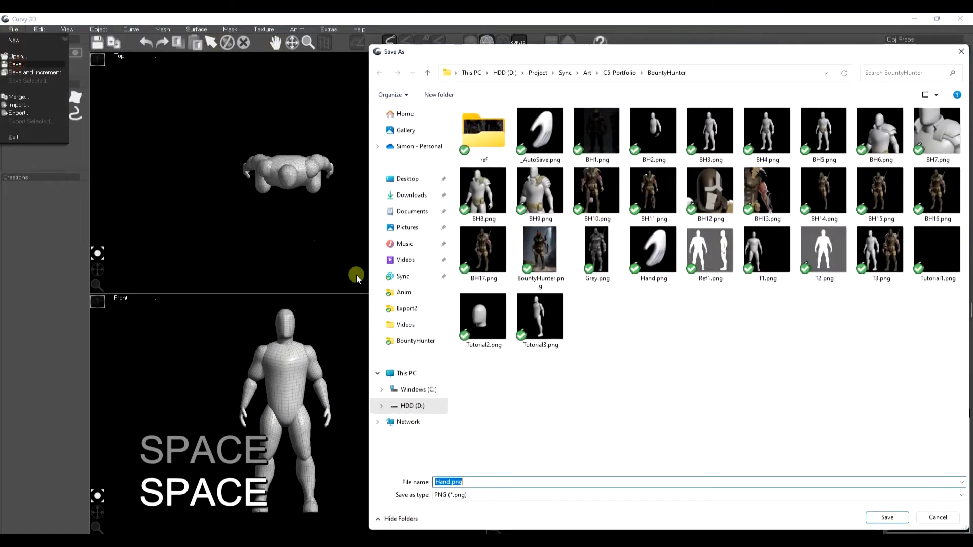
left_click(541, 328)
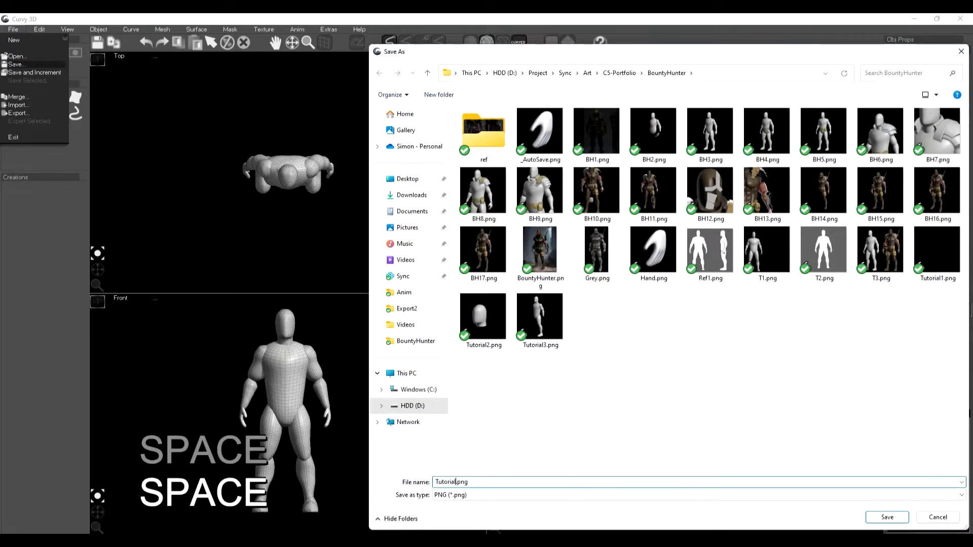
key("Return")
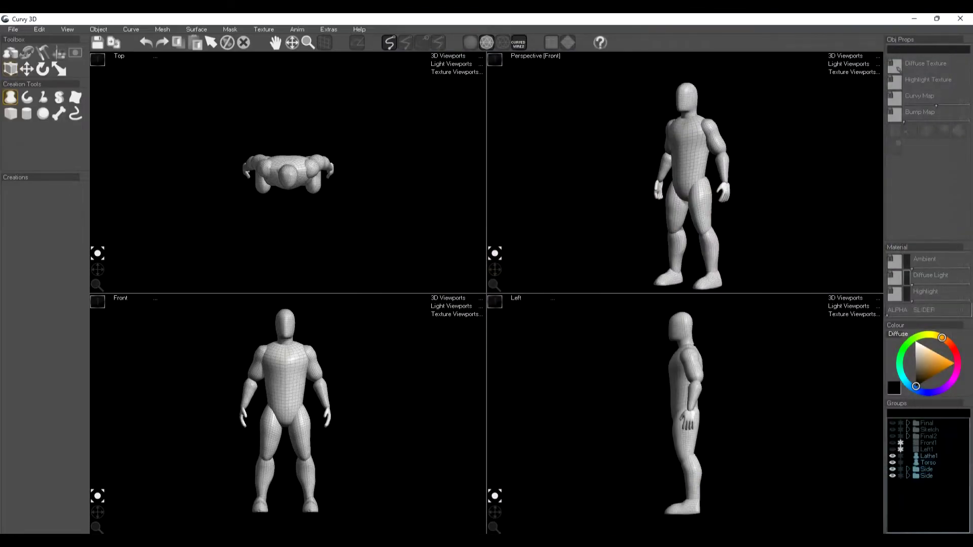
Group the head, torso and both Side groups together as T1 and collapse the group.
left_click(927, 456)
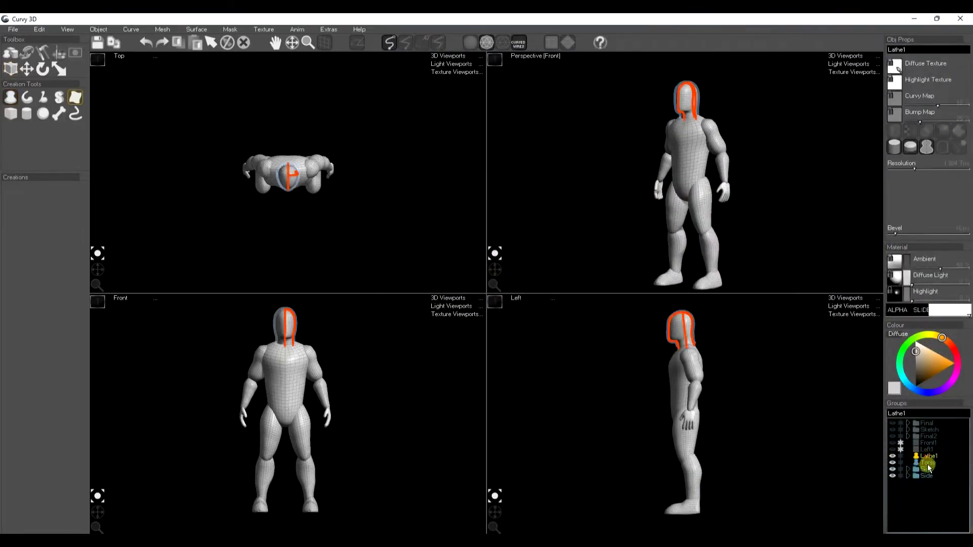
left_click(927, 463, "ctrl")
key("ctrl+g")
left_click(908, 456)
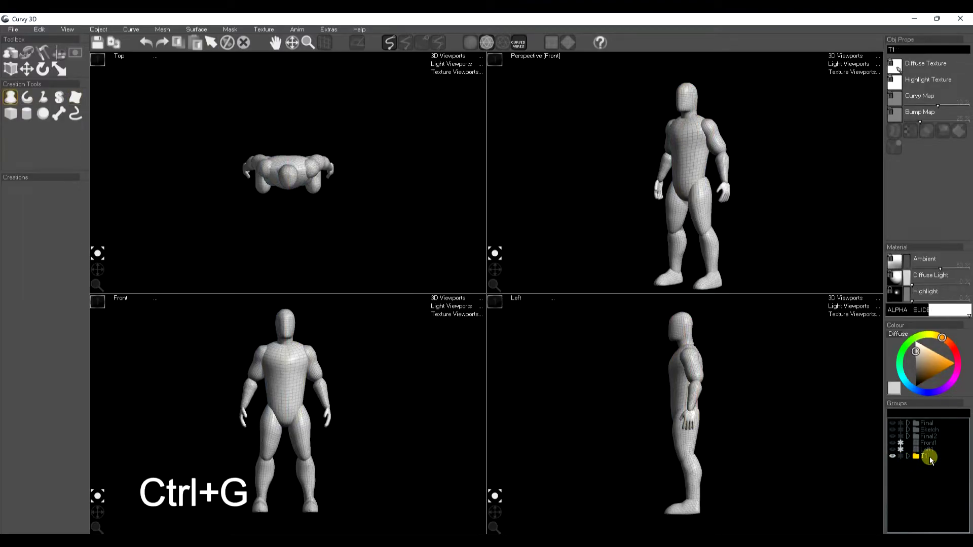
Hide the T1 group, show the Sketch group, clear the selection and turn off the wireframe overlay on the body.
left_click(893, 455)
left_click(892, 430)
left_click(922, 490)
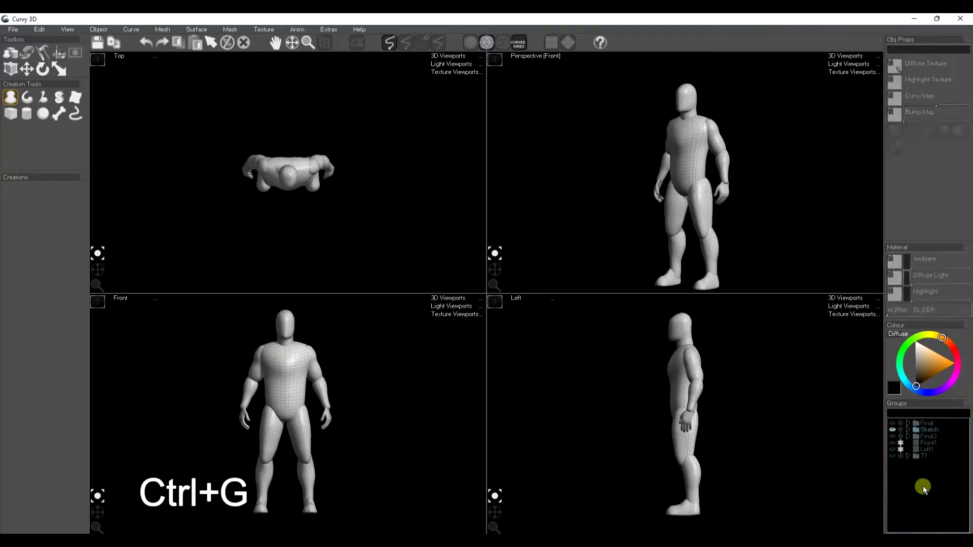
middle_click_drag(726, 245, 721, 236)
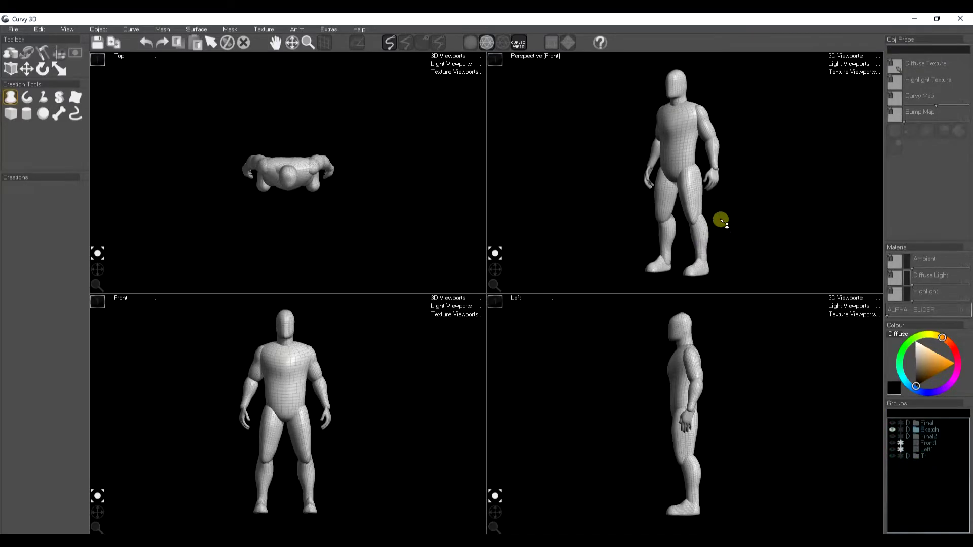
key("a")
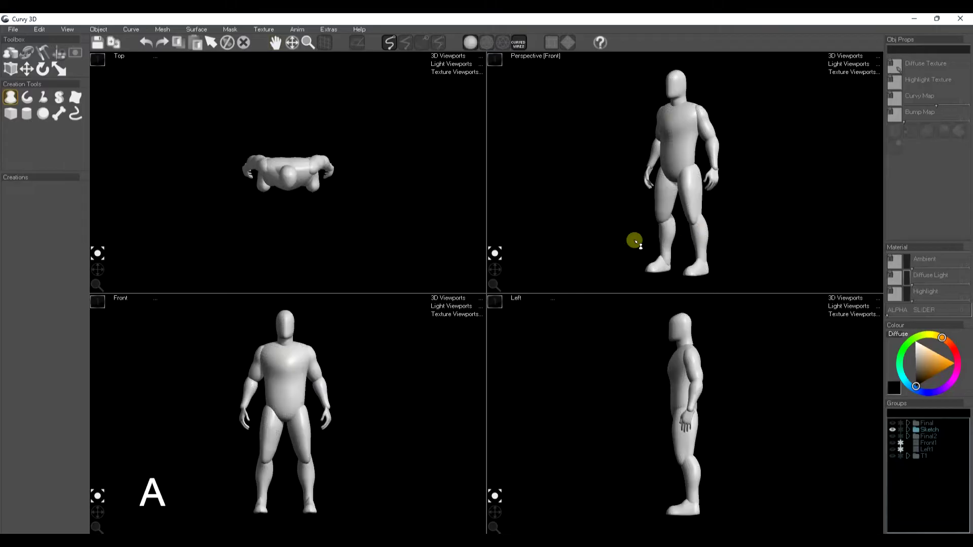
Show the Final2 reference character, move it backwards in the left view clear of the sketch body, and deselect it.
left_click(892, 436)
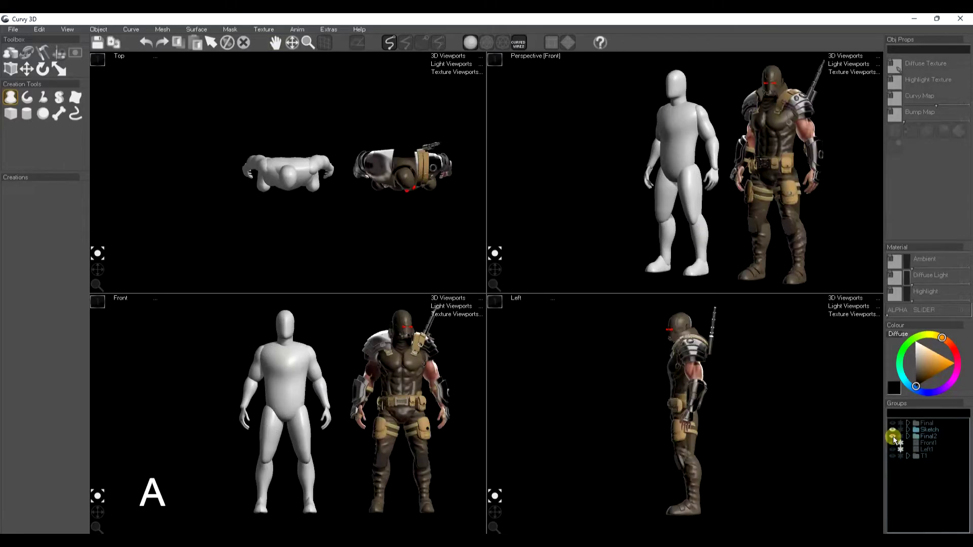
middle_click_drag(772, 184, 745, 196)
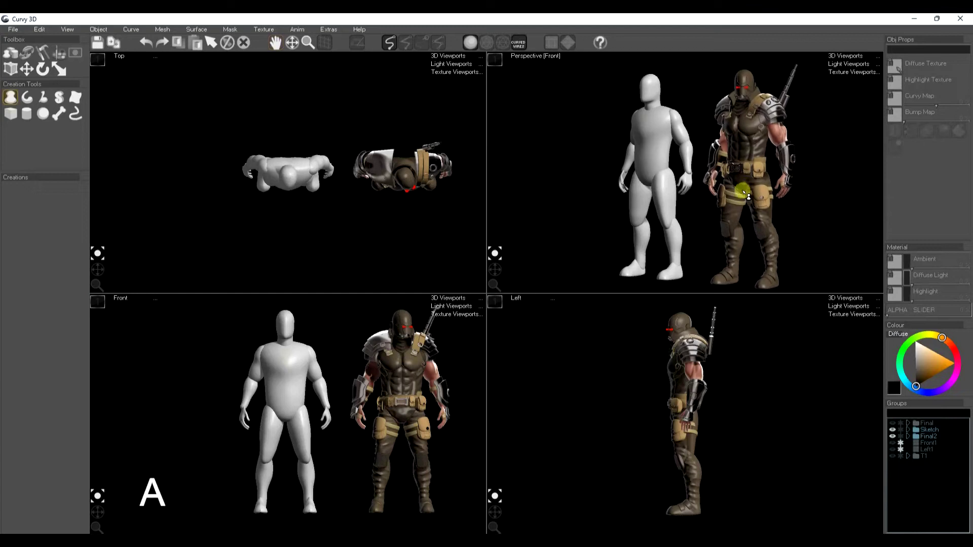
scroll(278, 367, "up", 10)
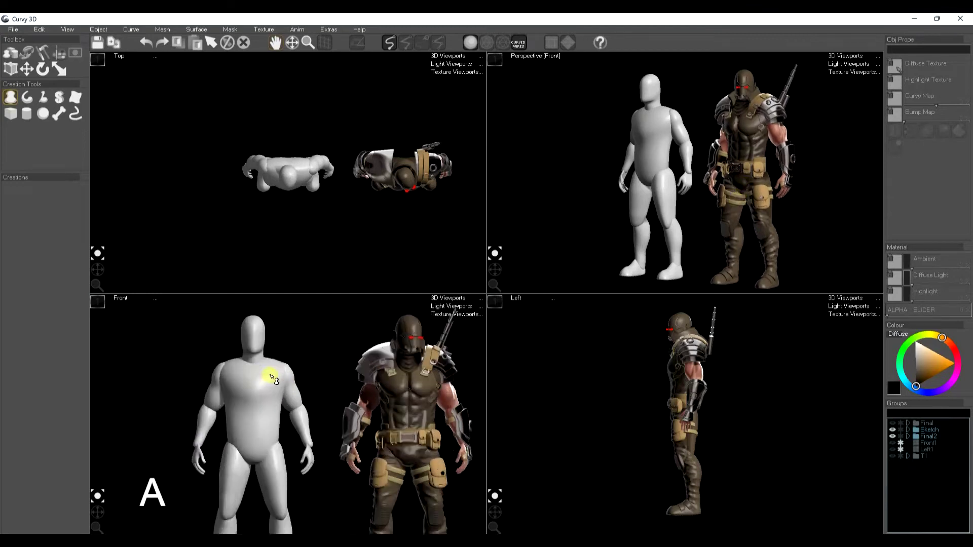
middle_click_drag(278, 367, 305, 404)
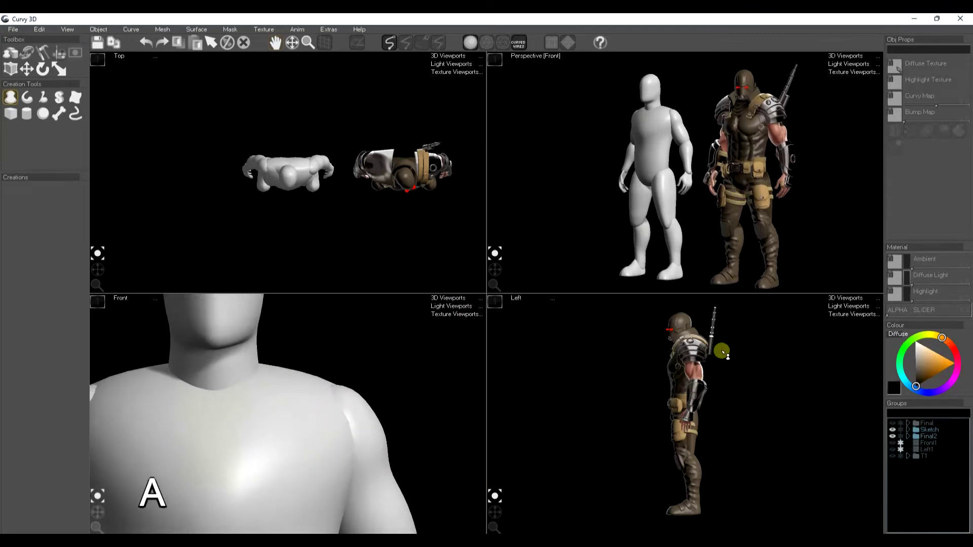
scroll(692, 346, "up", 3)
left_click(928, 436)
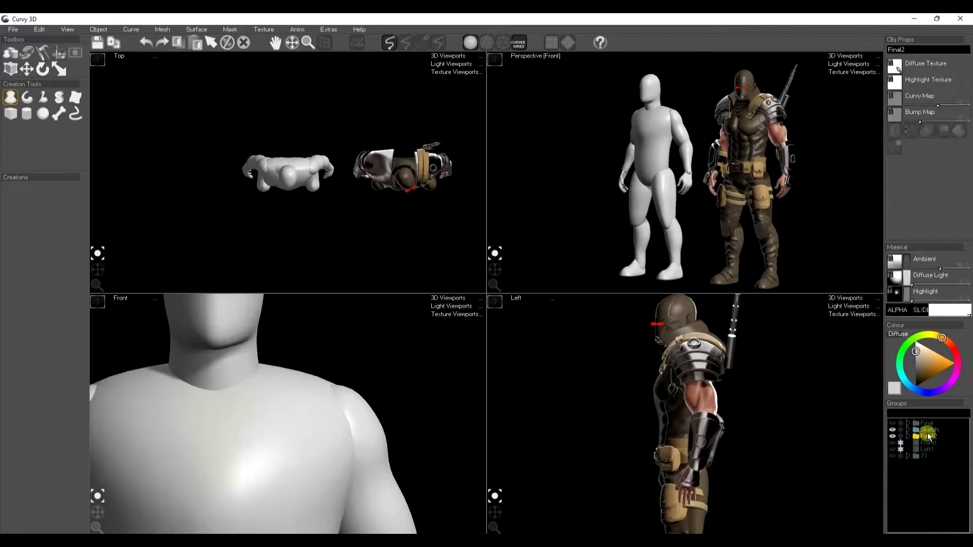
key("w")
left_click_drag(623, 439, 717, 438)
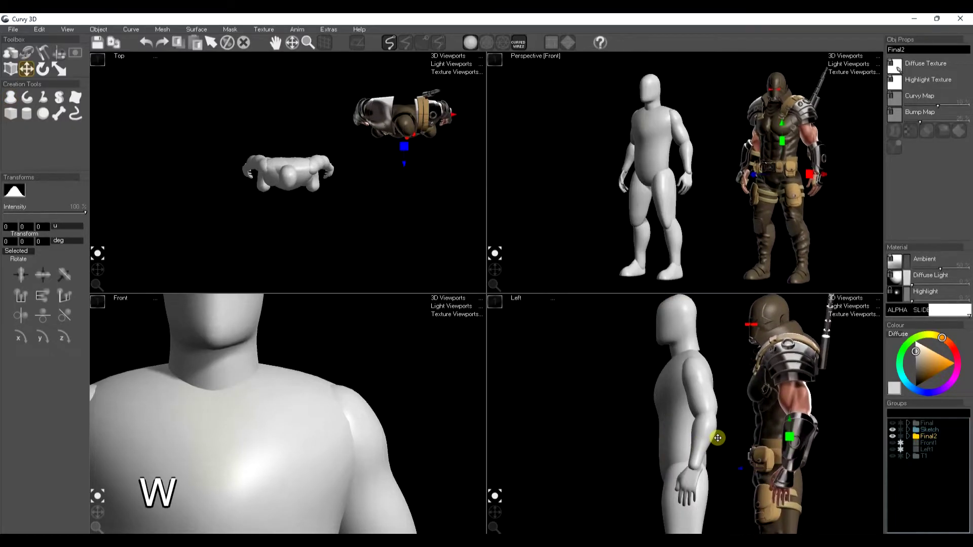
key("space")
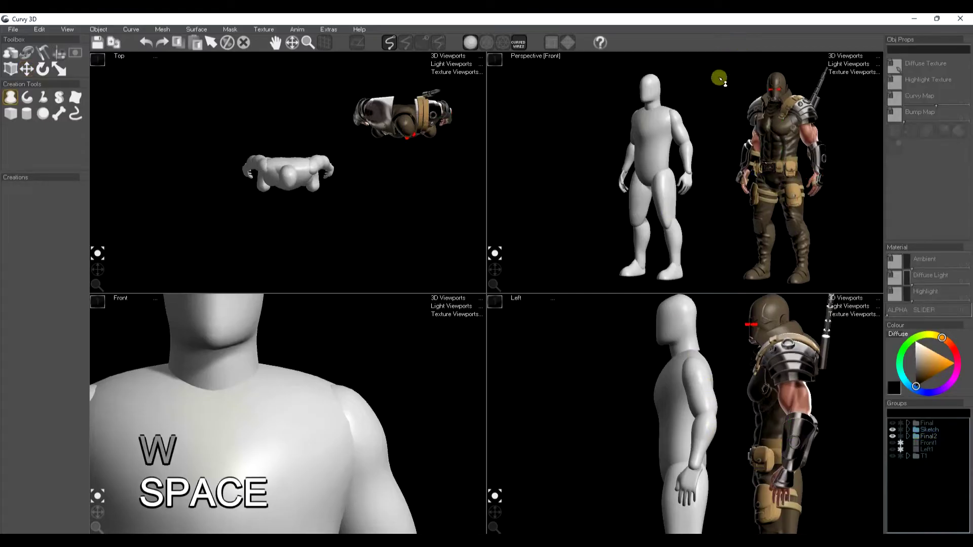
Start a collar loft with a short curved profile from under the chin down to the upper chest in the left view.
scroll(652, 98, "up", 3)
middle_click_drag(651, 125, 662, 221)
scroll(661, 166, "up", 3)
scroll(666, 373, "up", 3)
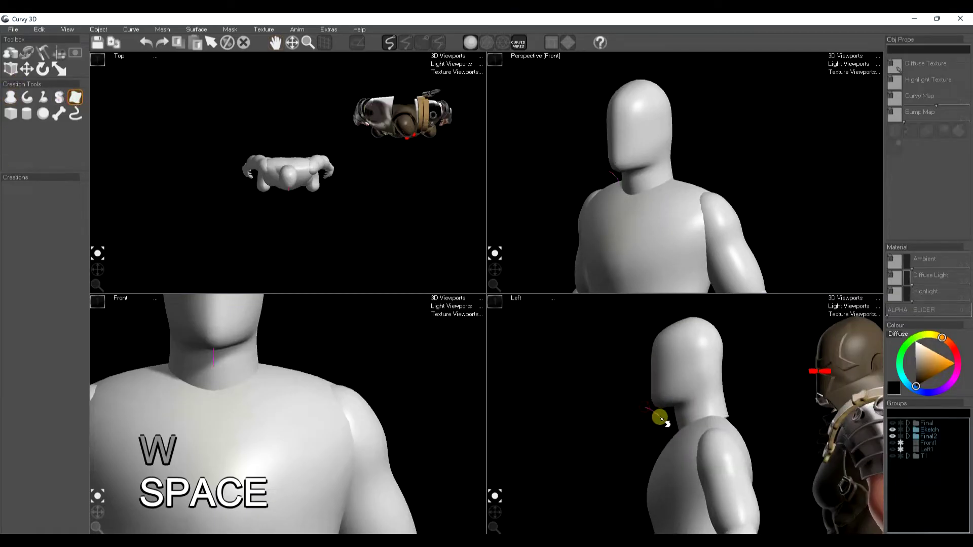
left_click_drag(660, 418, 676, 446)
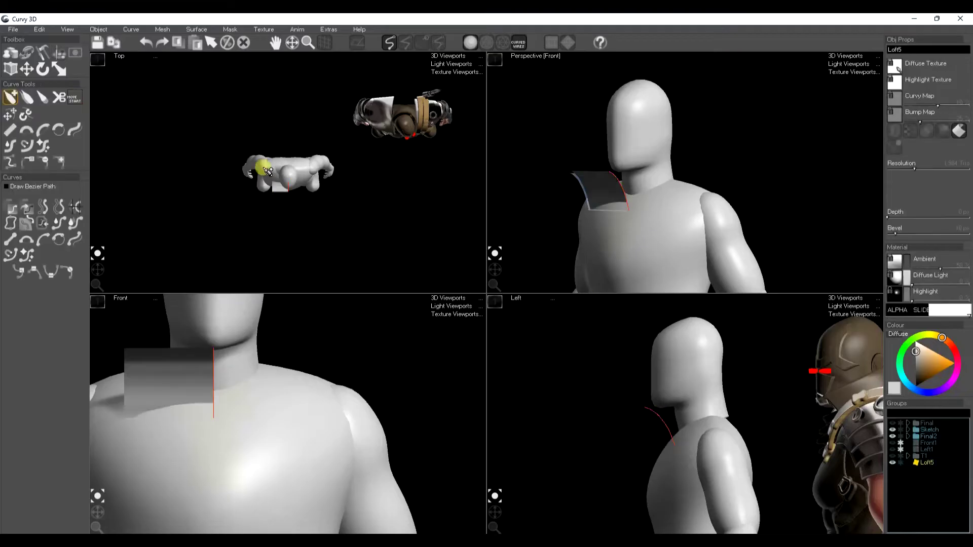
Draw the collar's second loft curve as an open loop around the back of the head in the top view.
scroll(302, 175, "up", 5)
mouse_move(194, 259)
left_mouse_down()
mouse_move(232, 137)
mouse_move(308, 163)
left_mouse_up()
left_click_drag(304, 249, 300, 266)
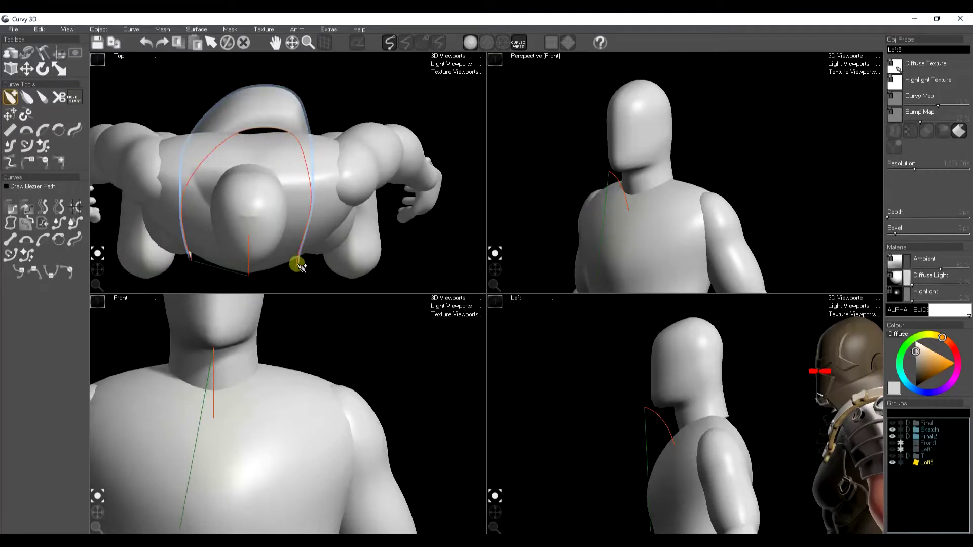
key("shift")
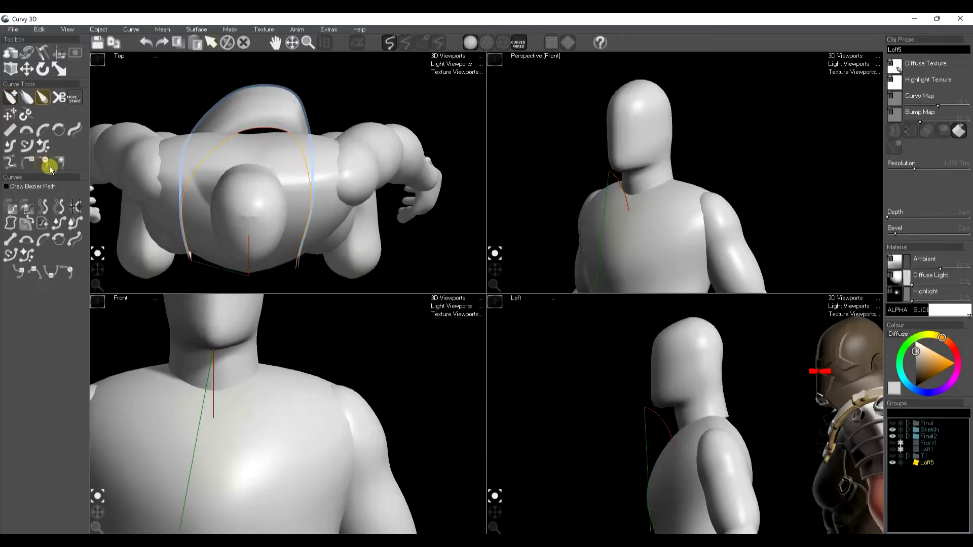
Even out the collar's loop curve into an arc in the top view and pull it closer around the neck.
left_click(44, 131)
left_click_drag(203, 272, 322, 272)
left_click(286, 222)
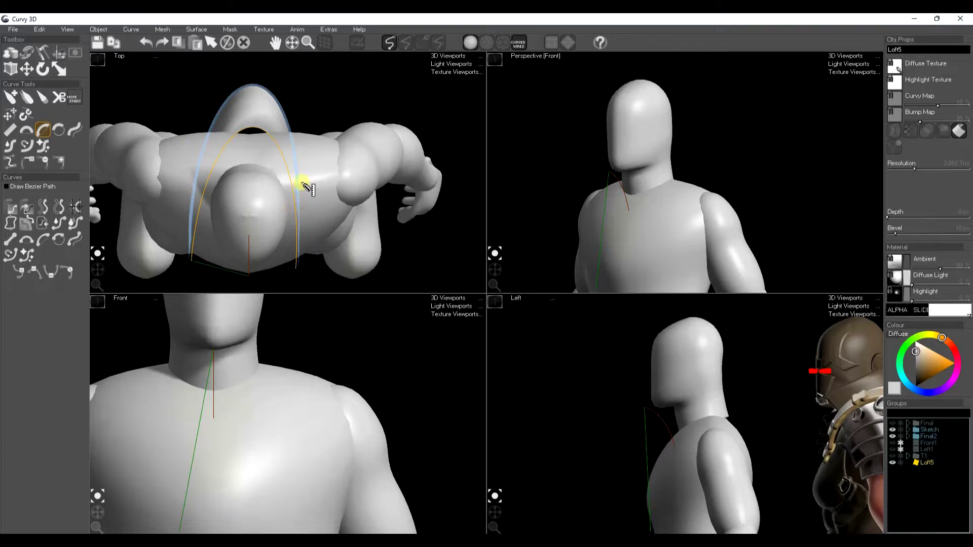
key("t")
left_click_drag(304, 180, 257, 134)
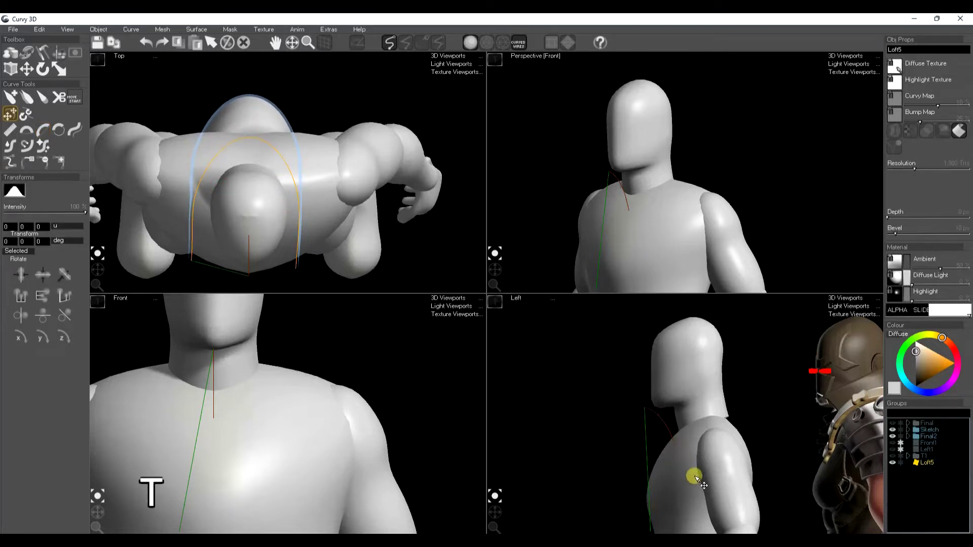
Raise the collar's loop curve to the neck in the left view and rotate it so the back sits higher than the front.
key("w")
left_click_drag(702, 502, 683, 437)
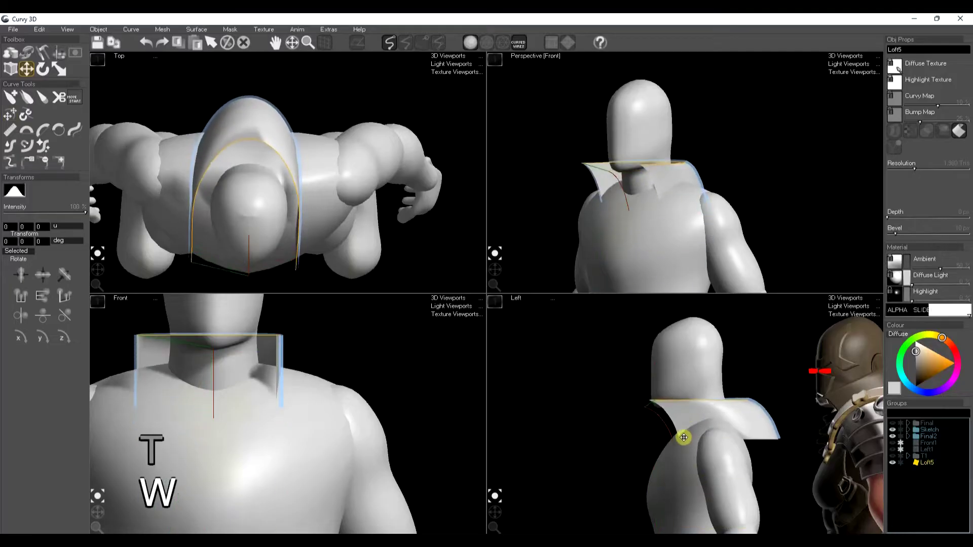
key("e")
left_click_drag(645, 404, 670, 416)
key("w")
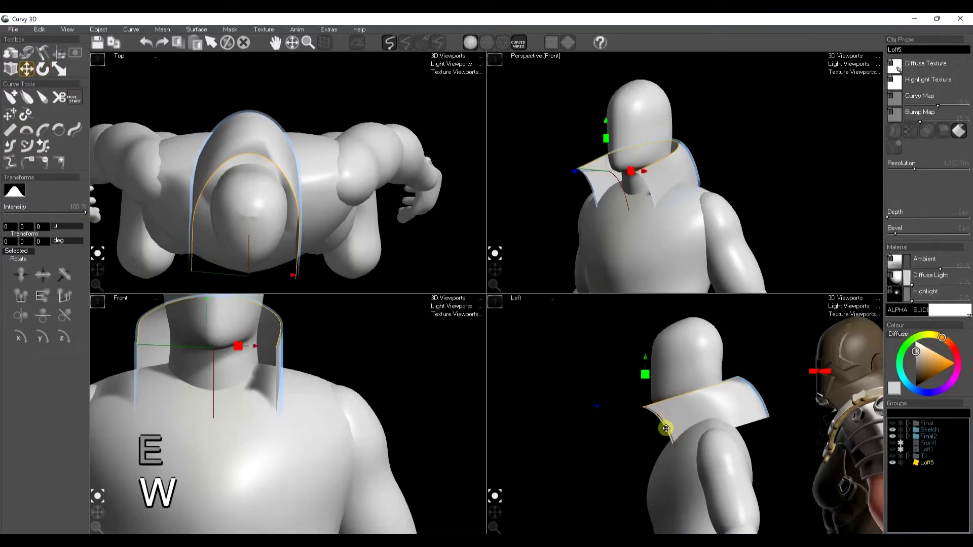
Smooth the collar's front profile curve, increase the loft's depth to make the collar thick, reposition it and deselect it.
left_click(666, 429)
left_click(76, 136)
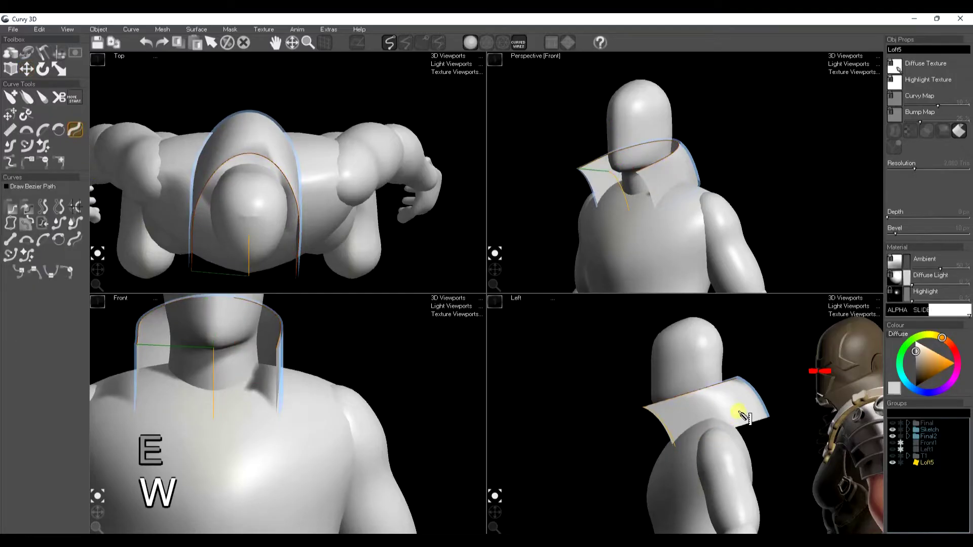
key("space")
left_click_drag(708, 424, 705, 426)
left_click_drag(896, 217, 901, 220)
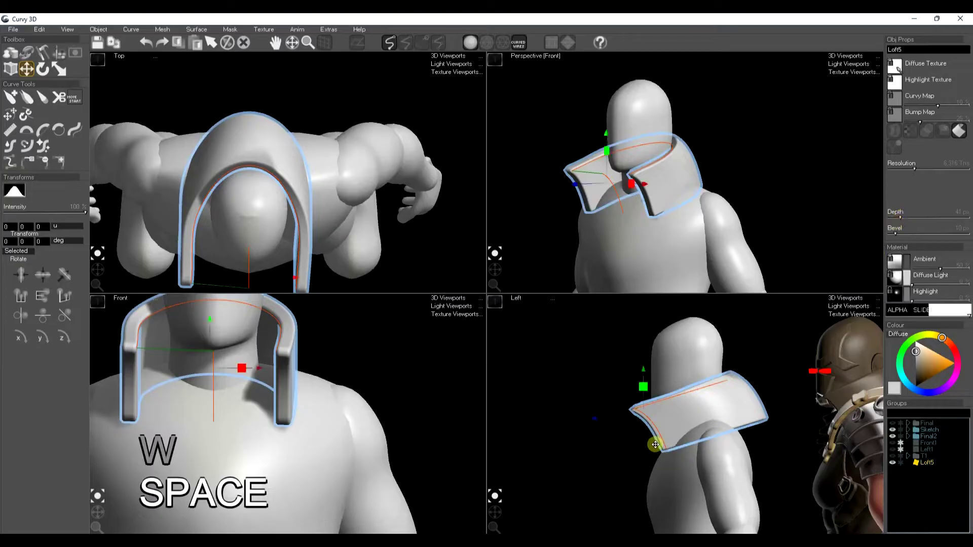
key("space")
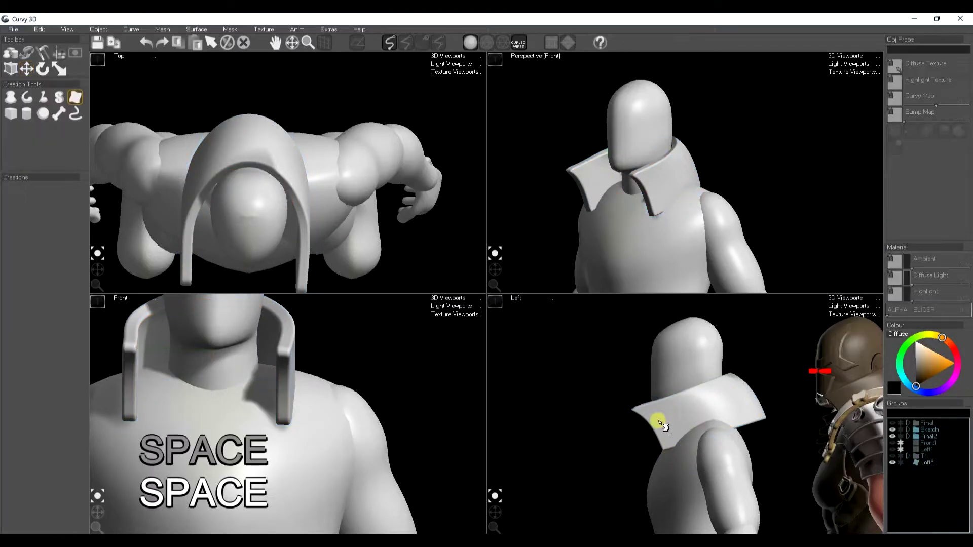
Scale the whole collar slightly and move it back in the left view to fit around the neck.
left_click(665, 439)
key("r")
left_click_drag(608, 414, 612, 419)
key("w")
left_click_drag(670, 434, 680, 436)
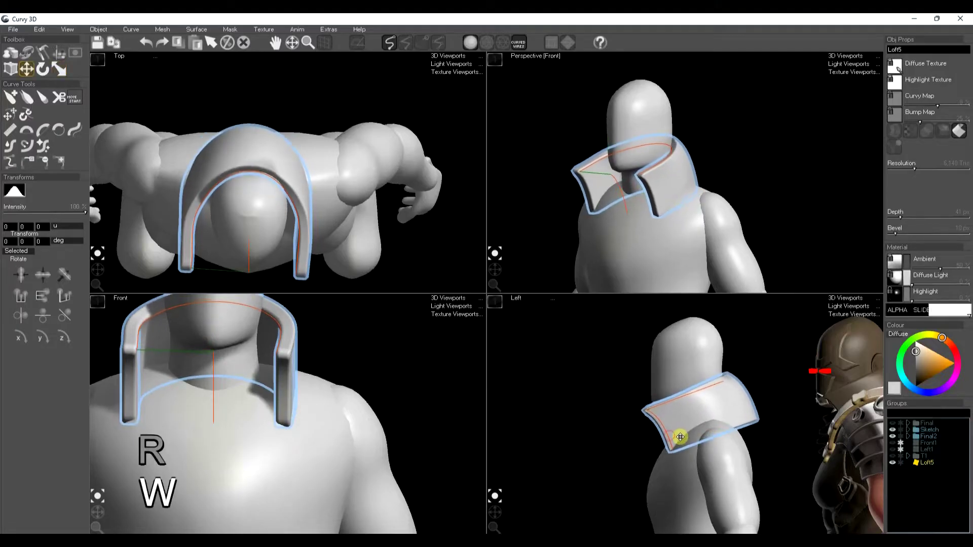
Draw a shoulder-pad loft from a front-view curve over the shoulder, a left-view arc across it and a top-view curve around it.
key("Delete")
key("Delete")
mouse_move(296, 374)
left_mouse_down()
mouse_move(347, 396)
mouse_move(380, 471)
left_mouse_up()
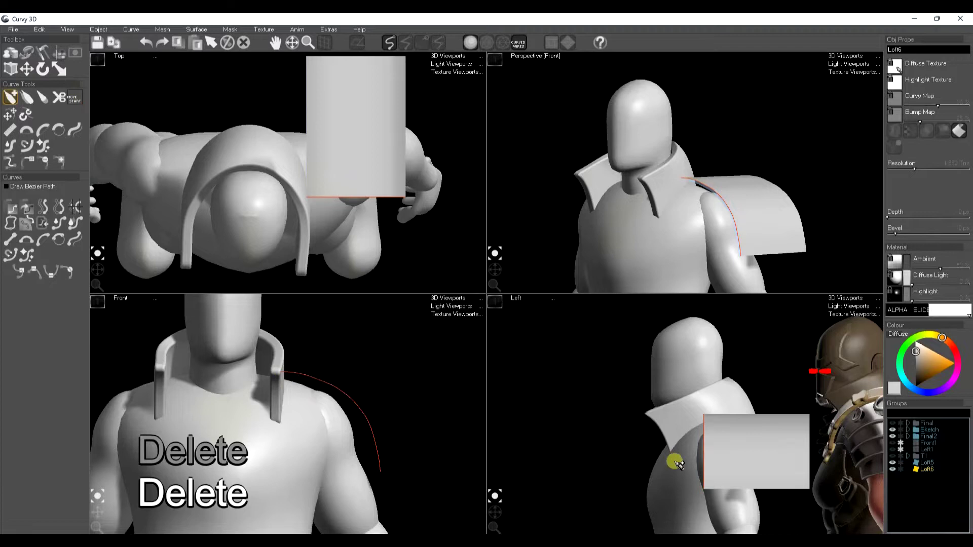
mouse_move(657, 472)
left_mouse_down()
mouse_move(678, 433)
mouse_move(730, 417)
mouse_move(761, 473)
left_mouse_up()
mouse_move(380, 261)
left_mouse_down()
mouse_move(432, 189)
mouse_move(365, 119)
left_mouse_up()
key("shift")
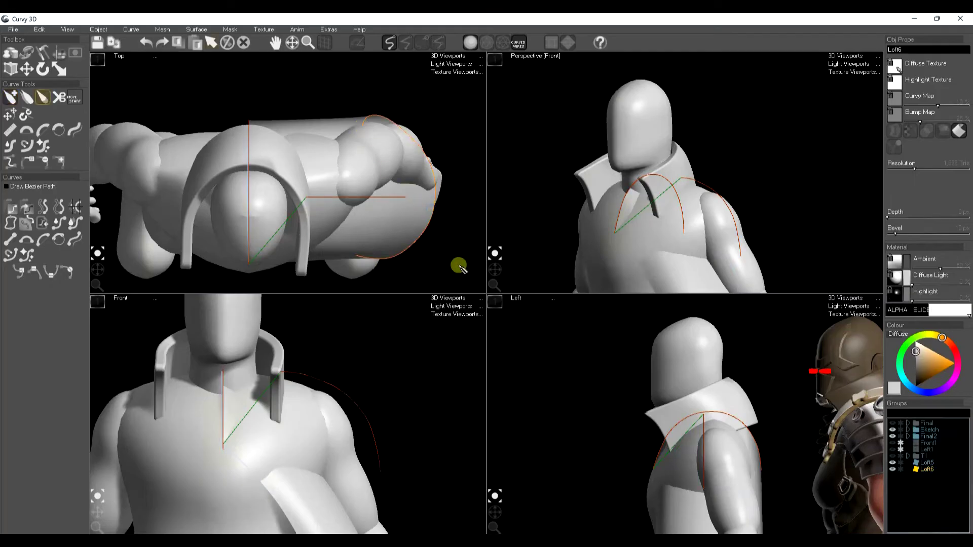
Move and scale the shoulder pad's curves so its inner edge meets the collar and its lower edge crosses the upper arm.
key("w")
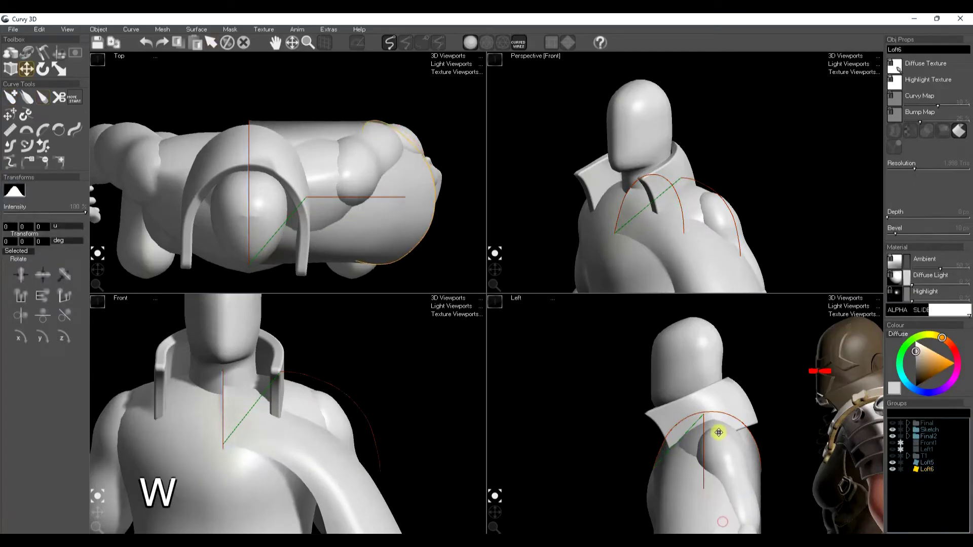
left_click_drag(252, 413, 287, 428)
key("r")
key("w")
left_click(279, 438)
left_click(281, 433)
left_click(354, 451)
left_click_drag(386, 460, 353, 440)
left_click(356, 461)
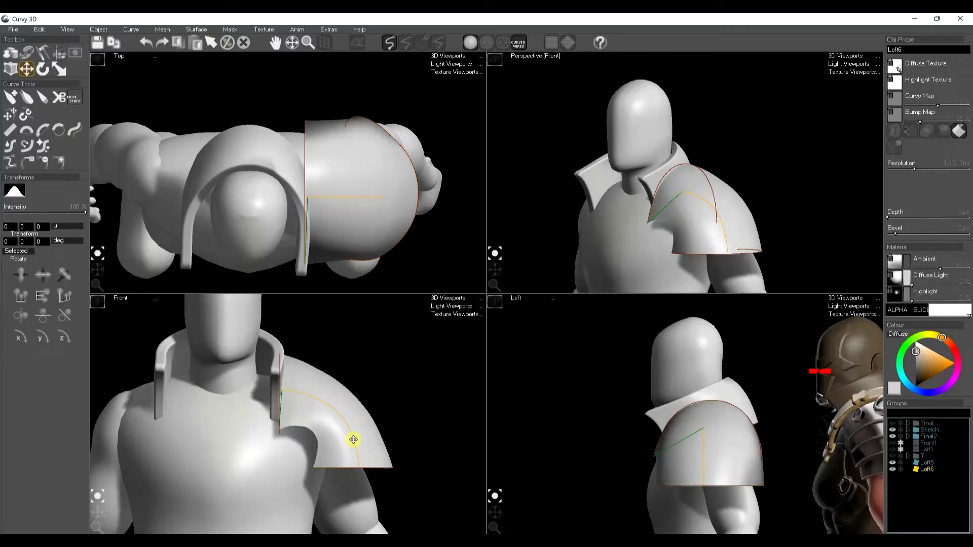
Round the shoulder pad's lower and inner curves into even arcs and increase the loft's depth to make the pad thick.
left_click(353, 439)
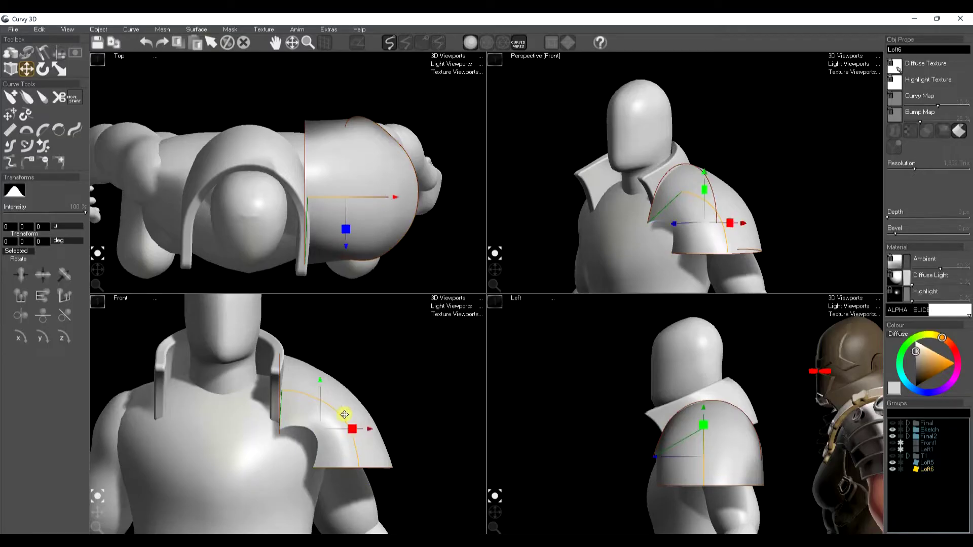
left_click(58, 130)
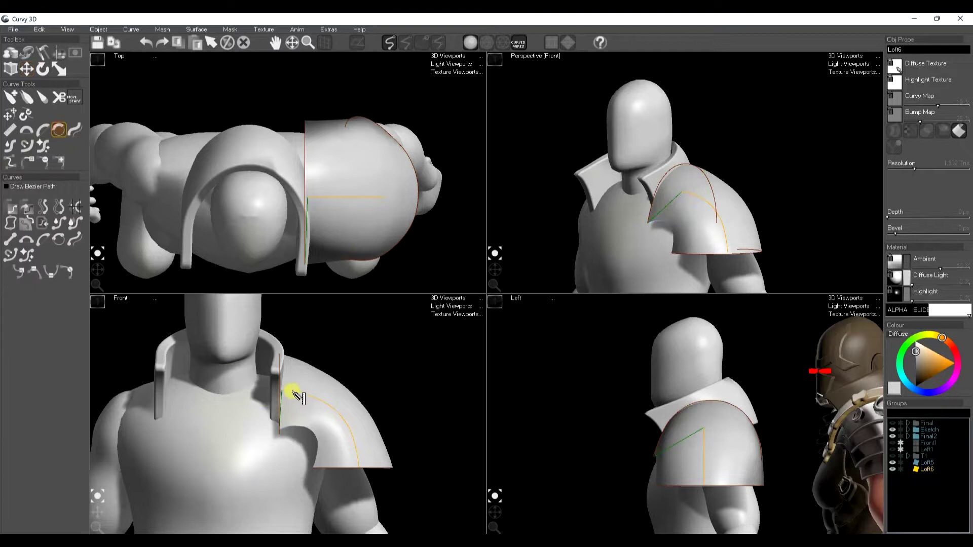
left_click(370, 465)
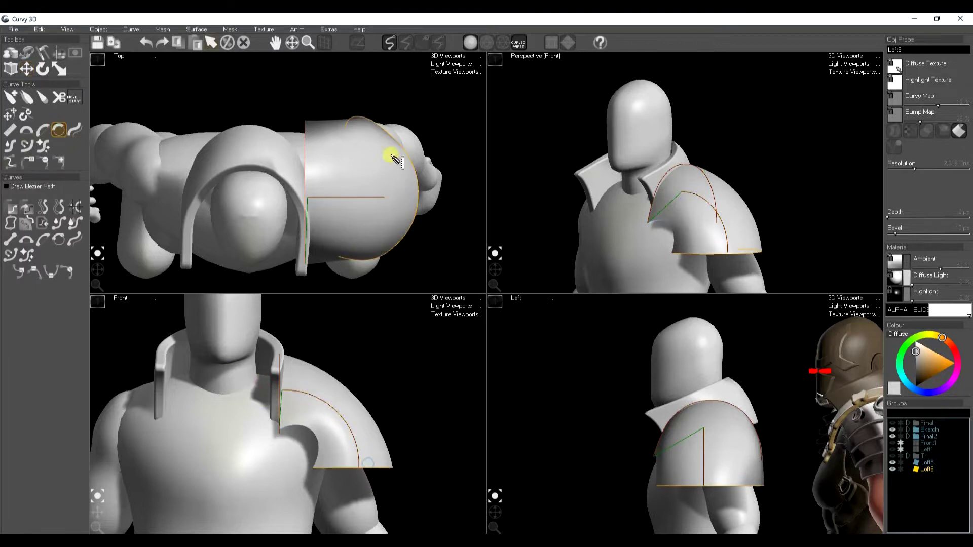
left_click(306, 203)
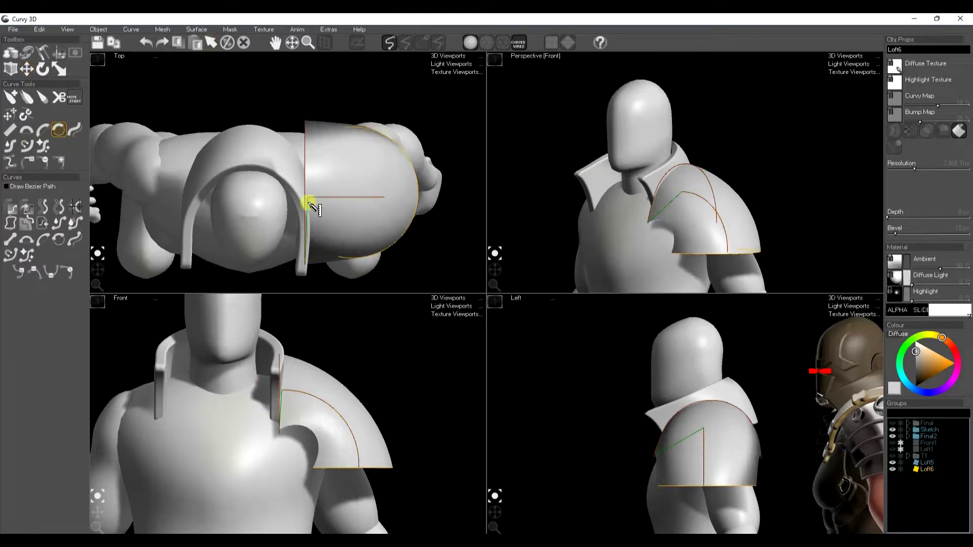
mouse_move(655, 482)
left_mouse_down()
mouse_move(785, 493)
mouse_move(763, 493)
left_mouse_up()
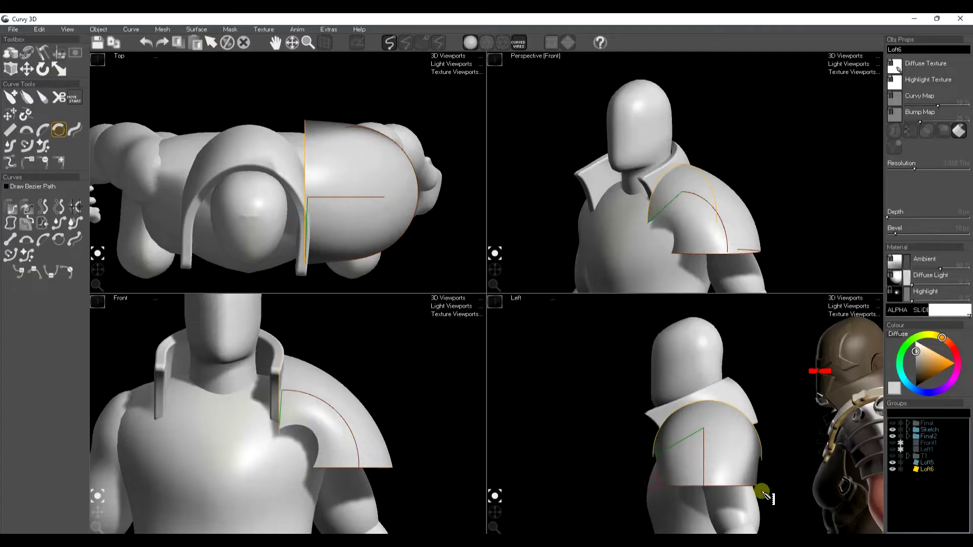
key("space")
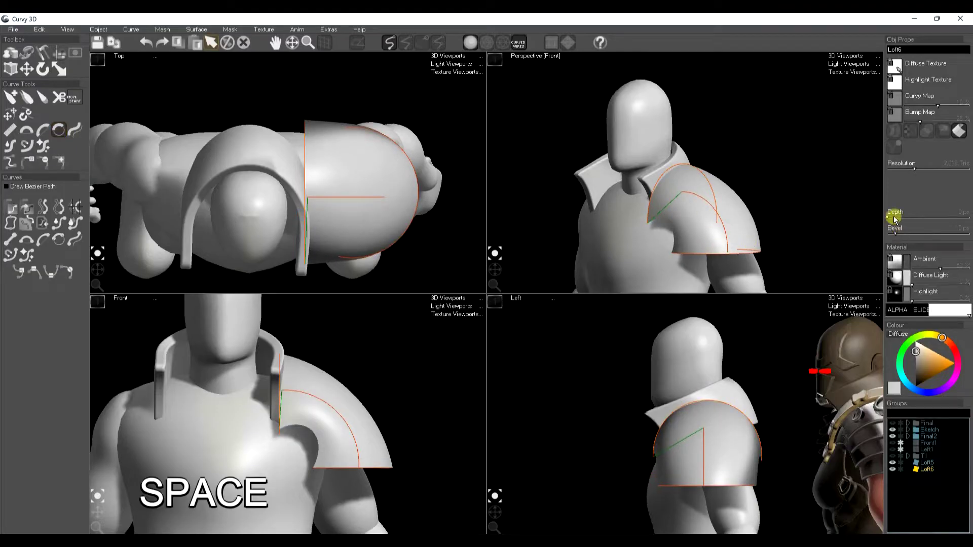
left_click_drag(894, 219, 900, 221)
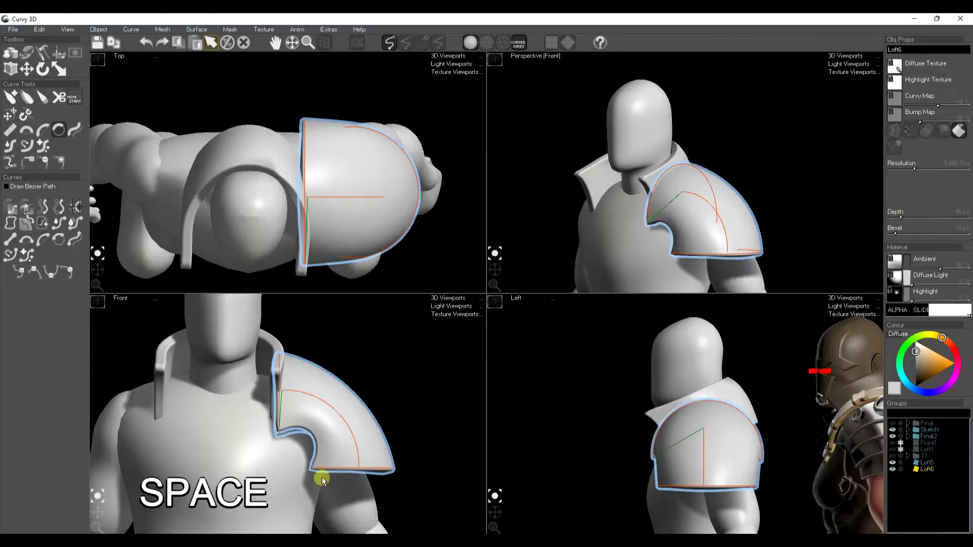
Rotate and move the shoulder pad's lower curve in the front view so the edge slants across the upper arm.
key("e")
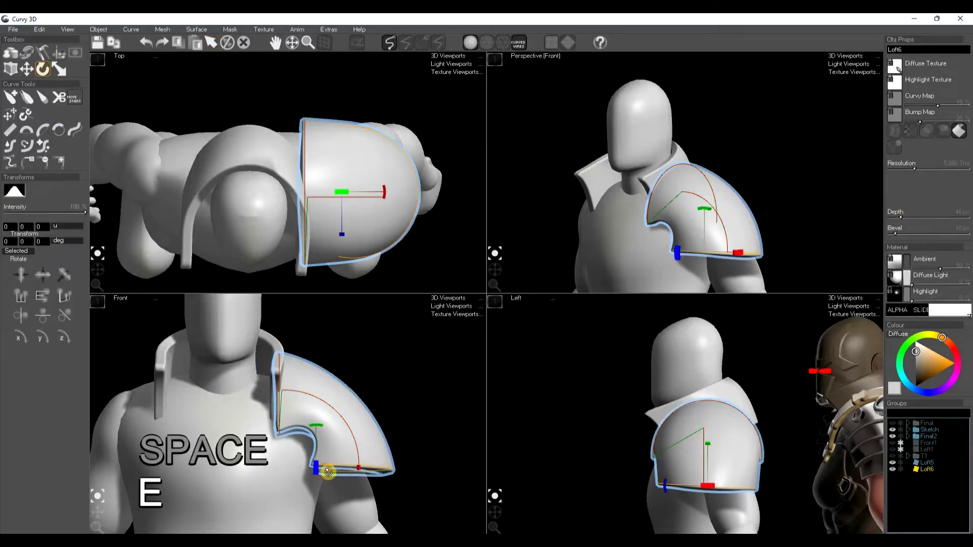
key("ctrl+z")
left_click_drag(331, 466, 344, 463)
key("w")
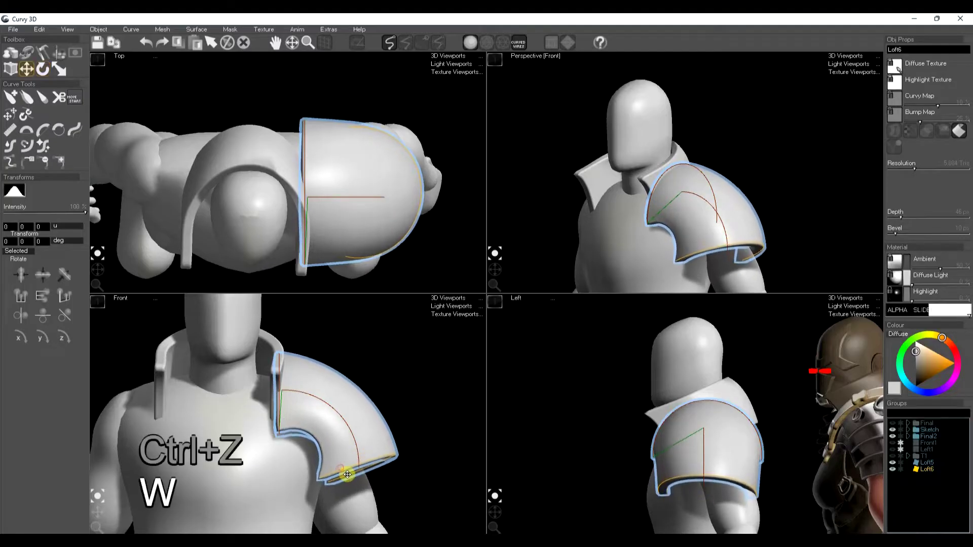
key("space")
key("space")
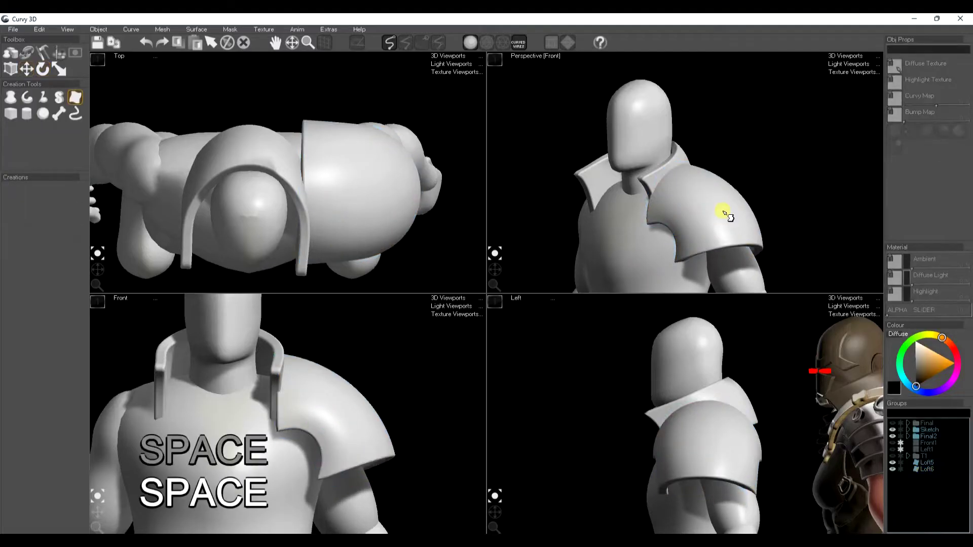
Move the shoulder pad's curves back and narrow them in the left view, and reduce the loft's depth to about 22 px.
left_click(677, 467)
key("e")
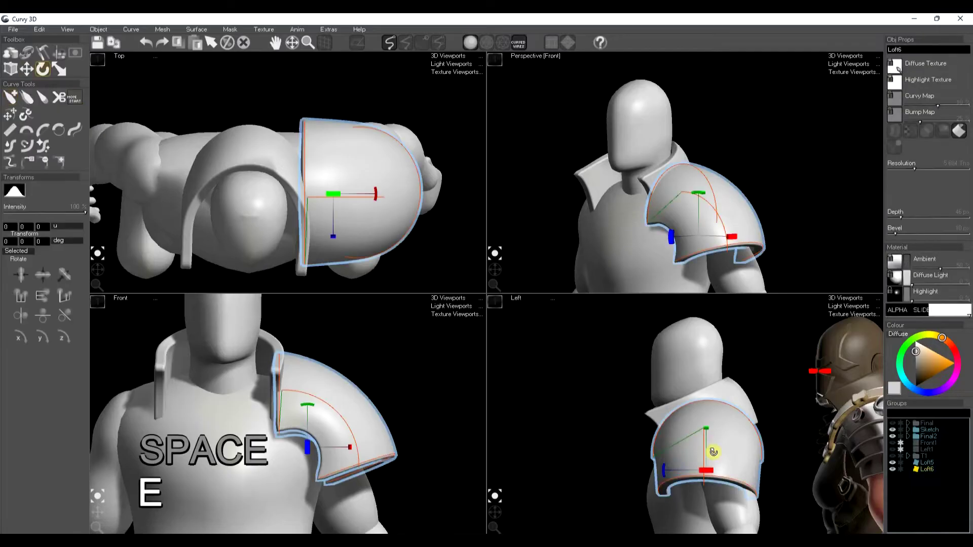
key("w")
left_click_drag(708, 456, 688, 467)
key("r")
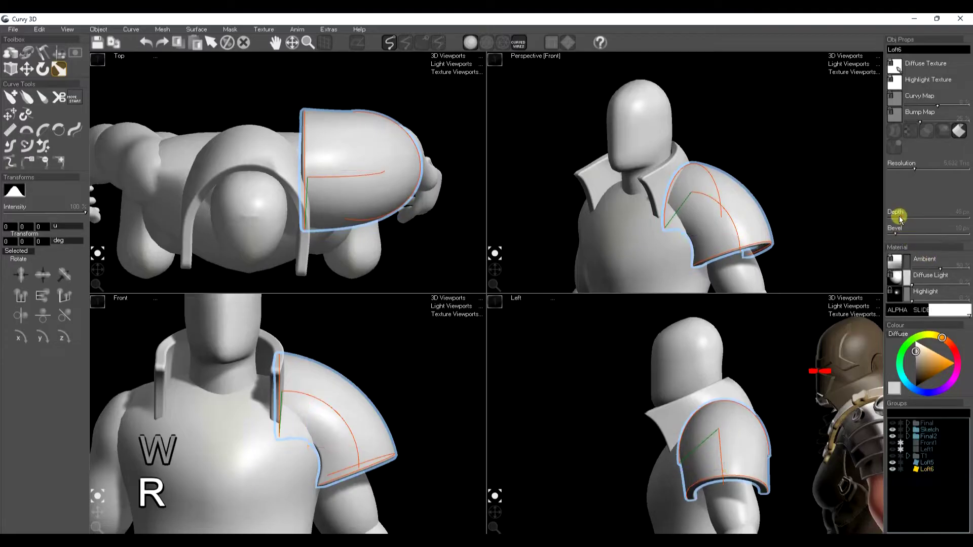
key("space")
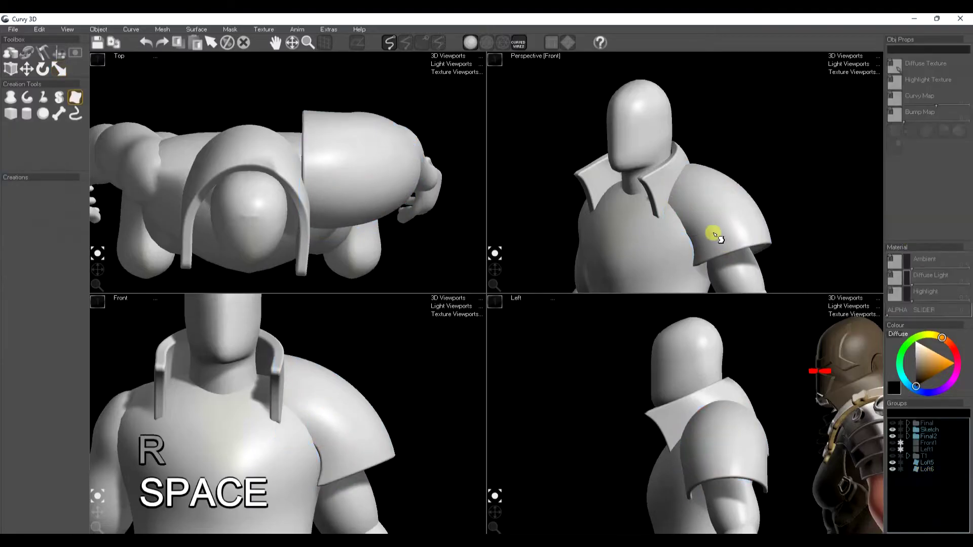
Duplicate the shoulder pad, move the copy up and inward in the front view and rotate it slightly.
left_click(710, 227)
key("ctrl+d")
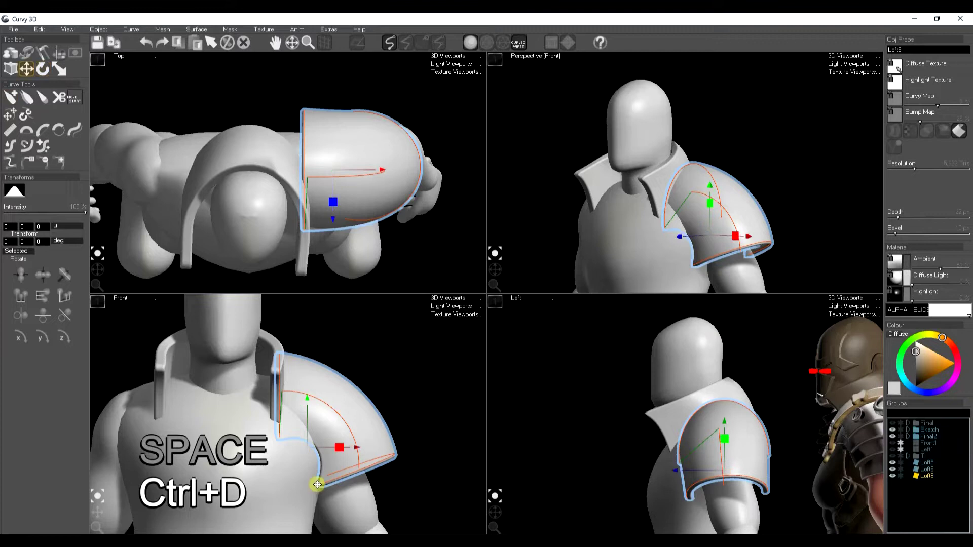
key("e")
key("w")
left_click_drag(328, 436, 321, 419)
key("e")
mouse_move(311, 468)
left_mouse_down()
mouse_move(329, 473)
mouse_move(330, 463)
left_mouse_up()
key("w")
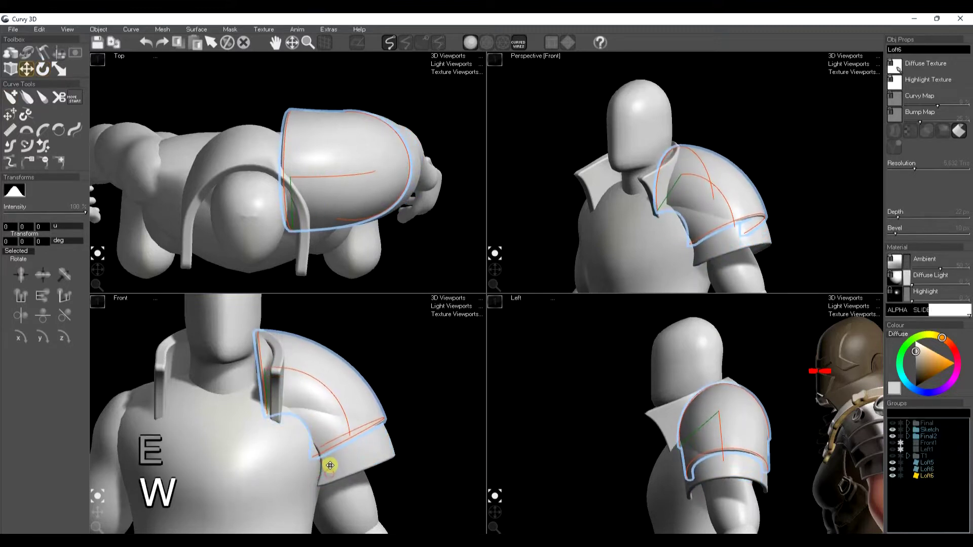
Widen and flatten the upper pad so it overlaps the lower one, and extend its lower curve slightly outward.
key("r")
left_click_drag(686, 449, 672, 455)
left_click_drag(294, 394, 298, 399)
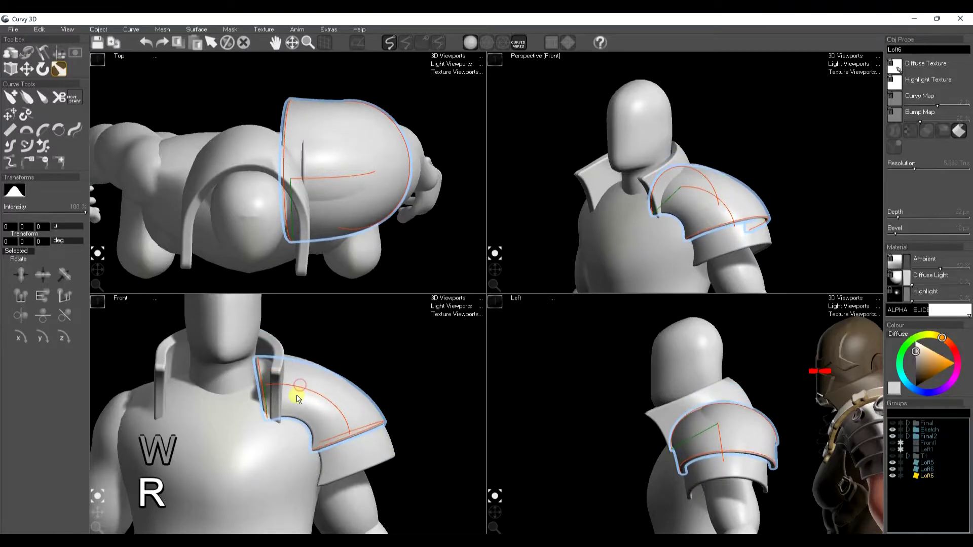
left_click(344, 438)
left_click_drag(356, 448, 360, 450)
key("w")
Rotate and move the upper pad's inner curve in the front view so it stands upright against the collar.
left_click(265, 408)
key("e")
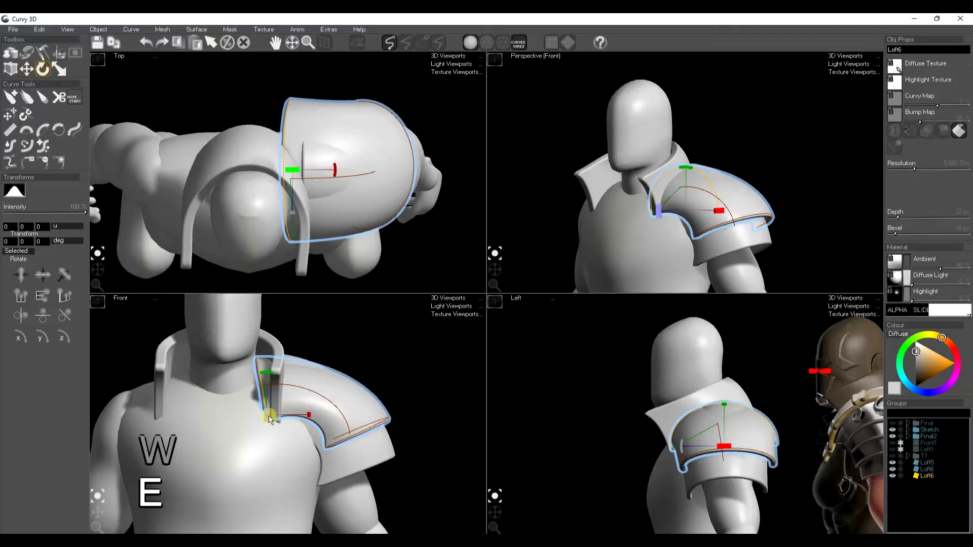
left_click_drag(255, 399, 298, 416)
key("w")
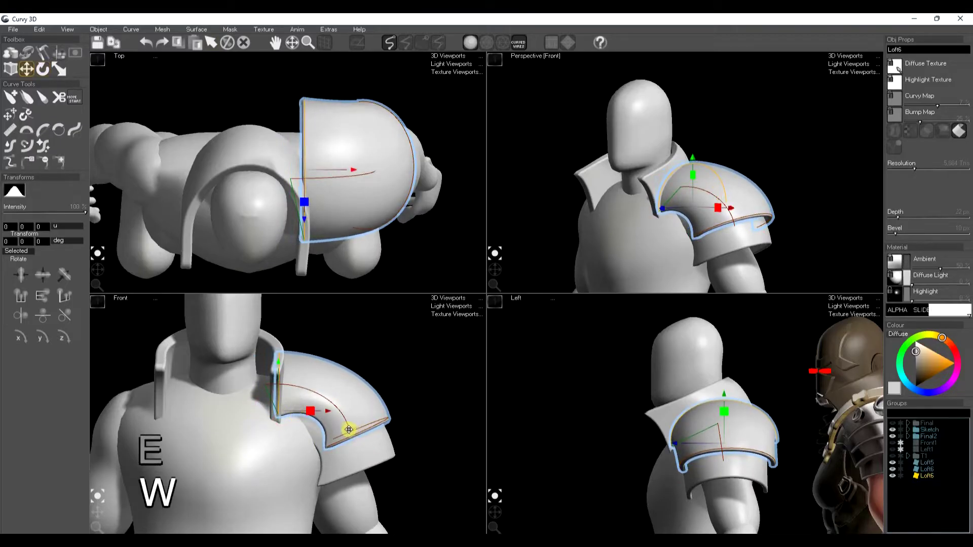
key("space")
key("space")
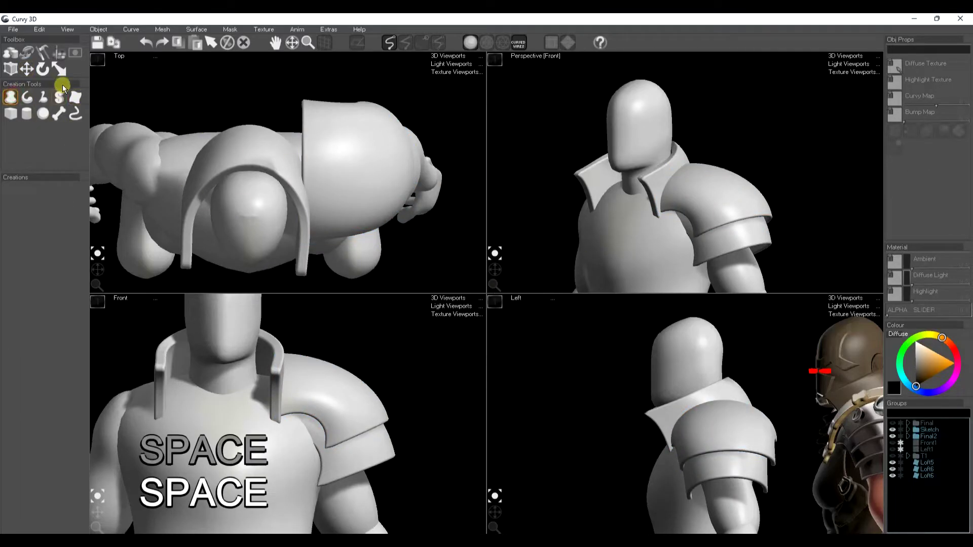
Draw a band loft from a left-view arc over the shoulder and a short front-view curve moved to its front end, and thicken it.
mouse_move(672, 454)
left_mouse_down()
mouse_move(687, 413)
mouse_move(710, 404)
mouse_move(777, 426)
mouse_move(777, 441)
left_mouse_up()
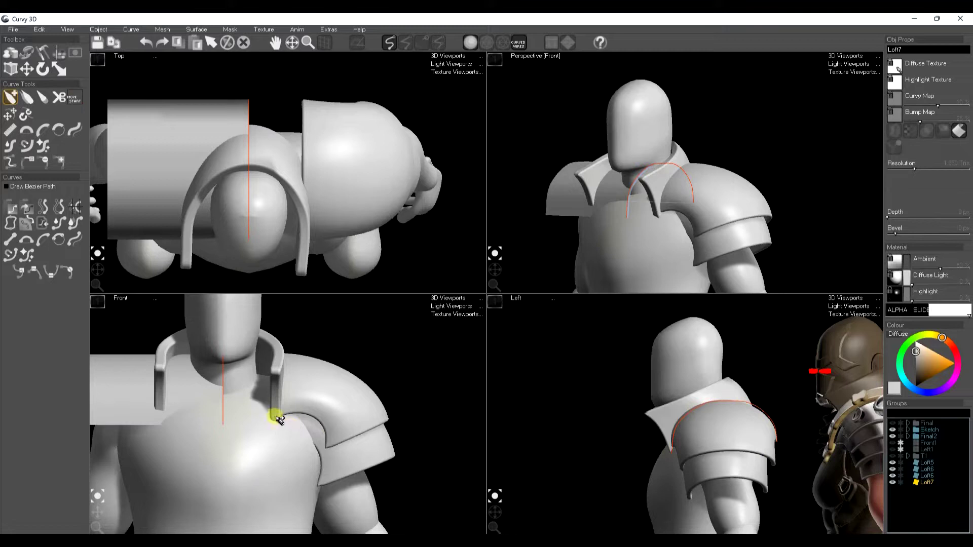
left_click_drag(302, 431, 302, 433)
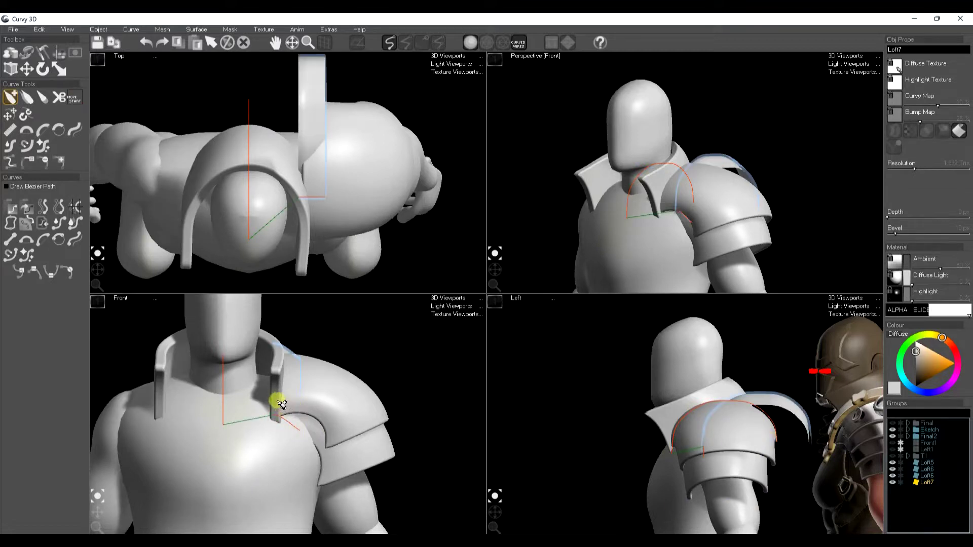
key("w")
left_click_drag(777, 456, 672, 456)
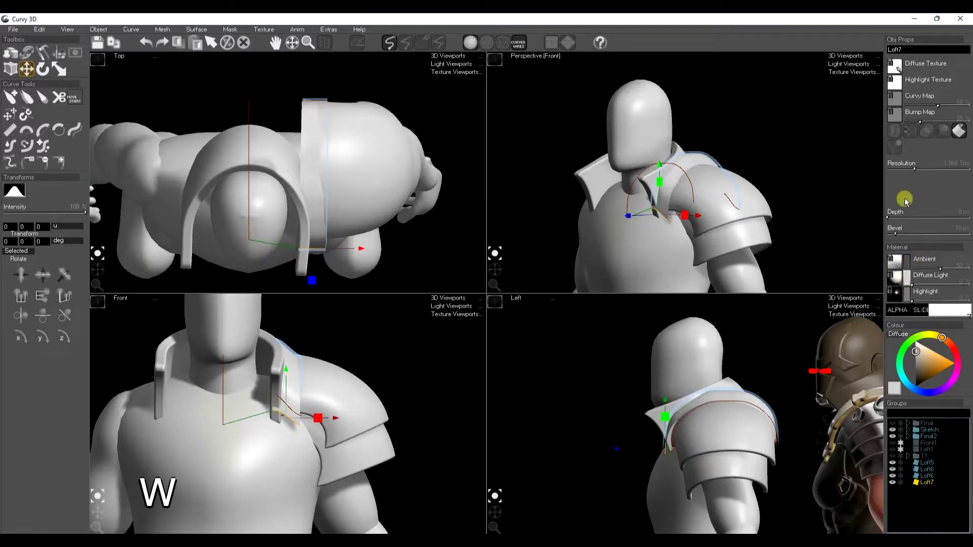
left_click_drag(887, 218, 897, 218)
Straighten the band's short front curve and rotate and move it to slant beside the collar over the shoulder pad.
left_click(10, 130)
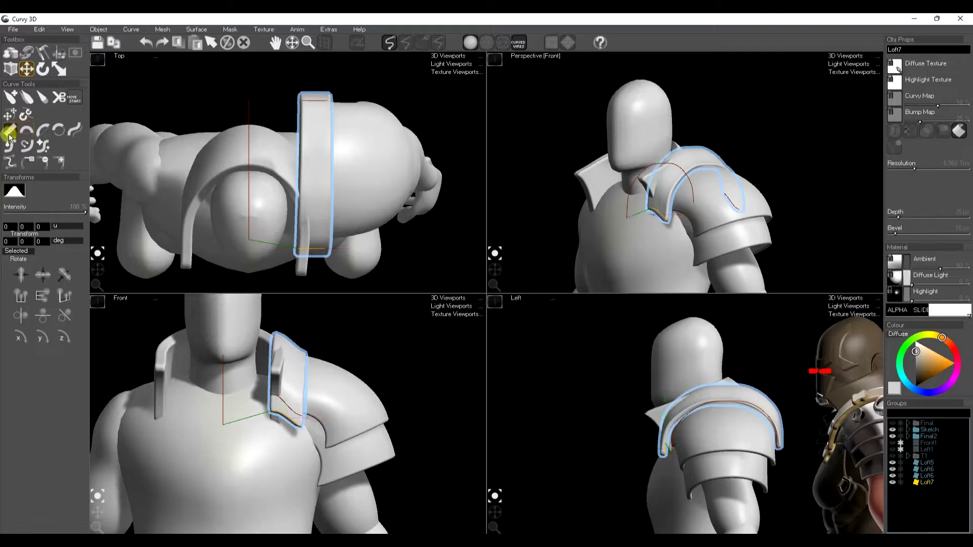
left_click_drag(322, 443, 323, 441)
left_click_drag(266, 386, 329, 438)
key("e")
left_click_drag(273, 398, 304, 426)
key("w")
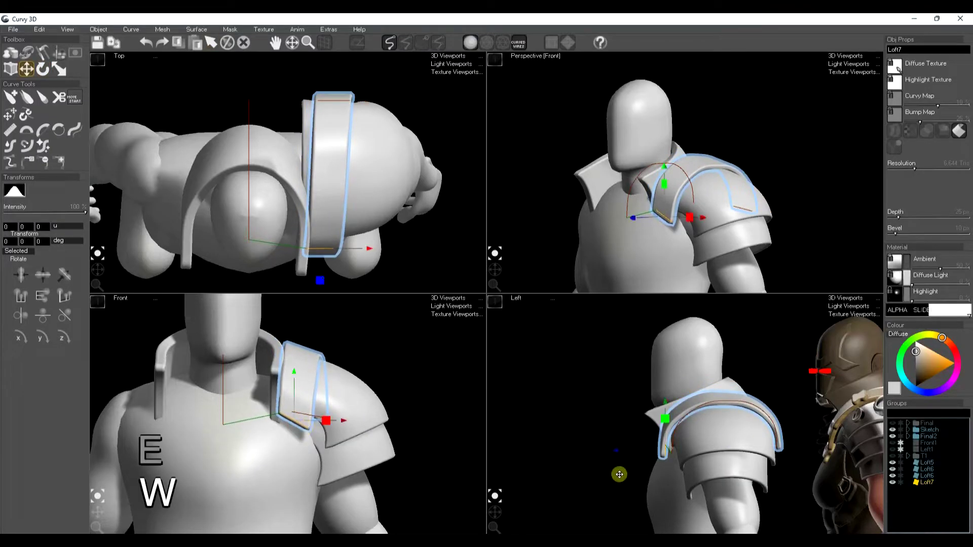
Redraw the band's left-view curve as an even circular arc over the shoulder.
left_click(59, 130)
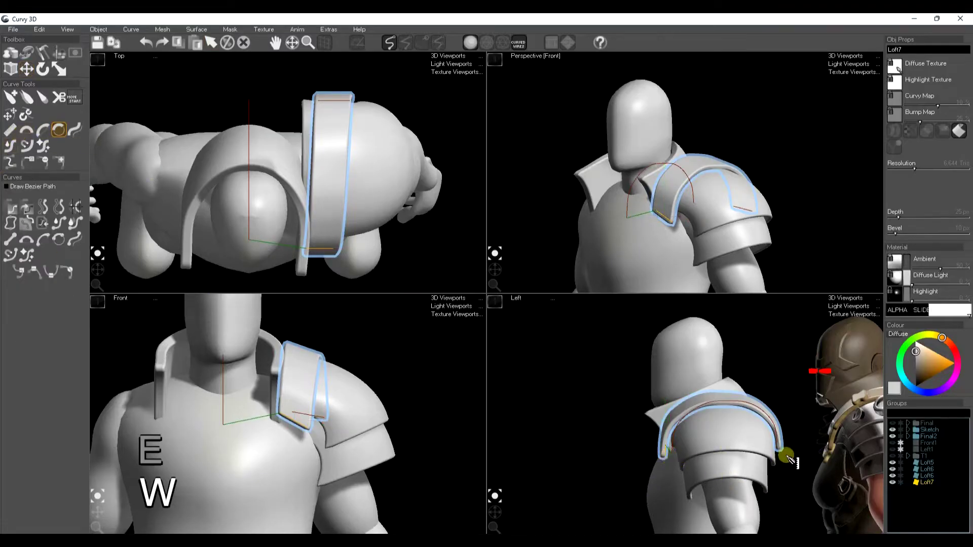
left_click(669, 459)
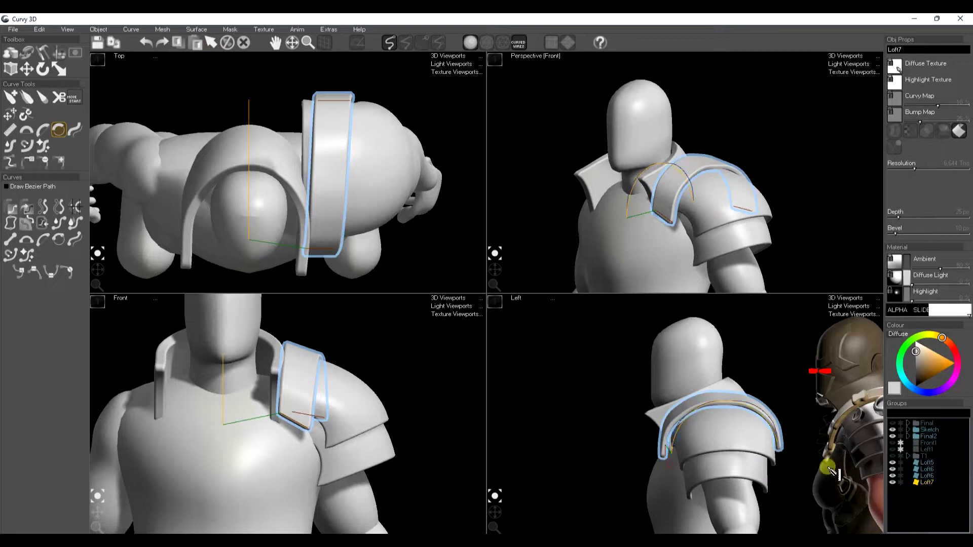
key("space")
key("space")
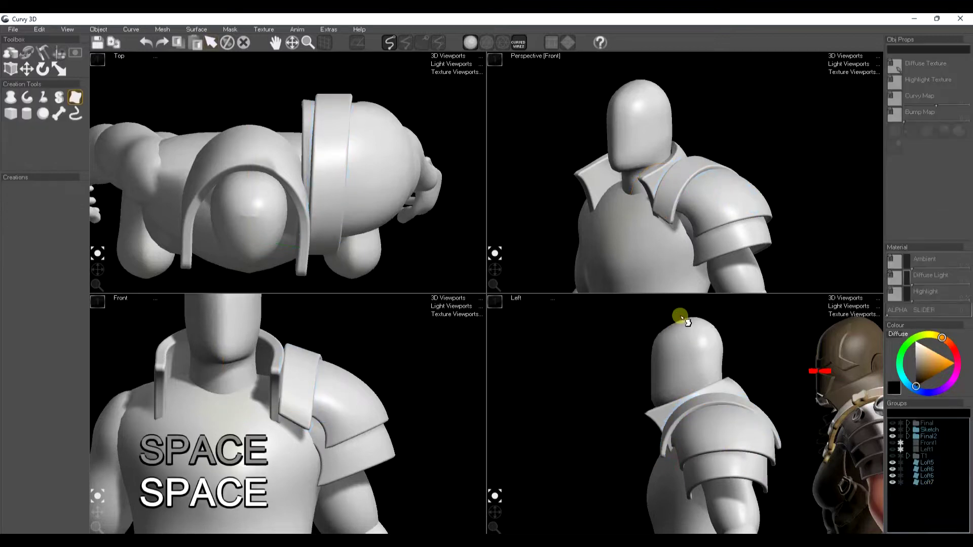
Choose the Slab tool and turn on the grid in the viewports.
left_click(58, 101)
left_click_drag(304, 383, 292, 463)
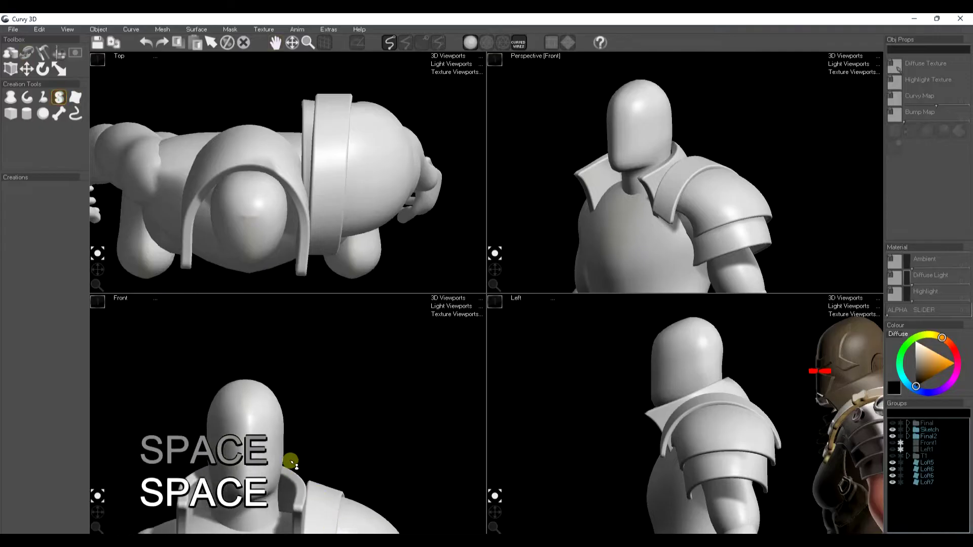
left_click(63, 30)
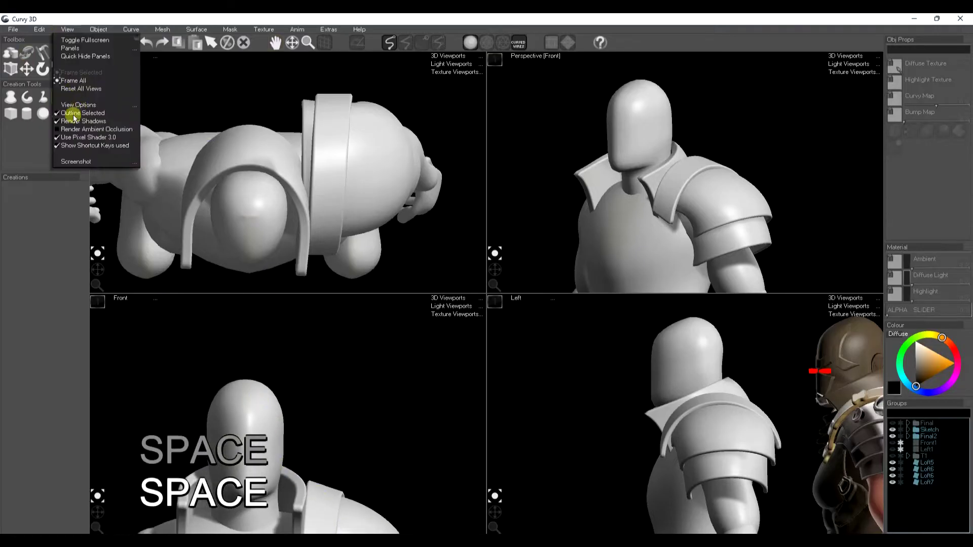
mouse_move(78, 105)
left_click(151, 125)
Select the torso and lower its alpha to make it semi-transparent.
left_click_drag(226, 367, 310, 459)
left_click(292, 436)
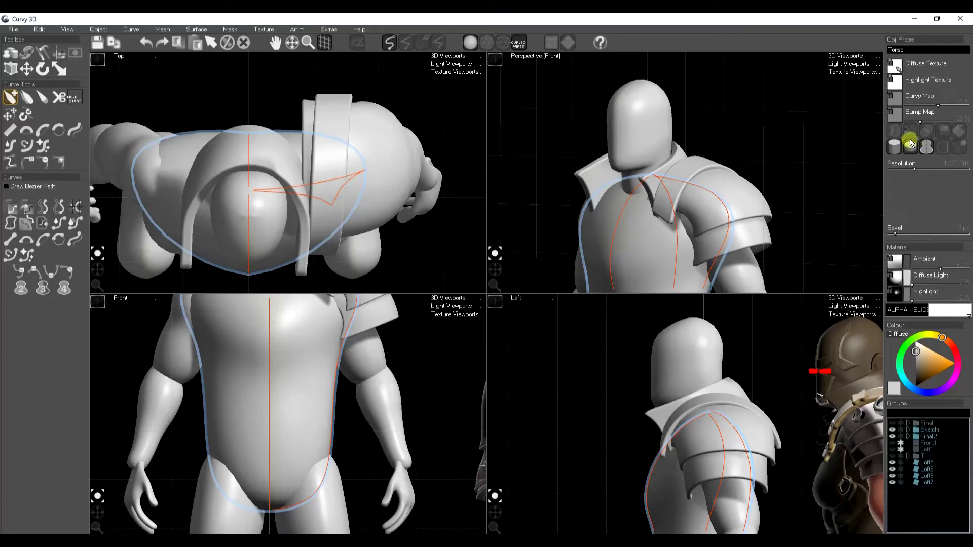
left_click(935, 311)
key("space")
Select both legs, enable transparency for them and lower their alpha to make them semi-transparent.
left_click_drag(280, 532, 286, 432)
left_click(302, 441)
left_click(223, 450, "shift")
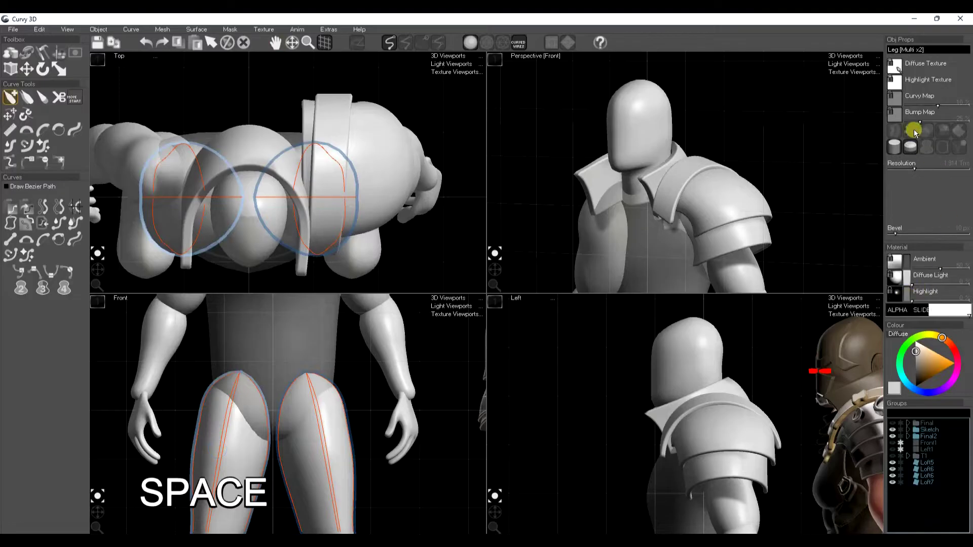
left_click(930, 132)
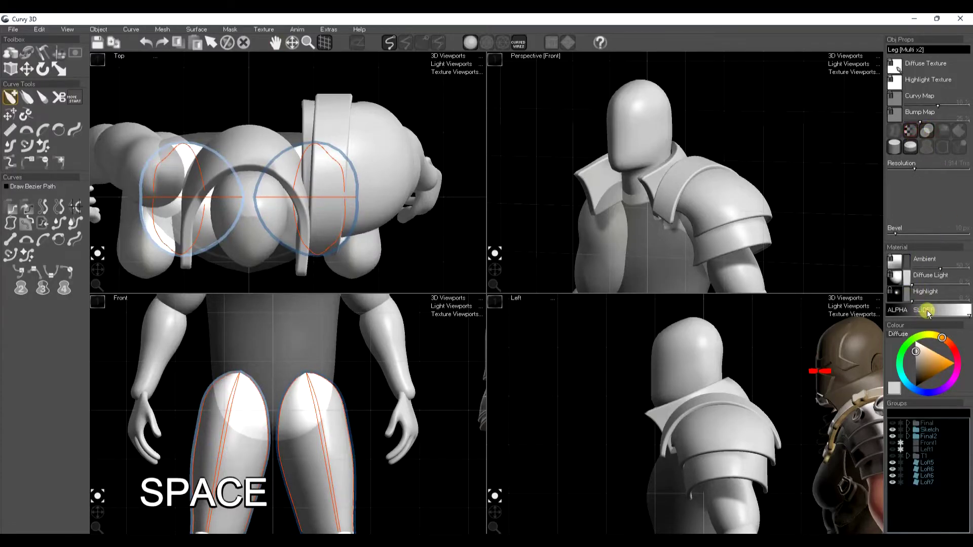
left_click(926, 311)
key("space")
middle_click_drag(280, 422, 278, 391)
scroll(278, 398, "up", 2)
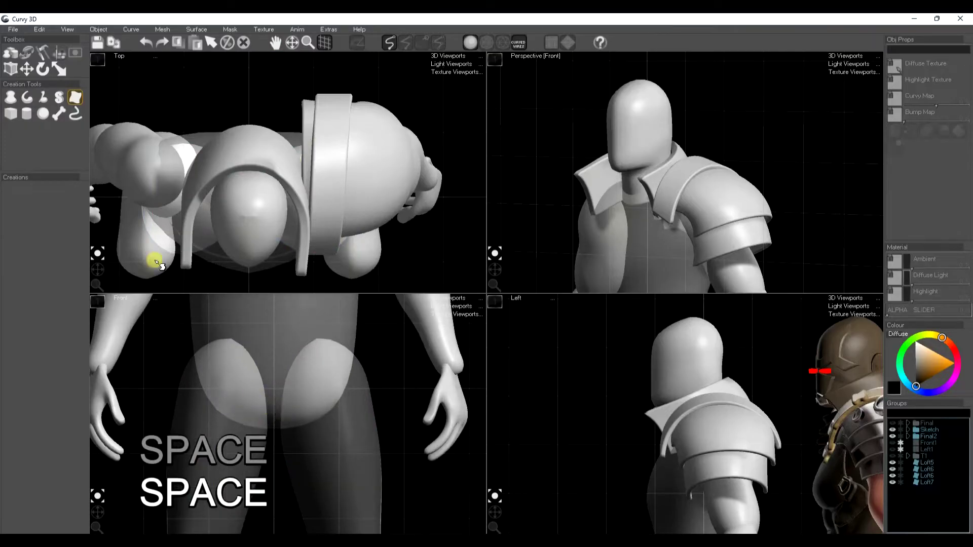
Draw a closed, curved slab outline between the upper thighs in the front view.
left_click(56, 100)
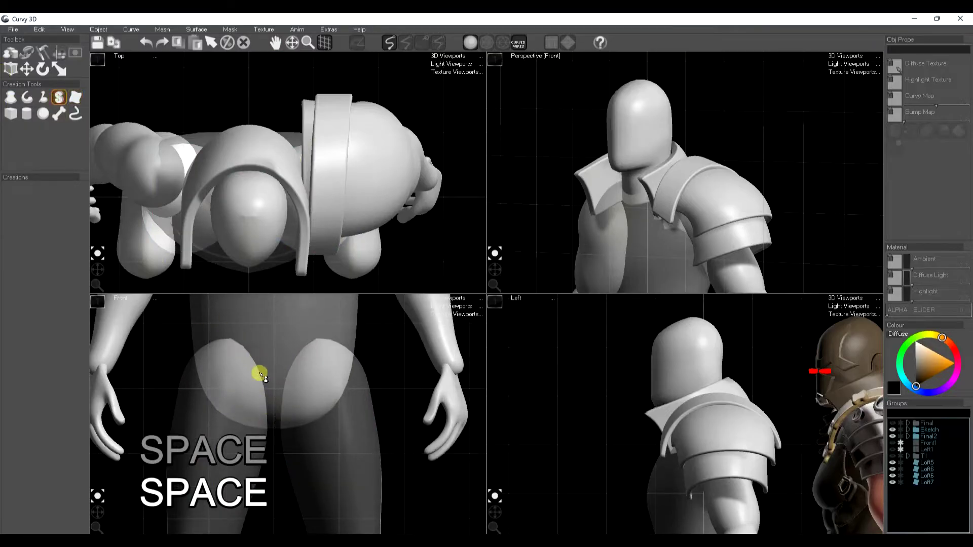
mouse_move(277, 373)
left_mouse_down()
mouse_move(297, 354)
mouse_move(311, 393)
left_mouse_up()
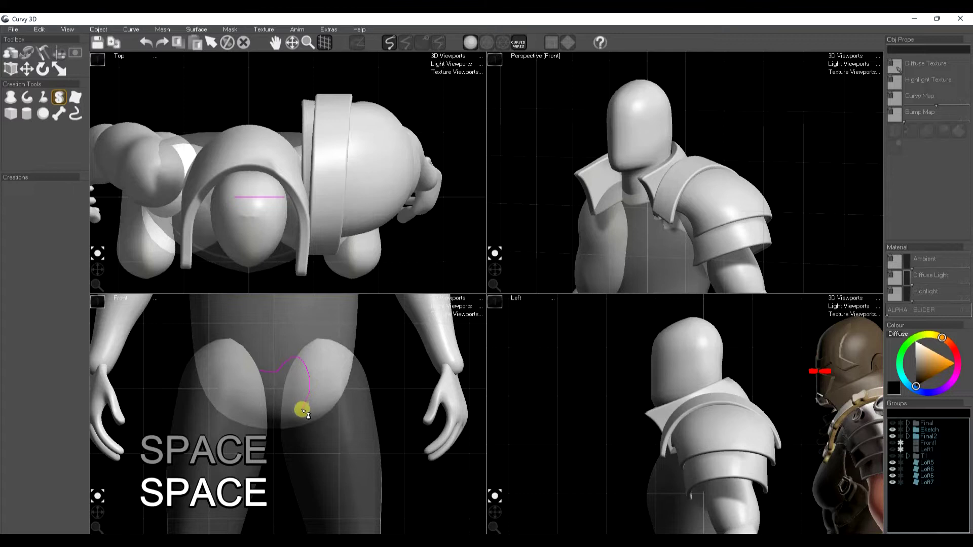
left_click_drag(268, 405, 292, 412)
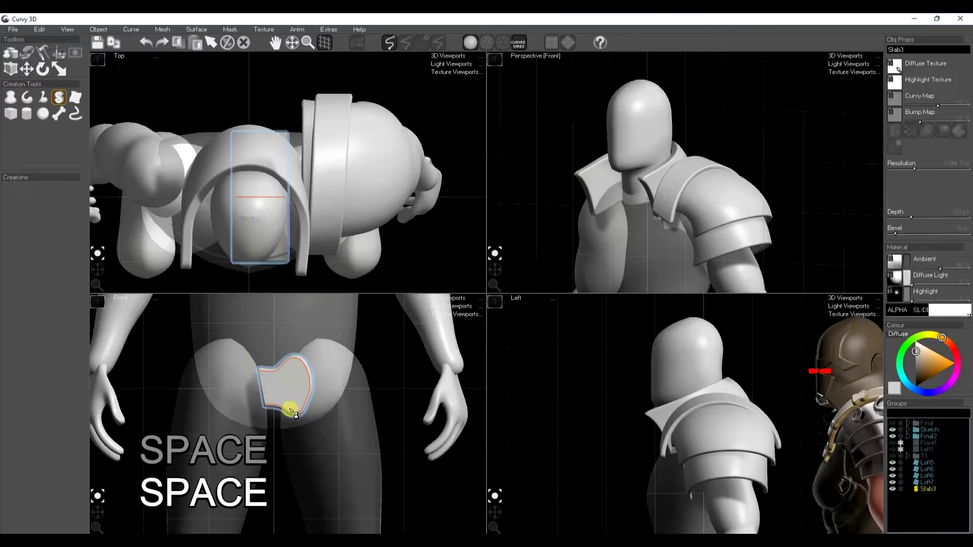
Mirror the slab's curve with Mirror X&Y and smooth it twice into a symmetrical link shape.
left_click(130, 30)
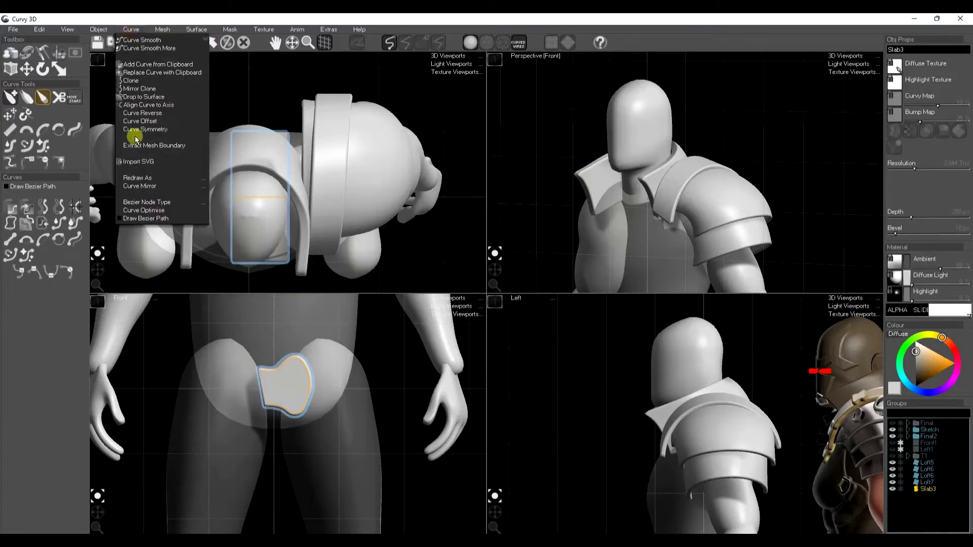
mouse_move(145, 191)
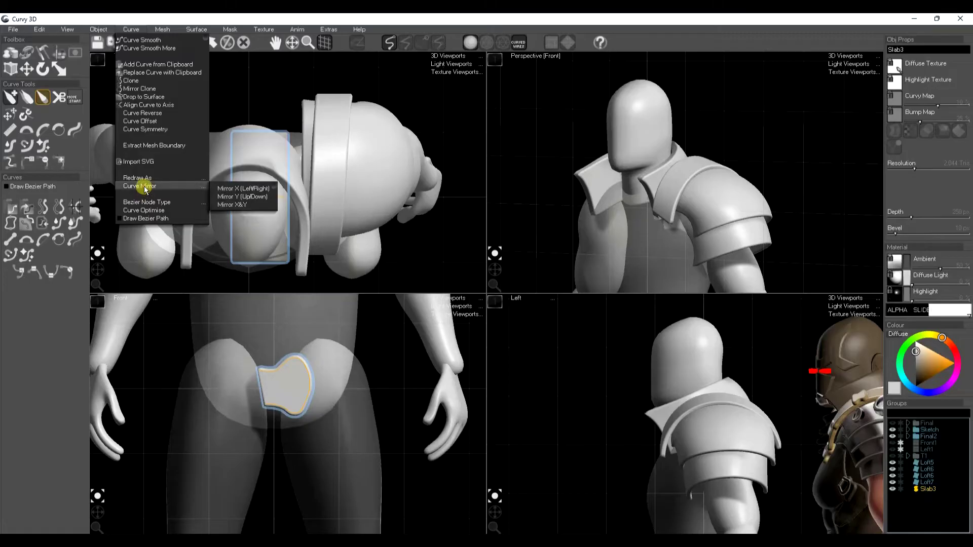
left_click(231, 205)
key("s")
key("s")
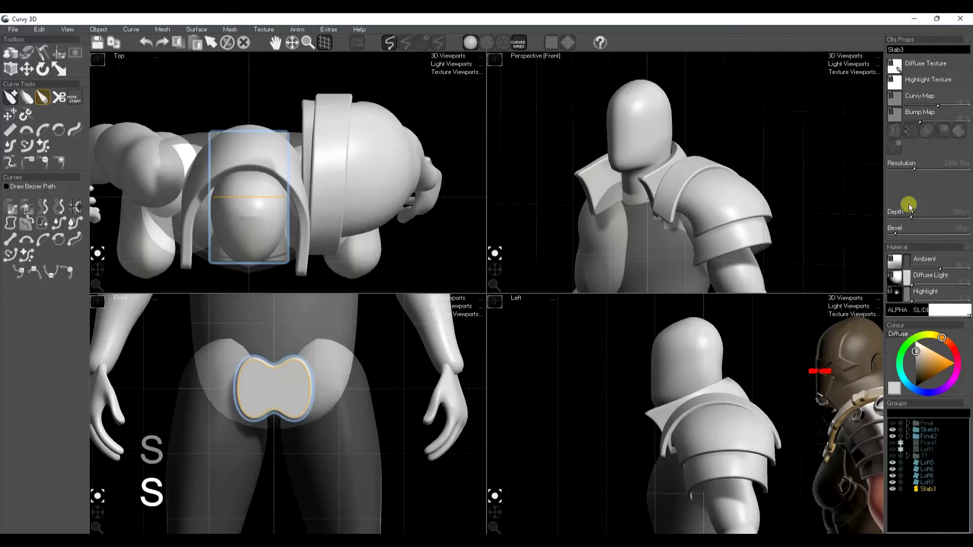
Reduce the slab's depth, scale it down to a small link between the legs and adjust its bevel to fit.
mouse_move(896, 238)
left_mouse_down()
mouse_move(908, 216)
mouse_move(901, 221)
left_mouse_up()
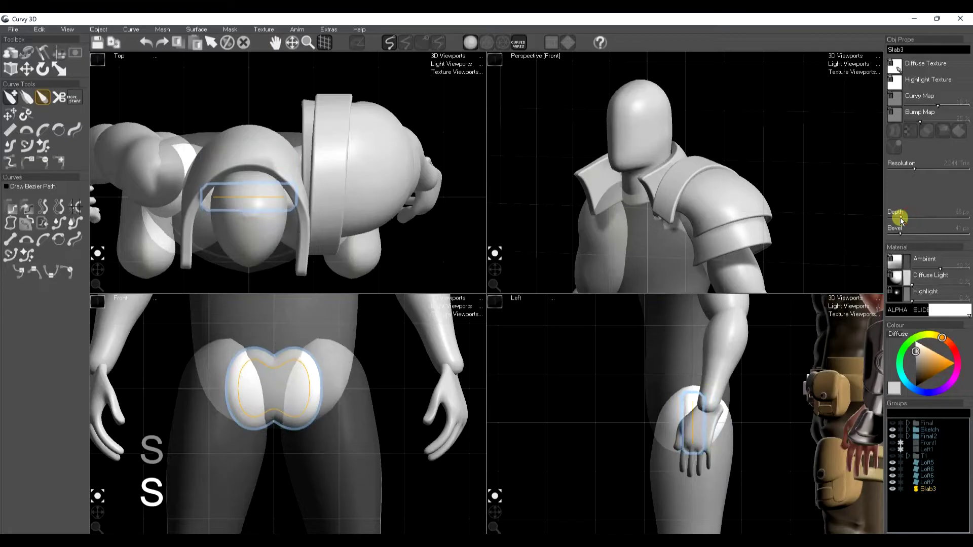
key("e")
key("r")
left_click_drag(276, 396, 279, 420)
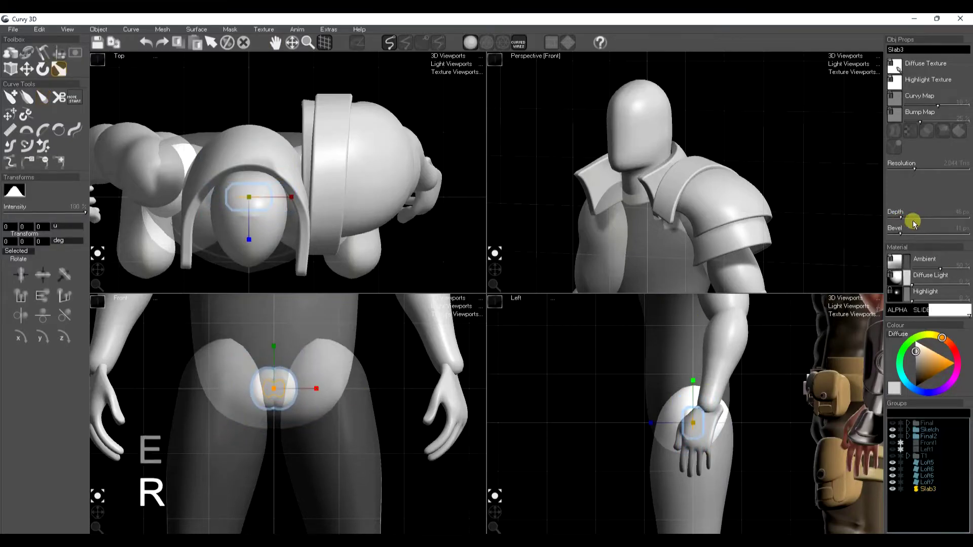
left_click_drag(900, 234, 896, 234)
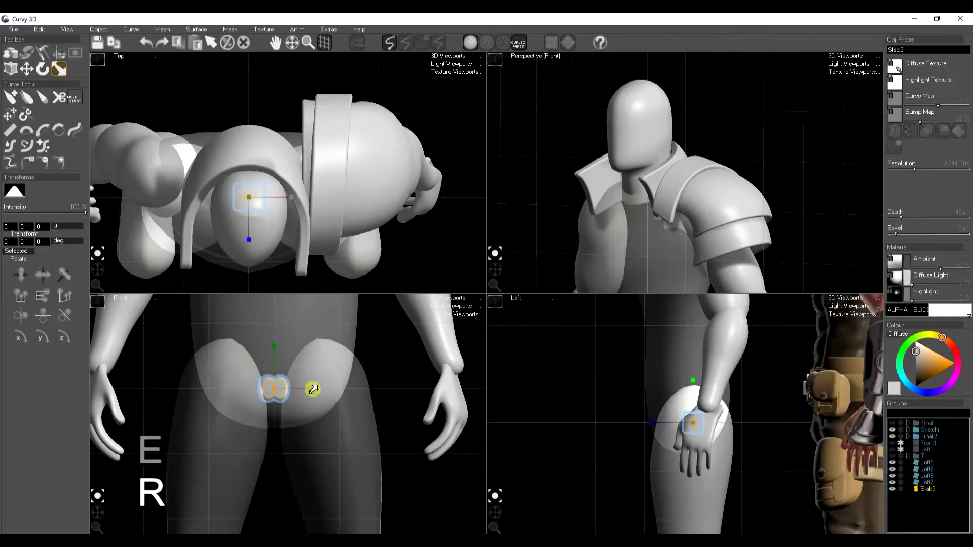
Move the small link from between the legs up to the front end of the shoulder strap.
key("space")
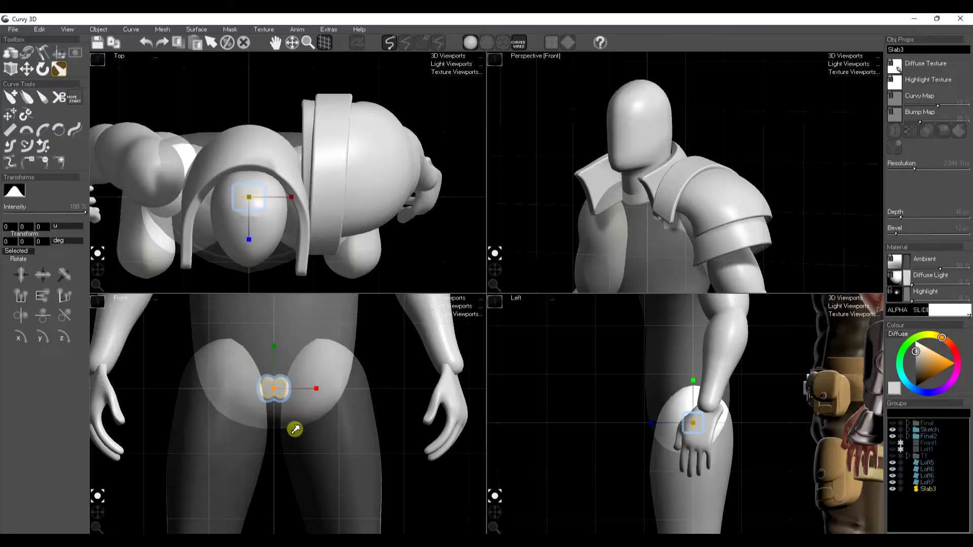
key("w")
left_click_drag(297, 412, 338, 360)
middle_click_drag(338, 360, 322, 435)
mouse_move(297, 414)
left_mouse_down()
mouse_move(303, 426)
mouse_move(306, 397)
mouse_move(295, 402)
mouse_move(310, 410)
left_mouse_up()
key("e")
key("w")
scroll(679, 449, "up", 3)
left_click_drag(658, 396, 597, 397)
Thin the link to a depth of 14 px, then tilt and nudge it to sit against the strap's lower end.
left_click_drag(901, 219, 896, 219)
key("e")
mouse_move(651, 411)
left_mouse_down()
mouse_move(627, 412)
mouse_move(647, 417)
left_mouse_up()
key("w")
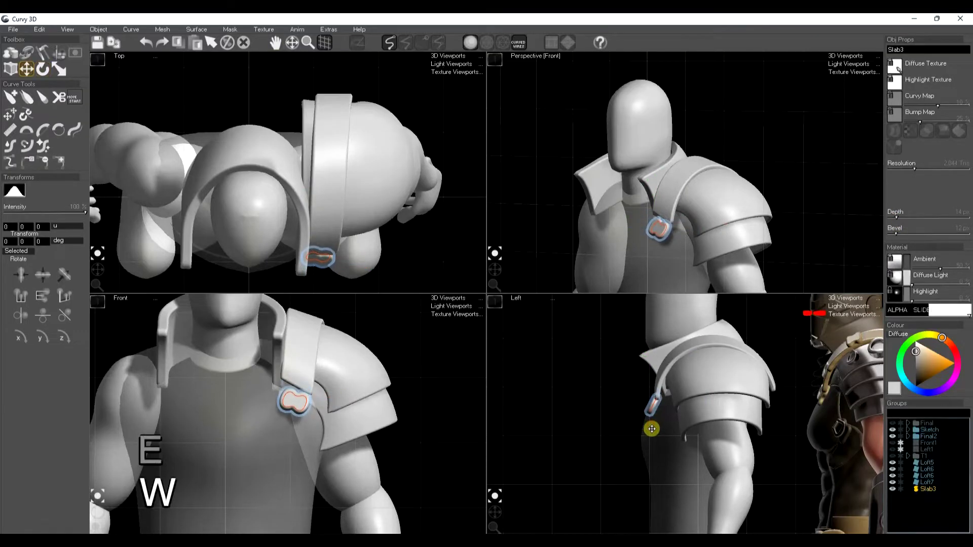
left_click_drag(374, 473, 364, 468)
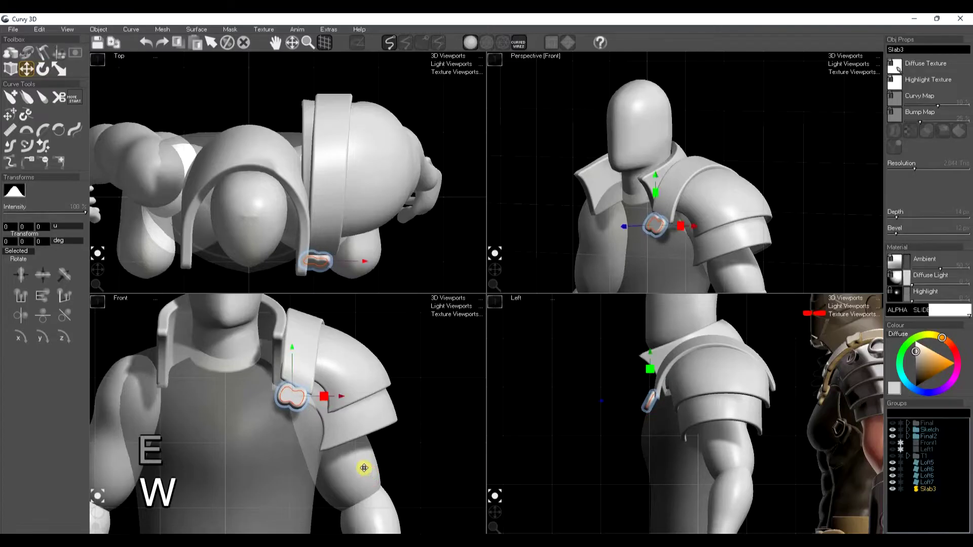
key("space")
Draw a closed, flared slab outline between the upper thighs in the front view and smooth its curve twice.
left_click_drag(282, 495, 317, 442)
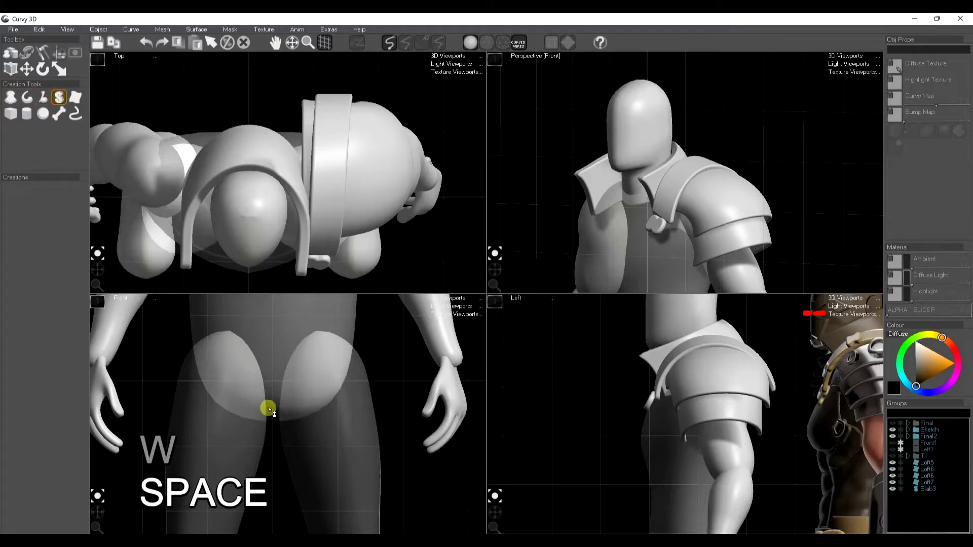
mouse_move(301, 420)
left_mouse_down()
mouse_move(315, 393)
mouse_move(310, 360)
mouse_move(263, 363)
left_mouse_up()
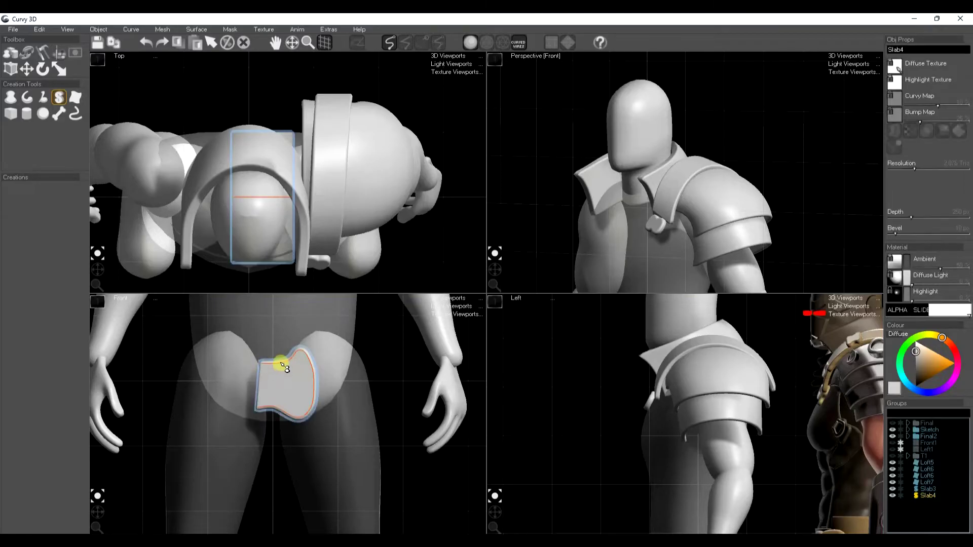
key("s")
key("s")
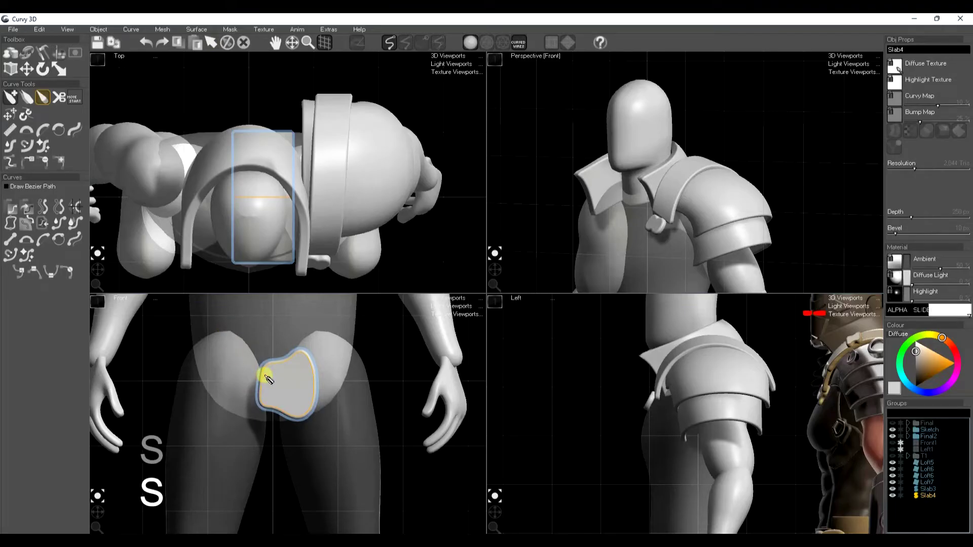
Mirror the new slab's curve with Mirror Y (Up/Down).
left_click(132, 30)
mouse_move(146, 186)
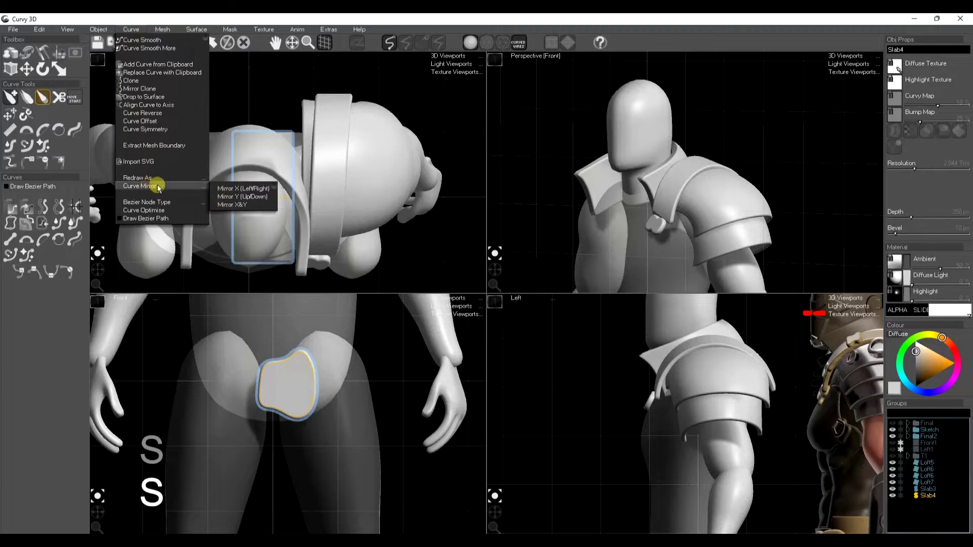
left_click(227, 201)
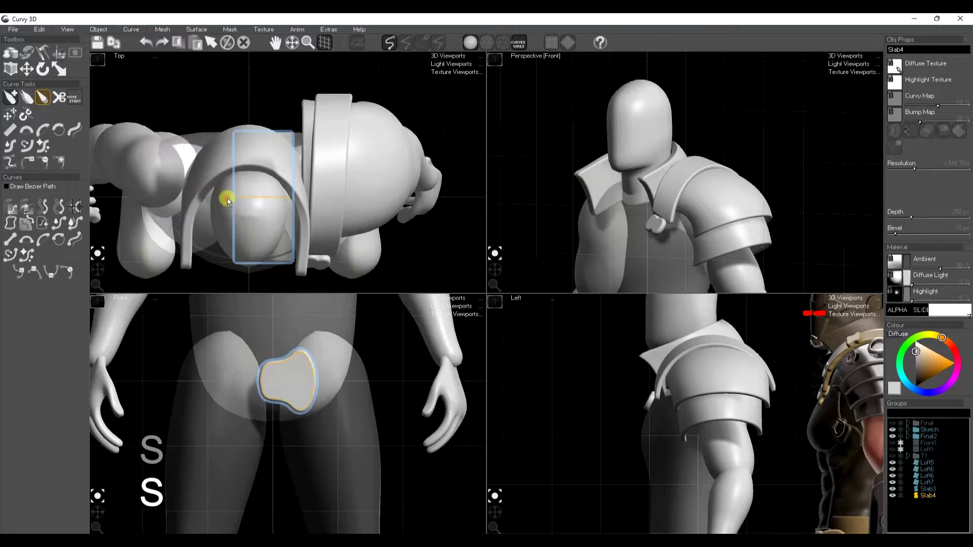
Draw symmetrical inner edges that cut an open, tapered slot into the slab's wide side, forming a buckle outline.
key("t")
left_click(266, 374)
left_click_drag(271, 375, 320, 370)
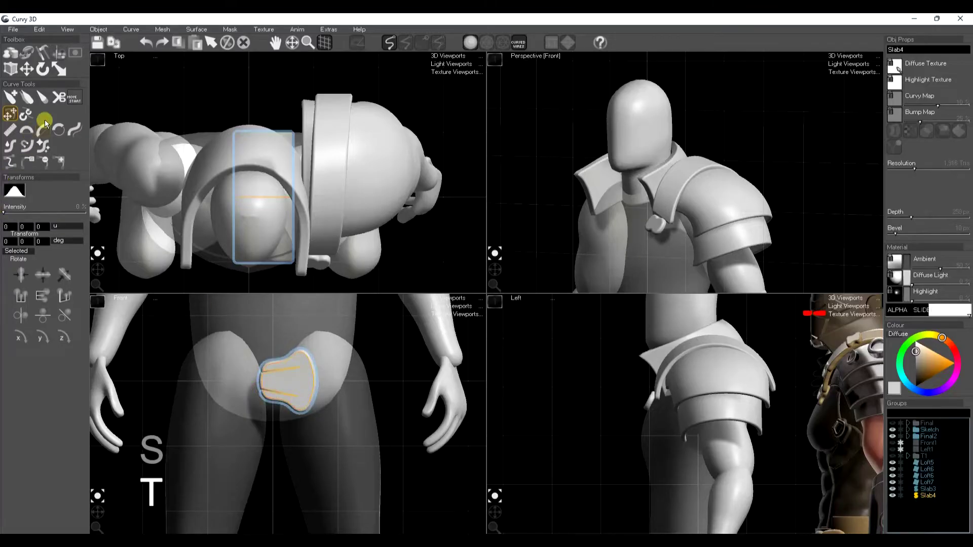
left_click(59, 130)
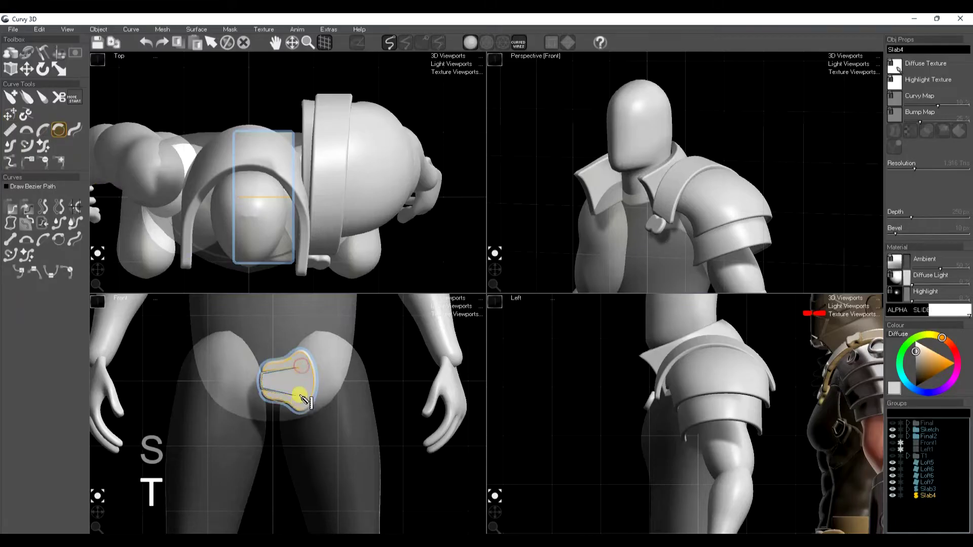
left_click_drag(301, 395, 262, 457)
Scale the buckle slab down and move it up in front of the chest.
key("space")
key("e")
key("r")
key("w")
left_click_drag(721, 505, 651, 435)
Thin the buckle to a depth of 12 px, rotate its open end upward and place it over the link.
left_click_drag(910, 219, 895, 219)
key("e")
left_click_drag(677, 438, 655, 400)
scroll(290, 353, "up", 5)
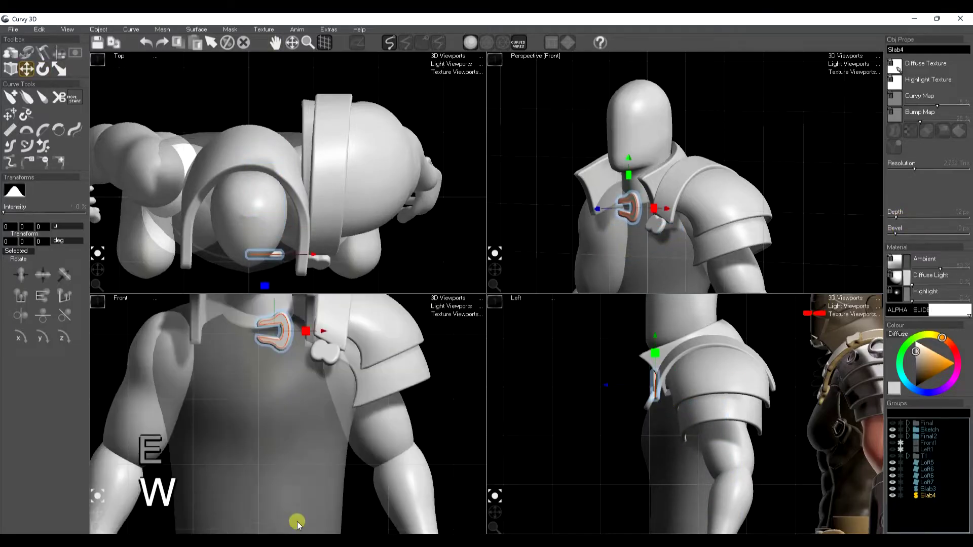
key("e")
left_click_drag(289, 347, 315, 382)
key("w")
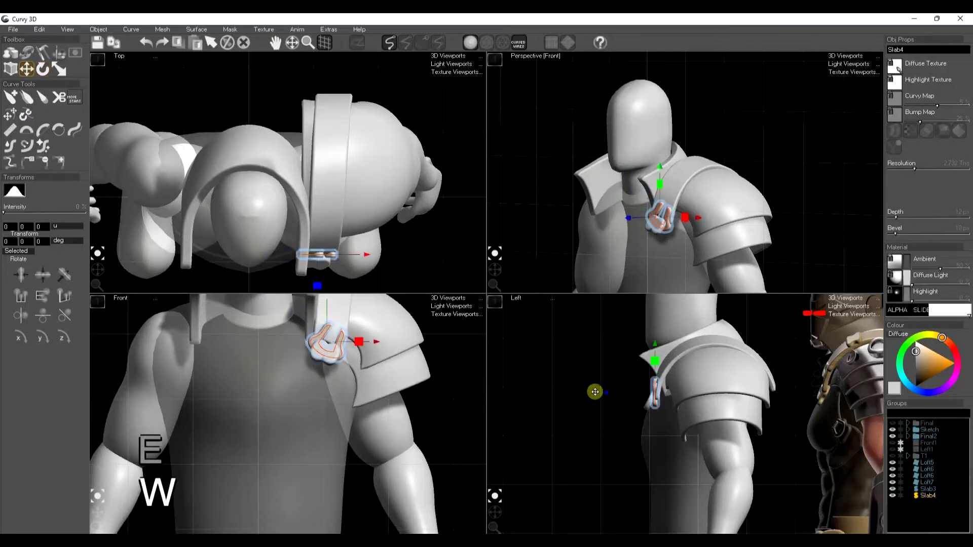
Tilt the buckle in the side view to match the link's slope and refine its scale and position.
key("e")
left_click_drag(661, 387, 636, 387)
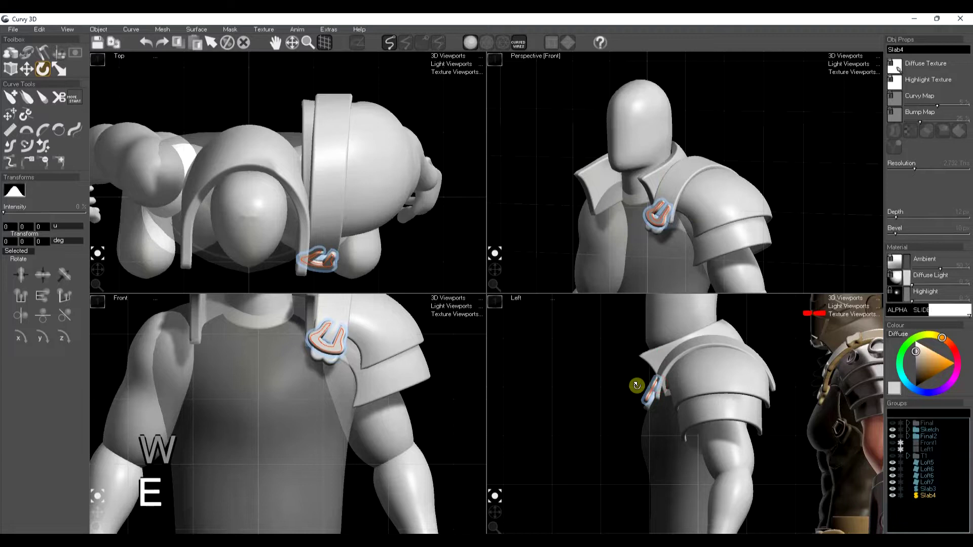
left_click_drag(332, 355, 306, 349)
key("w")
key("r")
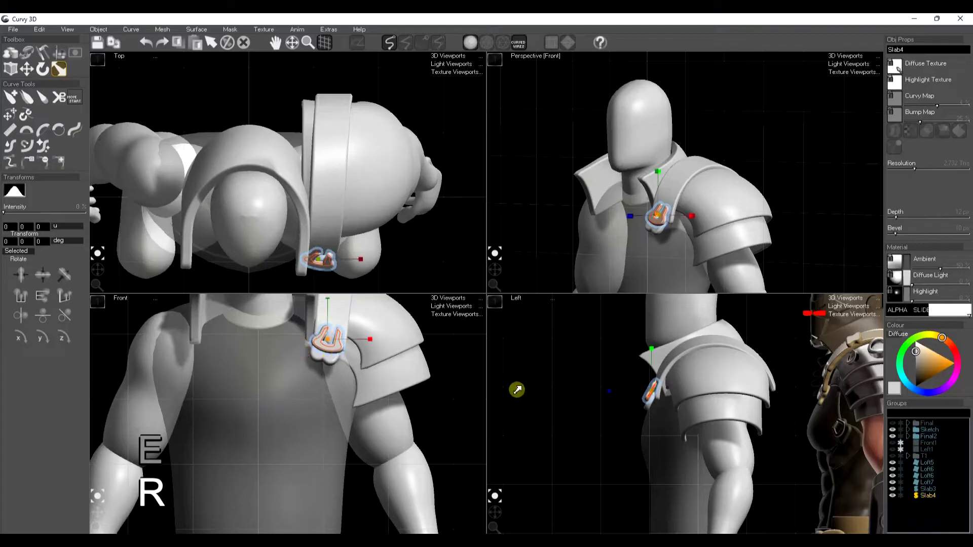
key("e")
left_click_drag(326, 255, 326, 256)
key("space")
Reduce the buckle's depth and bevel to make it a thinner plate with finer edges.
scroll(640, 218, "up", 5)
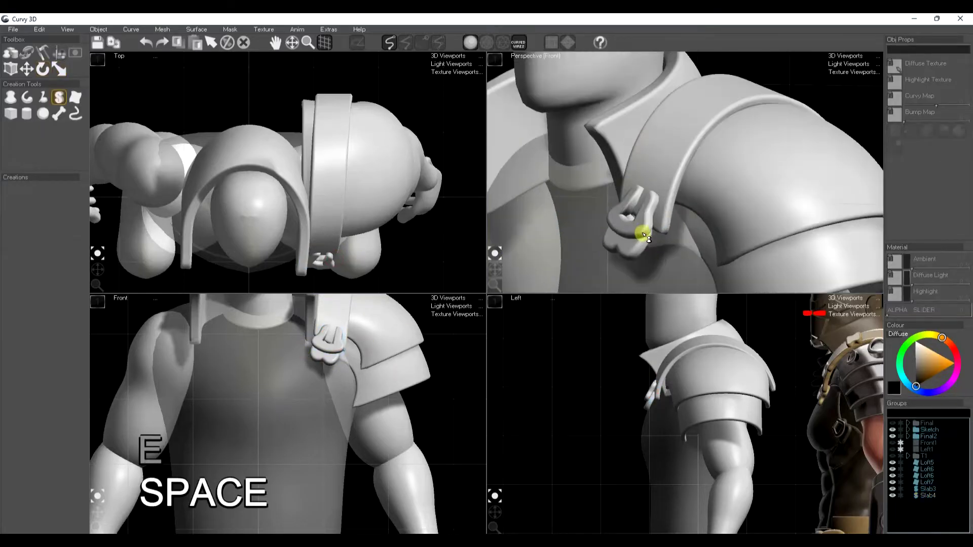
left_click(636, 230)
left_click_drag(894, 236, 893, 221)
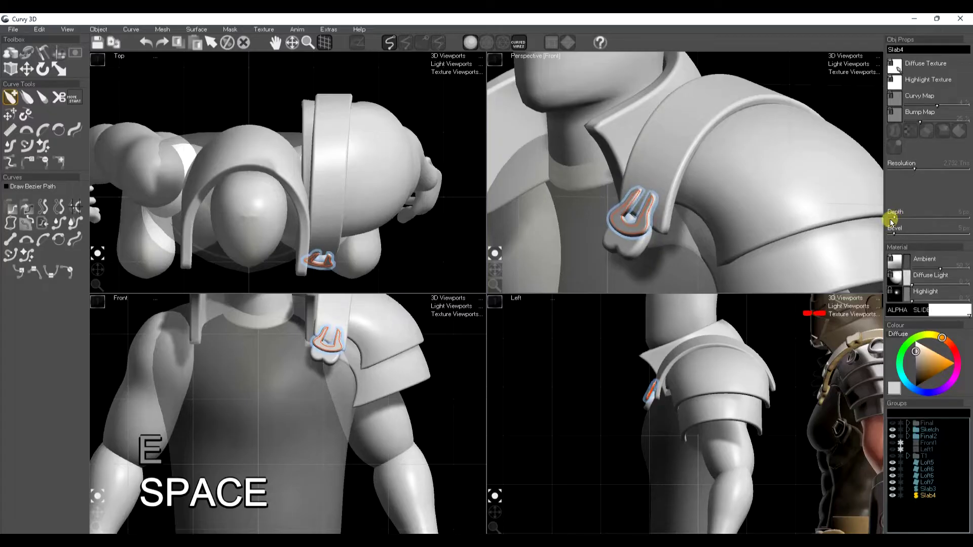
key("space")
Create a small cylinder at the buckle's open end and move it forward in line with the buckle.
left_click(28, 116)
middle_click_drag(398, 410, 380, 459)
scroll(301, 364, "up", 3)
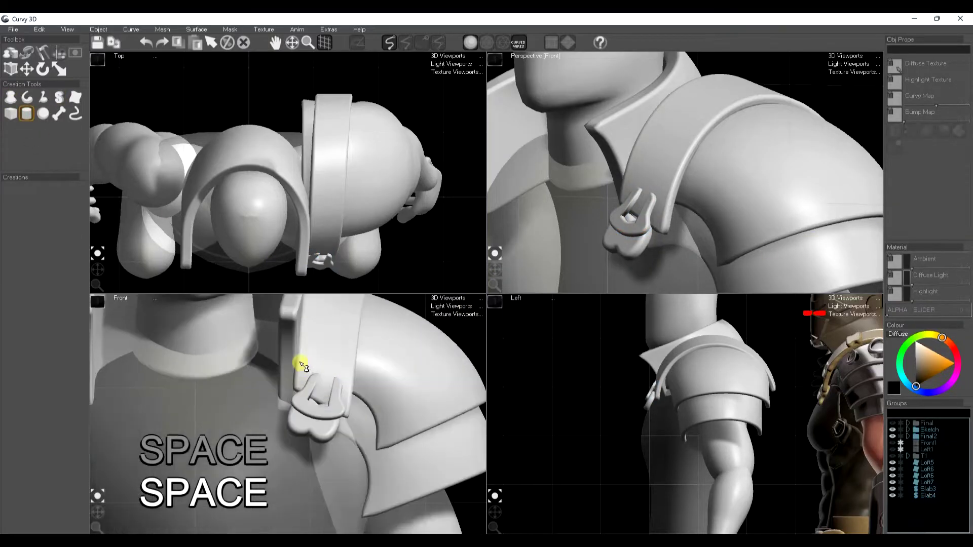
left_click(330, 385)
key("w")
left_click_drag(706, 387, 664, 385)
Adjust the cylinder's dimensions and rotate it to form a crossbar between the buckle's two prongs.
left_click_drag(896, 186, 893, 234)
scroll(644, 393, "up", 5)
key("e")
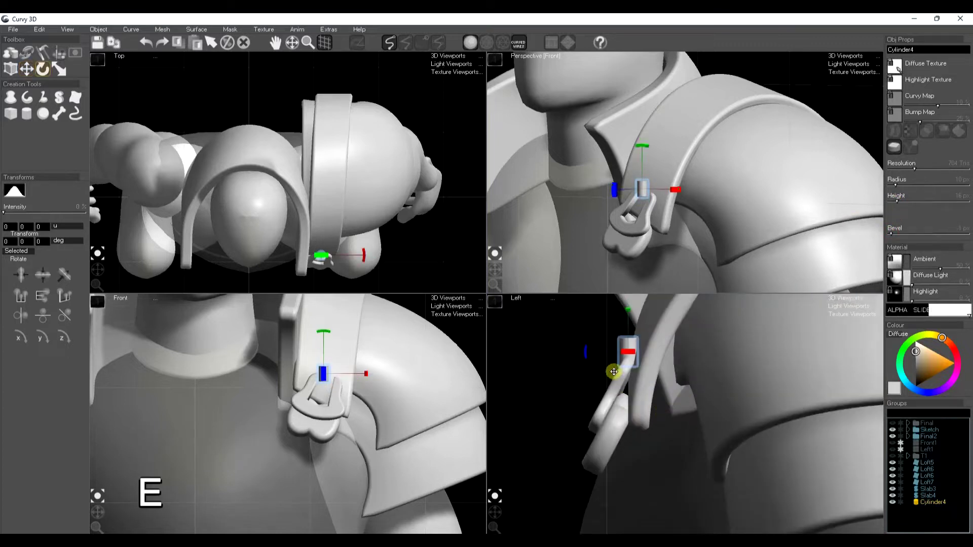
scroll(299, 421, "up", 3)
mouse_move(341, 374)
left_mouse_down()
mouse_move(326, 384)
mouse_move(336, 373)
mouse_move(327, 407)
mouse_move(332, 390)
left_mouse_up()
key("w")
key("space")
Turn off transparency for the torso.
scroll(610, 193, "down", 3)
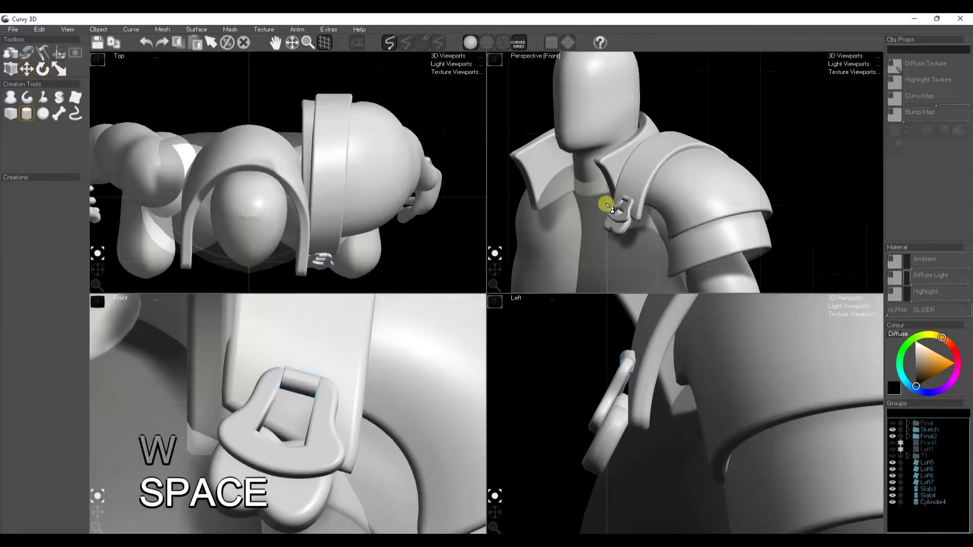
scroll(628, 218, "down", 3)
scroll(625, 274, "up", 2)
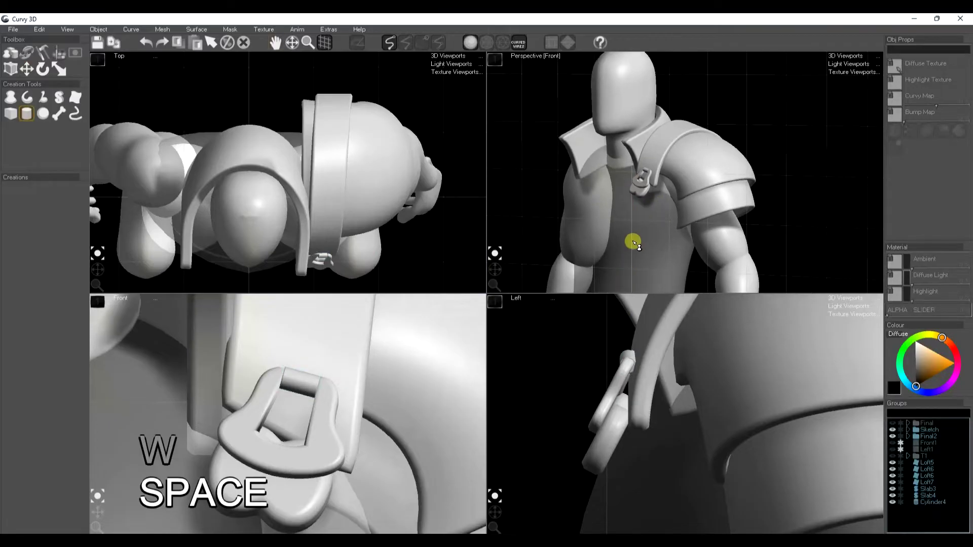
middle_click_drag(635, 243, 659, 243)
left_click(684, 251)
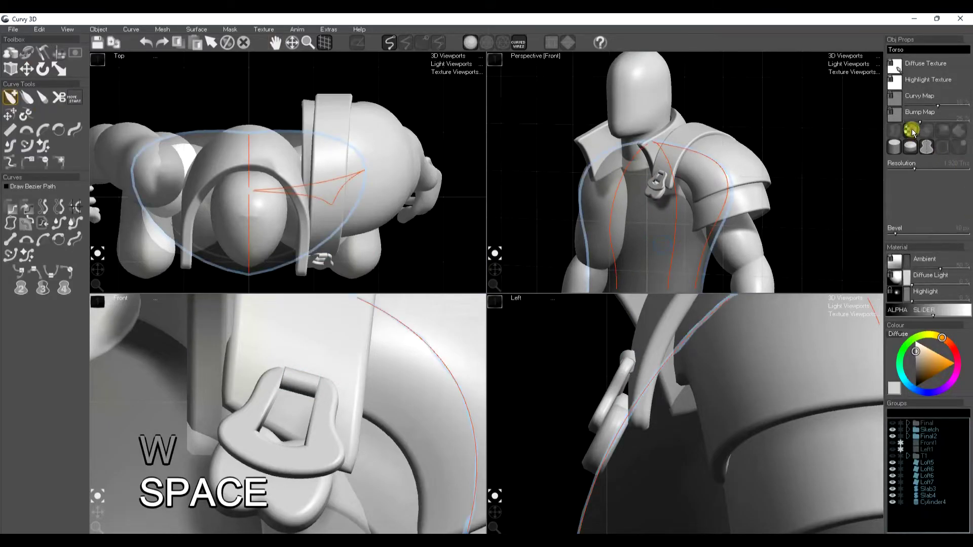
left_click(912, 131)
key("space")
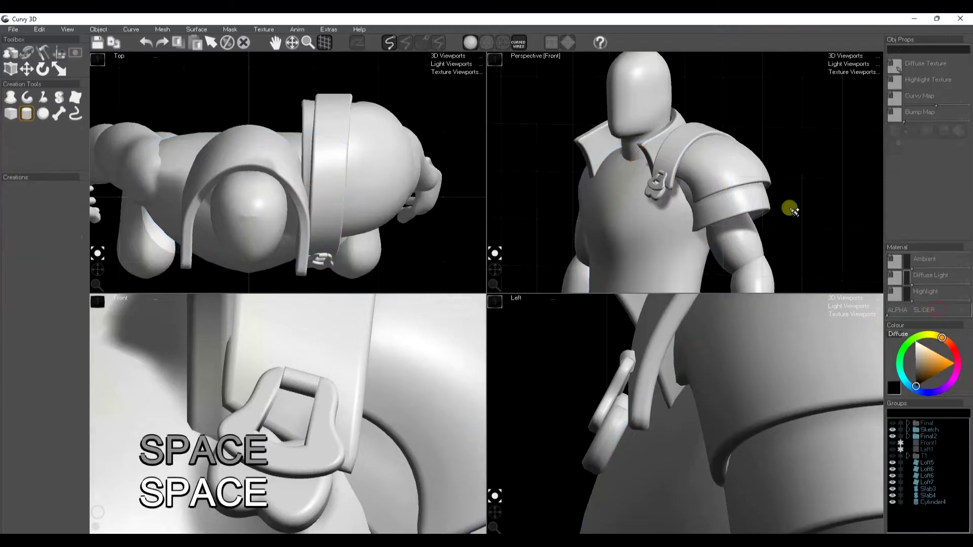
Load Metal1.BMP from the Curvy3D highlights folder as the upper shoulder plate's diffuse light map.
left_click(732, 172)
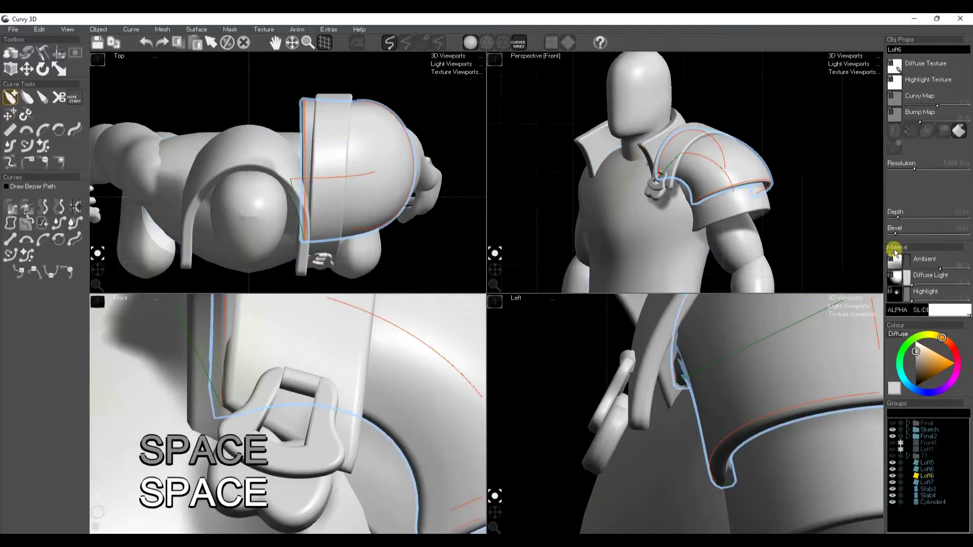
left_click(901, 282)
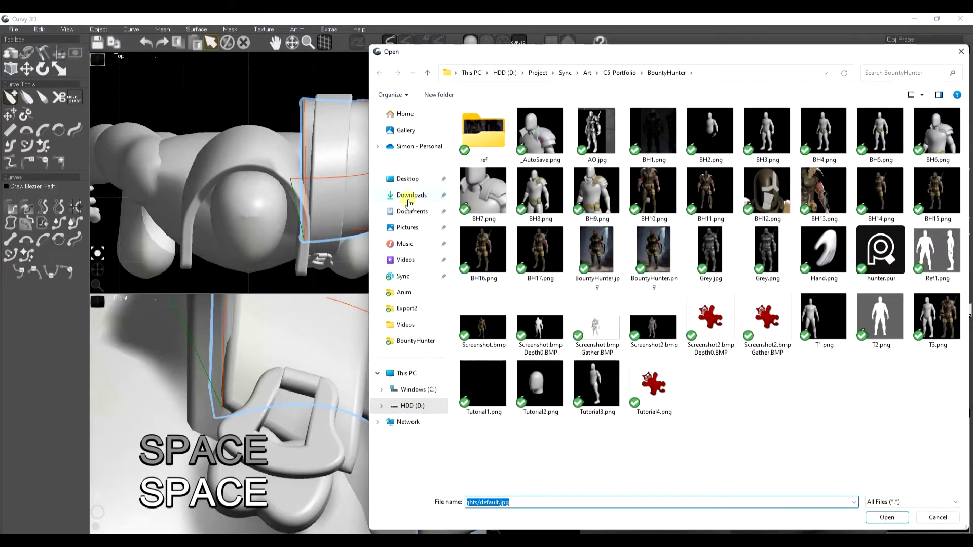
left_click(412, 212)
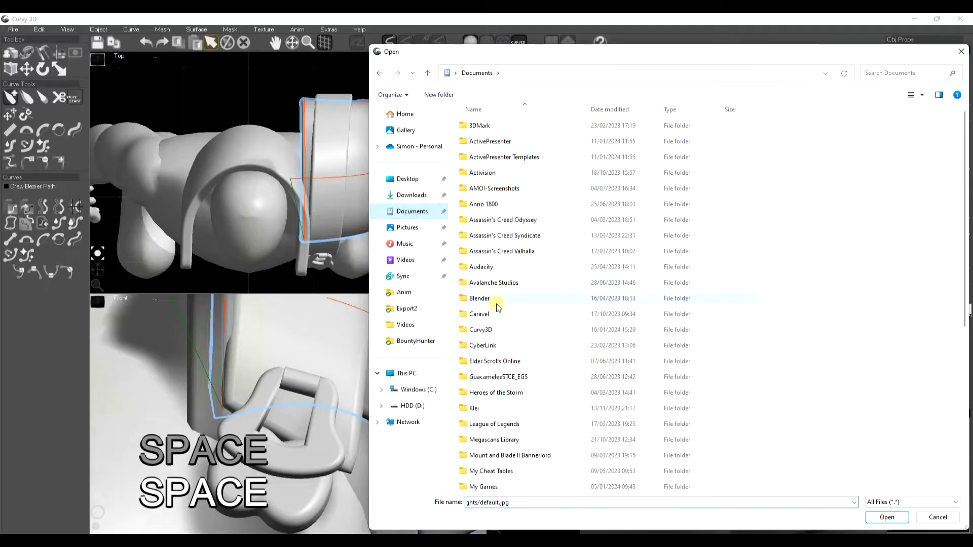
double_click(487, 330)
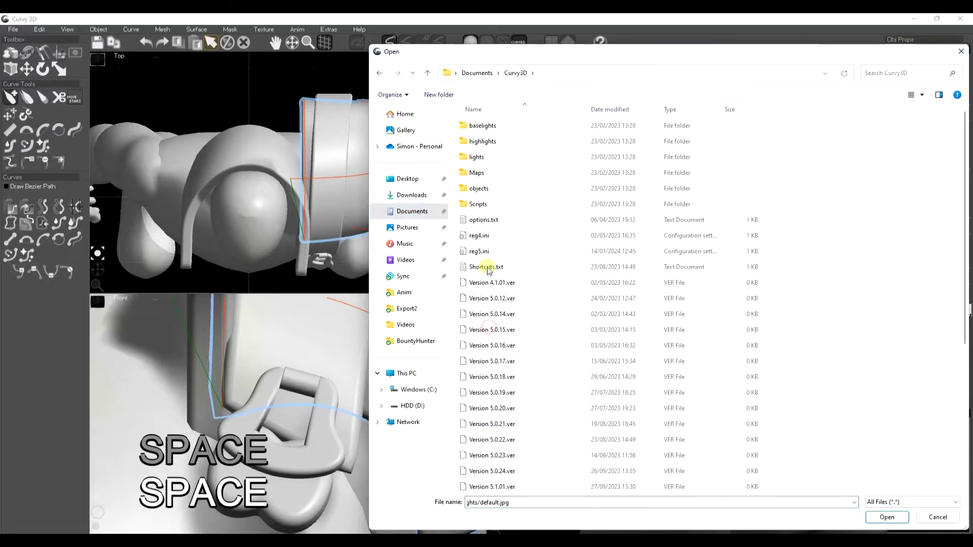
double_click(474, 157)
left_click(516, 75)
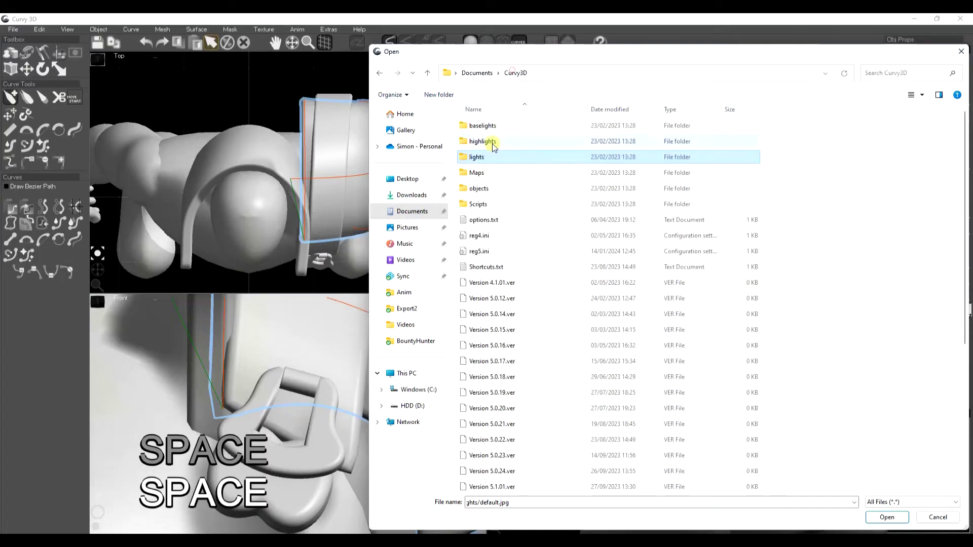
double_click(489, 139)
left_click(765, 146)
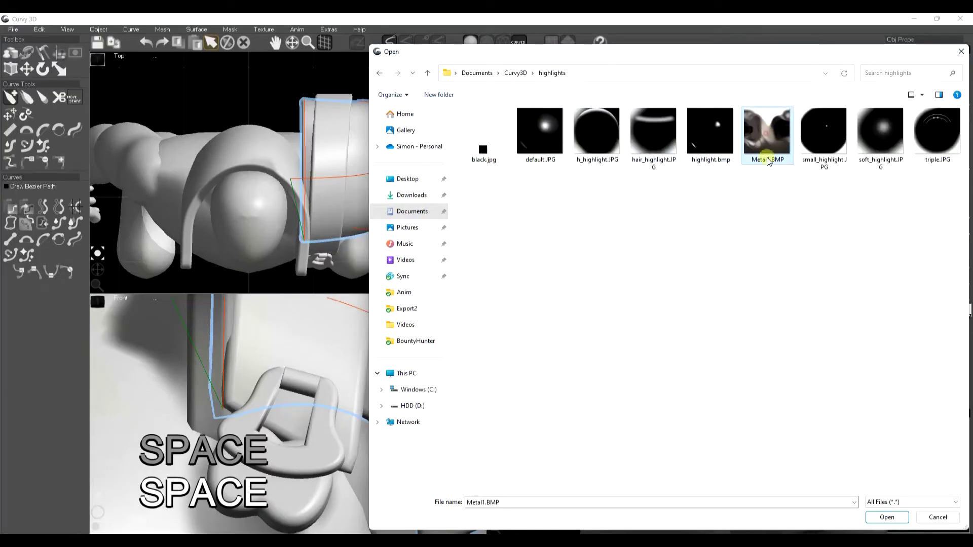
left_click(887, 517)
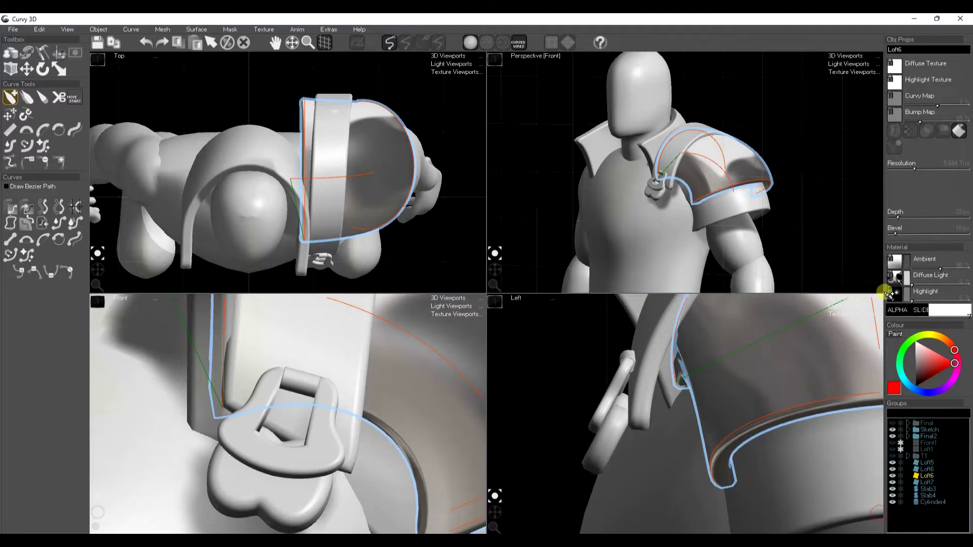
Set the shoulder plate's ambient colour to black and load h_highlight.JPG as its highlight map.
left_click(906, 262)
left_click(915, 386)
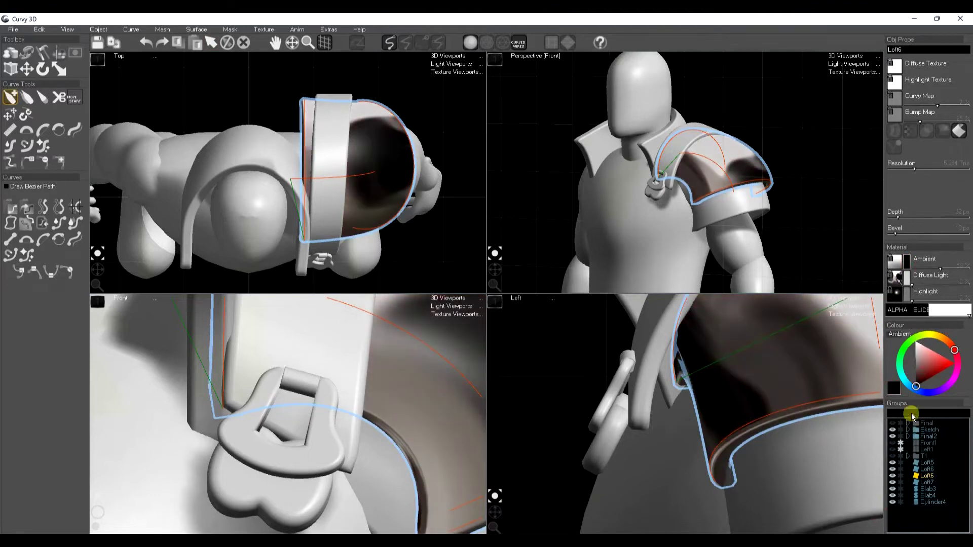
left_click(895, 294)
left_click(597, 131)
left_click(884, 518)
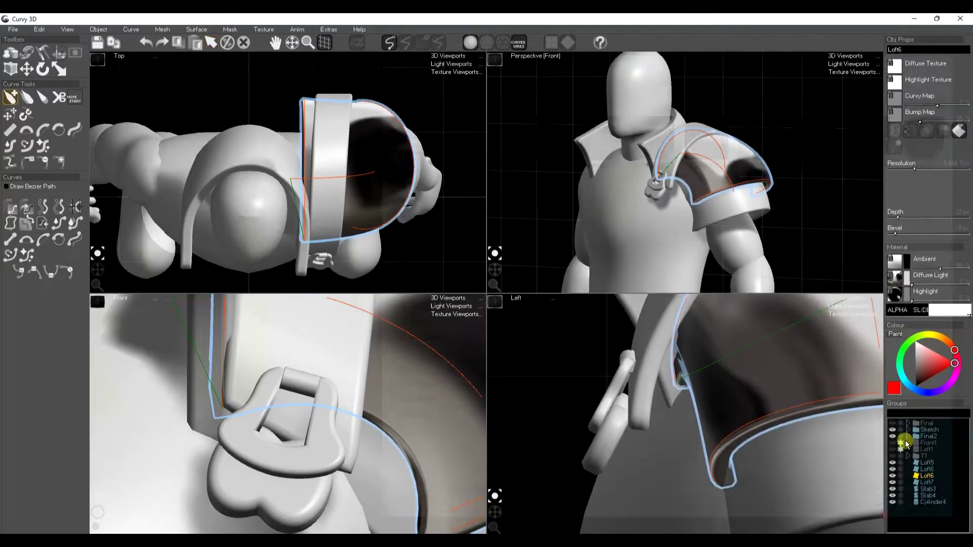
Set the shoulder plate's diffuse light colour to a neutral mid grey.
left_click(906, 279)
left_click(921, 362)
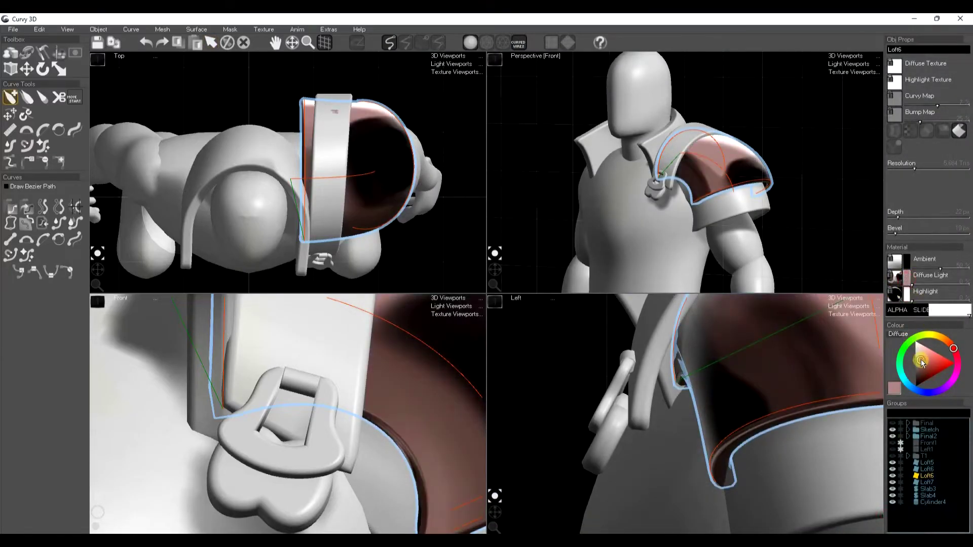
left_click_drag(907, 360, 915, 386)
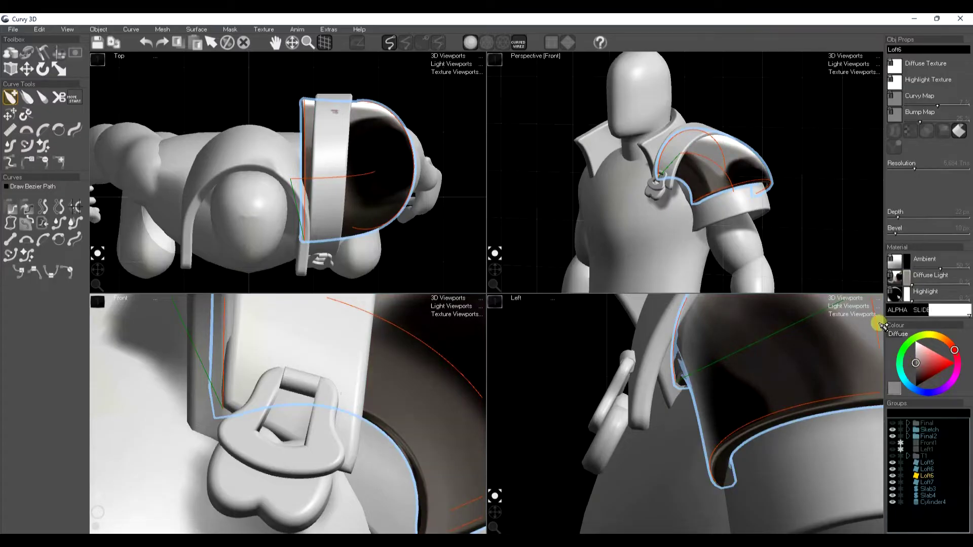
Copy the upper shoulder plate's metal material onto the lower shoulder plate.
key("ctrl+c")
key("space")
left_click(754, 211)
key("ctrl+f")
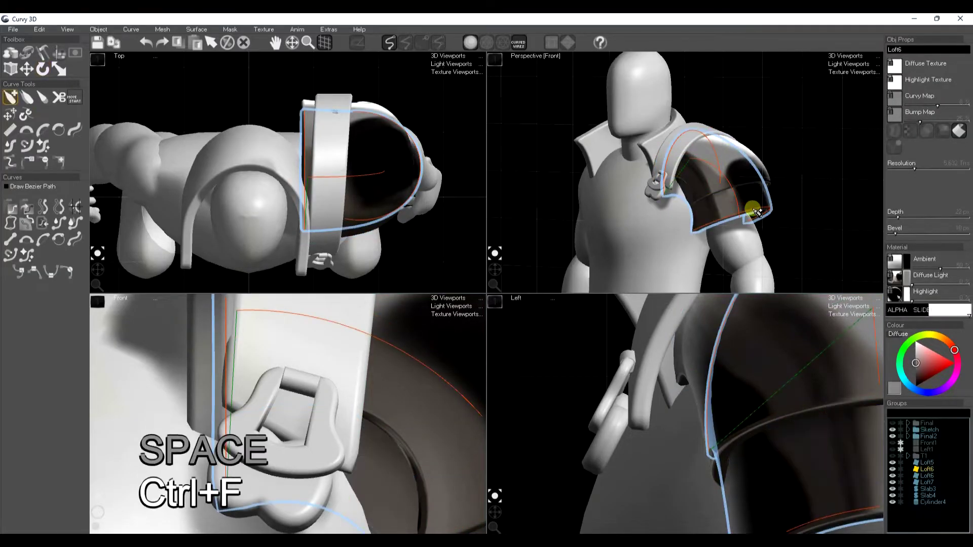
key("space")
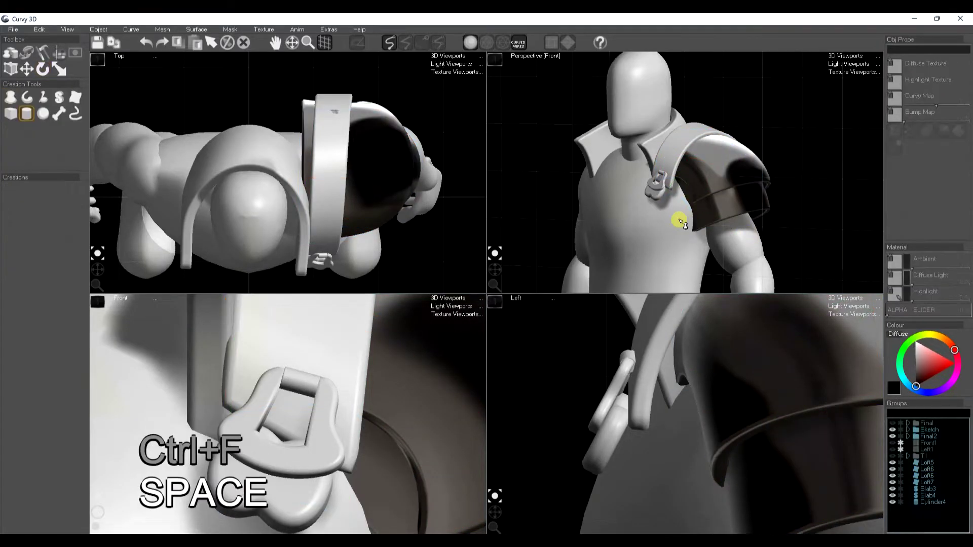
Apply the copied metal material to the strap buckle's frame and its cross pin.
left_click(659, 187)
key("ctrl+f")
key("space")
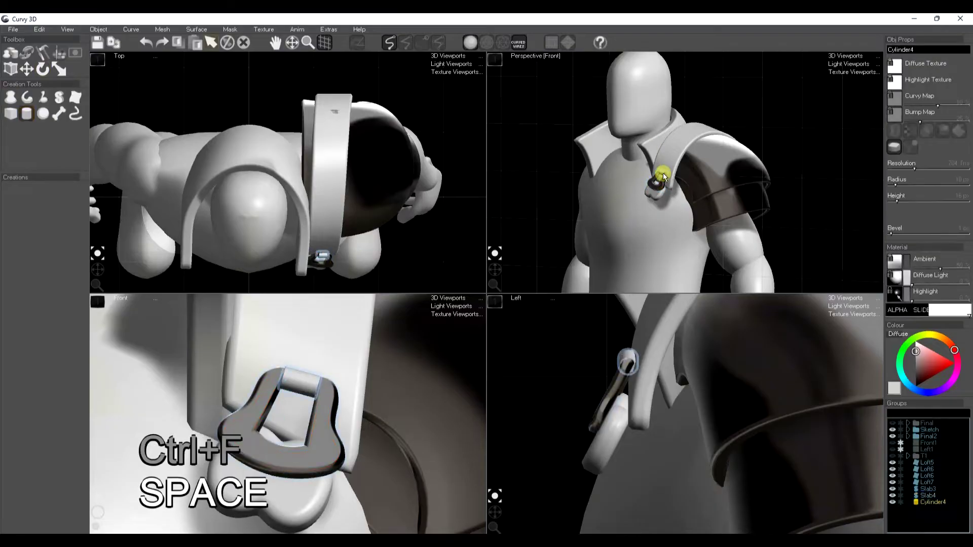
key("ctrl+f")
key("space")
Set the shoulder strap's diffuse light colour to a muted yellowish tan.
left_click(671, 161)
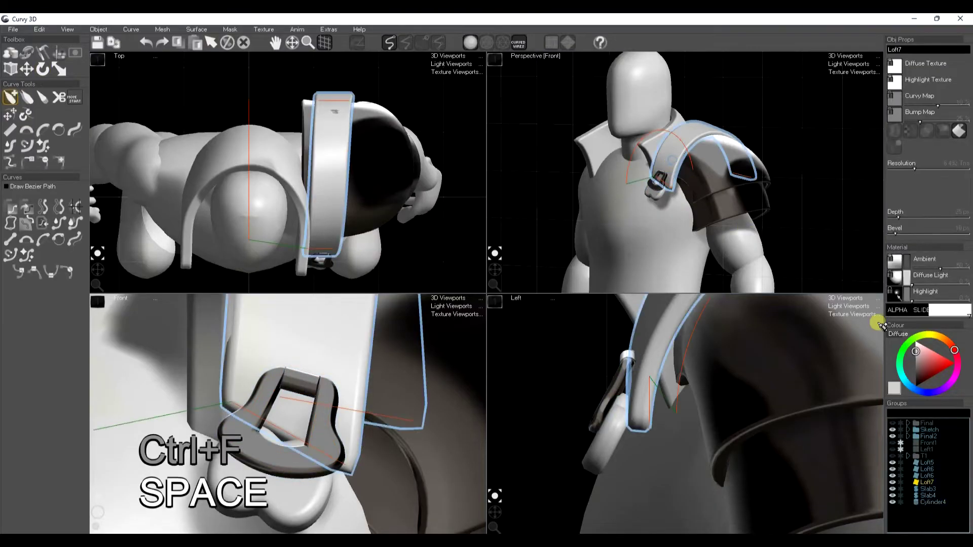
left_click(930, 351)
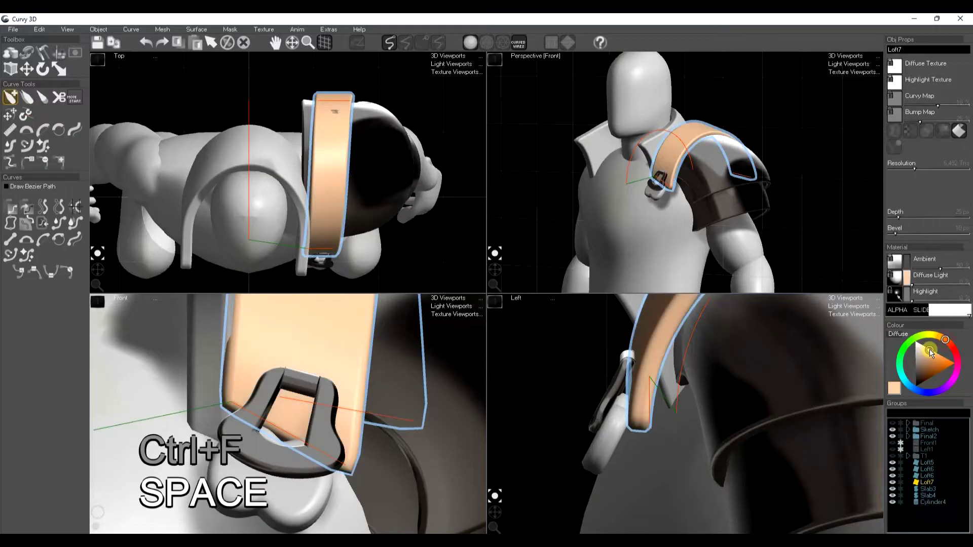
left_click(923, 356)
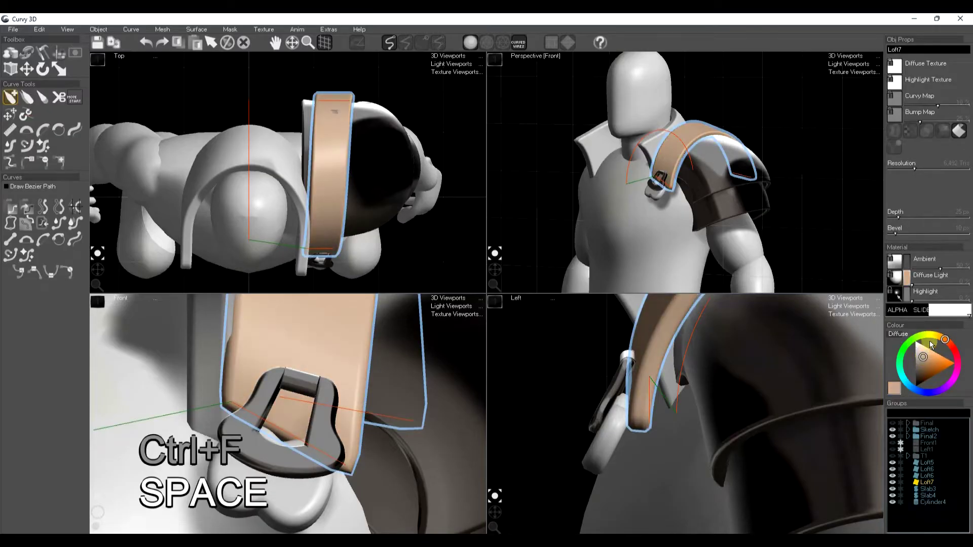
left_click(937, 336)
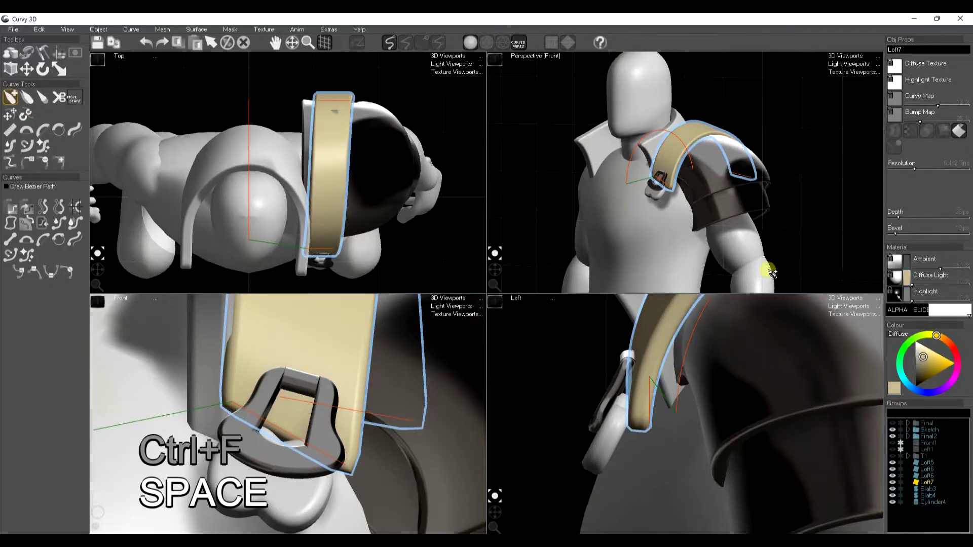
key("space")
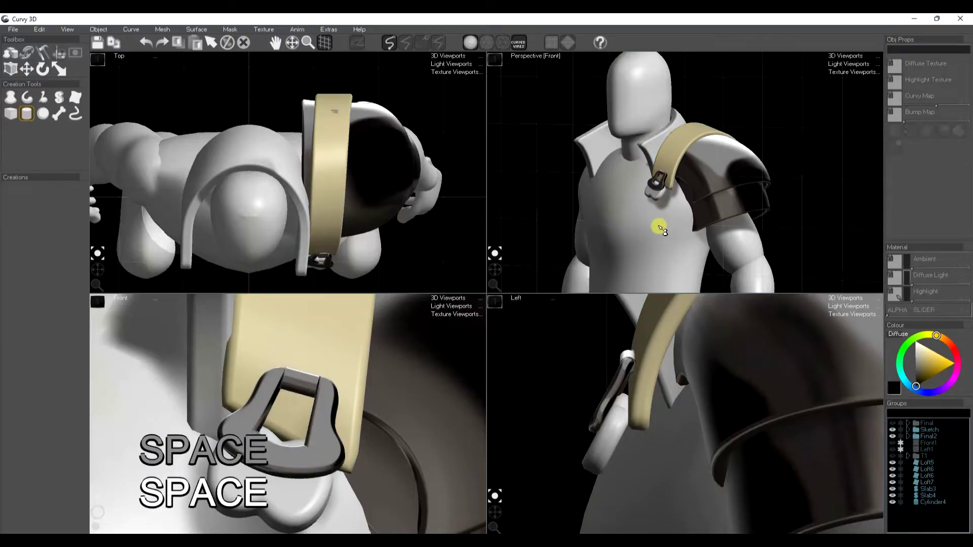
Load soft_highlight.JPG from the Curvy3D highlights folder as the torso's highlight map.
left_click(660, 228)
left_click(892, 294)
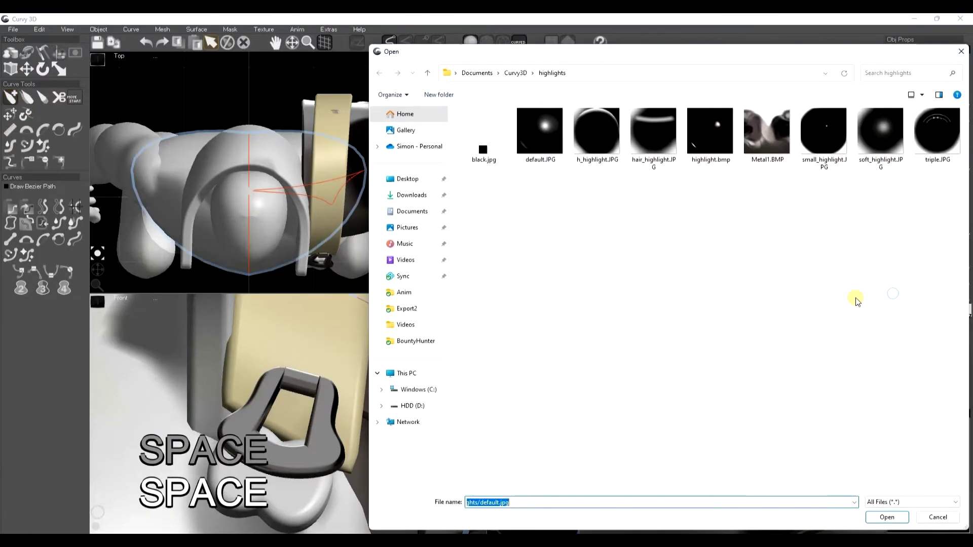
left_click(881, 133)
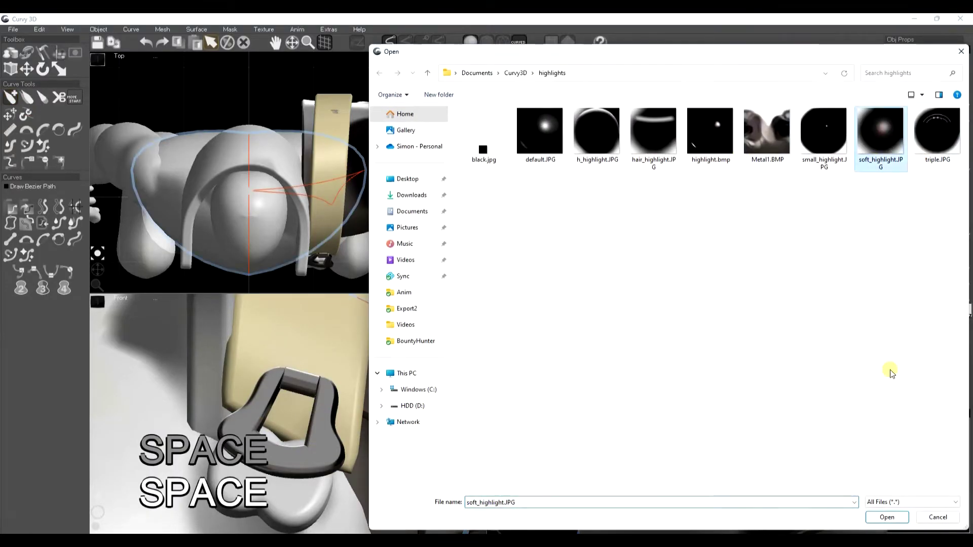
left_click(899, 520)
Set the torso's diffuse light colour to mid grey and its ambient colour to black.
left_click(907, 282)
mouse_move(918, 378)
left_mouse_down()
mouse_move(915, 366)
mouse_move(905, 402)
left_mouse_up()
left_click(907, 265)
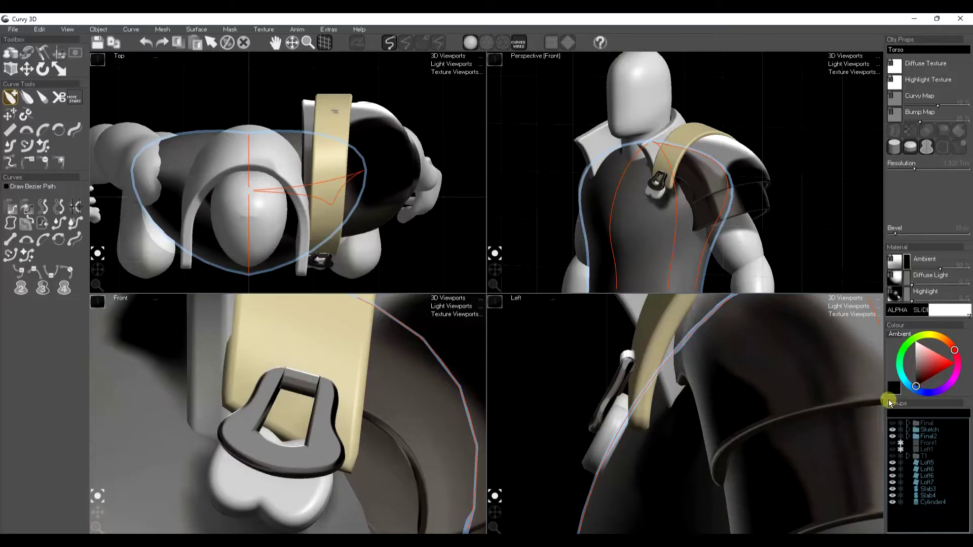
Copy the torso's material onto the rounded piece below the strap buckle.
key("ctrl+c")
key("space")
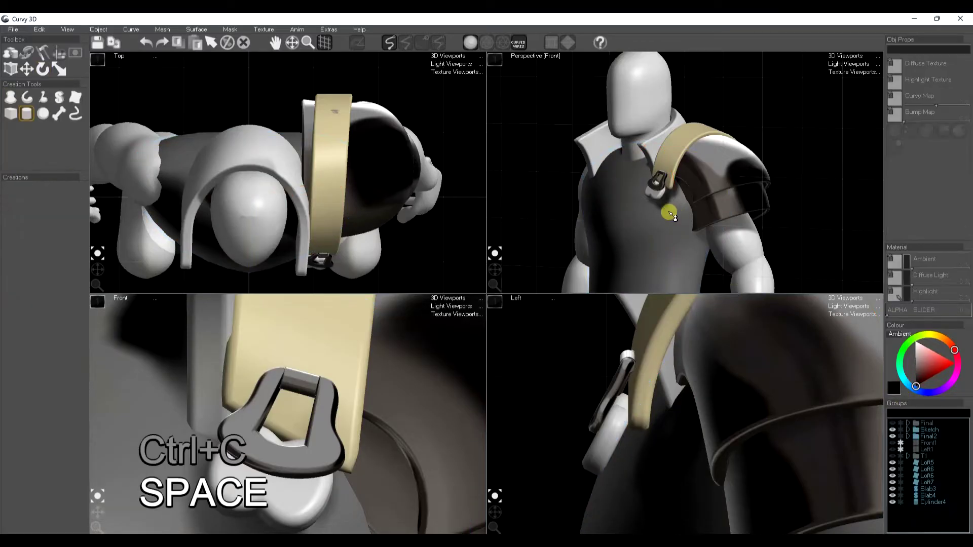
left_click(657, 195)
key("ctrl+f")
key("space")
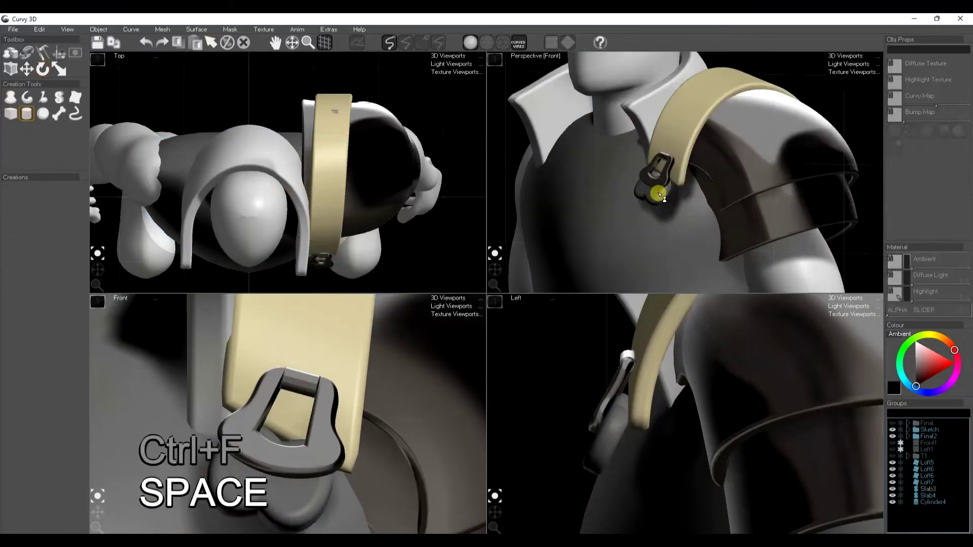
Rotate and move the rounded piece below the buckle so it lies against the chest behind the buckle frame.
left_click(663, 199)
key("r")
key("e")
left_click_drag(669, 187, 694, 221)
key("w")
key("space")
scroll(695, 224, "down", 5)
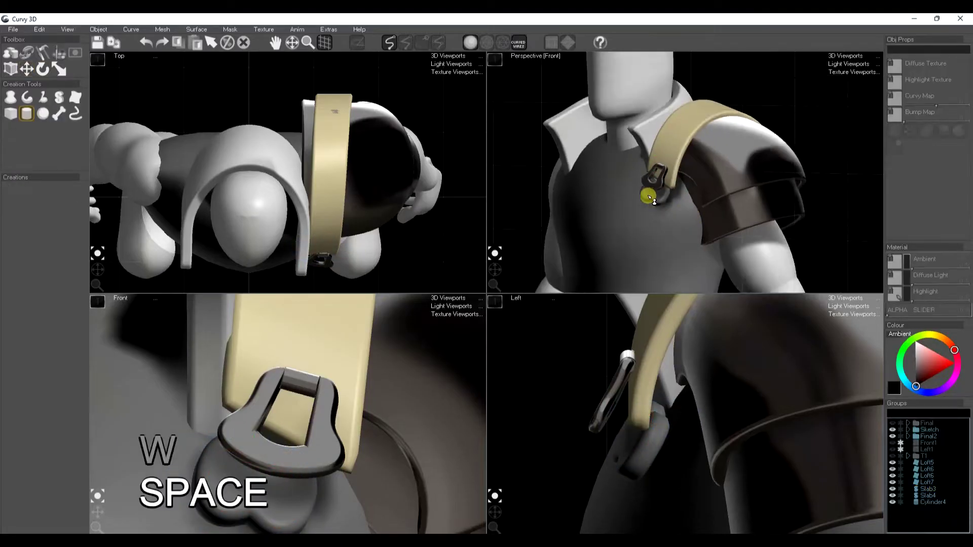
scroll(385, 410, "down", 5)
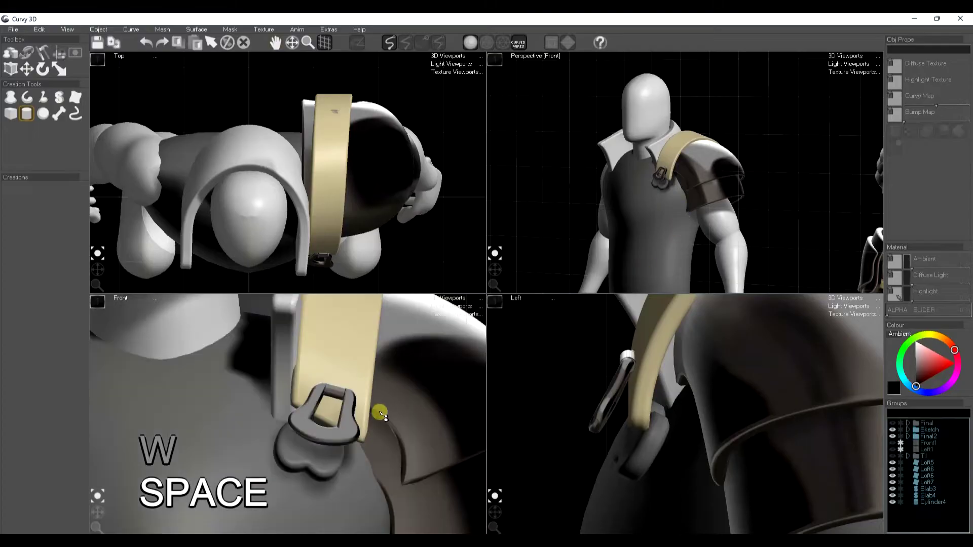
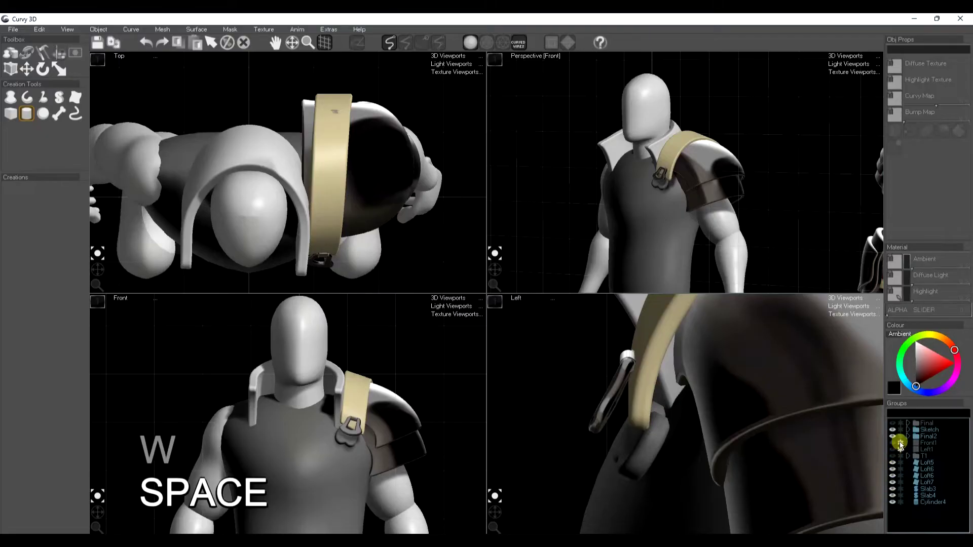
Duplicate the upper shoulder plate, then move and rotate the copy inward to form another layer above the original.
left_click_drag(714, 148, 670, 215)
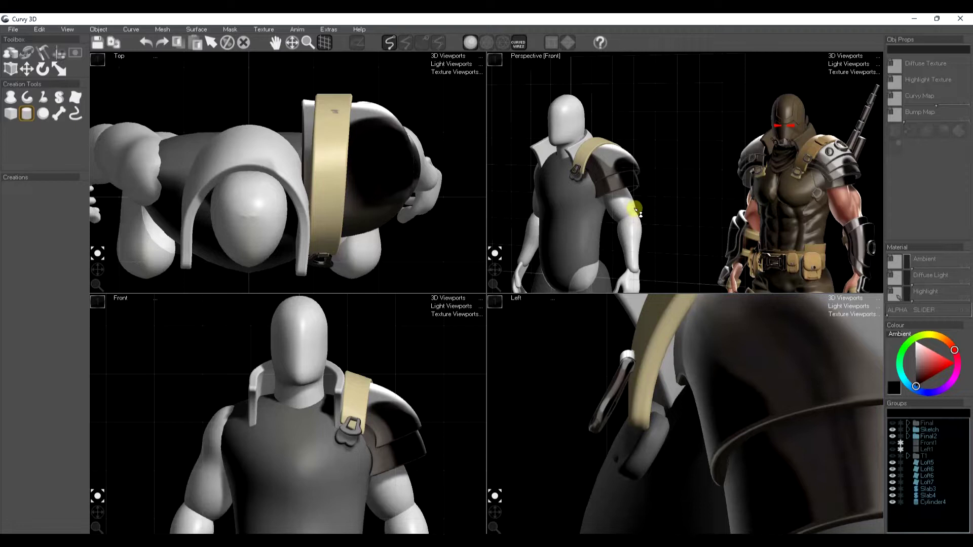
scroll(604, 164, "up", 3)
left_click(637, 186)
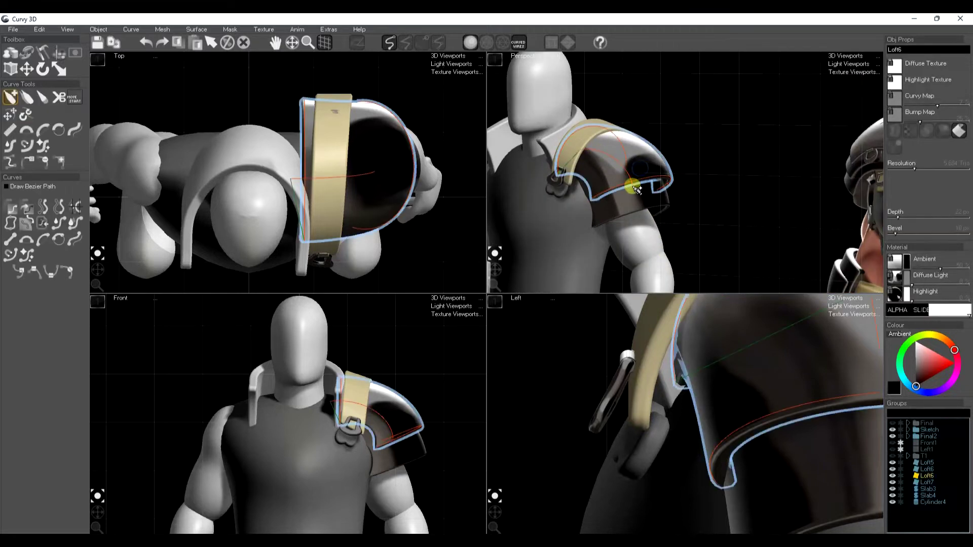
key("ctrl+d")
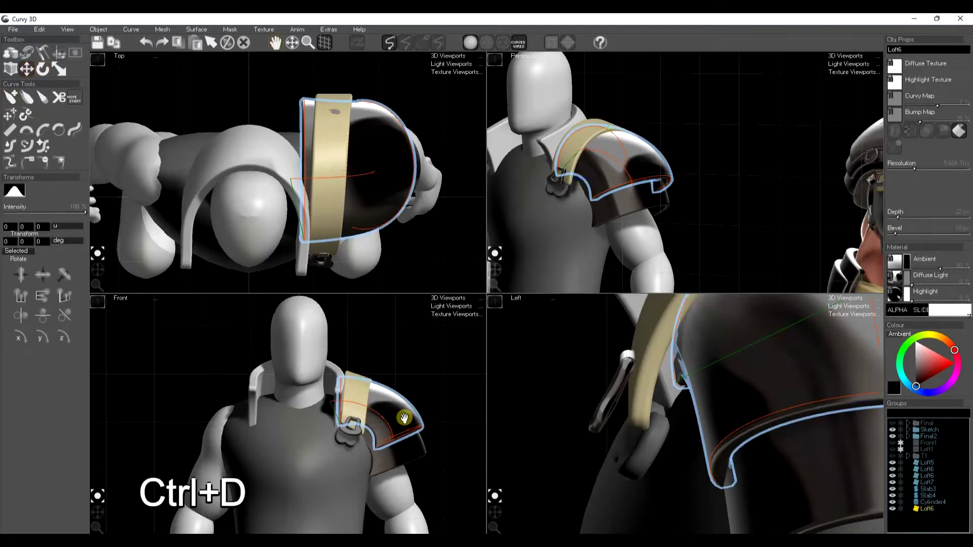
left_click_drag(401, 422, 373, 427)
key("e")
key("w")
key("e")
key("w")
key("e")
Trim the outer end of the duplicated plate's profile curve with the curve cut tool.
left_click(56, 95)
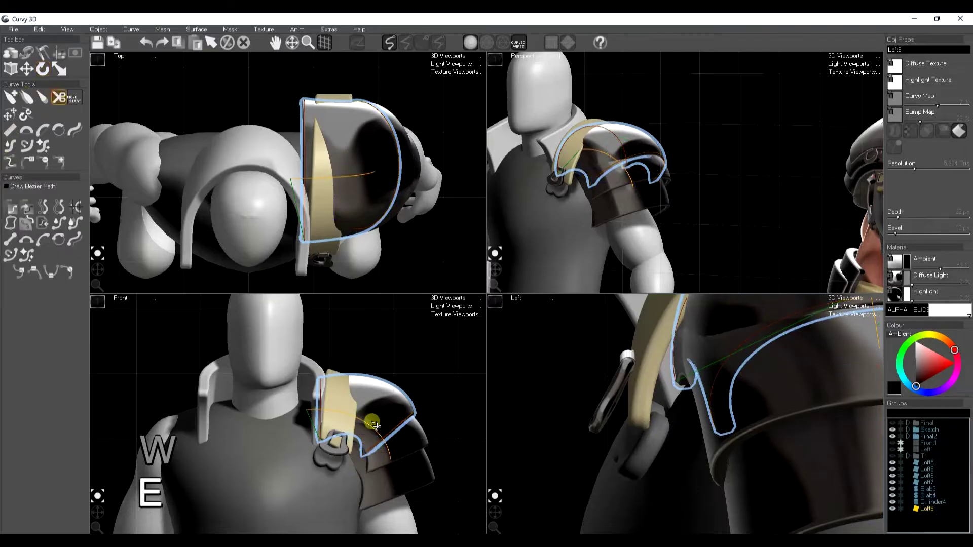
left_click(386, 442)
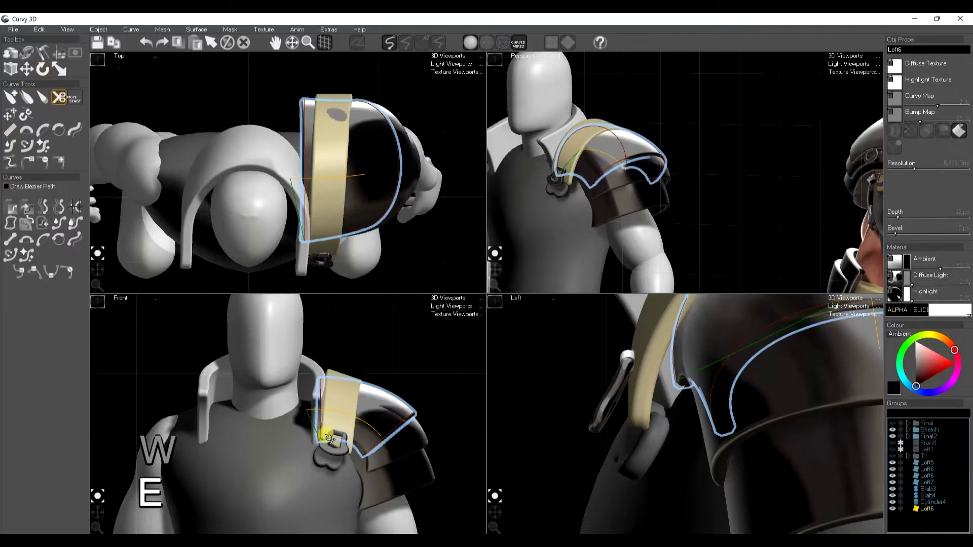
Shift the inner edge of the top shoulder plate outward beneath the strap and stretch it front to back.
left_click(326, 416)
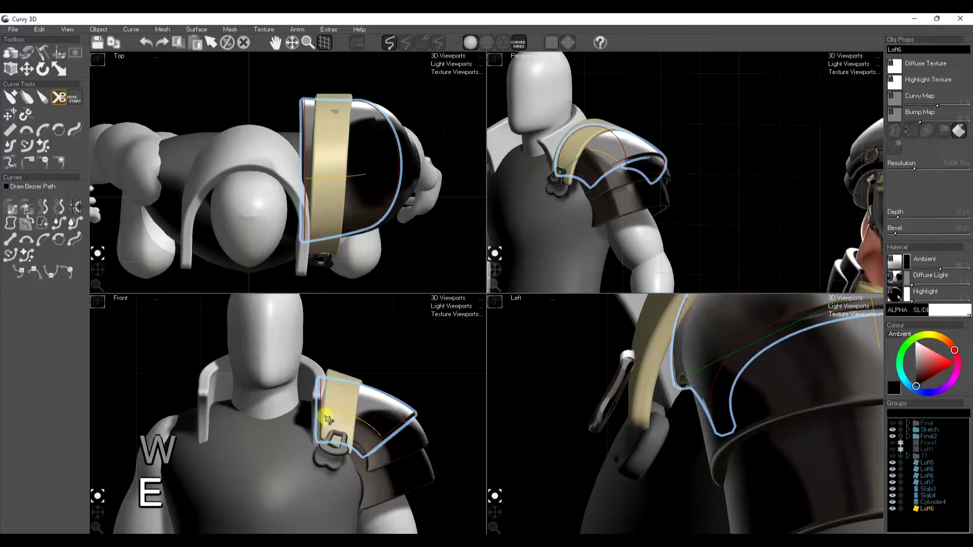
key("w")
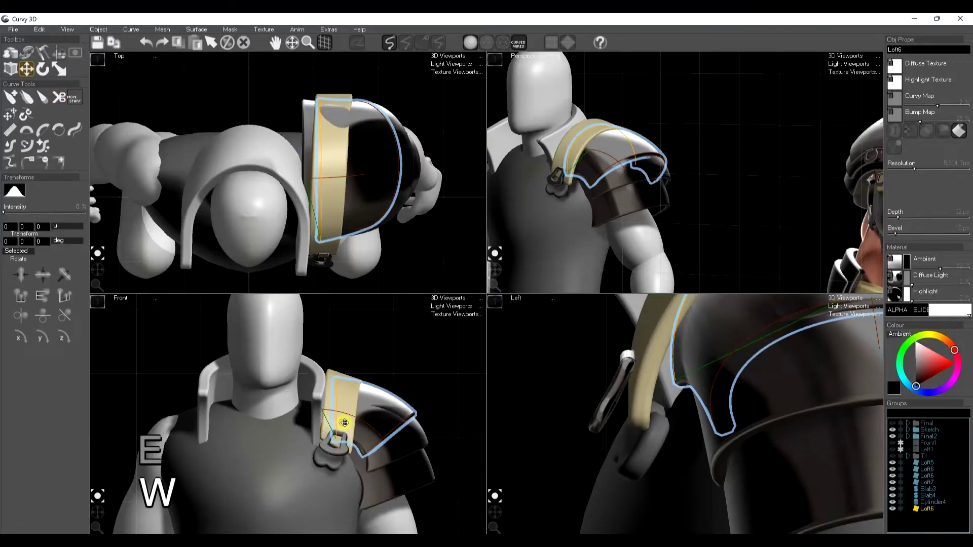
key("space")
key("r")
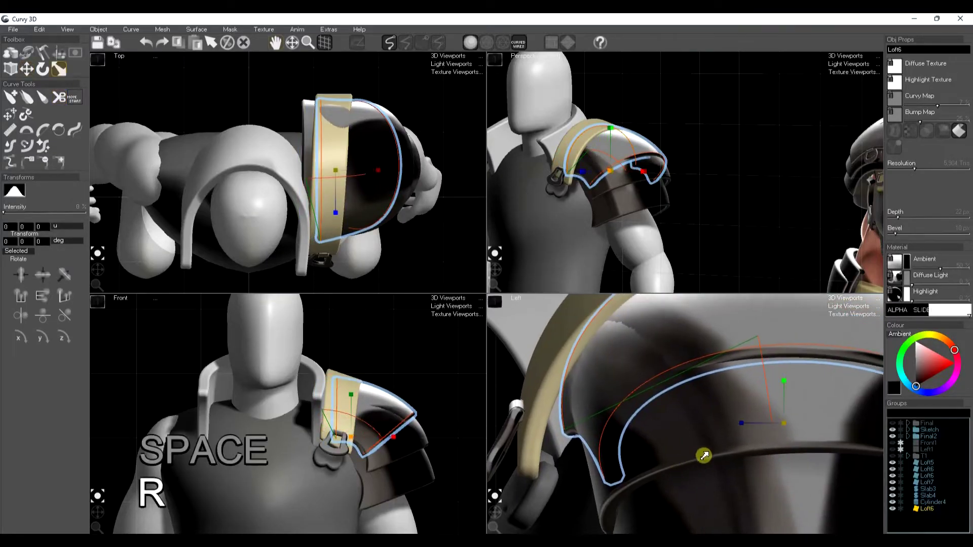
left_click_drag(746, 430, 746, 429)
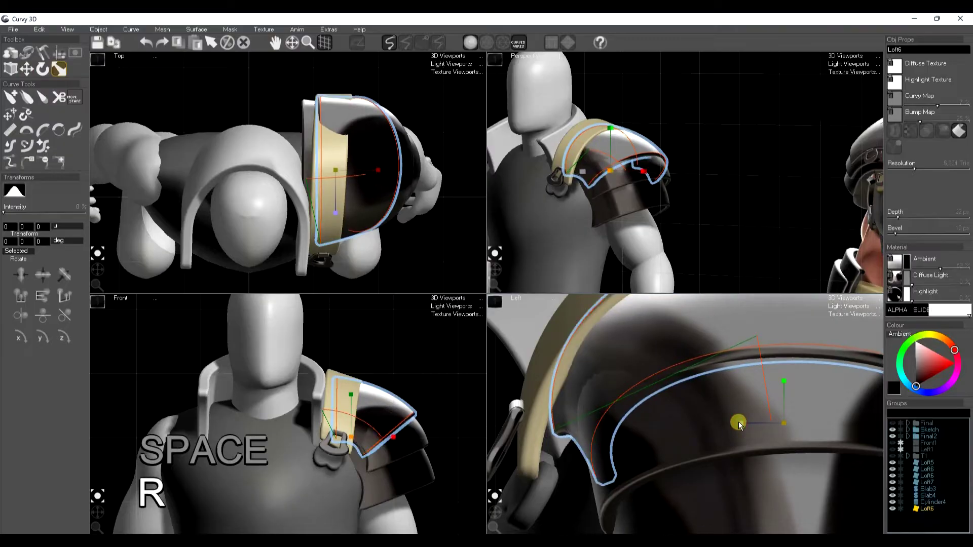
key("space")
Shift the outer edge curve of the top shoulder plate slightly forward and up to fit over the plate below.
left_click(626, 151)
left_click(613, 399)
key("r")
scroll(674, 449, "down", 4)
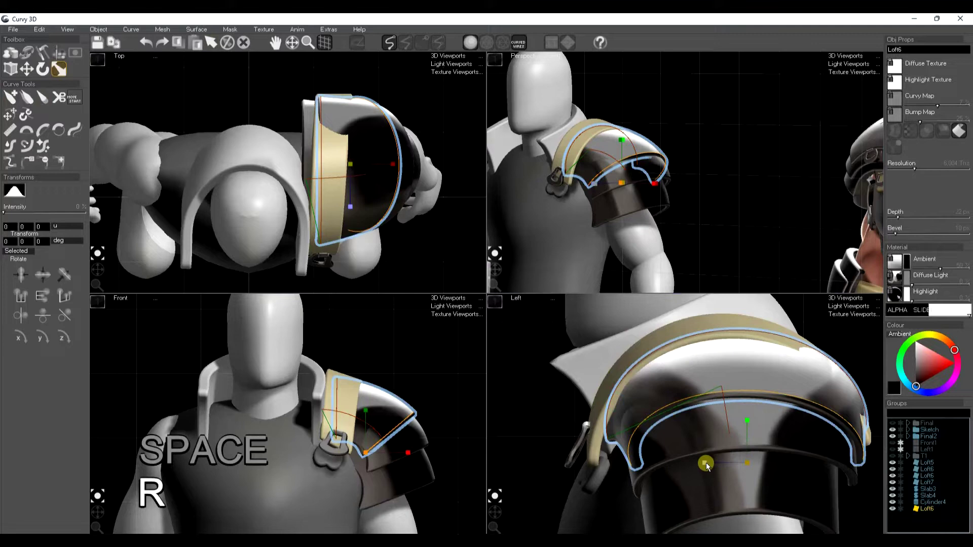
key("w")
left_click(712, 463)
key("ctrl+z")
left_click_drag(747, 484, 739, 481)
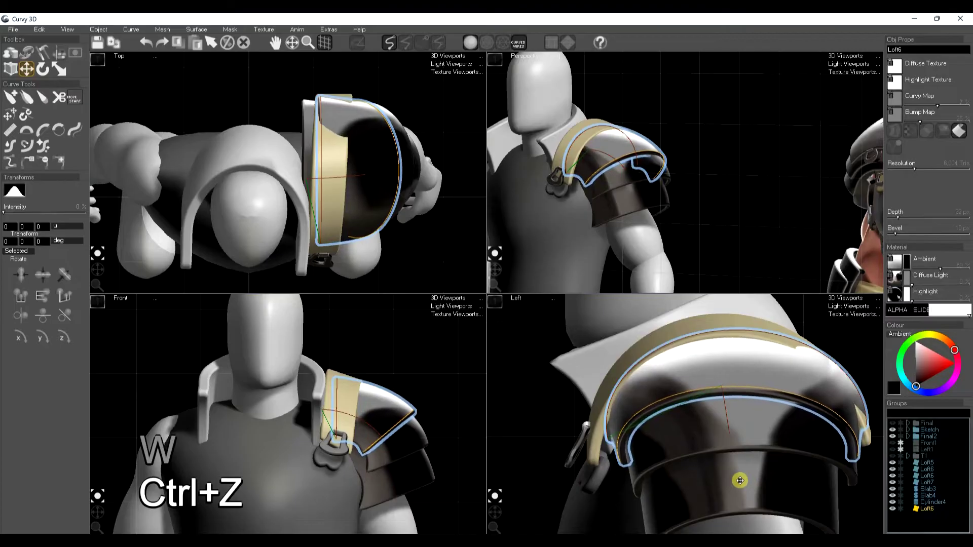
key("space")
key("space")
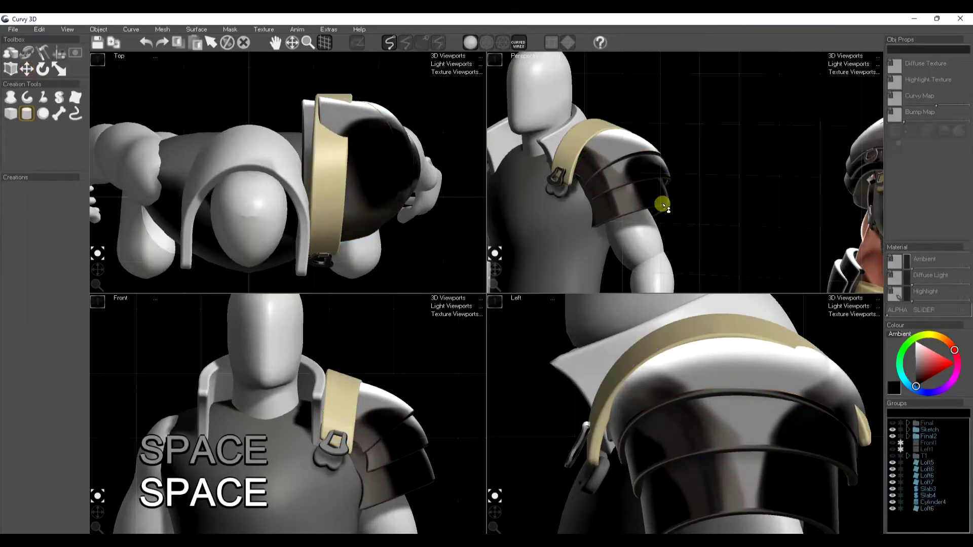
Copy the tan strap material from the reference figure and apply it to the shoulder strap.
right_click_drag(701, 239, 654, 221)
middle_click_drag(737, 242, 663, 223)
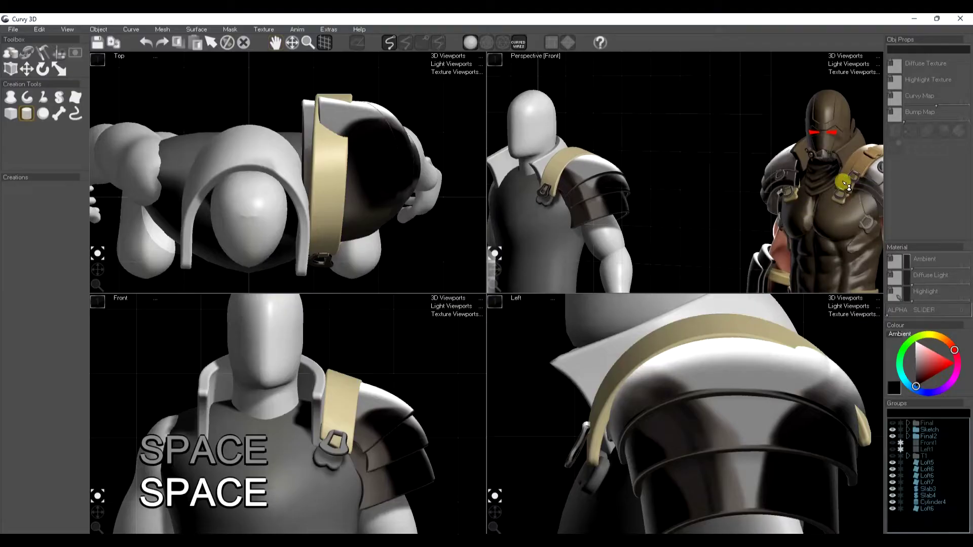
key("ctrl+c")
key("space")
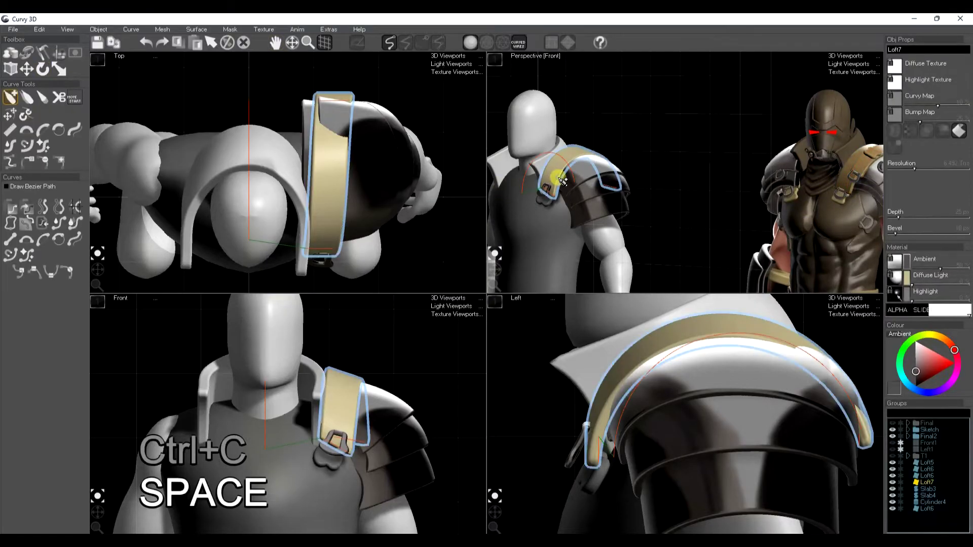
key("ctrl+f")
key("space")
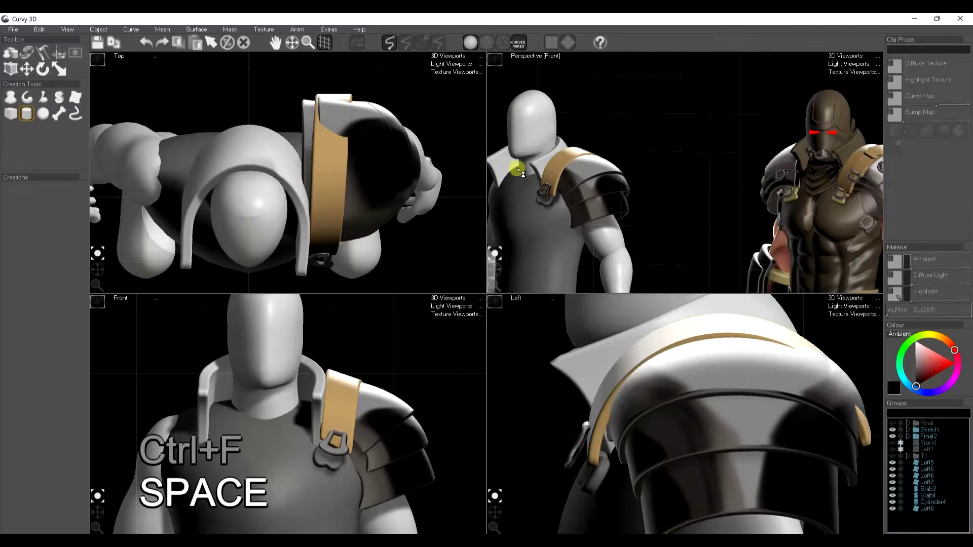
Load a grain texture image from the Maps folder as the shoulder strap's diffuse texture.
scroll(537, 170, "up", 5)
left_click(627, 180)
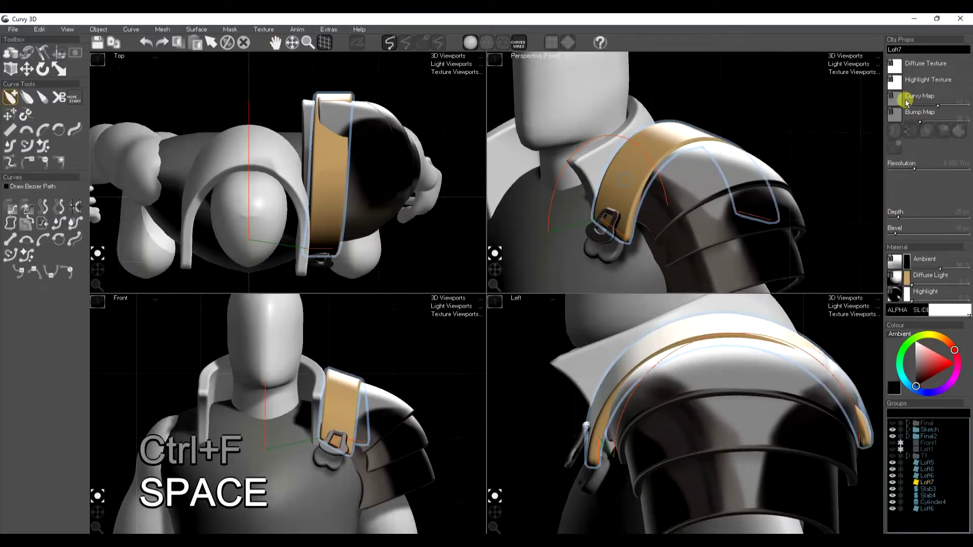
left_click(896, 65)
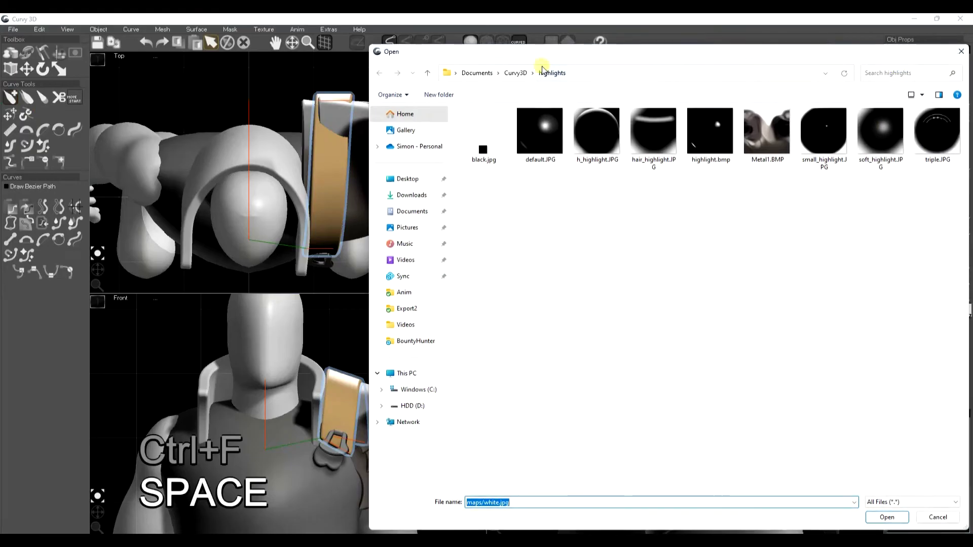
left_click(516, 72)
double_click(476, 173)
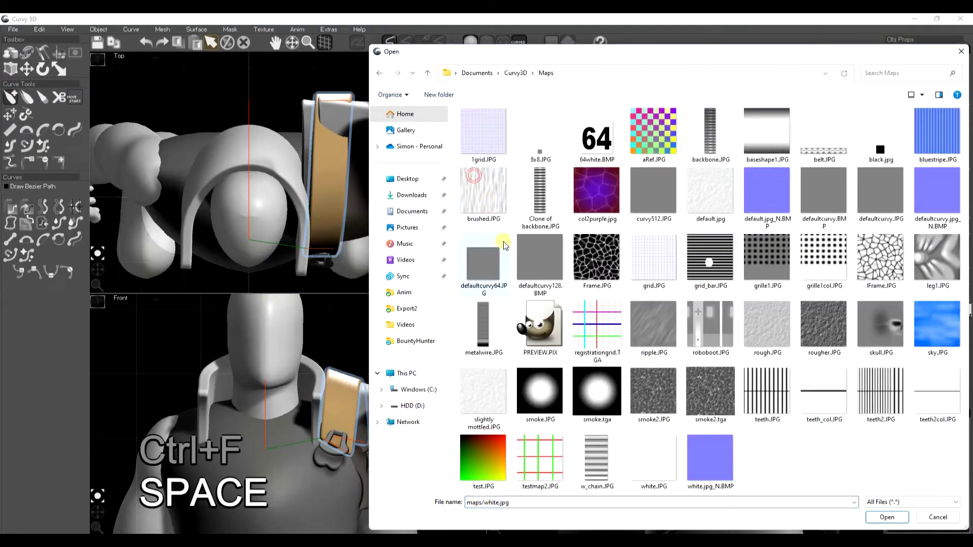
left_click(499, 386)
left_click(888, 517)
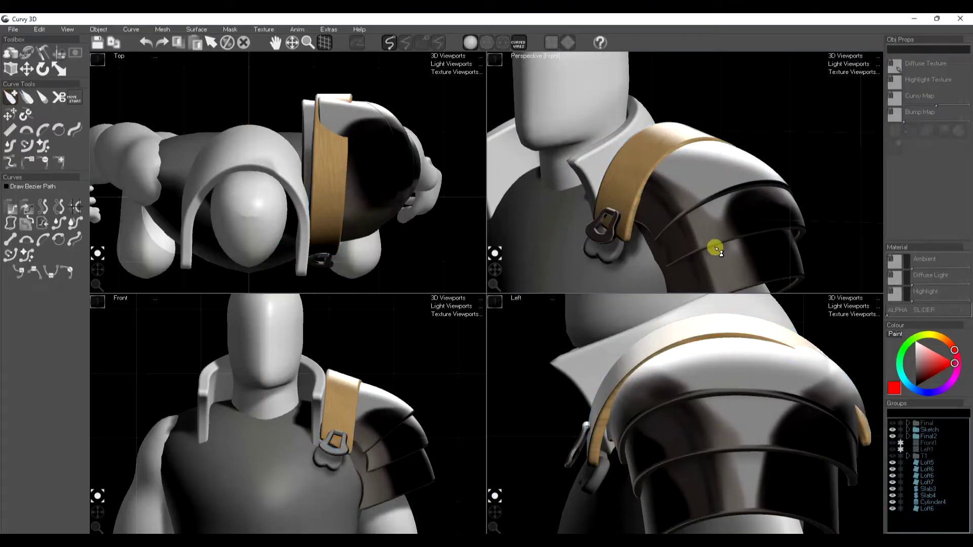
Duplicate the shoulder strap and offset the copy outward and slightly above the original with a slight tilt.
scroll(676, 254, "down", 2)
scroll(692, 440, "down", 5)
middle_click_drag(752, 479, 711, 459)
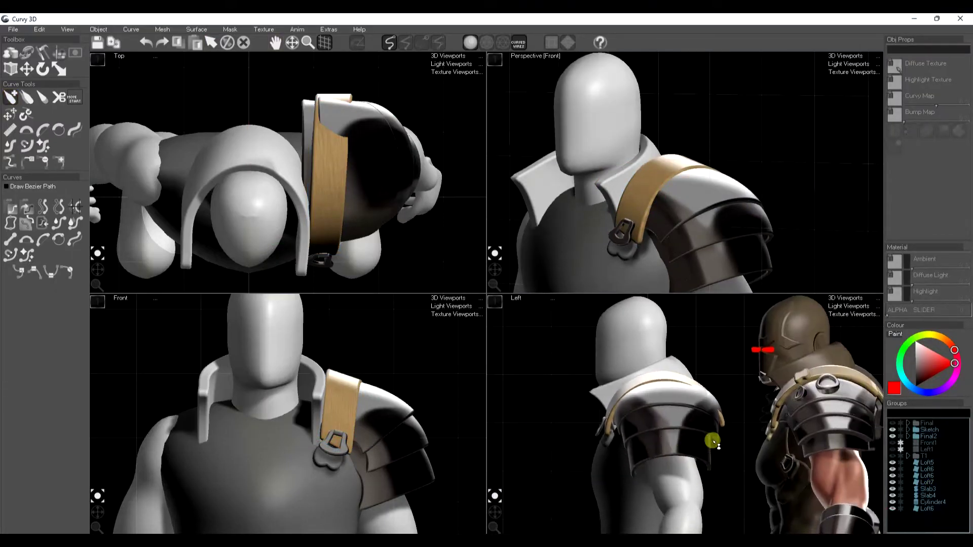
left_click(626, 393)
key("ctrl+d")
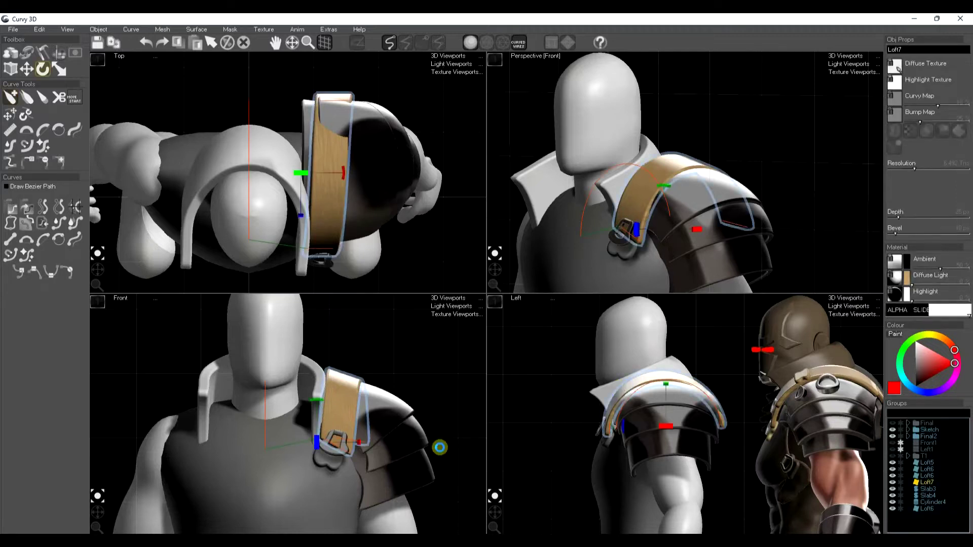
left_click_drag(370, 405, 383, 399)
left_click(277, 399)
left_click_drag(303, 403, 381, 393)
Shorten the duplicate strap by pulling its front and back ends up along the shoulder.
left_click(58, 97)
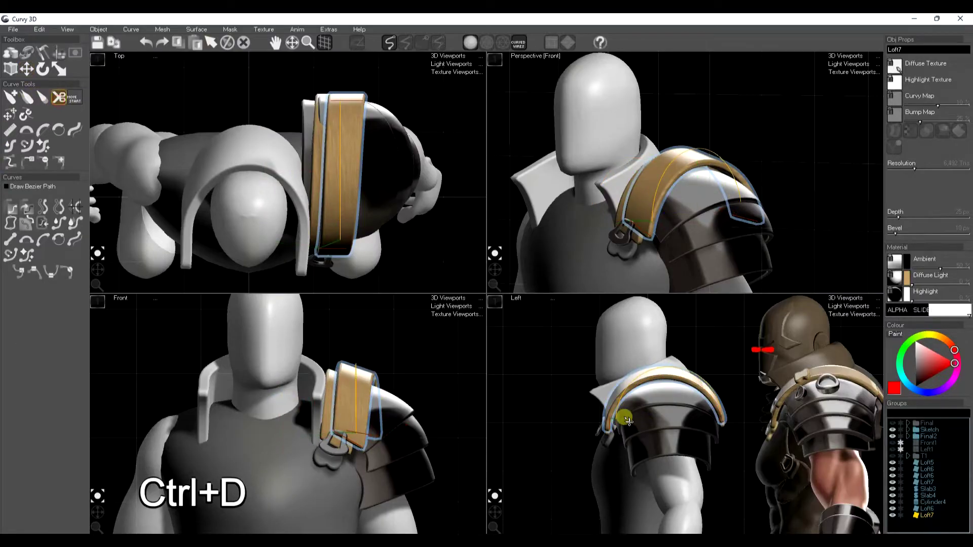
left_click_drag(628, 395, 711, 392)
key("w")
left_click_drag(615, 424, 629, 407)
left_click_drag(719, 425, 714, 410)
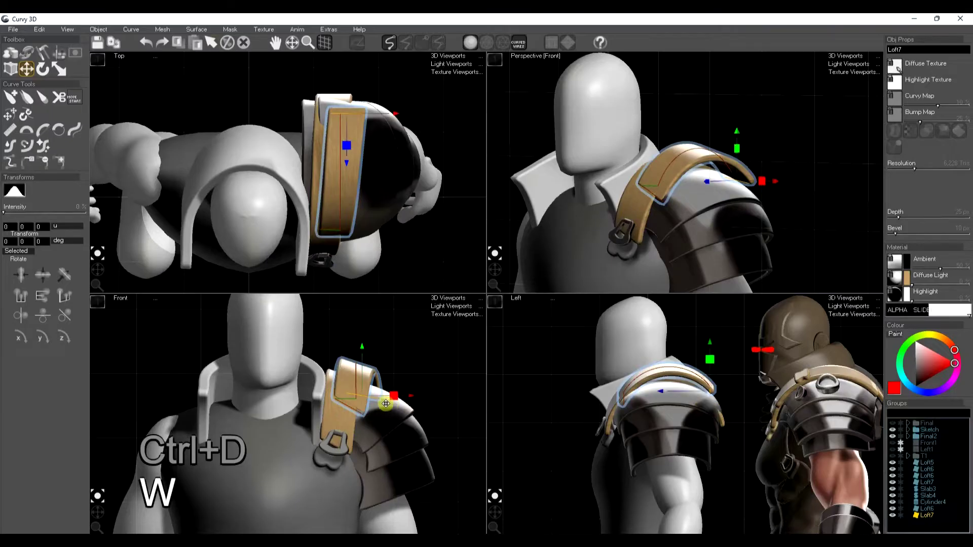
Rotate, lower and scale the short strap so that it rests on the original strap and shoulder plate.
key("e")
key("space")
key("w")
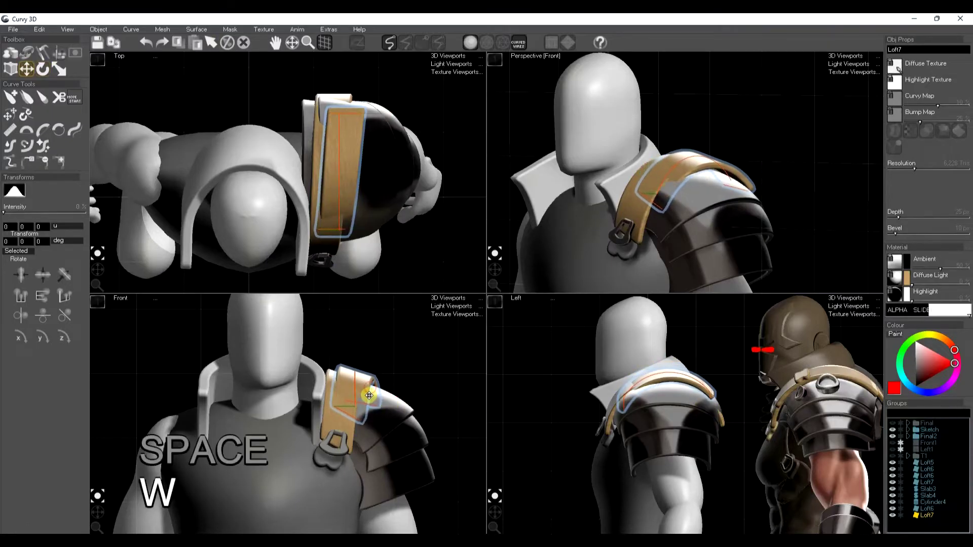
key("r")
left_click_drag(624, 401, 616, 400)
key("space")
Rename the buckle slab to Buckle and parent Cylinder4 to it.
left_click_drag(349, 444, 324, 462)
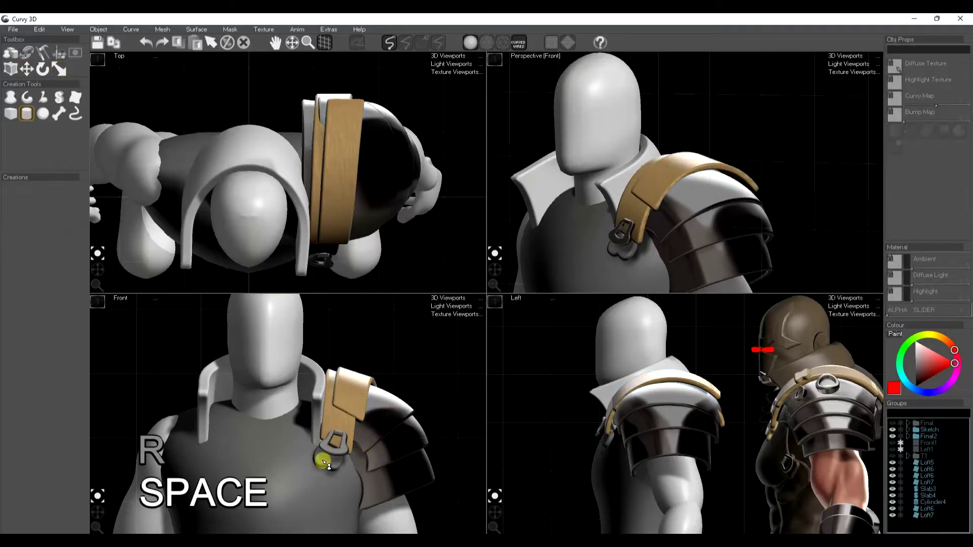
left_click(347, 451)
double_click(931, 495)
type("Buckle")
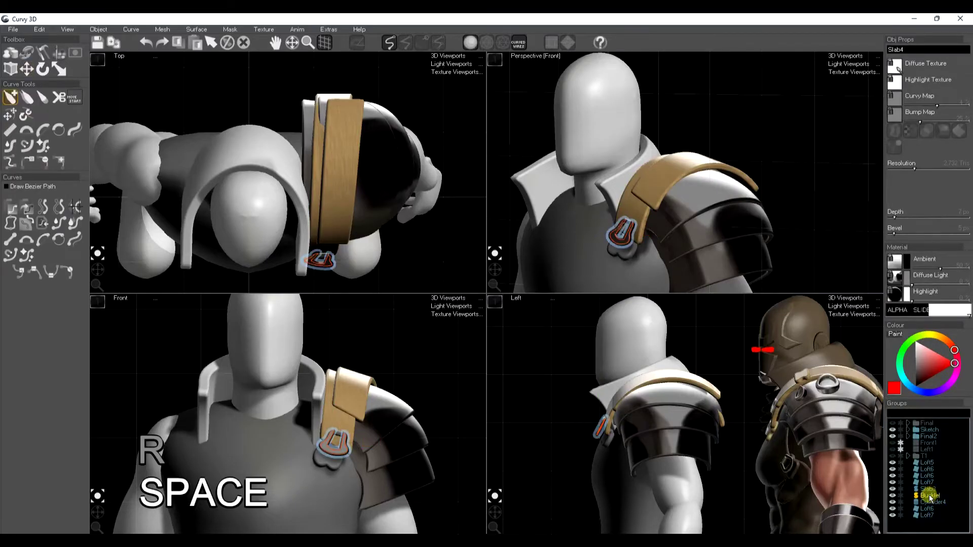
left_click_drag(929, 502, 933, 497)
Duplicate the Buckle group, turn the copy flat and move it to the top of the shoulder.
key("r")
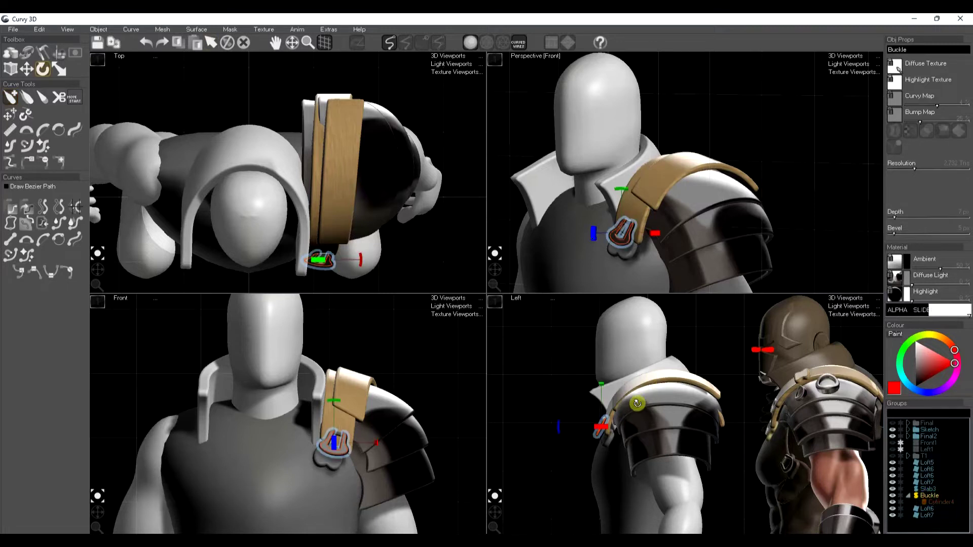
key("ctrl+d")
left_click_drag(623, 404, 645, 382)
key("e")
key("w")
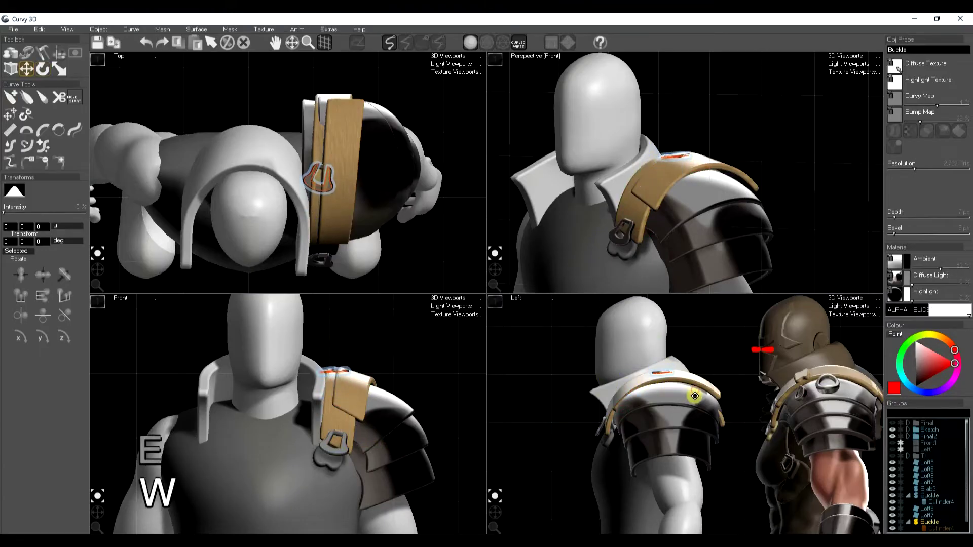
left_click_drag(432, 408, 453, 399)
Rotate and position the duplicate buckle so that it lies on the front slope of the short strap.
key("e")
left_click_drag(379, 382, 356, 404)
key("w")
key("e")
key("w")
key("e")
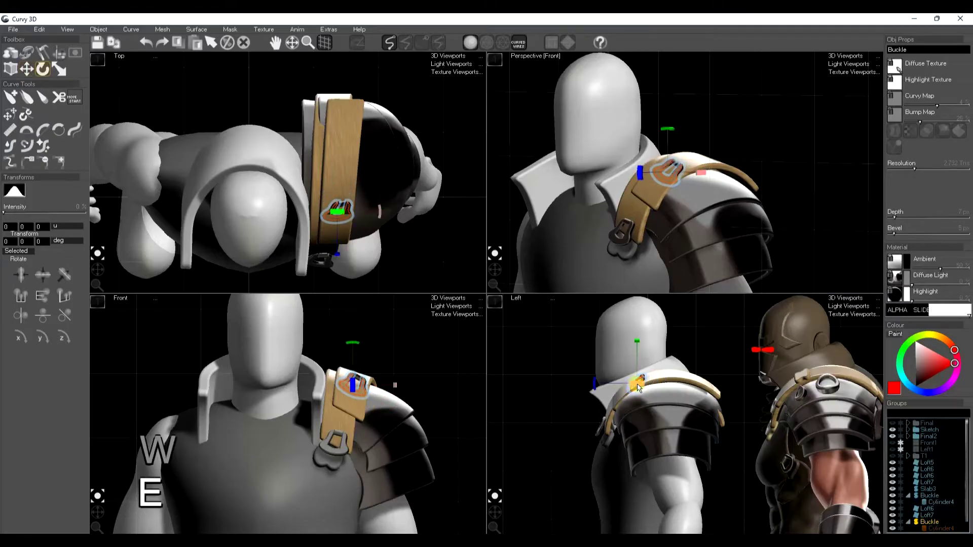
left_click_drag(648, 374, 637, 384)
key("space")
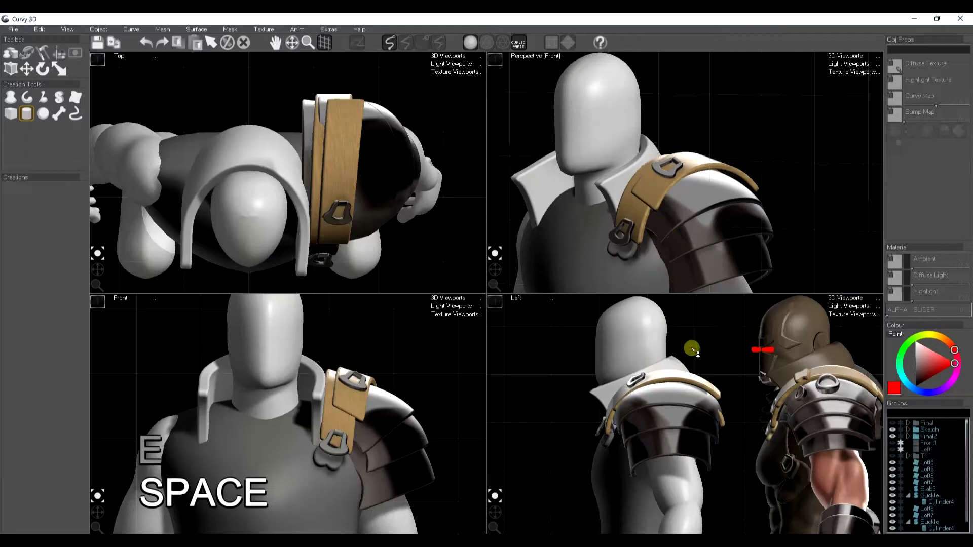
Copy the torso's grey material and apply it to the collar and the head.
scroll(614, 224, "down", 2)
middle_click_drag(672, 269, 671, 192)
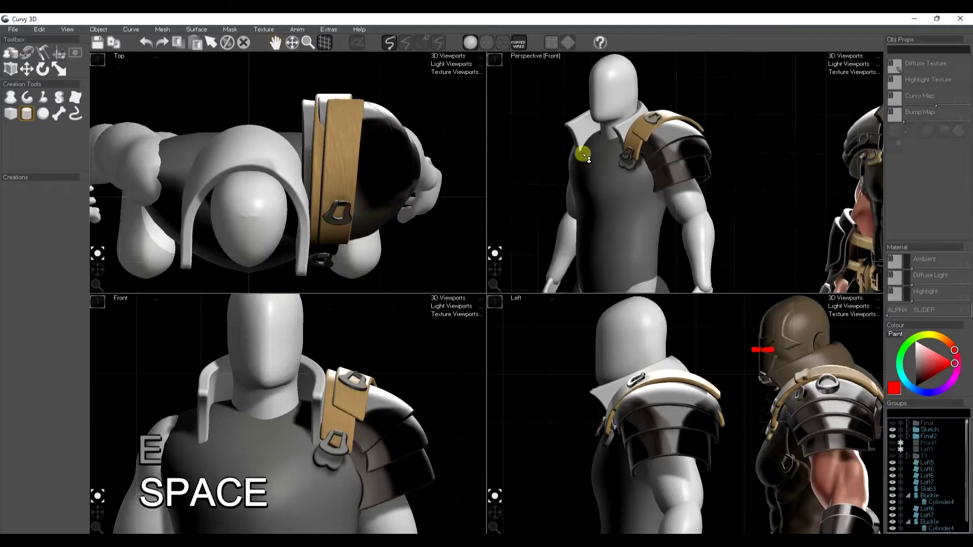
left_click(606, 170)
key("ctrl+c")
key("space")
left_click(626, 135)
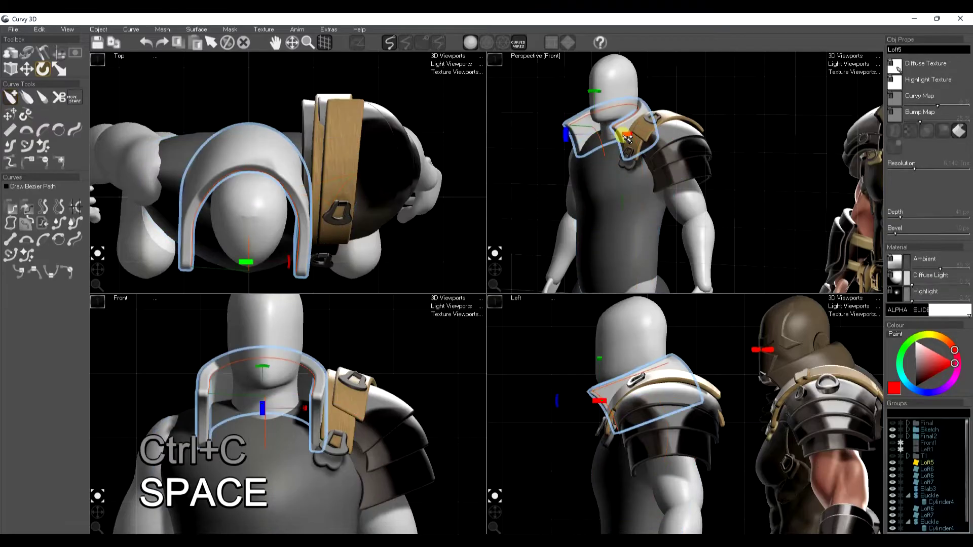
key("ctrl+f")
key("space")
left_click(604, 102)
key("ctrl+f")
key("space")
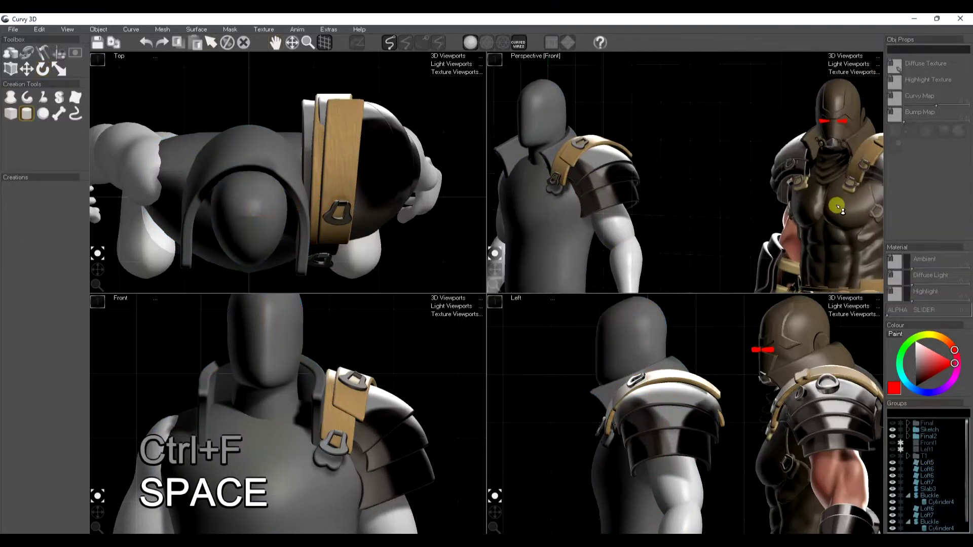
Copy the brown suit material from the reference figure's torso and apply it to the model's torso, head and collar.
left_click(838, 217)
key("ctrl+c")
key("space")
left_click(537, 223)
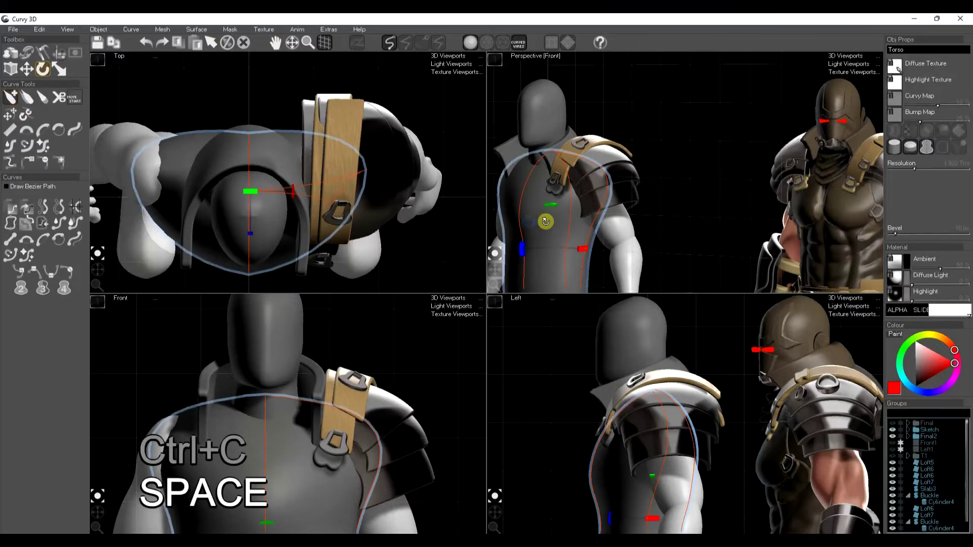
key("ctrl+f")
key("space")
left_click(547, 129)
key("ctrl+f")
key("space")
left_click(560, 177)
key("ctrl+f")
key("space")
Draw a wavy lathe profile below the chin for the scarf folds and raise the lathe's resolution.
middle_click_drag(631, 248, 650, 234)
left_click_drag(495, 268, 491, 268)
middle_click_drag(700, 242, 654, 232)
scroll(697, 230, "down", 5)
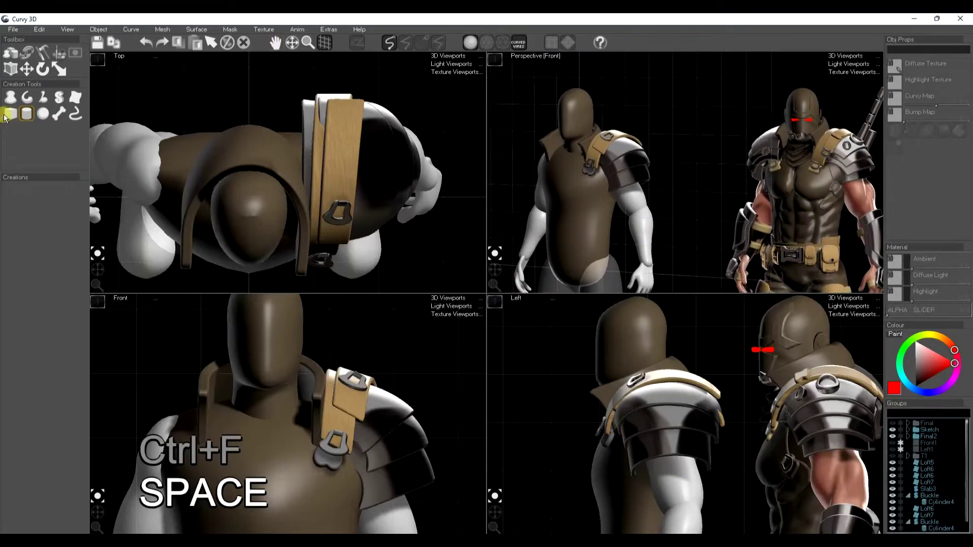
left_click(15, 99)
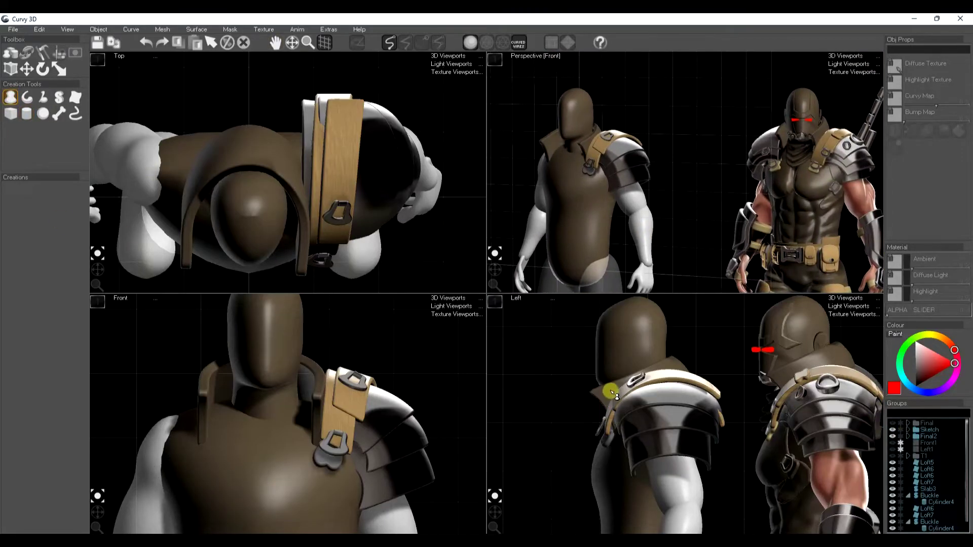
mouse_move(601, 397)
left_mouse_down()
mouse_move(580, 404)
mouse_move(595, 410)
mouse_move(587, 450)
mouse_move(616, 442)
left_mouse_up()
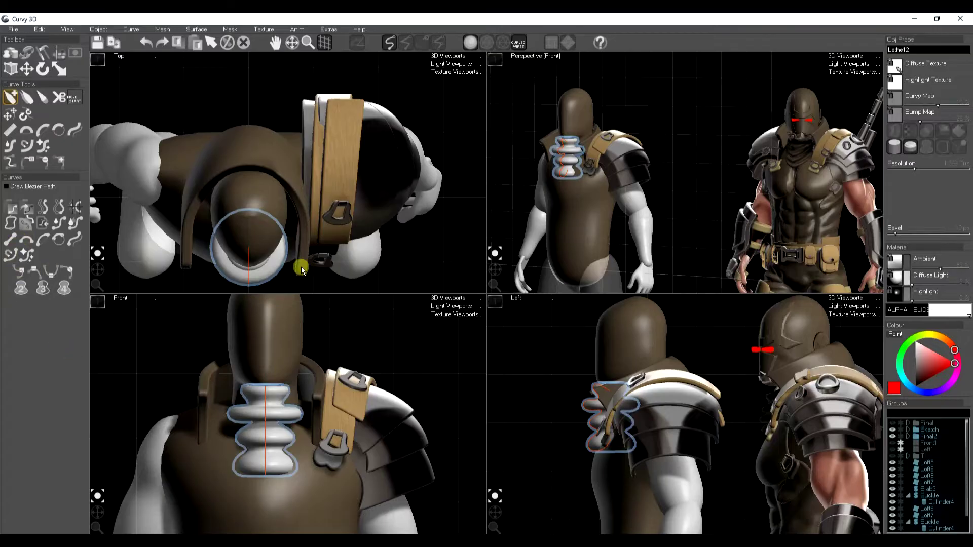
left_click(933, 169)
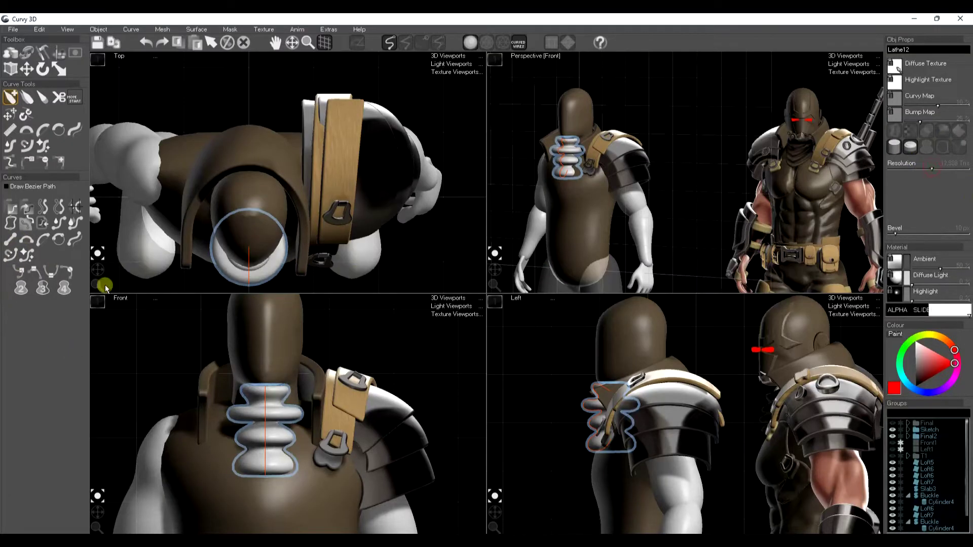
Shift and tilt the scarf lathe's axis back in the side view so the folds wrap around the neck.
key("w")
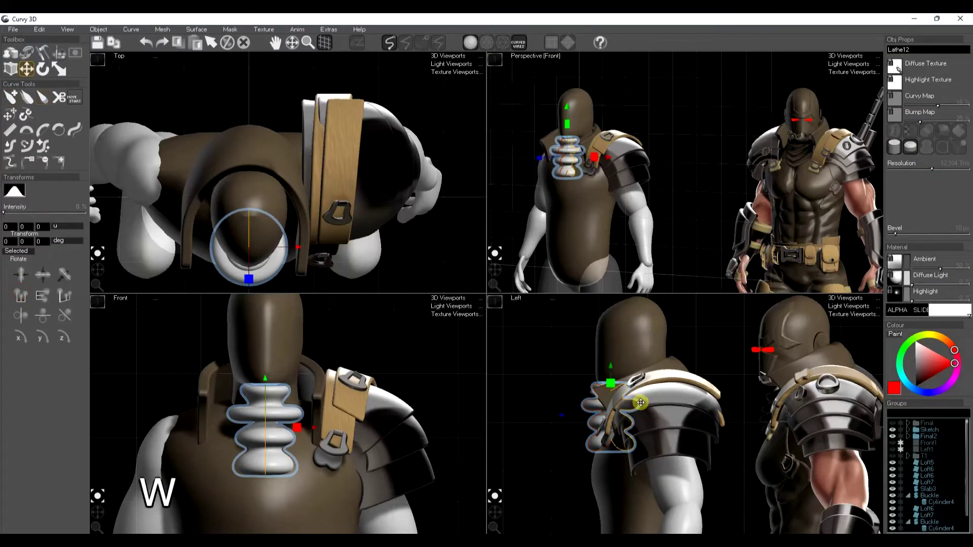
key("e")
left_click_drag(634, 403, 658, 417)
key("w")
key("r")
key("w")
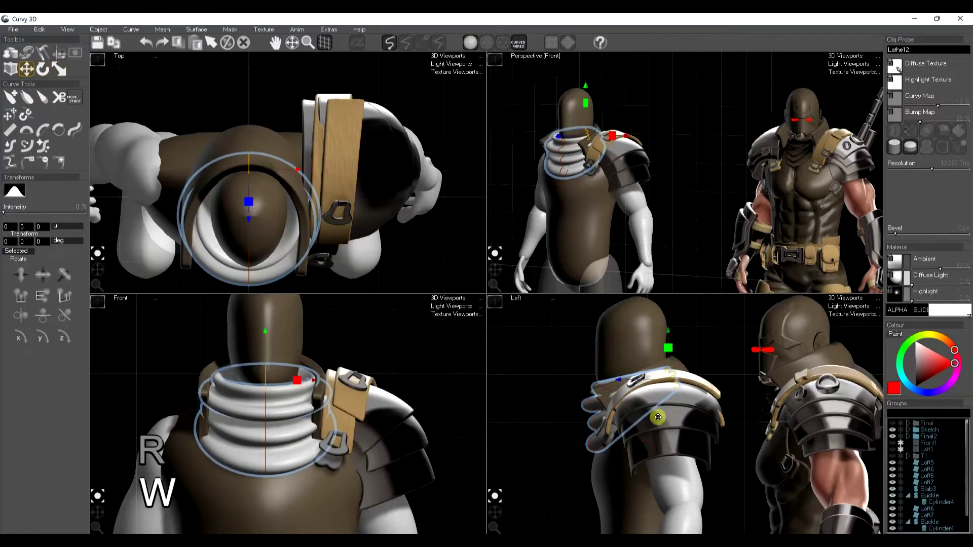
Add side profile curves to the scarf lathe and pull them inward to form a narrower oval with sagging folds.
left_click(28, 100)
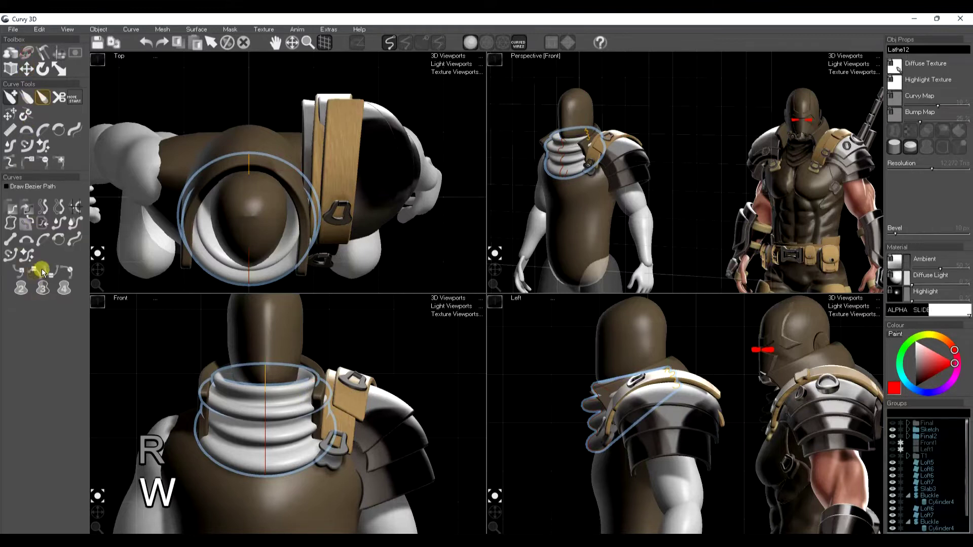
left_click(41, 269)
key("r")
left_click(308, 417)
left_click_drag(309, 422, 308, 448)
key("w")
left_click_drag(654, 465, 648, 463)
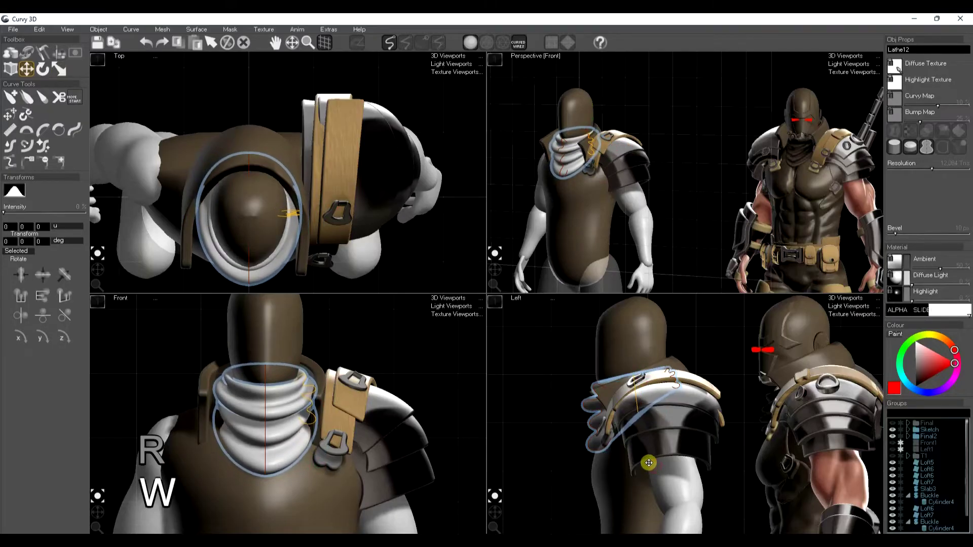
Copy the torso's brown suit material and apply it to the scarf.
key("space")
key("space")
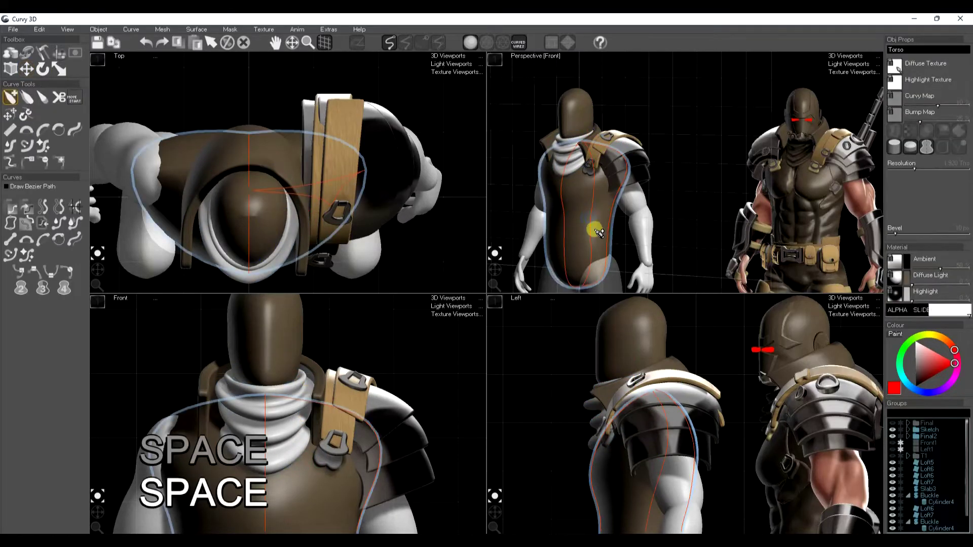
left_click(567, 173, "ctrl")
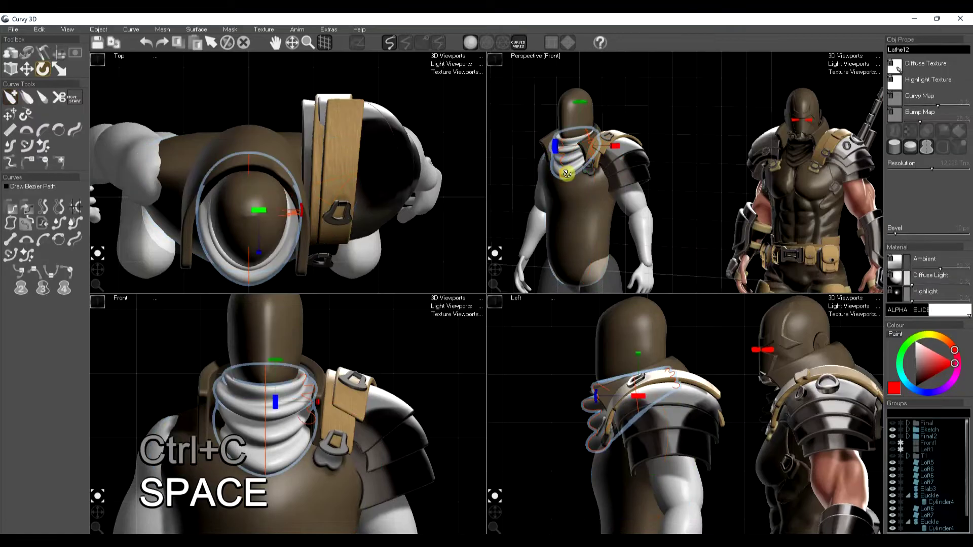
key("ctrl+f")
left_click(561, 152)
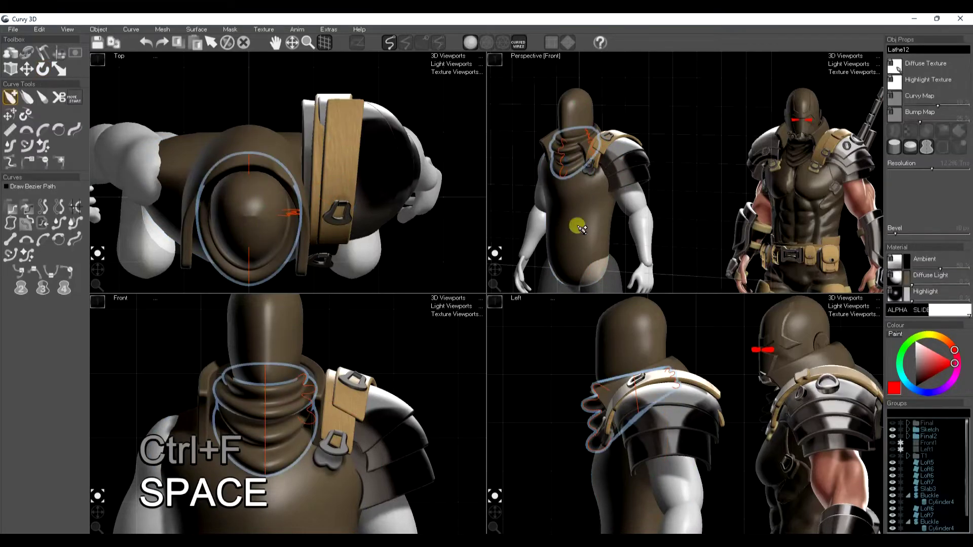
Scale the scarf down so that it sits closely around the neck inside the collar.
key("r")
left_click_drag(637, 402, 632, 426)
key("space")
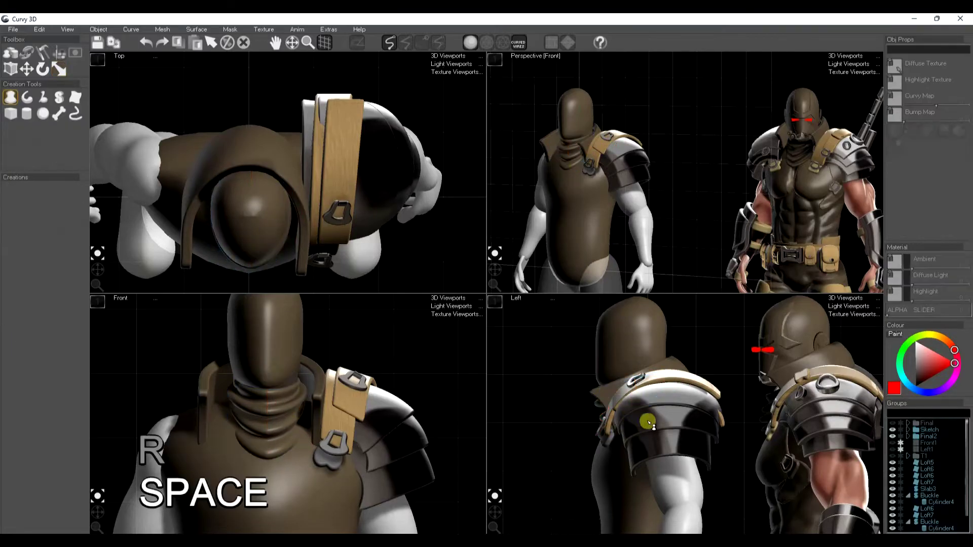
Draw a small rectangular lathe profile at the side of the hip for the belt and trim its end straight.
middle_click_drag(652, 246, 681, 251)
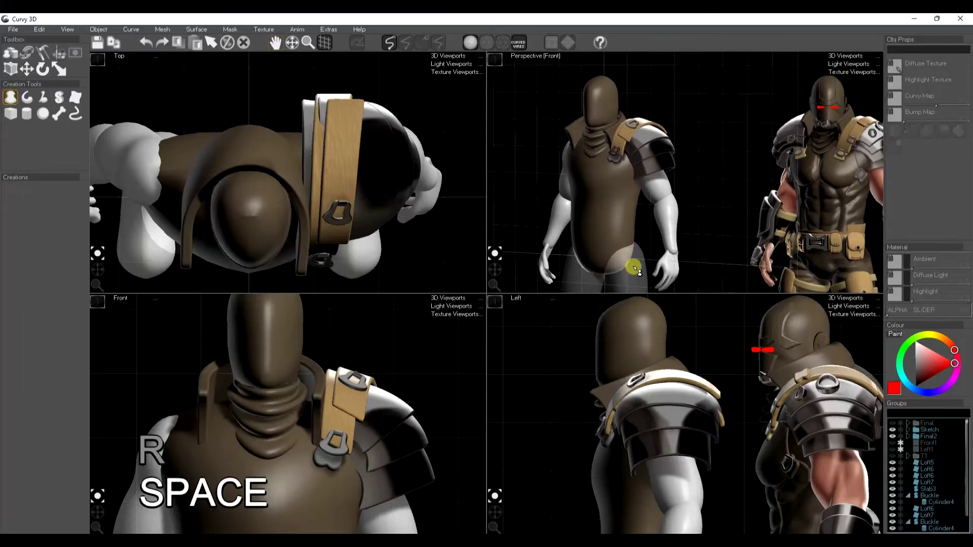
middle_click_drag(600, 427, 681, 444)
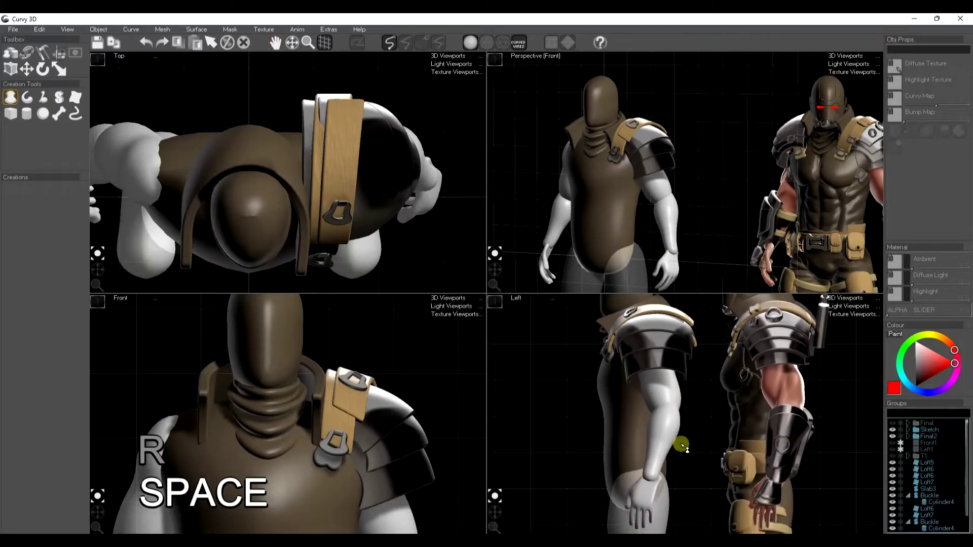
middle_click_drag(619, 290, 574, 274)
middle_click_drag(387, 448, 326, 423)
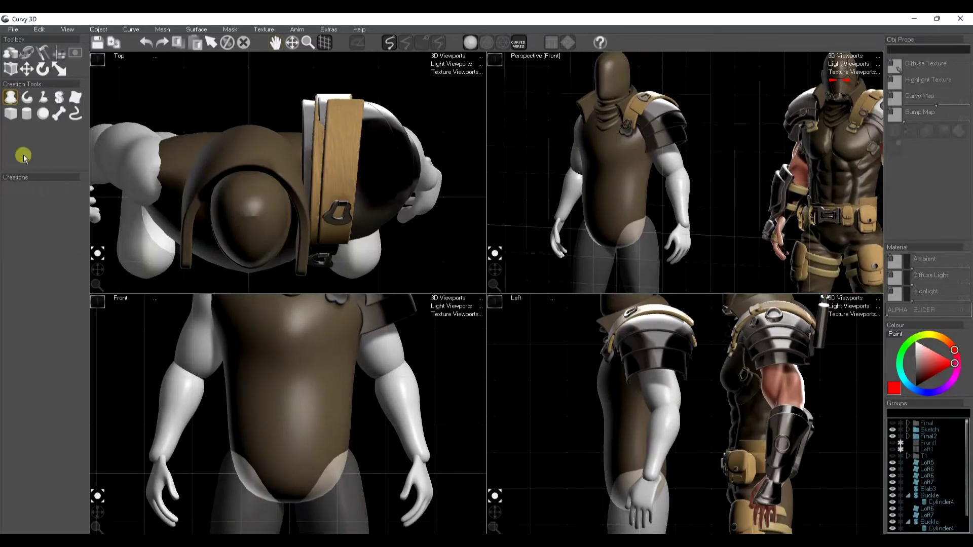
left_click(10, 97)
left_click_drag(344, 426, 361, 434)
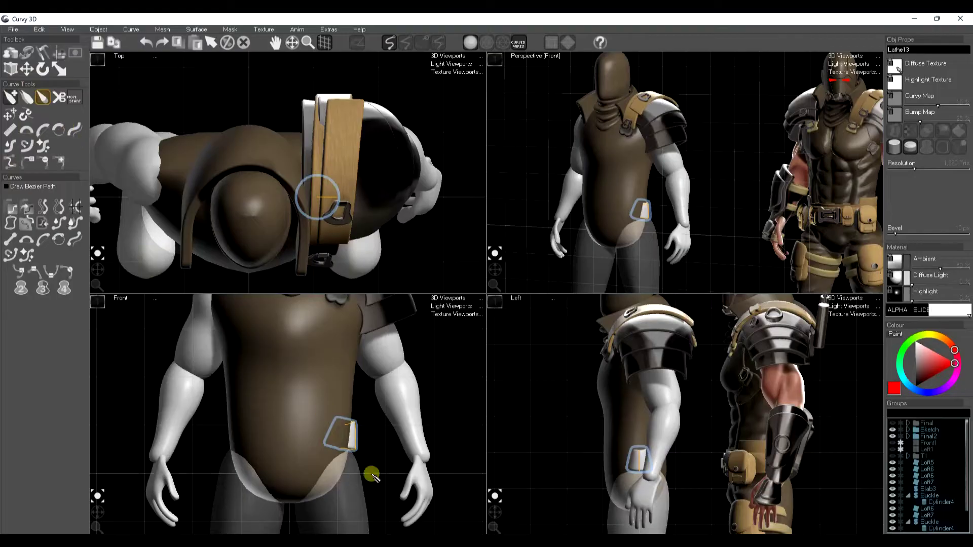
left_click(62, 101)
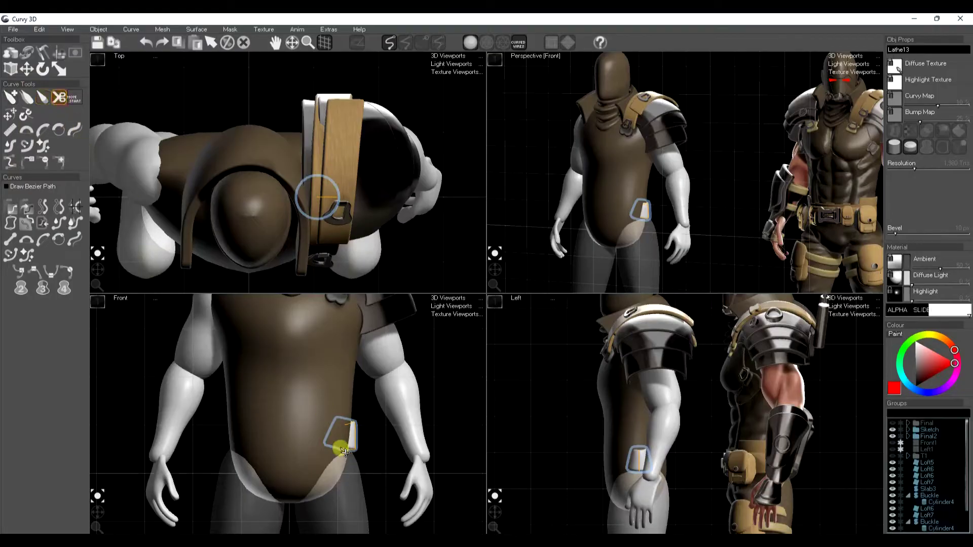
left_click_drag(347, 452, 350, 452)
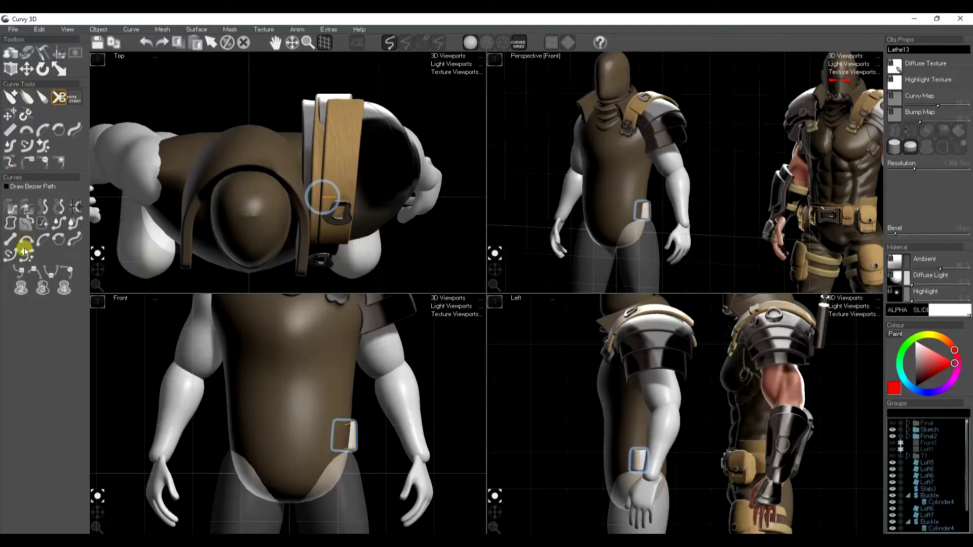
Widen the belt lathe across the waist until it encircles the torso and raise its resolution.
key("w")
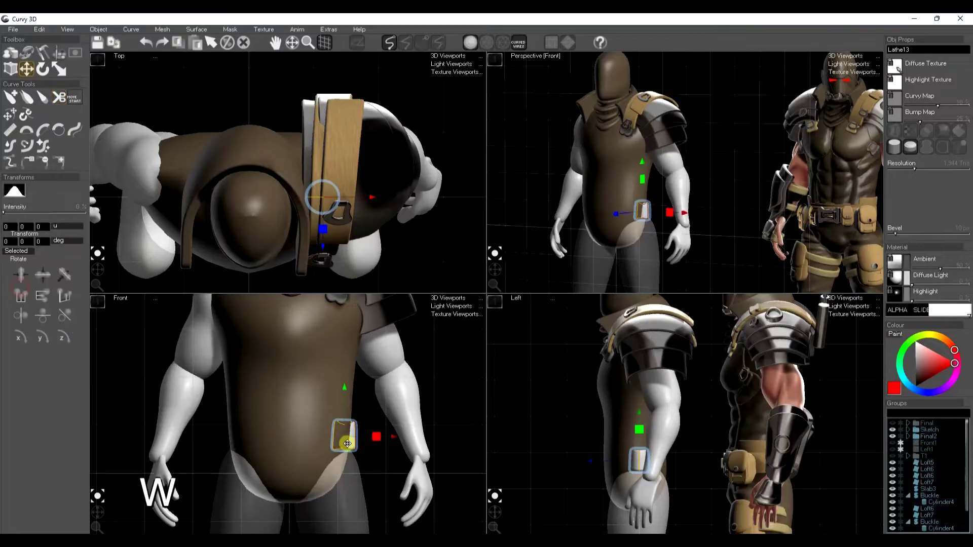
left_click_drag(348, 444, 240, 449)
key("e")
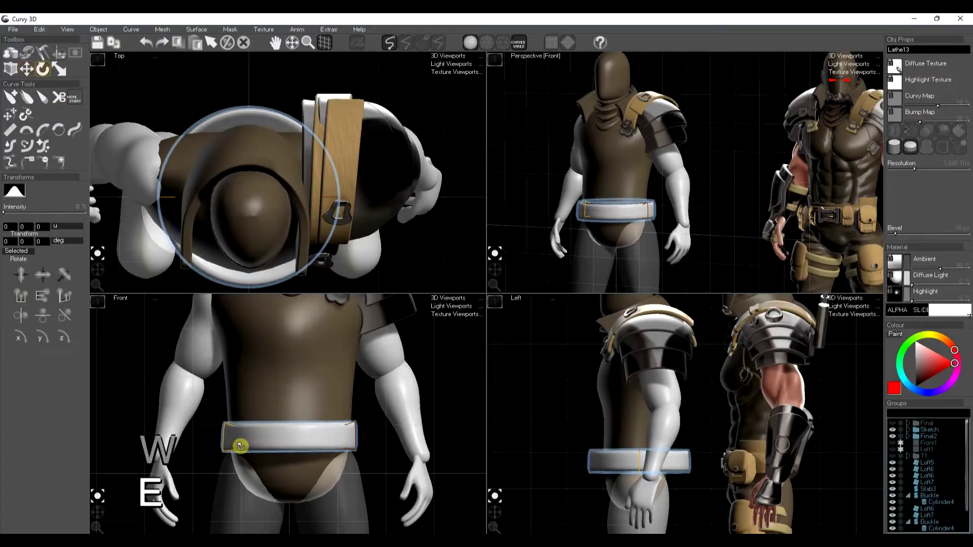
left_click_drag(917, 170, 932, 169)
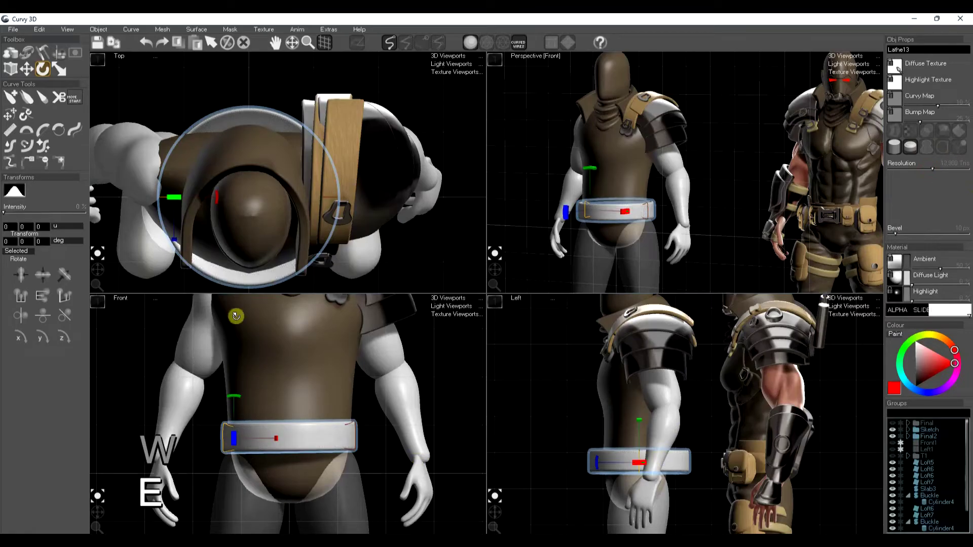
Add extra profile curves around the belt and flatten it from front to back to fit the torso's depth.
left_click(28, 52)
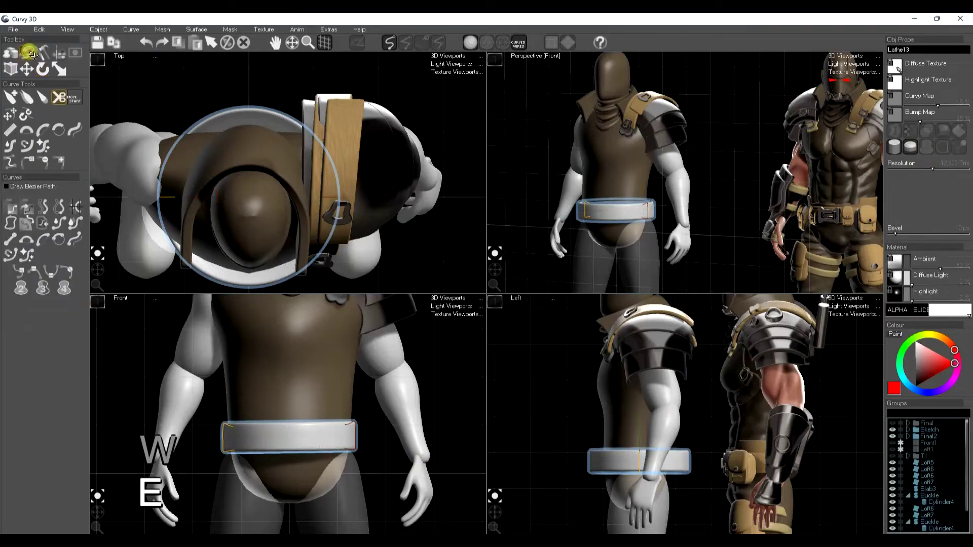
left_click(41, 289)
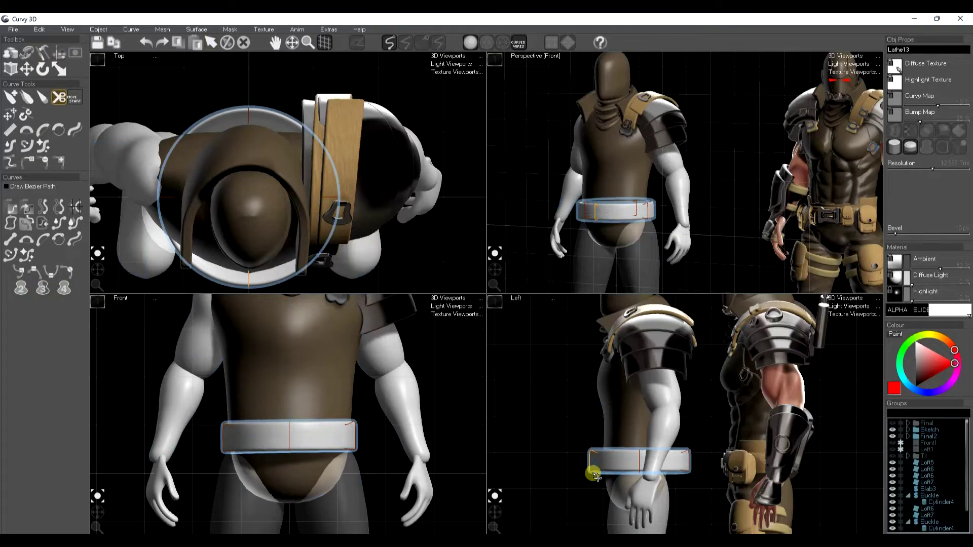
key("w")
left_click_drag(641, 476, 667, 465)
key("space")
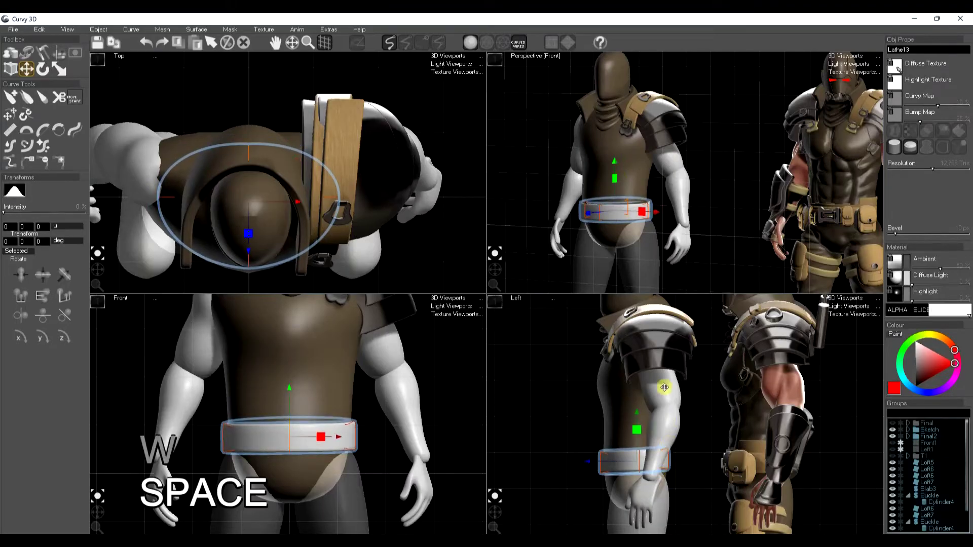
Duplicate the belt and move the copy up so that it overlaps the original's upper edge.
key("space")
left_click(614, 218)
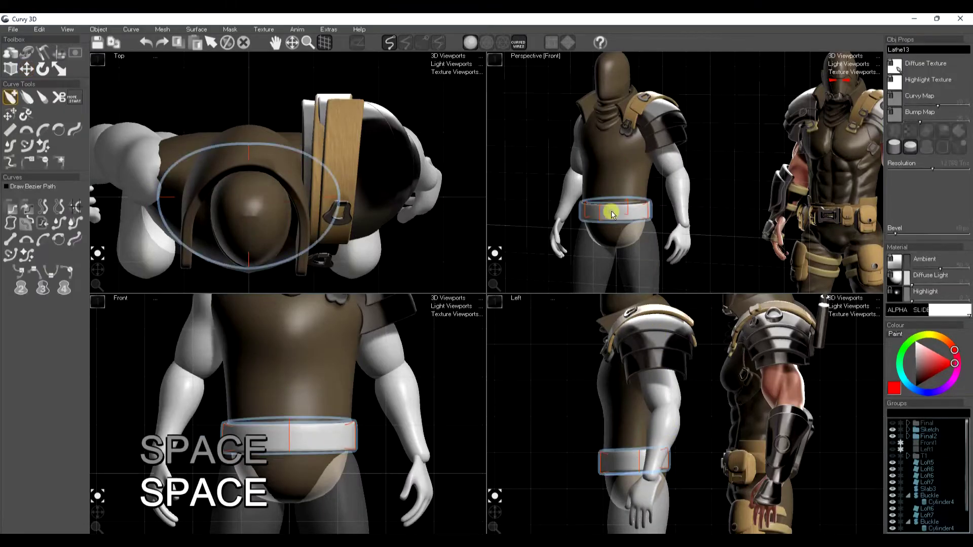
key("w")
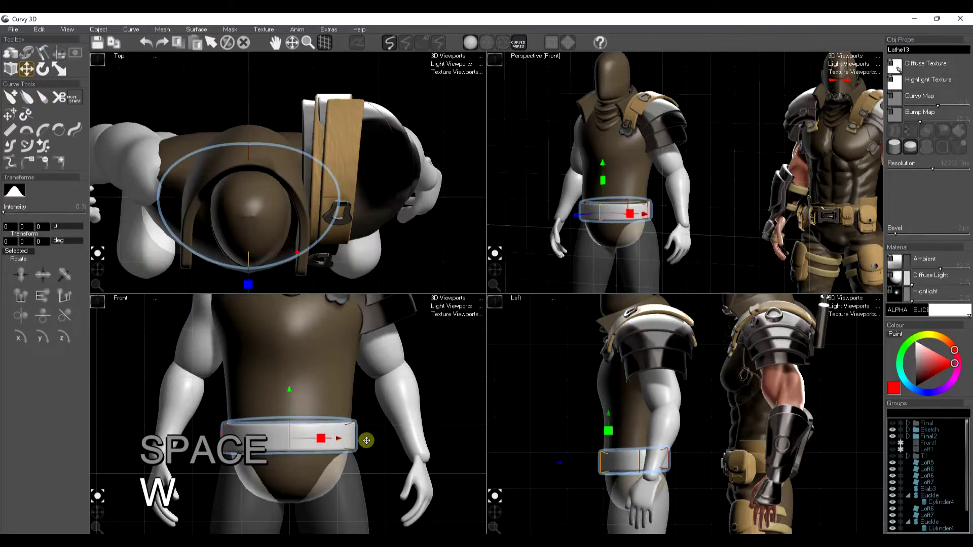
key("space")
key("space")
key("space")
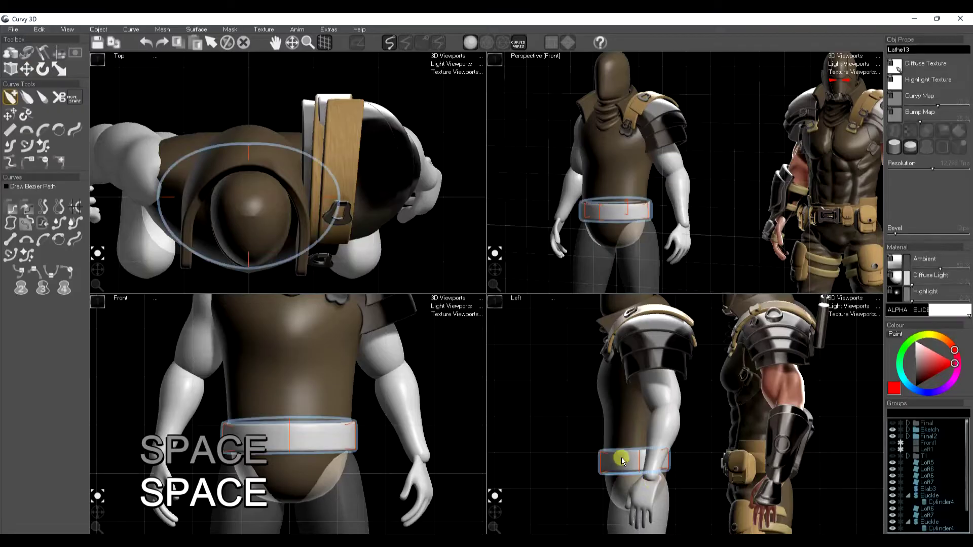
key("e")
key("ctrl+d")
left_click_drag(635, 412, 640, 397)
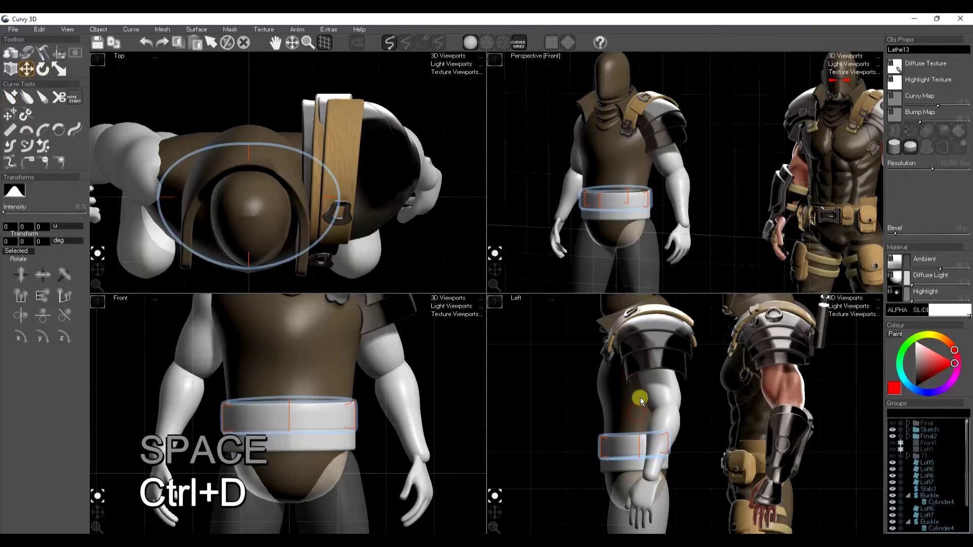
Scale the upper belt copy down slightly and adjust its side profiles so it fits just inside the main belt.
key("r")
left_click_drag(634, 447, 630, 452)
key("e")
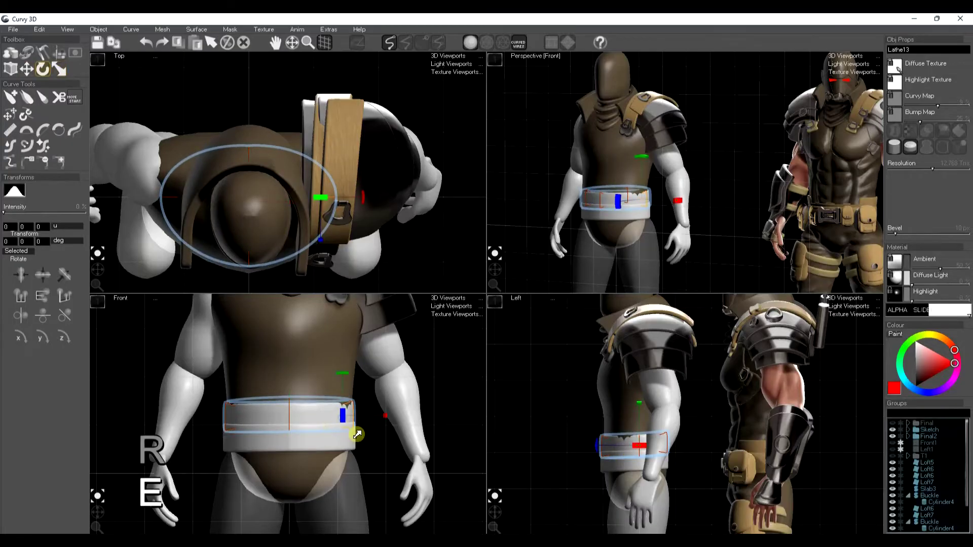
left_click_drag(338, 429, 332, 428)
left_click_drag(234, 429, 240, 430)
key("w")
key("space")
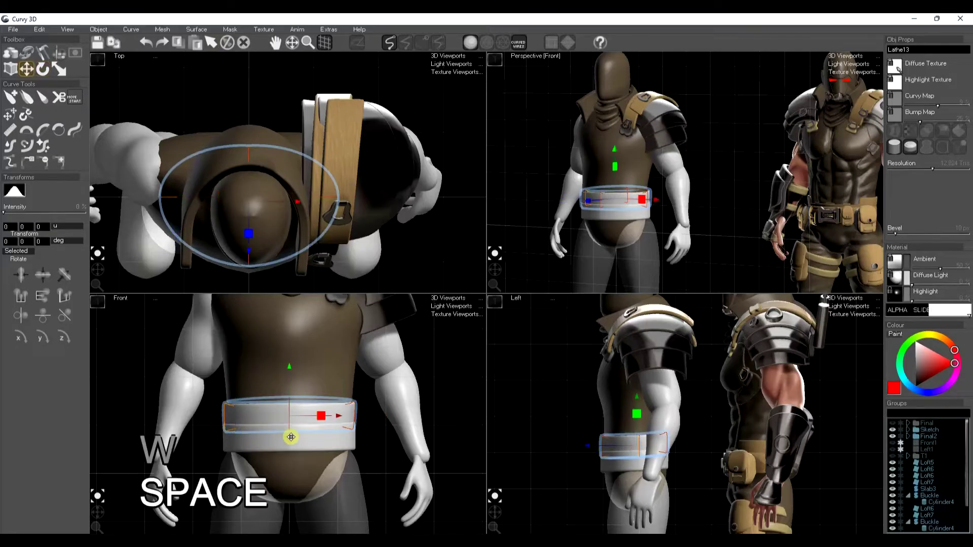
Mask both side portions of the upper belt band and lower the unmasked middle section behind the main belt.
key("k")
left_click(77, 52)
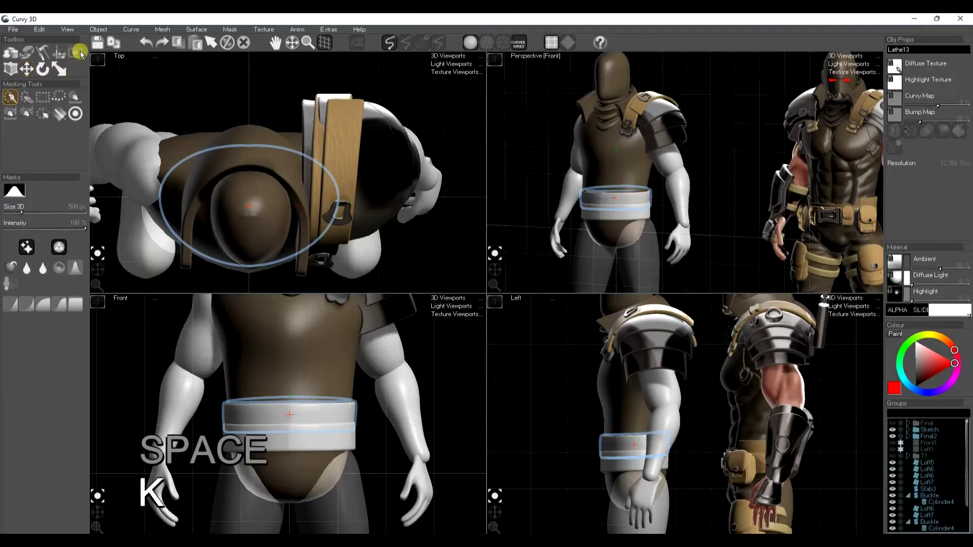
left_click(42, 96)
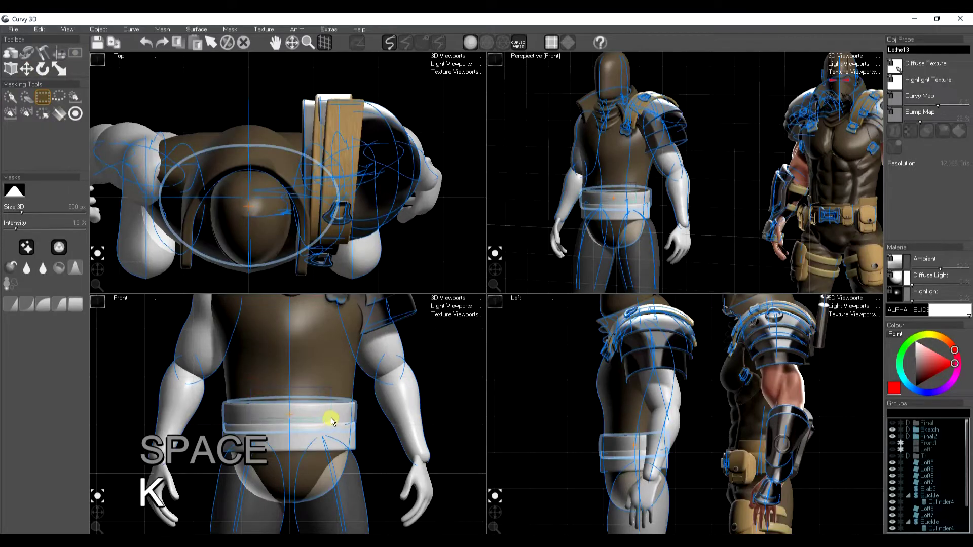
key("e")
key("r")
key("w")
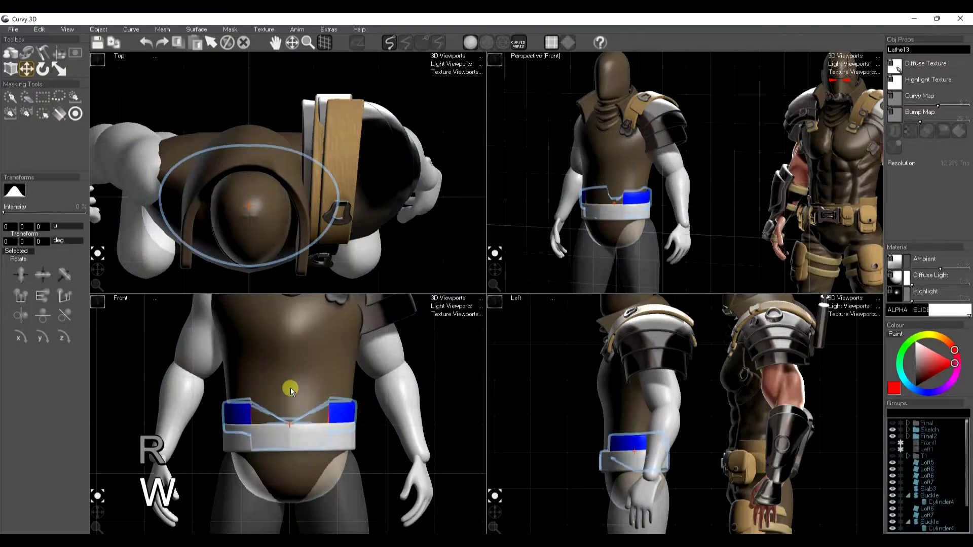
key("space")
key("space")
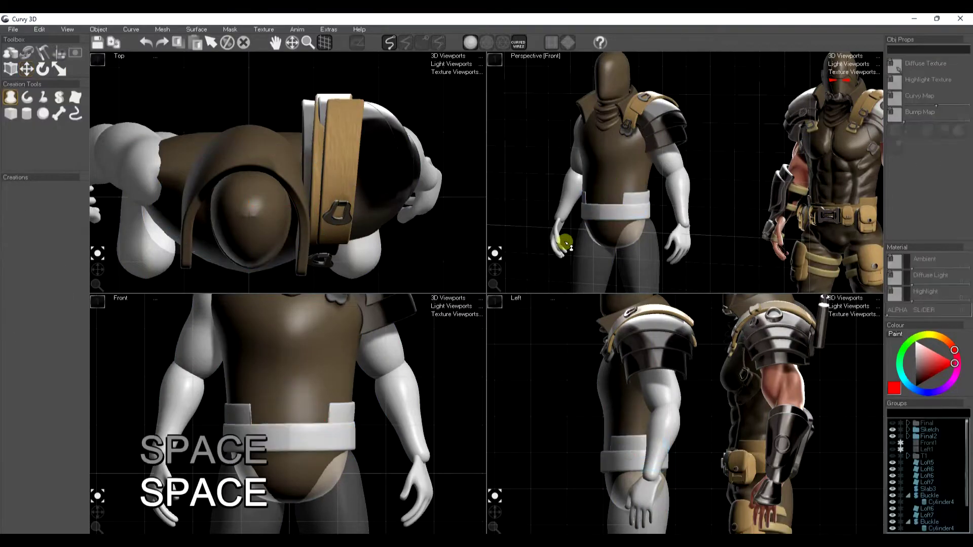
Copy the tan material from the shoulder strap and apply it to the upper band and the main belt.
left_click(635, 114)
key("ctrl+c")
left_click(639, 201)
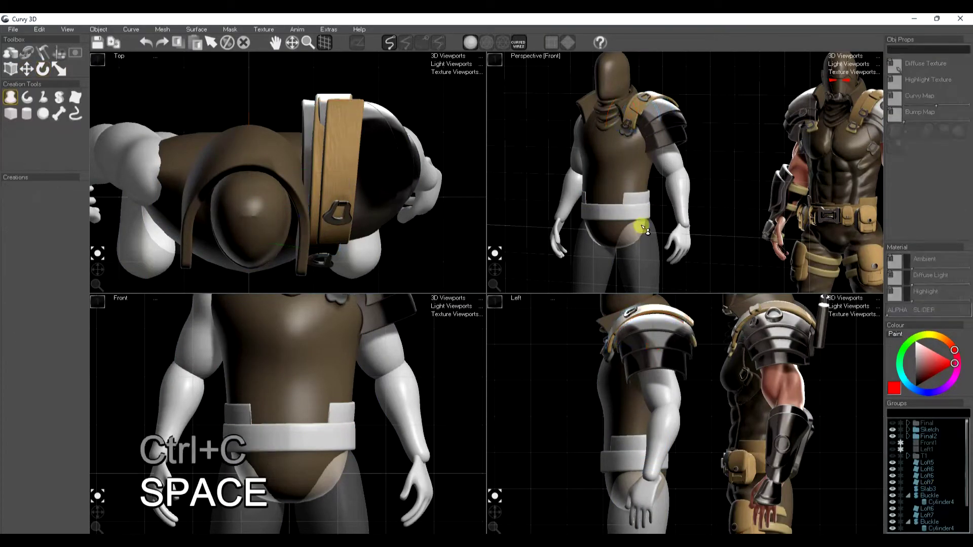
key("ctrl+f")
key("space")
left_click(639, 211)
key("ctrl+f")
key("space")
Copy the torso's brown suit material and apply it to both upper legs.
left_click(616, 179)
key("ctrl+c")
key("space")
left_click(633, 268)
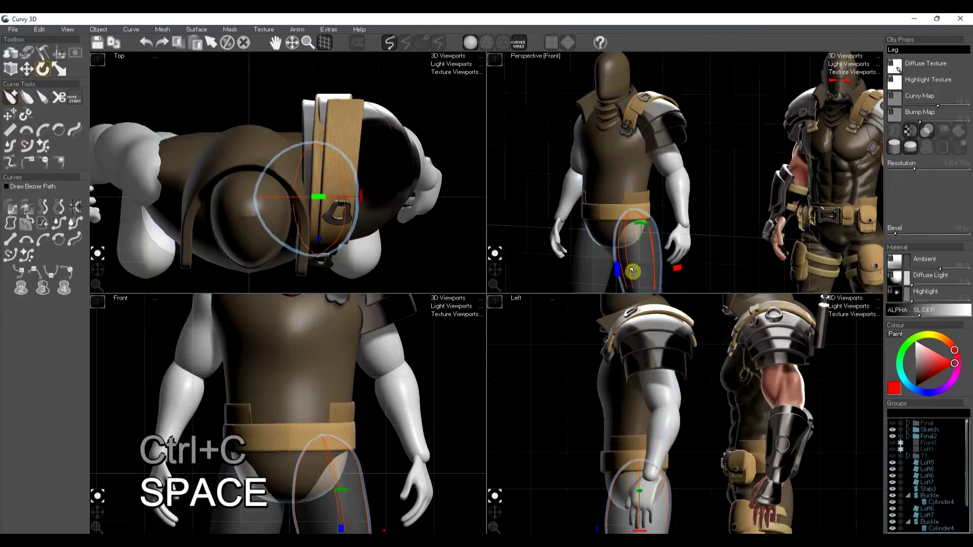
key("ctrl+f")
key("space")
left_click(594, 268)
key("ctrl+f")
key("space")
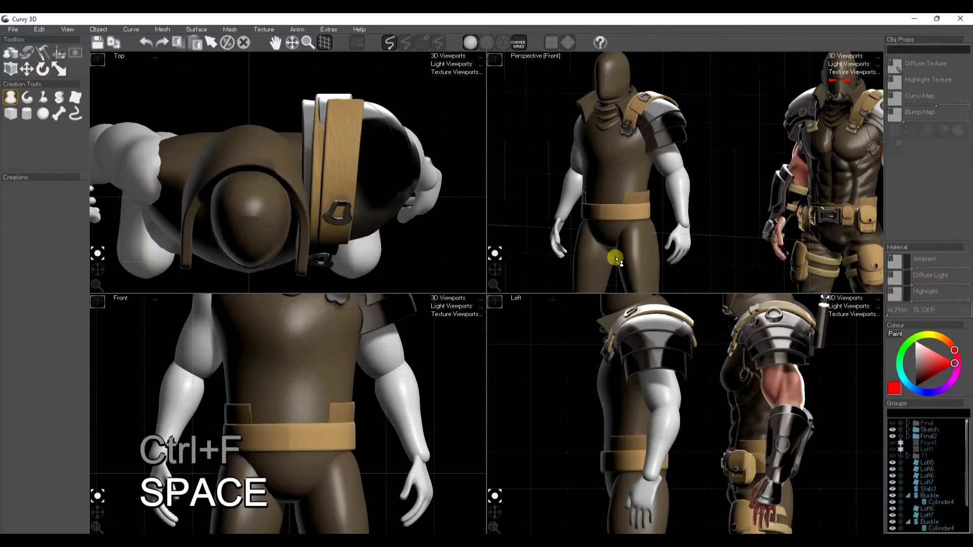
Draw a small upright slab with rounded corners between the thighs in the front view.
left_click(59, 99)
middle_click_drag(396, 455, 315, 406)
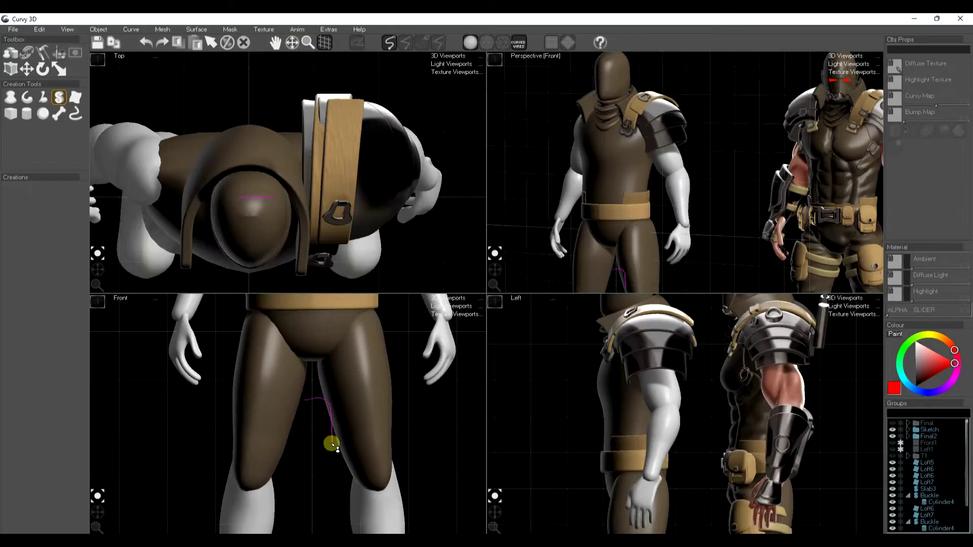
left_click_drag(302, 451, 307, 454)
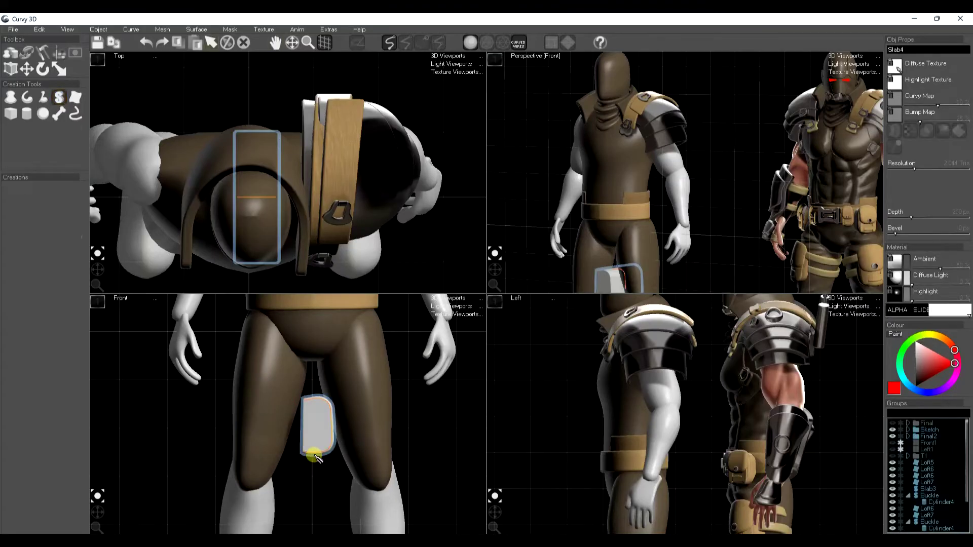
Mirror the small slab's outline left to right to make it symmetrical.
left_click(131, 30)
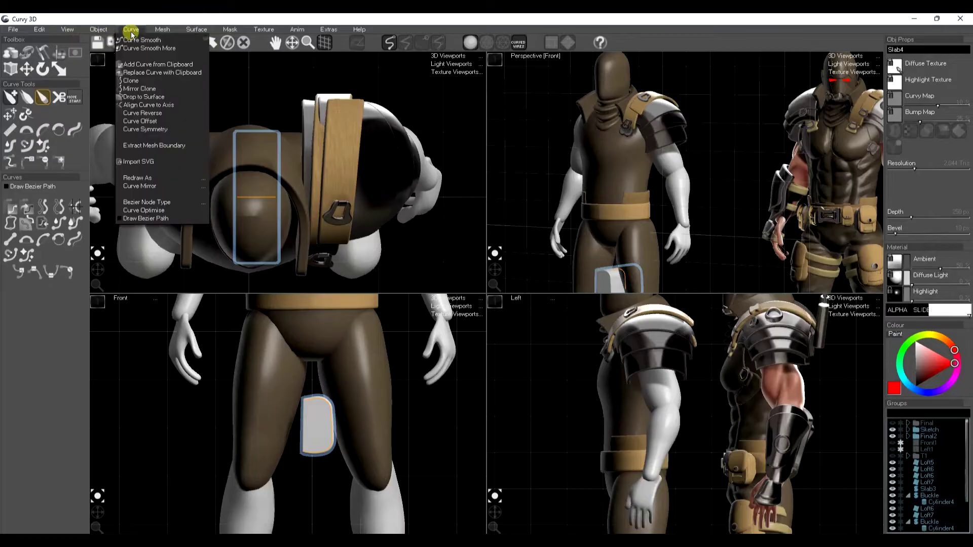
mouse_move(153, 190)
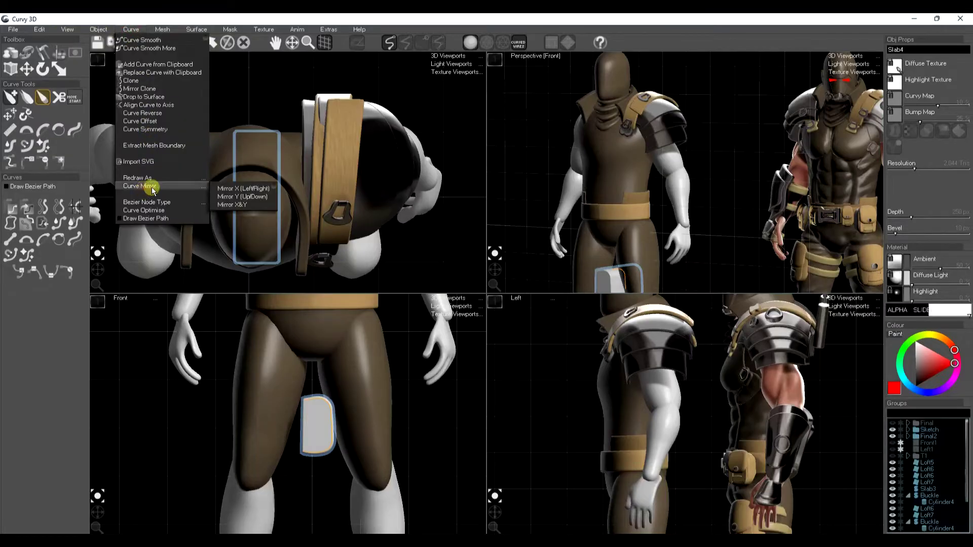
left_click(236, 189)
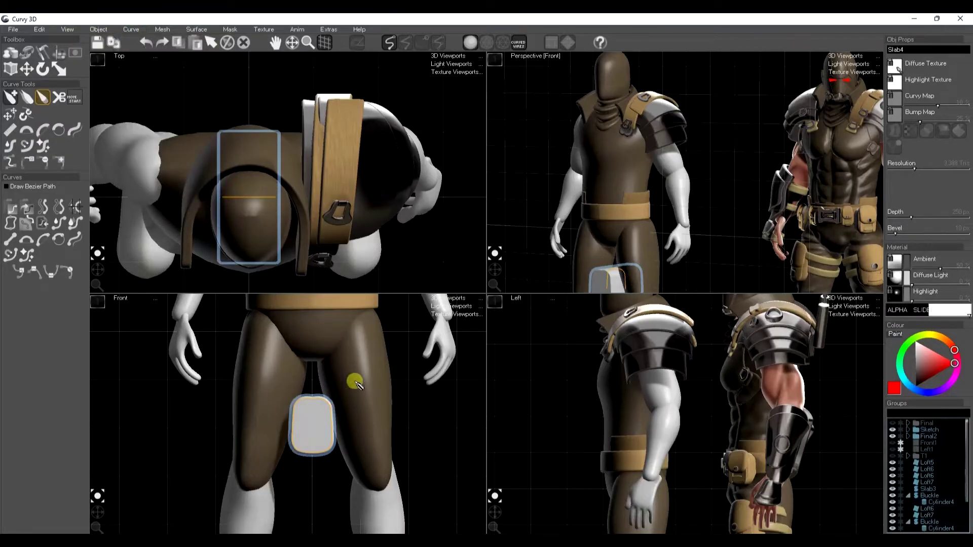
Adjust and smooth the slab outline's upper right corner, and mirror the outline left to right again.
key("t")
left_click(336, 409)
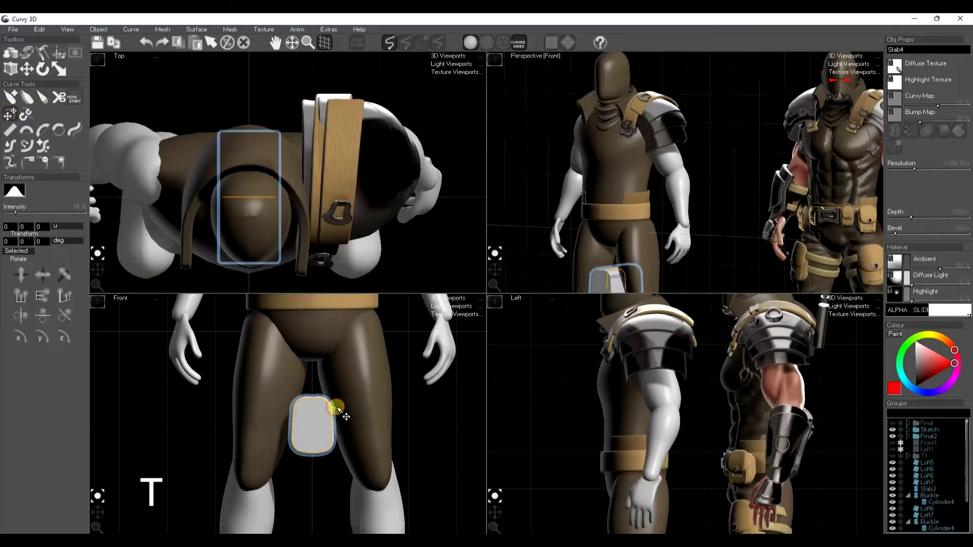
key("ctrl+z")
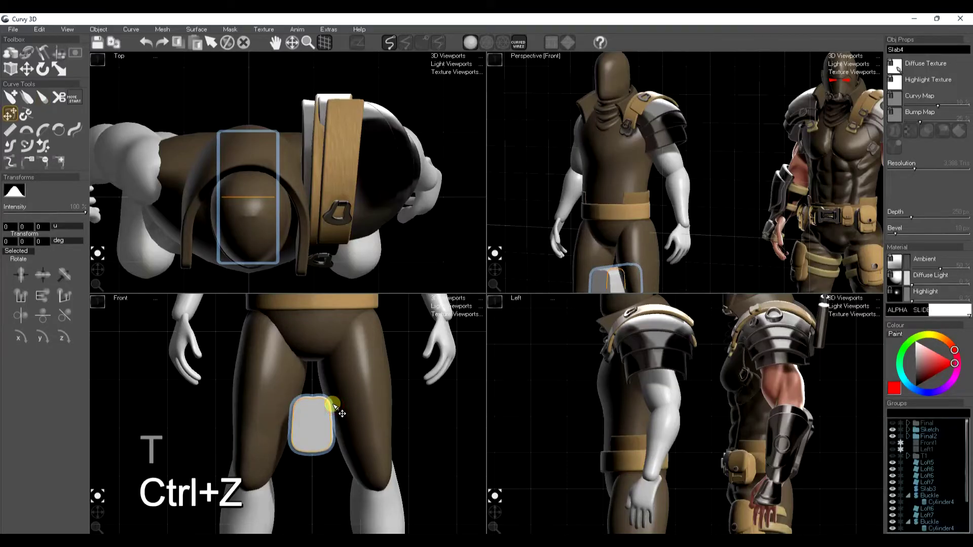
left_click_drag(335, 406, 335, 409)
left_click(10, 130)
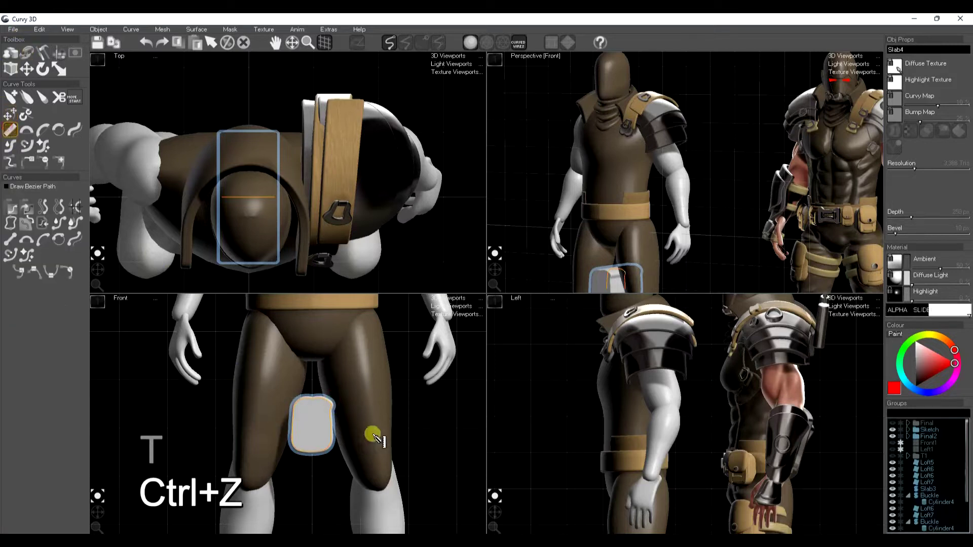
key("s")
key("s")
left_click(121, 32)
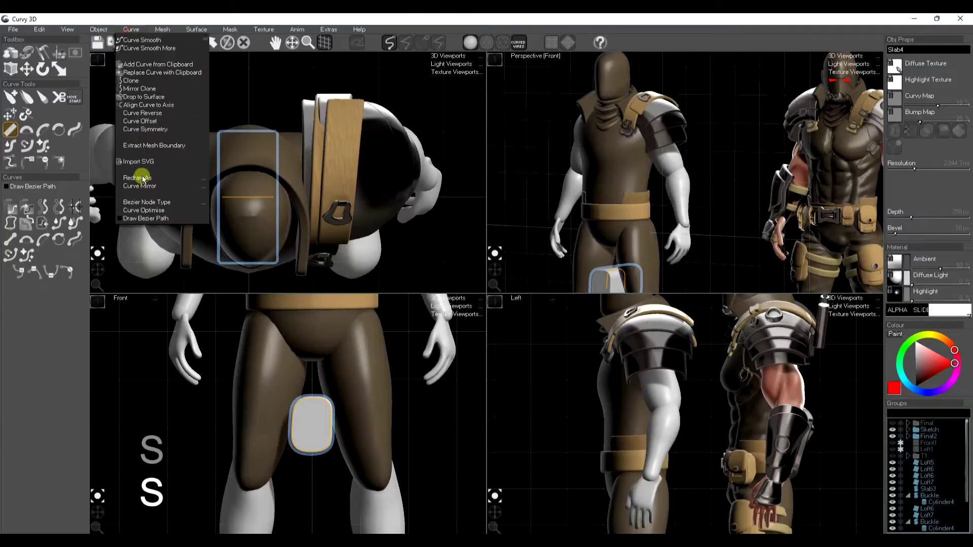
mouse_move(147, 188)
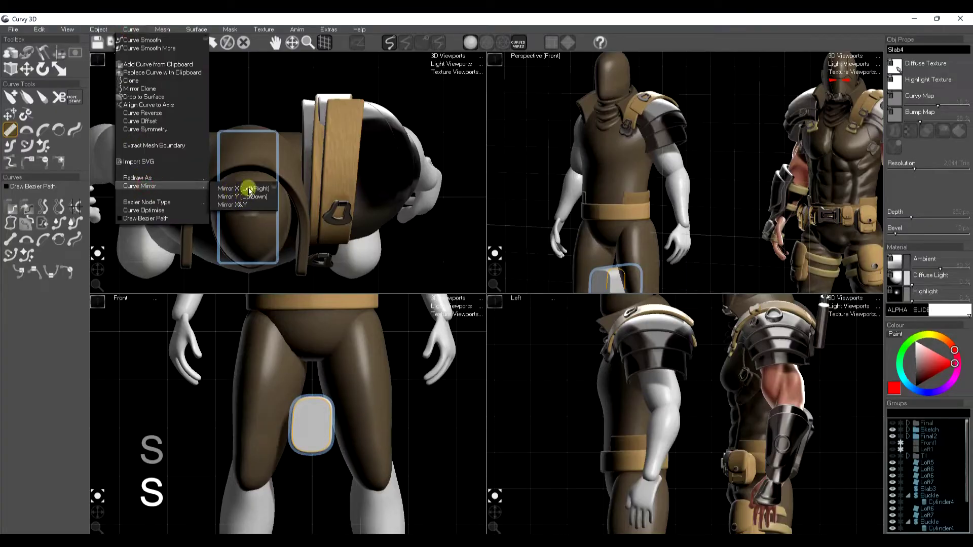
left_click(248, 189)
Make the slab shallower with a larger bevel and move it up in front of the belt at the crotch.
left_click_drag(895, 238, 902, 218)
key("w")
left_click_drag(717, 449, 640, 417)
Scale the slab down, reduce its depth and bevel, and place it on the front centre of the belt.
key("r")
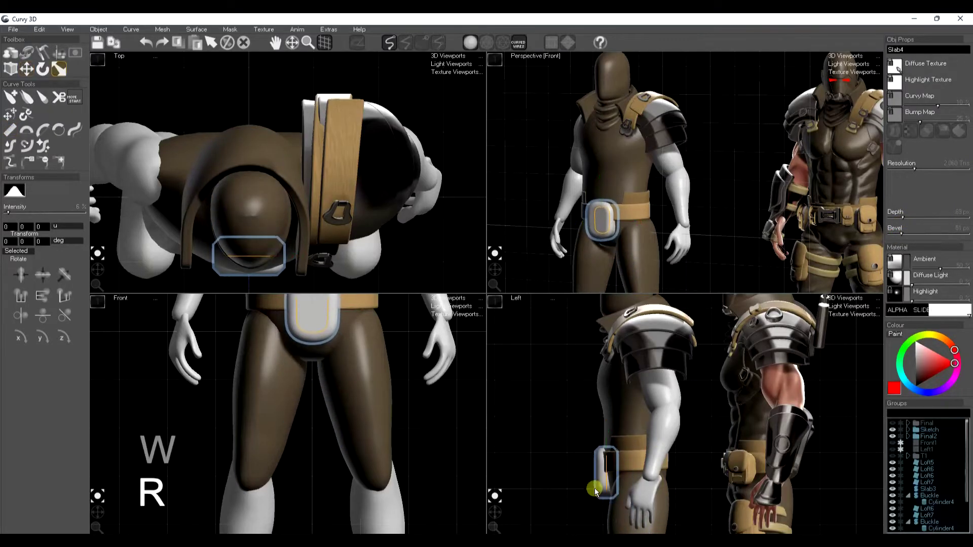
left_click_drag(596, 490, 581, 510)
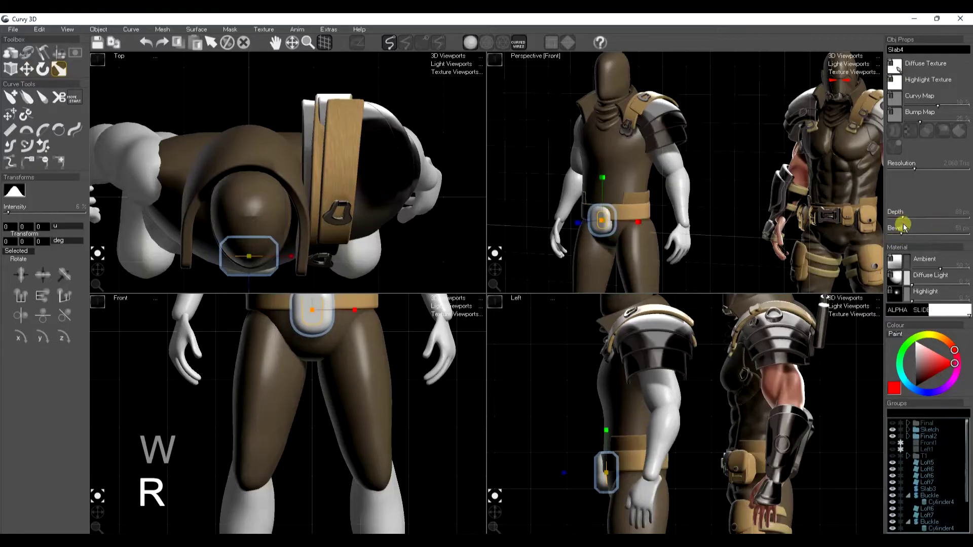
left_click_drag(901, 234, 900, 216)
key("w")
left_click_drag(632, 516, 597, 451)
middle_click_drag(402, 387, 371, 441)
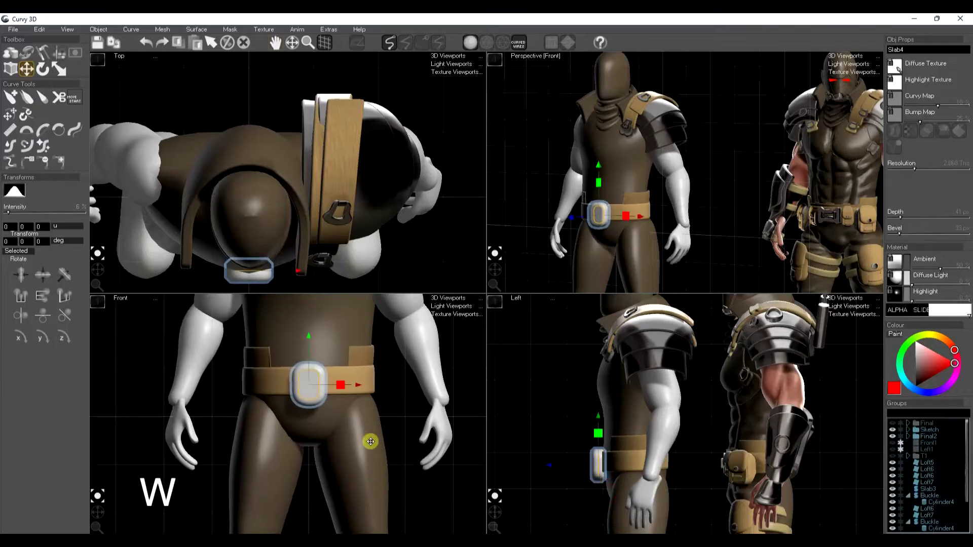
scroll(370, 441, "up", 3)
Duplicate the pouch slab, convert the copy to a mesh, and scale it into a short, thin flap on the pouch's upper front.
key("ctrl+d")
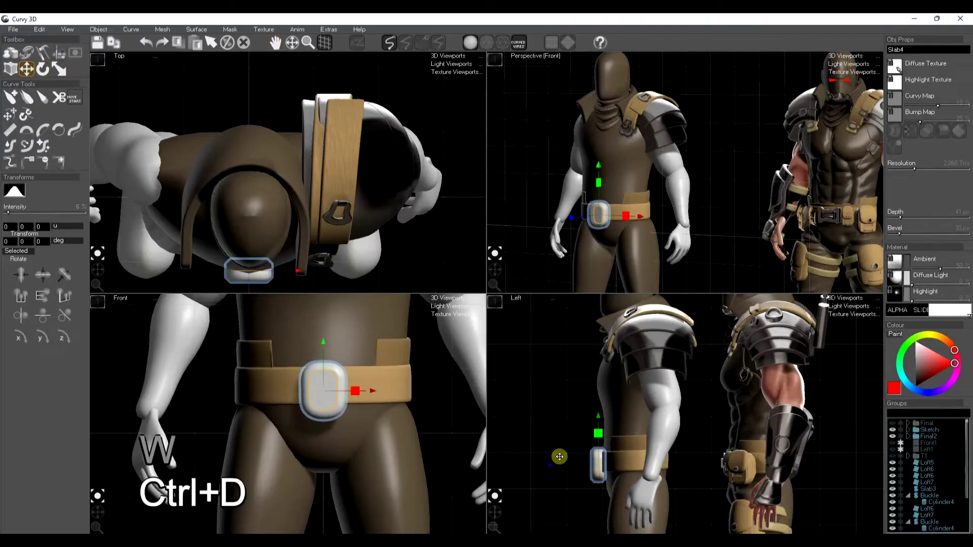
key("k")
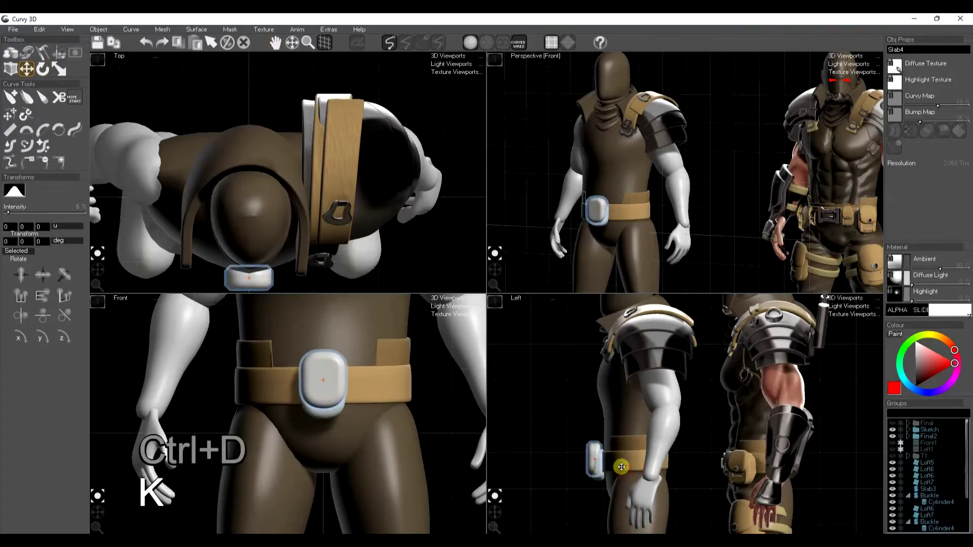
key("r")
left_click_drag(593, 467, 560, 495)
left_click_drag(369, 380, 400, 387)
key("w")
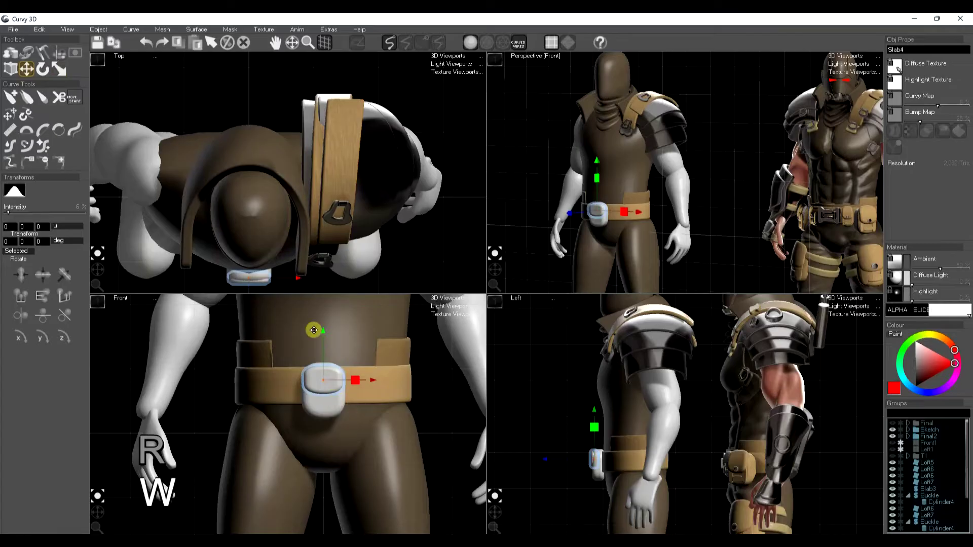
Duplicate the flap, flatten the copy into a narrow strip, and place it slightly tilted across the pouch's lower front.
key("space")
scroll(332, 373, "up", 3)
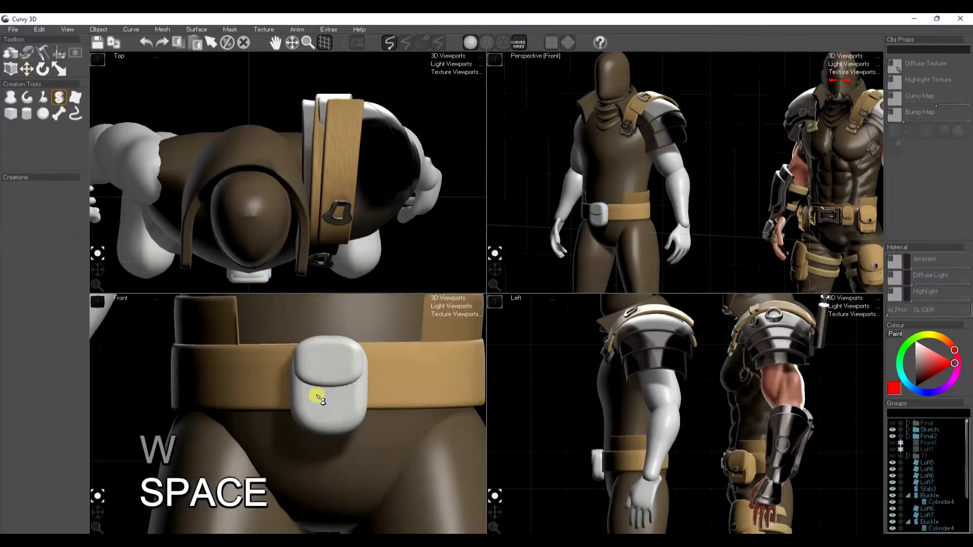
key("ctrl+d")
key("r")
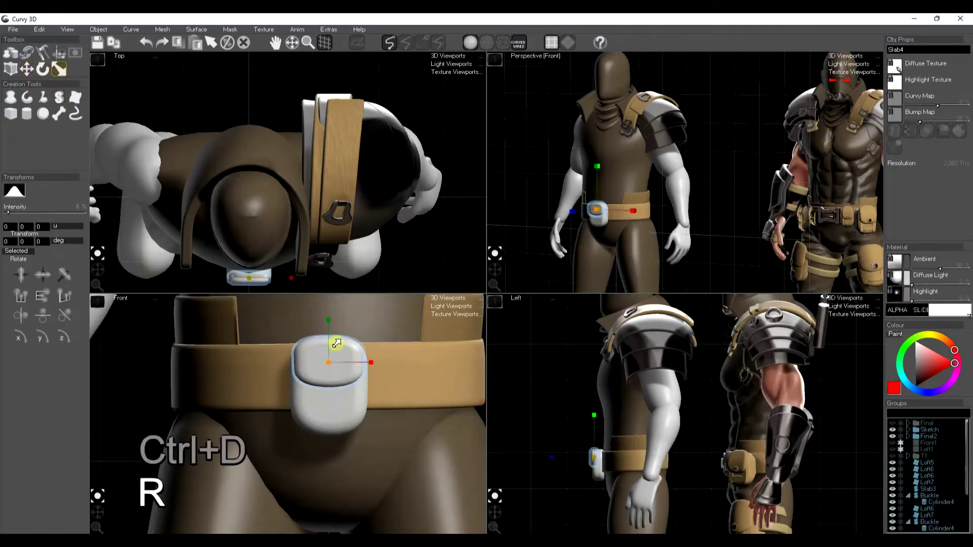
left_click_drag(326, 320, 341, 375)
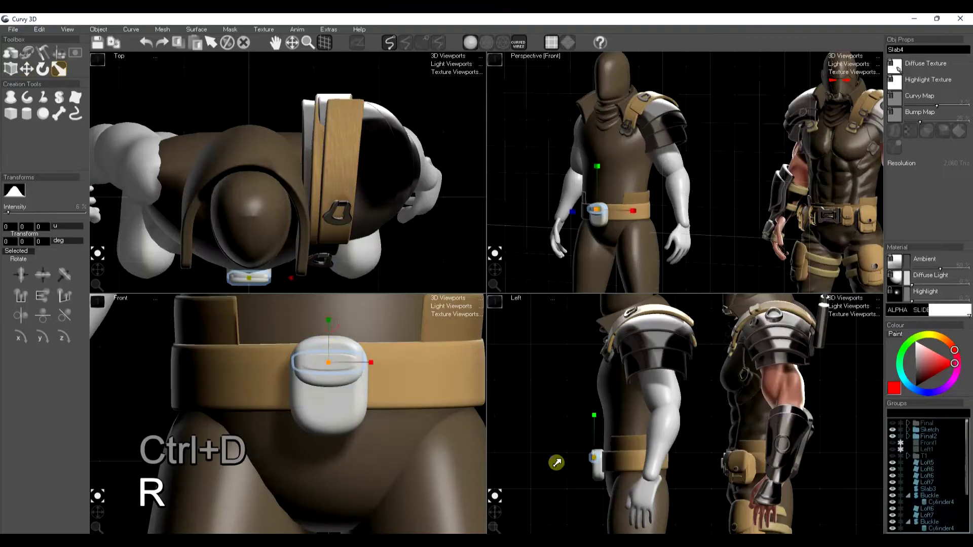
scroll(578, 461, "up", 5)
middle_click_drag(617, 445, 634, 371)
key("w")
left_click_drag(628, 359, 622, 433)
key("e")
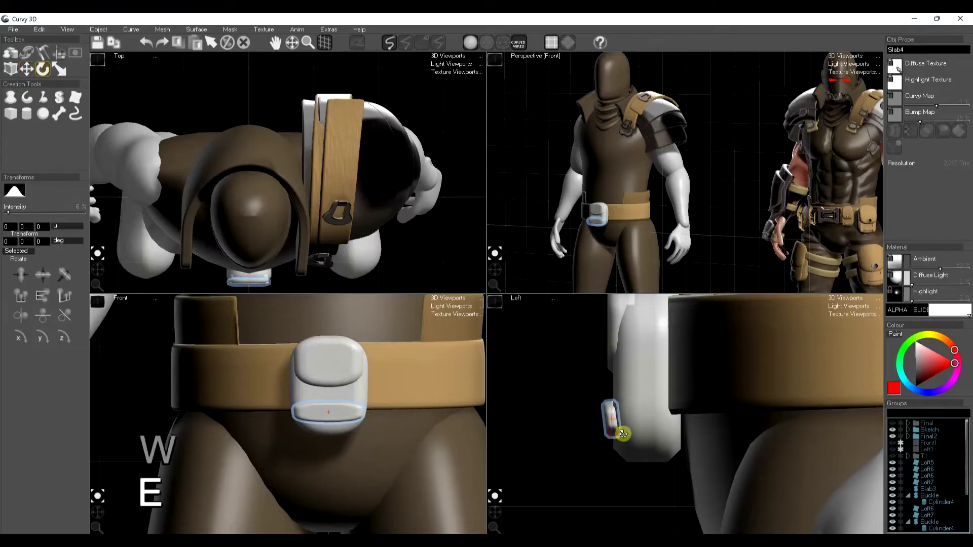
key("w")
Try to narrow the main pouch slab horizontally.
key("space")
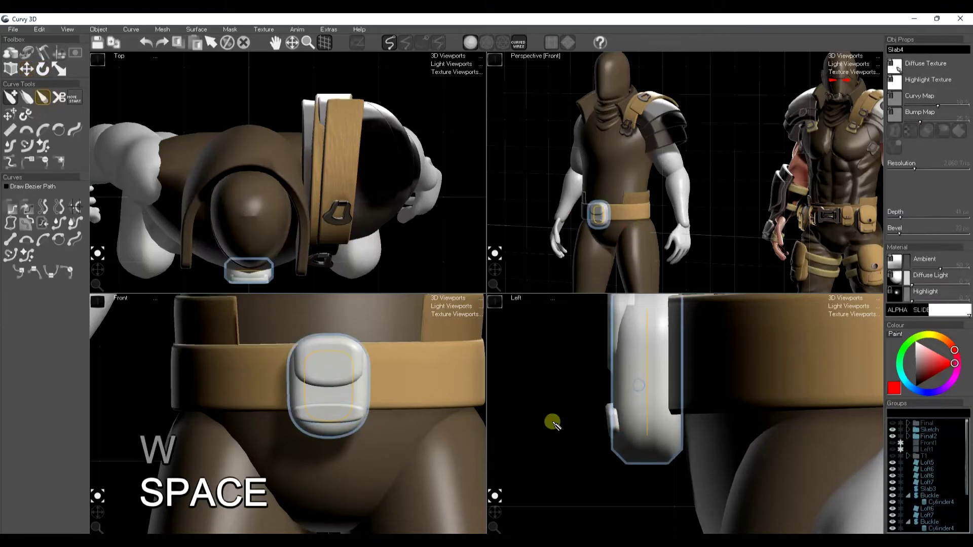
key("d")
key("r")
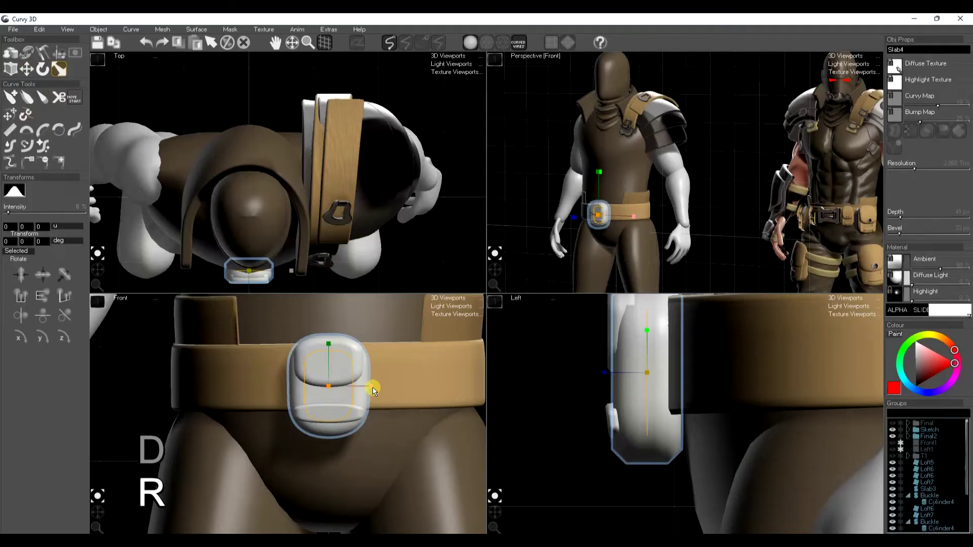
left_click_drag(372, 387, 350, 383)
key("ctrl+z")
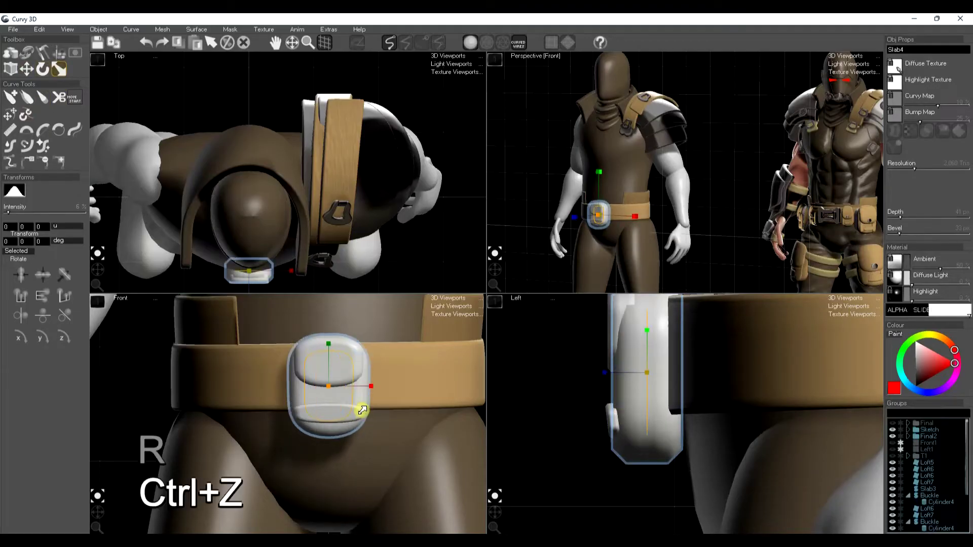
Duplicate the pouch slab as a mesh, shrink it into a slim upright strip, and place one along each side edge of the pouch.
key("ctrl+d")
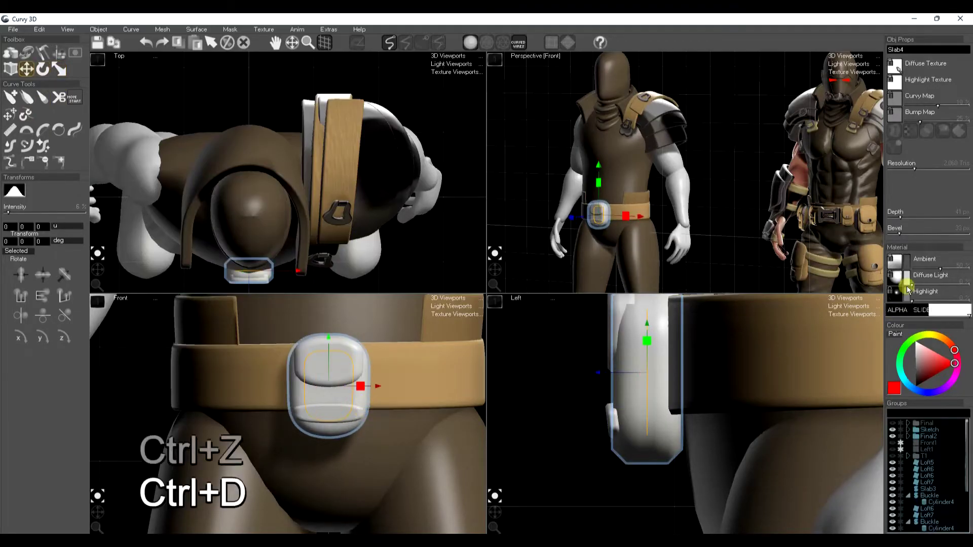
key("k")
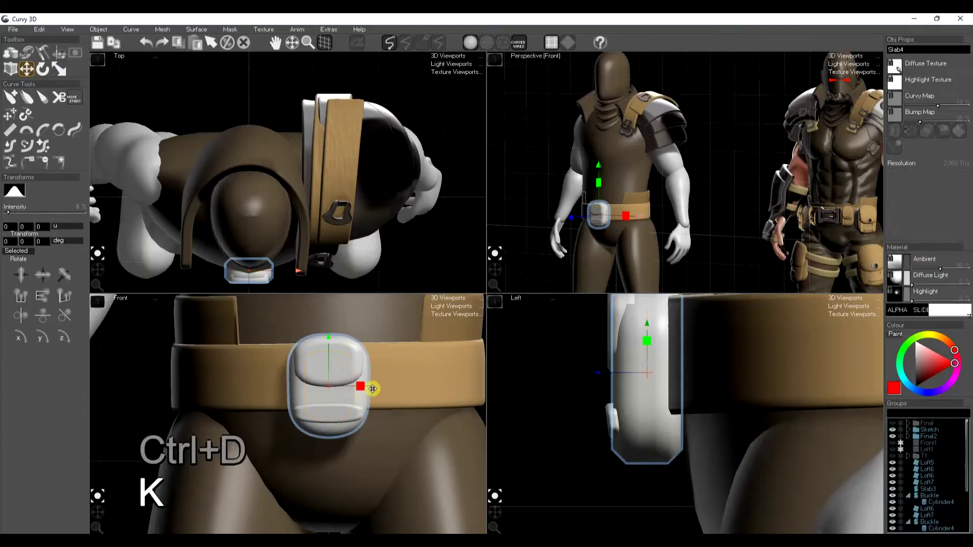
key("r")
left_click_drag(376, 387, 353, 390)
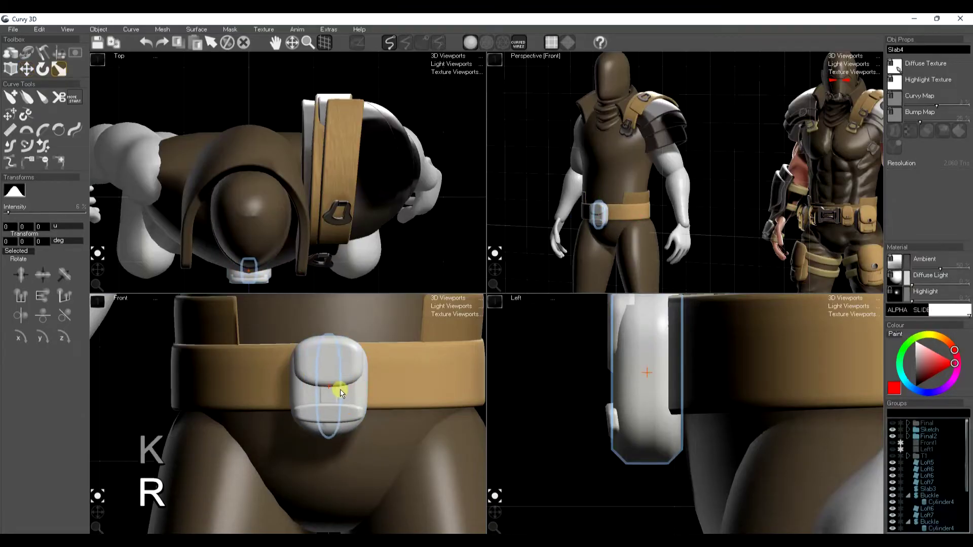
key("w")
key("r")
left_click_drag(311, 341, 310, 402)
key("w")
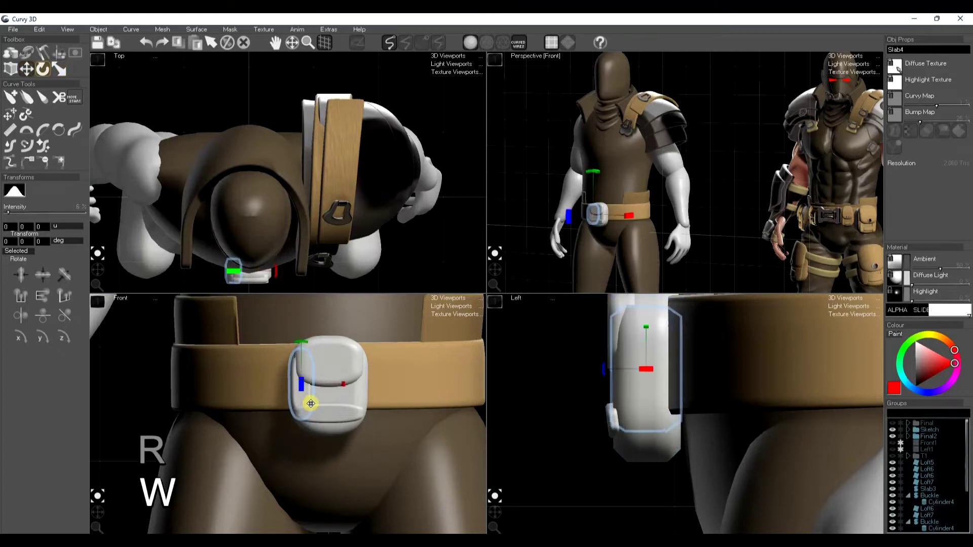
key("ctrl+d")
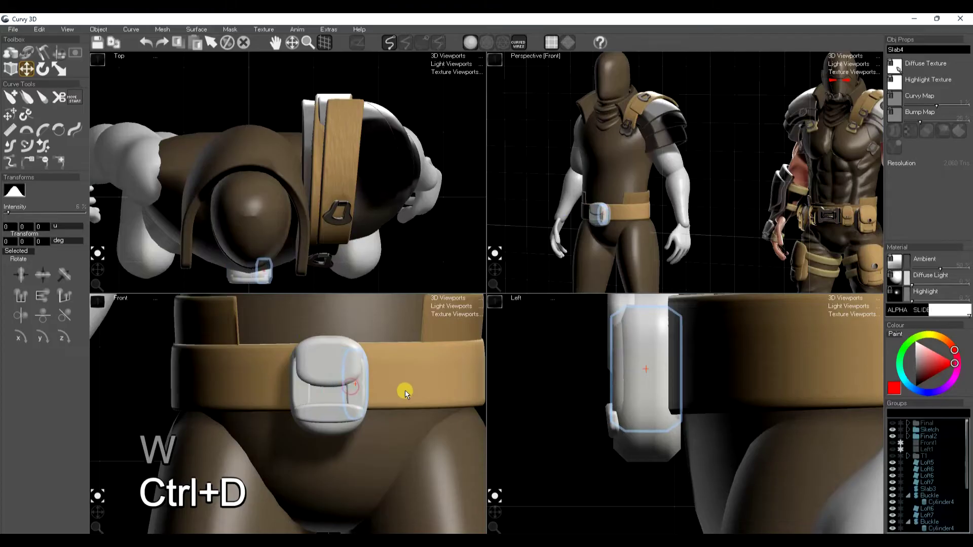
key("space")
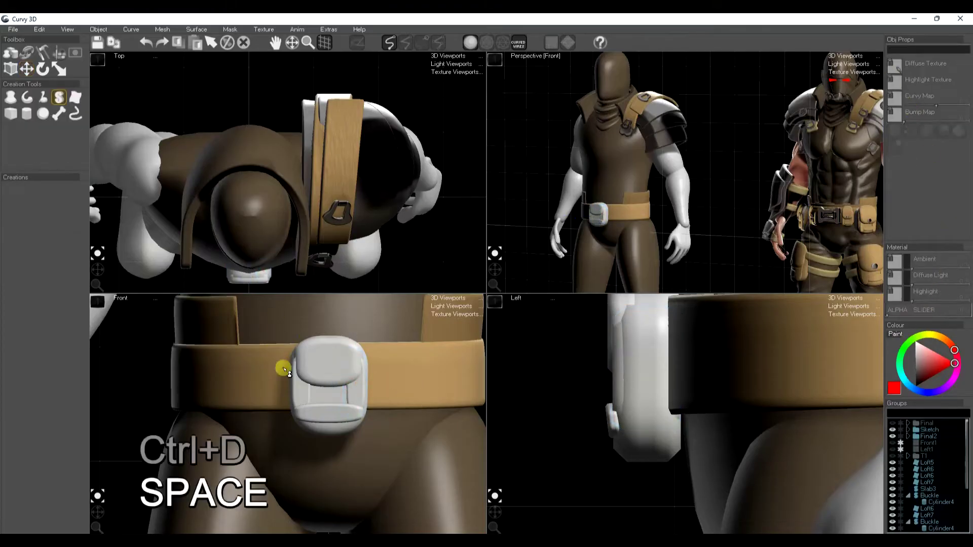
Add a small sphere in front of the pouch flap and flatten it into a disc.
left_click(44, 116)
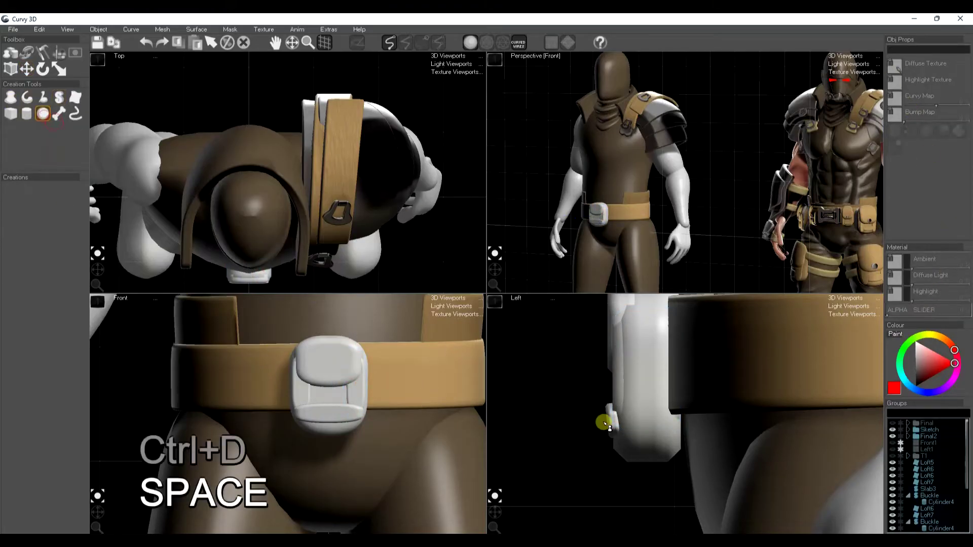
left_click_drag(600, 337, 611, 363)
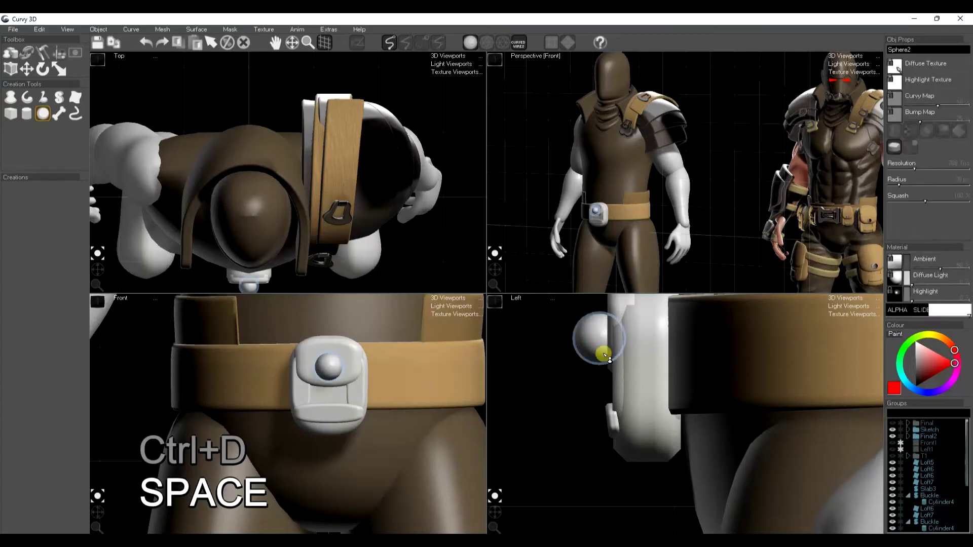
key("e")
key("r")
left_click_drag(602, 353, 604, 378)
Rotate the flattened sphere to face forward, shrink it slightly, and set it against the flap as a button.
key("w")
key("e")
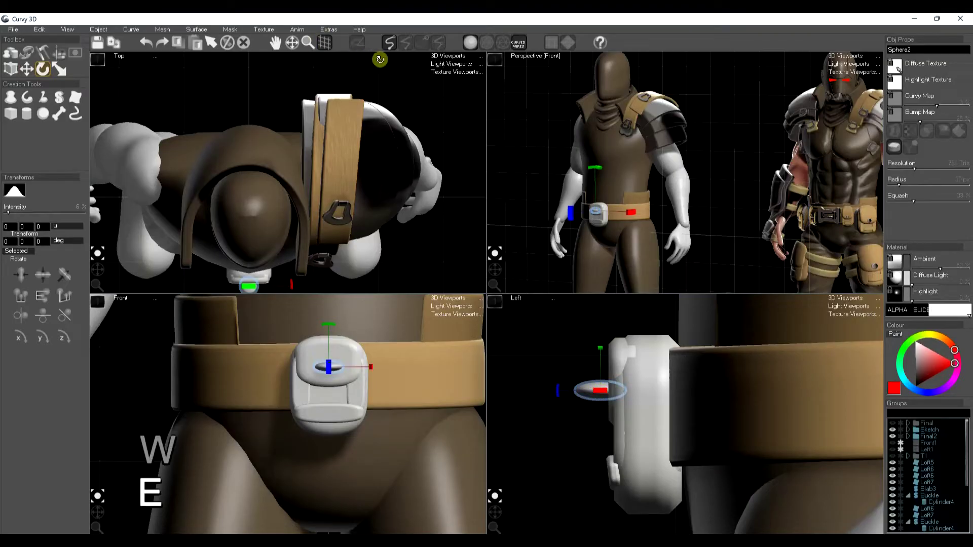
left_click_drag(558, 390, 573, 454)
key("r")
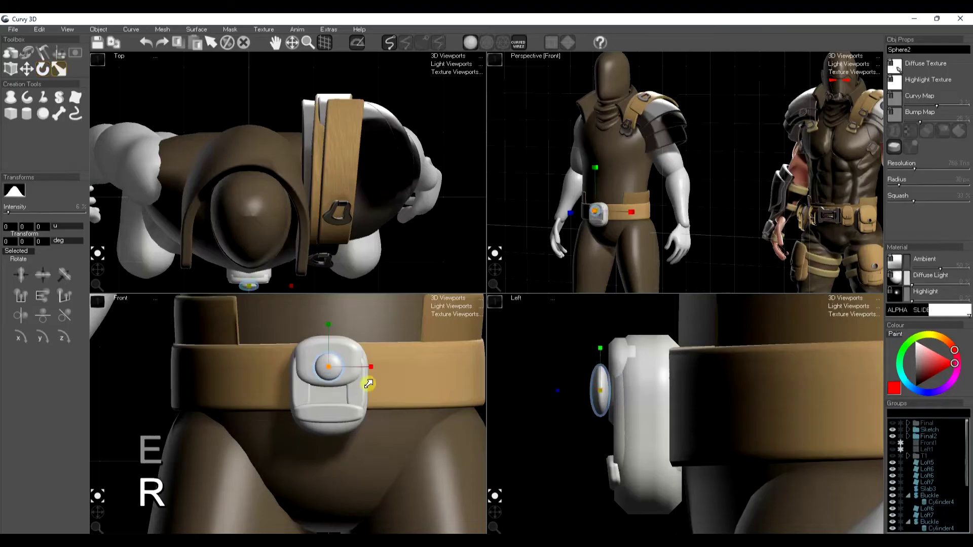
key("w")
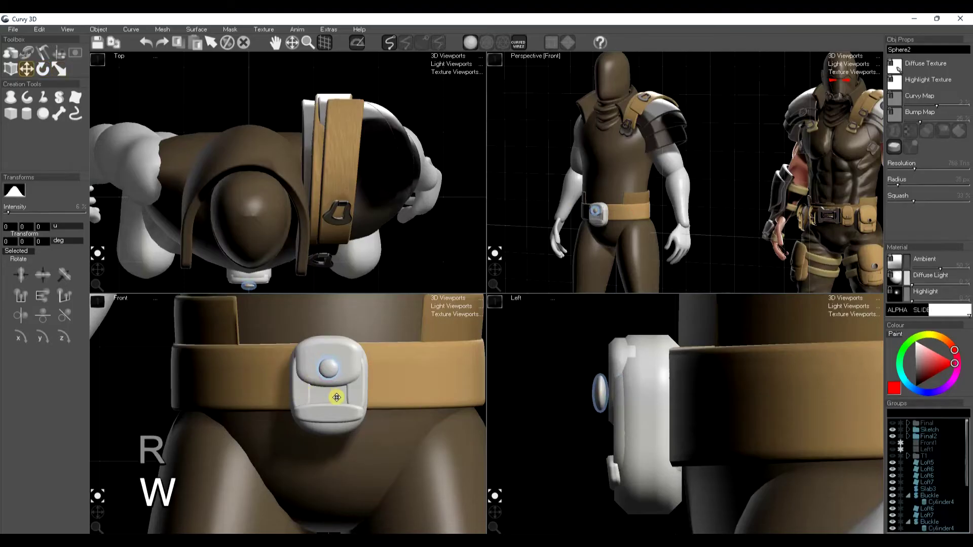
left_click_drag(529, 442, 535, 447)
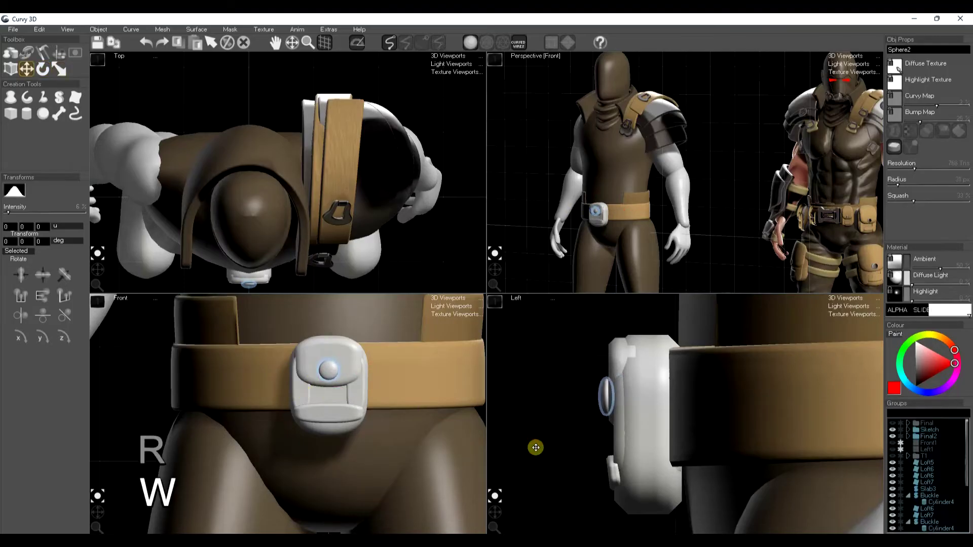
Convert the main pouch slab to a mesh, name it Pouch, and parent the other slabs and the button sphere under it.
left_click(329, 398)
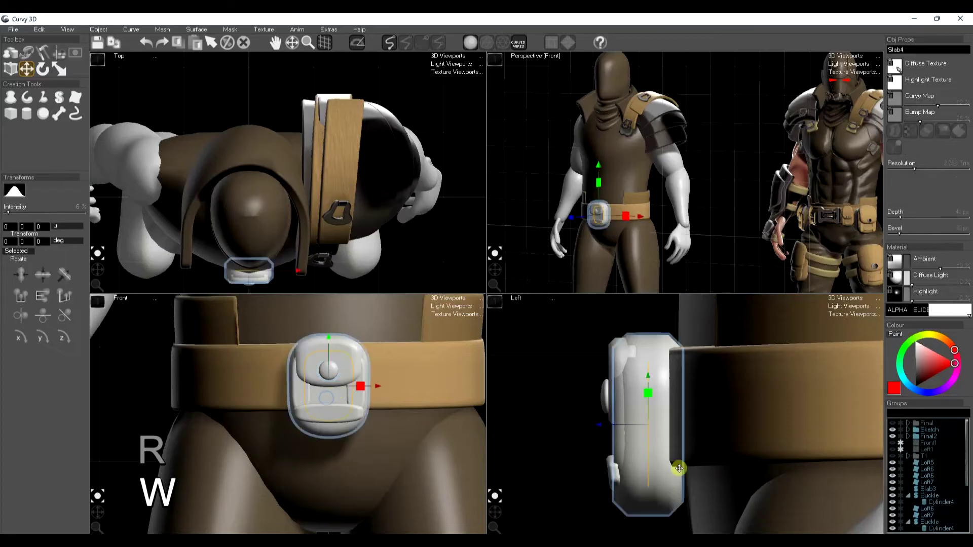
key("k")
scroll(935, 501, "down", 5)
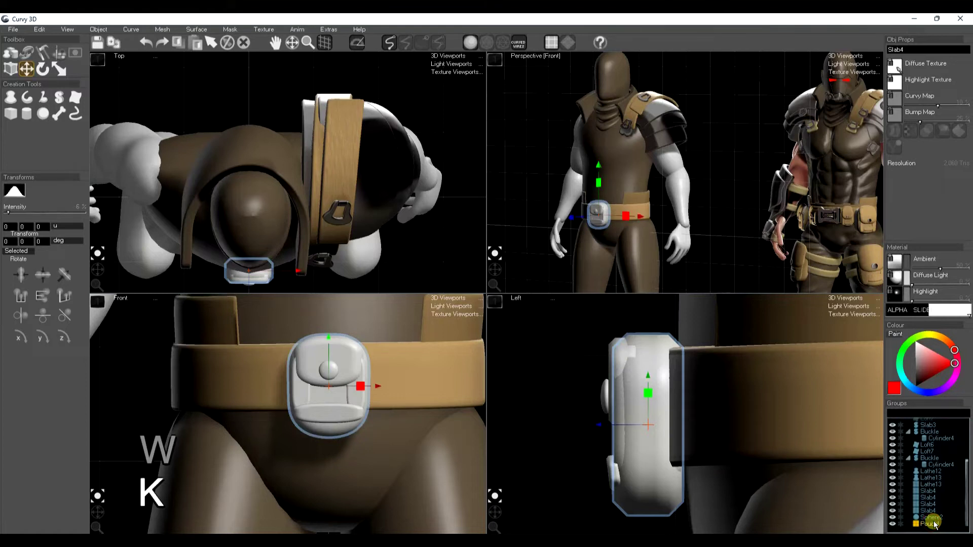
left_click_drag(931, 518, 935, 499)
left_click(935, 492)
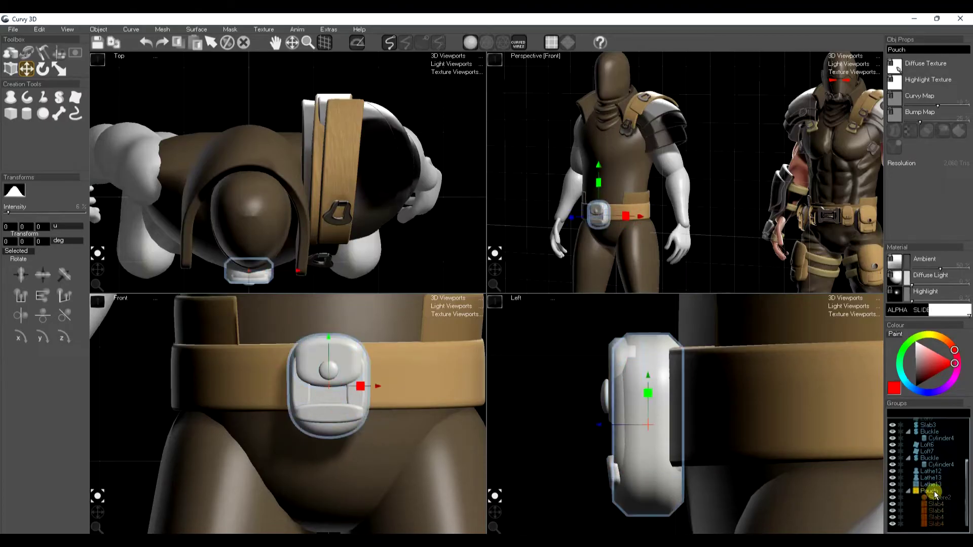
scroll(365, 428, "down", 2)
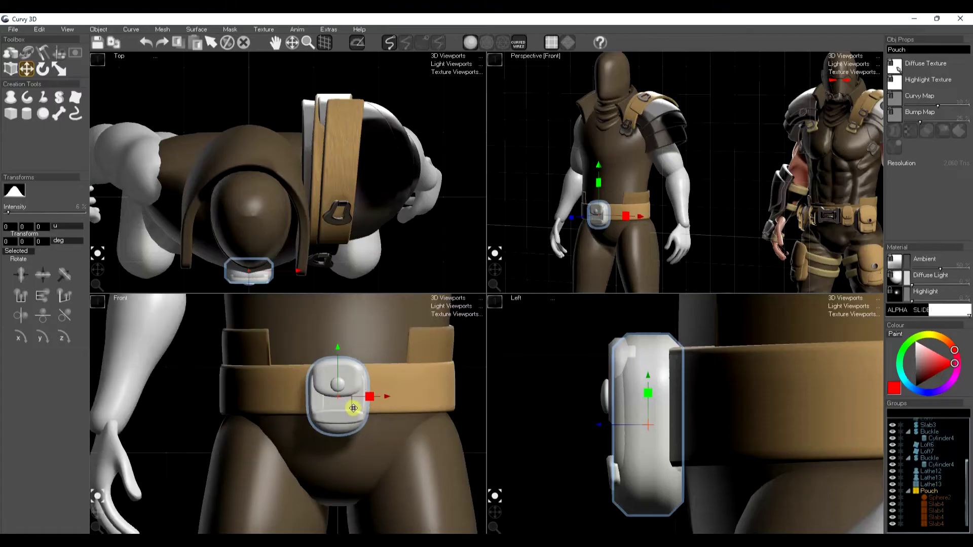
Move the pouch toward the hip on the belt, duplicate it, and place a smaller copy beside it nearer the buckle area.
left_click_drag(355, 407, 382, 430)
key("ctrl+d")
key("r")
key("w")
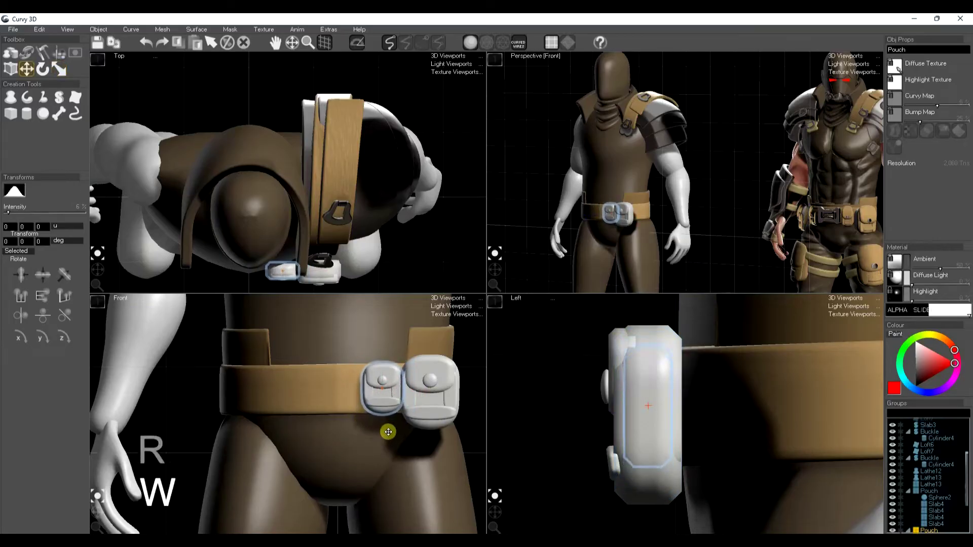
scroll(957, 501, "down", 1)
Rotate the larger belt pouch to follow the belt's curve and set it against the side of the hip.
left_click(927, 479)
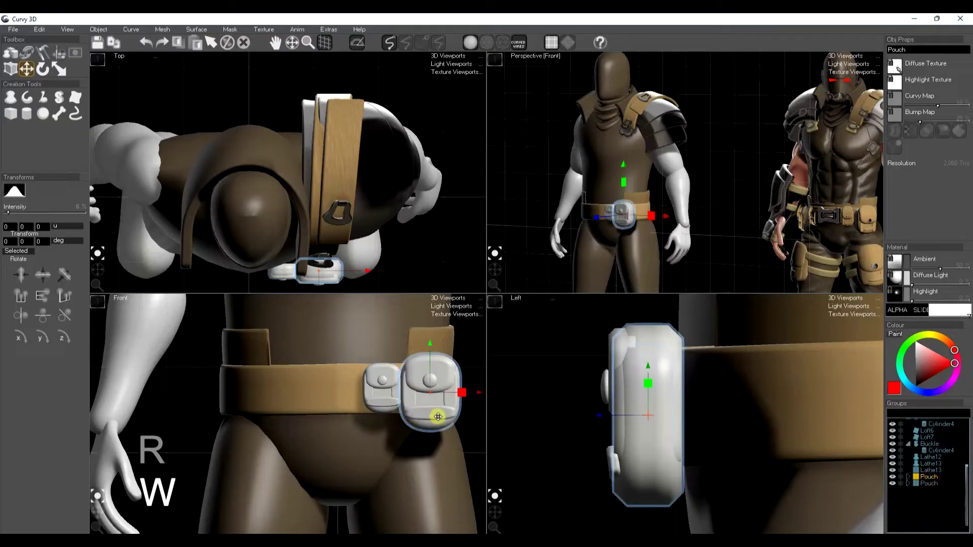
left_click_drag(435, 417, 437, 424)
key("e")
left_click_drag(356, 260, 373, 260)
key("w")
left_click_drag(345, 219, 391, 217)
left_click_drag(713, 427, 764, 456)
left_click_drag(478, 449, 440, 461)
key("space")
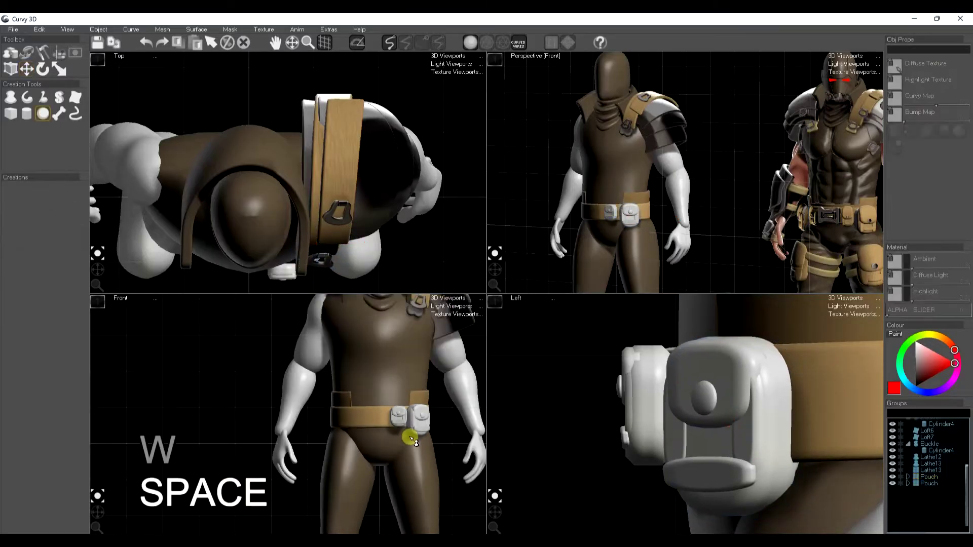
Duplicate the smaller belt pouch, move the copy down in front of the thigh, and enlarge it to match the reference's thigh pouch.
left_click(930, 484)
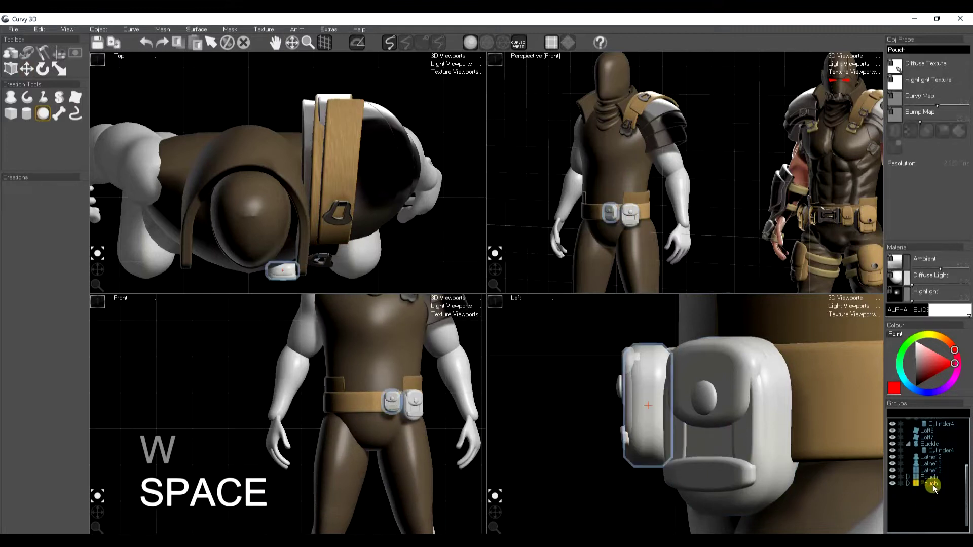
key("ctrl+d")
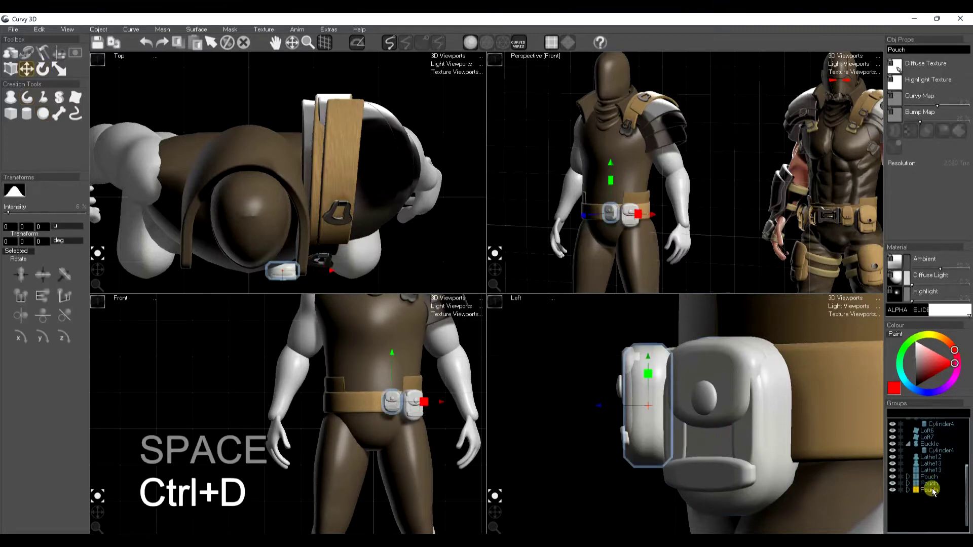
left_click_drag(380, 391, 447, 415)
key("e")
key("r")
scroll(709, 443, "down", 5)
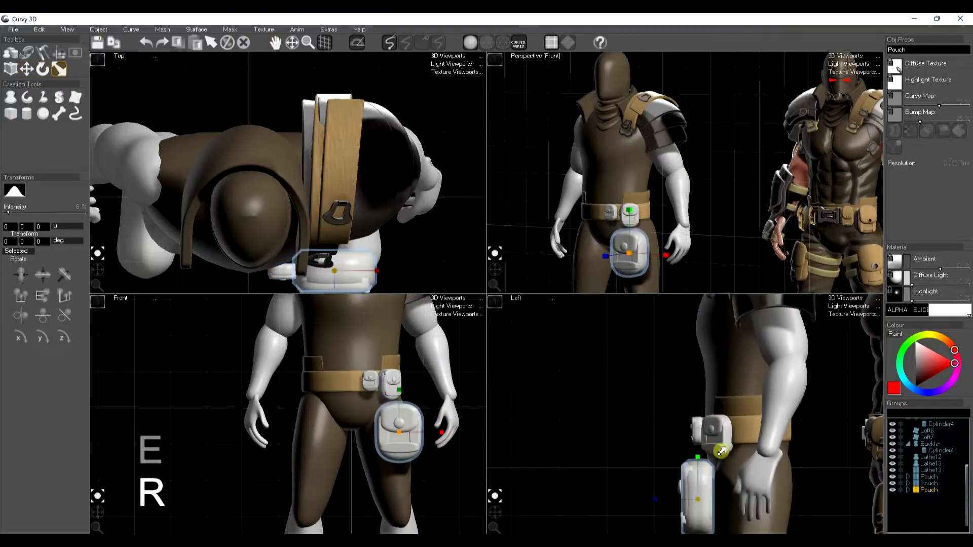
scroll(714, 430, "up", 2)
scroll(699, 425, "up", 2)
scroll(644, 426, "down", 2)
key("w")
left_click_drag(629, 433, 628, 440)
key("r")
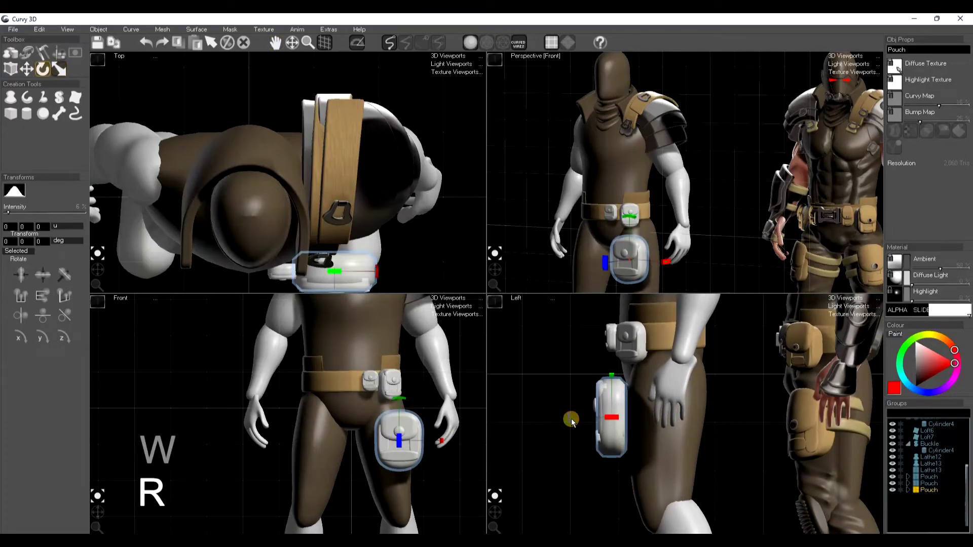
Join the thigh pouch's parts into one mesh and bend it with a gradient mask so it curves around the thigh.
key("ctrl+j")
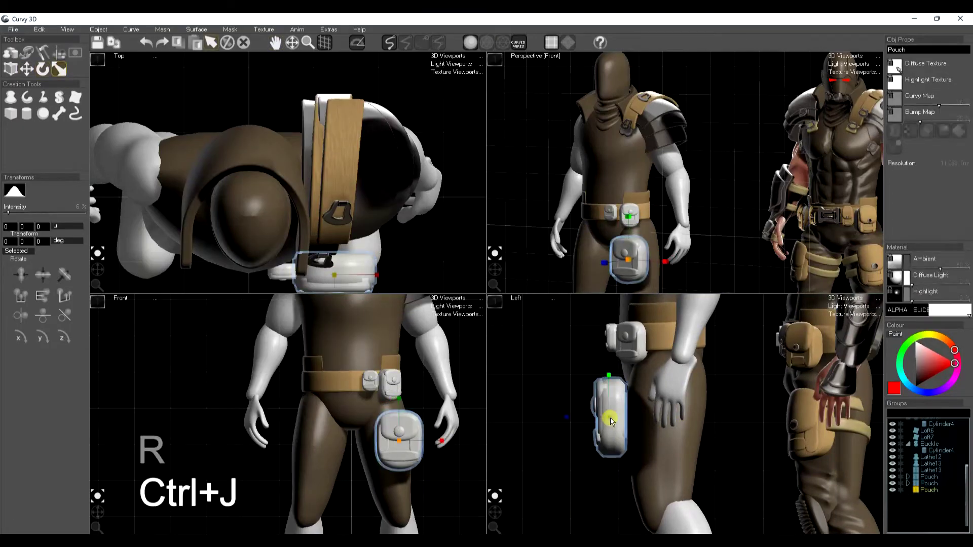
left_click(74, 52)
left_click(63, 117)
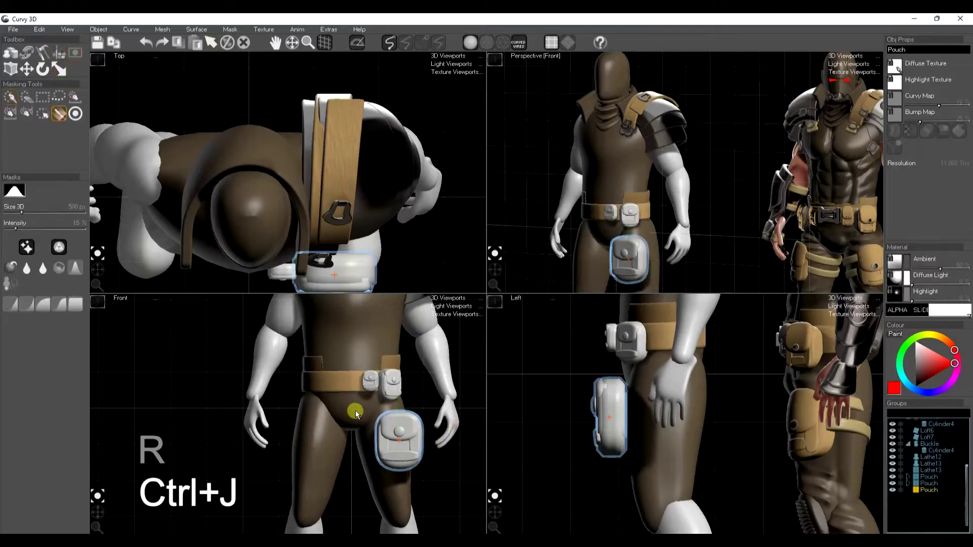
left_click(421, 442)
key("e")
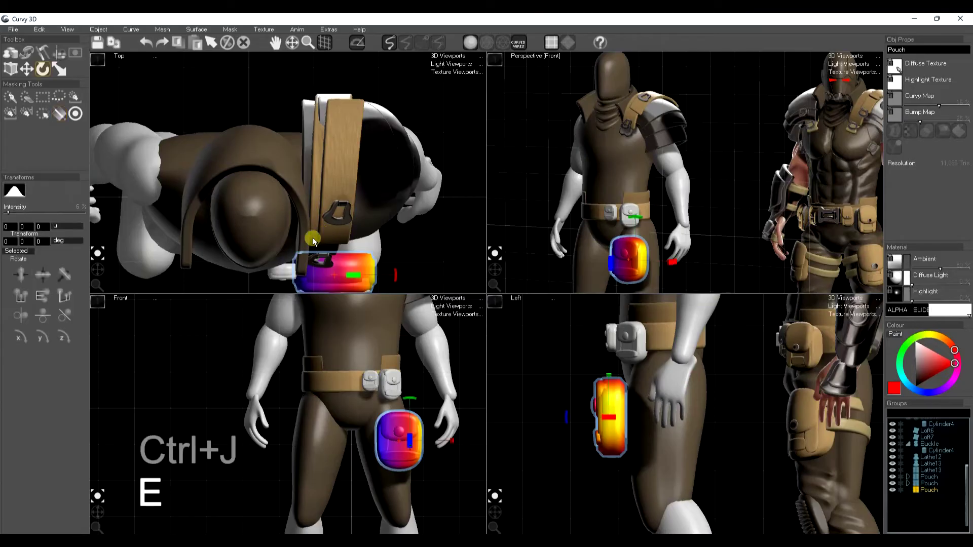
left_click_drag(304, 255, 357, 222)
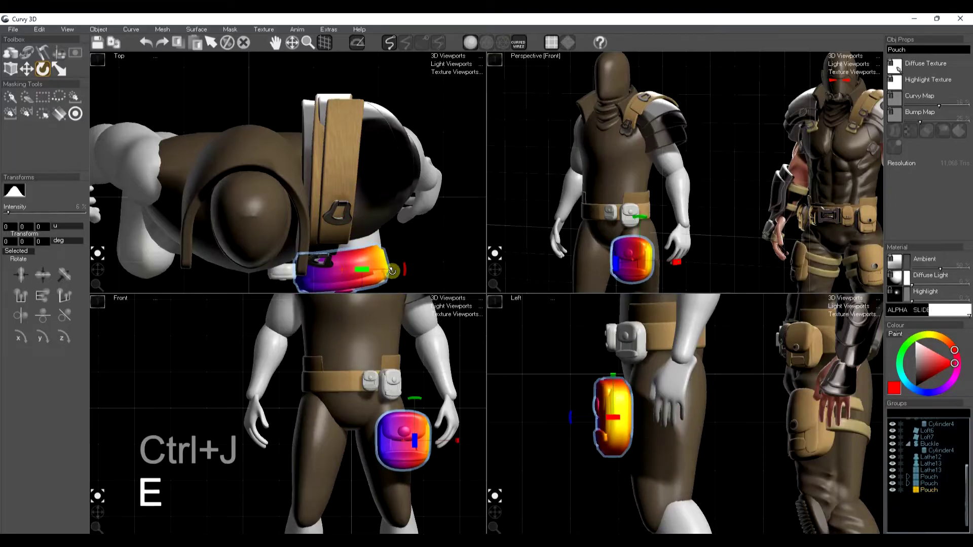
key("w")
left_click_drag(412, 258, 393, 259)
key("e")
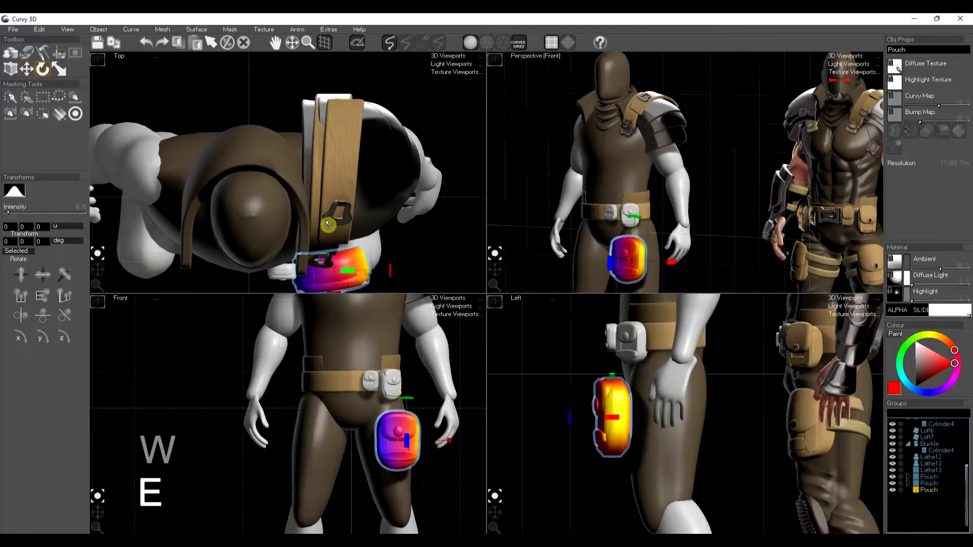
left_click_drag(325, 204, 341, 207)
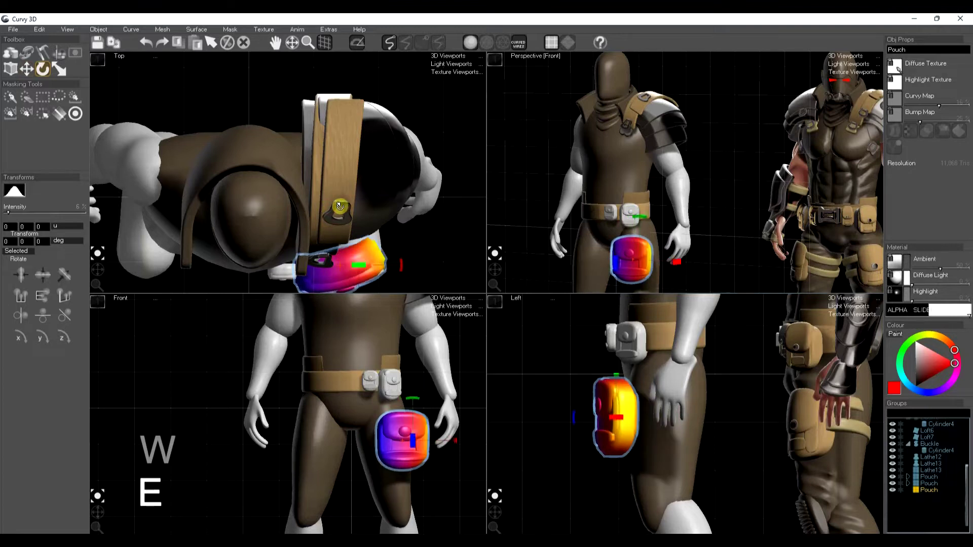
Clear the mask, rotate and tilt the thigh pouch against the outer thigh, and shrink it slightly.
key("space")
left_click_drag(445, 427, 429, 447)
key("w")
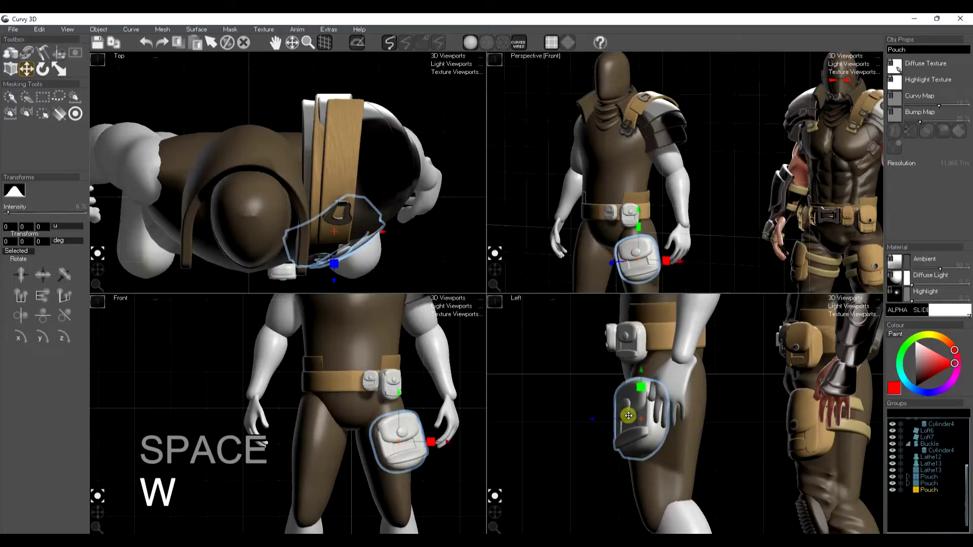
key("r")
left_click_drag(637, 420, 628, 435)
key("space")
Copy the tan belt's material and apply it to the thigh pouch.
left_click(350, 379)
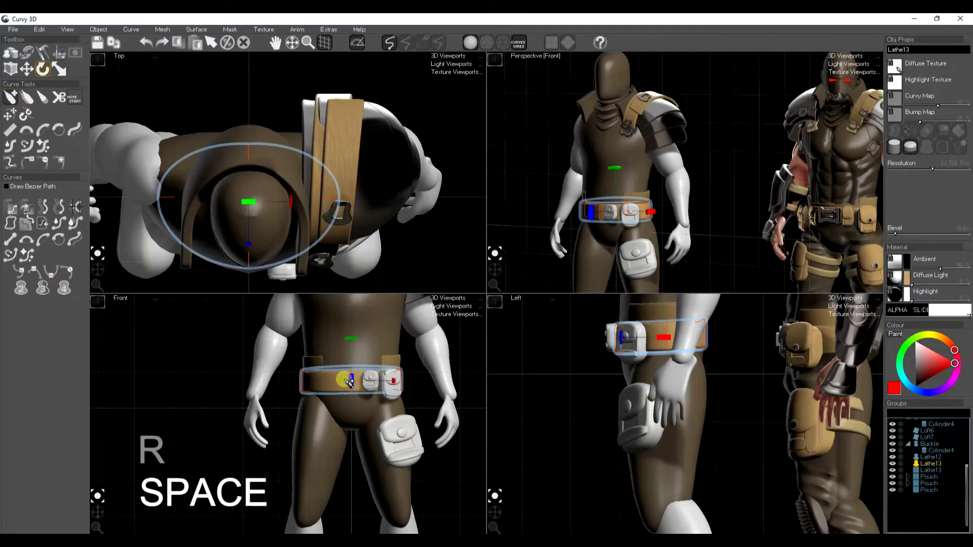
key("ctrl+c")
key("space")
left_click(376, 385)
key("space")
left_click(411, 446)
key("ctrl+f")
key("space")
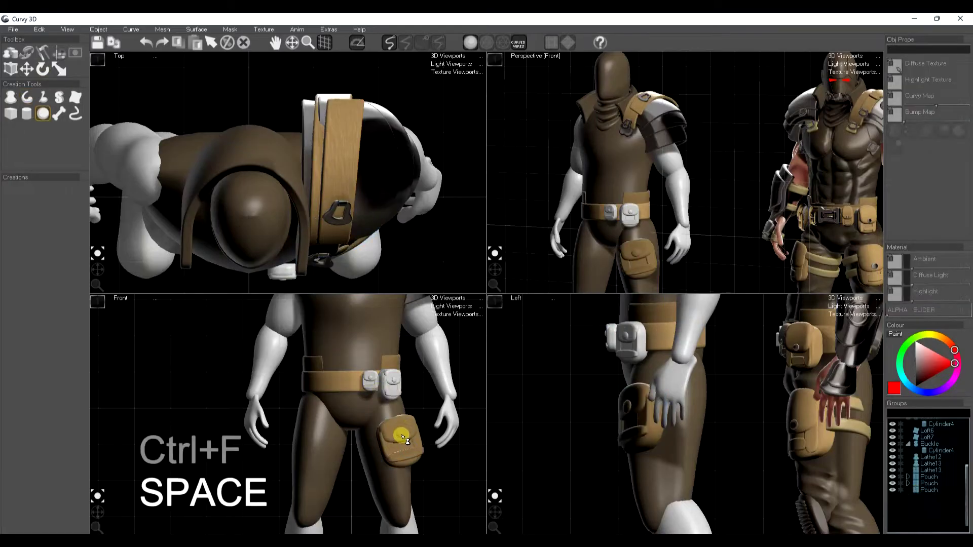
Try to mask the button on the thigh pouch's flap with a small marquee and Mask Connected.
left_click(403, 436)
scroll(401, 434, "up", 3)
left_click(40, 69)
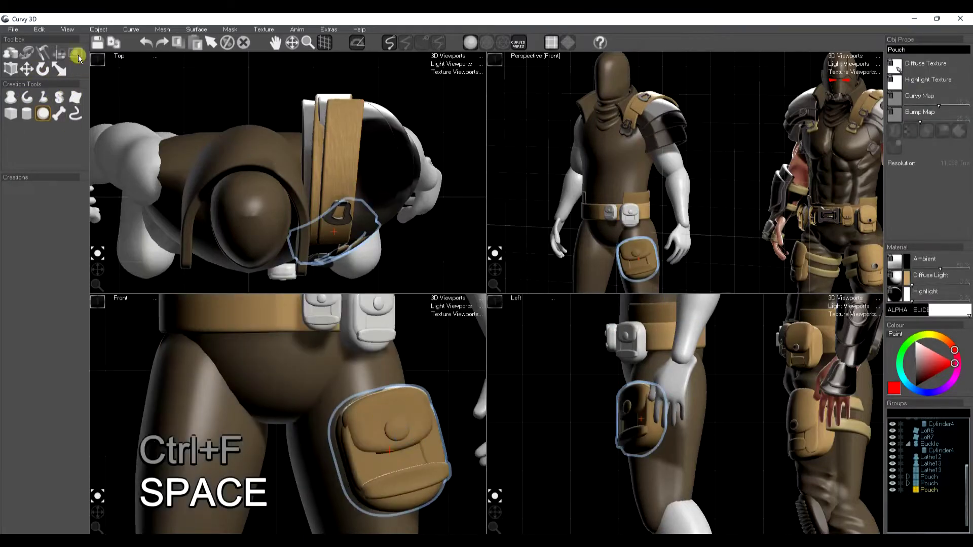
left_click(77, 55)
left_click(393, 428)
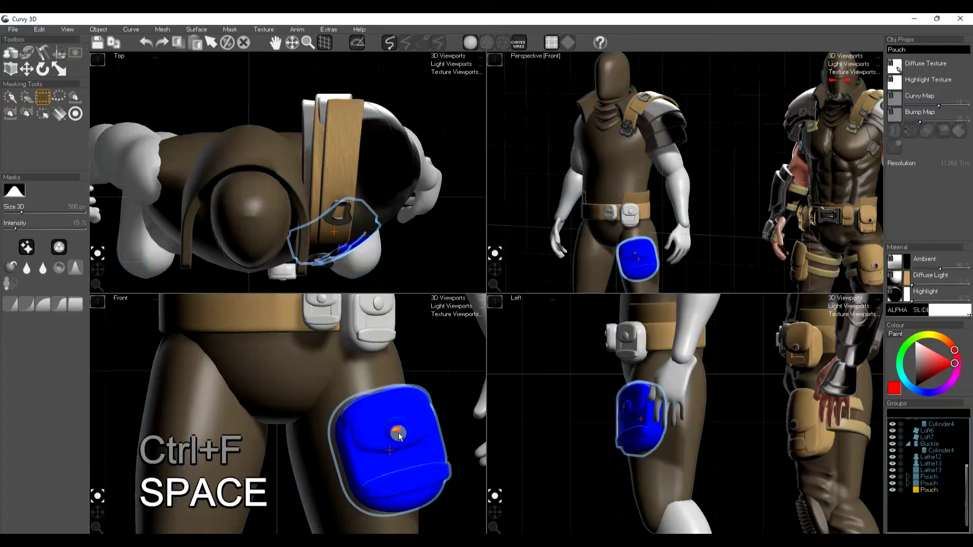
left_click(231, 29)
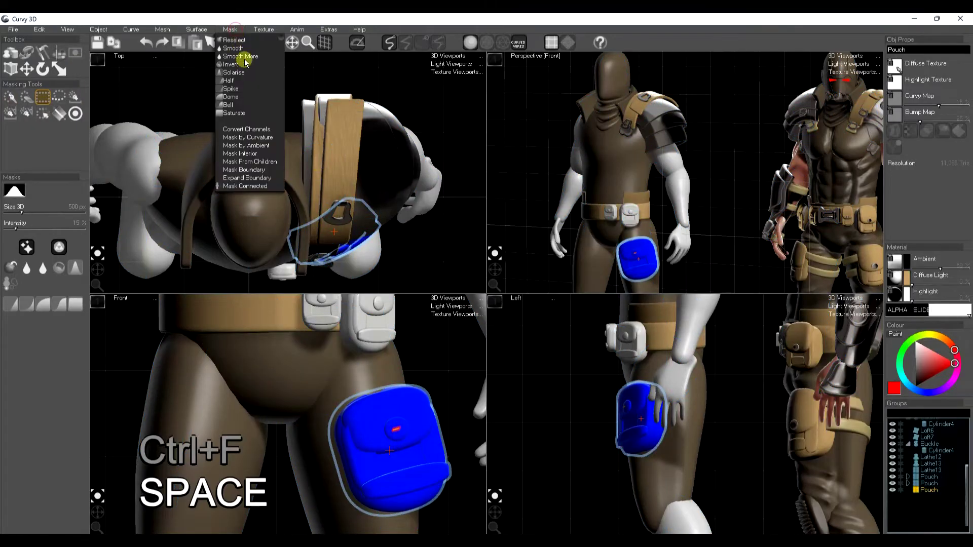
left_click(249, 187)
left_click(397, 439)
scroll(396, 430, "up", 3)
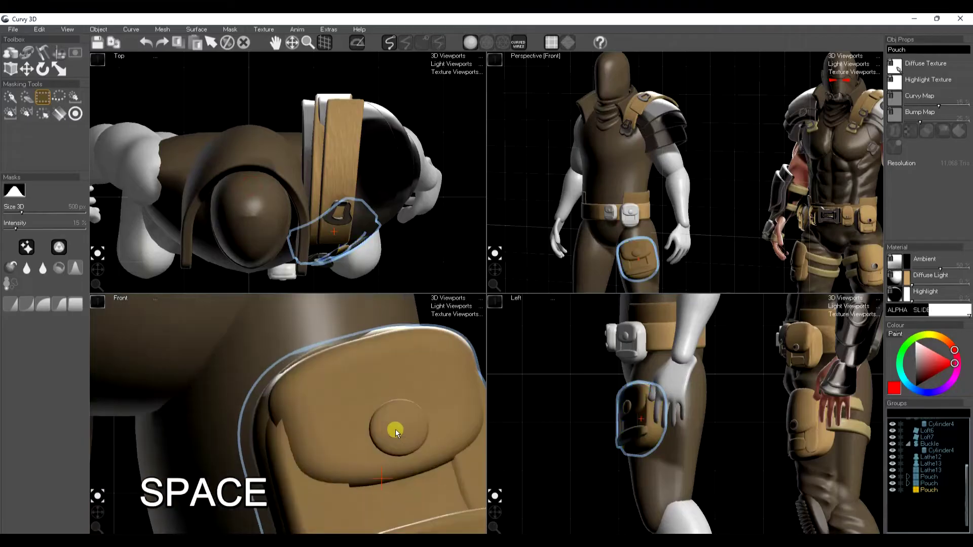
Mask a few button faces in wireframe view, extend the mask with Mask Connected, and explode the button from the thigh pouch.
scroll(395, 430, "up", 2)
key("a")
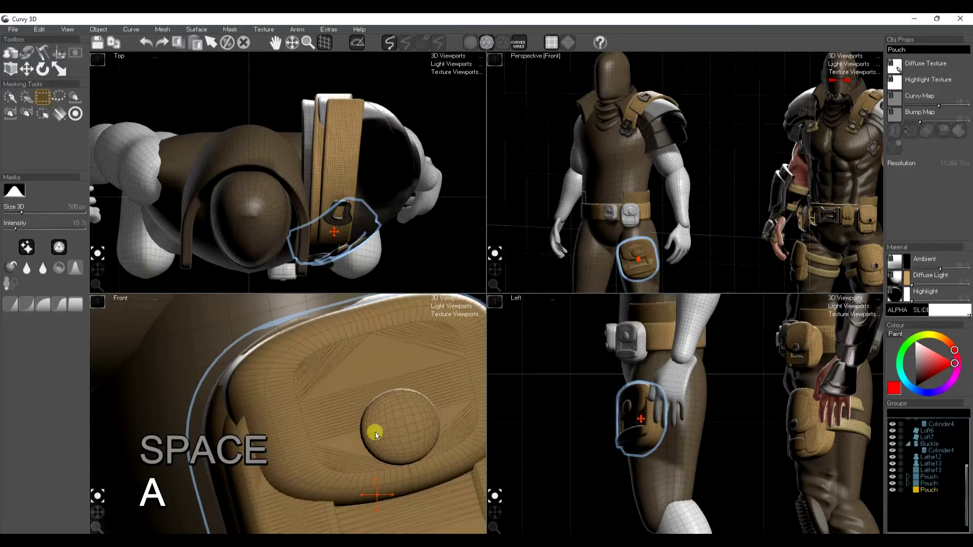
left_click(397, 440)
left_click(229, 29)
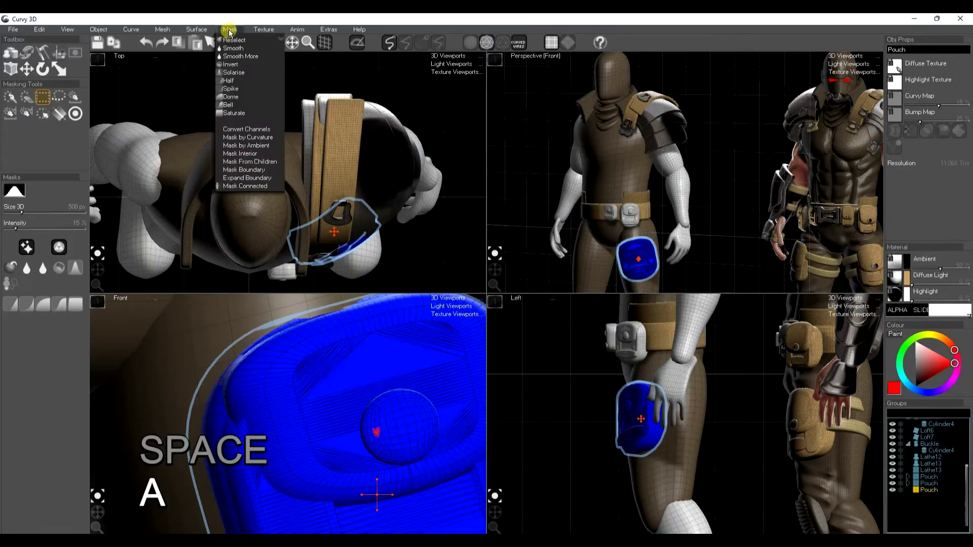
left_click(245, 186)
left_click(163, 28)
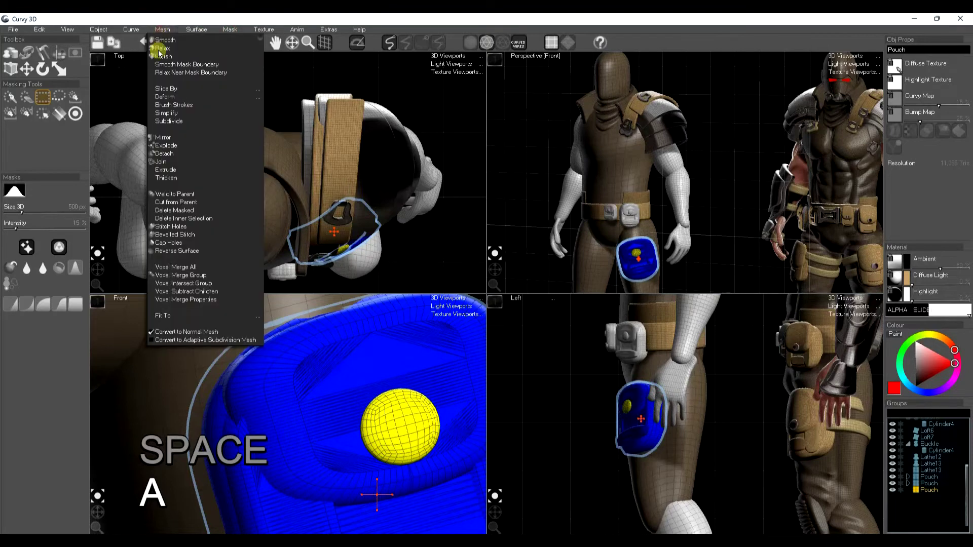
left_click(168, 146)
Copy the dark shoulder armour's material and apply it to the thigh pouch's button.
scroll(330, 354, "down", 5)
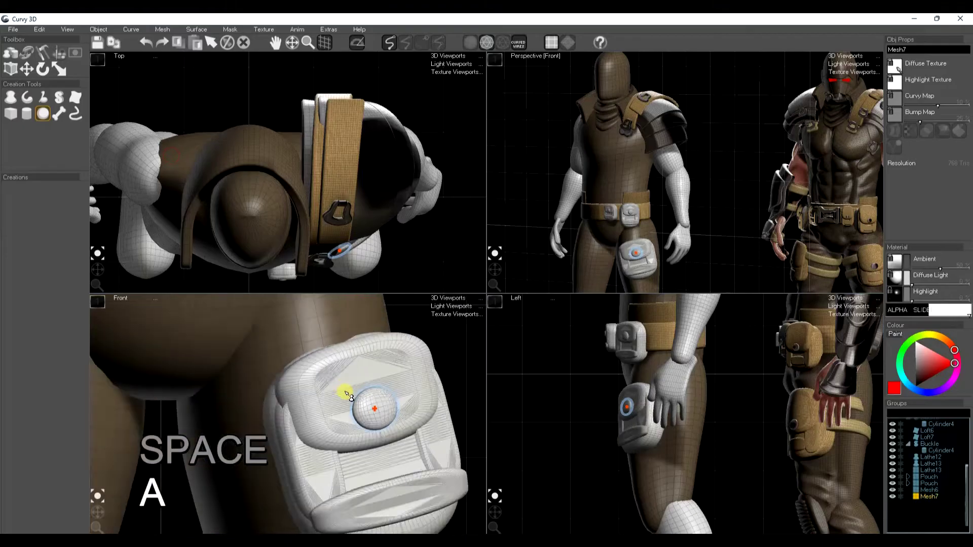
key("space")
scroll(376, 351, "down", 4)
key("a")
left_click_drag(387, 381, 384, 430)
middle_click_drag(384, 430, 378, 466)
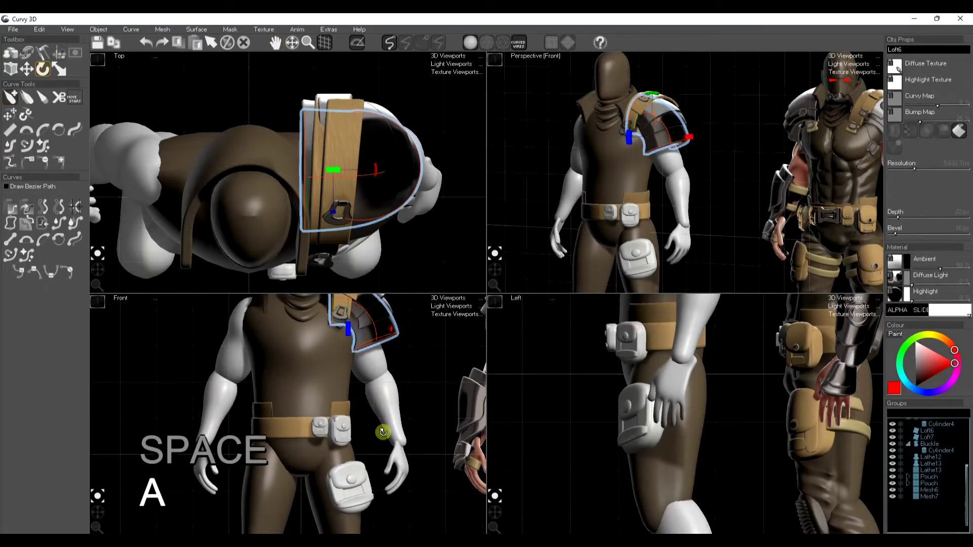
key("ctrl+c")
left_click(363, 414)
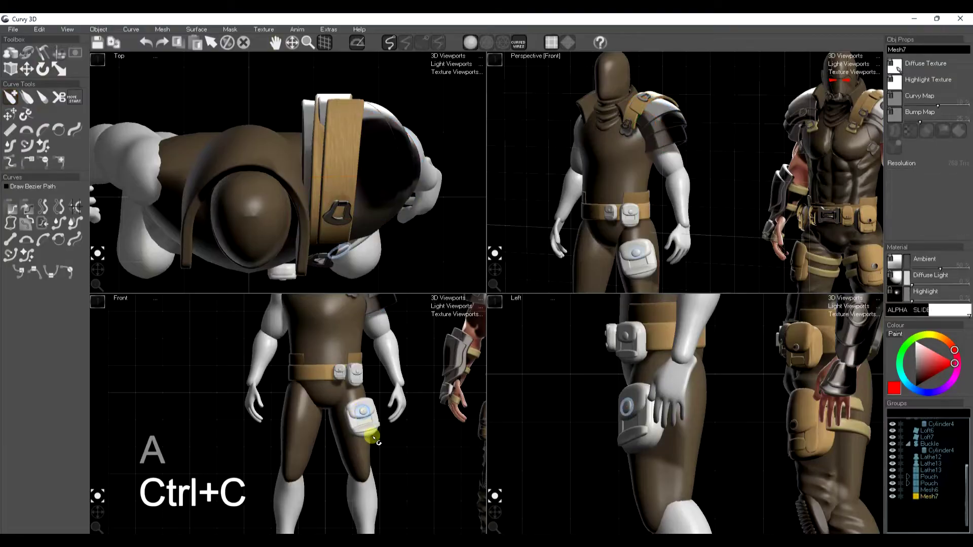
key("ctrl+f")
key("space")
Apply the copied dark material to the buttons on both belt pouches.
scroll(350, 384, "up", 5)
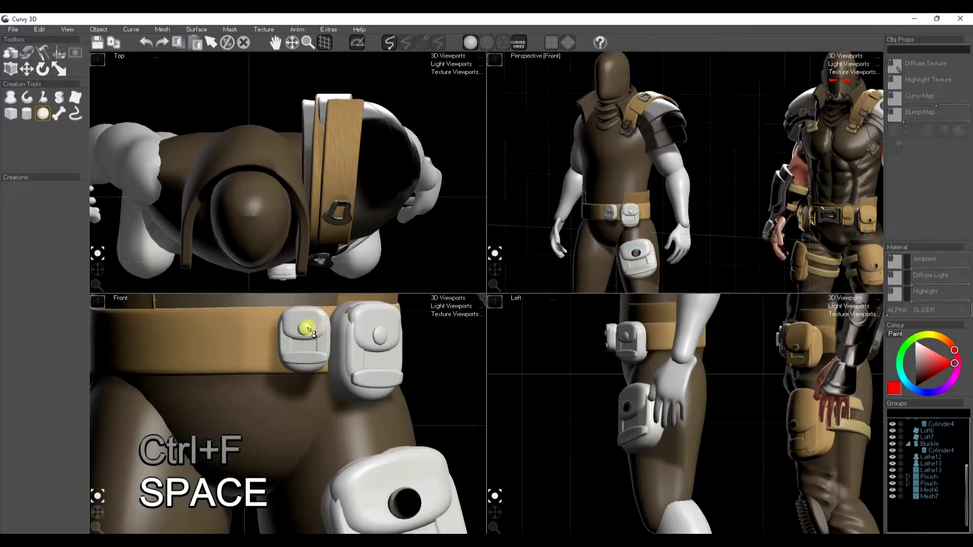
left_click(309, 328)
key("ctrl+f")
left_click(381, 336)
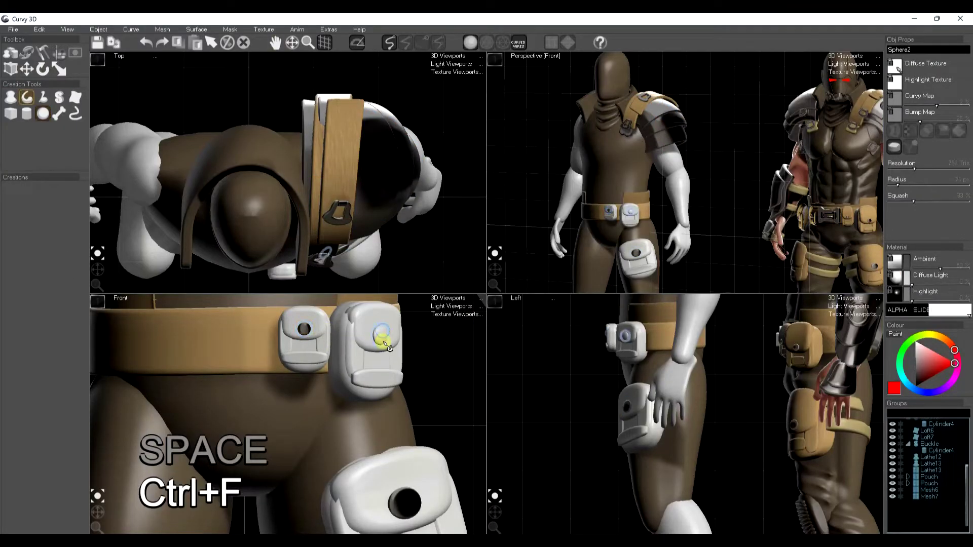
key("ctrl+f")
Take both button spheres out of the two Pouch groups to the end of the object list, and select the larger belt pouch.
left_click(304, 348)
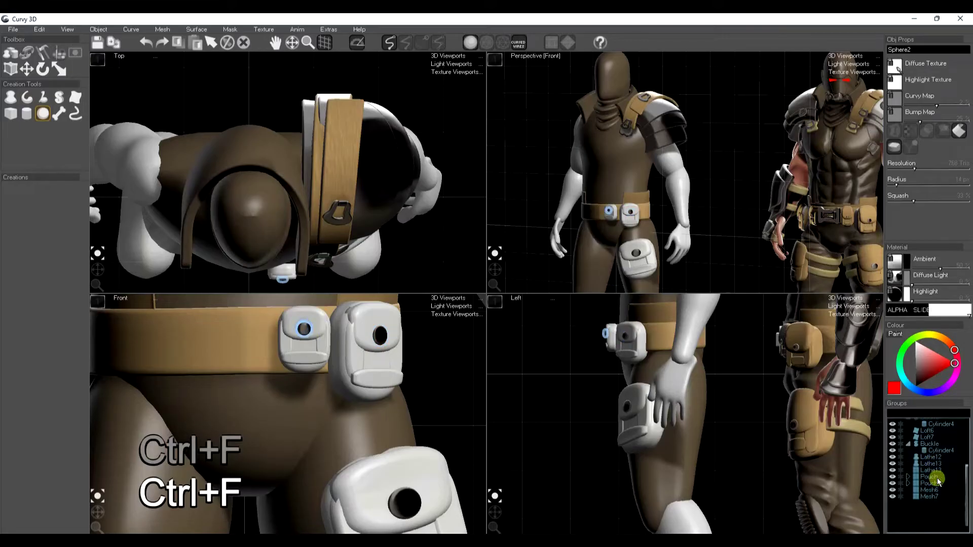
left_click(937, 478)
scroll(938, 483, "down", 3)
left_click_drag(944, 502, 942, 522)
left_click_drag(938, 434, 942, 527)
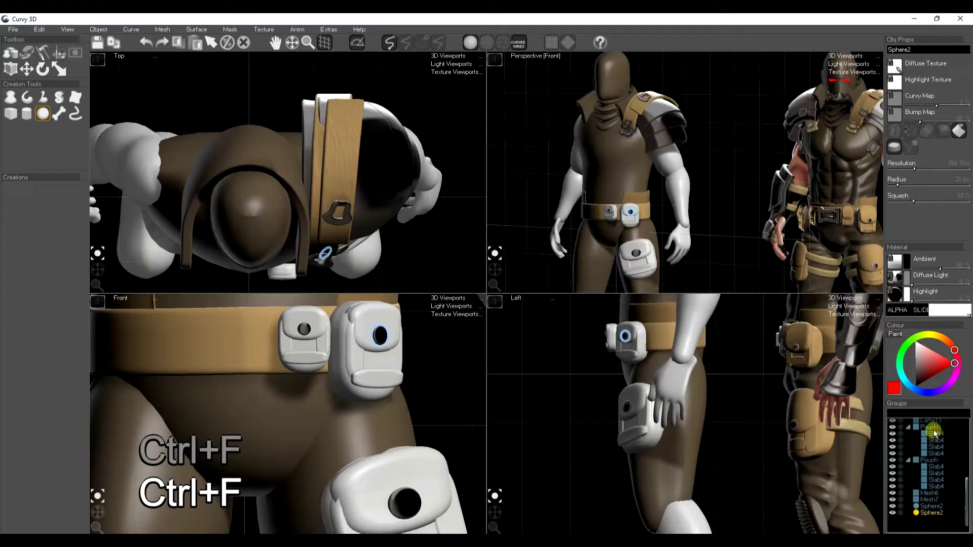
left_click(935, 434)
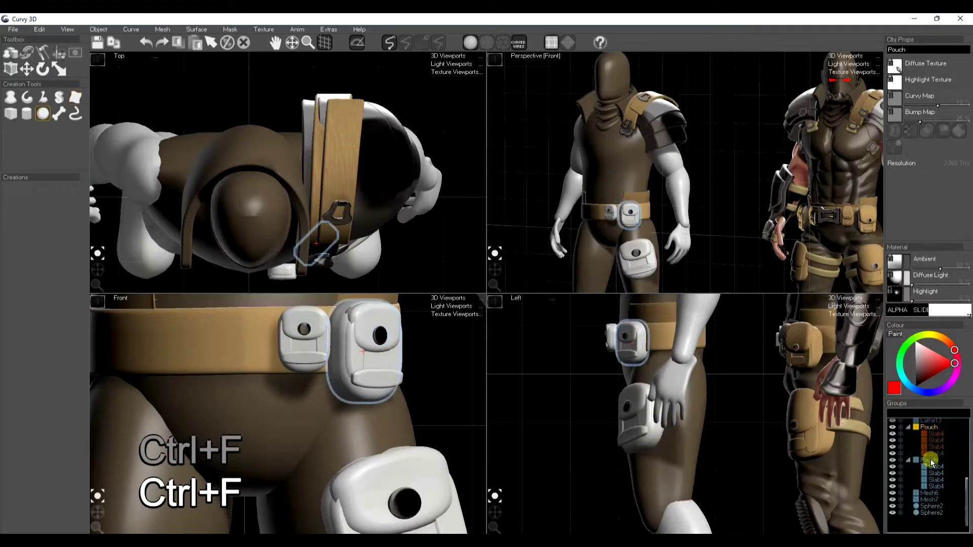
Join the parts of each of the two Pouch groups into a single pouch mesh.
double_click(930, 427)
key("ctrl+j")
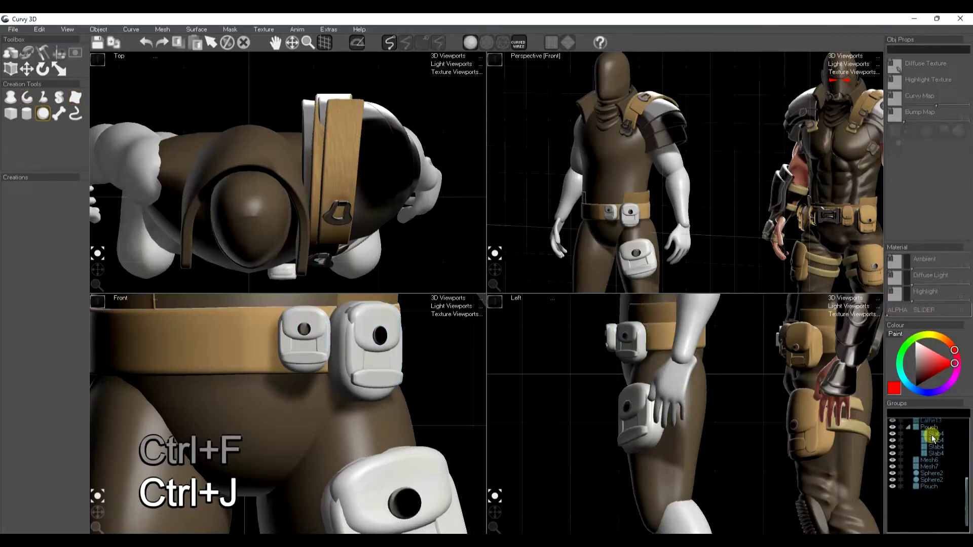
left_click(930, 428)
key("ctrl+j")
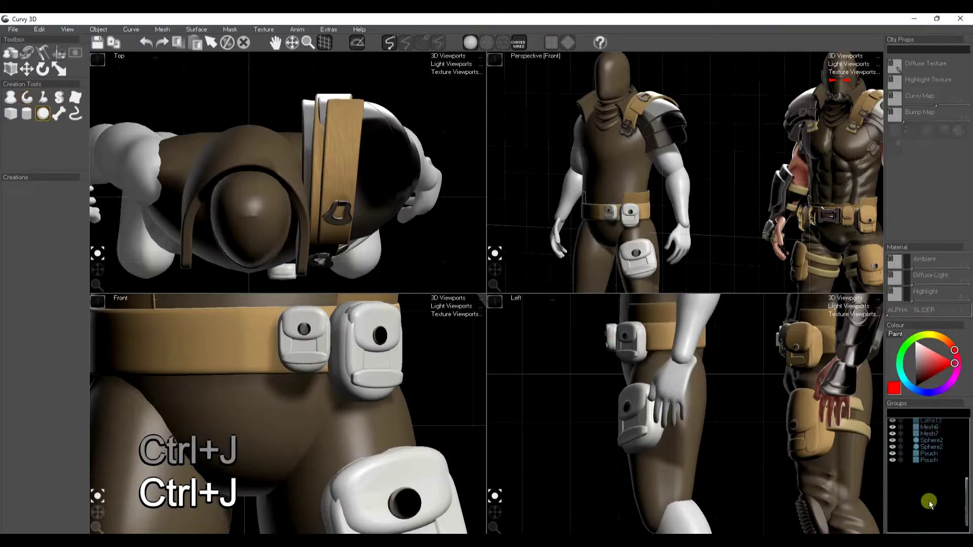
Copy the belt's tan material and apply it to both joined belt pouches.
left_click(235, 349)
key("ctrl+c")
key("space")
left_click(303, 364)
key("ctrl+f")
key("space")
left_click(356, 372)
key("ctrl+f")
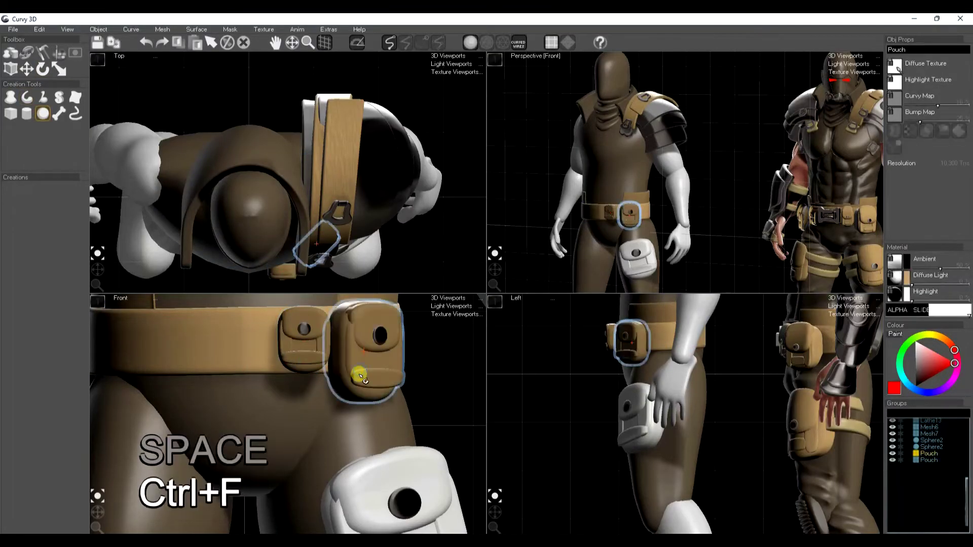
Rework the surface shading of both belt pouches together.
left_click(309, 360, "shift")
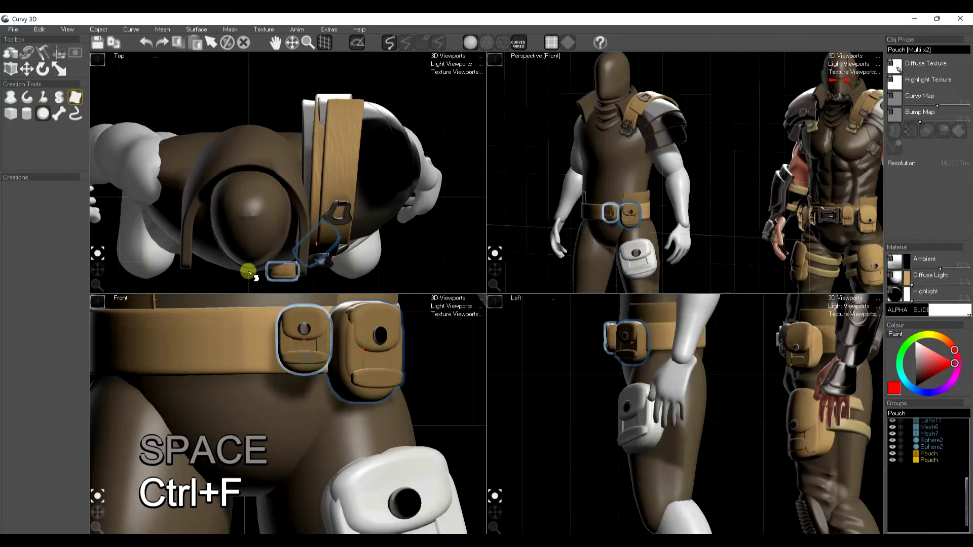
left_click(195, 29)
left_click(208, 64)
key("space")
scroll(359, 428, "down", 3)
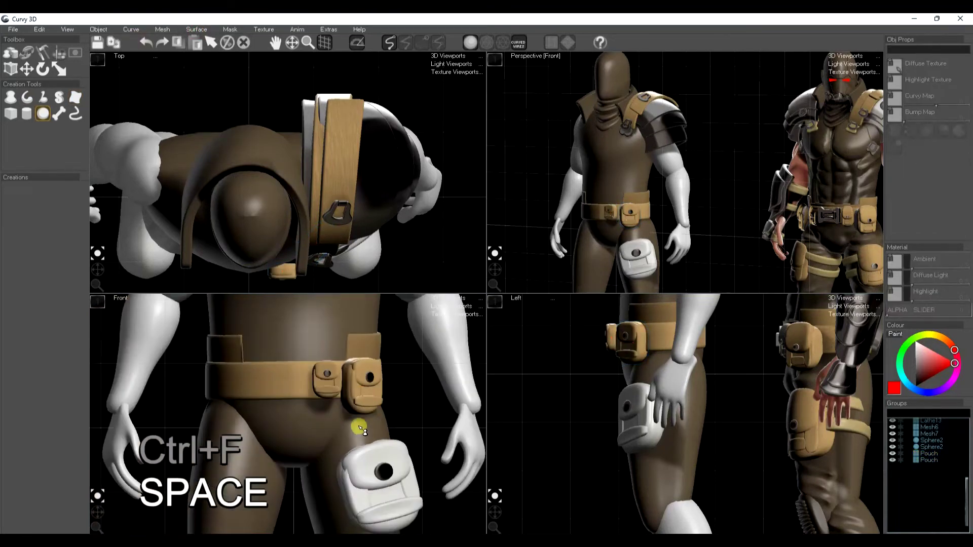
Apply the copied tan material to the thigh pouch.
left_click(373, 473)
key("ctrl+f")
key("space")
middle_click_drag(370, 493, 354, 404)
scroll(363, 400, "down", 2)
scroll(356, 405, "up", 2)
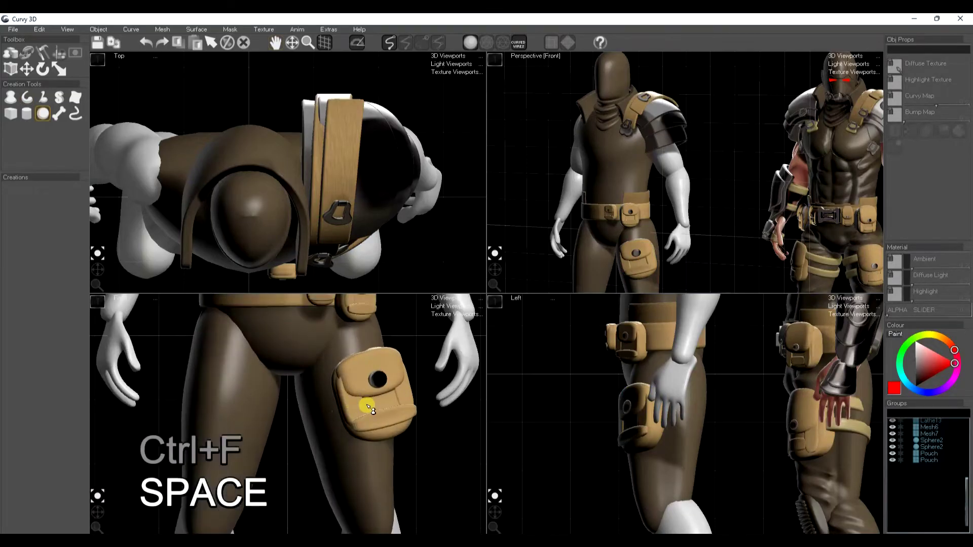
Rotate the thigh pouch slightly to sit better against the outer thigh.
left_click(386, 401)
key("e")
left_click_drag(421, 395, 430, 397)
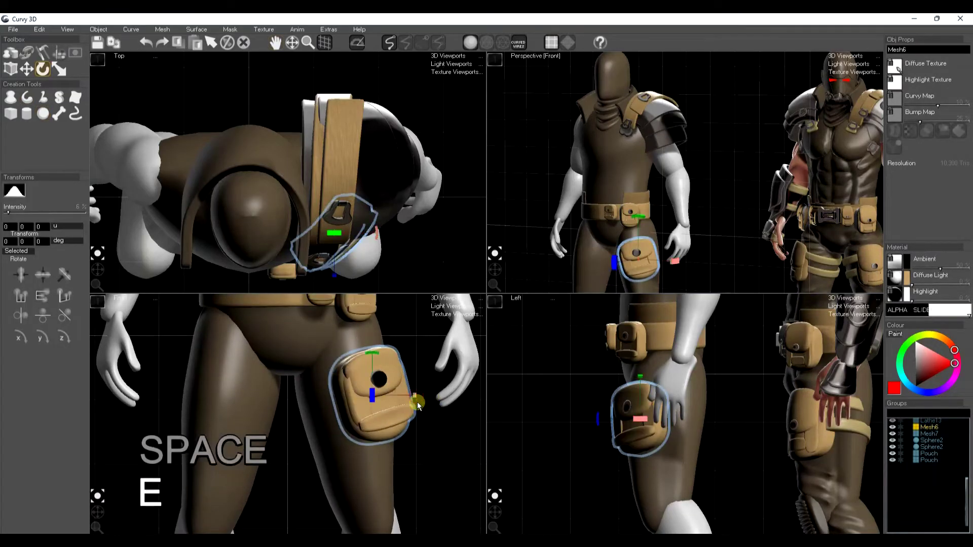
key("space")
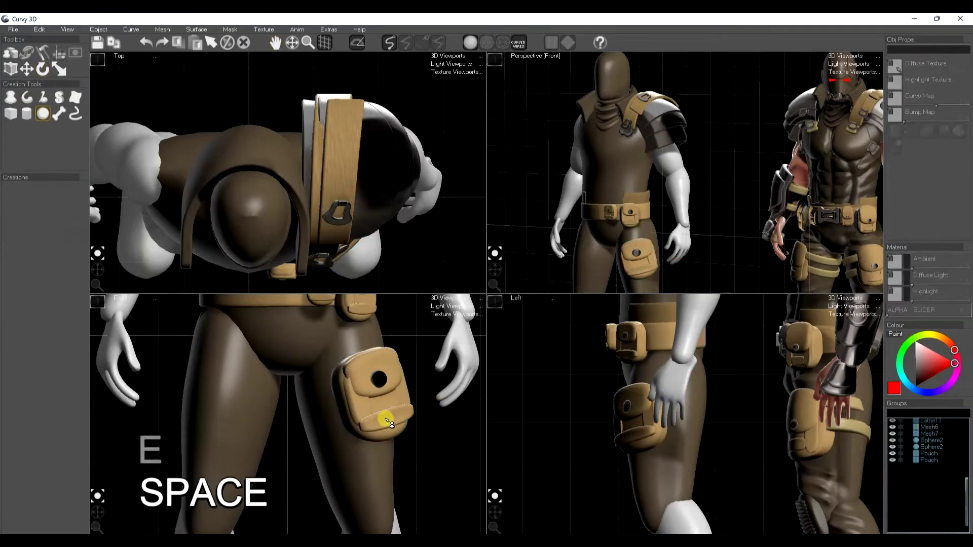
Lathe a narrow, slightly tilted strap around the upper thigh and position it behind the thigh pouch.
left_click(11, 98)
left_click(300, 405)
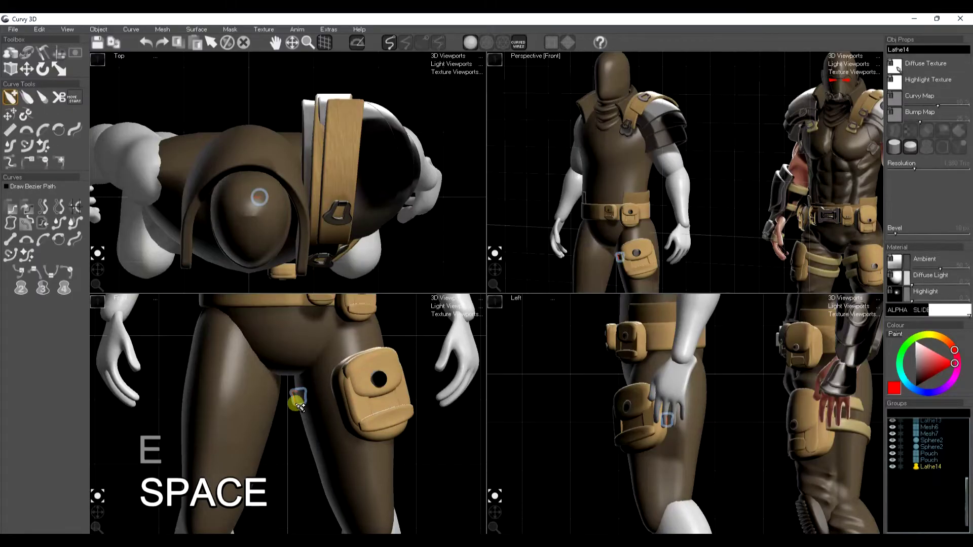
left_click(10, 130)
scroll(311, 434, "up", 3)
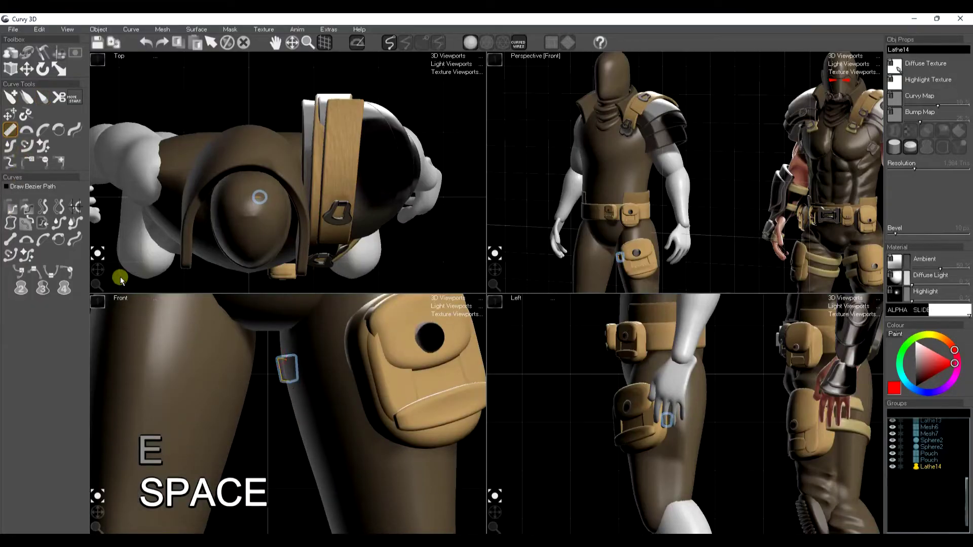
scroll(118, 315, "down", 3)
key("w")
left_click_drag(324, 388, 441, 351)
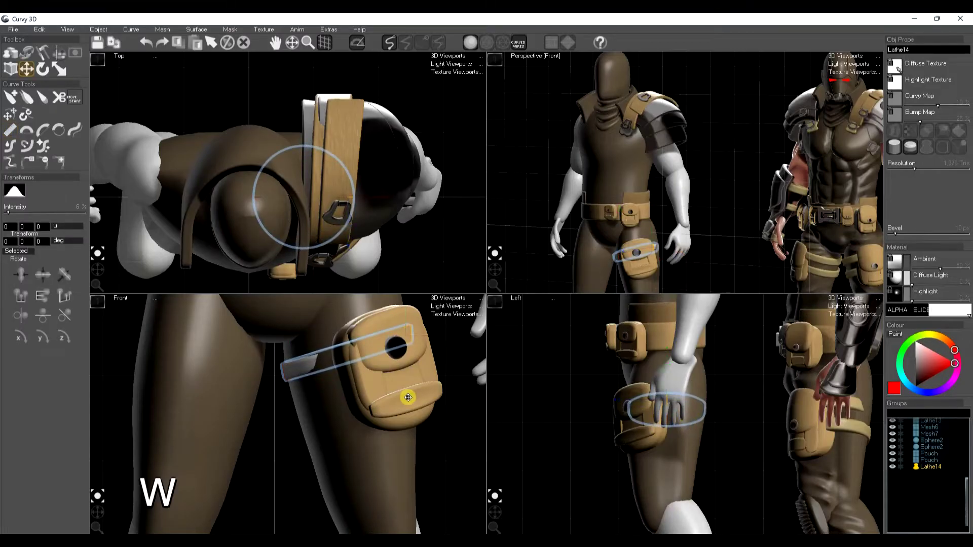
key("space")
left_click_drag(657, 423, 653, 422)
Duplicate the thigh strap and place the copy lower on the thigh, near the pouch's base.
key("e")
key("ctrl+d")
left_click_drag(329, 382, 370, 418)
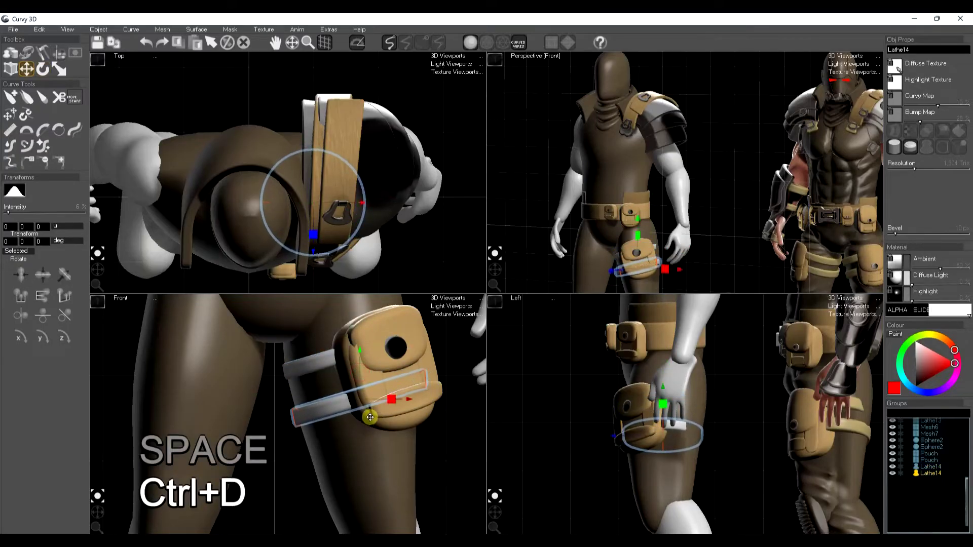
Copy the tan pouch material and apply it to both thigh straps.
key("space")
key("ctrl+c")
key("space")
left_click(303, 368)
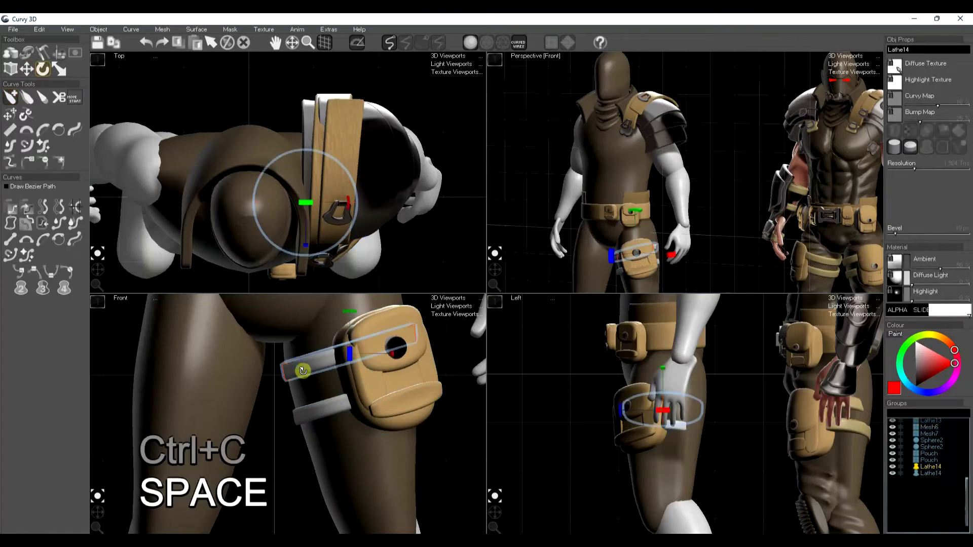
key("ctrl+f")
key("space")
key("ctrl+f")
key("space")
scroll(319, 440, "down", 5)
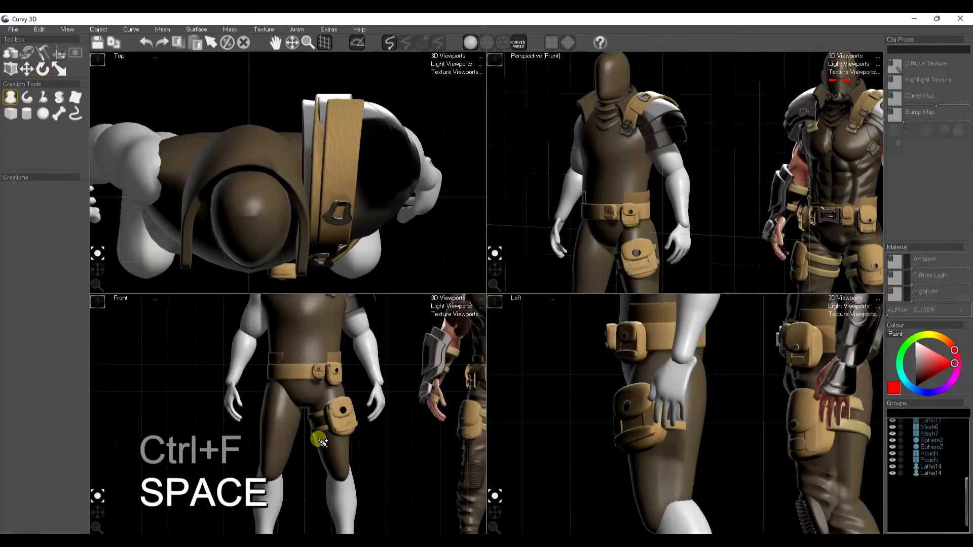
left_click(323, 409)
key("ctrl+c")
key("space")
left_click(339, 445)
key("ctrl+d")
key("space")
left_click(338, 472)
left_click(340, 450)
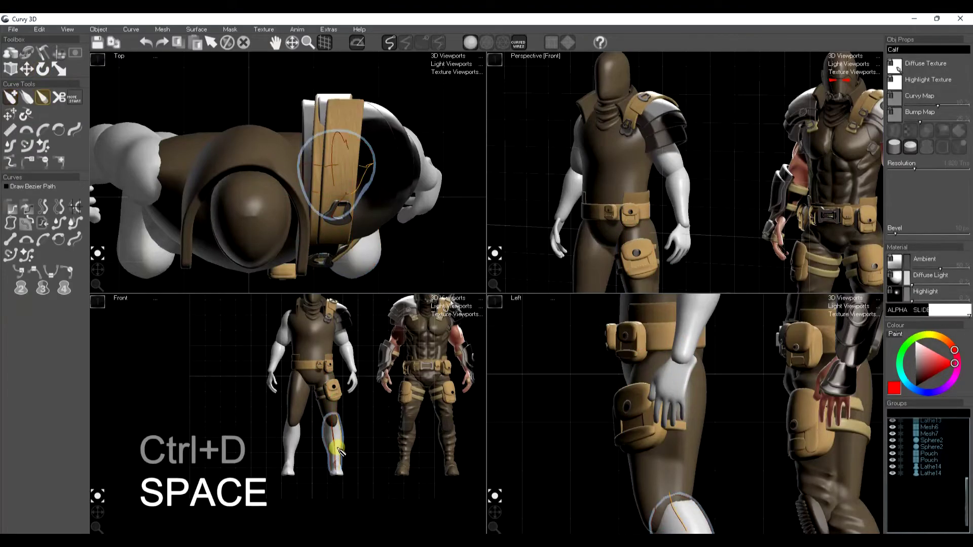
key("space")
key("Delete")
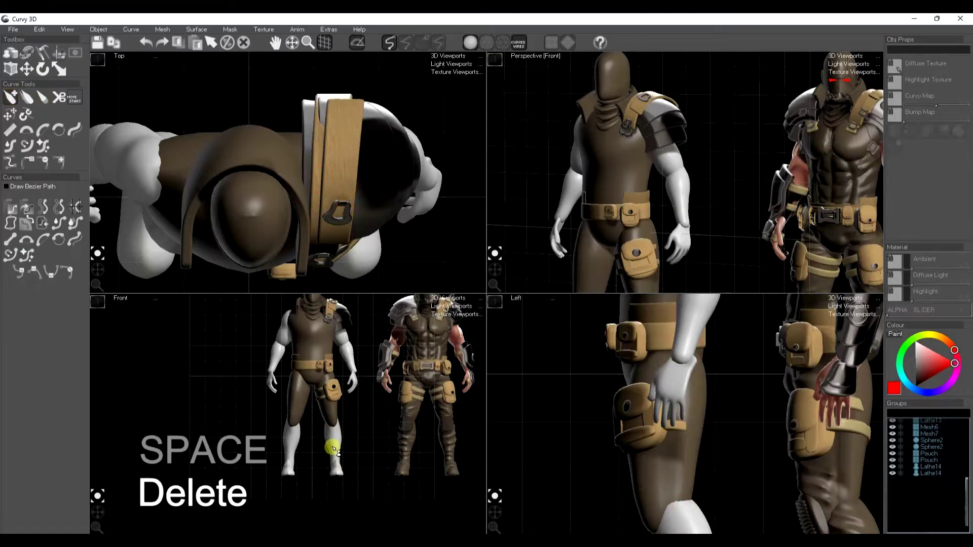
Copy the thigh's brown material and apply it to the white calves and feet.
left_click(327, 408)
key("ctrl+c")
key("space")
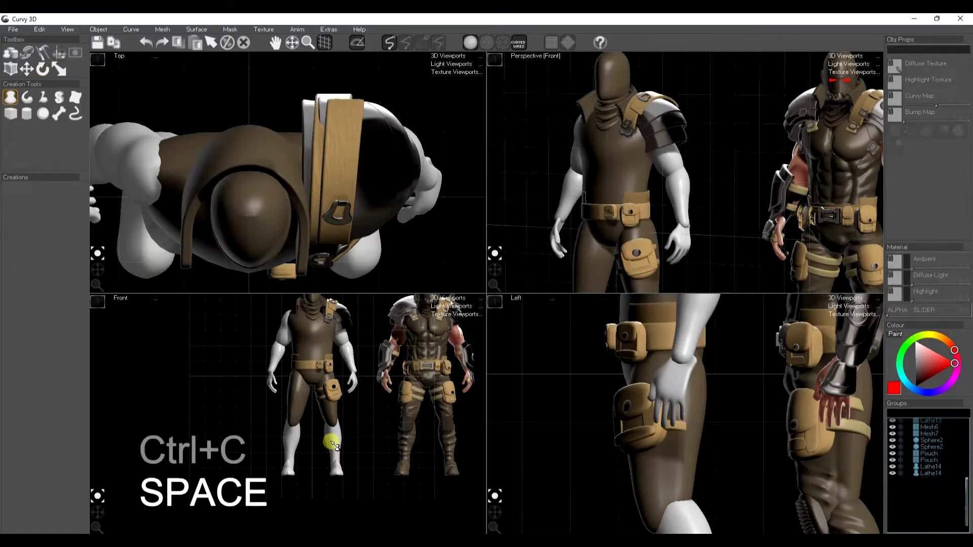
key("ctrl+f")
key("space")
left_click(339, 472)
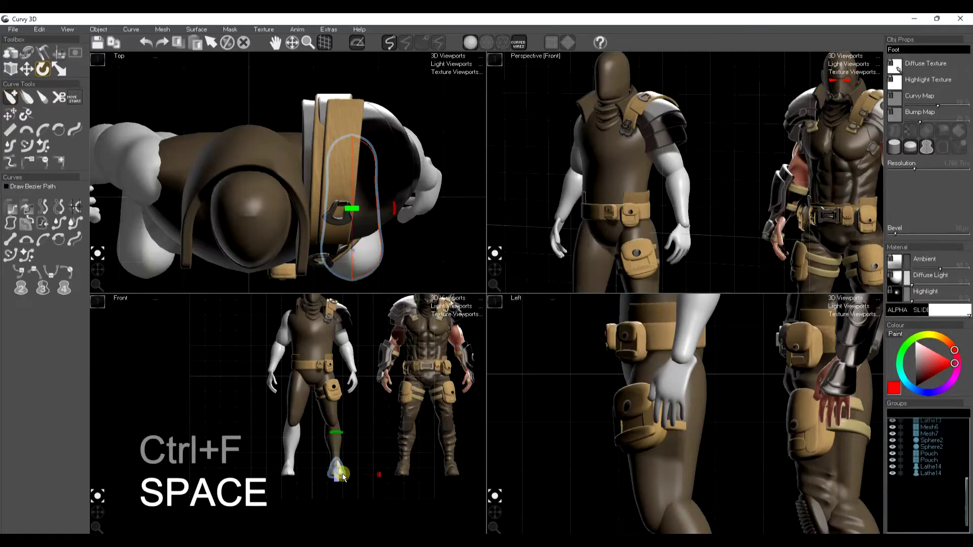
key("ctrl+f")
key("space")
left_click(288, 469)
left_click(281, 509)
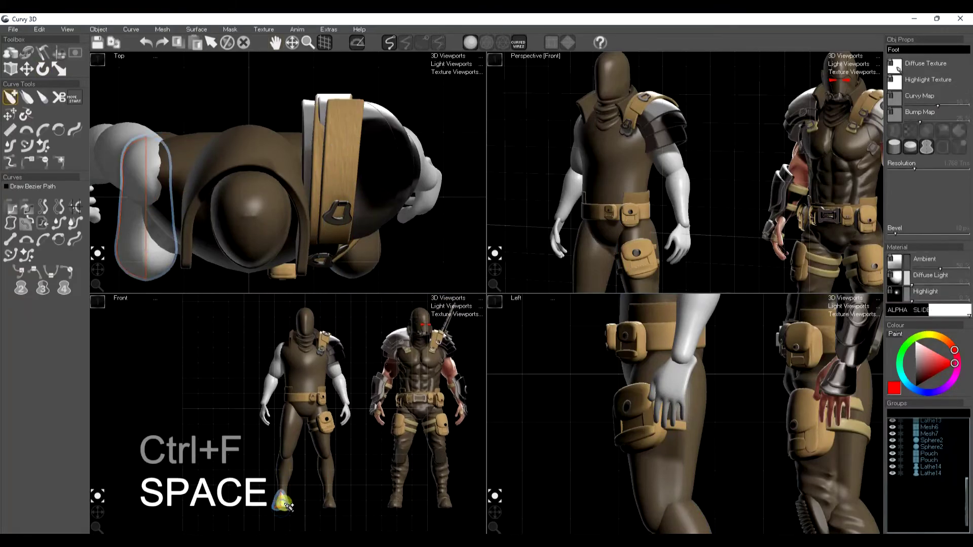
Delete the whole Side group holding the arm and leg without shoulder armour.
key("ctrl+Page_Up")
key("ctrl+Page_Up")
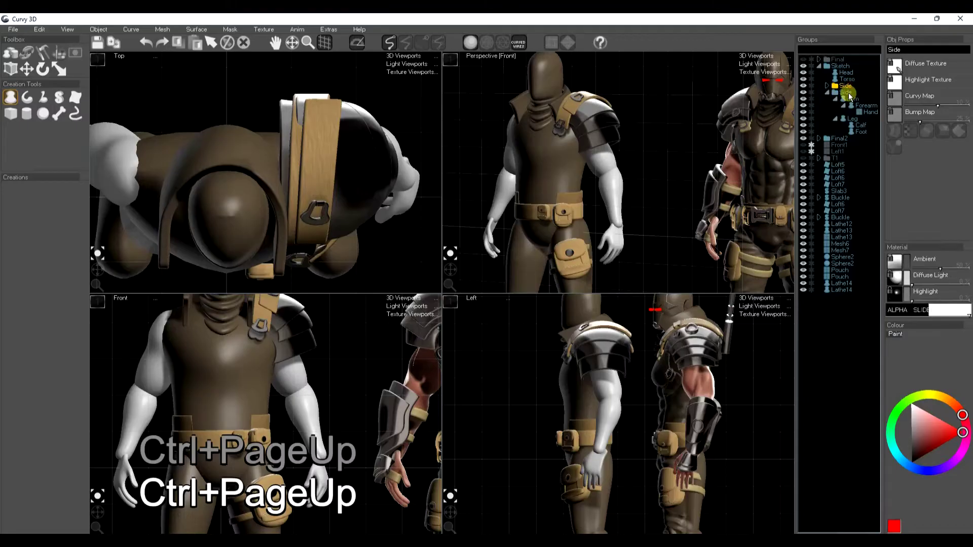
key("Delete")
left_click(845, 88)
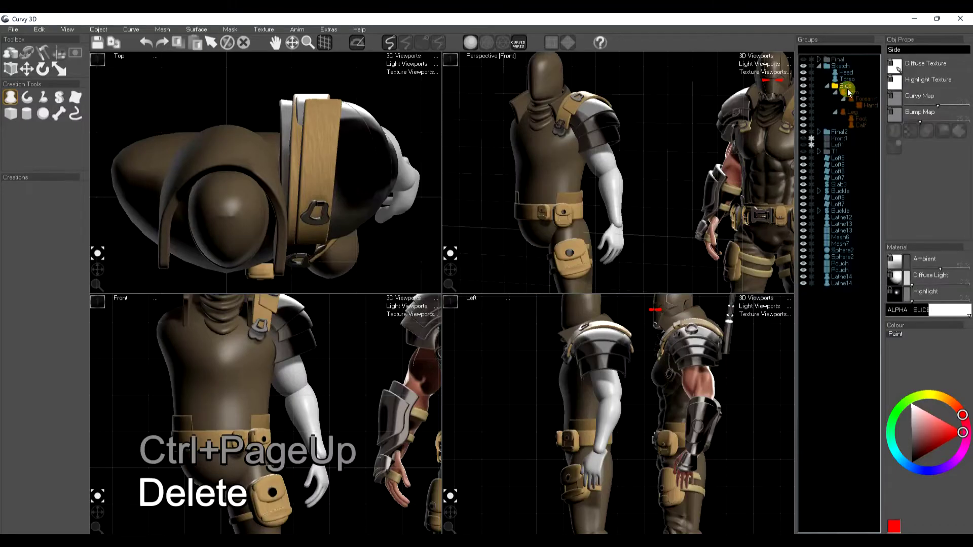
left_click(838, 385)
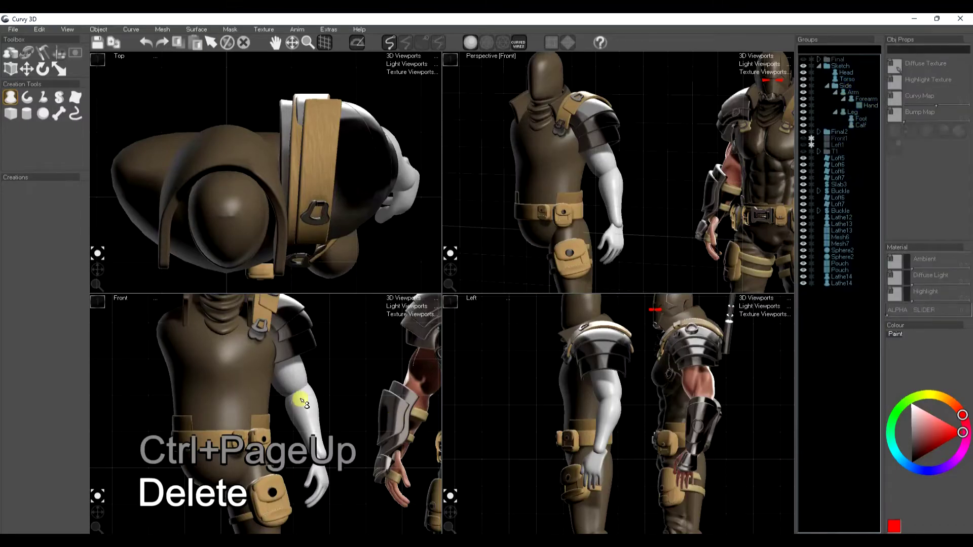
Take the Hand and the Arm with its Forearm out of the Side group to the end of the object list.
left_click(295, 366)
left_click_drag(869, 106, 844, 348)
left_click_drag(858, 99, 846, 352)
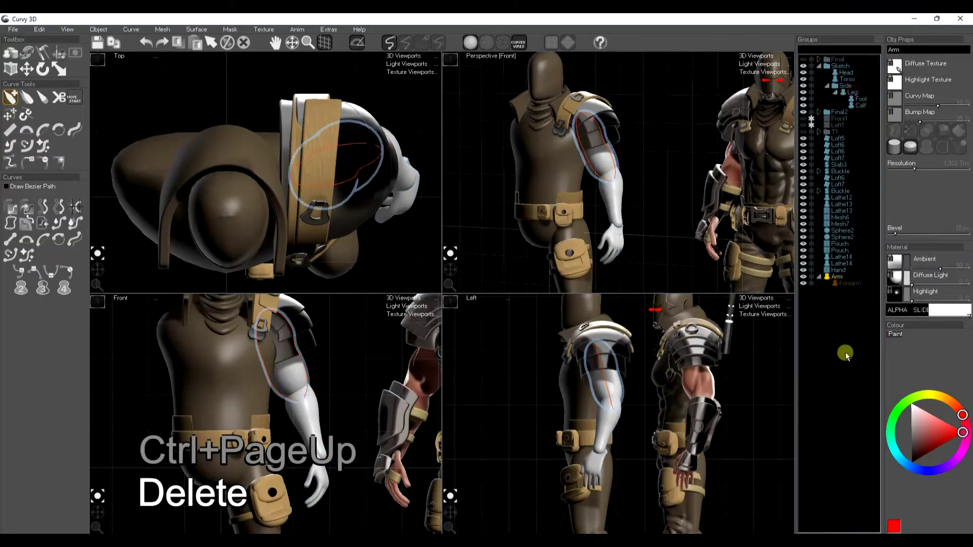
Weld the forearm to its parent arm and smooth the joint at the elbow.
left_click(853, 283)
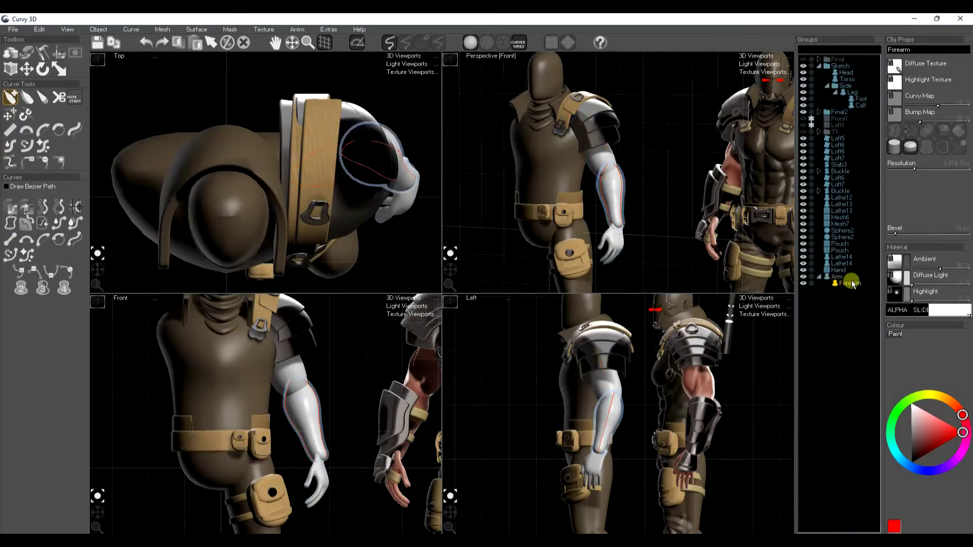
left_click(161, 29)
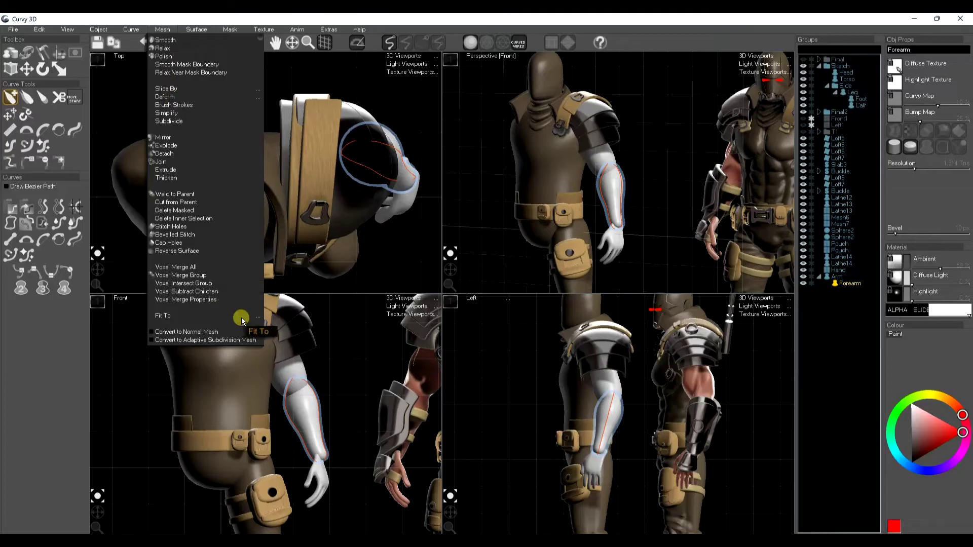
left_click(178, 194)
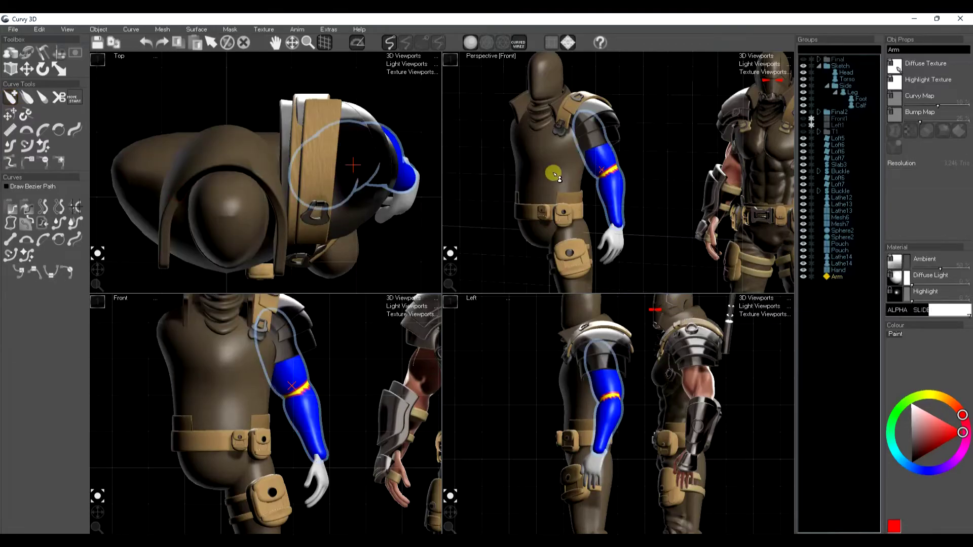
key("s")
key("space")
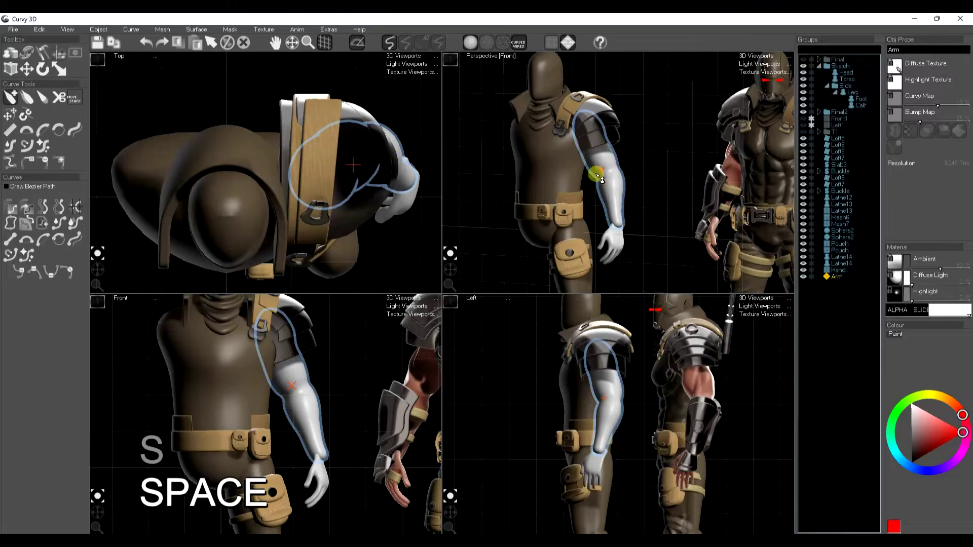
Load Clay2.JPG from the baselights folder as the arm's diffuse light and set its ambient colour to black.
left_click(897, 277)
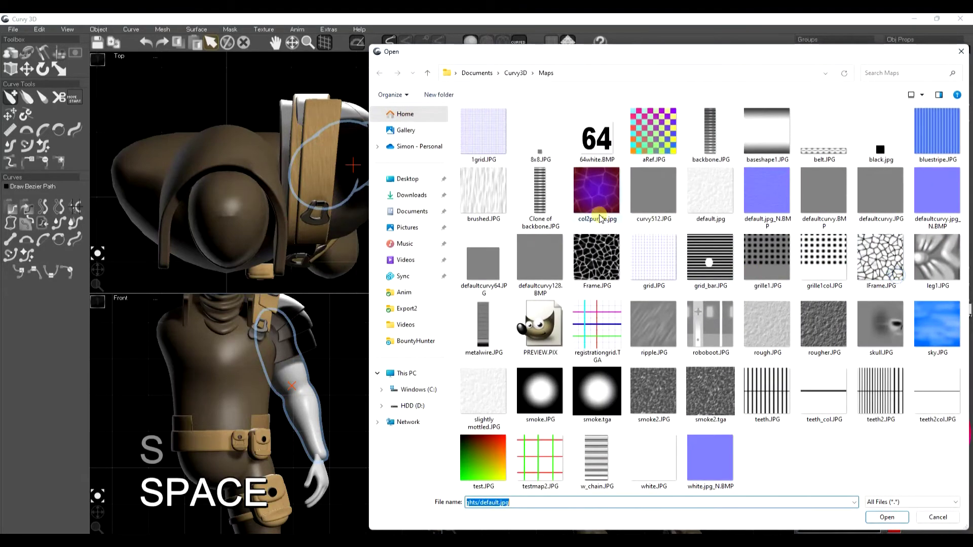
left_click(514, 73)
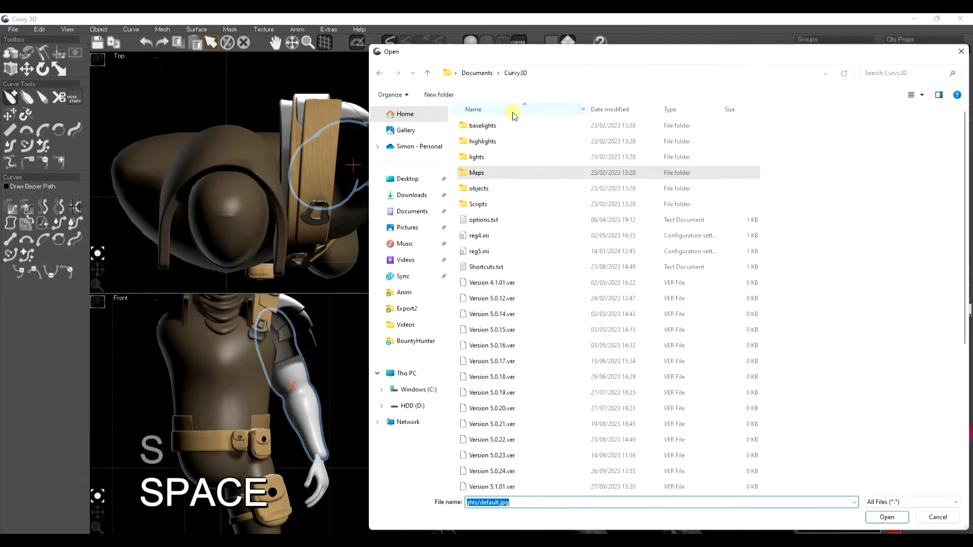
double_click(487, 125)
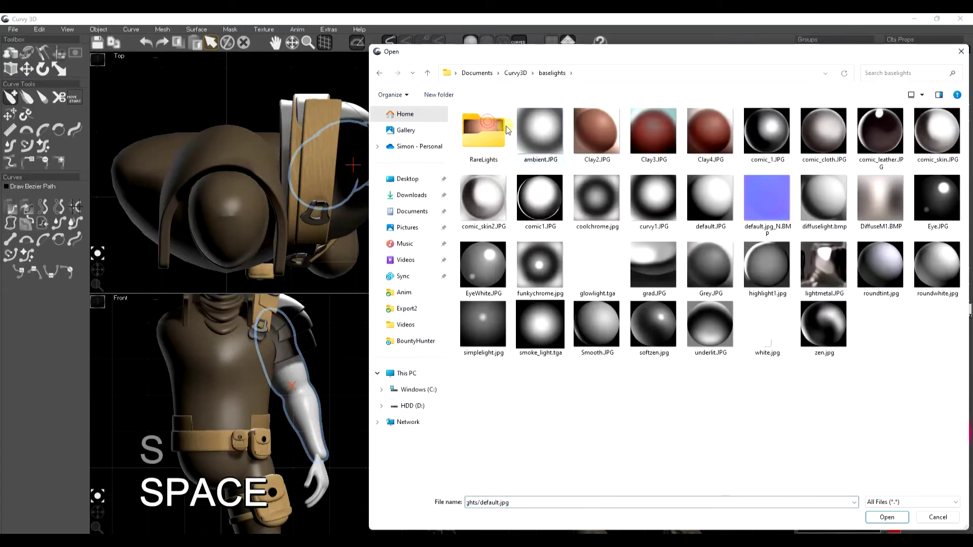
left_click(601, 127)
left_click(887, 517)
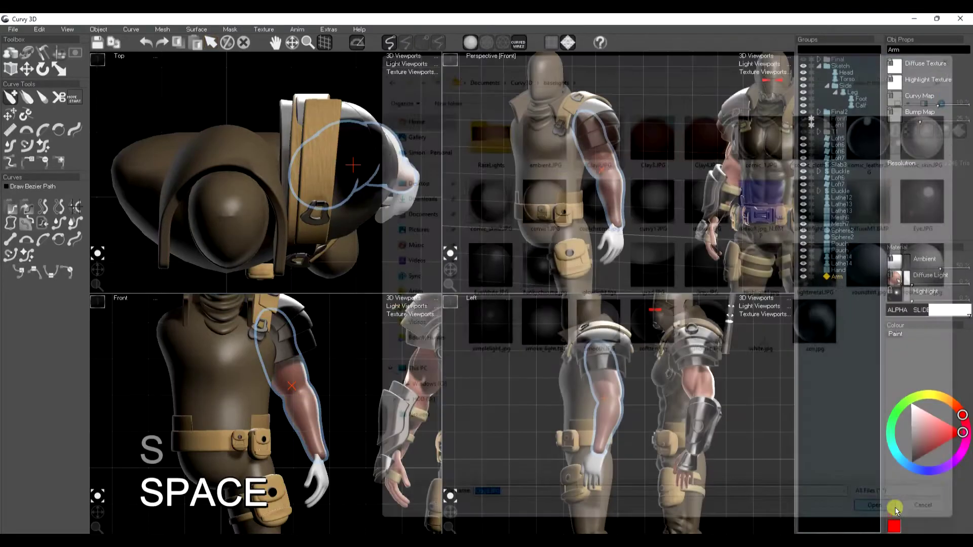
left_click(907, 261)
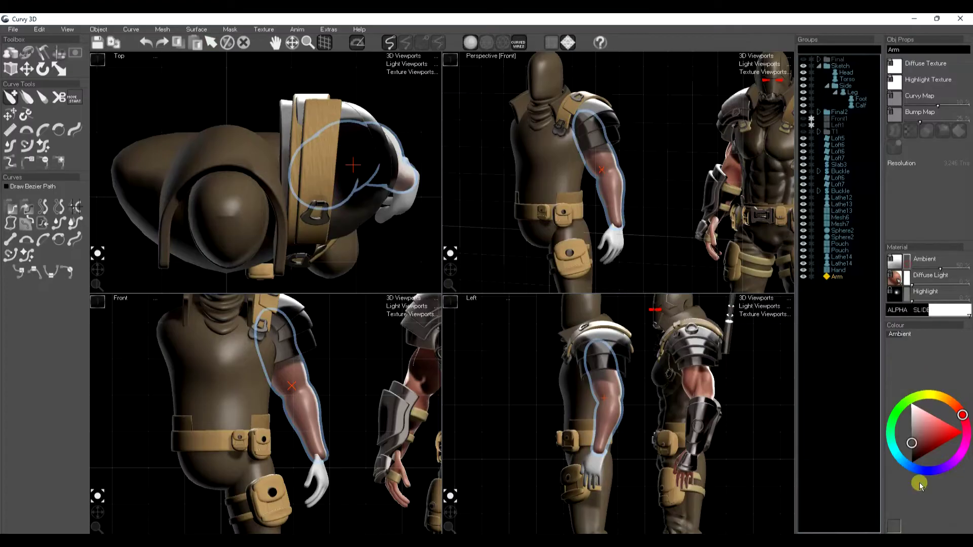
left_click(915, 471)
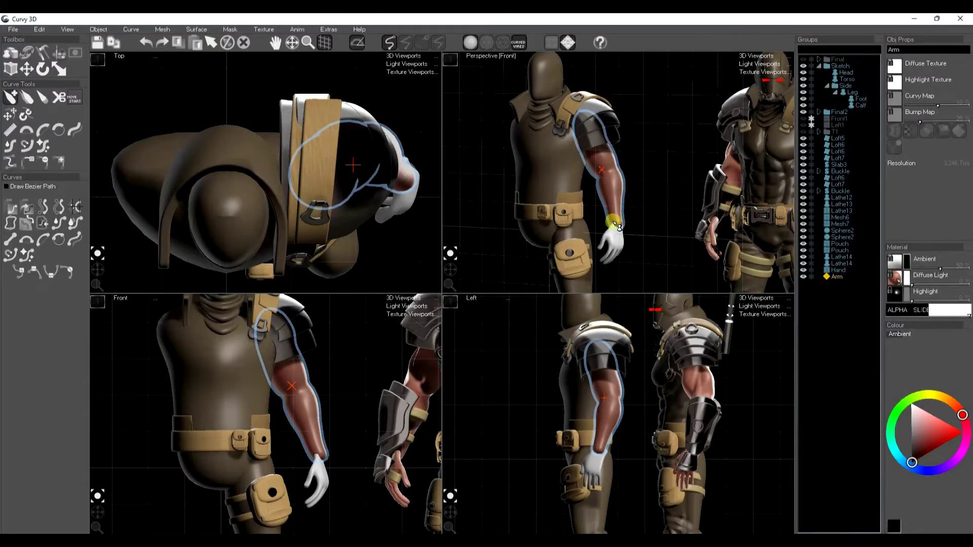
Copy the arm's skin material and apply it to the hand.
left_click(628, 224)
key("ctrl+c")
key("ctrl+f")
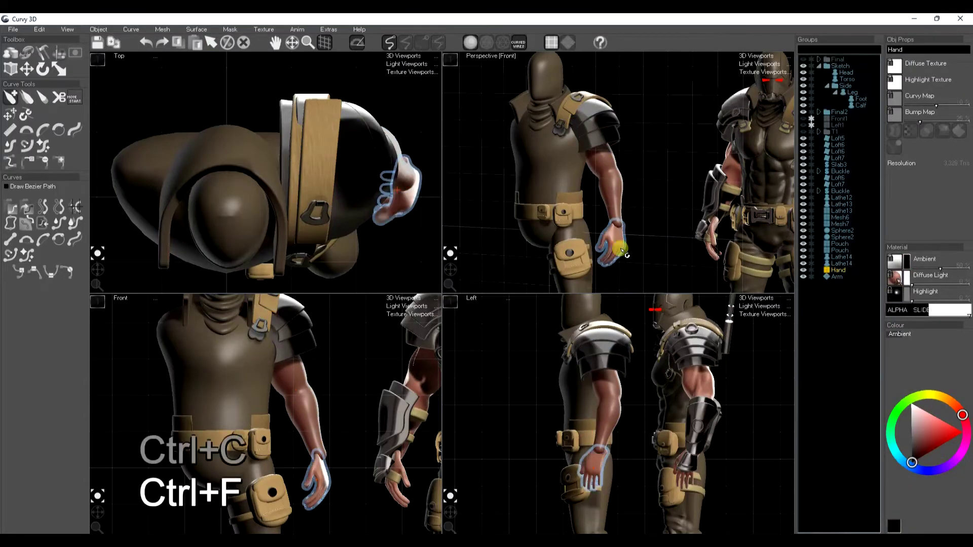
key("space")
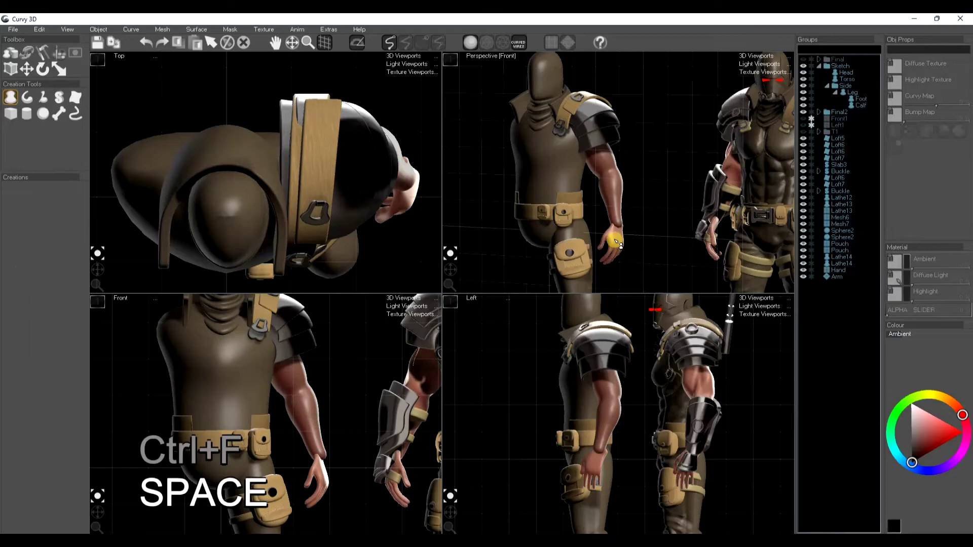
Try to rotate the small belt pouch, first alone and then with a button sphere nested under it.
scroll(545, 218, "up", 4)
left_click(555, 203)
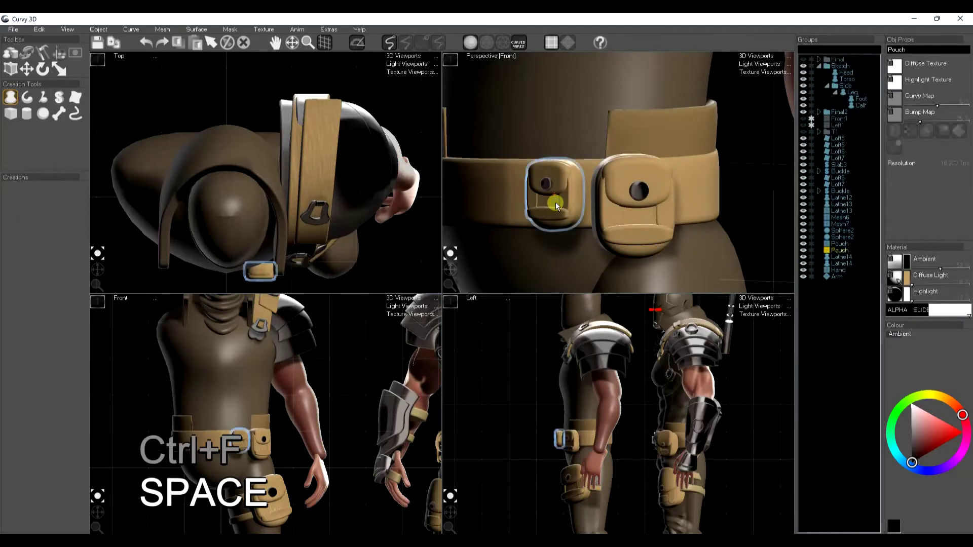
key("e")
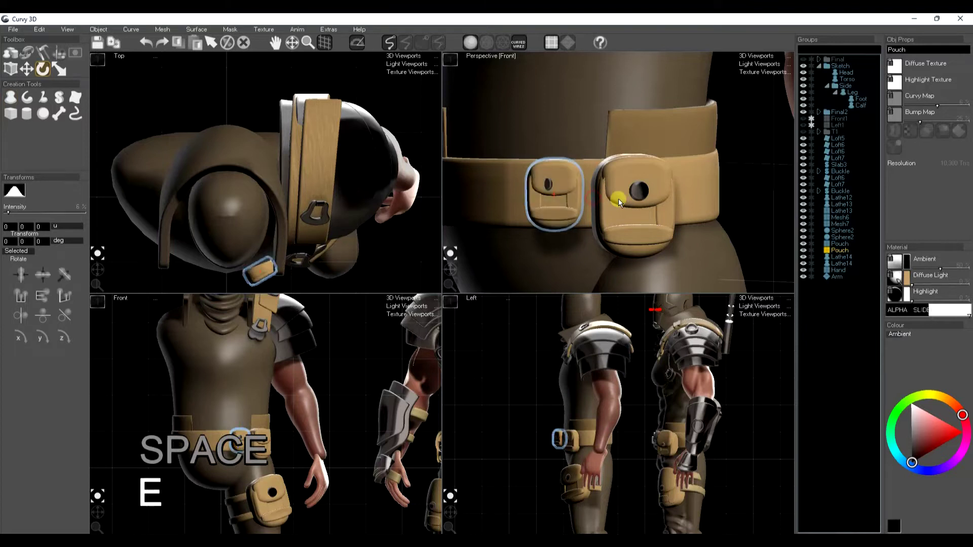
left_click(542, 181)
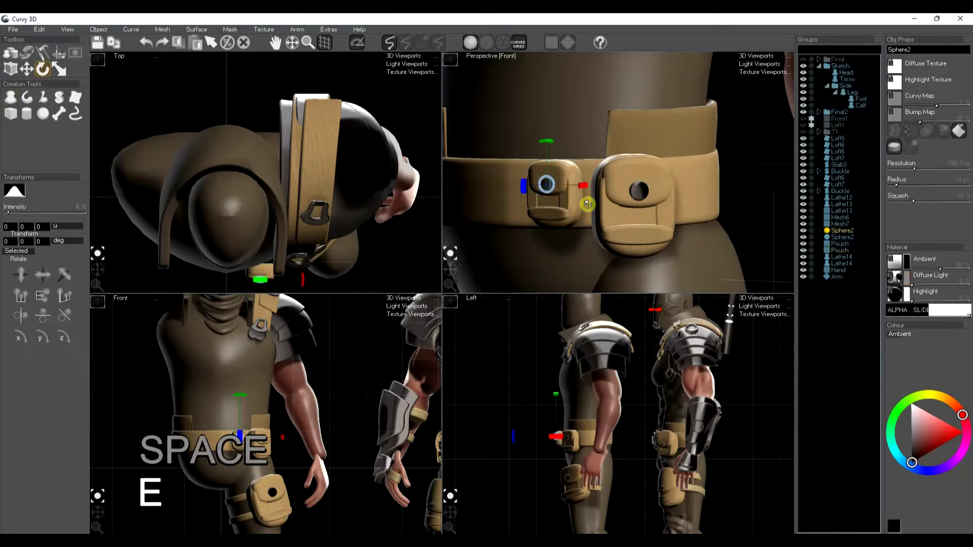
left_click_drag(847, 236, 839, 249)
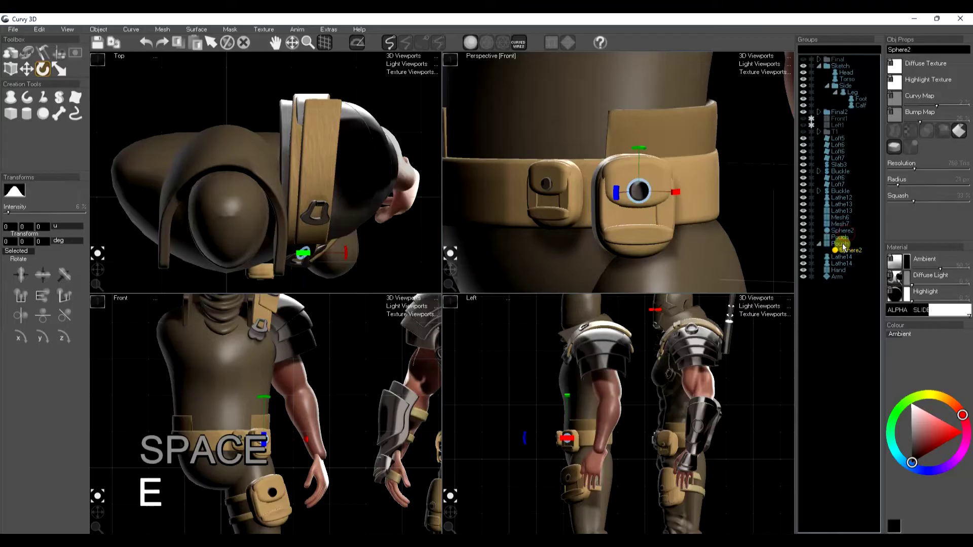
left_click(552, 199)
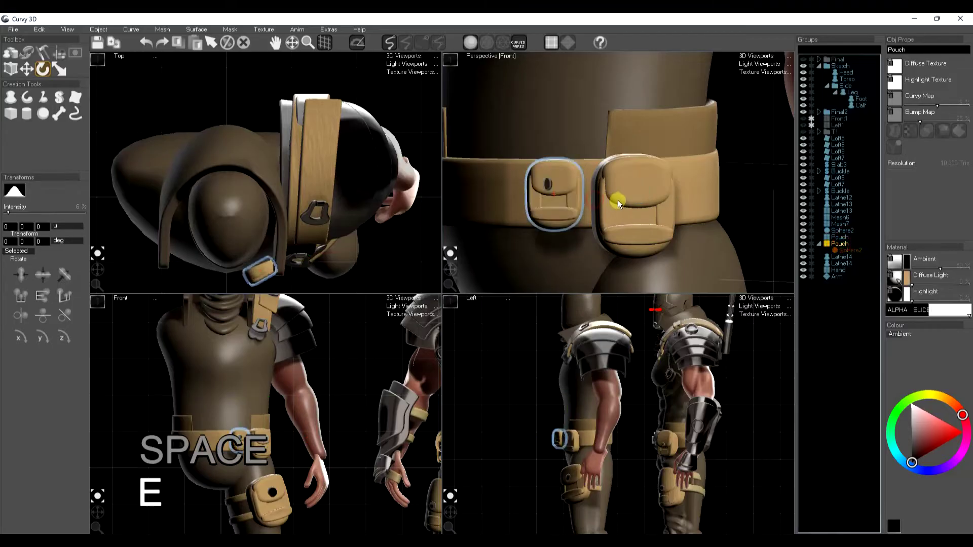
key("space")
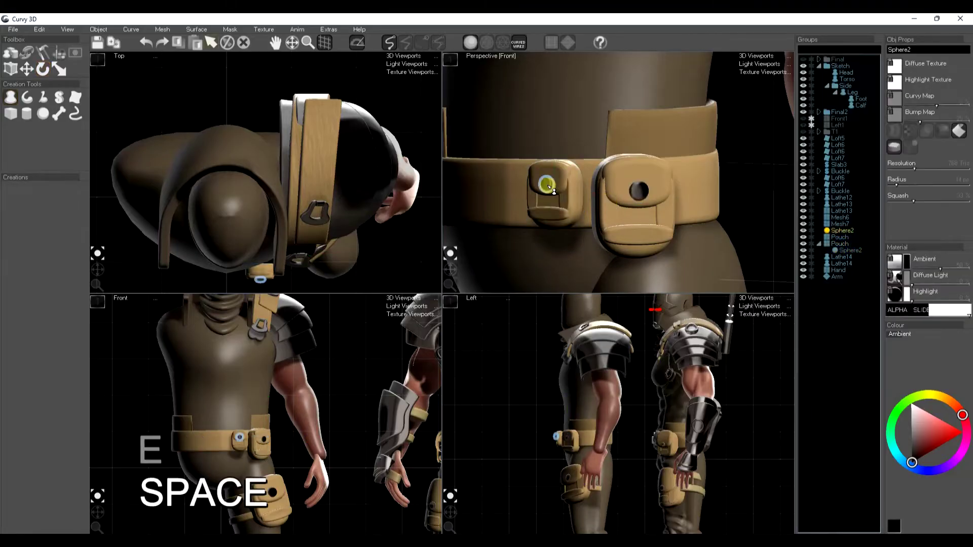
Replace the button nested under the small belt pouch with its own button and turn the pouch to follow the belt's curve.
left_click_drag(844, 234, 837, 287)
left_click(841, 238)
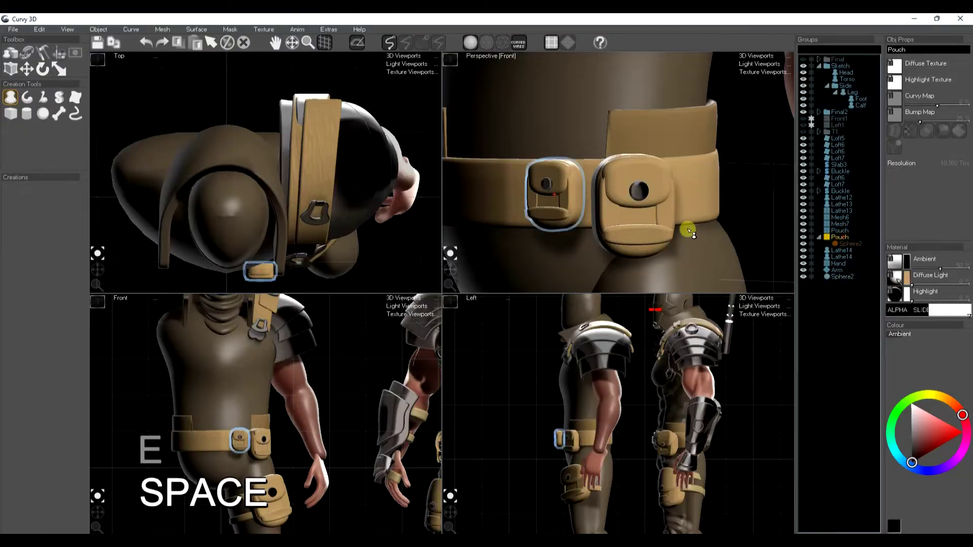
key("e")
key("space")
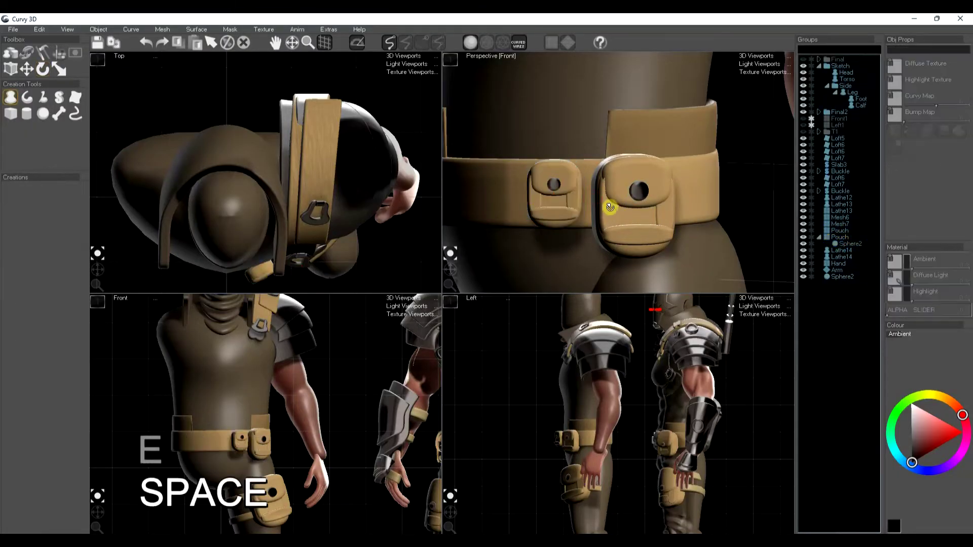
scroll(613, 210, "down", 3)
scroll(612, 209, "down", 5)
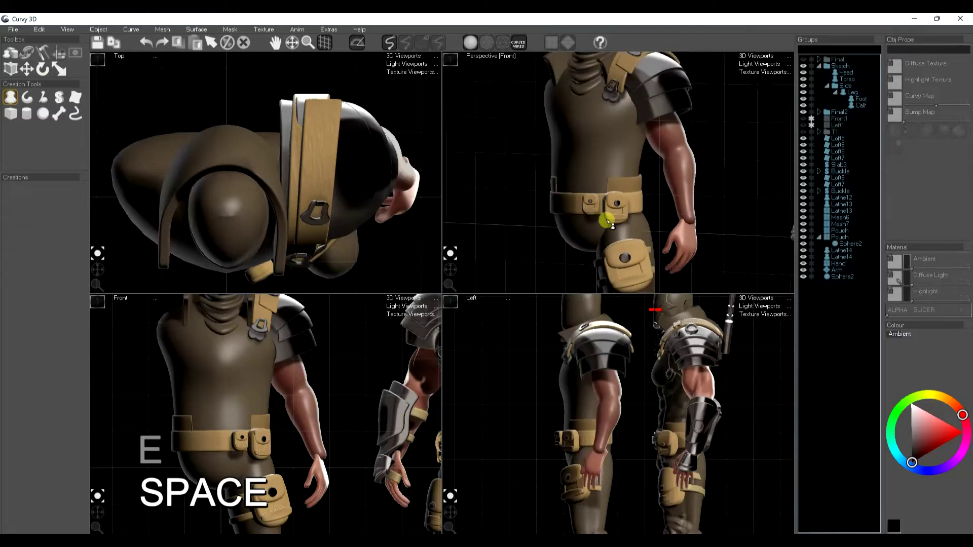
left_click(840, 237)
Rename the waist belt lathe as Belt and nest the other Lathe13 under it.
left_click(569, 229)
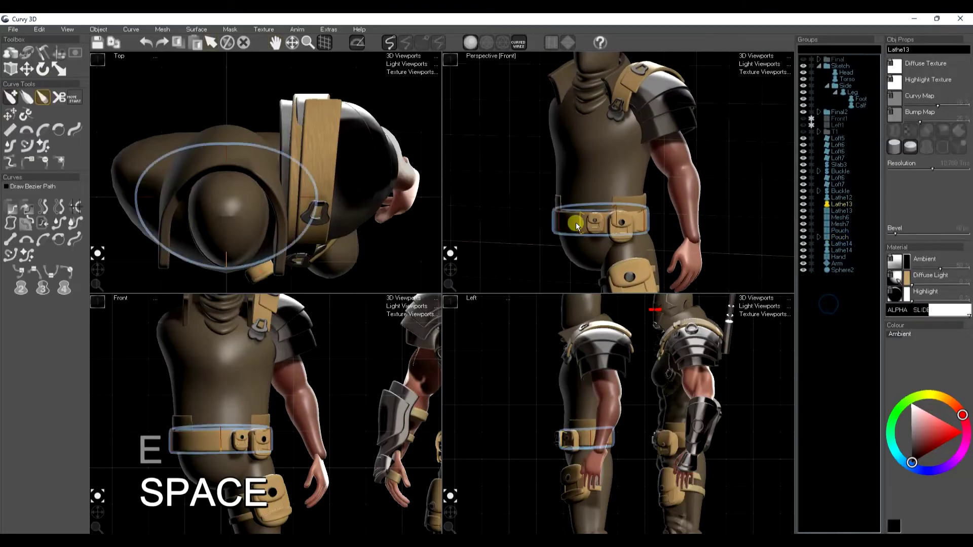
left_click(839, 211)
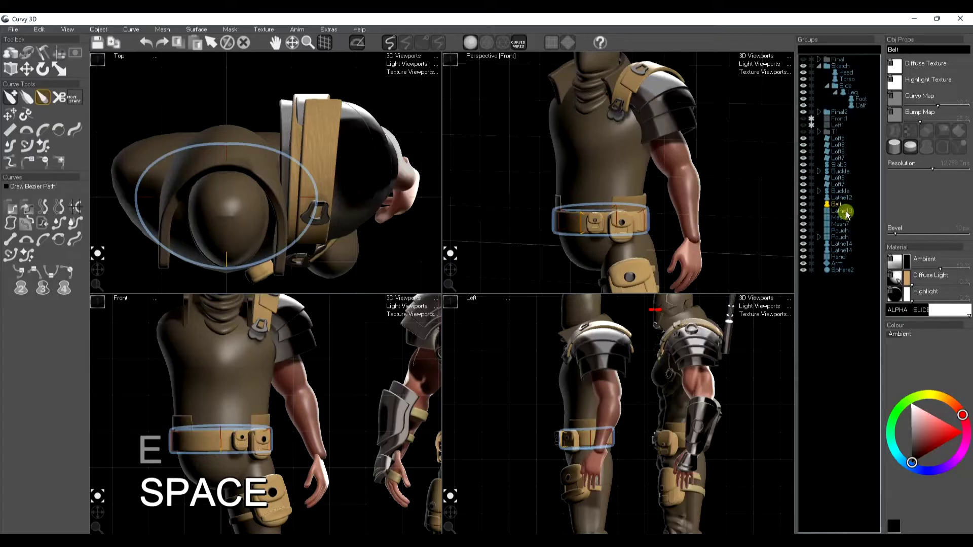
left_click_drag(836, 205, 838, 206)
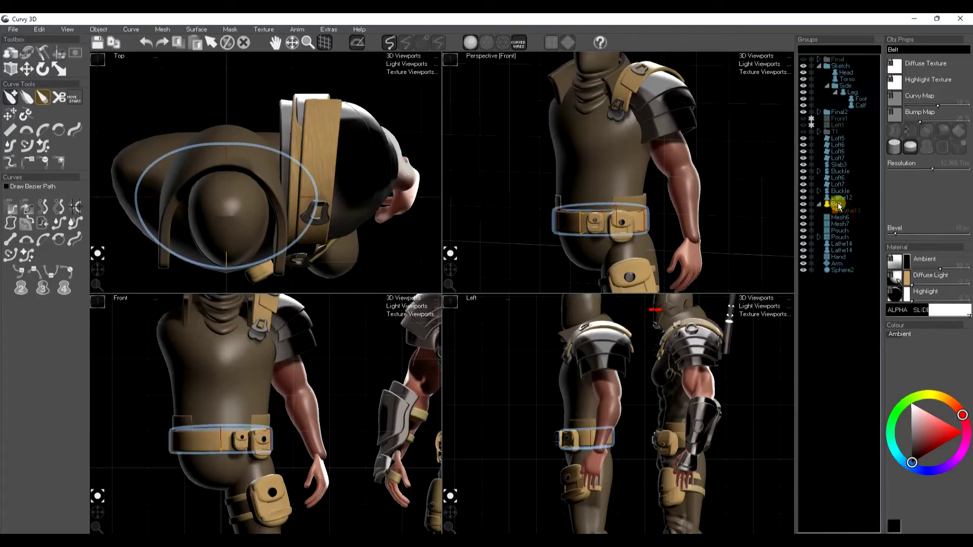
Rename the neck scarf object Lathe12 as NeckCloth.
left_click(842, 198)
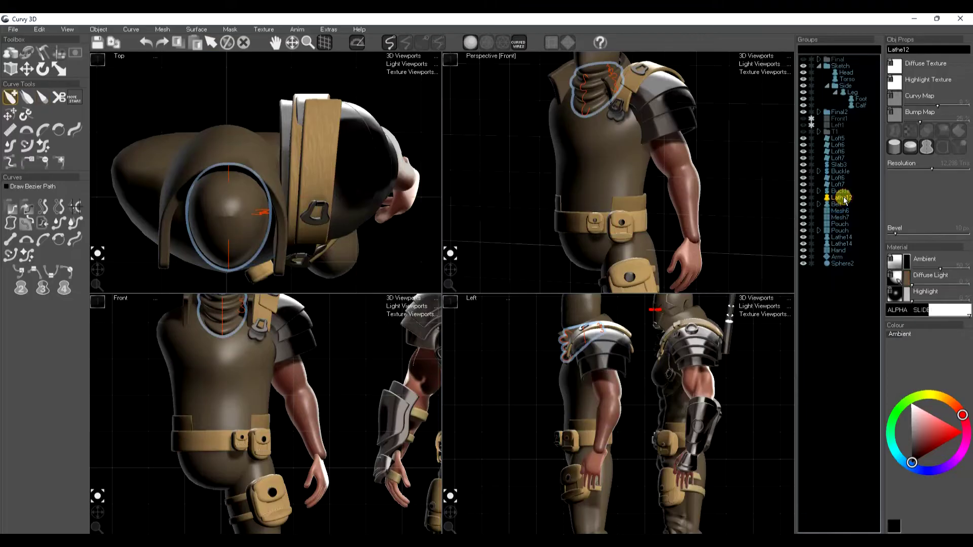
type("NeckCloth")
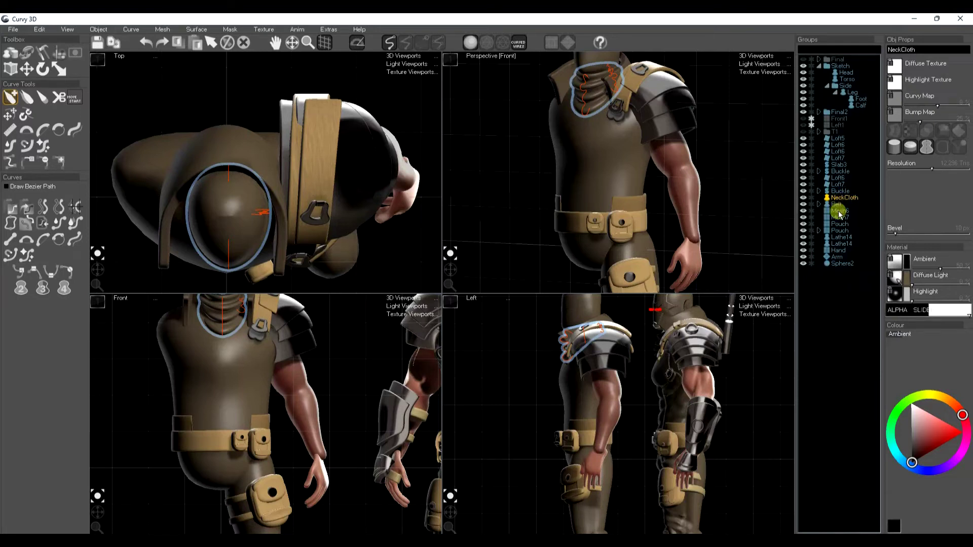
Put the thigh pouch Mesh6 into a new group named Side.
left_click(839, 211)
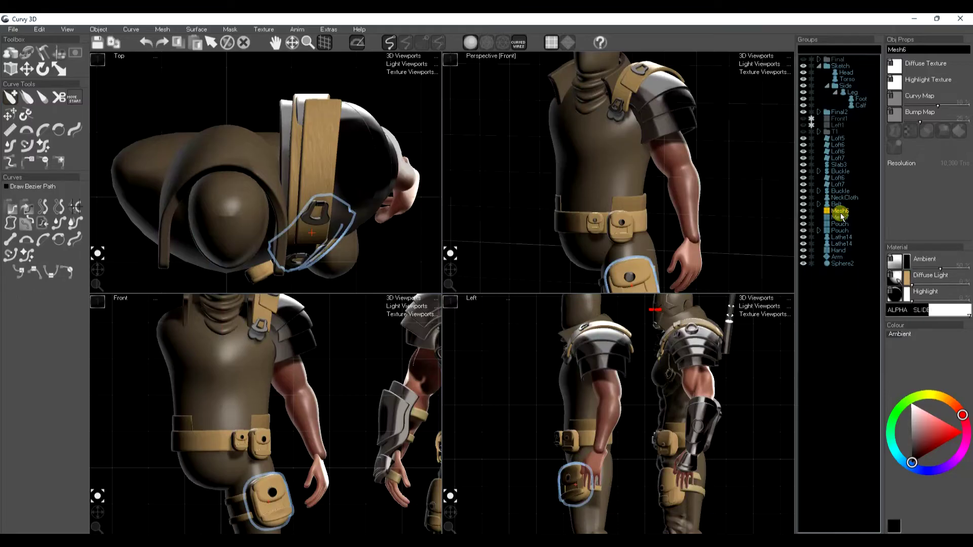
key("ctrl+g")
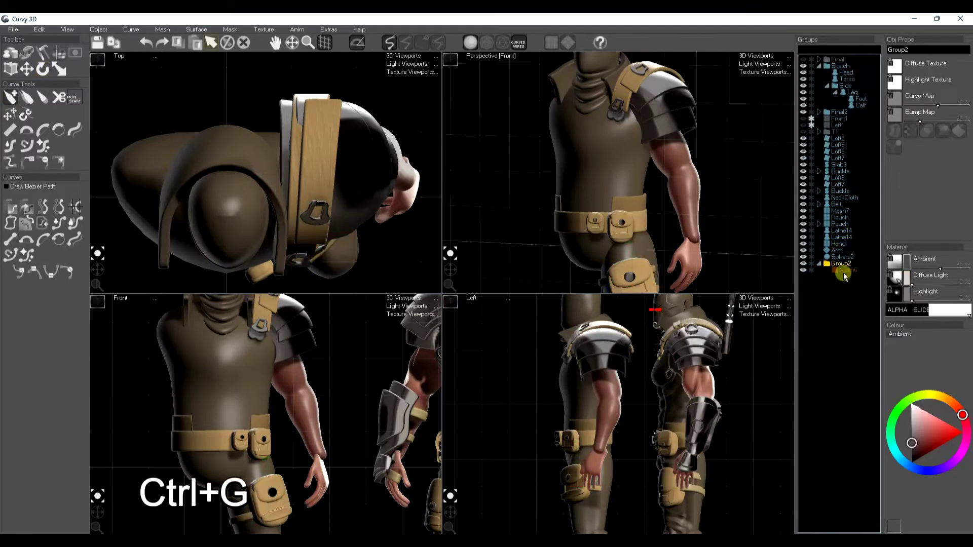
type("Side")
key("Return")
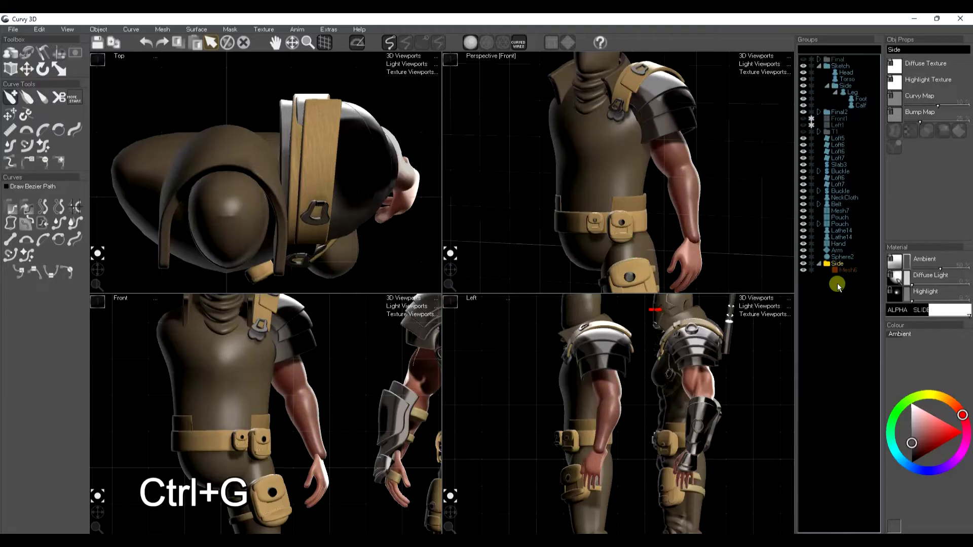
Move the large belt pouch's button, the arm, hand, both thigh straps, both belt pouches and Mesh7 into the new Side group.
middle_click_drag(707, 275, 702, 219)
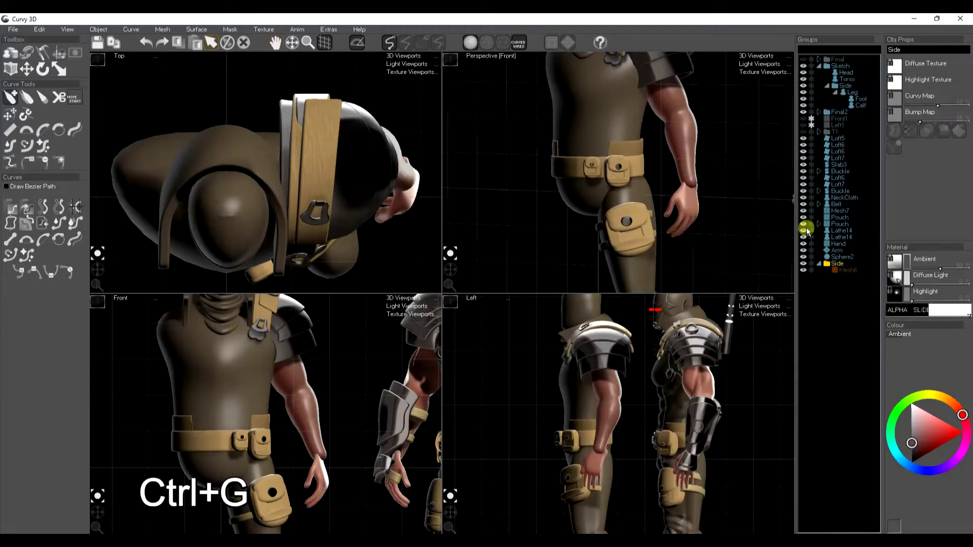
left_click(841, 258)
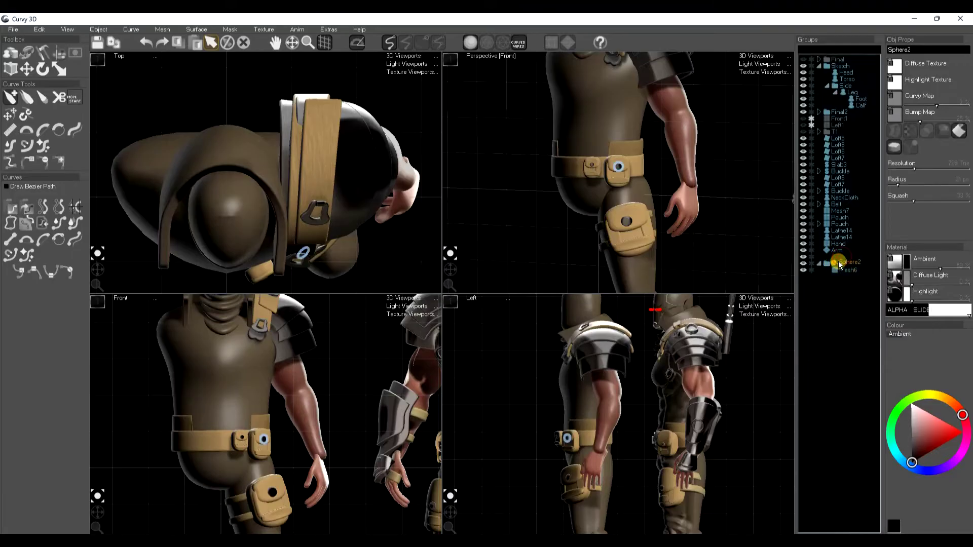
left_click(837, 251)
left_click_drag(838, 260, 840, 216)
left_click(840, 245)
left_click(840, 238)
left_click(840, 226)
left_click(838, 220)
left_click(839, 212)
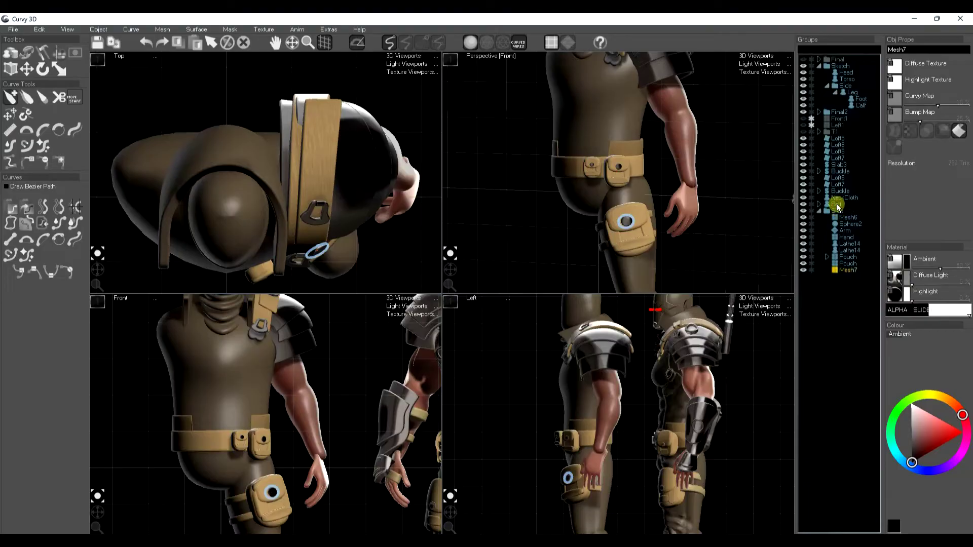
Move the shoulder pieces Loft6 and Loft7, both buckles and Slab3 into the Side group, leaving the collar out.
left_click(840, 187)
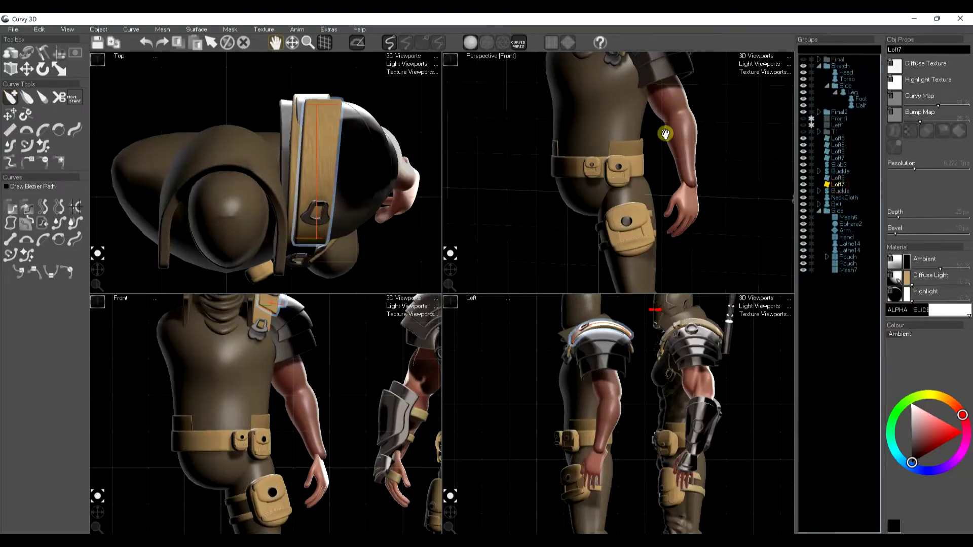
middle_click_drag(666, 129, 651, 205)
mouse_move(842, 189)
left_mouse_down()
mouse_move(836, 210)
mouse_move(836, 159)
mouse_move(840, 179)
left_mouse_up()
left_click(839, 169)
left_click(839, 165)
mouse_move(835, 145)
left_mouse_down()
mouse_move(836, 171)
mouse_move(839, 150)
left_mouse_up()
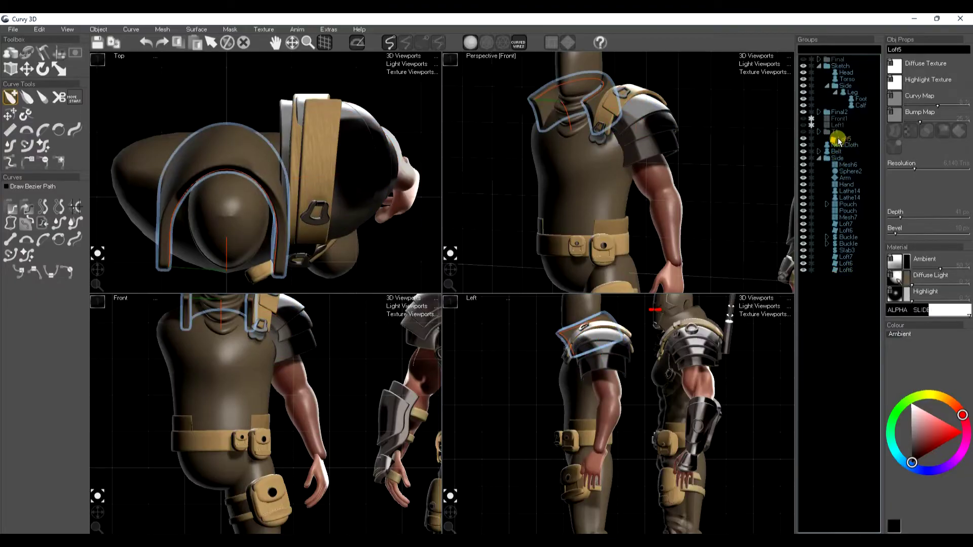
Group the collar Loft5, the NeckCloth and the Belt under the name Middle and collapse the group.
left_click(837, 146, "shift")
left_click(838, 151, "shift")
key("ctrl+g")
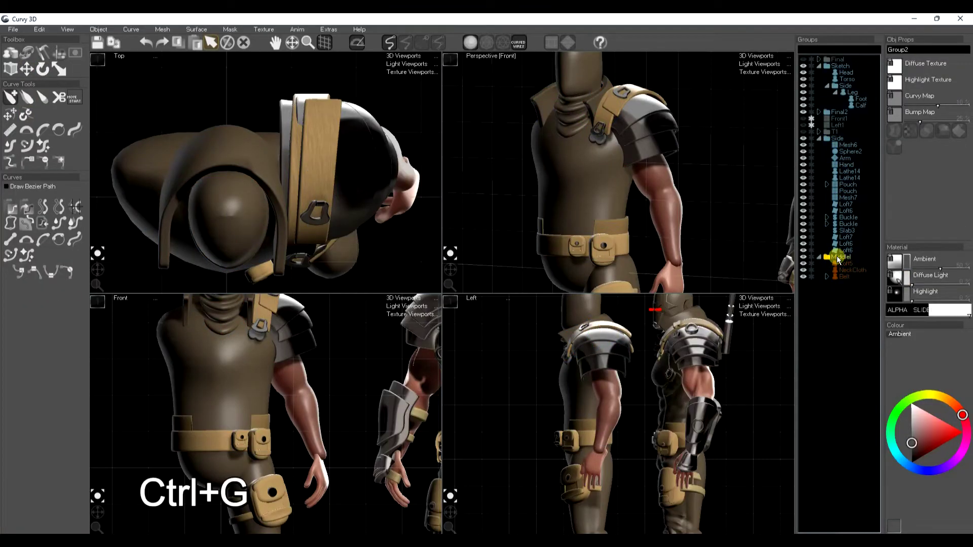
double_click(837, 257)
Widen both thigh straps slightly toward the outer side of the leg, starting with the upper one.
middle_click_drag(692, 283, 682, 218)
scroll(669, 160, "down", 3)
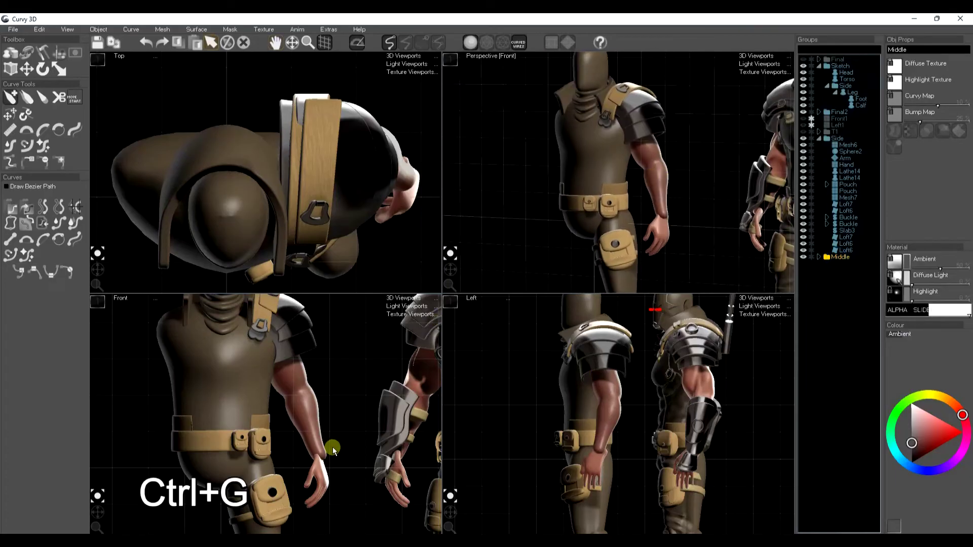
middle_click_drag(355, 459, 336, 446)
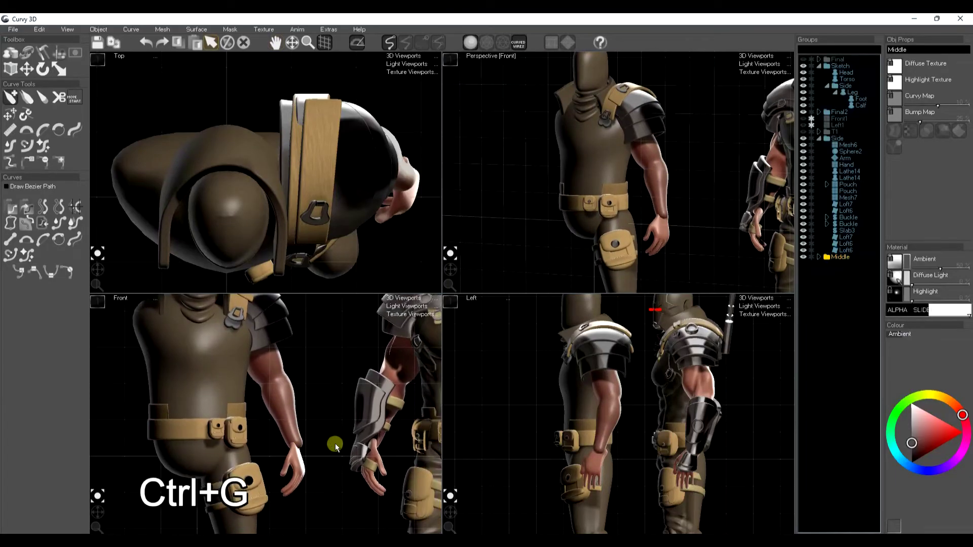
scroll(589, 238, "up", 3)
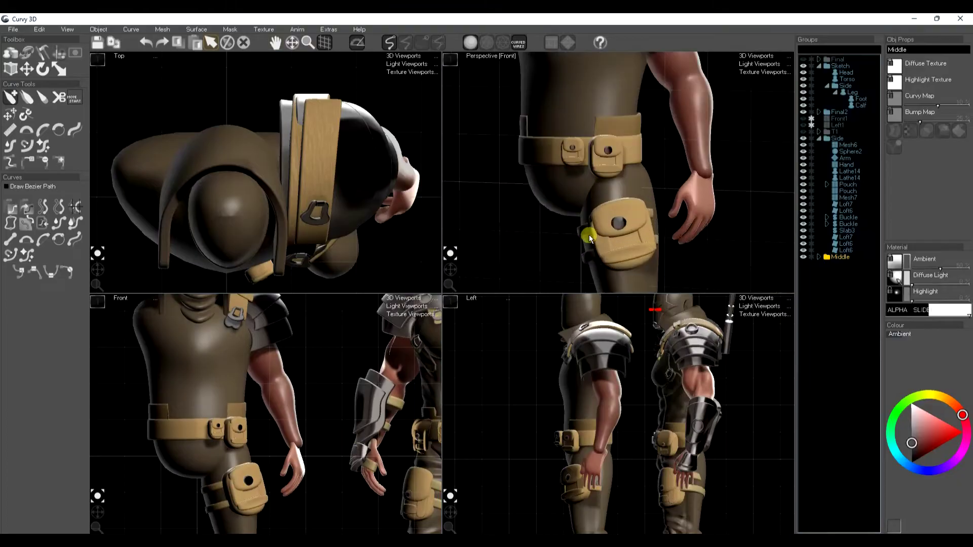
left_click(583, 234)
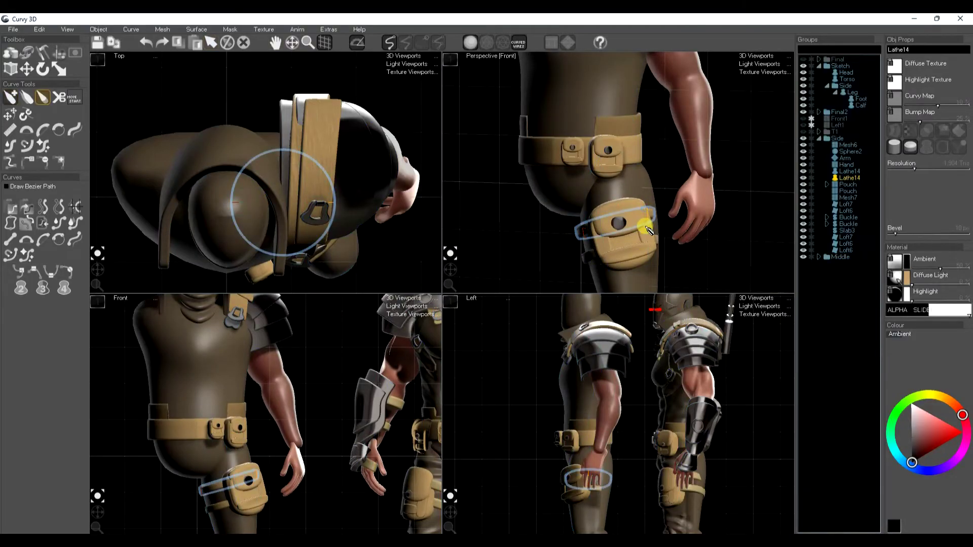
key("w")
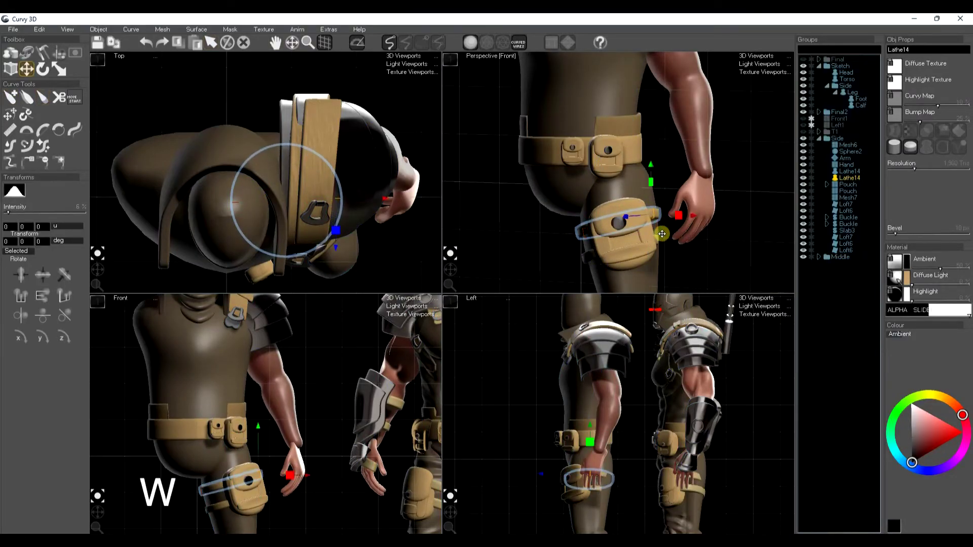
key("space")
key("space")
left_click(587, 260)
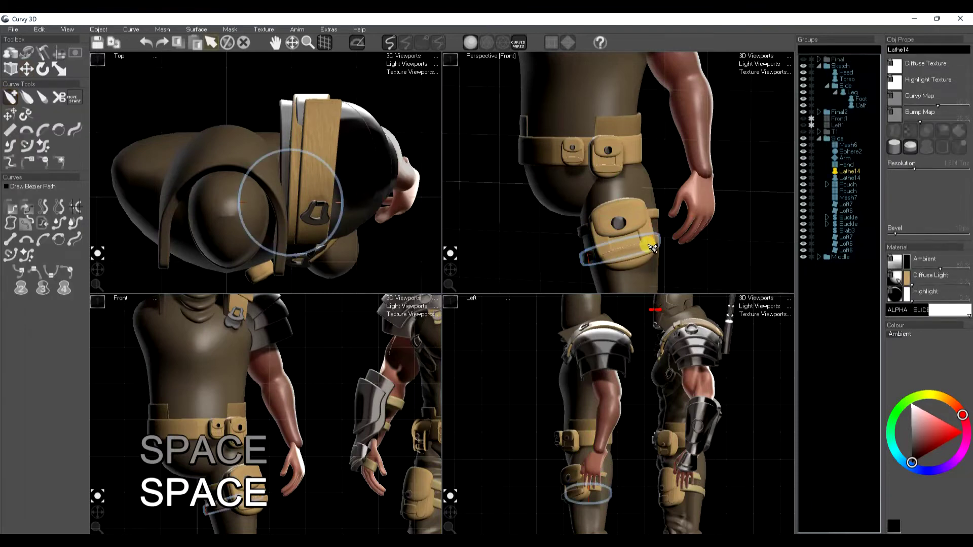
key("w")
key("space")
key("space")
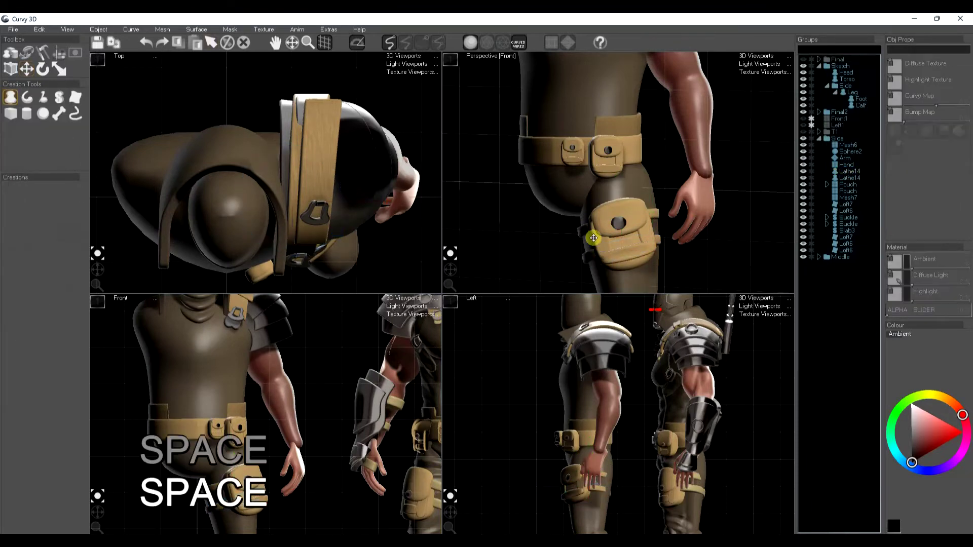
middle_click_drag(656, 167, 564, 283)
left_click(564, 276)
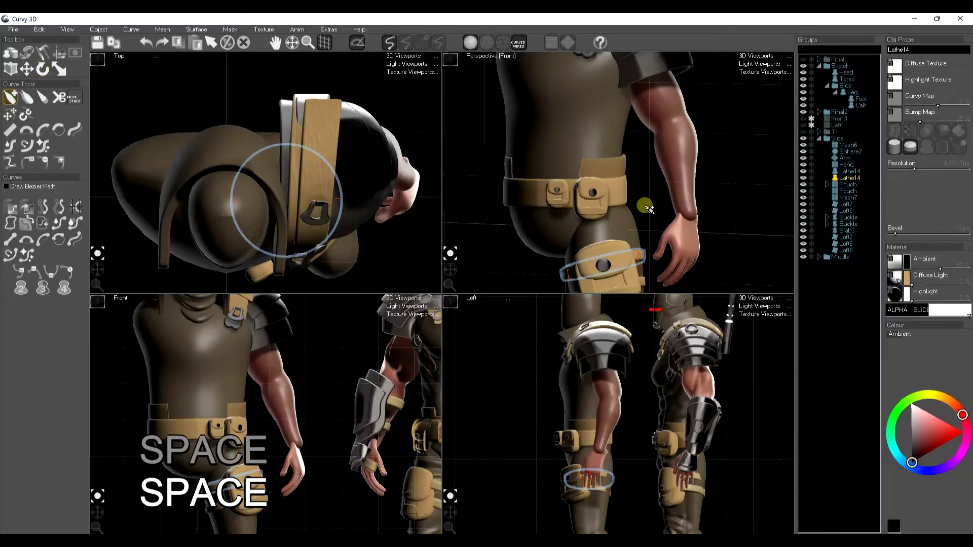
left_click(648, 236)
Sculpt muscle and elbow definition into the arm below the shoulder armour, from the upper arm down to the forearm.
middle_click_drag(678, 215, 665, 262)
middle_click_drag(655, 183, 644, 214)
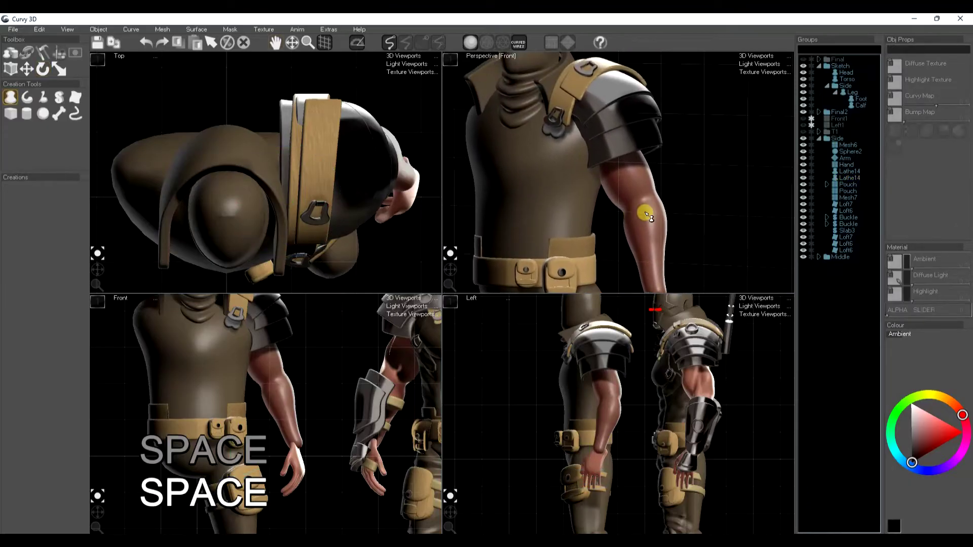
left_click_drag(454, 272, 447, 276)
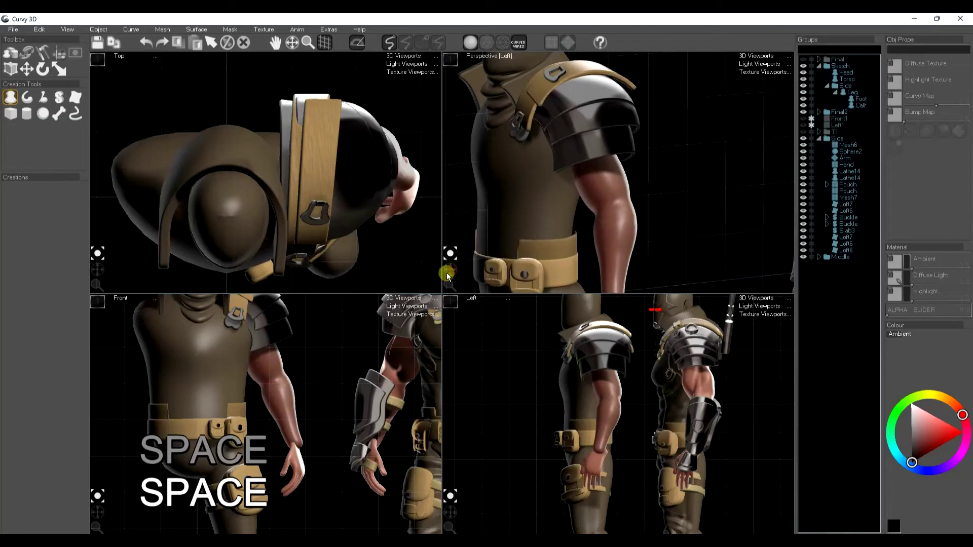
left_click(632, 214)
scroll(604, 238, "up", 3)
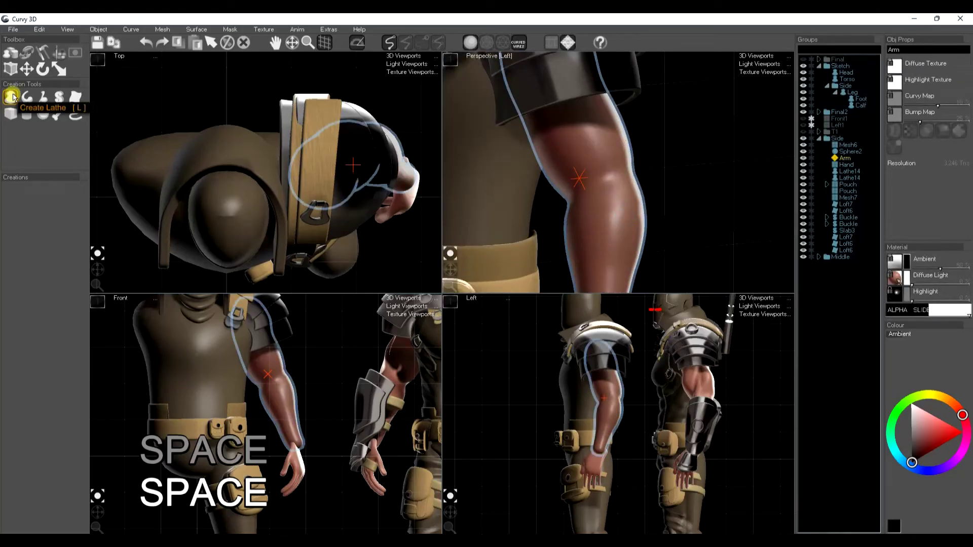
left_click(44, 53)
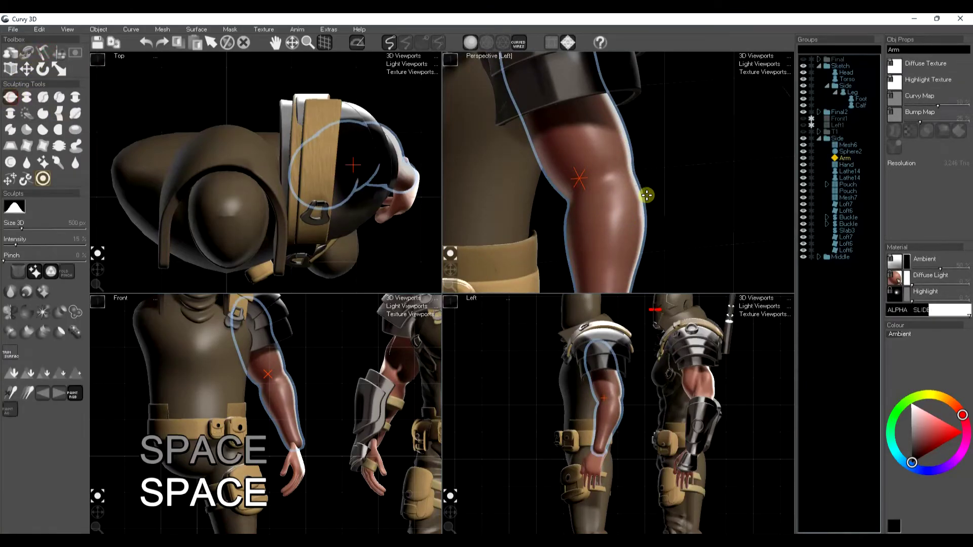
left_click_drag(633, 196, 632, 189)
mouse_move(613, 154)
left_mouse_down()
mouse_move(597, 218)
mouse_move(606, 144)
mouse_move(630, 211)
mouse_move(610, 140)
mouse_move(606, 148)
mouse_move(582, 123)
mouse_move(588, 180)
mouse_move(577, 198)
mouse_move(564, 194)
mouse_move(591, 152)
mouse_move(639, 141)
mouse_move(605, 87)
mouse_move(632, 135)
mouse_move(634, 127)
mouse_move(597, 112)
left_mouse_up()
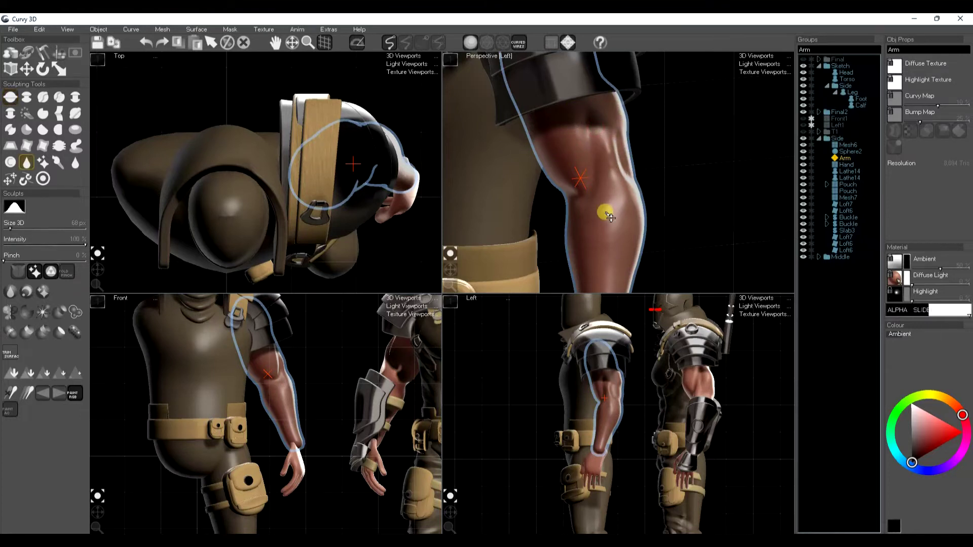
key("space")
Start a forearm plate as a loft with a profile curve along the outer forearm and an arched cross-section.
scroll(627, 248, "down", 3)
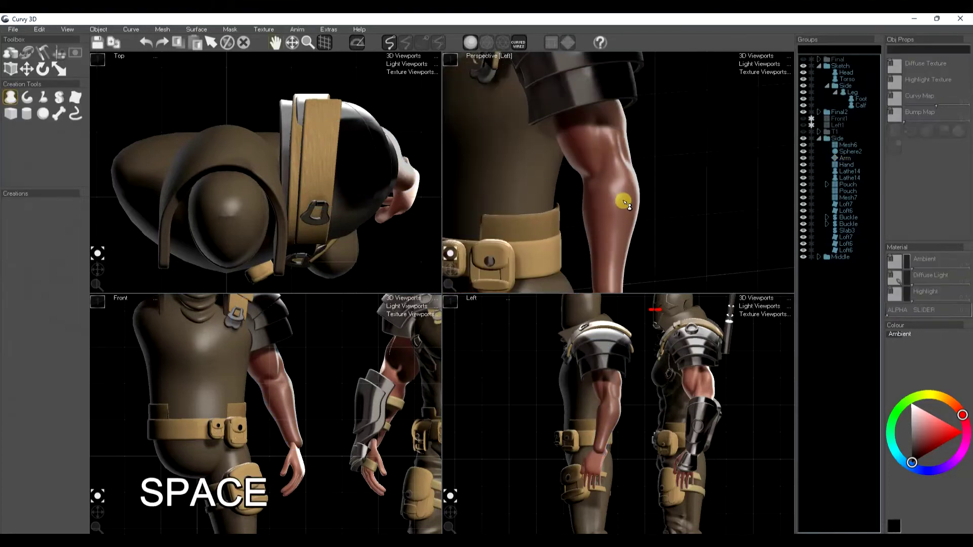
middle_click_drag(630, 230, 631, 205)
middle_click_drag(300, 386, 310, 423)
scroll(277, 411, "up", 3)
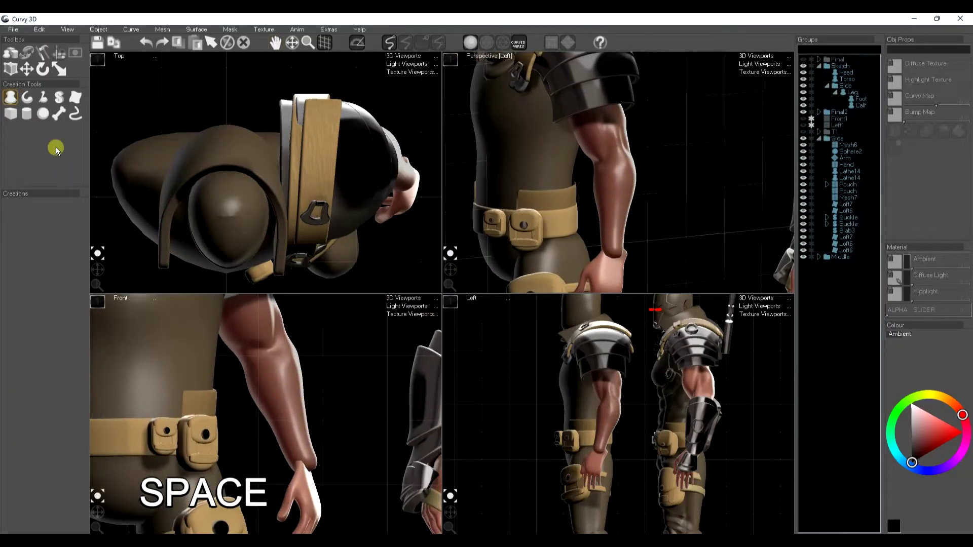
left_click(80, 96)
left_click_drag(310, 350, 314, 395)
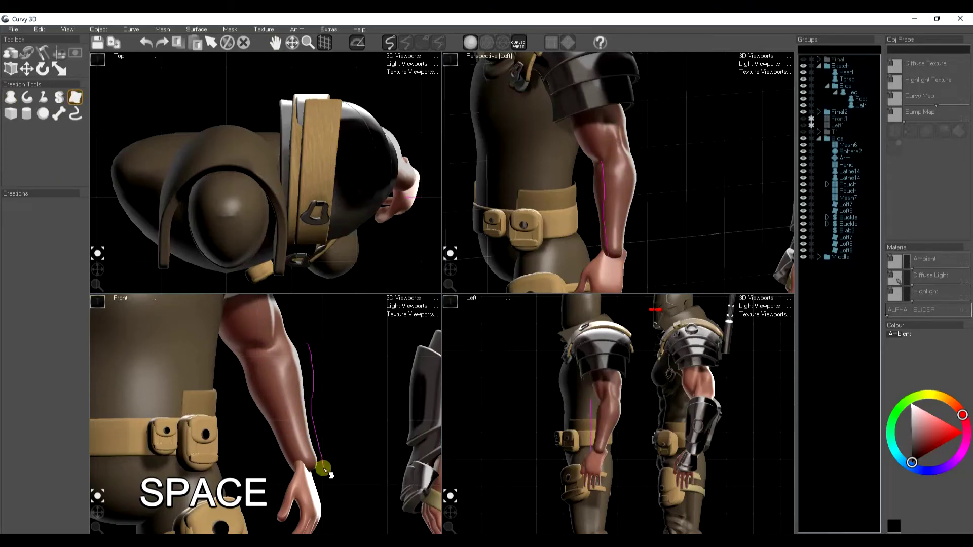
left_click_drag(325, 469, 325, 469)
mouse_move(578, 409)
left_mouse_down()
mouse_move(591, 394)
mouse_move(589, 459)
mouse_move(600, 451)
left_mouse_up()
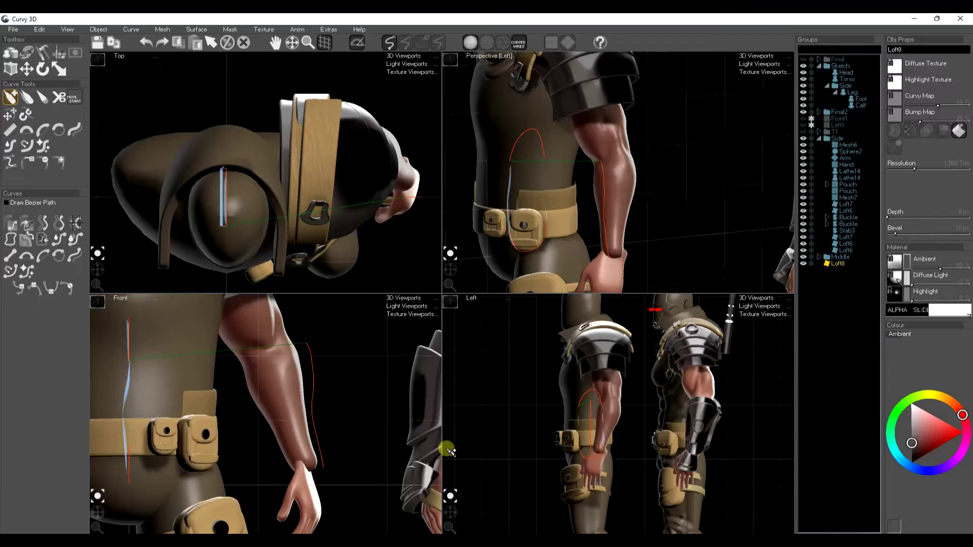
Rotate and move the loft's curves so the plate lies along the outer forearm from elbow to wrist.
mouse_move(123, 378)
left_mouse_down()
mouse_move(130, 354)
mouse_move(126, 378)
mouse_move(304, 369)
left_mouse_up()
key("e")
key("w")
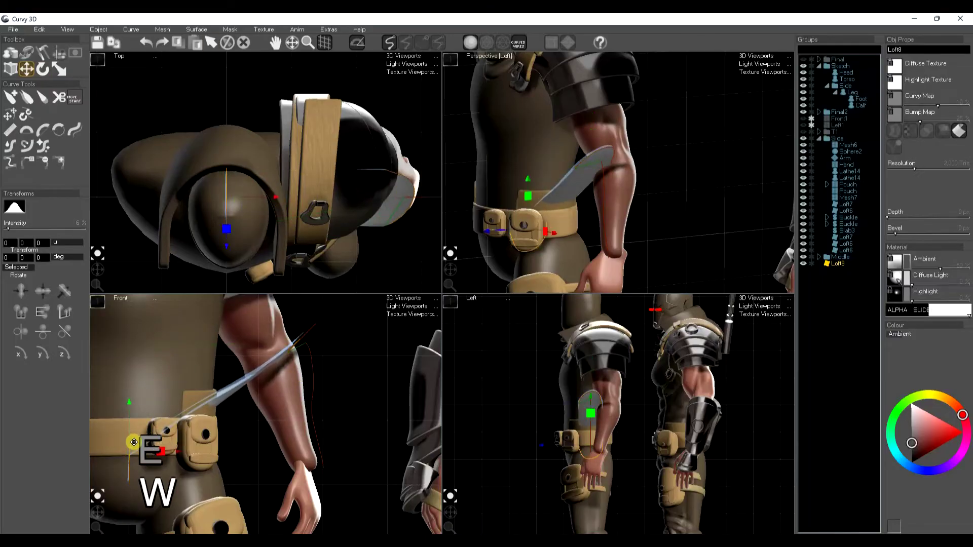
left_click(159, 429)
key("e")
left_click_drag(159, 429, 306, 430)
key("w")
left_click(295, 343)
key("e")
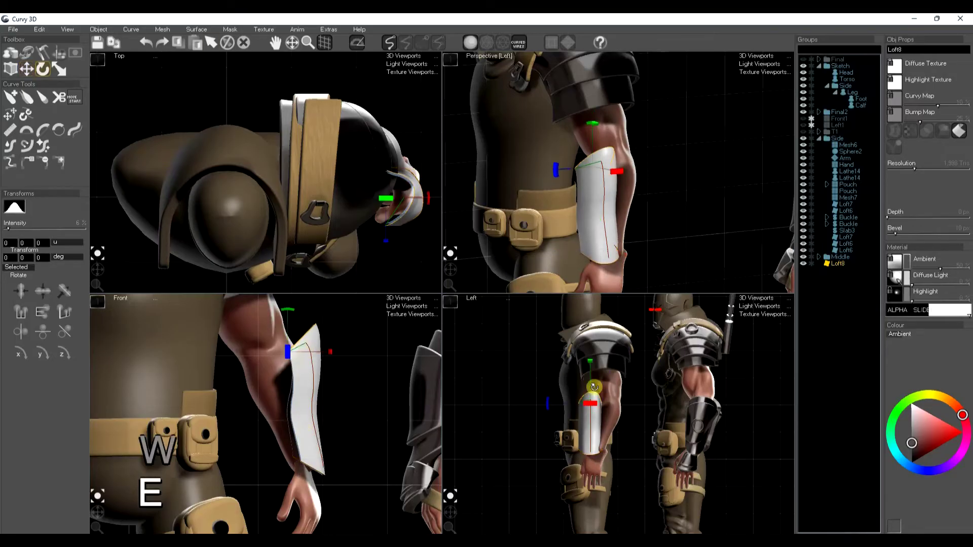
Adjust the plate's elbow-end cross-section and wrist end to fit the forearm, and smooth its profile curve.
key("r")
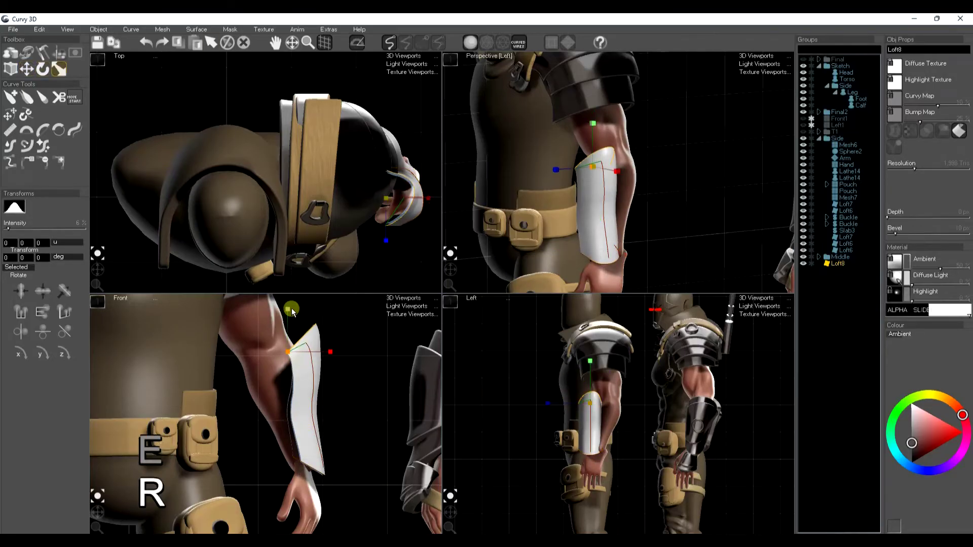
left_click_drag(335, 354, 321, 398)
key("w")
left_click(310, 469)
left_click_drag(311, 470, 312, 472)
left_click(320, 451)
key("s")
key("s")
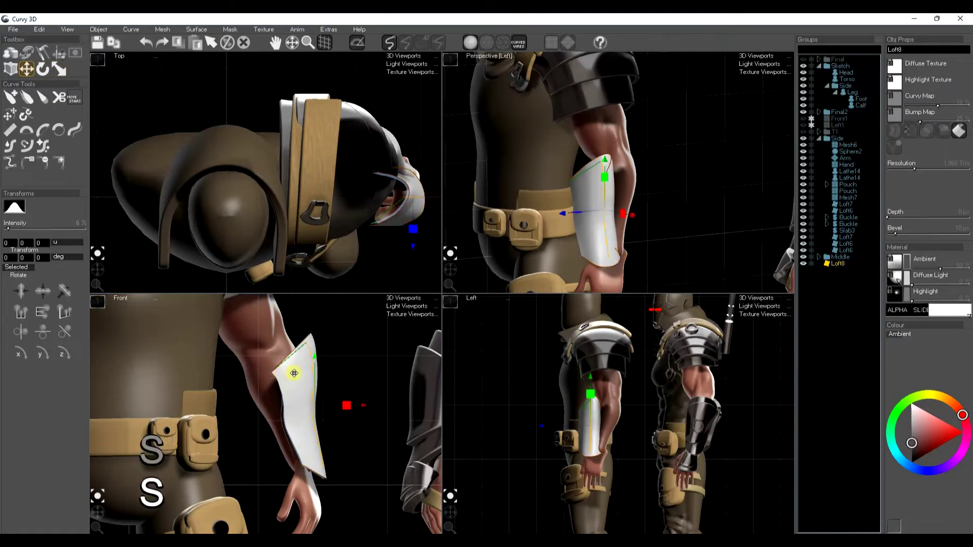
Add a cross-section curve at the forearm plate's wrist end and narrow it slightly.
left_click(286, 363)
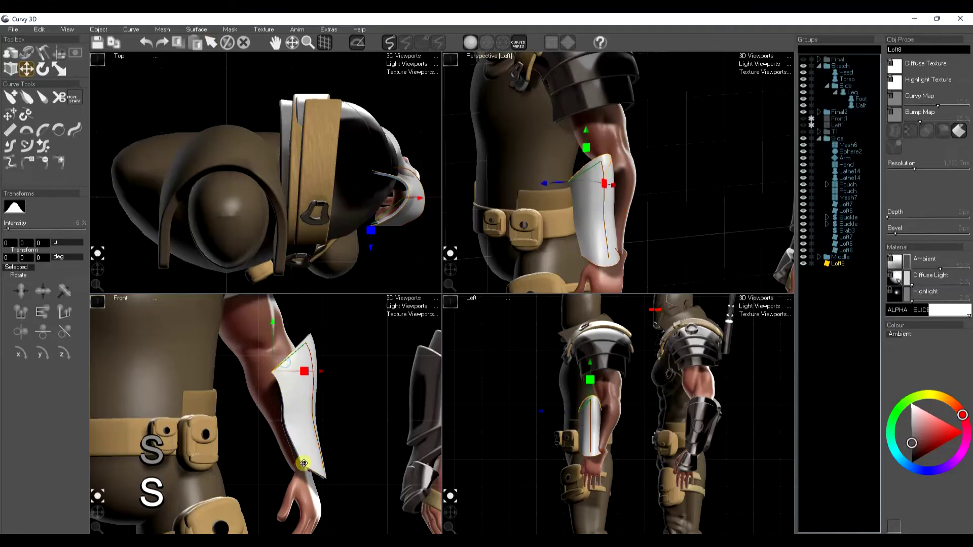
left_click(59, 135)
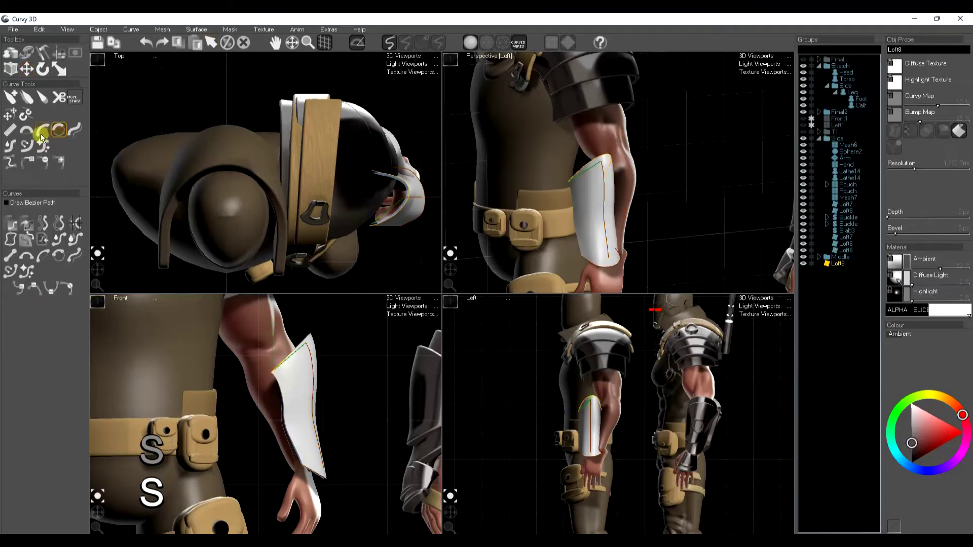
left_click(42, 132)
left_click_drag(575, 413, 609, 419)
left_click(587, 458)
left_click_drag(573, 451, 624, 448)
key("r")
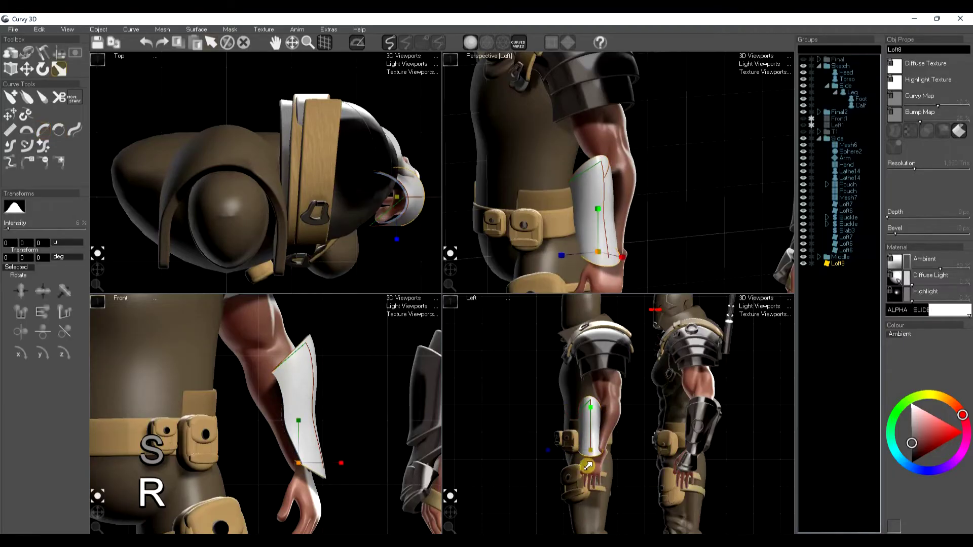
left_click_drag(548, 449, 554, 452)
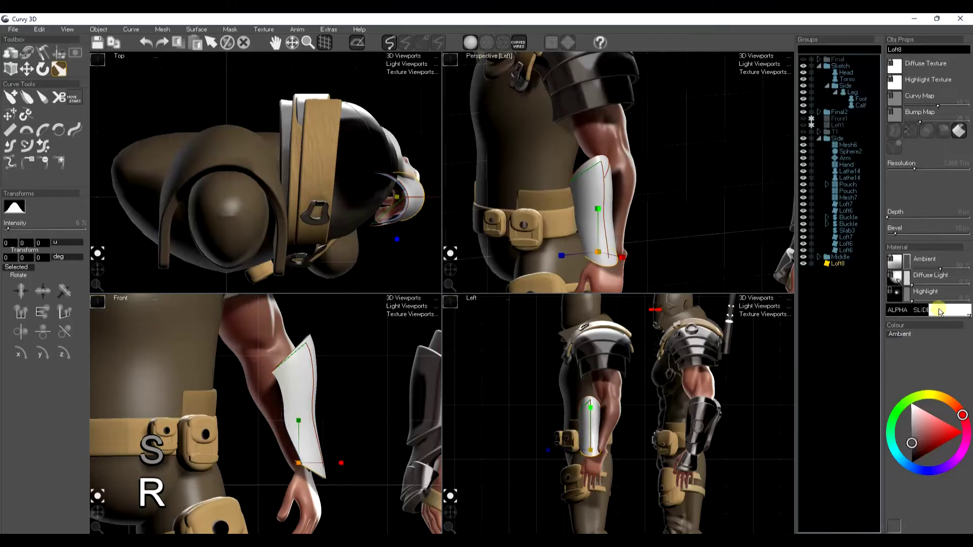
Give the forearm plate some depth and copy the reference bracer's dark metal material onto it.
left_click_drag(890, 221, 901, 218)
key("space")
key("space")
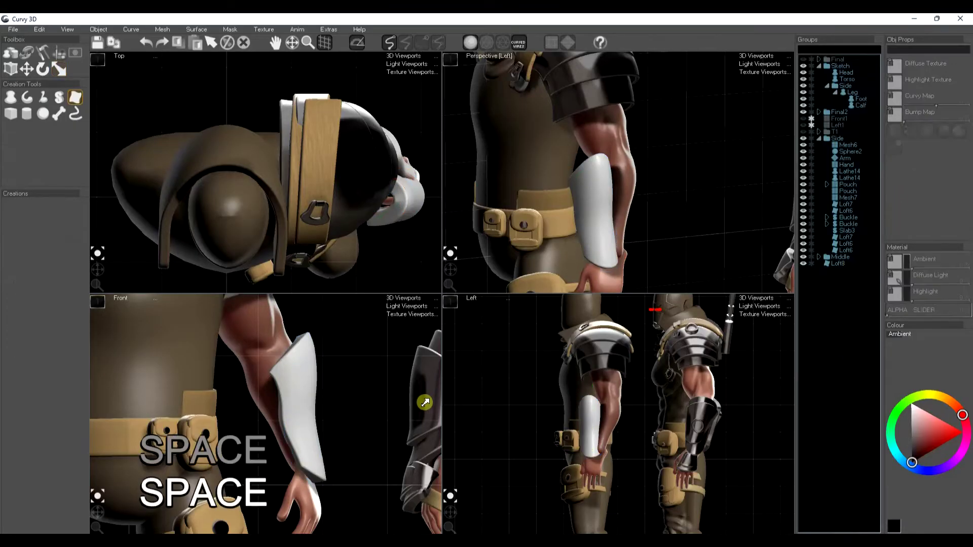
key("ctrl+c")
left_click(297, 403)
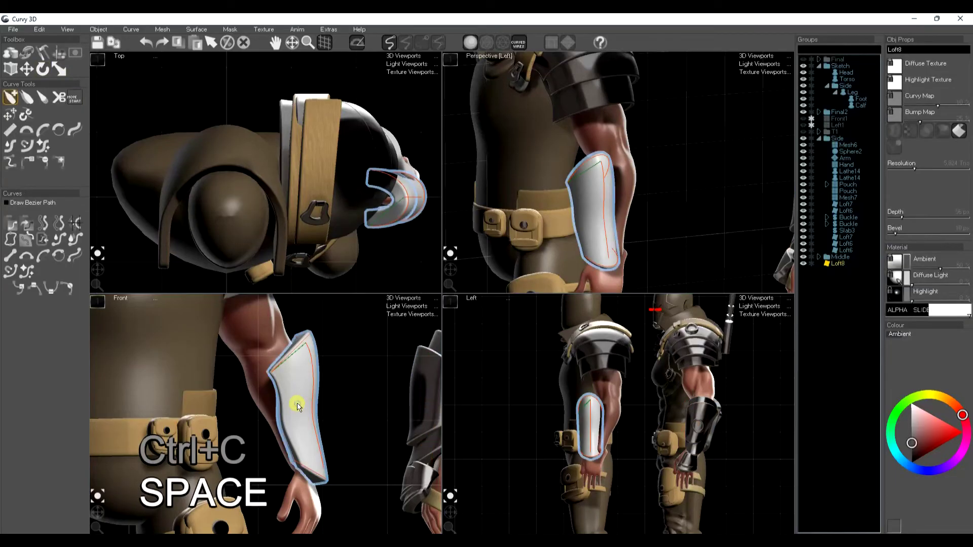
key("ctrl+f")
key("space")
left_click(313, 423)
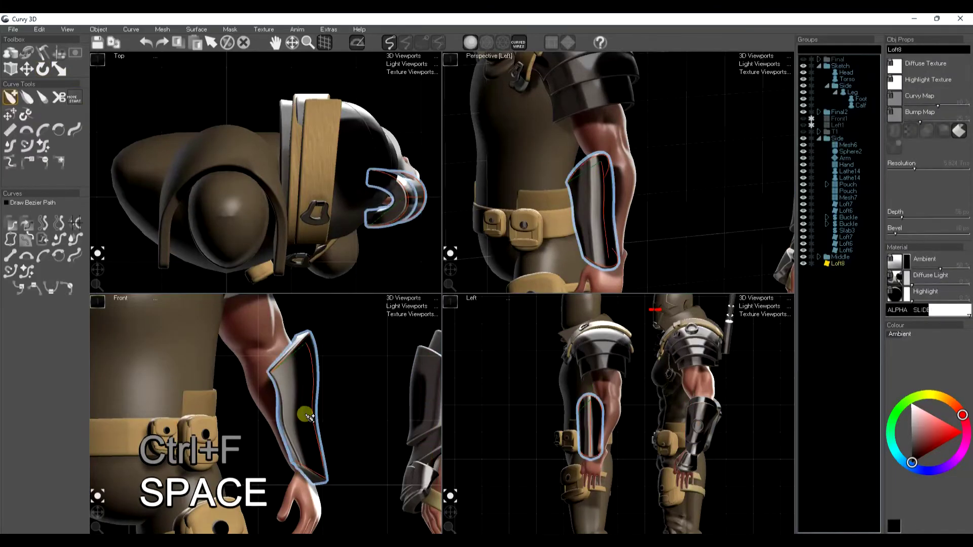
Duplicate the forearm plate, scale the copy down and offset it outward as a second armour layer.
key("ctrl+d")
key("e")
key("r")
left_click_drag(297, 371, 353, 417)
key("w")
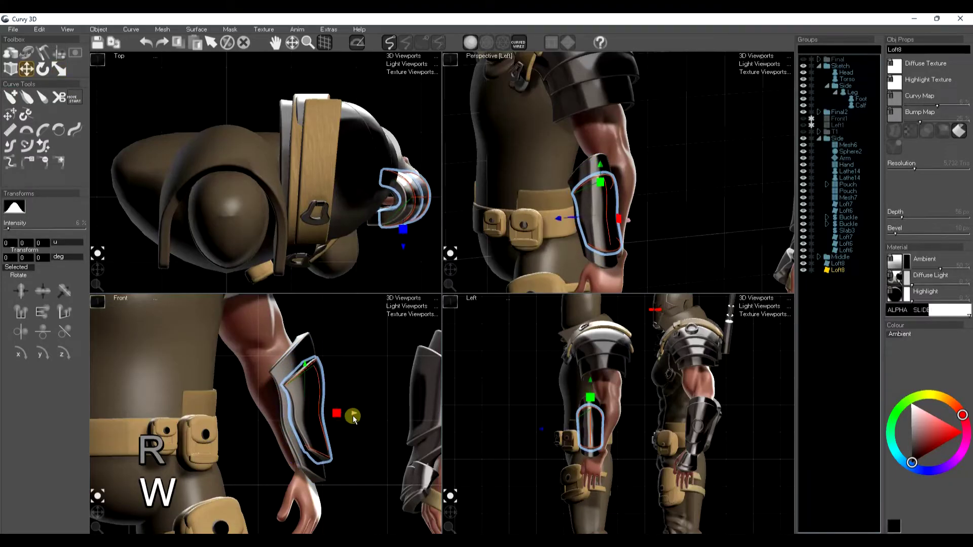
key("space")
Try to rotate the larger forearm plate in the side view to follow the arm's angle.
scroll(625, 430, "up", 2)
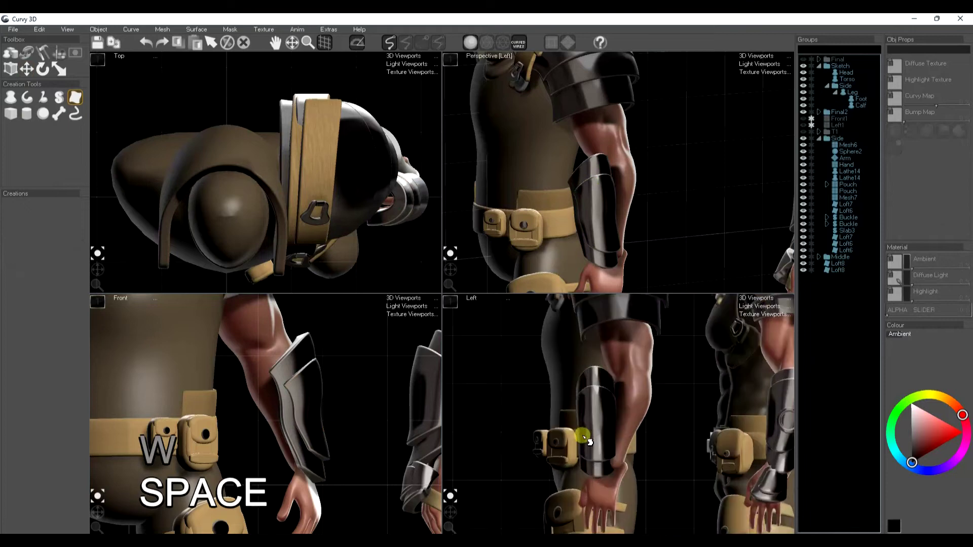
left_click(840, 263)
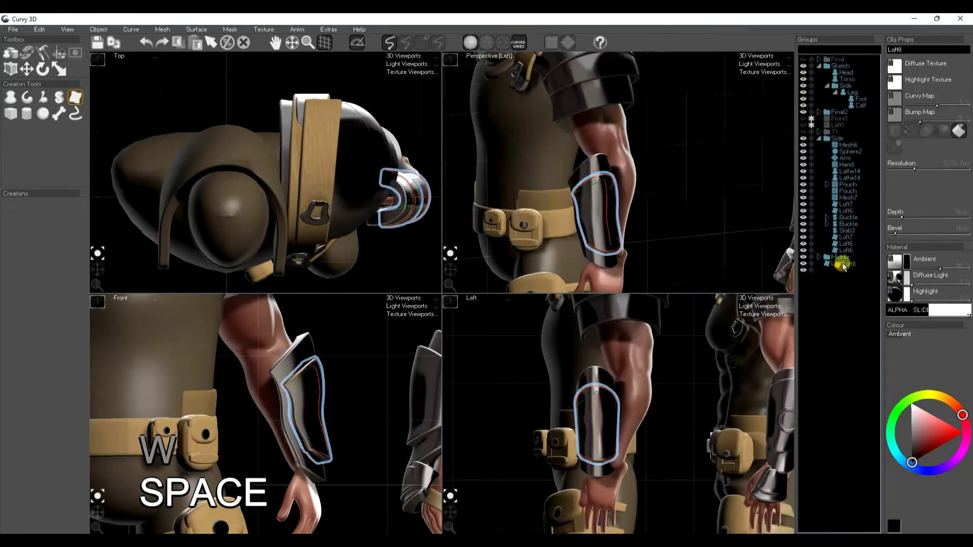
key("e")
left_click_drag(587, 475, 577, 479)
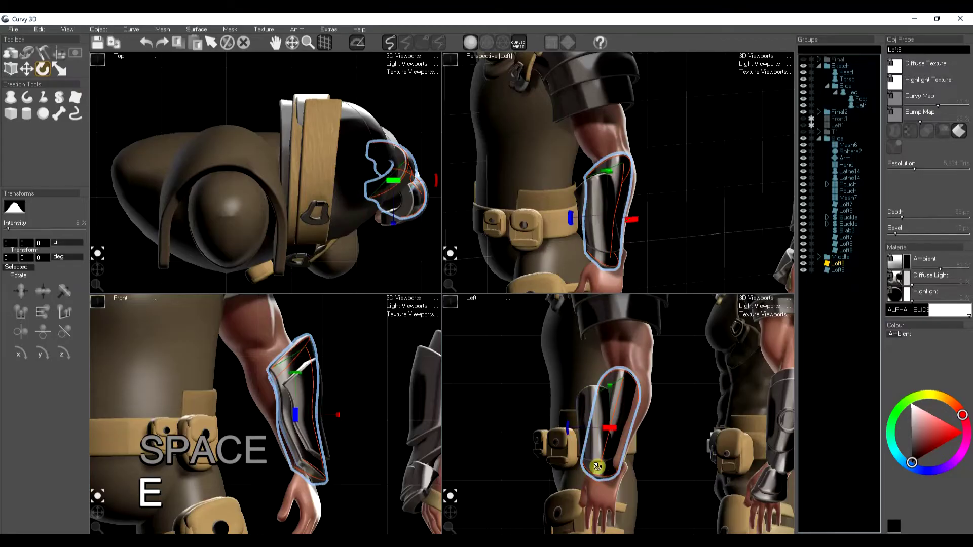
key("ctrl+z")
Nest the larger forearm plate under the smaller one, and rotate and move both onto the forearm in the side view.
left_click_drag(840, 269, 831, 262)
left_click_drag(600, 458, 595, 462)
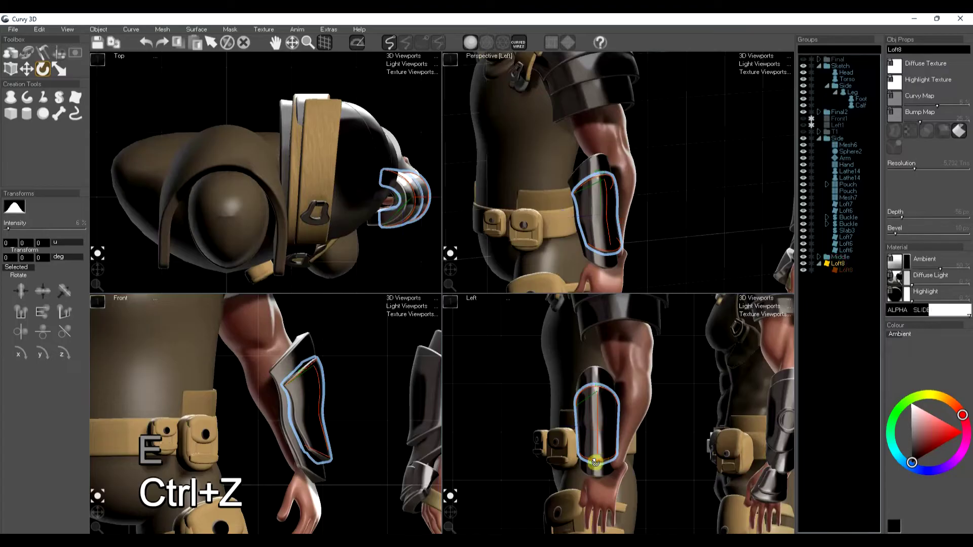
key("w")
left_click_drag(561, 430, 571, 431)
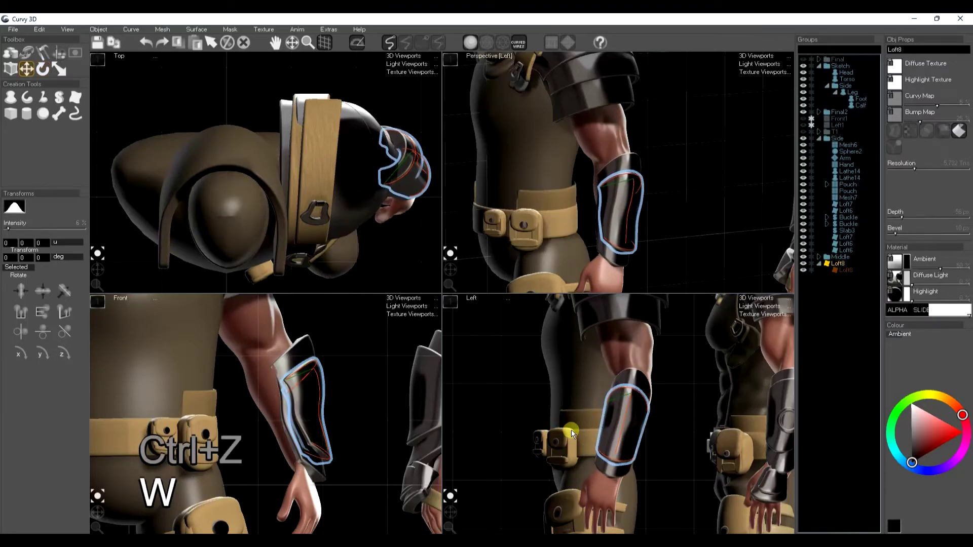
key("space")
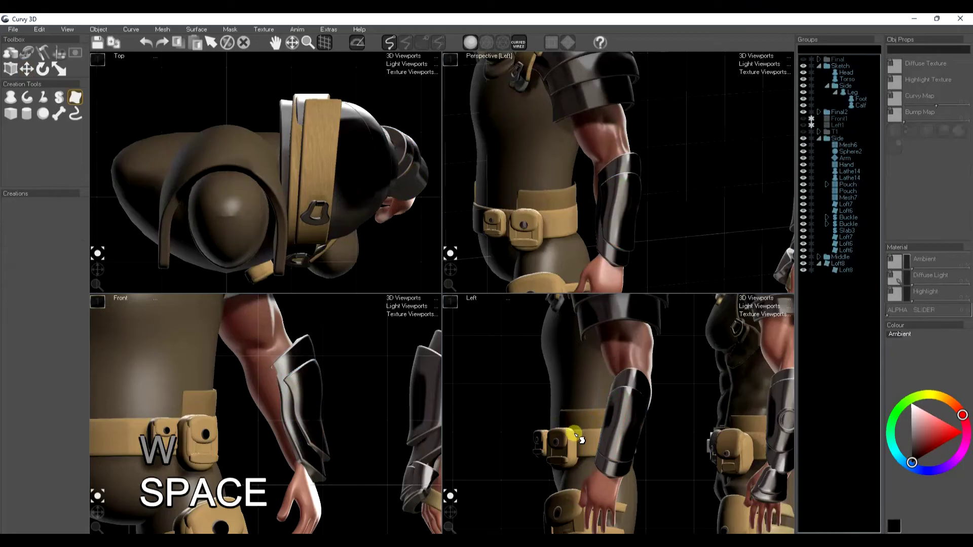
Widen the upper cross-section of both forearm plates slightly, starting with the larger one.
left_click(634, 404)
key("r")
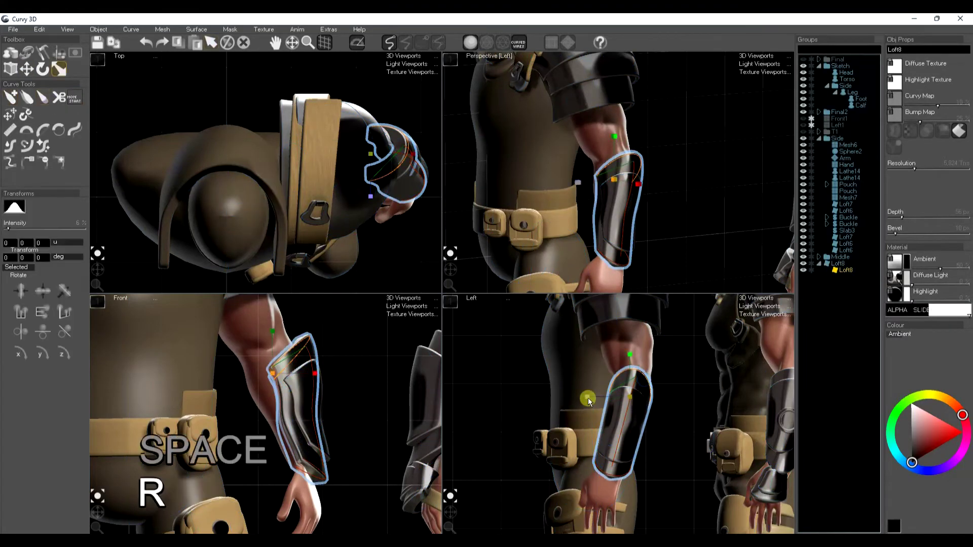
left_click_drag(588, 400, 581, 401)
key("space")
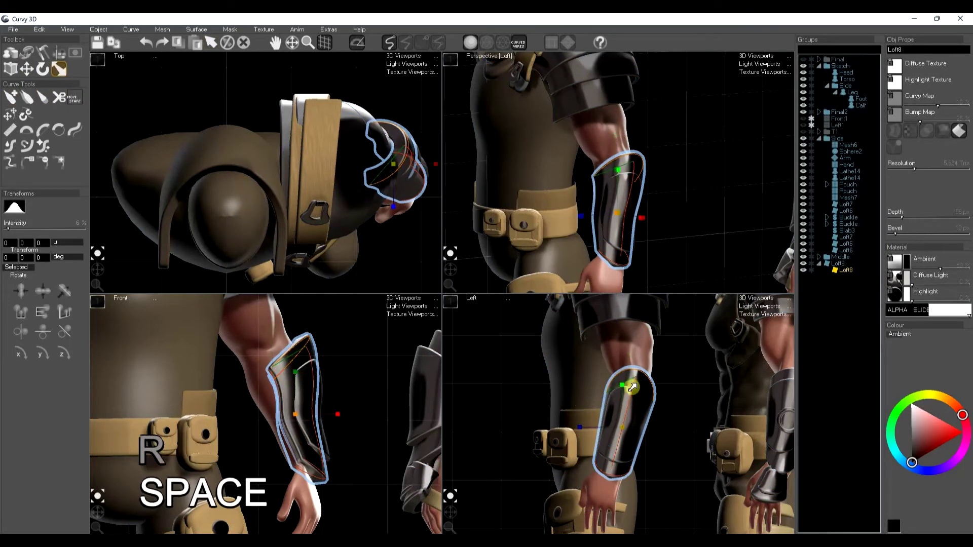
key("space")
left_click(628, 394)
key("r")
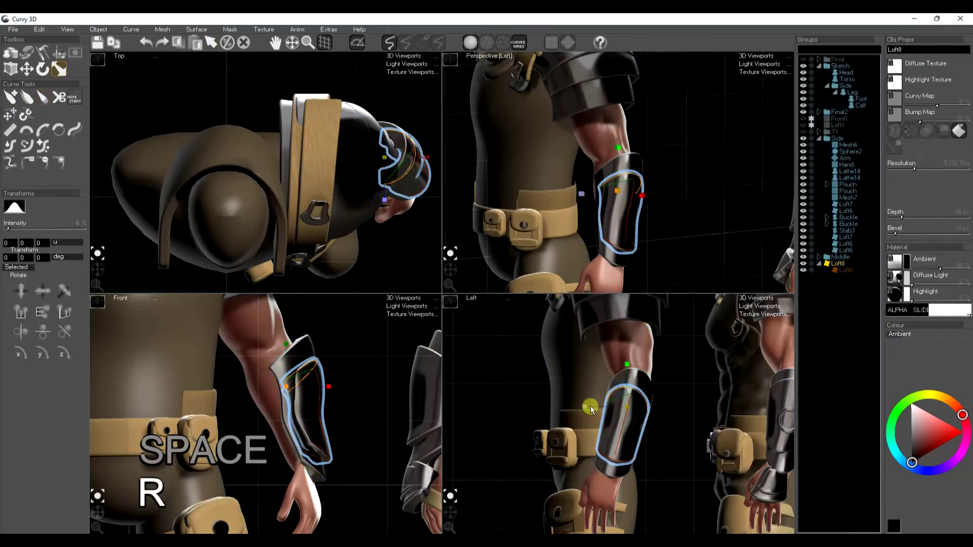
left_click_drag(578, 409, 576, 408)
key("space")
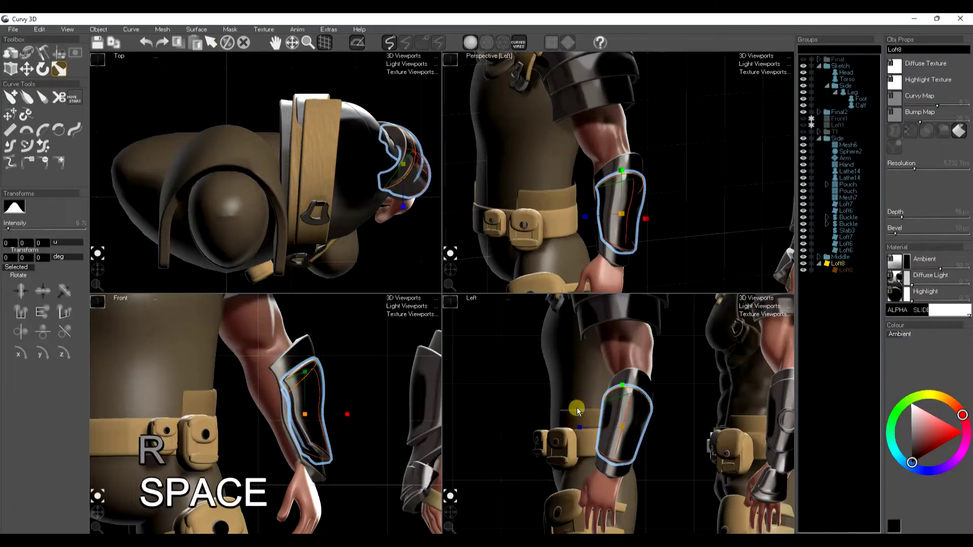
key("space")
Duplicate the upper thigh strap, move the copy up to the forearm and tilt it in the front view.
mouse_move(303, 479)
left_mouse_down()
mouse_move(337, 441)
mouse_move(376, 441)
mouse_move(310, 467)
left_mouse_up()
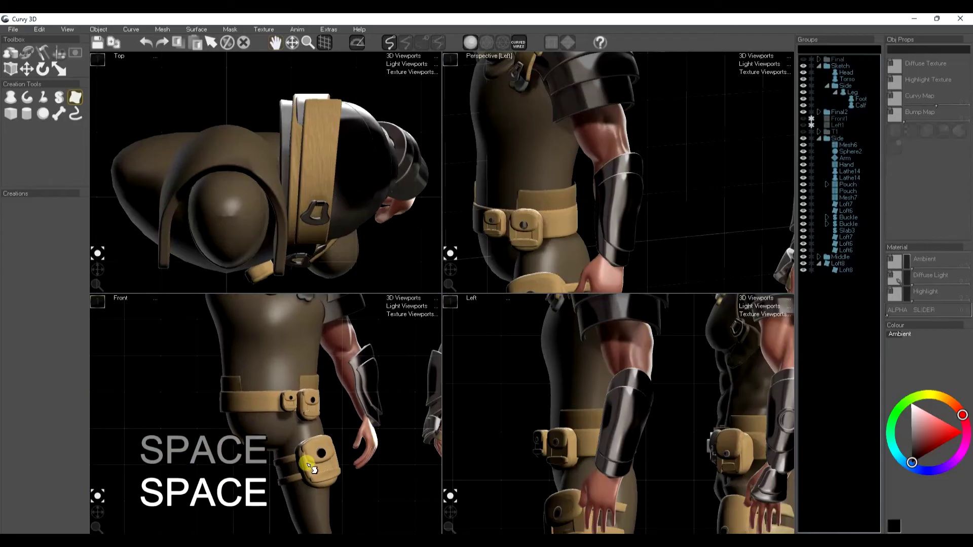
left_click(287, 459)
key("ctrl+d")
left_click_drag(317, 435, 379, 381)
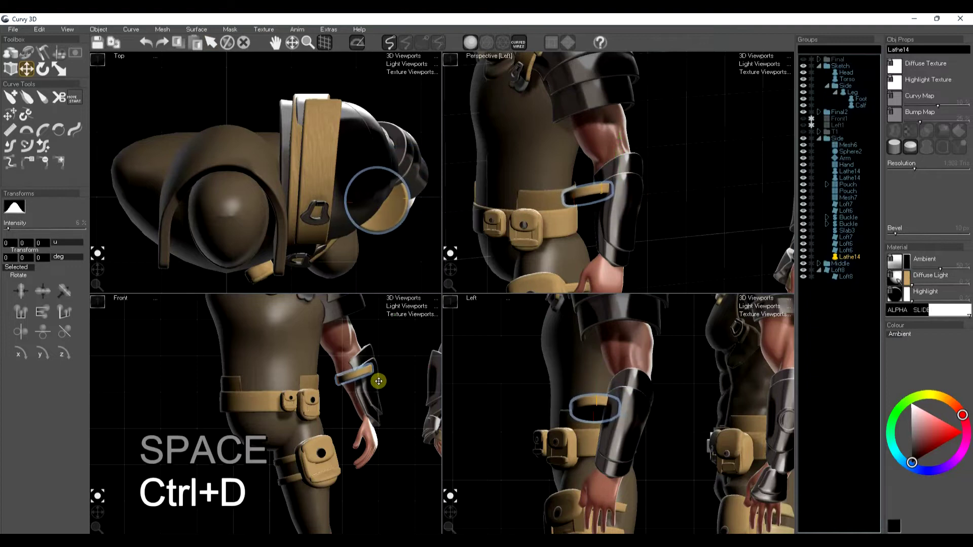
key("e")
left_click_drag(339, 380, 360, 363)
key("w")
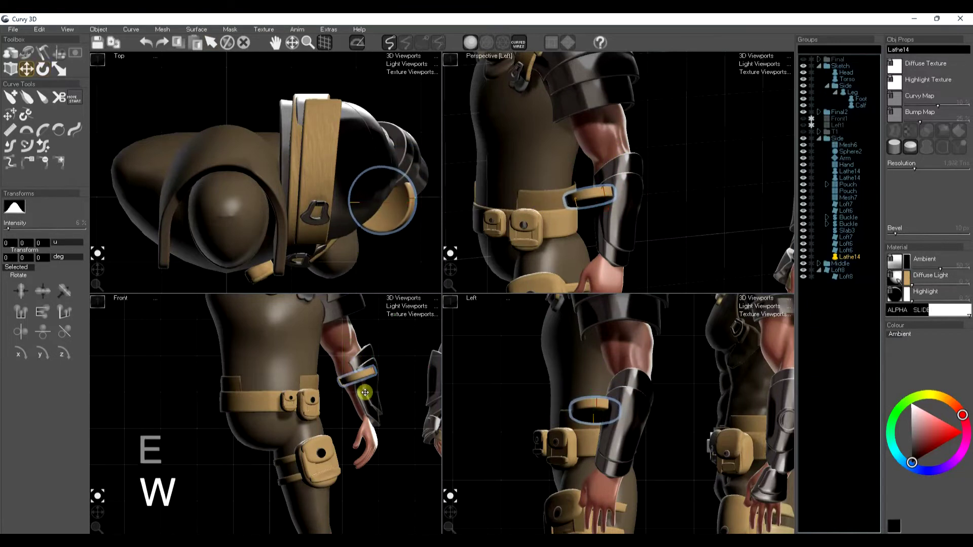
Move the copied strap onto the forearm in the side view, angle it with the arm and tighten it around the arm in the front view.
key("space")
key("e")
left_click_drag(607, 412, 633, 424)
key("w")
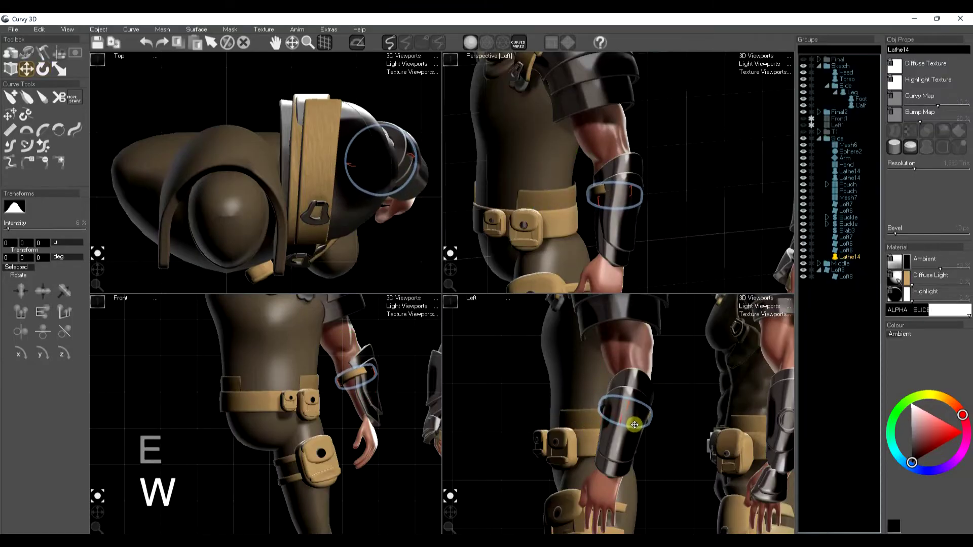
key("r")
scroll(635, 424, "up", 3)
key("w")
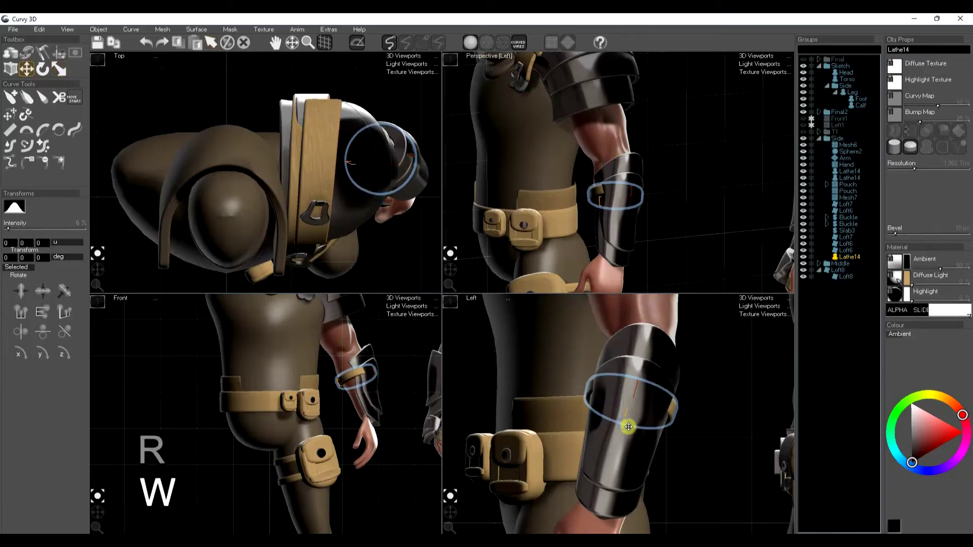
scroll(383, 376, "up", 5)
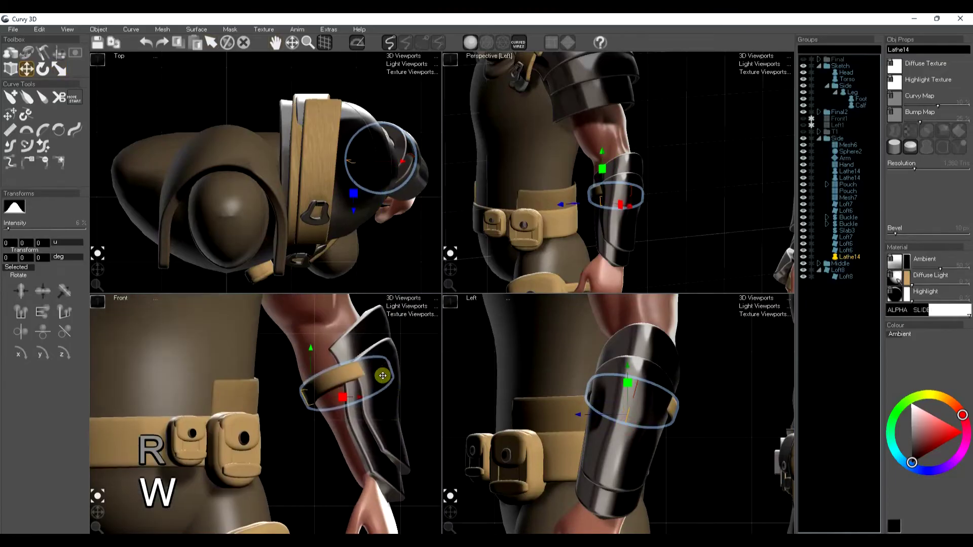
left_click_drag(403, 393, 390, 393)
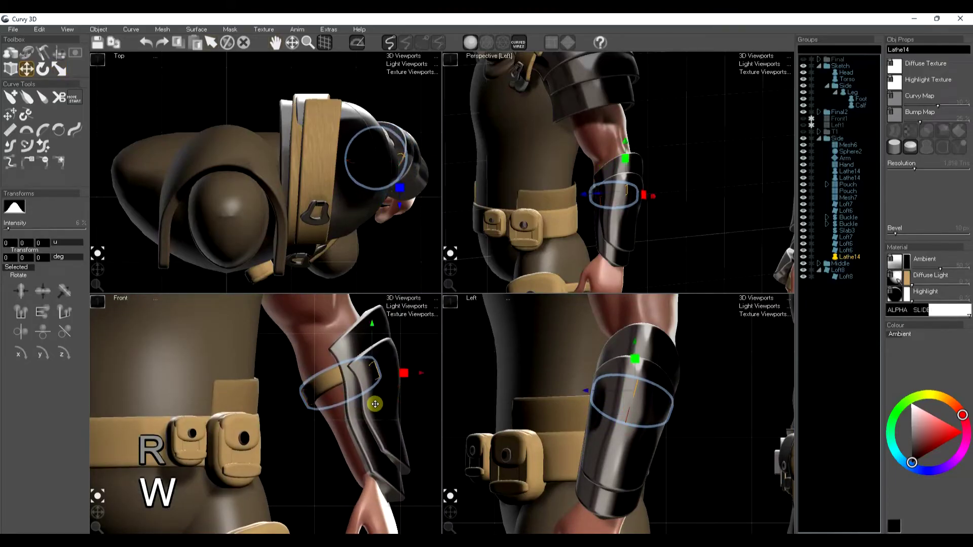
key("space")
key("ctrl+s")
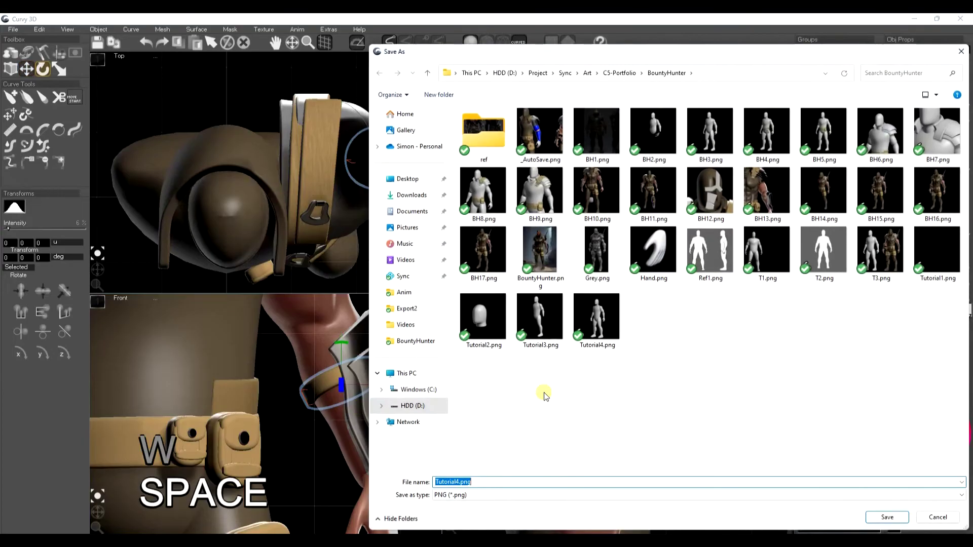
left_click(918, 516)
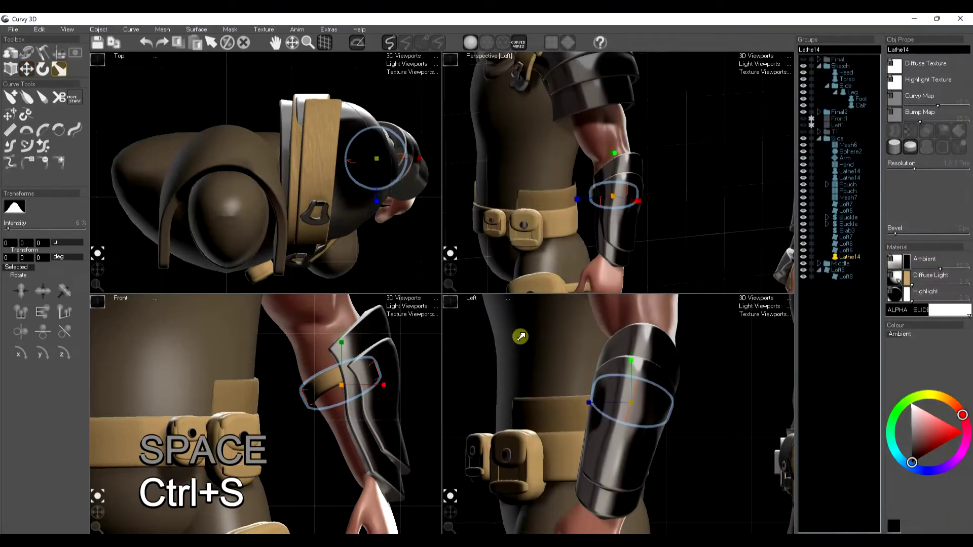
key("ctrl+shift+s")
Duplicate the forearm strap, move the copy down towards the wrist and fit it to the arm in the side view.
key("ctrl+d")
left_click_drag(357, 409, 406, 434)
key("space")
left_click_drag(650, 472, 640, 477)
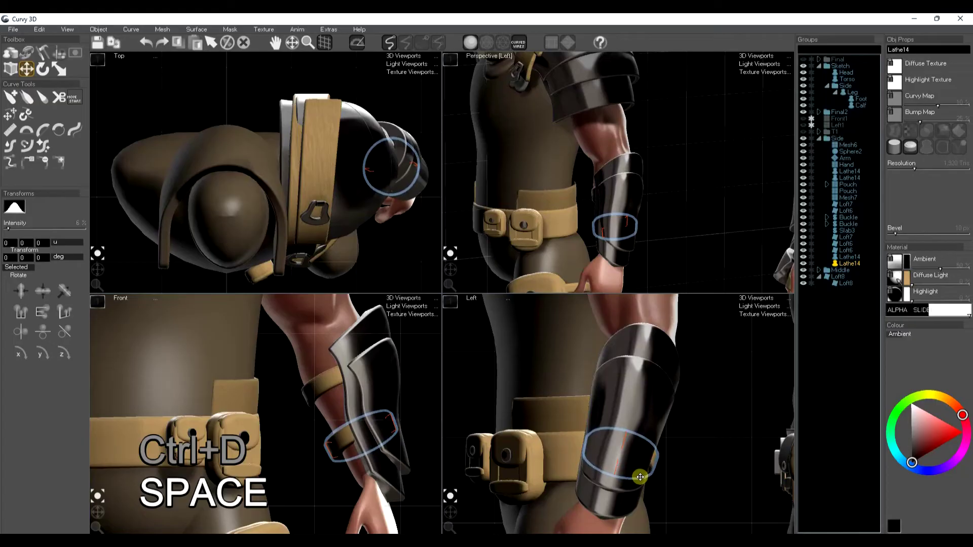
key("space")
Duplicate both forearm plates together and move the copy down over the back of the hand in the side view.
scroll(359, 428, "down", 5)
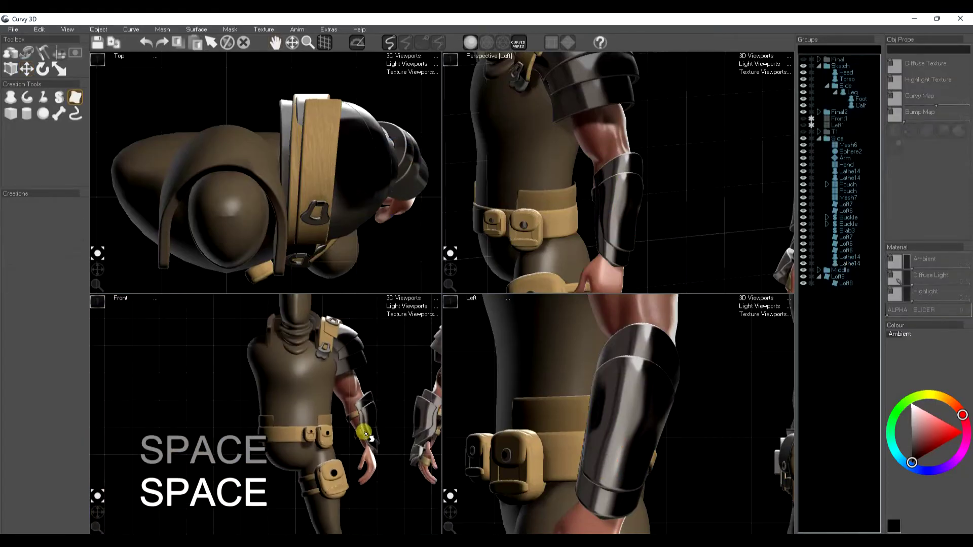
scroll(365, 445, "down", 2)
scroll(647, 482, "down", 3)
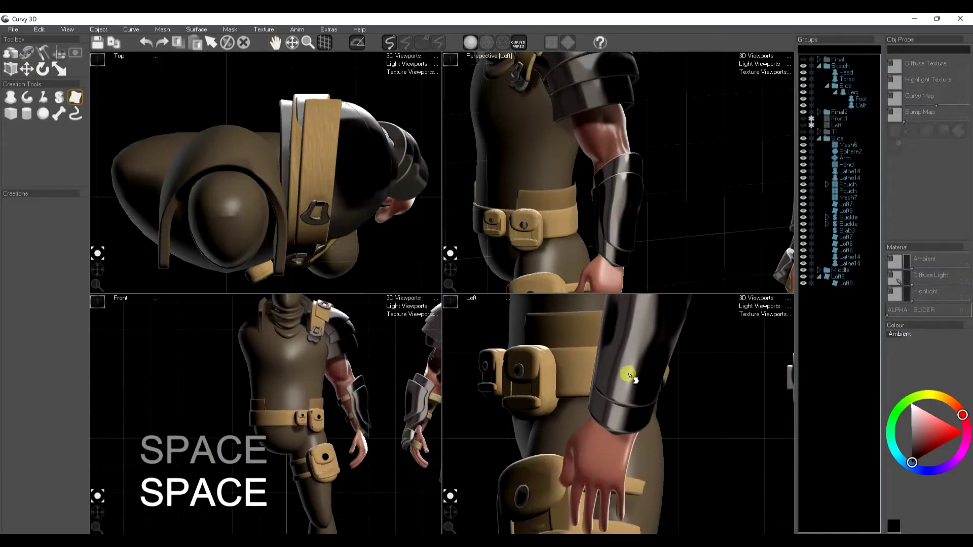
left_click(630, 373)
key("ctrl+d")
key("r")
left_click_drag(366, 433, 638, 445)
key("e")
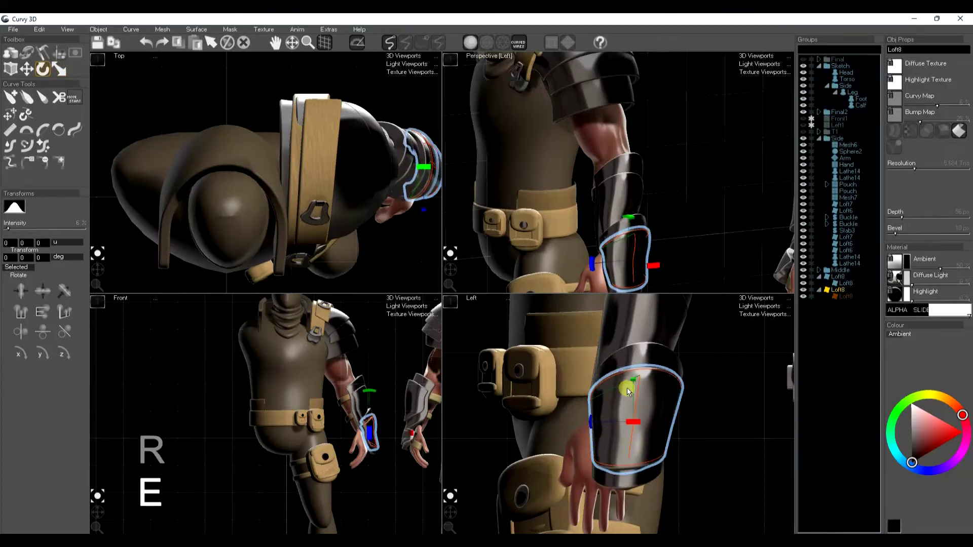
key("w")
left_click_drag(637, 433, 544, 454)
Shrink the copied plates to the hand's size and rotate them in the side and front views to follow the hand.
key("r")
scroll(382, 450, "up", 3)
scroll(382, 450, "up", 3)
key("e")
mouse_move(614, 470)
left_mouse_down()
mouse_move(596, 473)
mouse_move(609, 481)
mouse_move(613, 472)
left_mouse_up()
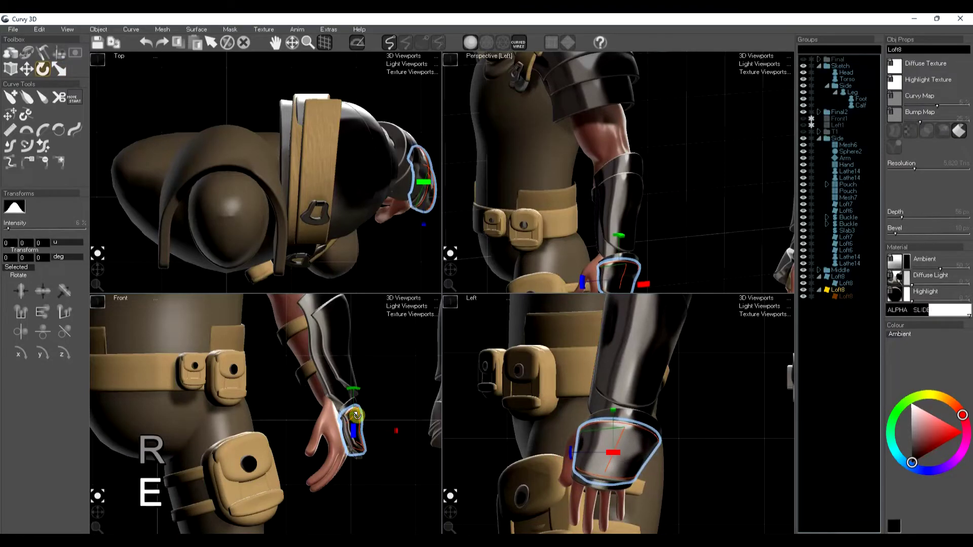
left_click_drag(358, 415, 351, 417)
key("space")
key("space")
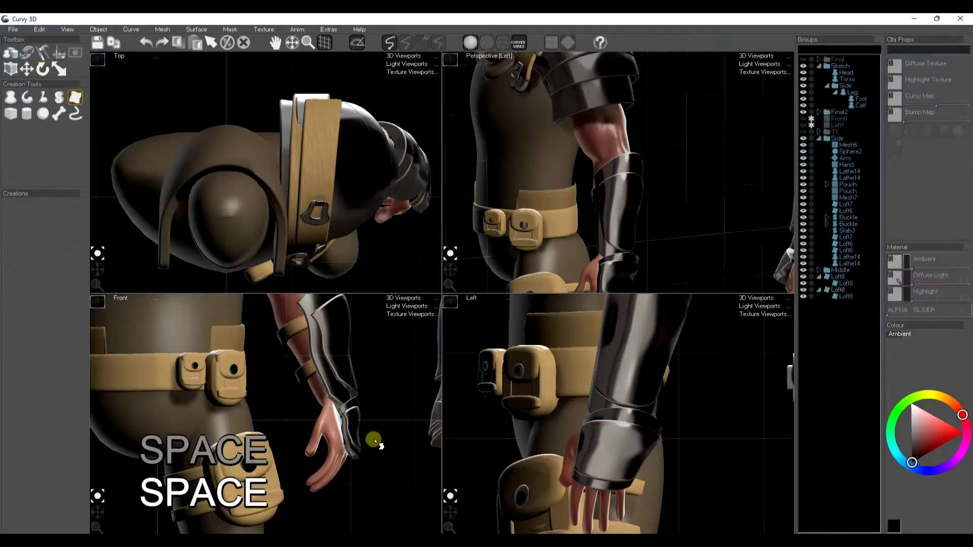
Move the forearm plates and the hand plates into the Side group and collapse the group.
scroll(358, 436, "down", 5)
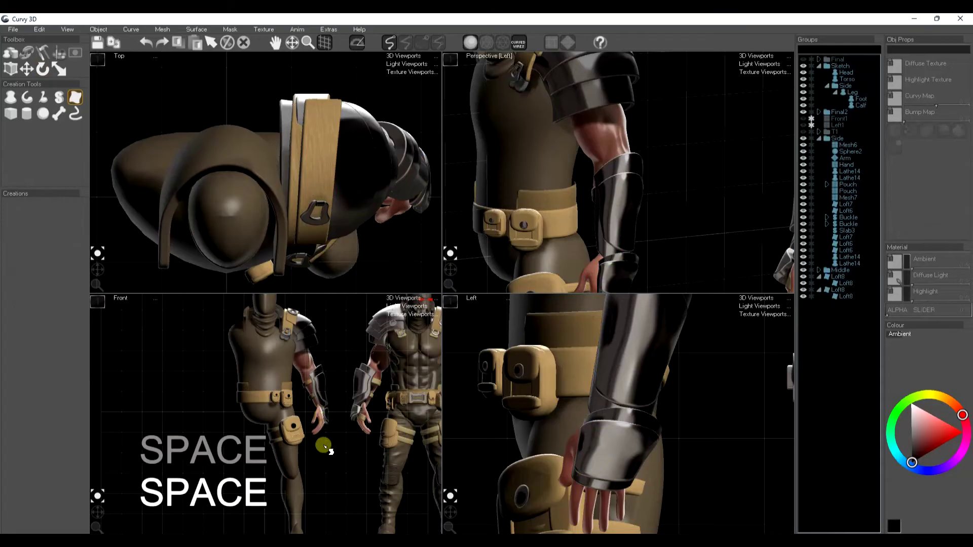
left_click(839, 277)
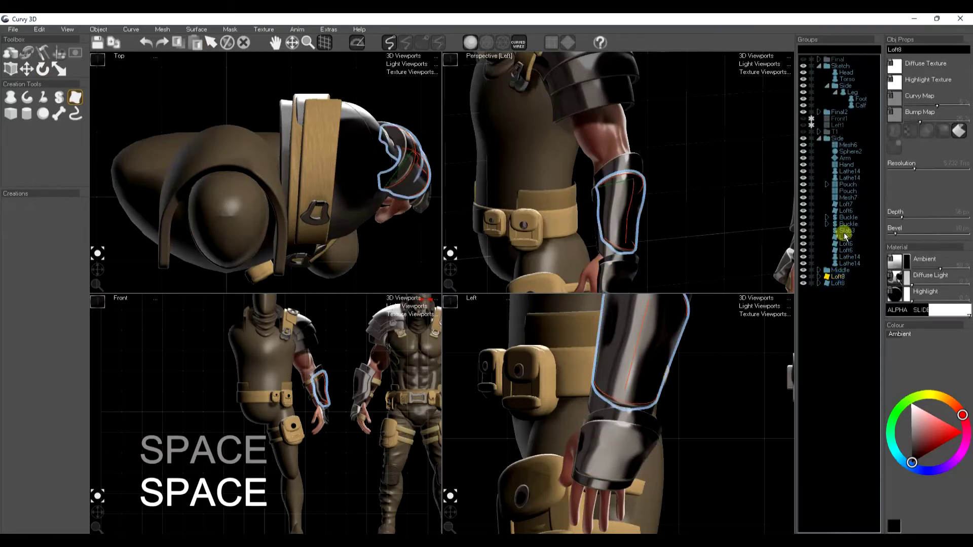
left_click(844, 137)
left_click_drag(836, 153, 837, 138)
left_click(325, 464)
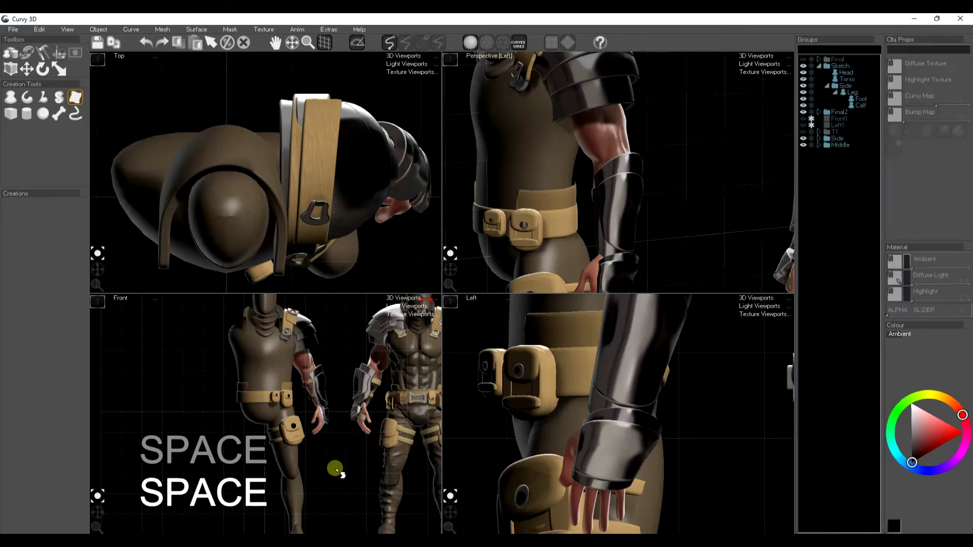
Raise the torso's resolution and convert it into a mesh for sculpting.
left_click_drag(336, 466, 304, 444)
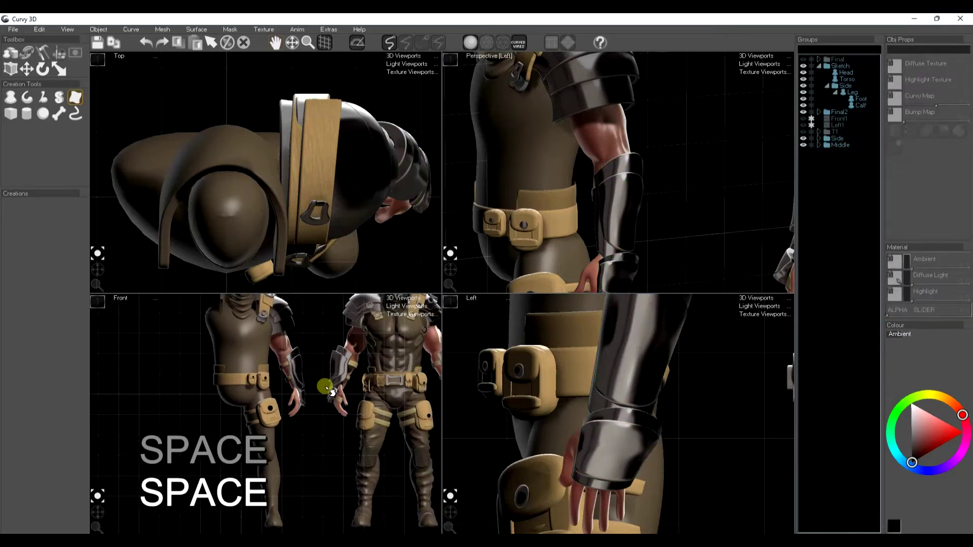
left_click_drag(326, 386, 347, 438)
left_click_drag(279, 408, 301, 426)
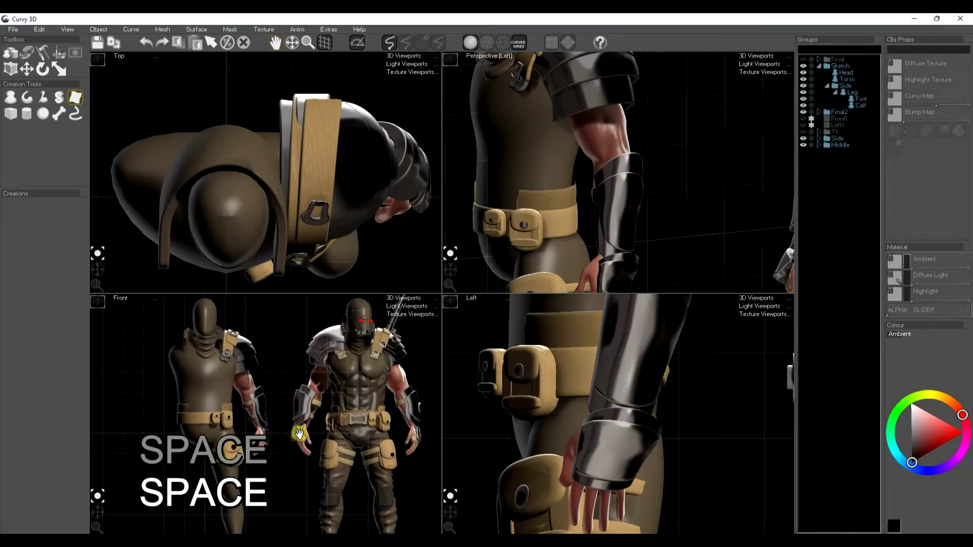
right_click_drag(556, 192, 570, 255)
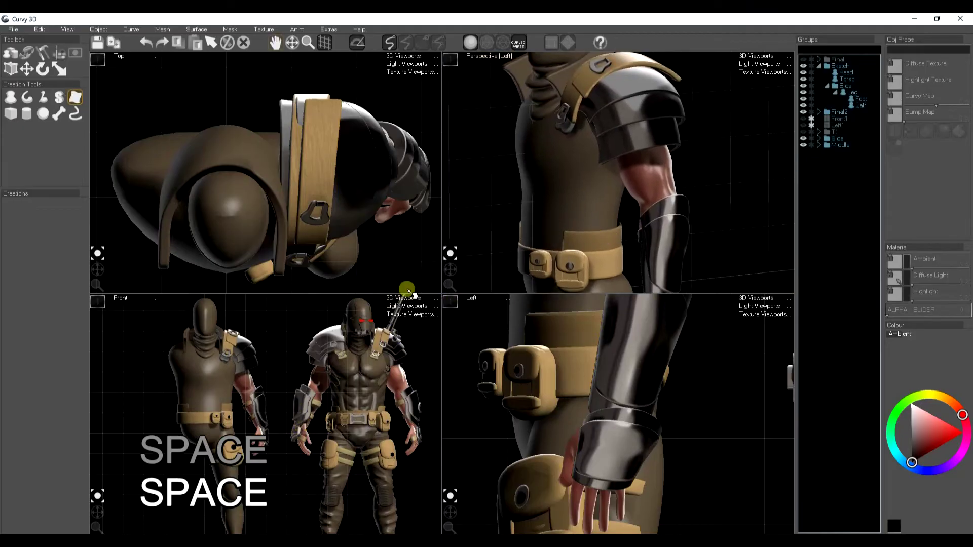
left_click_drag(449, 267, 582, 218)
left_click(585, 223)
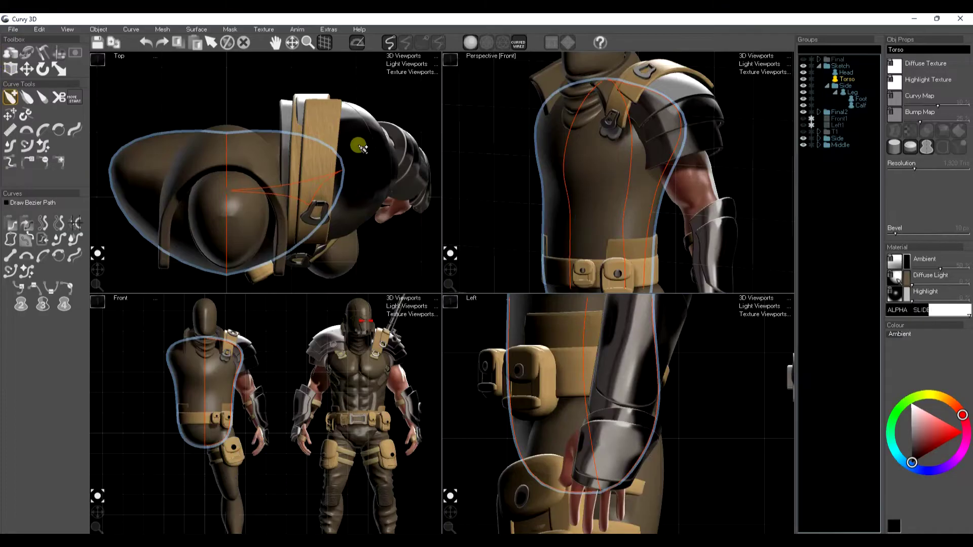
key("a")
left_click(931, 169)
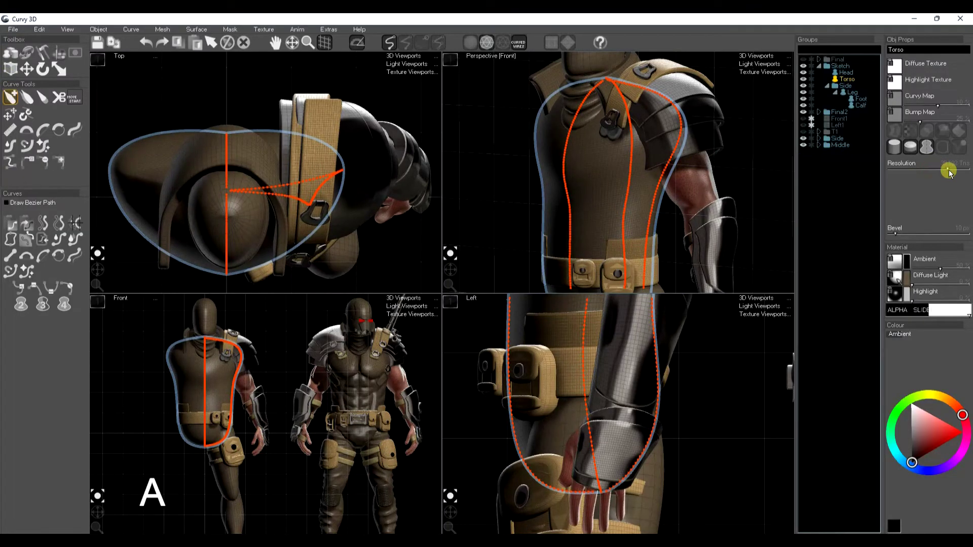
key("a")
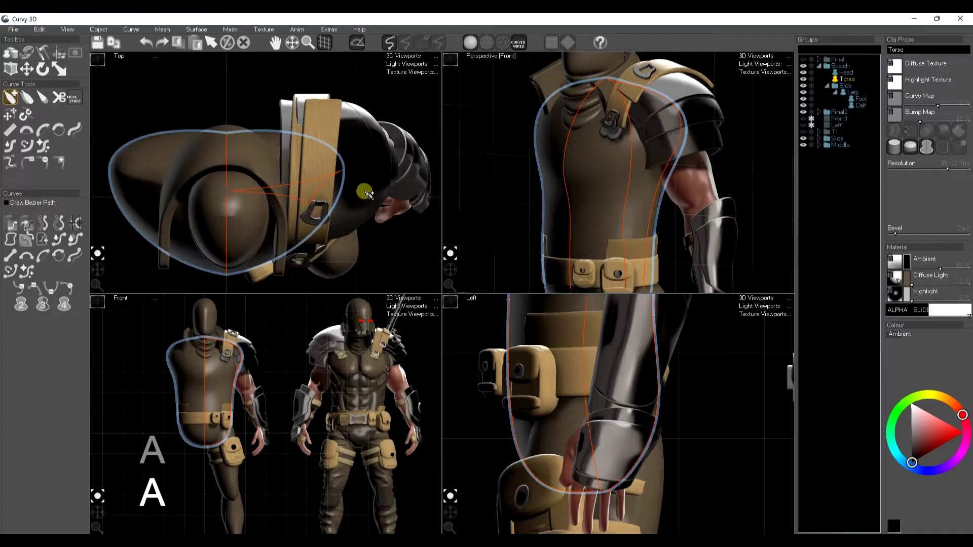
key("k")
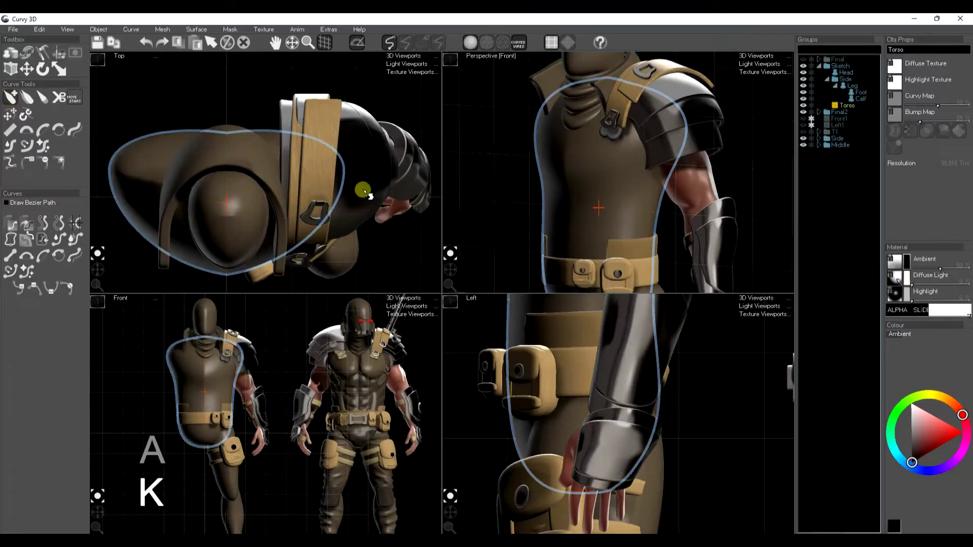
Set up the inward carving sculpt tool with a pinch of about 25 % and turn on symmetry.
left_click(26, 55)
left_click(27, 100)
left_click(25, 261)
mouse_move(574, 244)
right_mouse_down()
mouse_move(583, 258)
mouse_move(571, 250)
right_mouse_up()
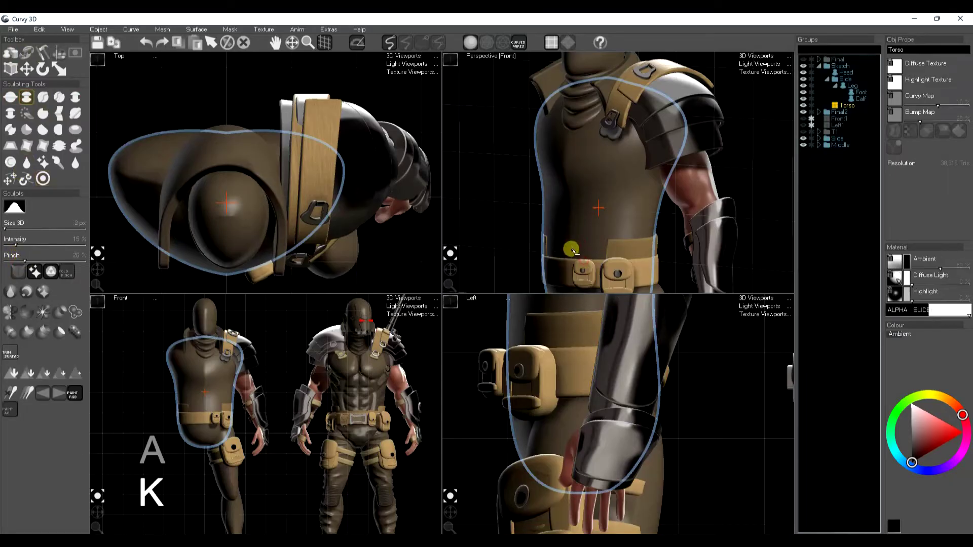
left_click(17, 272)
Inspect the torso mesh by briefly showing its wireframe and toggling its visibility.
scroll(210, 384, "up", 3)
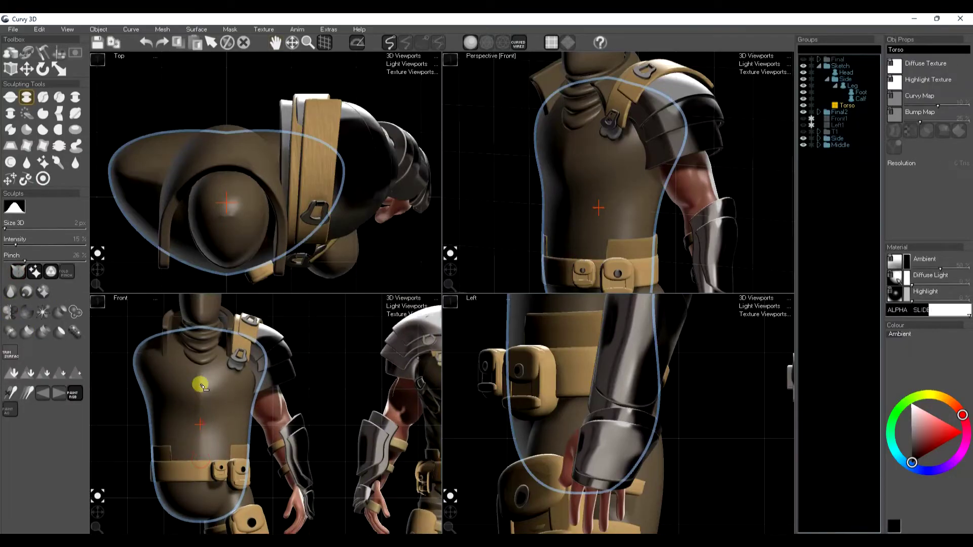
scroll(585, 216, "up", 2)
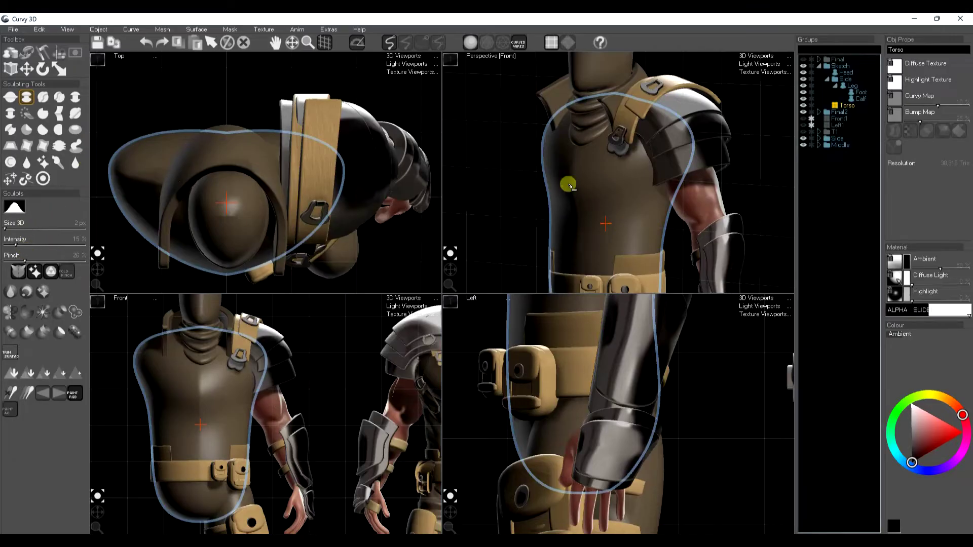
key("a")
key("a")
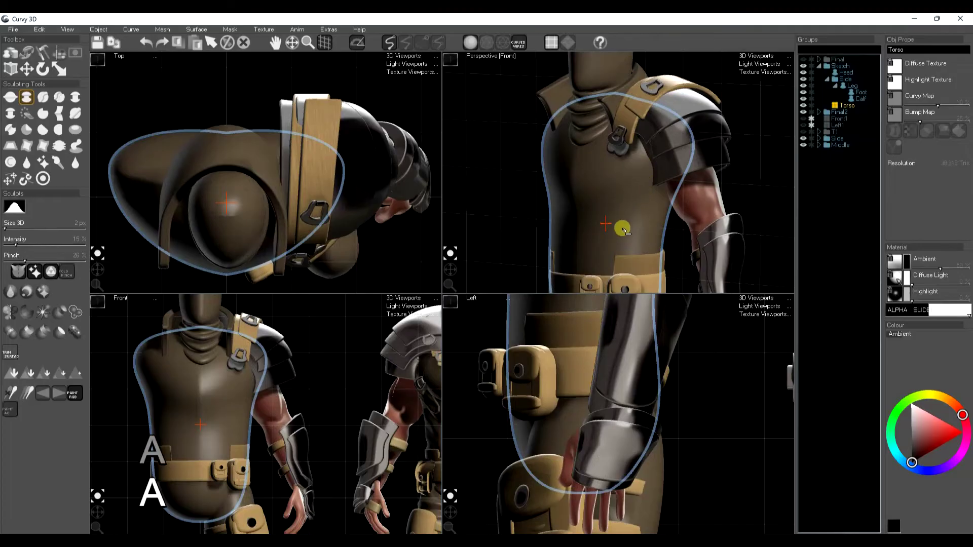
middle_click_drag(624, 229, 683, 185)
left_click(803, 105)
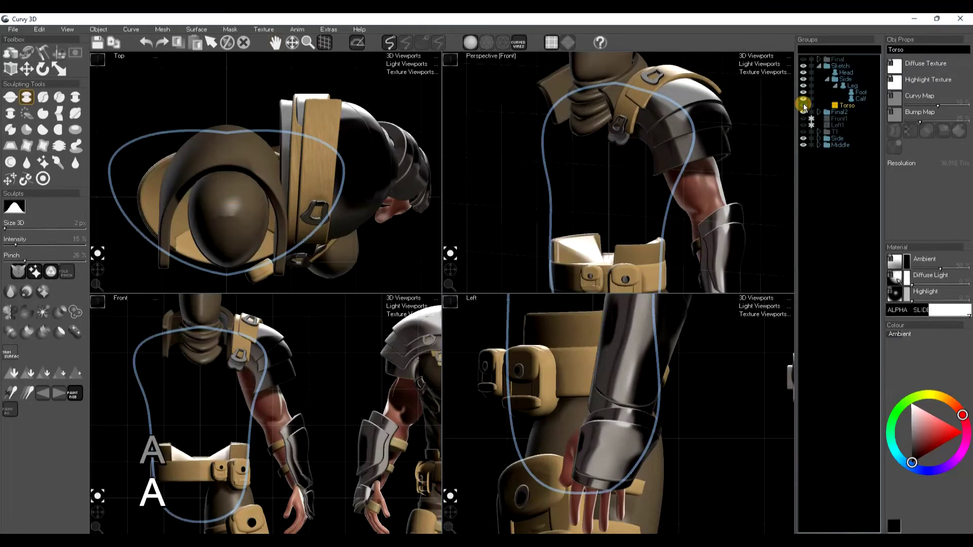
left_click(803, 105)
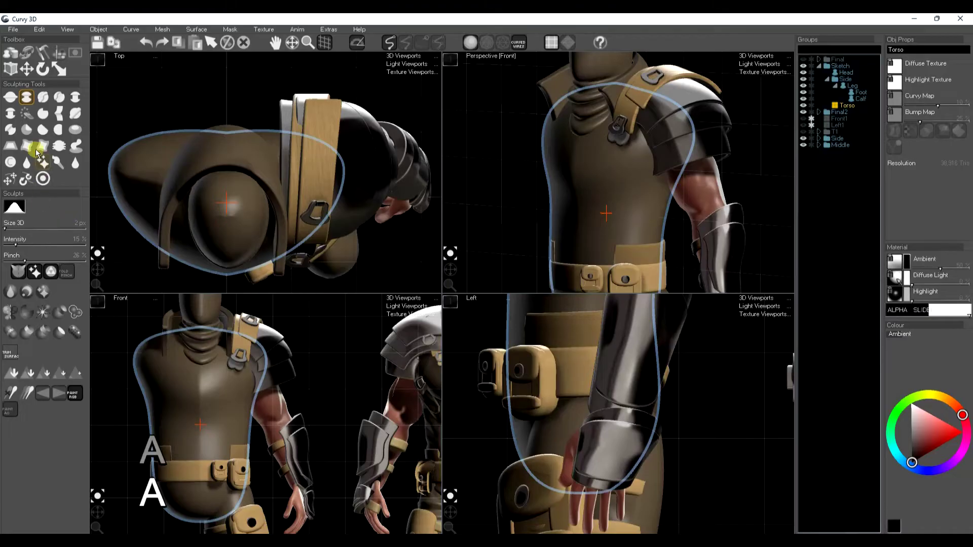
Try an outward sculpting stroke on the front of the torso with a brush of about 45 px and undo it.
left_click(12, 101)
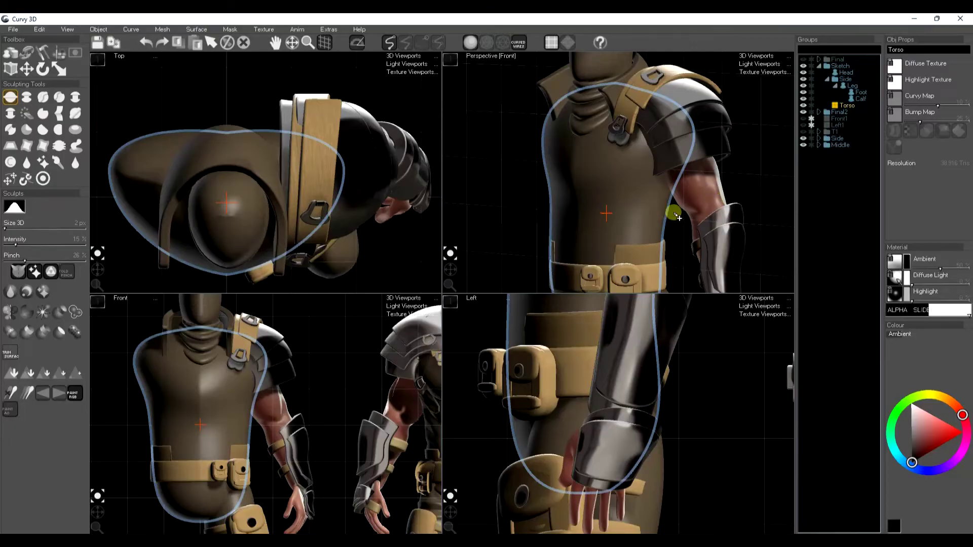
mouse_move(622, 225)
middle_mouse_down()
mouse_move(628, 198)
mouse_move(622, 227)
middle_mouse_up()
scroll(623, 227, "up", 5)
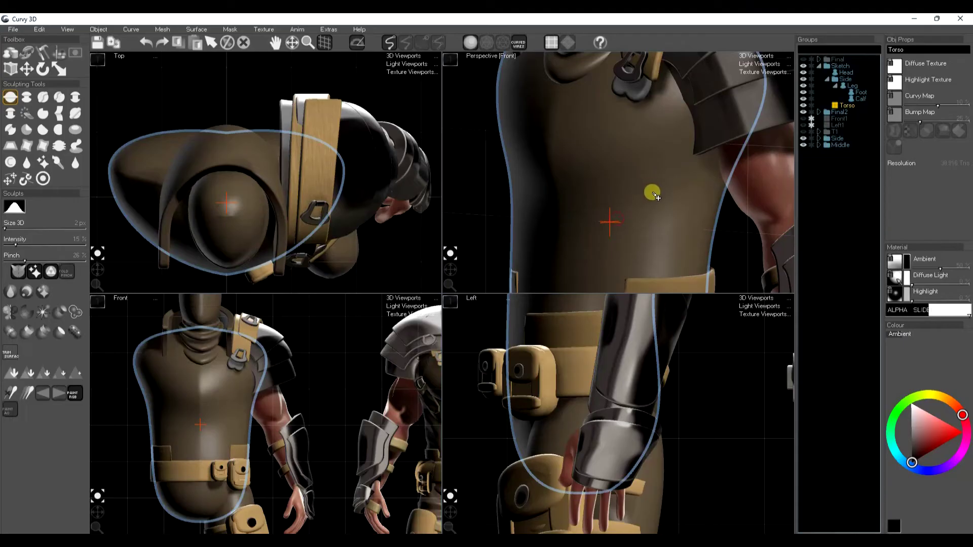
key("b")
left_click_drag(614, 189, 625, 209)
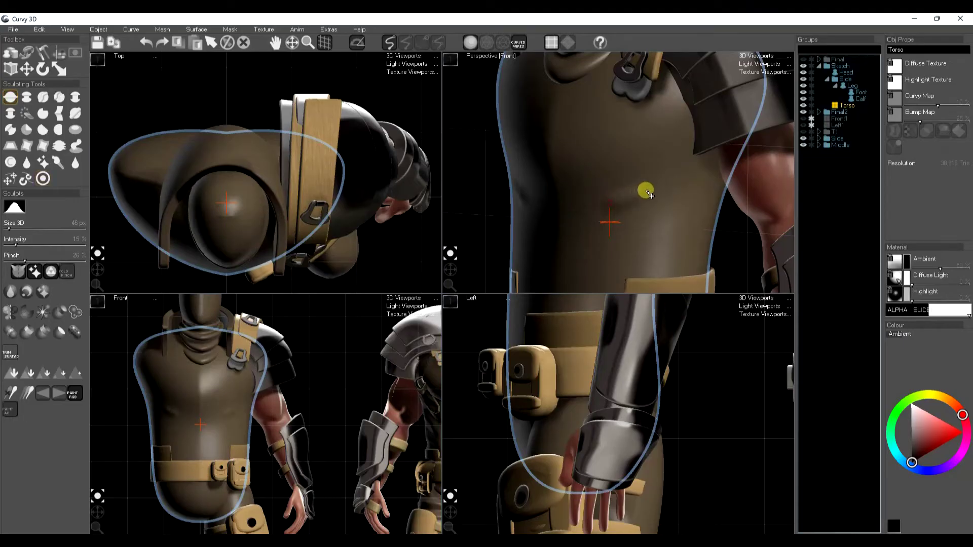
key("ctrl+z")
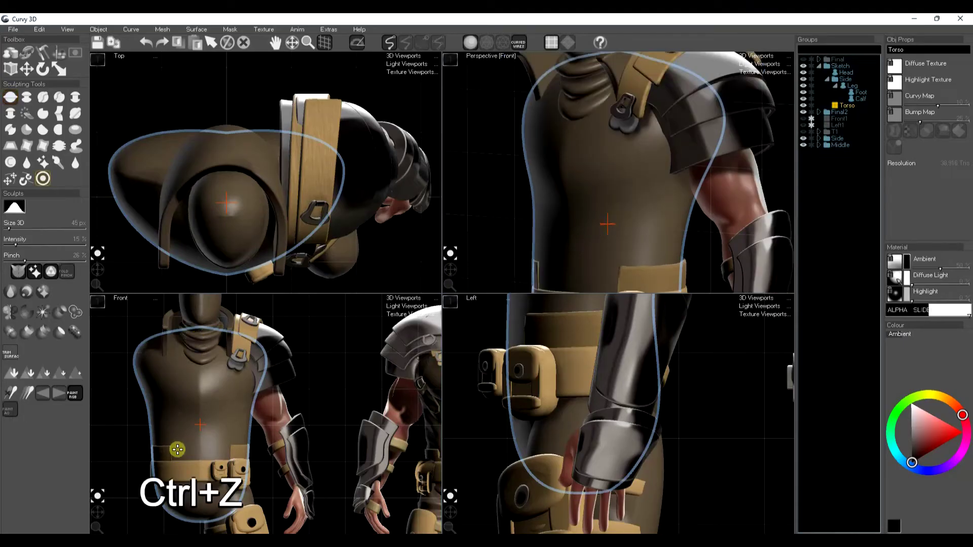
Carve the torso's front with the inward tool to define the centre line, the lower chest edge and the outer abdominal groove.
left_click(10, 97)
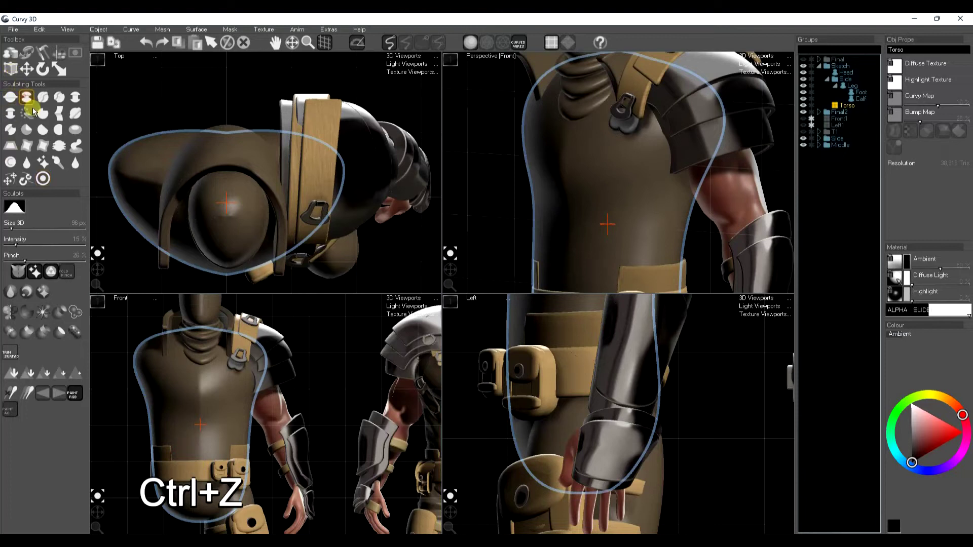
left_click_drag(202, 462, 206, 354)
key("shift")
mouse_move(591, 177)
left_mouse_down()
mouse_move(604, 193)
mouse_move(573, 186)
mouse_move(598, 197)
mouse_move(632, 191)
mouse_move(667, 182)
mouse_move(694, 158)
left_mouse_up()
key("shift")
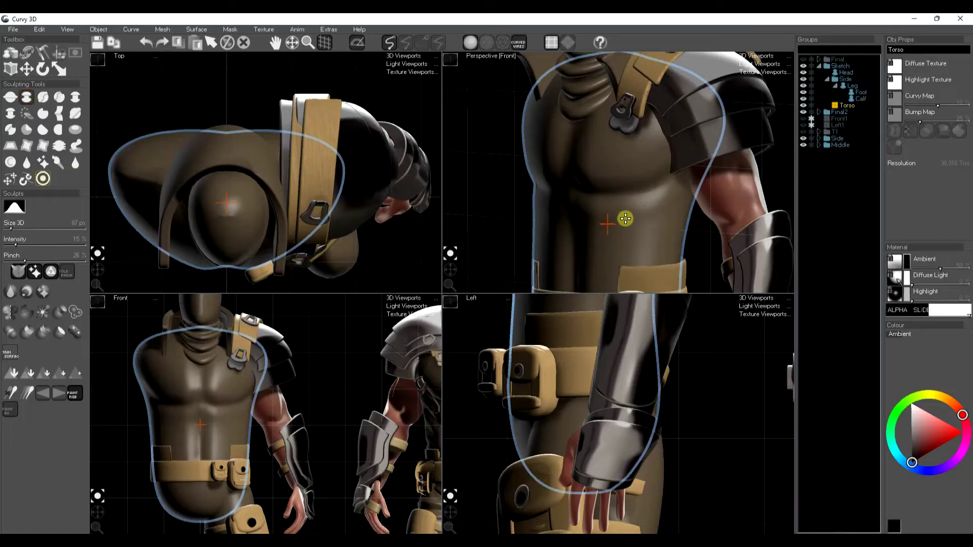
mouse_move(592, 197)
left_mouse_down()
mouse_move(623, 211)
mouse_move(631, 293)
left_mouse_up()
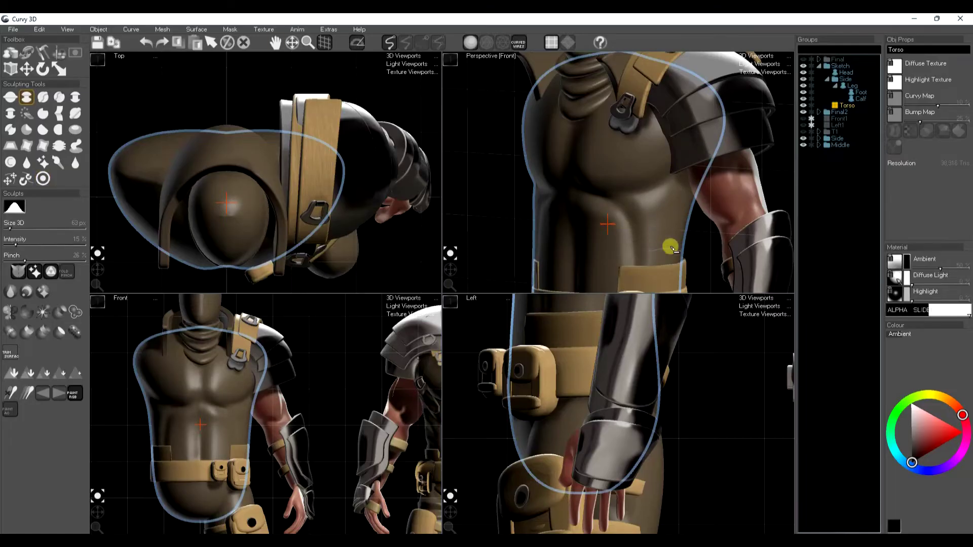
Carve the abdominal blocks and side rib muscles on the torso's front with a brush of about 36 px, undo the last strokes and deselect the torso.
middle_click_drag(670, 247, 667, 221)
key("shift")
mouse_move(580, 253)
left_mouse_down()
mouse_move(615, 250)
mouse_move(591, 232)
mouse_move(598, 219)
mouse_move(623, 214)
mouse_move(586, 215)
mouse_move(578, 191)
mouse_move(662, 208)
mouse_move(588, 234)
mouse_move(591, 218)
mouse_move(577, 251)
mouse_move(653, 215)
left_mouse_up()
key("m")
key("m")
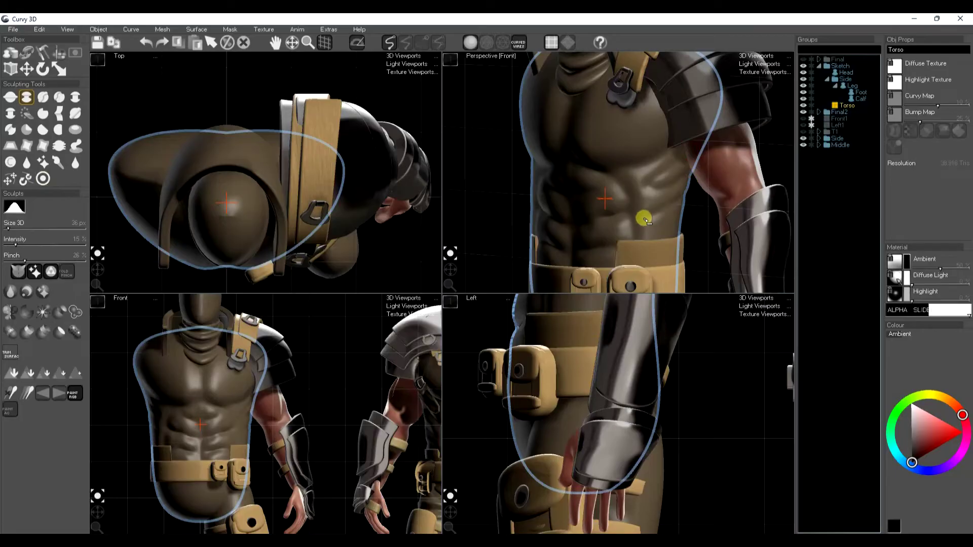
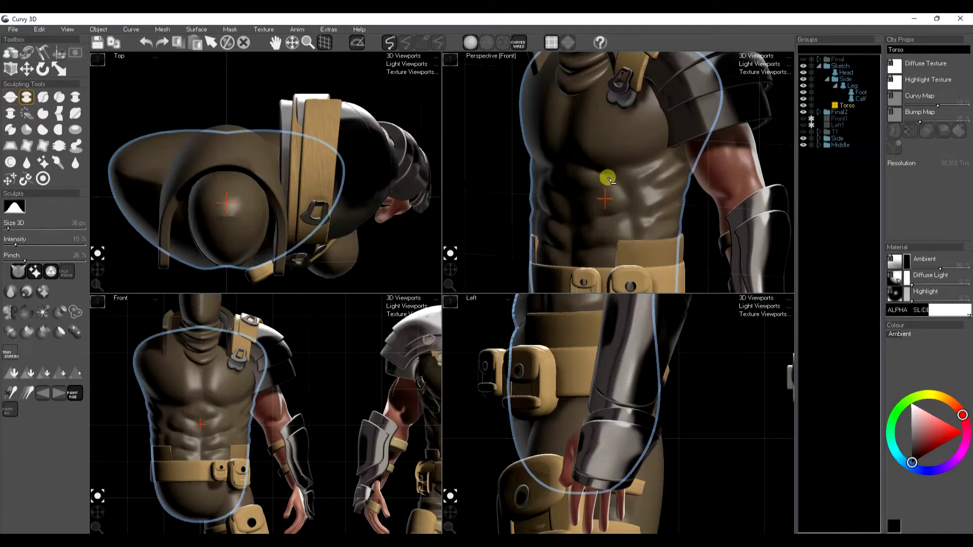
key("ctrl+z")
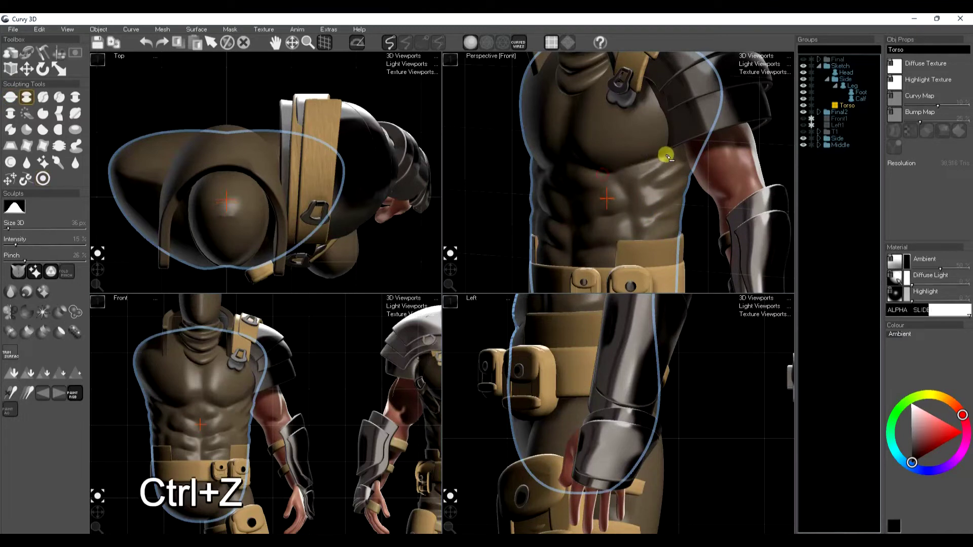
key("ctrl+z")
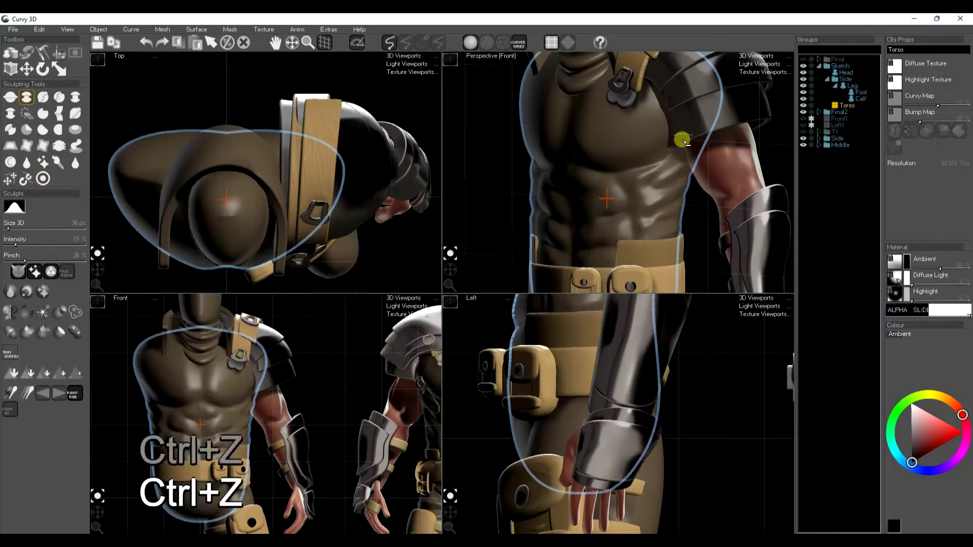
scroll(628, 208, "down", 2)
key("space")
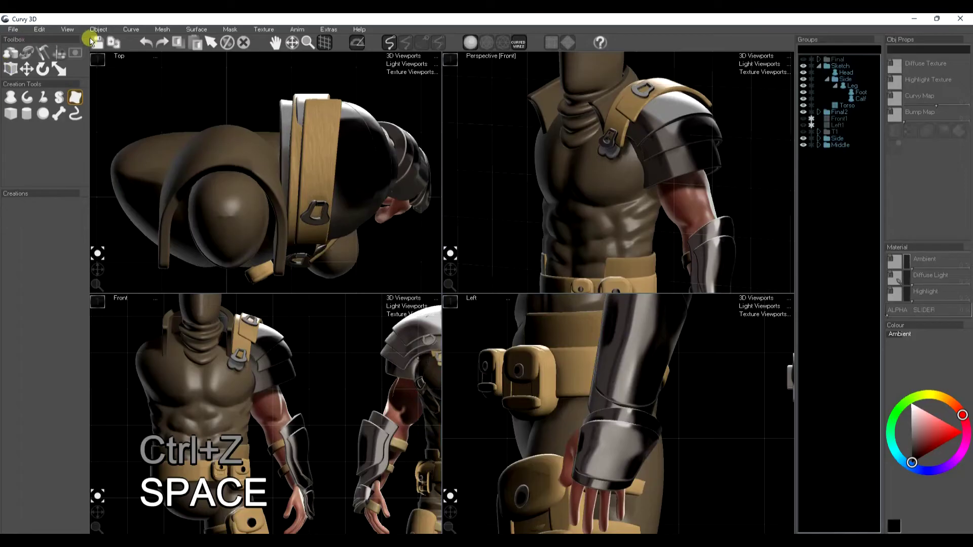
Hide the viewport grid, collapse the Side subgroup under Sketch and hide the separate Side group containing the arm and armour.
left_click(68, 29)
mouse_move(71, 105)
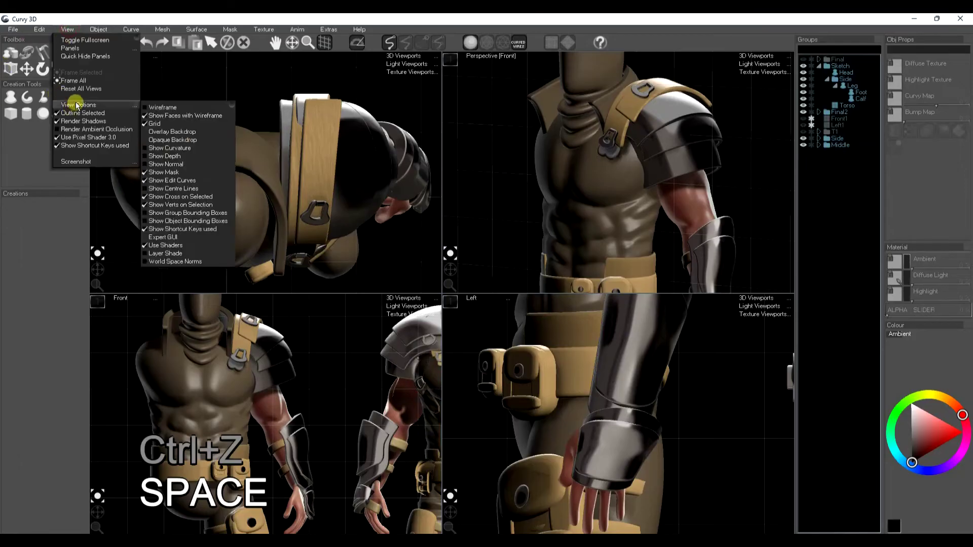
left_click(150, 127)
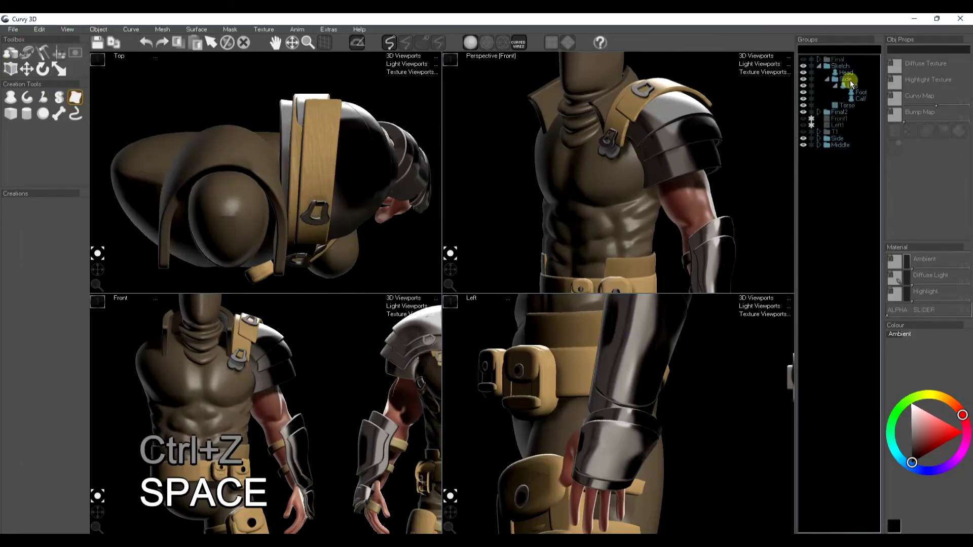
left_click(829, 81)
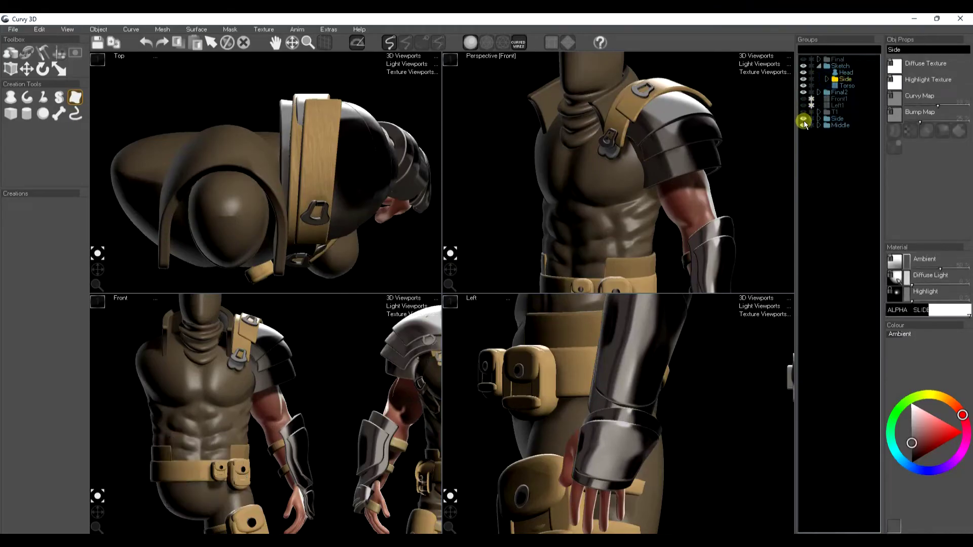
left_click(803, 119)
left_click(816, 169)
Draw a closed slab outline in the perspective view around the figure's left chest, with a tapered tail over the side ribs.
left_click(59, 97)
mouse_move(585, 145)
left_mouse_down()
mouse_move(568, 191)
mouse_move(601, 206)
mouse_move(632, 202)
mouse_move(616, 224)
mouse_move(652, 209)
left_mouse_up()
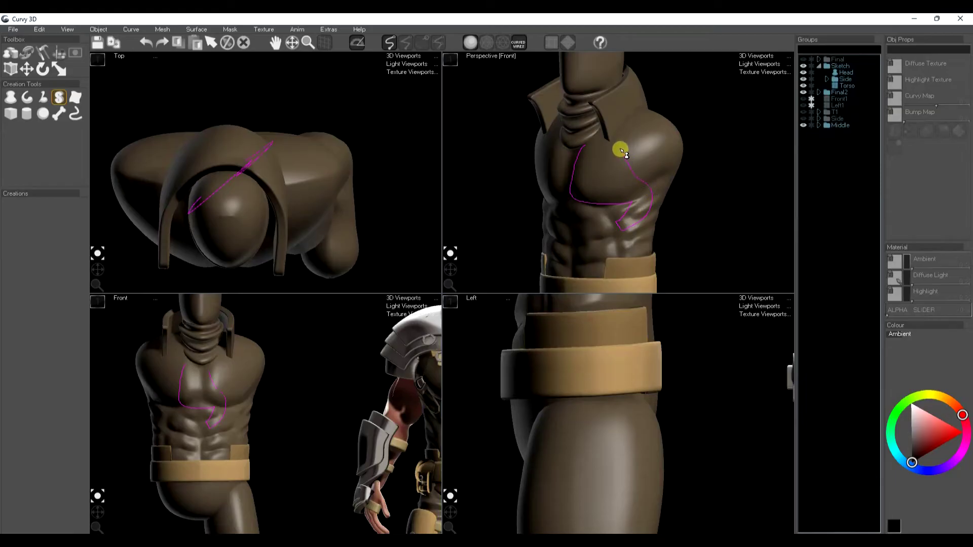
left_click_drag(598, 150, 593, 151)
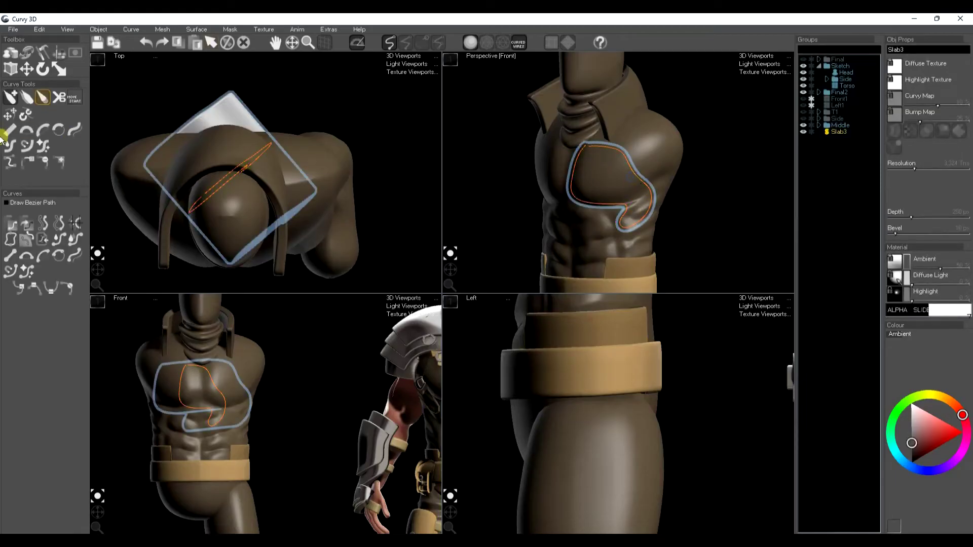
Refine the chest slab's outline by smoothing its sides and cutting a straight edge across the lower tail.
left_click(59, 130)
left_click_drag(644, 187, 628, 184)
left_click_drag(575, 164, 581, 208)
key("t")
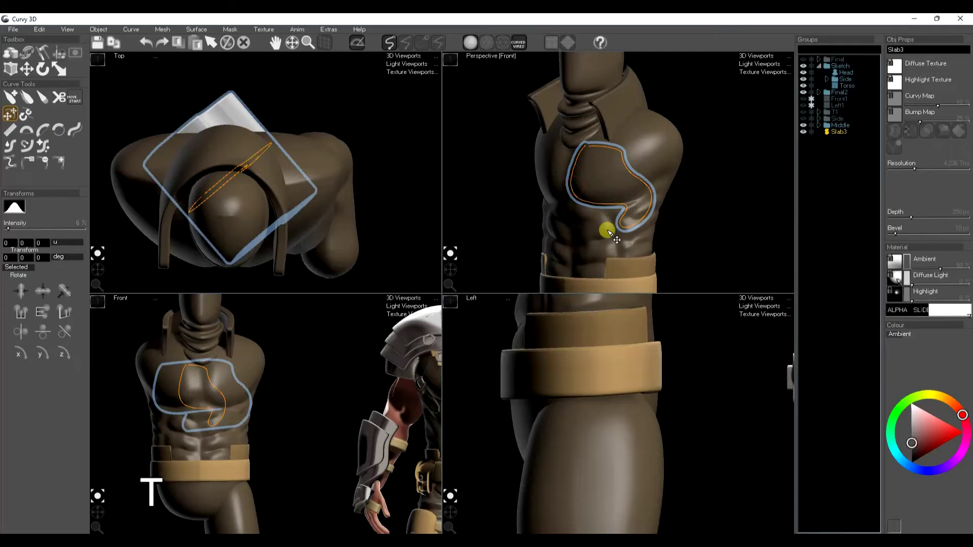
key("s")
key("s")
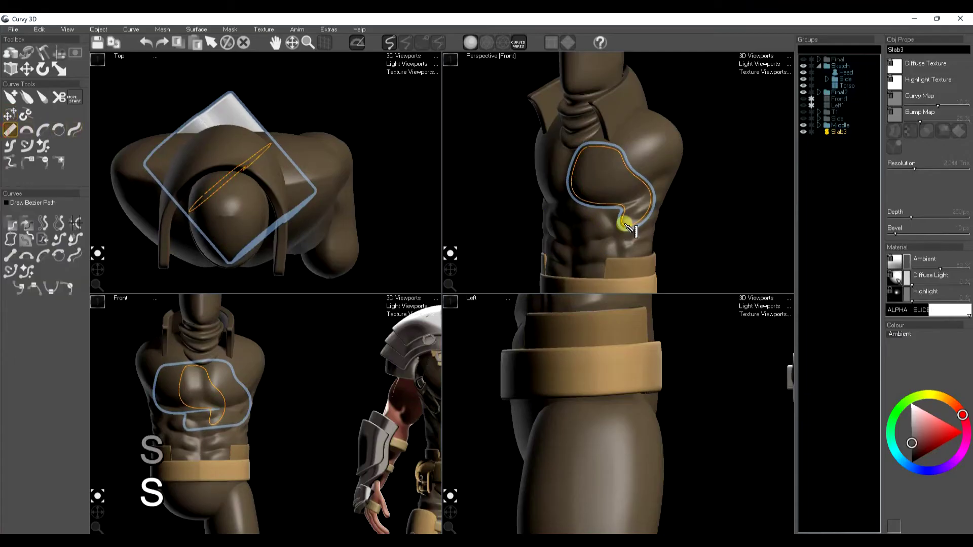
left_click_drag(630, 230, 658, 209)
Reduce the chest slab's depth to 10 px and move it forward, clear of the torso's front.
key("space")
key("w")
left_click_drag(613, 187, 574, 226)
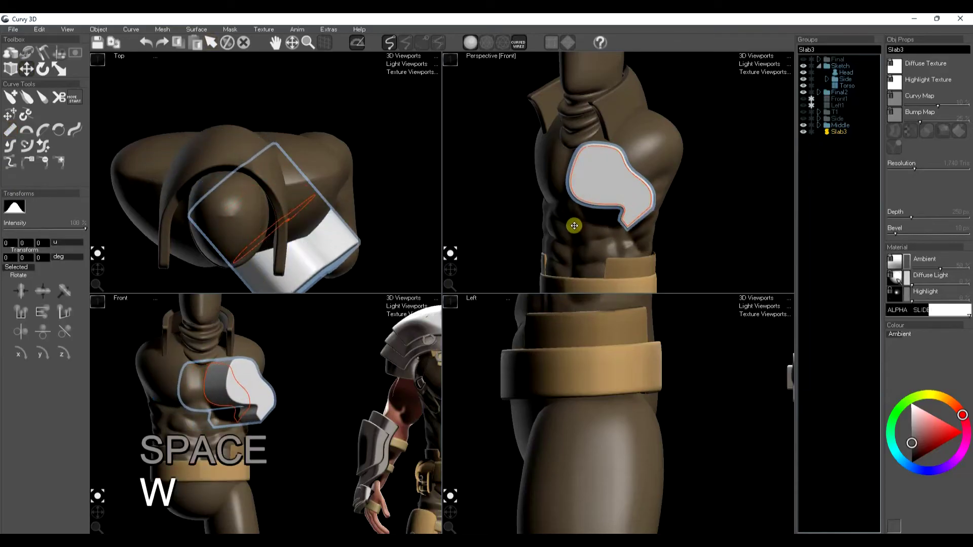
left_click_drag(908, 218, 895, 219)
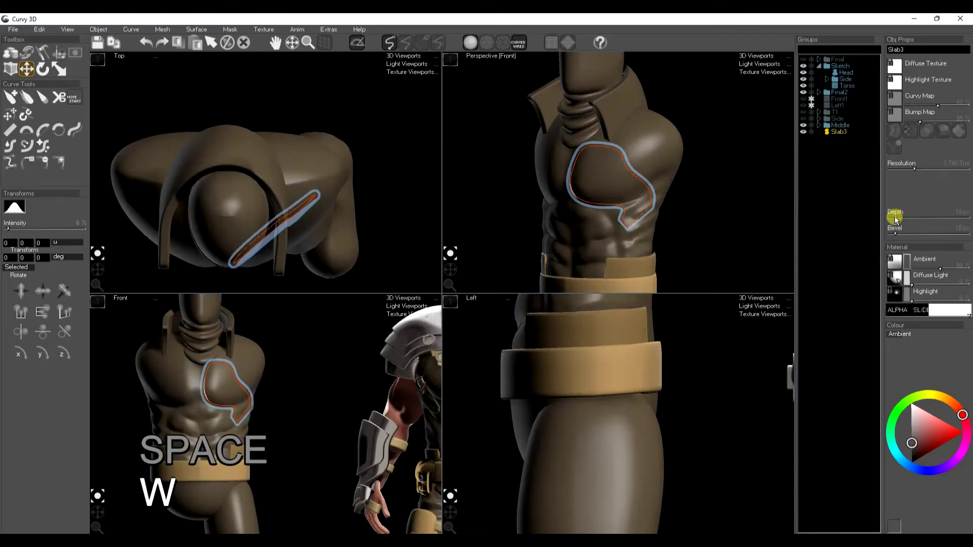
left_click_drag(620, 198, 586, 210)
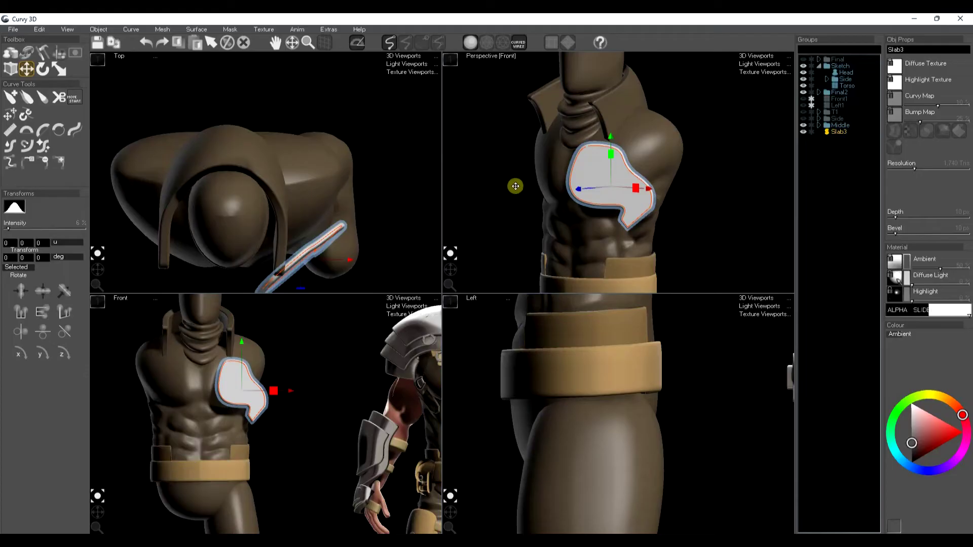
Show the mesh wireframe, select the chest slab's whole outline and start a Curve Optimise action with Reduce and Adaptive.
left_click(127, 30)
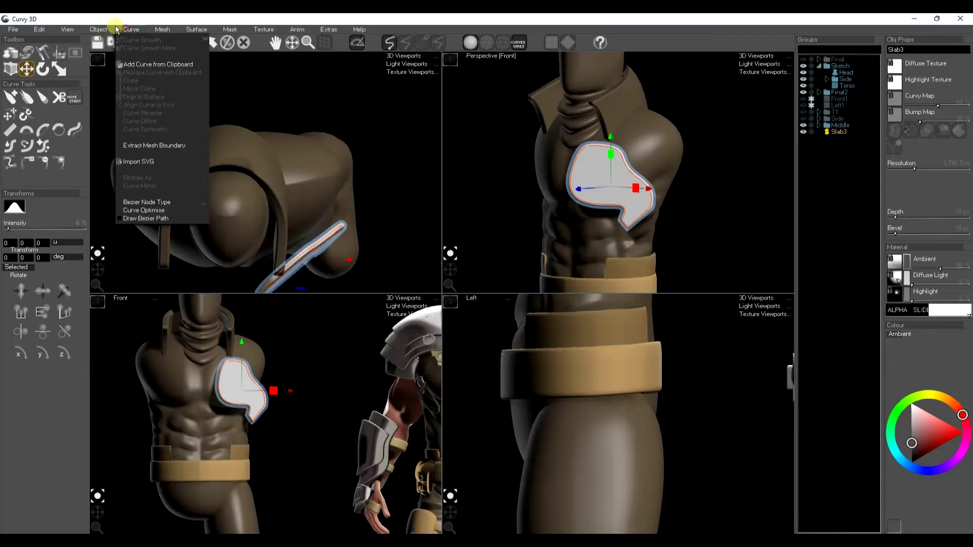
mouse_move(101, 32)
mouse_move(158, 30)
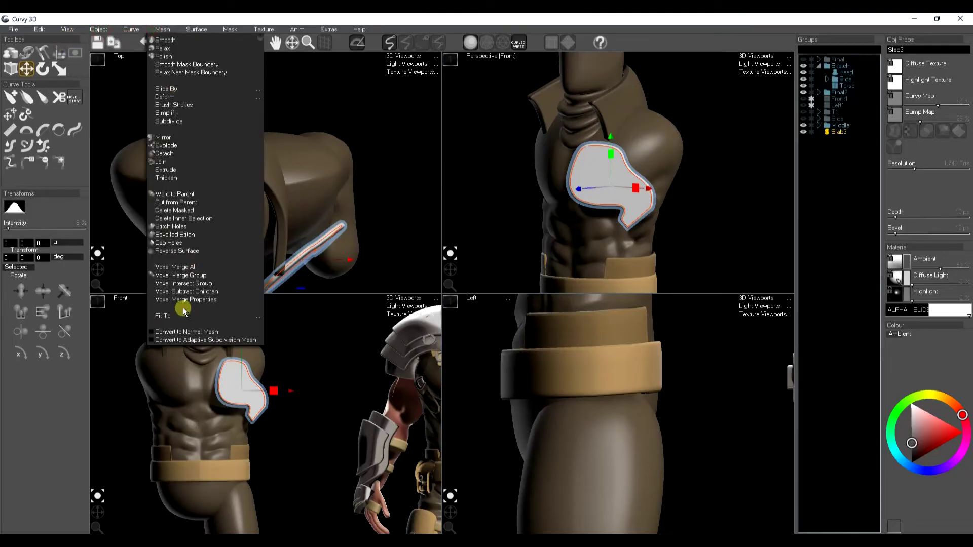
key("a")
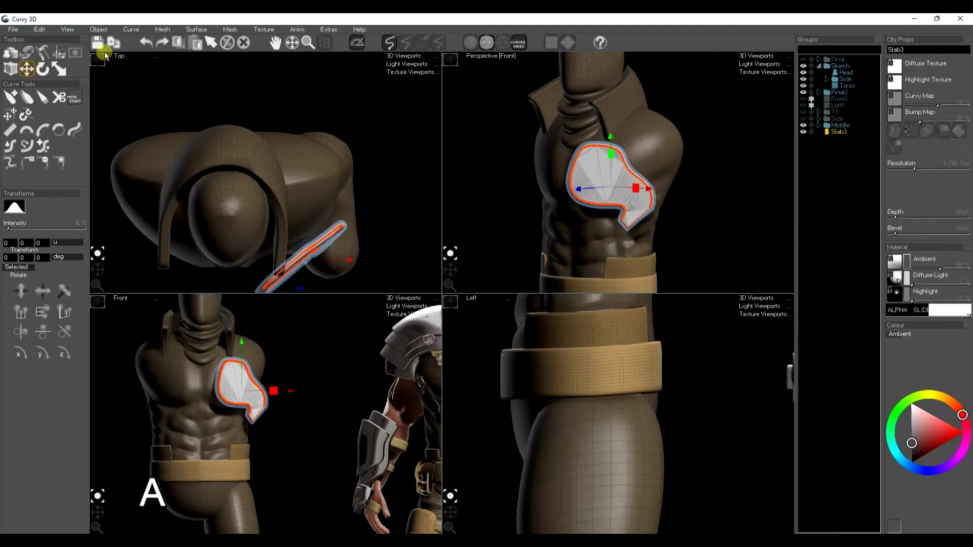
left_click(597, 192)
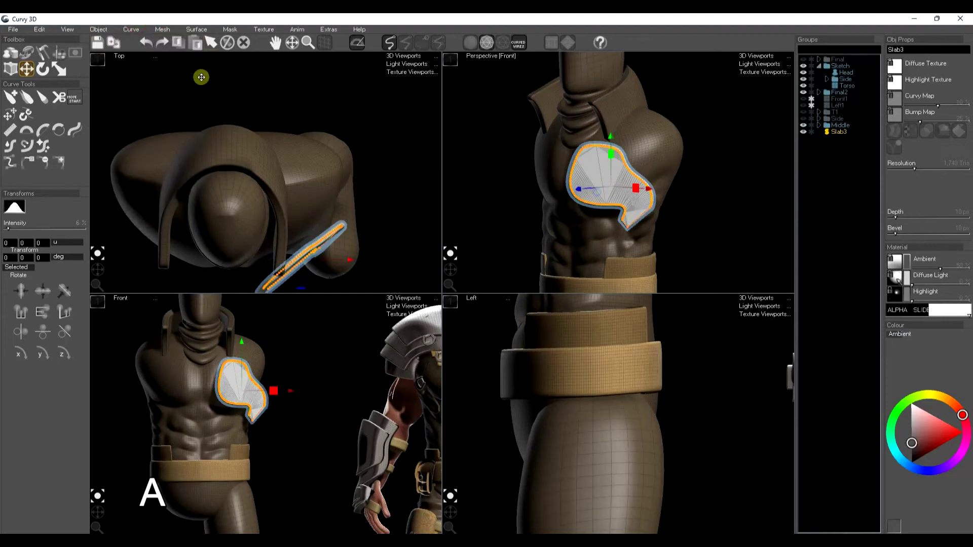
left_click(137, 31)
left_click(168, 223)
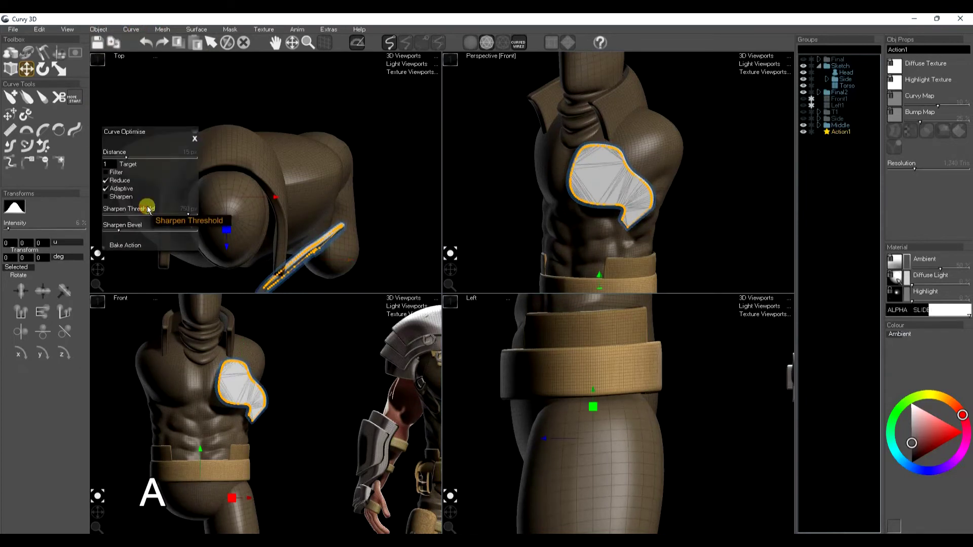
Optimise the chest slab's outline curve with a larger point distance, bake it, and convert the slab to a mesh.
mouse_move(129, 159)
left_mouse_down()
mouse_move(118, 157)
mouse_move(138, 162)
mouse_move(136, 172)
left_mouse_up()
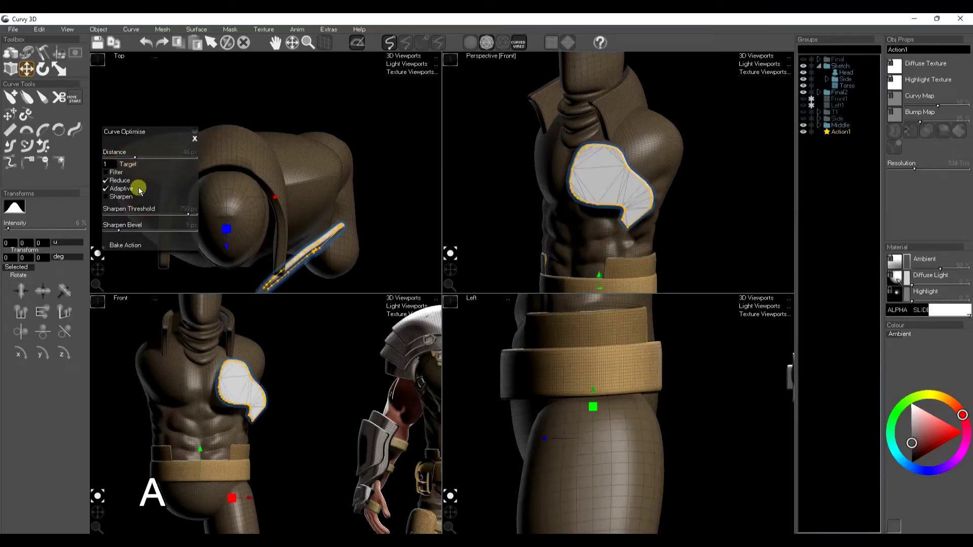
left_click(142, 246)
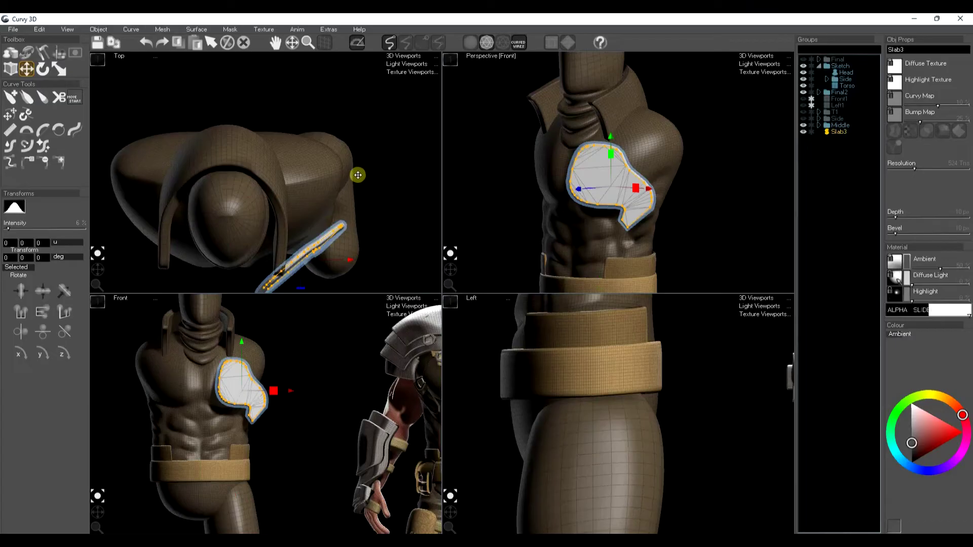
key("k")
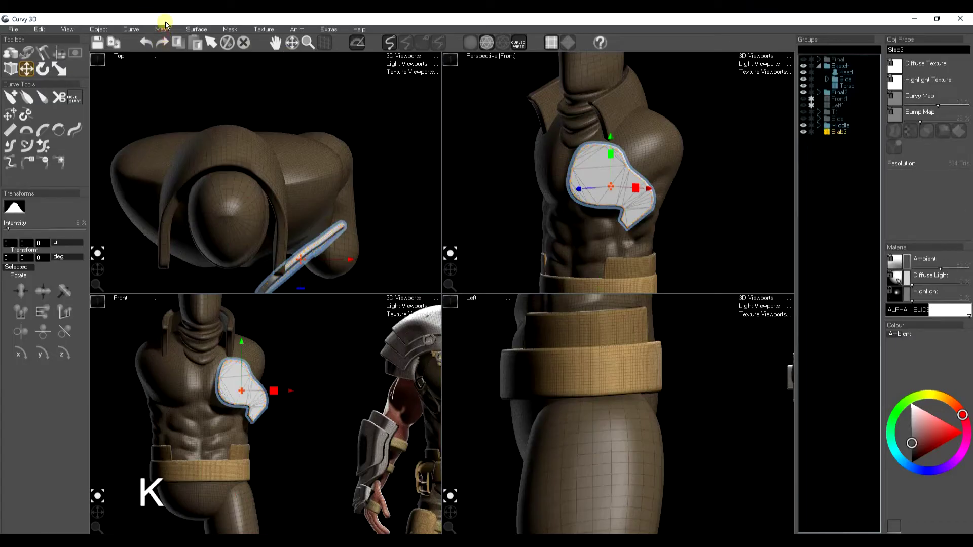
Refine the chest slab mesh with subdivision and smoothing at 3 divisions, and bake the action.
left_click(165, 24)
left_click(163, 122)
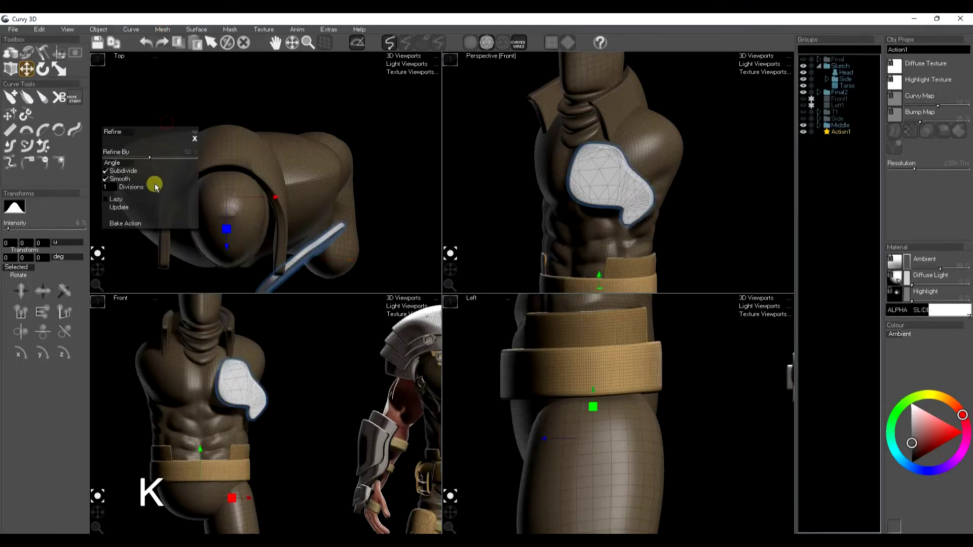
key("BackSpace")
type("3")
key("Return")
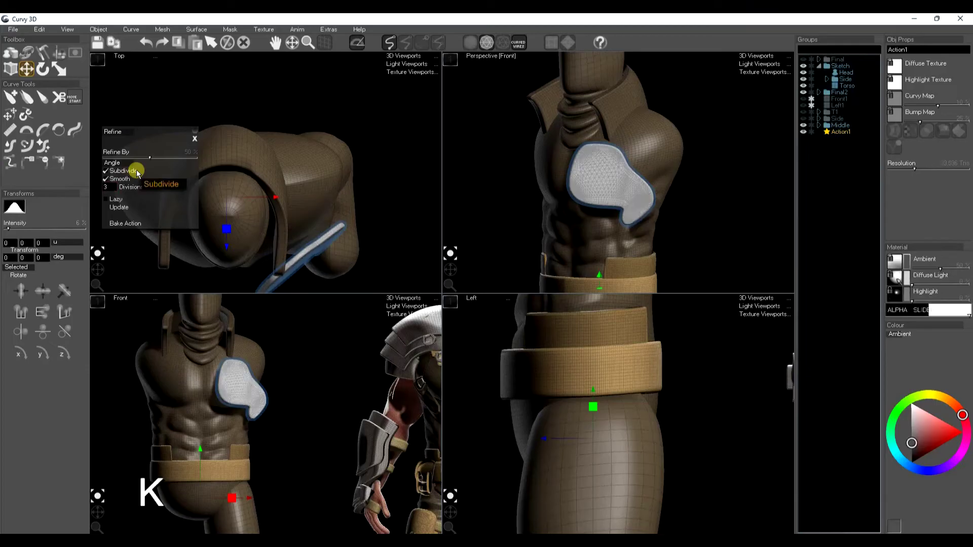
left_click(130, 223)
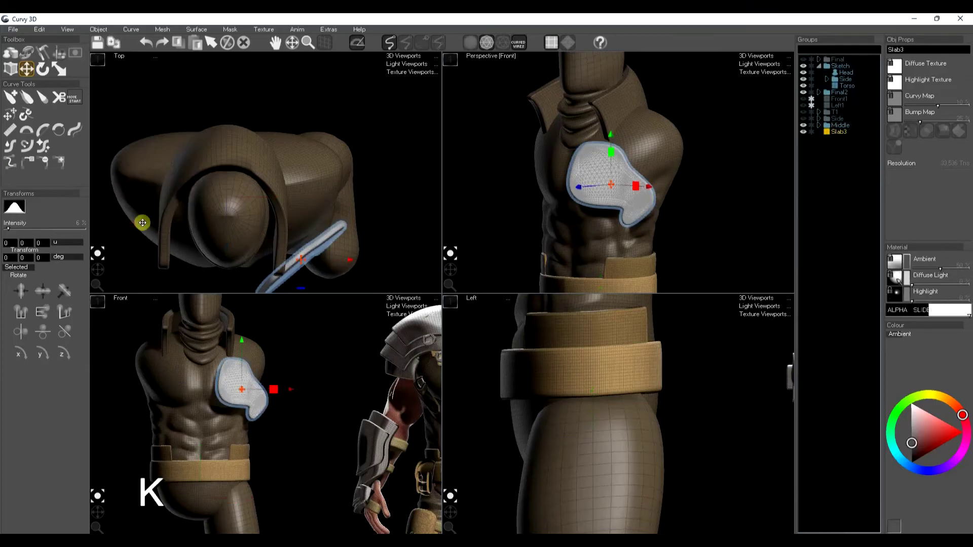
Fit the refined chest slab to the surface of the torso with Fit To.
left_click(162, 30)
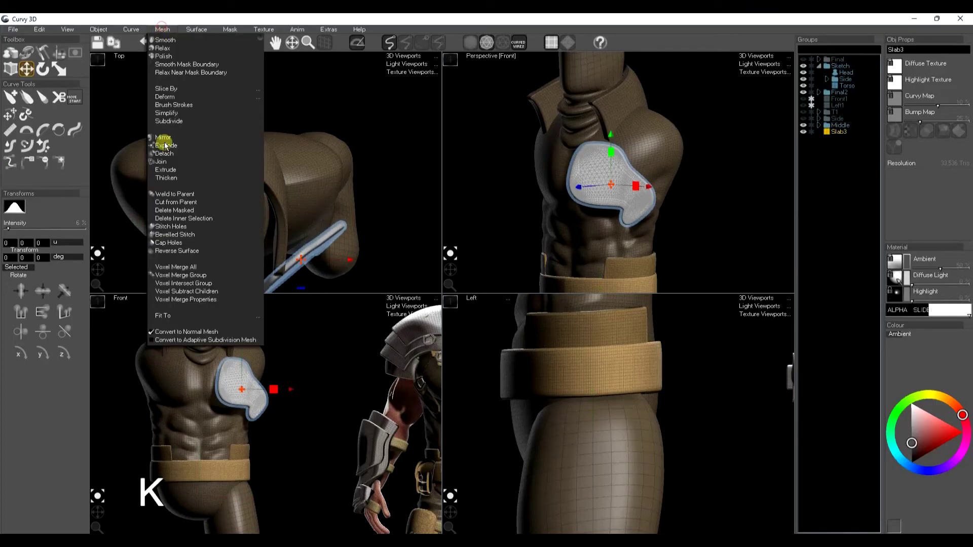
left_click(167, 315)
left_click(302, 327)
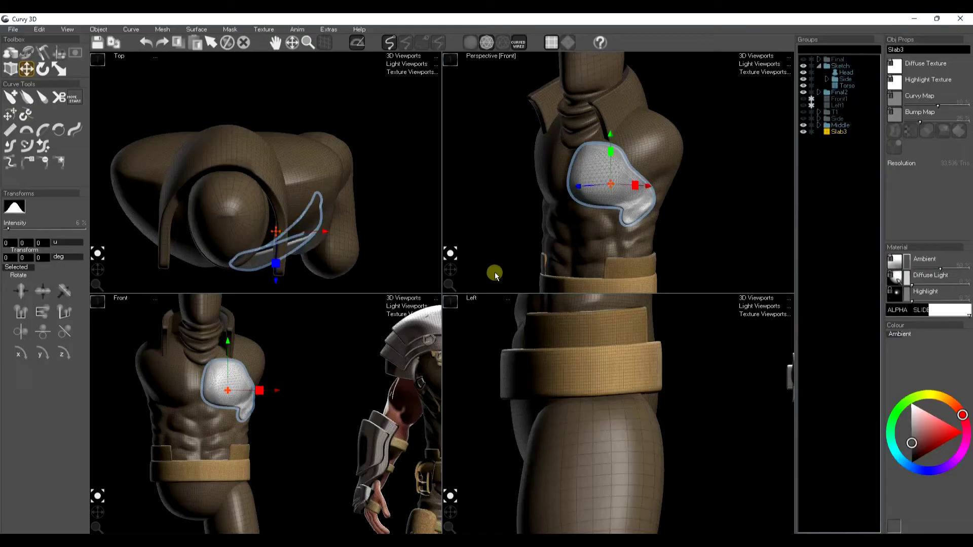
key("ctrl+z")
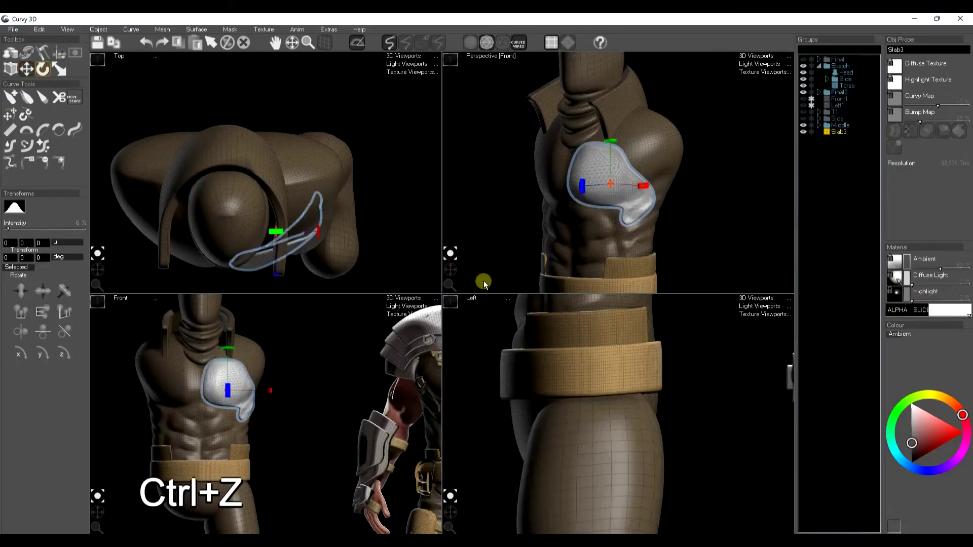
left_click_drag(452, 272, 531, 239)
Turn off the wireframe display and copy the torso's brown material onto the chest slab.
key("space")
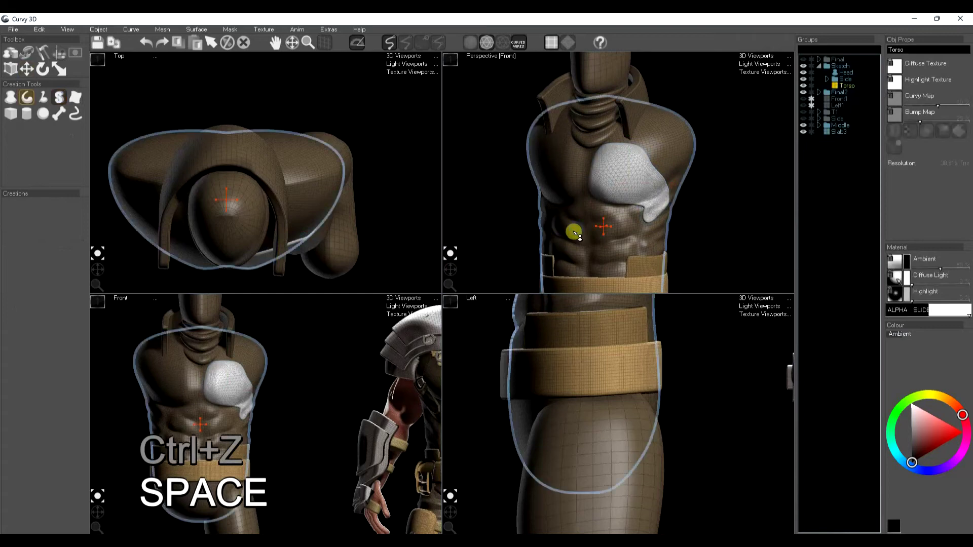
left_click(614, 196, "ctrl")
key("a")
key("ctrl+f")
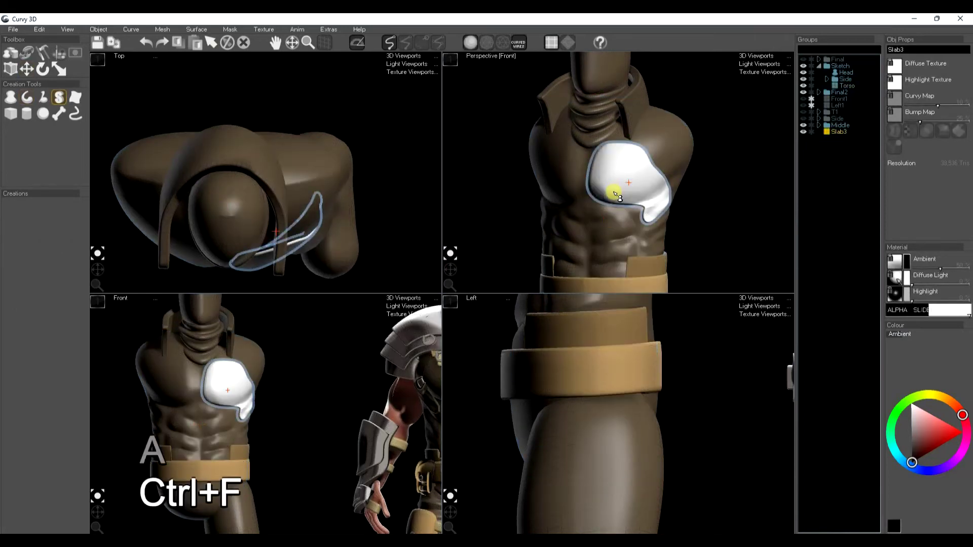
key("space")
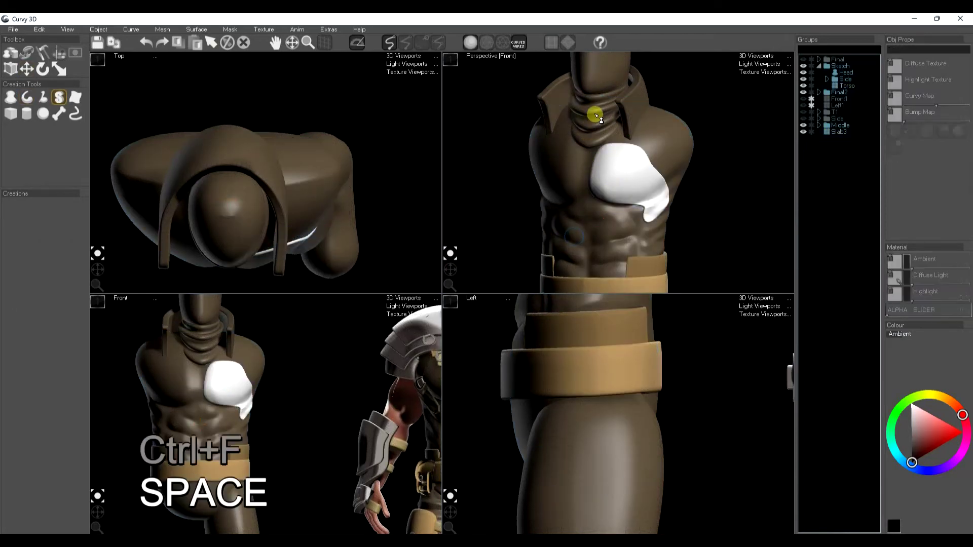
left_click(626, 180, "ctrl")
key("space")
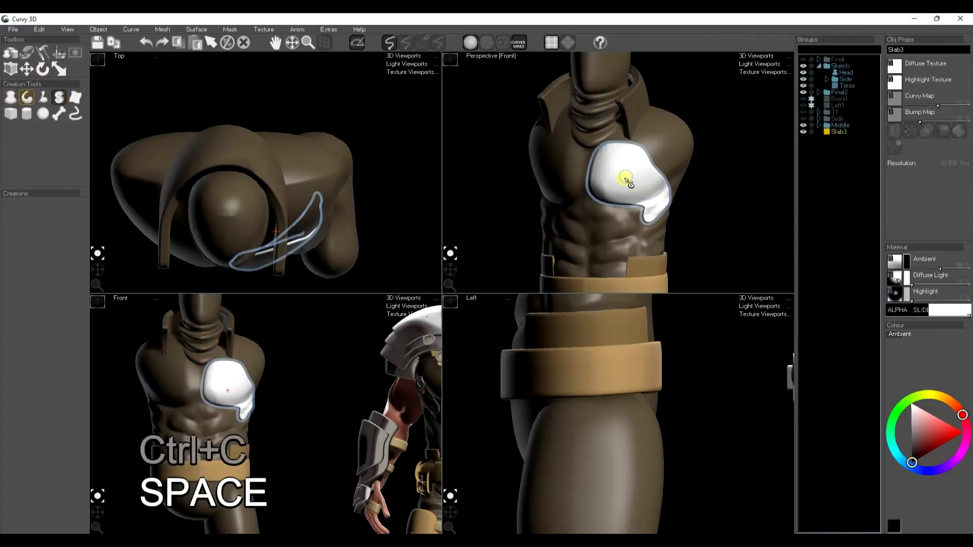
key("ctrl+f")
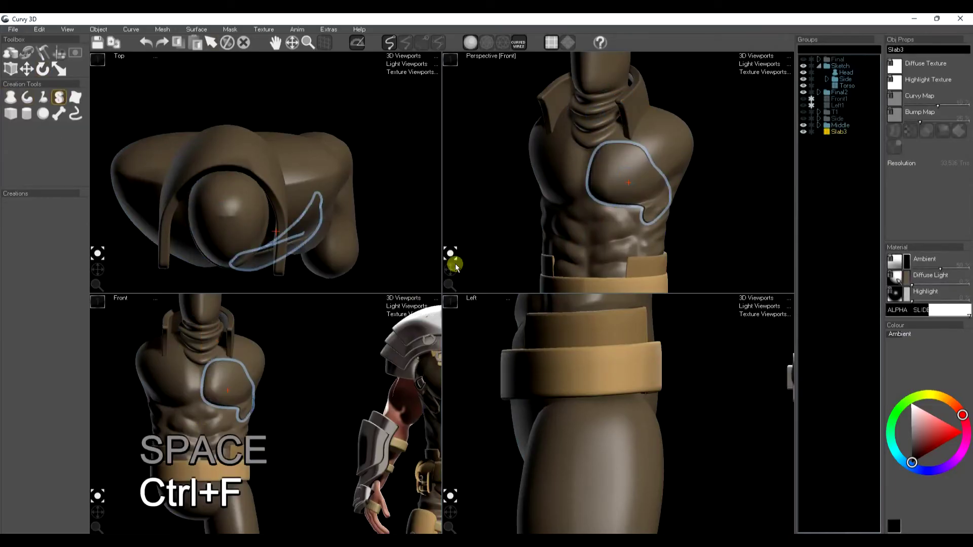
Try a mirrored copy of the chest slab on the opposite side of the torso, and delete that copy.
key("ctrl+c")
key("ctrl+l")
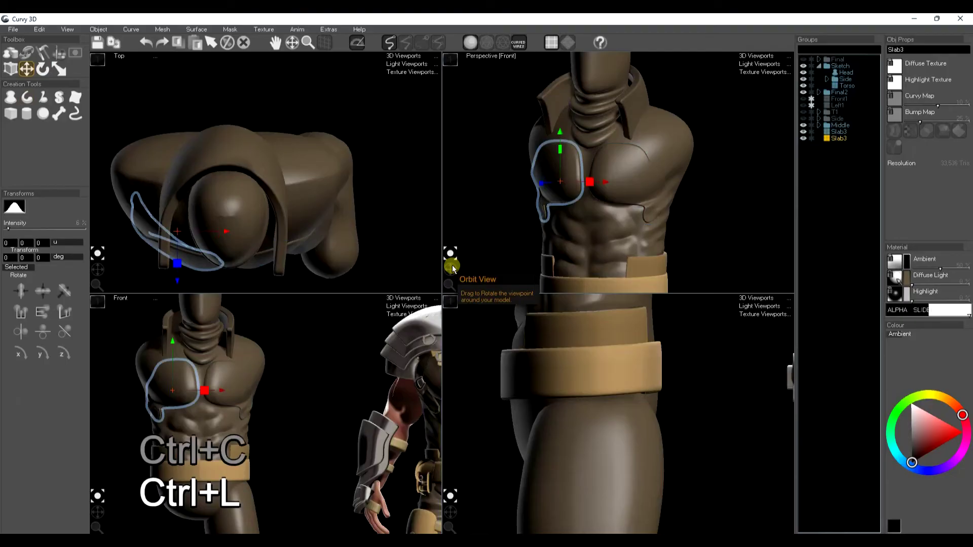
key("space")
left_click_drag(448, 274, 449, 261)
left_click(553, 171)
key("Delete")
Move the chest slab into the armour Side group and make that group visible.
left_click_drag(843, 134, 839, 123)
left_click(803, 118)
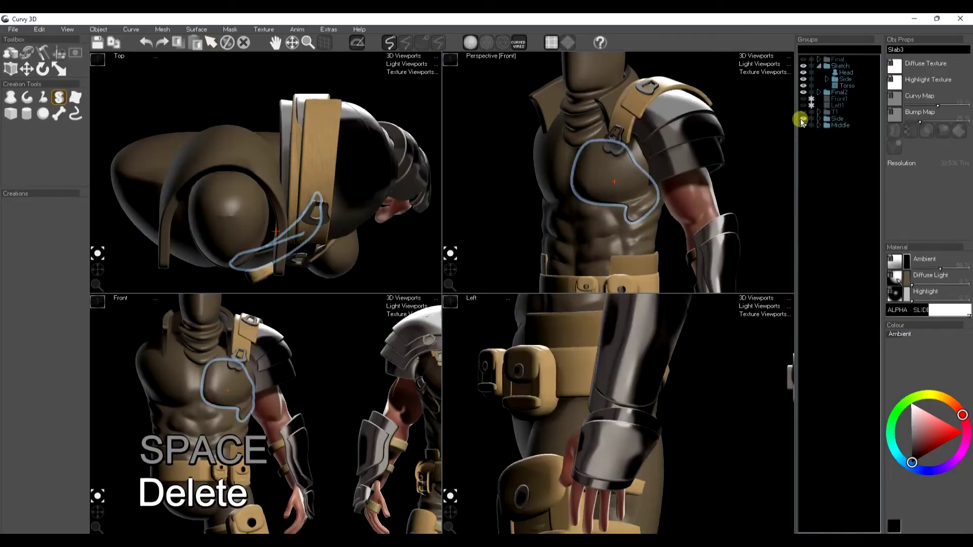
Copy the armour Side group and paste it mirrored onto the other half of the body.
left_click(837, 118)
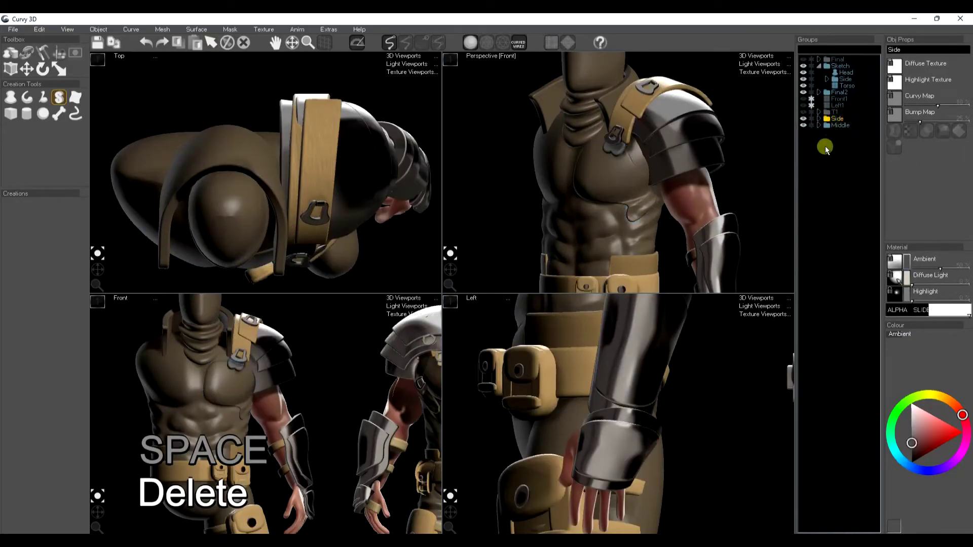
key("ctrl+c")
key("ctrl+l")
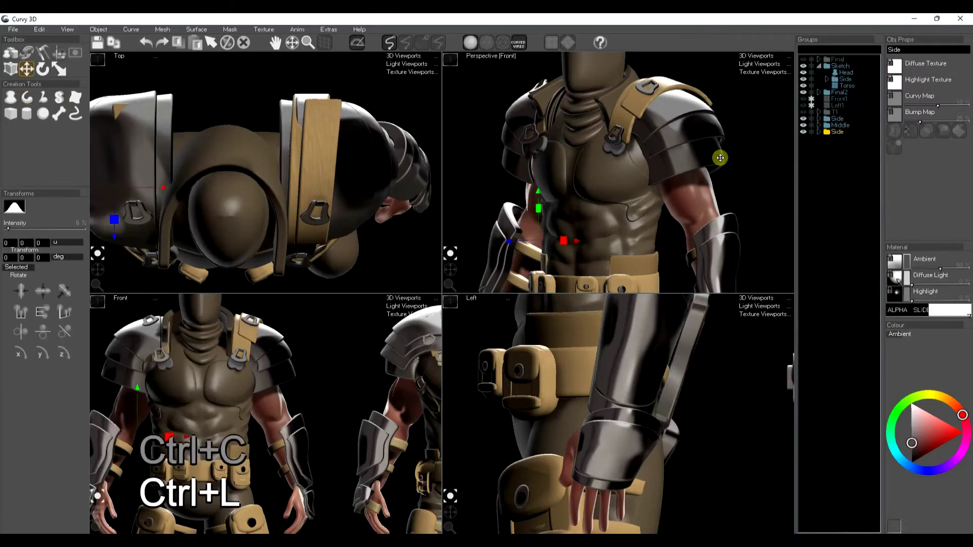
key("space")
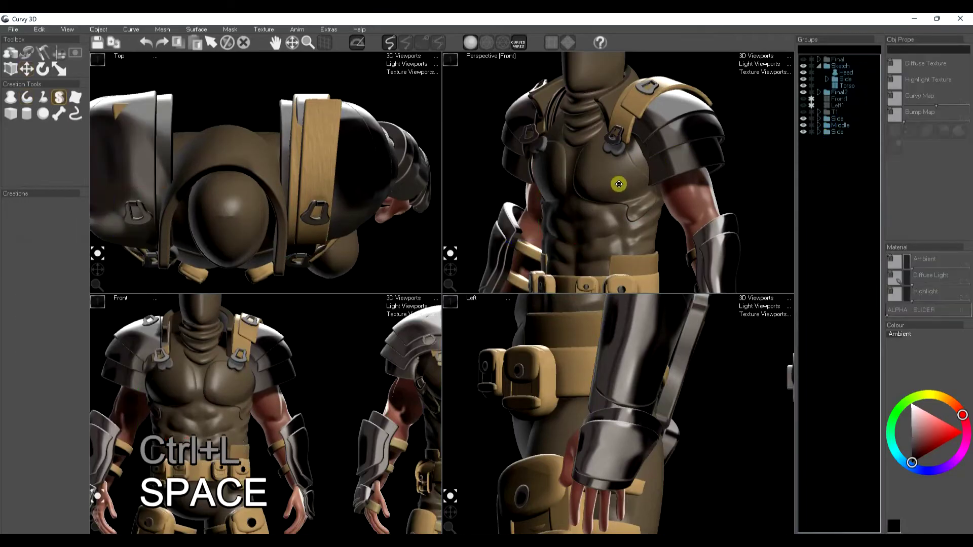
Convert the shoulder strap's lower buckle and the rounded slab beneath it to meshes.
left_click(619, 153)
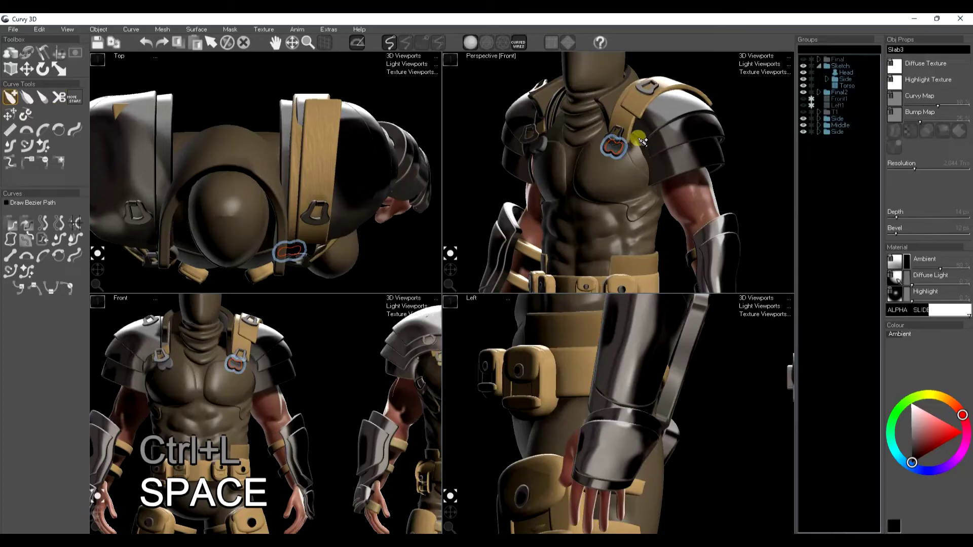
key("space")
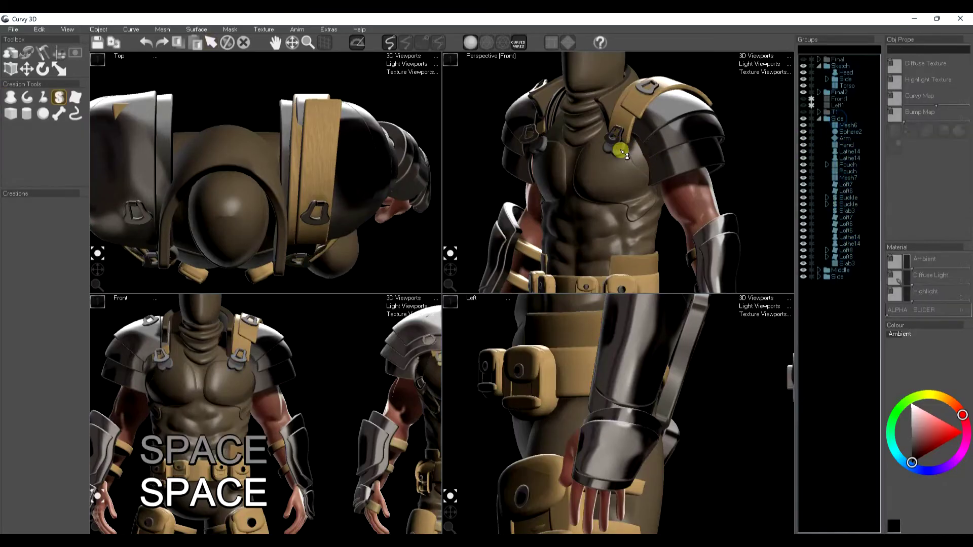
key("k")
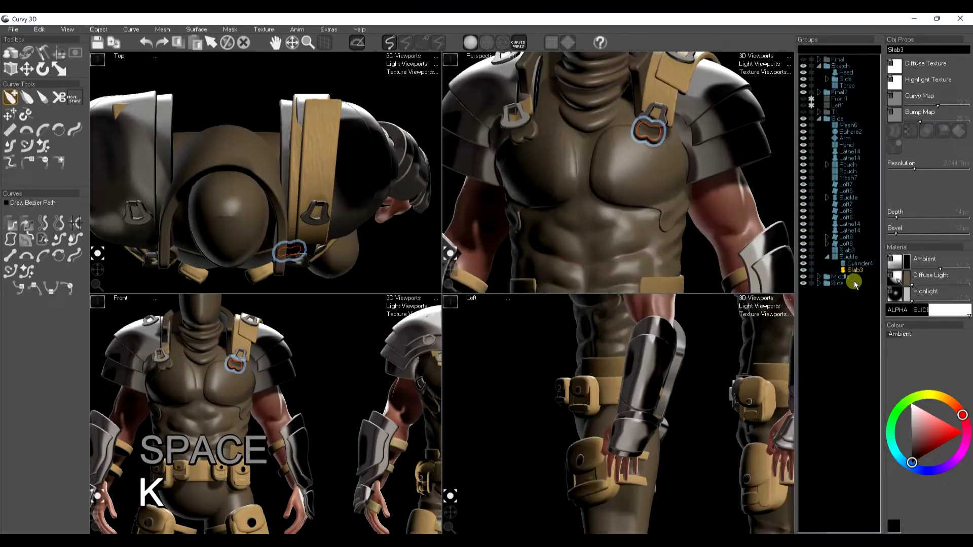
key("k")
Duplicate the Buckle with its children, and rotate and move the copy onto the outer edge of the chest slab.
left_click(851, 257)
key("ctrl+c")
key("ctrl+v")
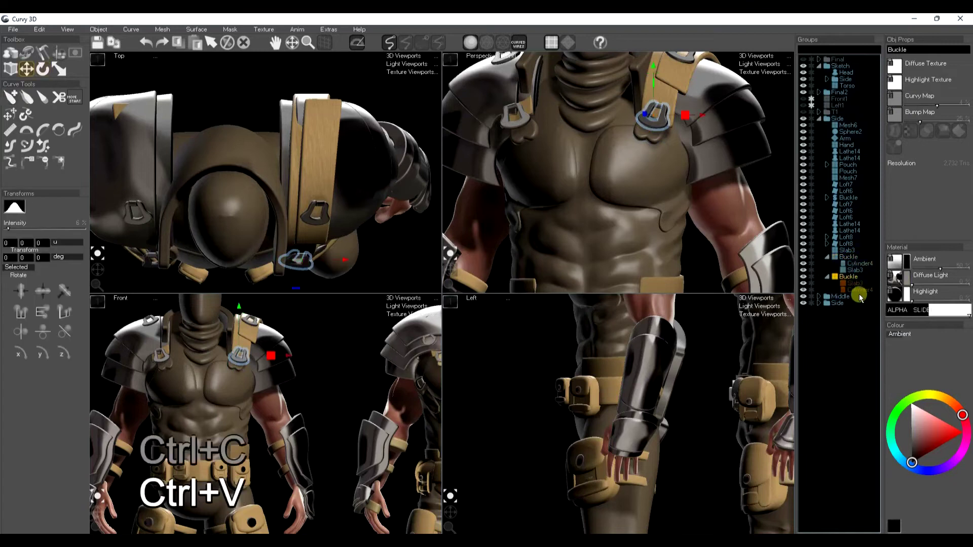
key("e")
key("w")
left_click_drag(662, 151, 690, 197)
key("e")
key("w")
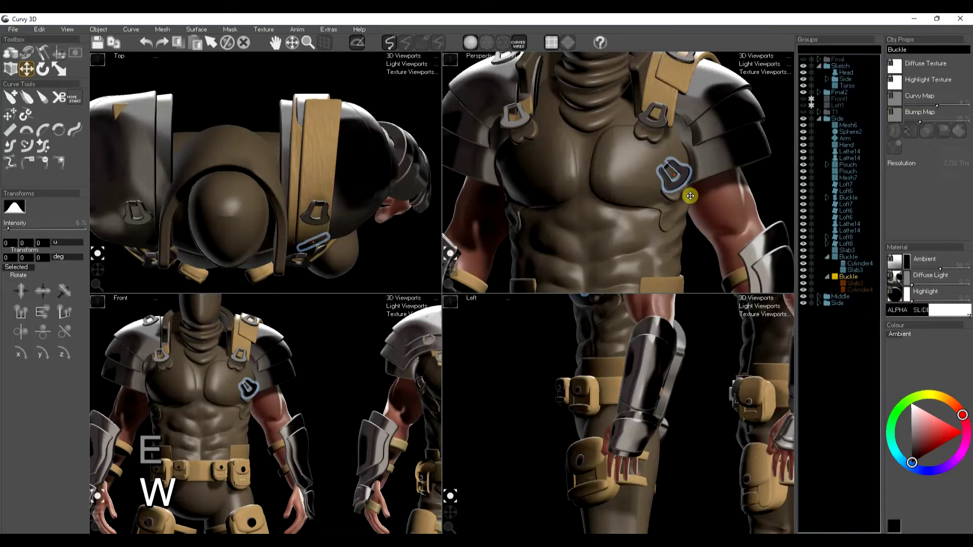
key("space")
Copy the Side group with the leg inside the Sketch group and paste it mirrored to form the second leg.
scroll(627, 200, "down", 3)
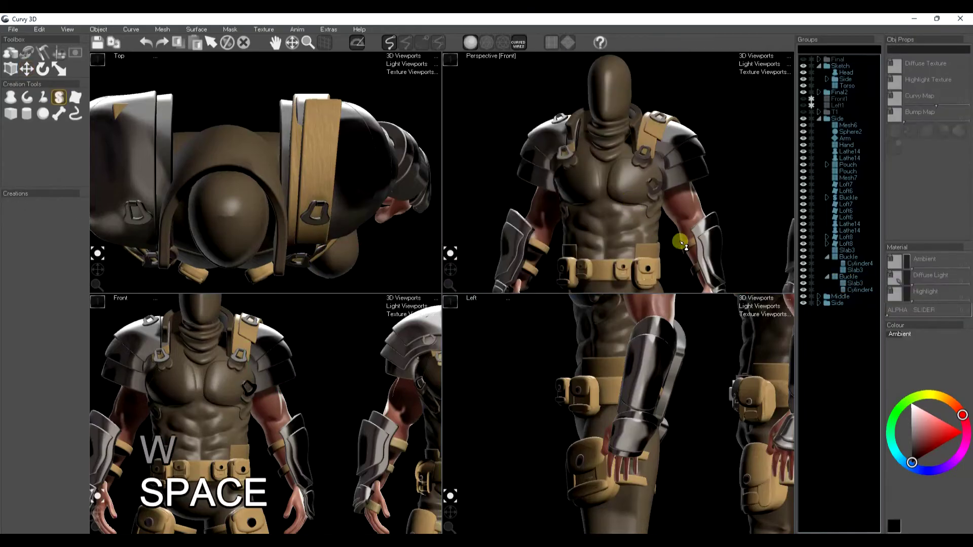
left_click_drag(452, 272, 626, 220)
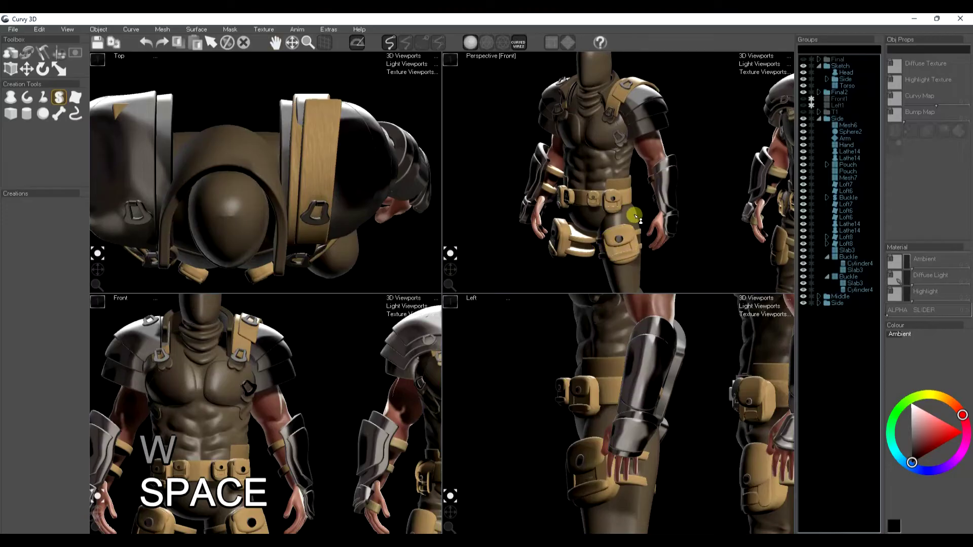
left_click(635, 218)
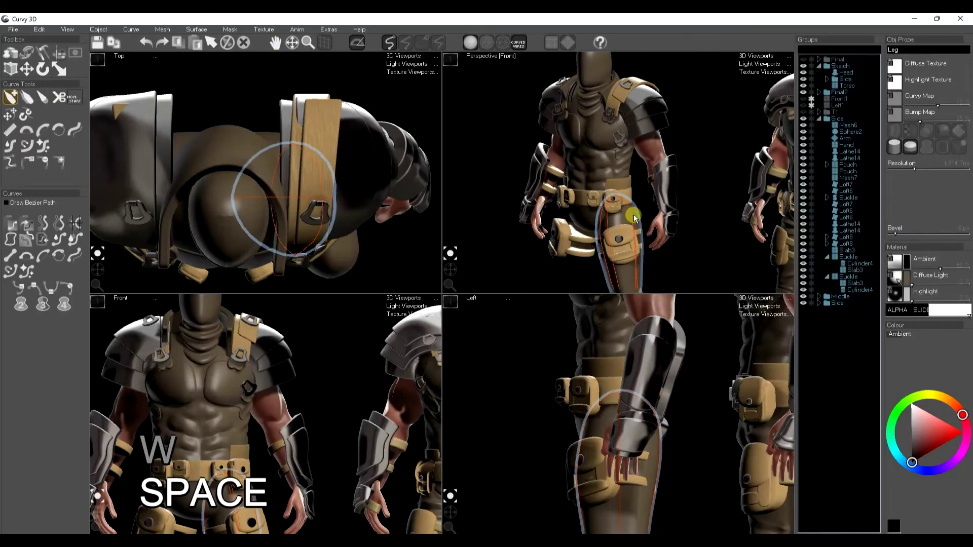
left_click(846, 79)
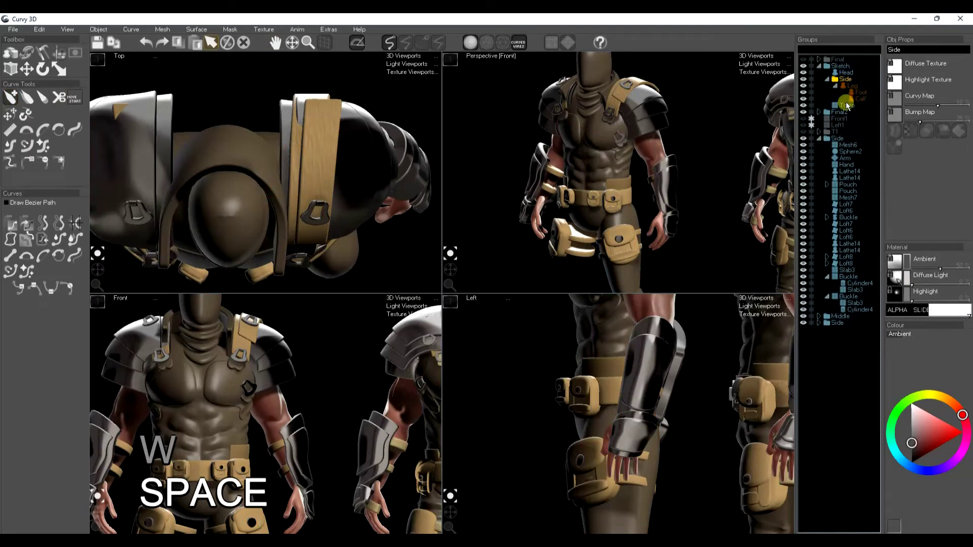
key("ctrl+c")
key("ctrl+l")
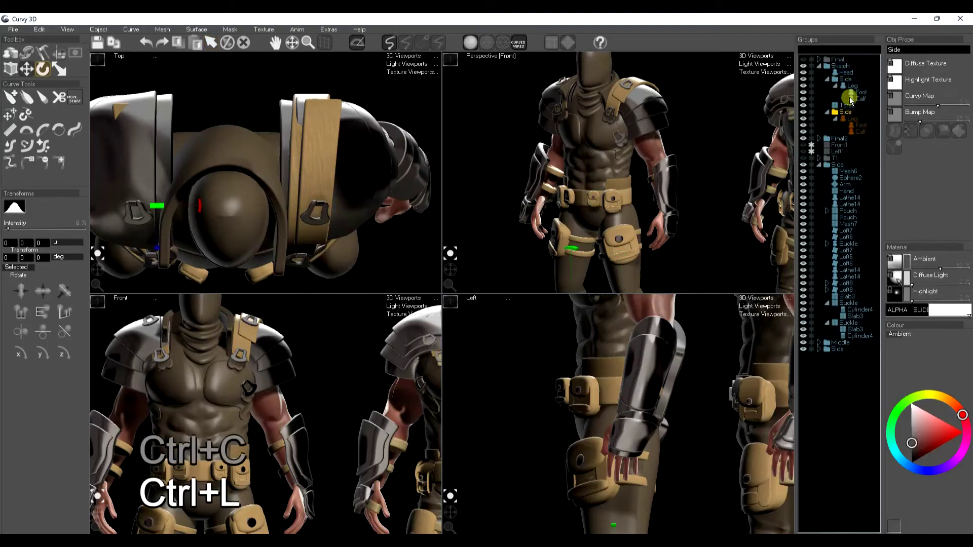
key("space")
Raise the original Leg object's resolution to about 11,800 triangles and convert it to a mesh.
left_click_drag(643, 239, 642, 184)
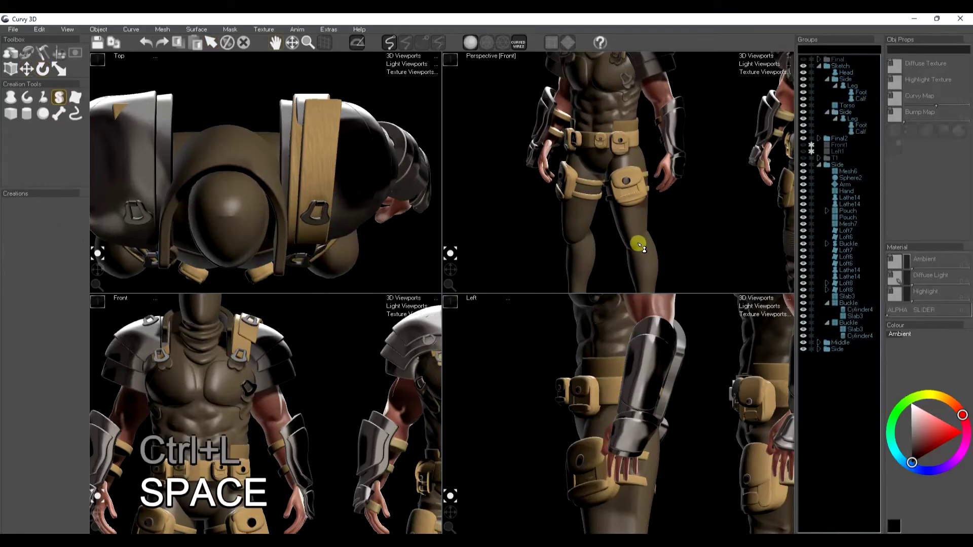
left_click(629, 219)
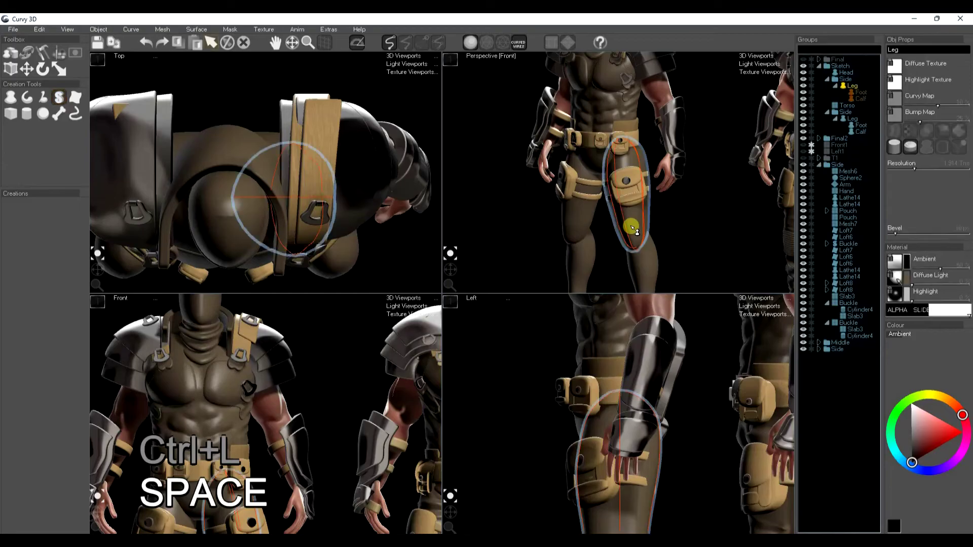
key("a")
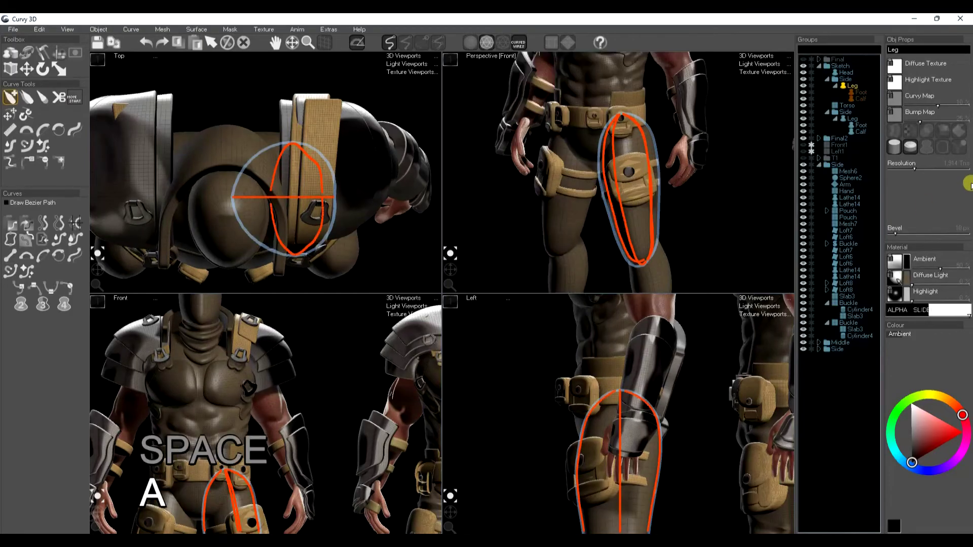
left_click(932, 166)
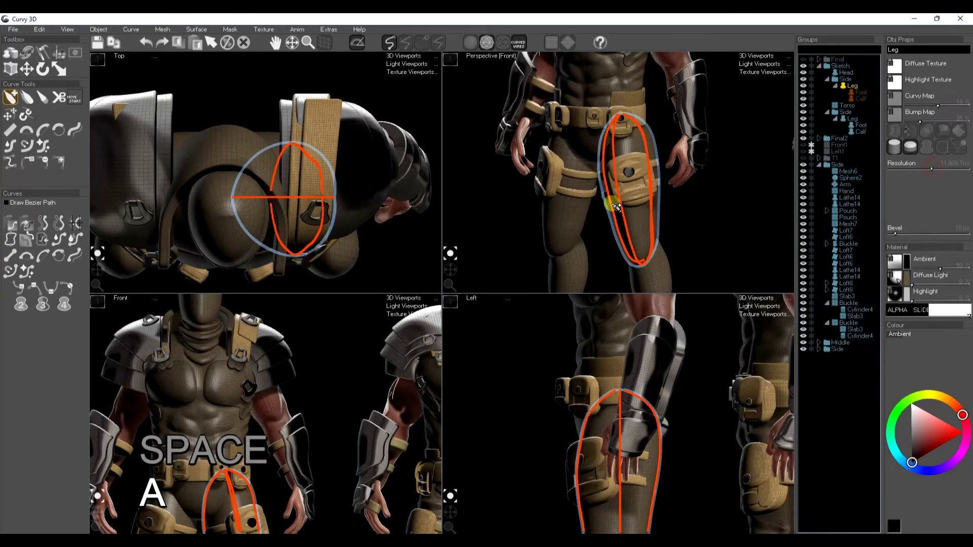
key("a")
key("space")
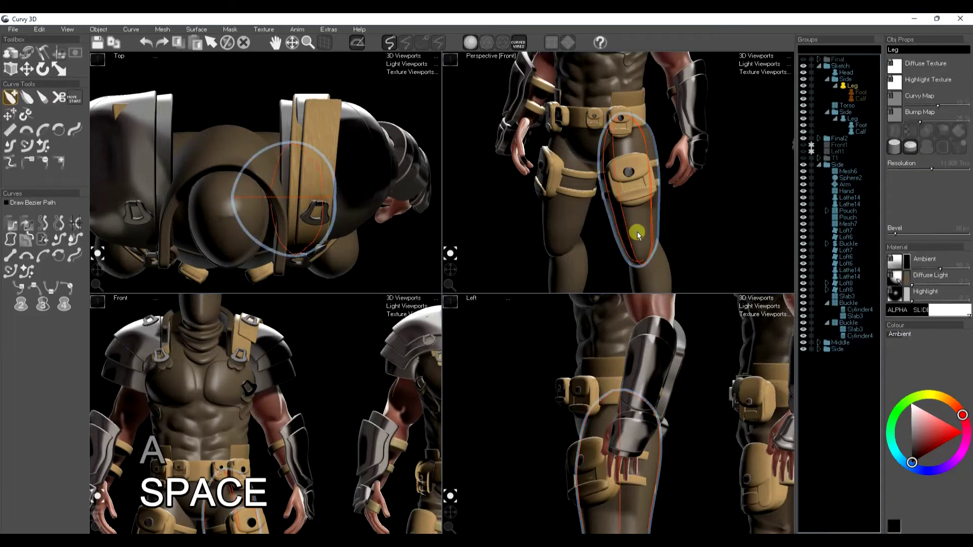
key("k")
left_click(73, 132)
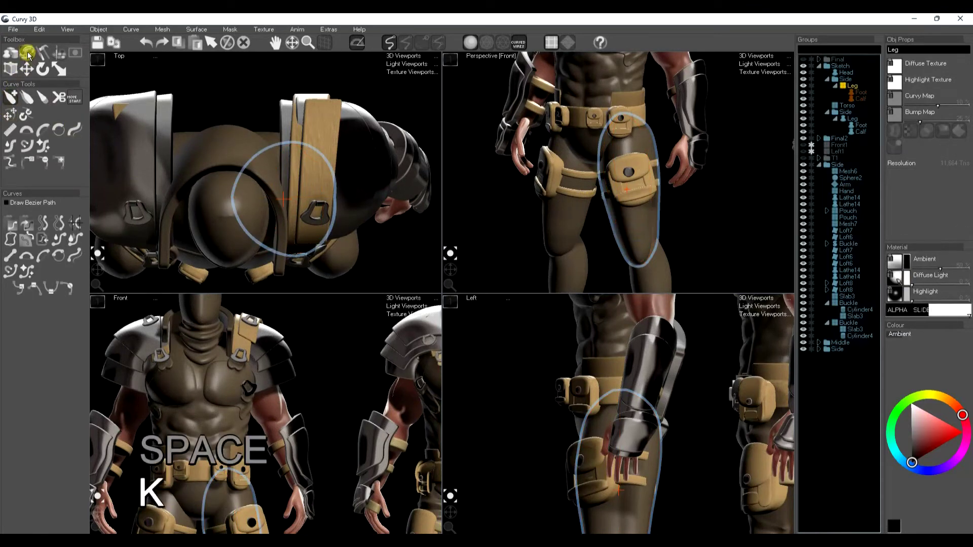
Sculpt pinched cloth folds across the thigh of the Leg mesh.
left_click(45, 53)
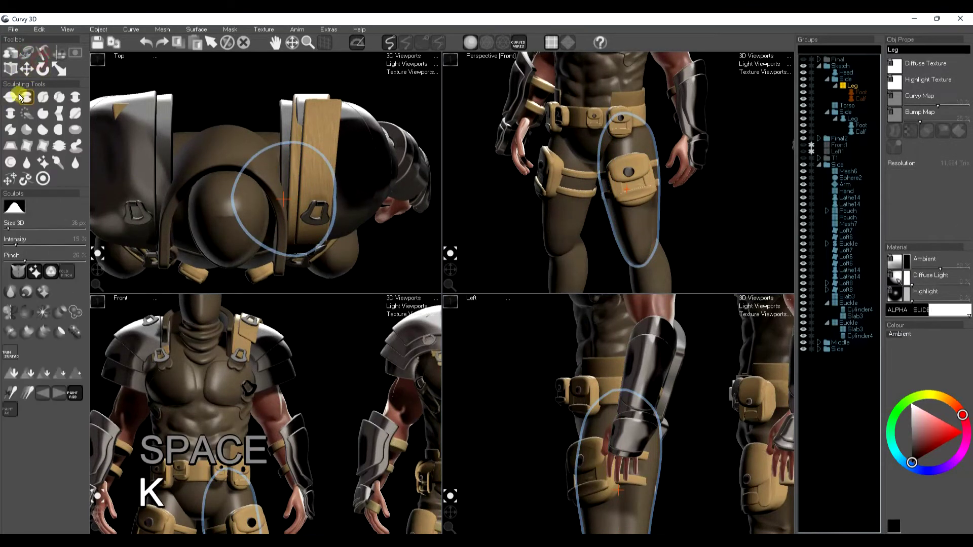
left_click(619, 149)
left_click_drag(604, 156, 666, 173)
mouse_move(601, 203)
left_mouse_down()
mouse_move(621, 212)
mouse_move(607, 217)
mouse_move(683, 204)
mouse_move(639, 227)
mouse_move(659, 222)
mouse_move(601, 202)
mouse_move(658, 249)
mouse_move(623, 255)
mouse_move(633, 256)
mouse_move(667, 193)
mouse_move(622, 165)
left_mouse_up()
mouse_move(662, 128)
left_mouse_down()
mouse_move(623, 152)
mouse_move(641, 165)
mouse_move(588, 167)
mouse_move(675, 186)
left_mouse_up()
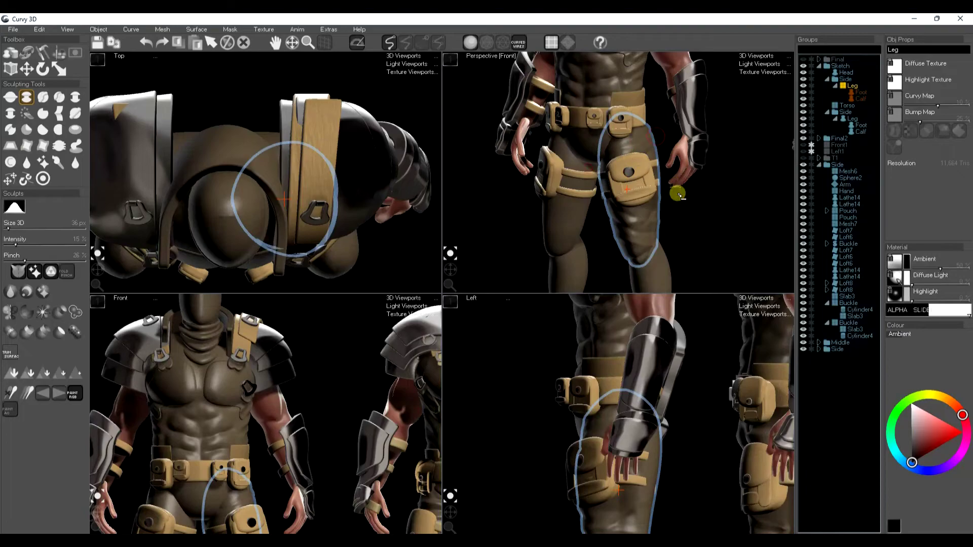
key("space")
Convert the Calf to a mesh and sculpt cloth folds from the knee down to the ankle.
left_click(619, 214)
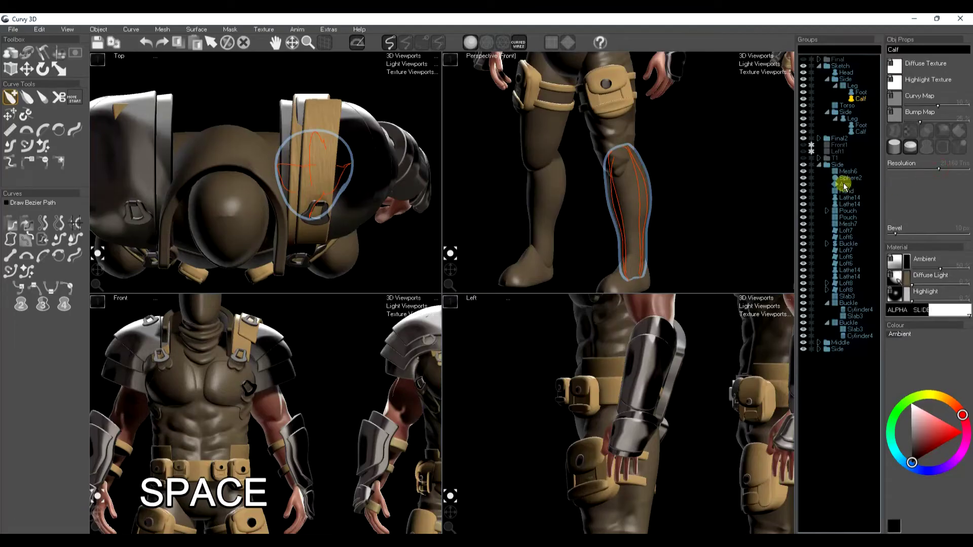
key("k")
left_click(43, 53)
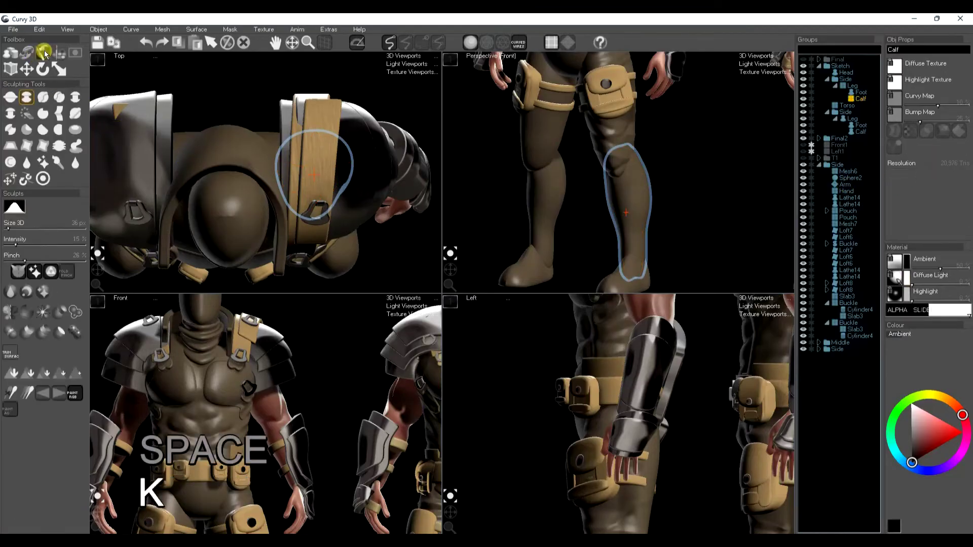
mouse_move(587, 180)
left_mouse_down()
mouse_move(667, 184)
mouse_move(588, 217)
mouse_move(652, 230)
left_mouse_up()
mouse_move(617, 259)
left_mouse_down()
mouse_move(636, 257)
mouse_move(654, 210)
mouse_move(595, 203)
mouse_move(655, 187)
mouse_move(601, 174)
left_mouse_up()
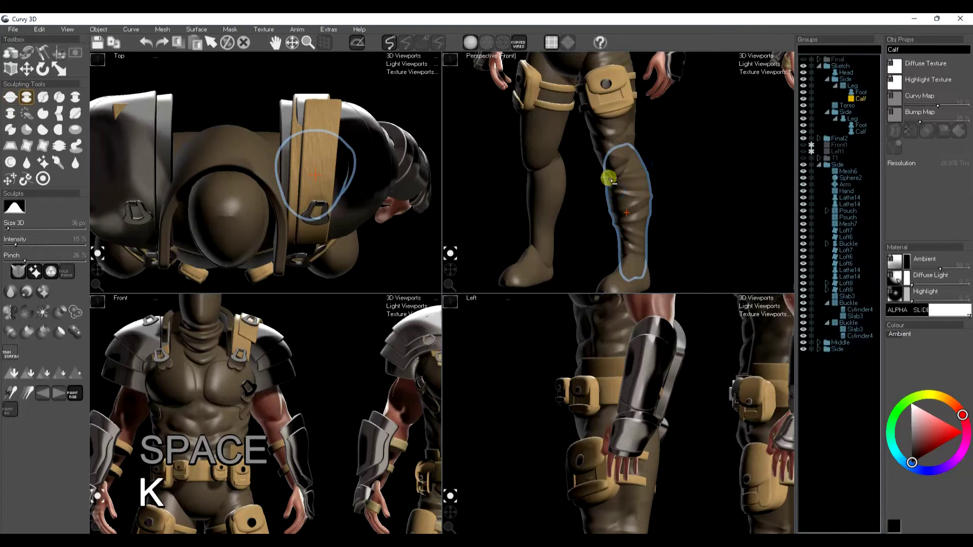
key("space")
Draw a flat lathed disc in front of the knee in the side view and round its profile with curved segments.
left_click_drag(653, 245, 652, 226)
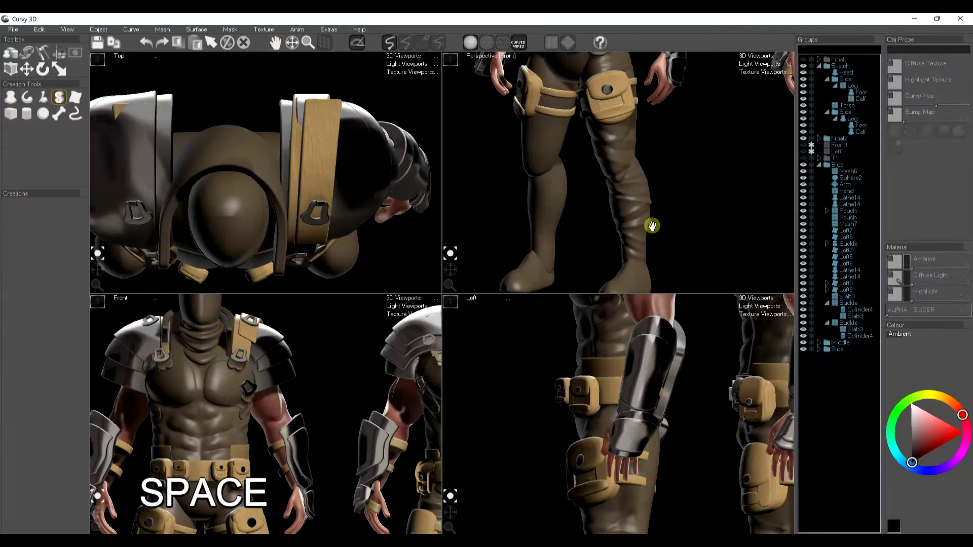
left_click_drag(598, 428, 600, 456)
left_click_drag(612, 417, 626, 447)
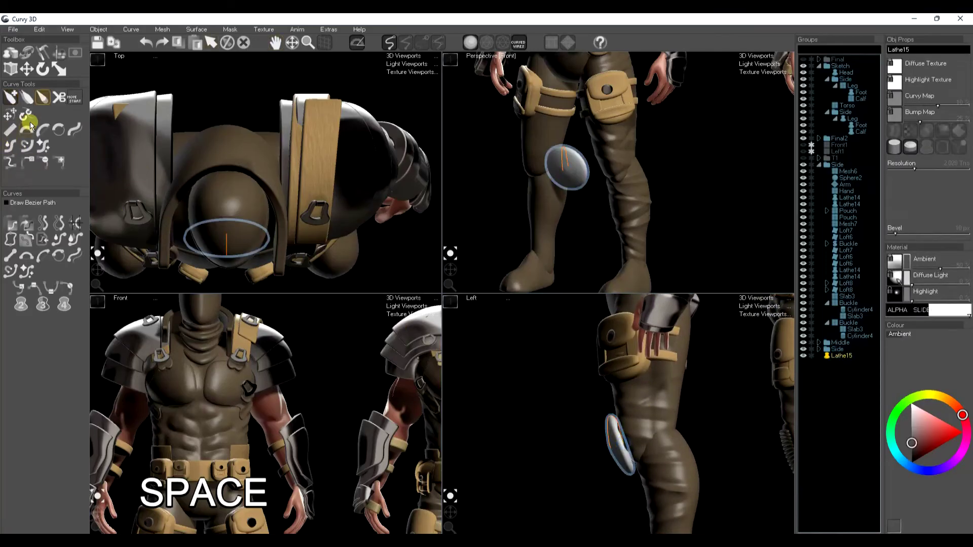
left_click(43, 130)
left_click_drag(613, 459, 635, 449)
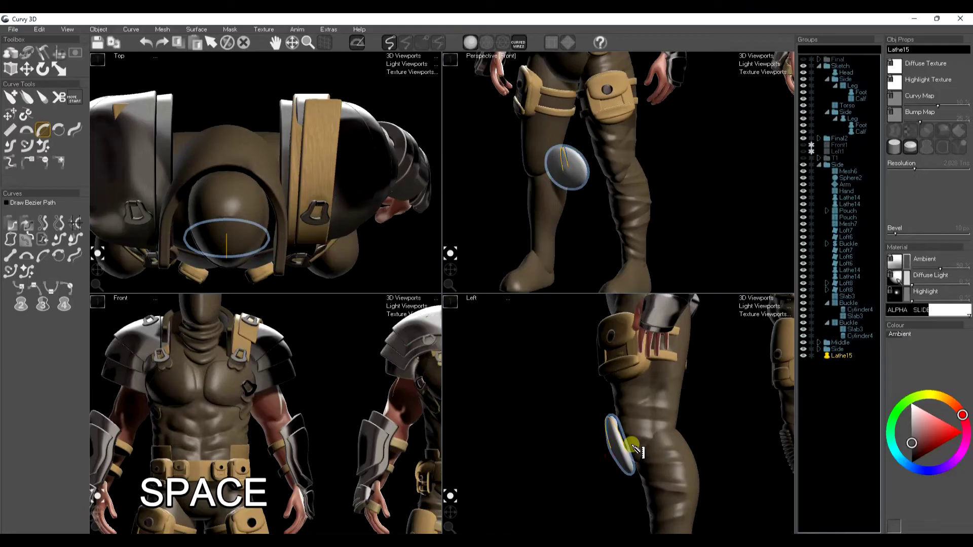
Move the disc over the wrinkled leg's knee and convert it to a mesh.
left_click_drag(261, 465, 288, 444)
key("e")
key("w")
key("k")
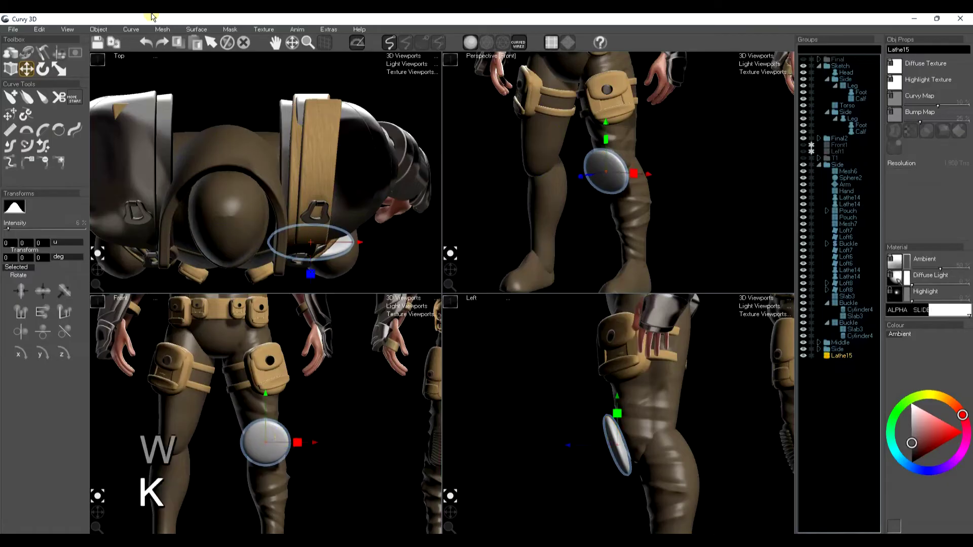
Apply the Trim Surface deformer to the knee disc and angle its trim line along the disc's outer edge.
left_click(163, 29)
mouse_move(167, 96)
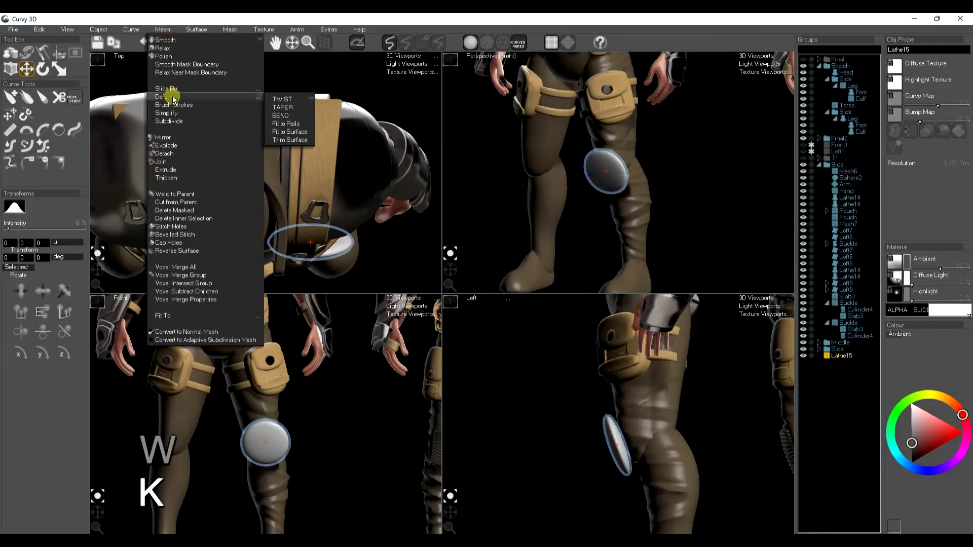
left_click(289, 140)
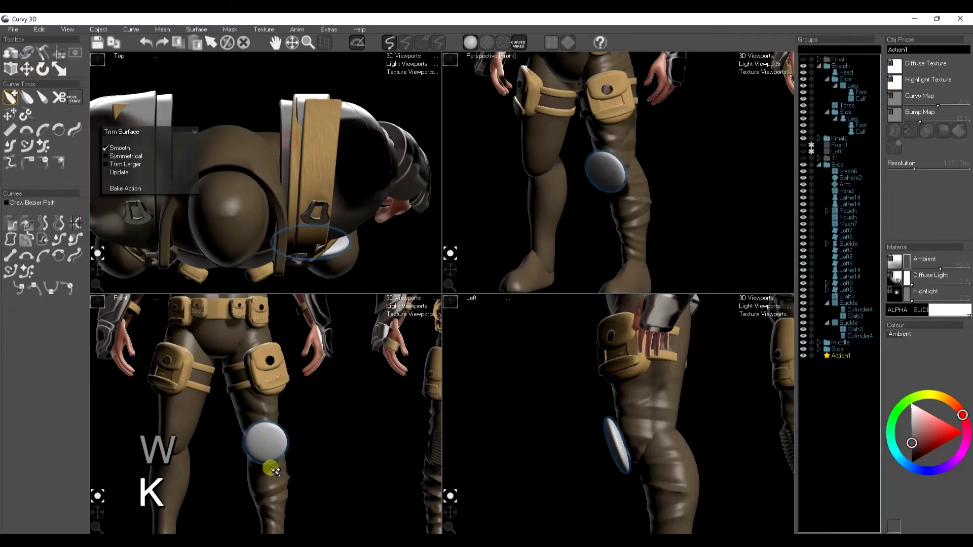
mouse_move(282, 462)
left_mouse_down()
mouse_move(278, 409)
mouse_move(285, 458)
left_mouse_up()
key("e")
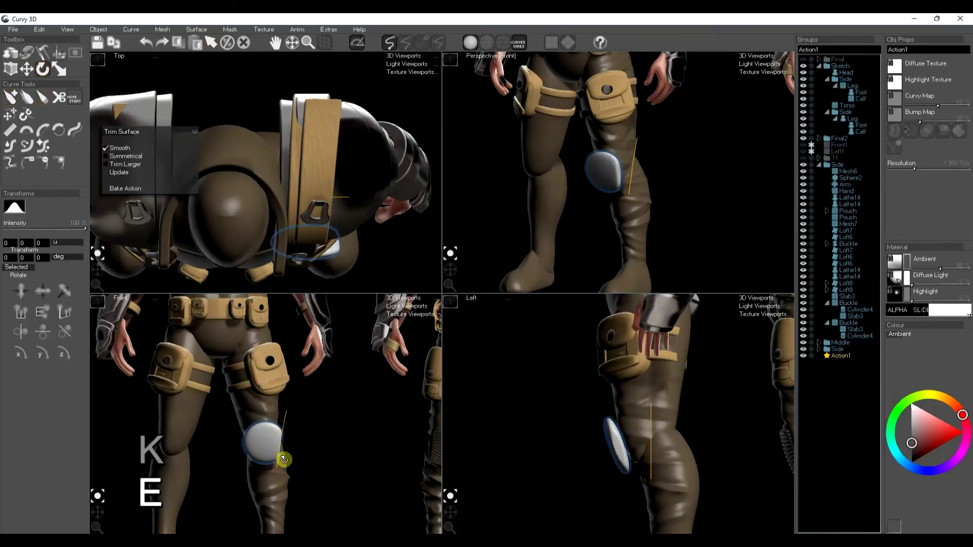
key("w")
left_click(279, 464)
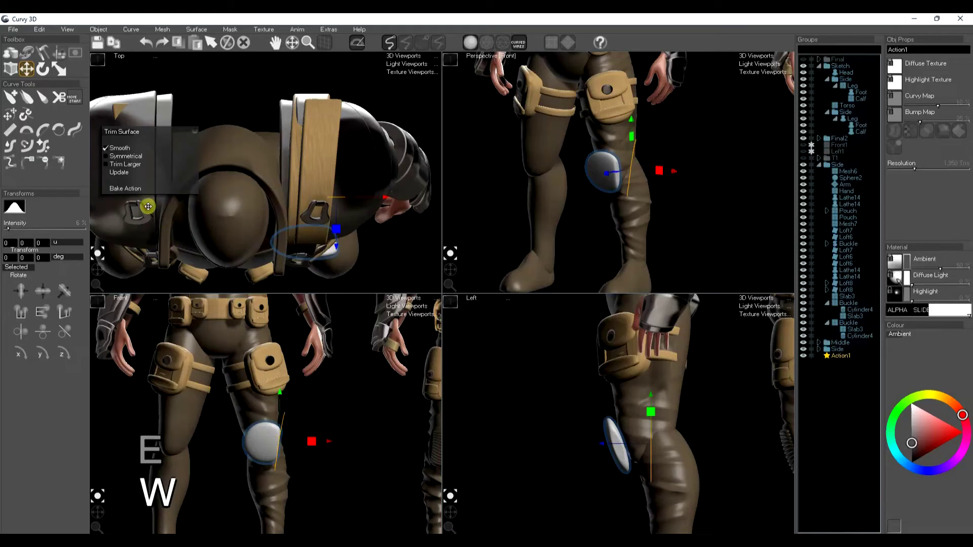
Trim the knee disc's inner edge at a matching slant and convert the trimmed shape to a mesh.
left_click(43, 97)
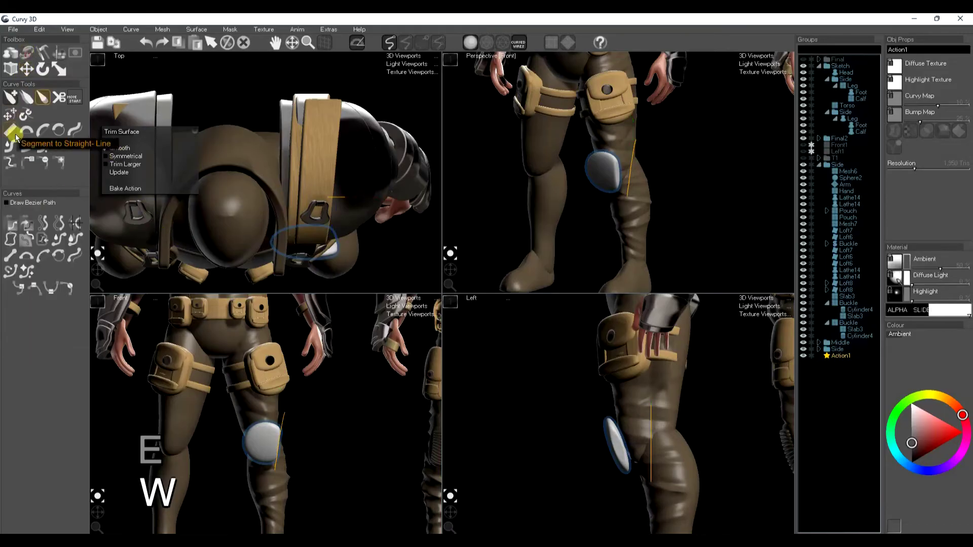
key("w")
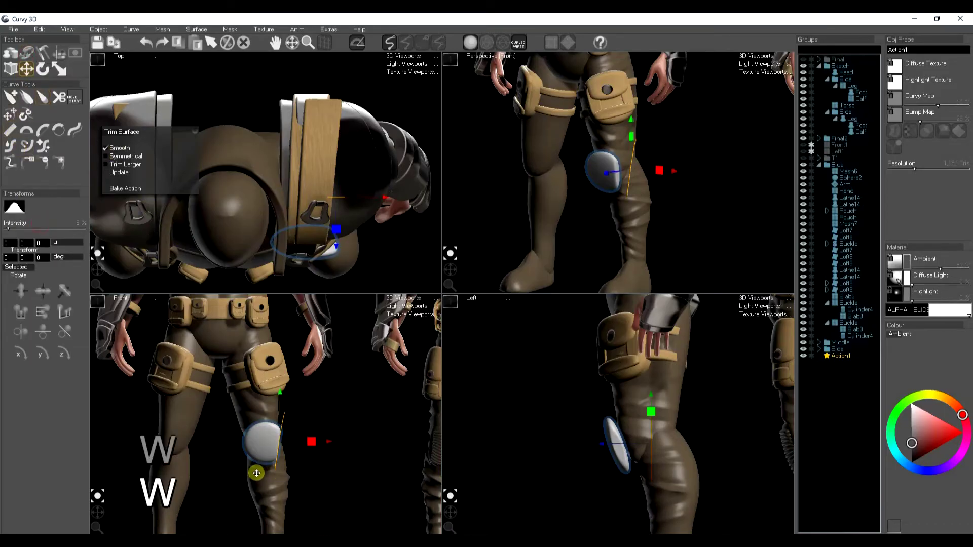
key("e")
mouse_move(273, 486)
left_mouse_down()
mouse_move(281, 484)
mouse_move(265, 488)
left_mouse_up()
key("w")
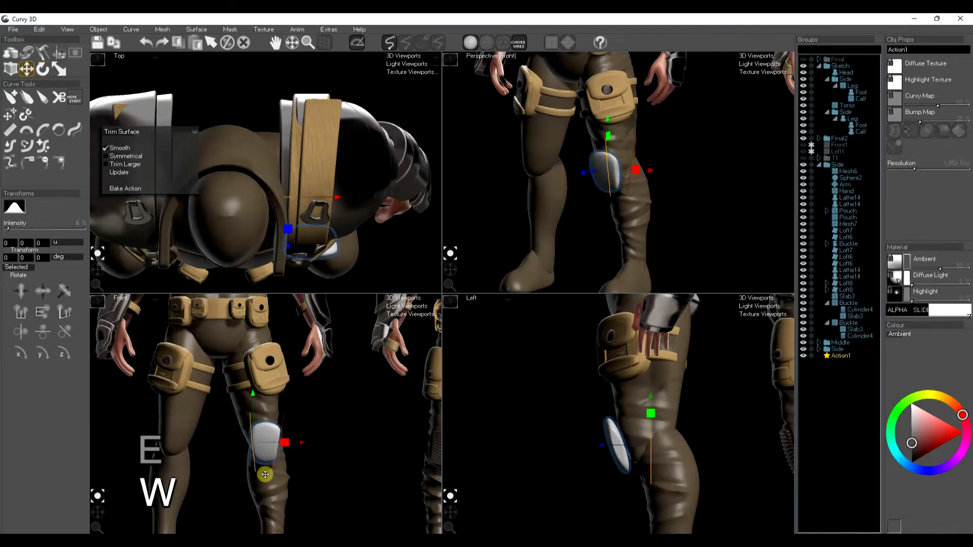
key("k")
Rotate and move the trimmed knee pad until it sits against the front of the knee.
key("e")
key("w")
key("e")
key("w")
left_click_drag(268, 458, 266, 460)
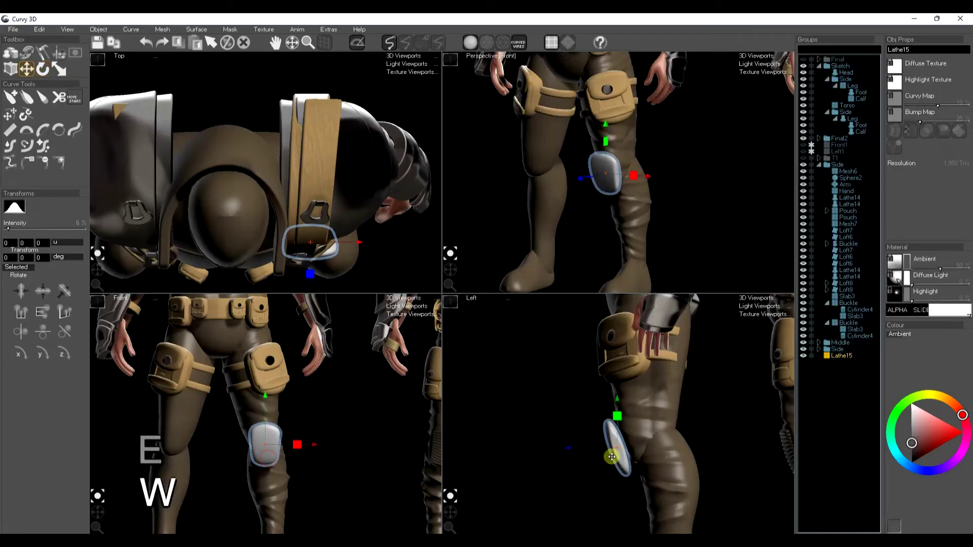
left_click_drag(634, 466, 644, 467)
key("e")
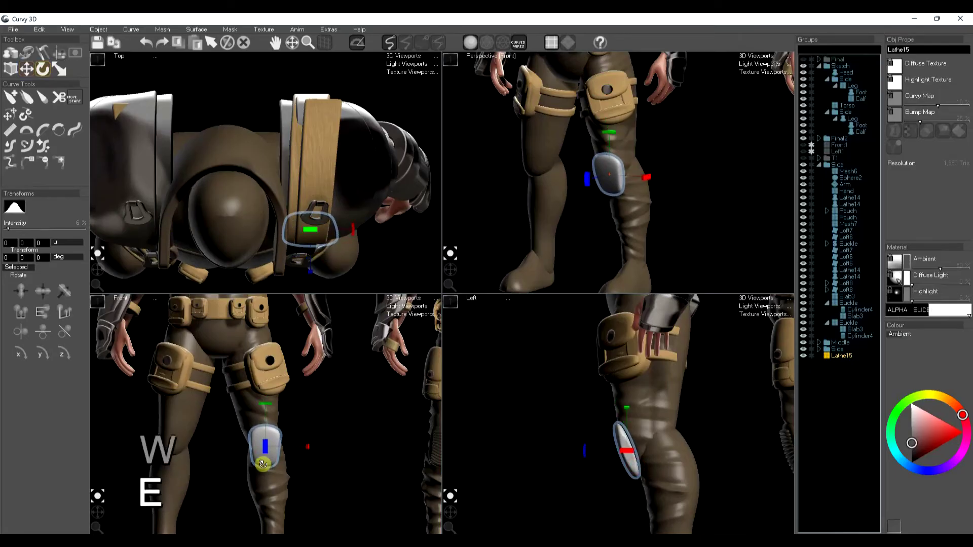
mouse_move(274, 466)
left_mouse_down()
mouse_move(282, 460)
mouse_move(266, 451)
mouse_move(278, 466)
left_mouse_up()
key("w")
key("space")
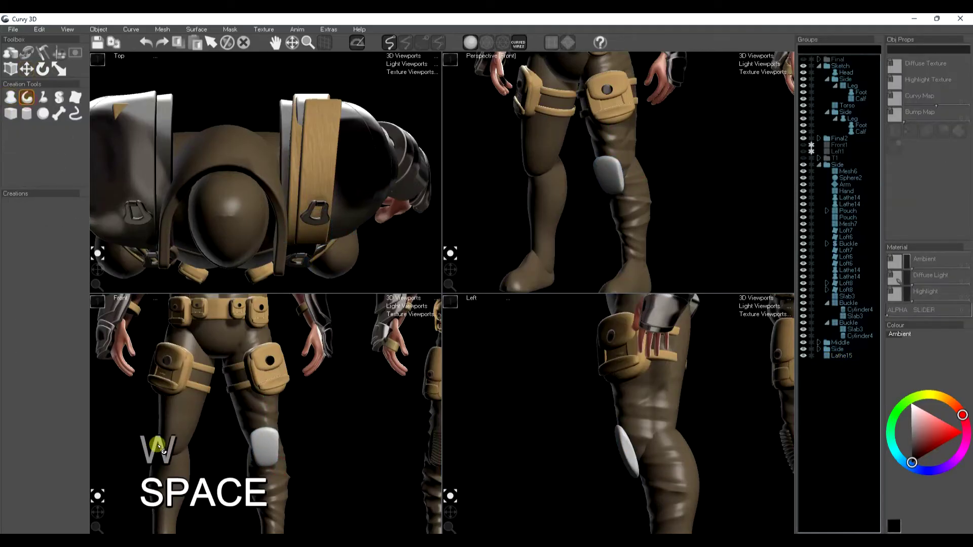
Draw an arched tube across the upper knee pad, smooth it with curved segments and set its Radius A to 10 px.
scroll(268, 444, "up", 5)
scroll(272, 436, "up", 5)
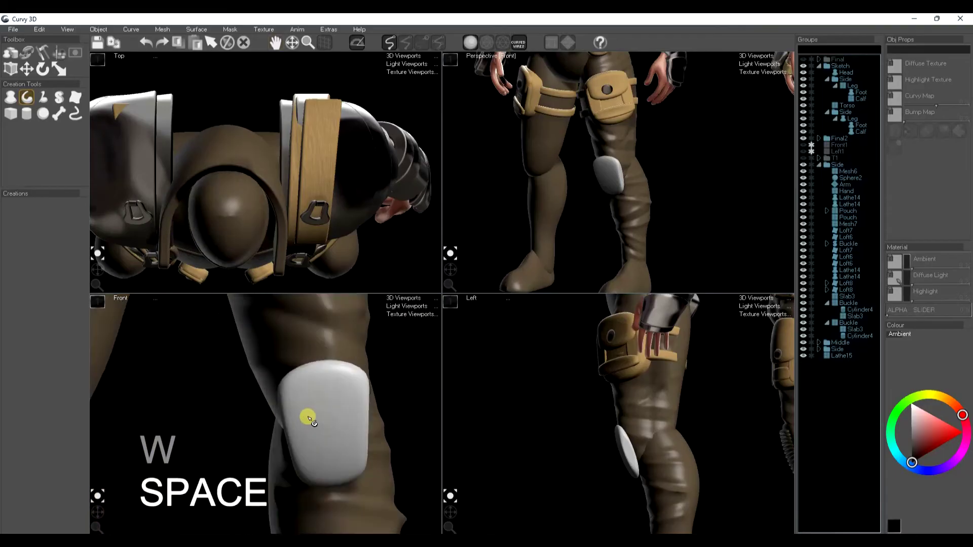
mouse_move(260, 408)
left_mouse_down()
mouse_move(289, 380)
mouse_move(357, 397)
left_mouse_up()
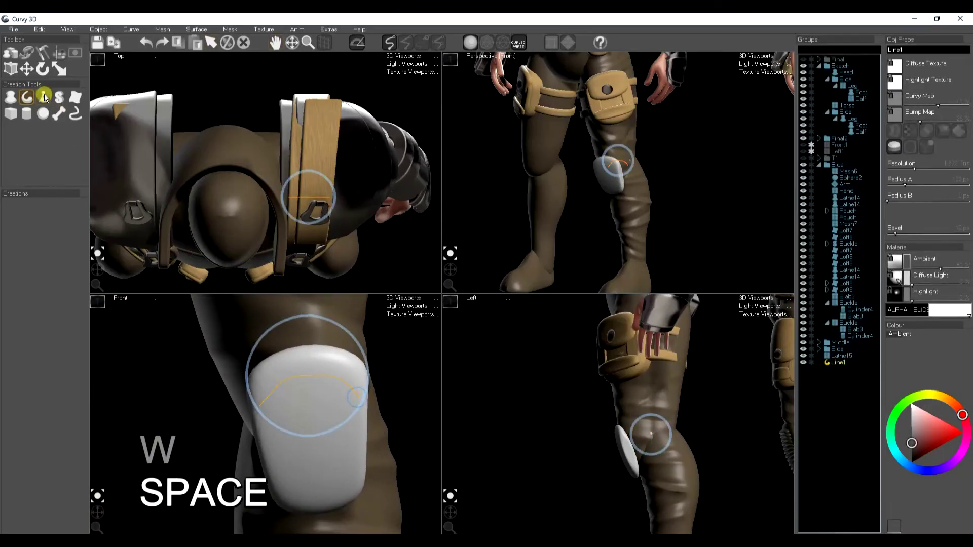
left_click(44, 52)
left_click(23, 51)
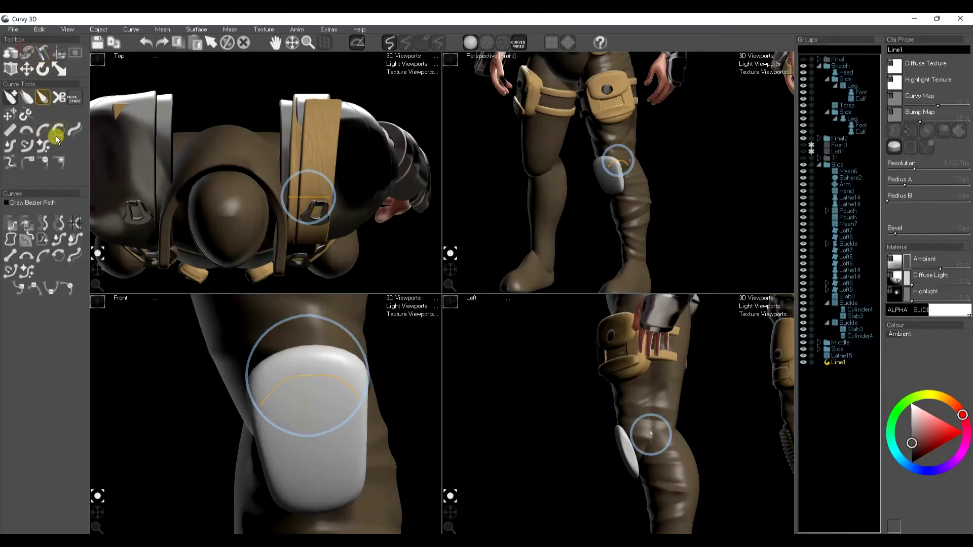
left_click(46, 127)
left_click_drag(257, 411, 361, 399)
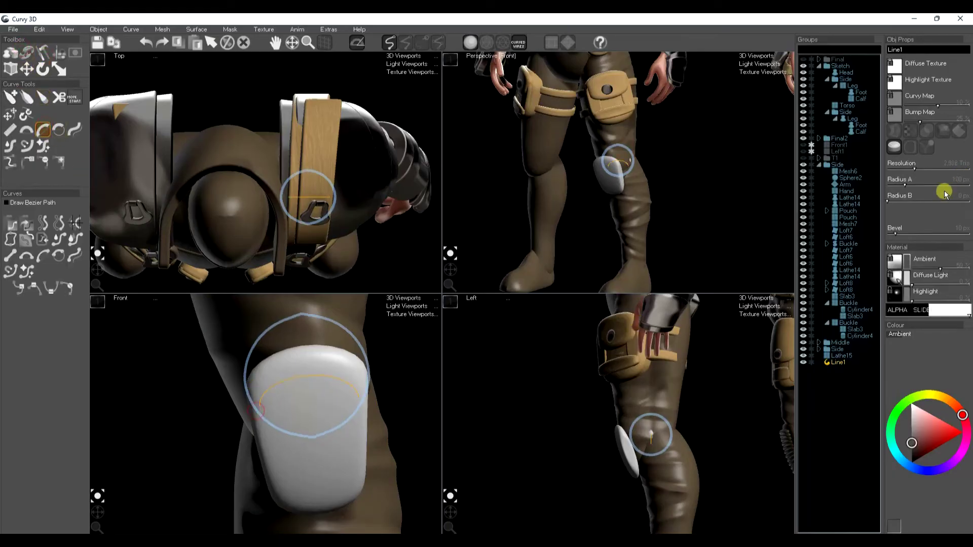
left_click_drag(905, 185, 895, 185)
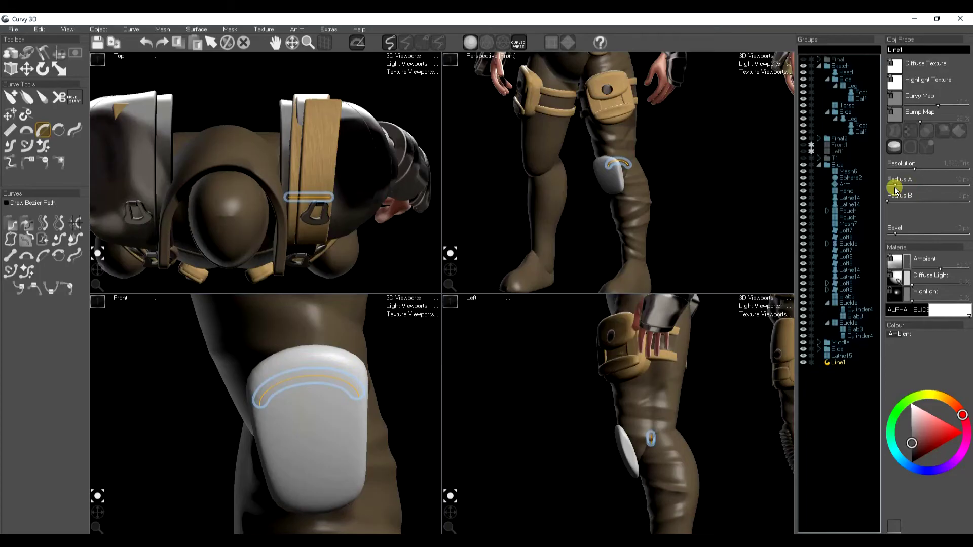
Move and tilt the arched tube so it rests on the front surface of the knee pad's upper part.
key("w")
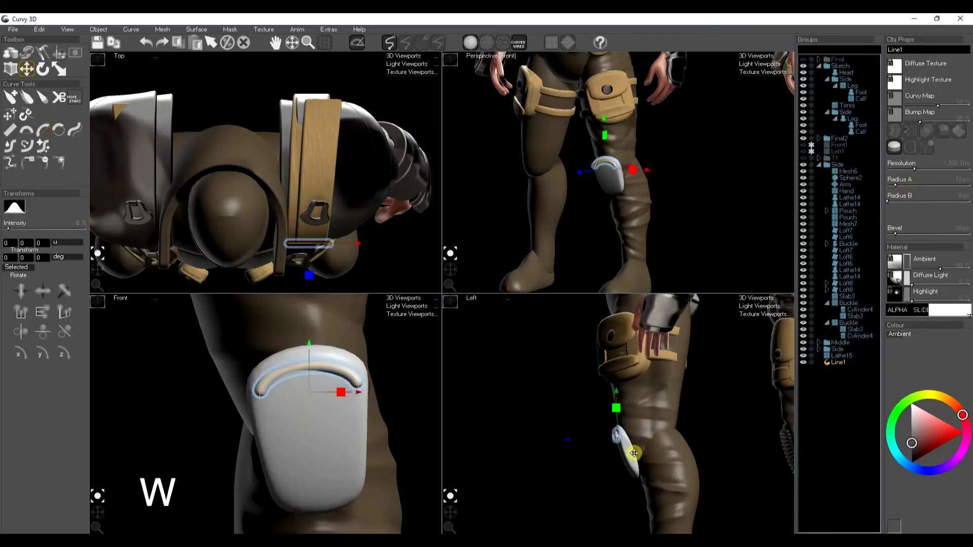
key("e")
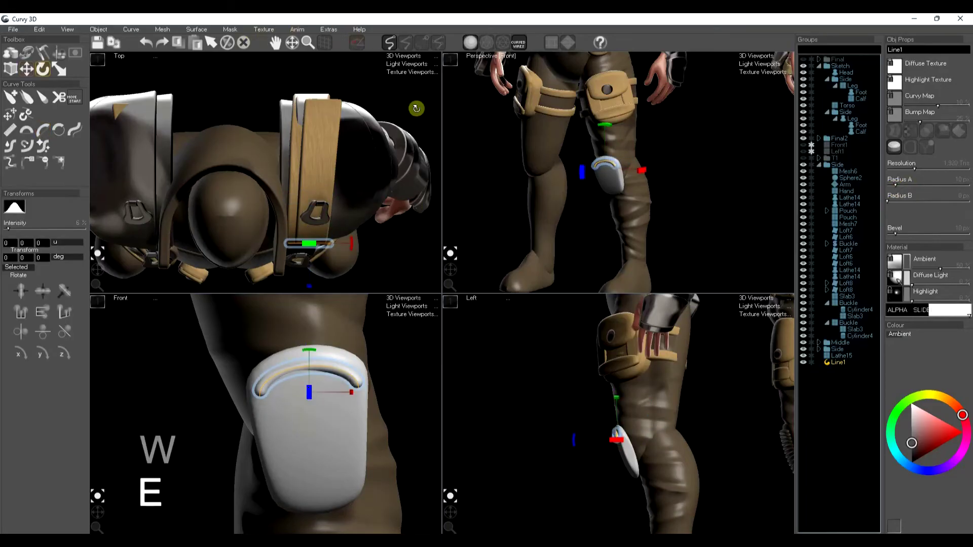
key("w")
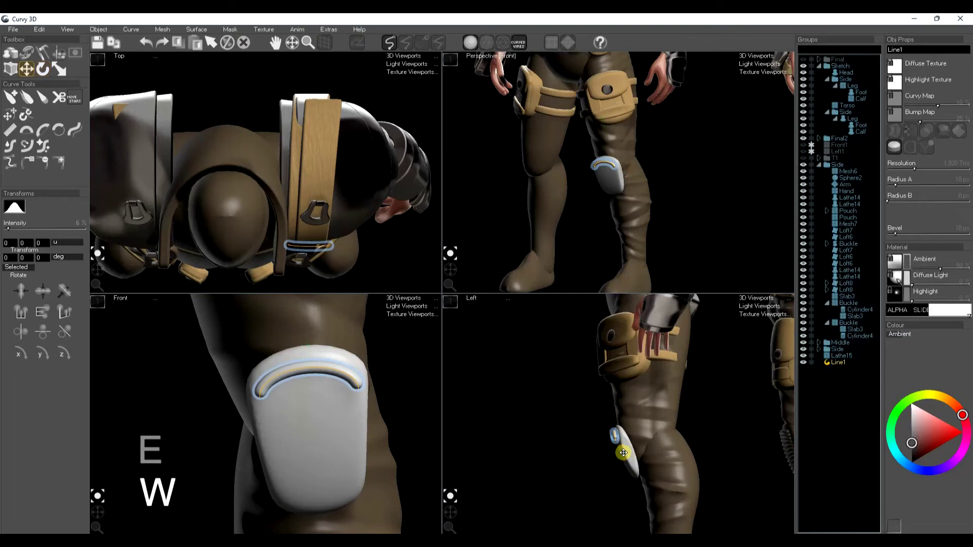
left_click_drag(624, 454, 622, 454)
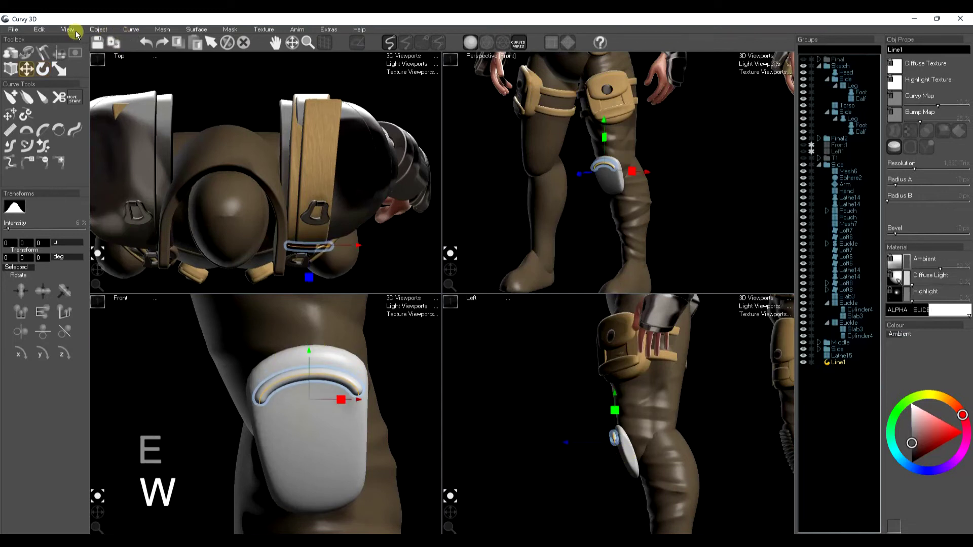
Create a proxy duplicate of the arched tube as an Array with Count A set to 12.
left_click(40, 30)
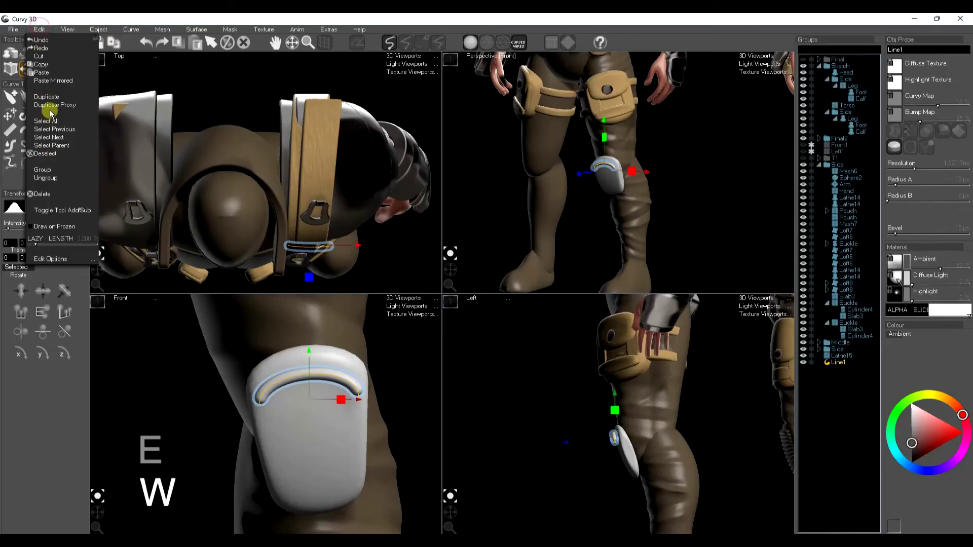
left_click(53, 106)
left_click(112, 131)
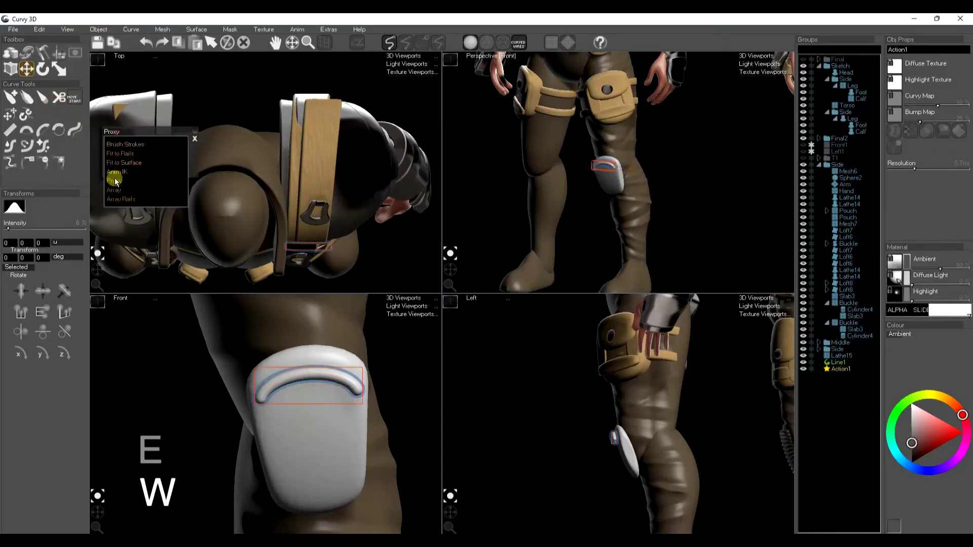
left_click(113, 189)
left_click(114, 163)
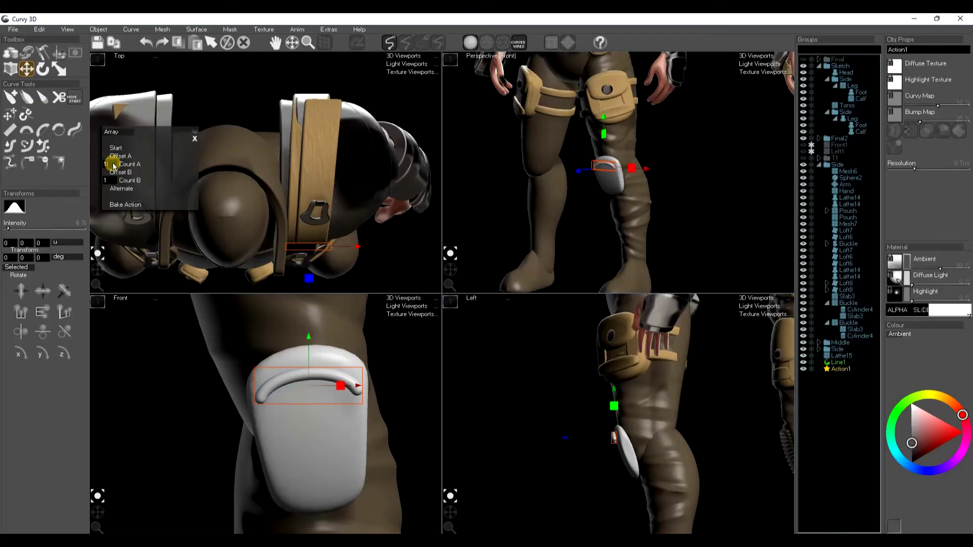
type("2")
key("Return")
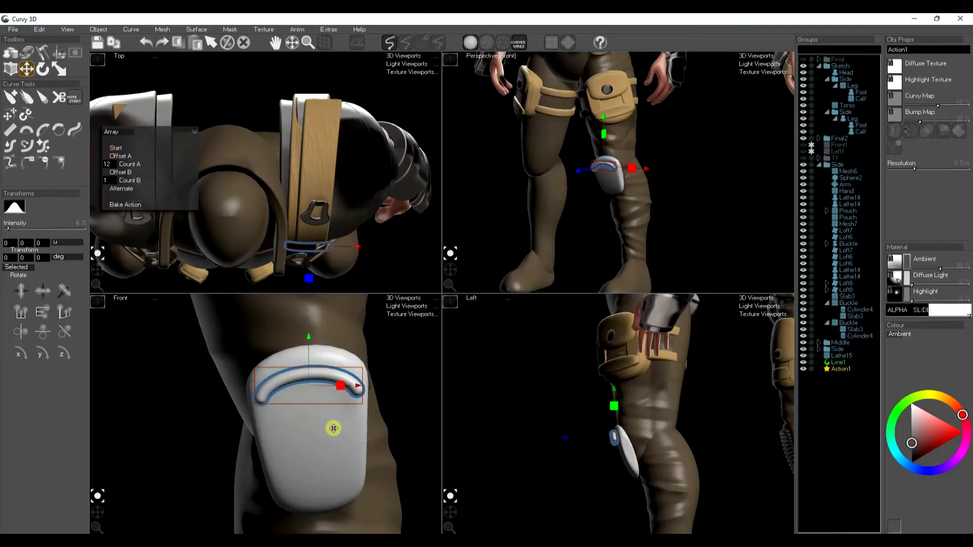
Rotate and offset the array copies so the arched tubes fan down in front of the knee pad with wider spacing.
key("e")
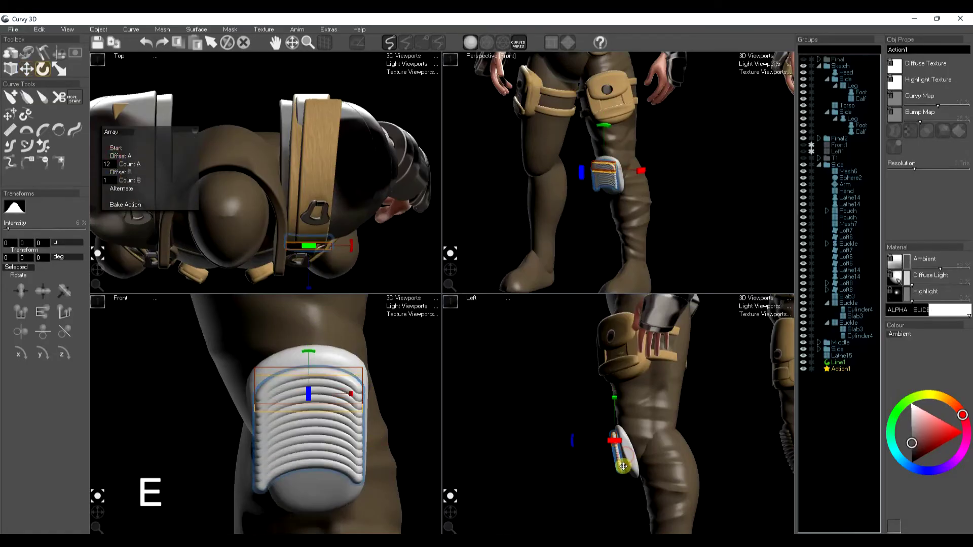
mouse_move(624, 468)
left_mouse_down()
mouse_move(640, 460)
mouse_move(656, 481)
mouse_move(664, 467)
mouse_move(643, 472)
left_mouse_up()
key("w")
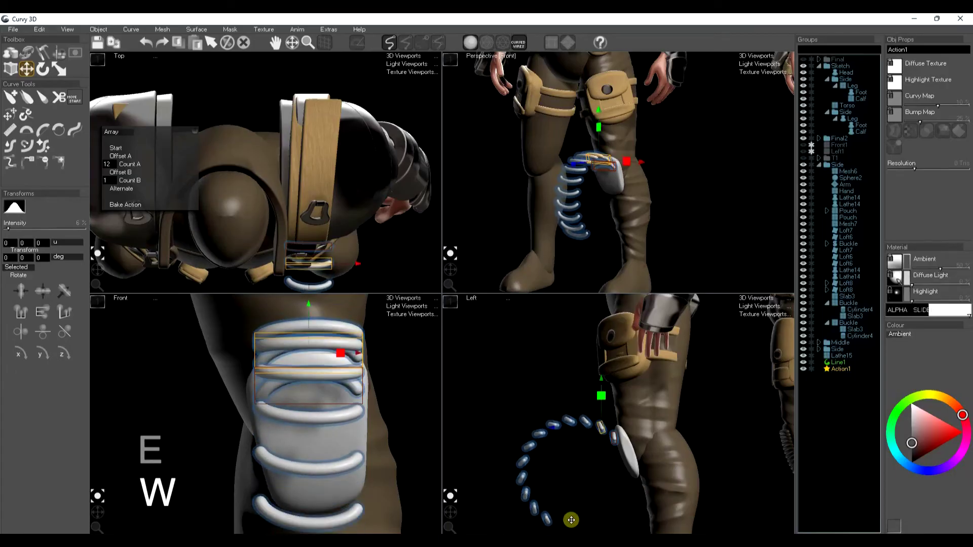
mouse_move(581, 487)
left_mouse_down()
mouse_move(591, 479)
mouse_move(601, 493)
mouse_move(593, 488)
left_mouse_up()
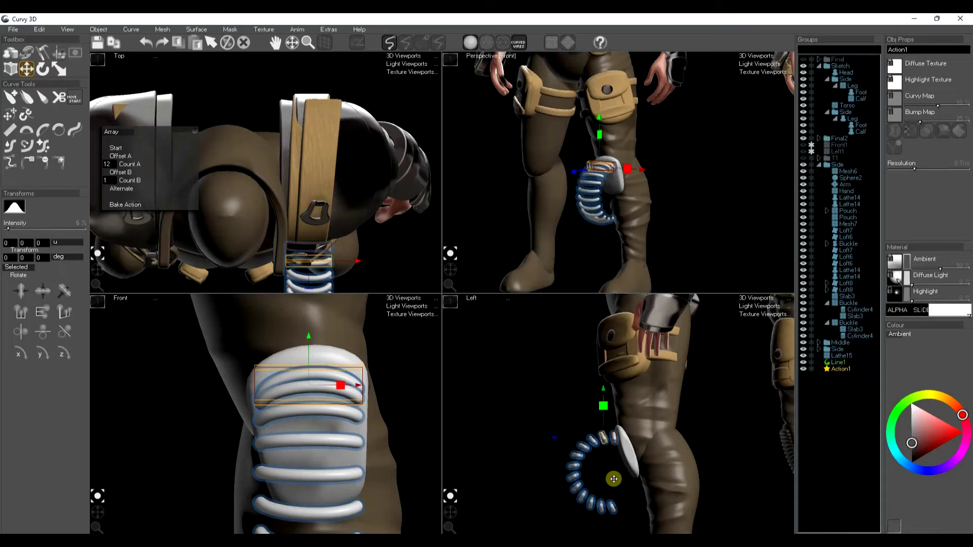
Bake the array into separate tubes, aligned in depth and distributed evenly down the leg.
key("k")
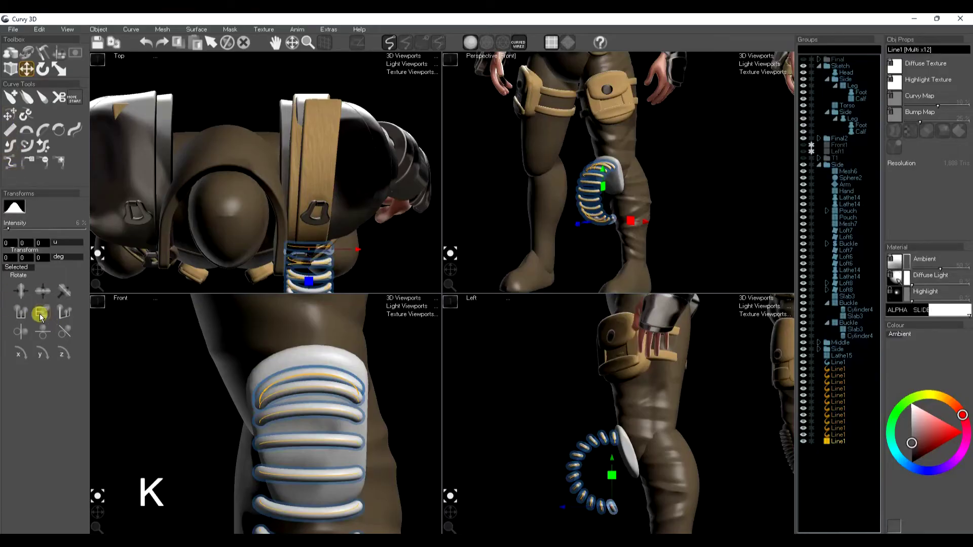
left_click(59, 289)
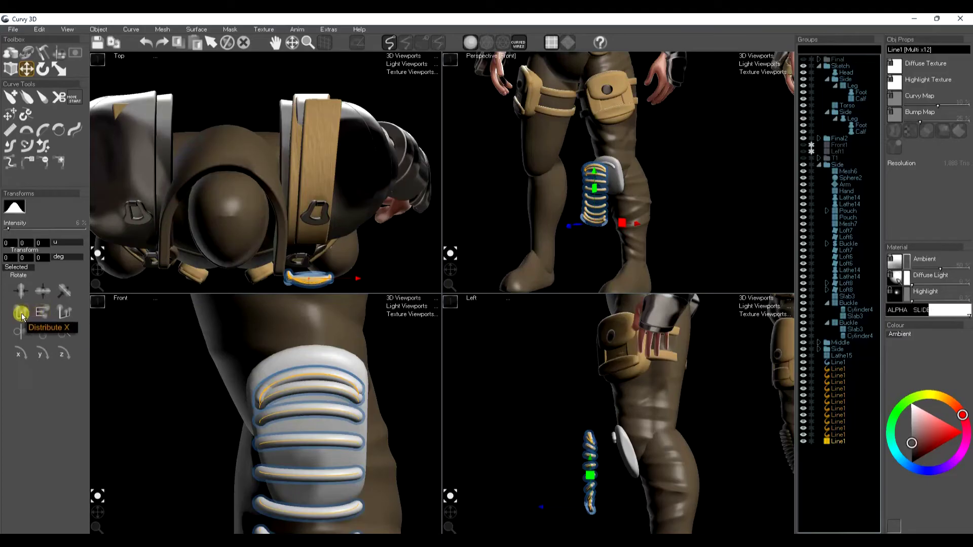
left_click(42, 312)
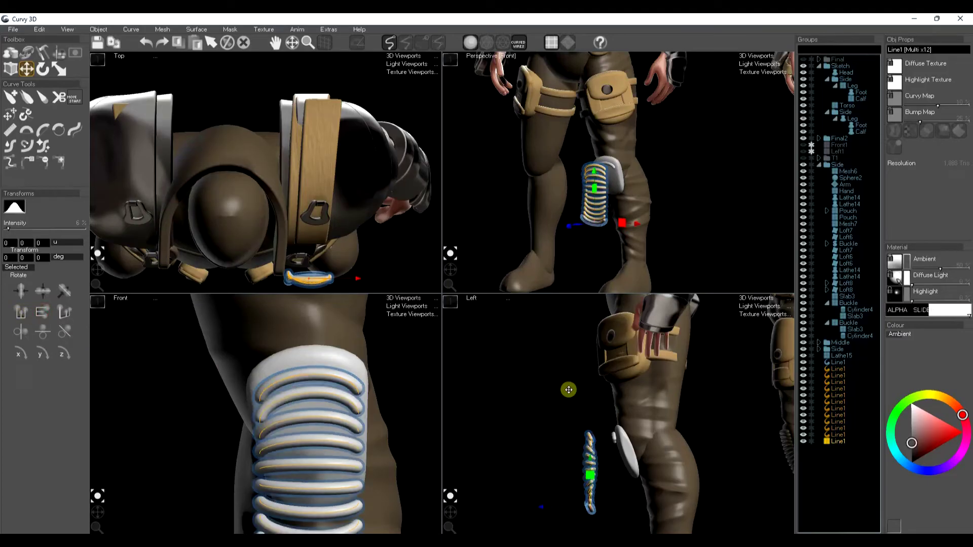
Scale, rotate and move the row of tubes so it lies within the outline on the front of the knee pad.
key("r")
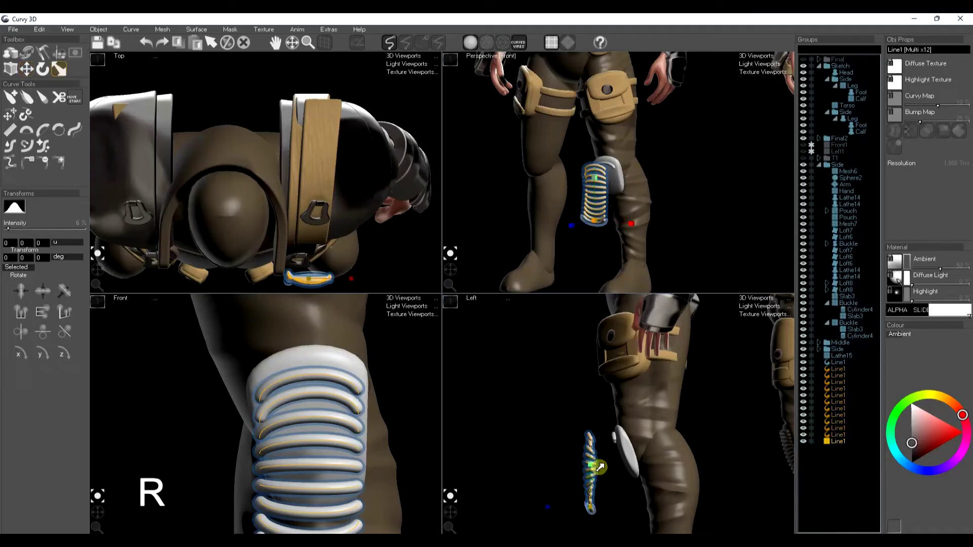
left_click_drag(588, 462, 631, 482)
key("w")
key("e")
key("w")
key("r")
left_click_drag(362, 477, 346, 488)
Join the twelve tubes into a single ridge mesh.
key("k")
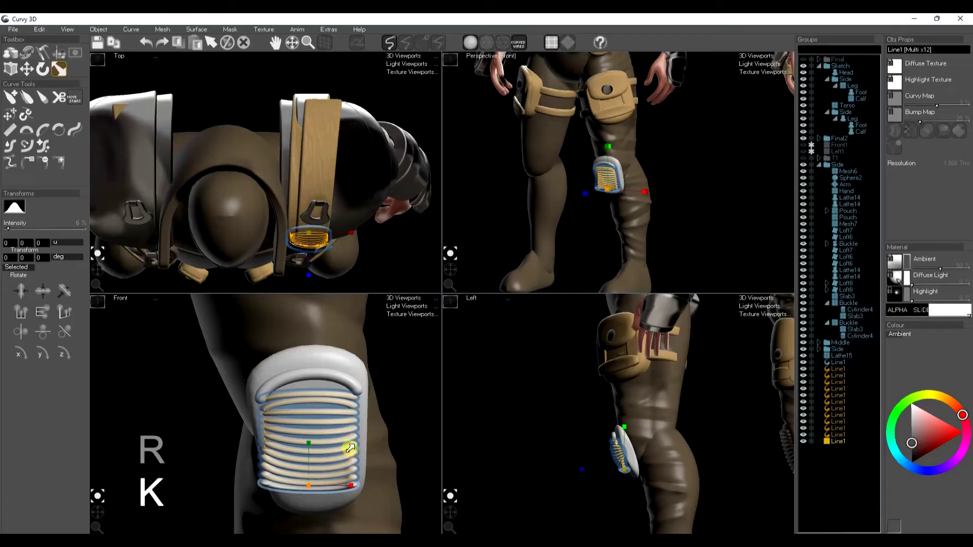
key("e")
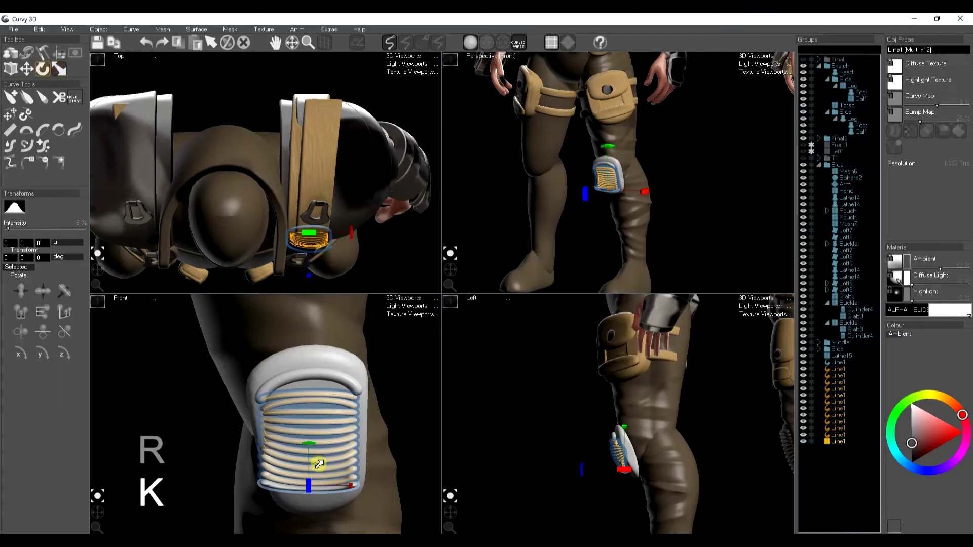
key("ctrl+j")
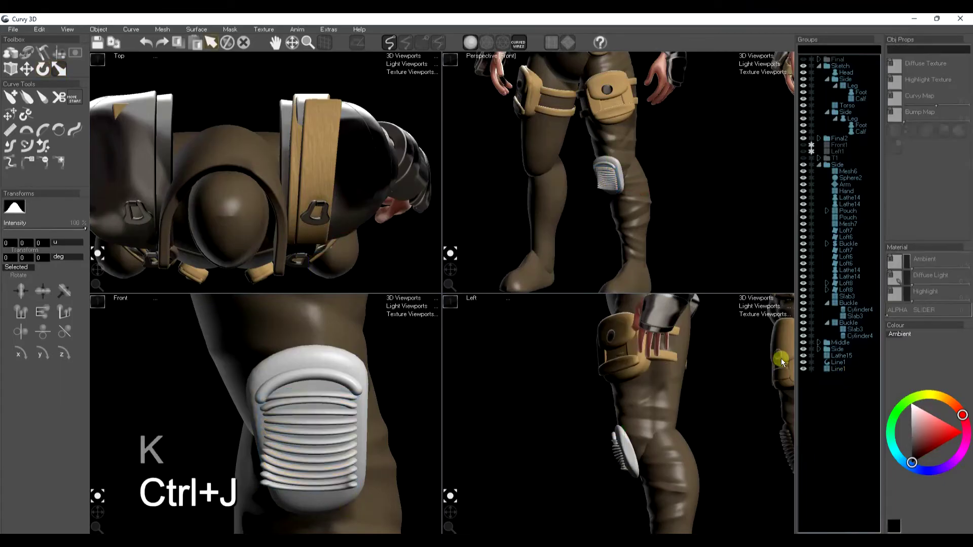
Shift the joined ridge mesh slightly upward on the knee pad and delete the original arched tube.
left_click(838, 370)
key("w")
left_click_drag(315, 462, 320, 452)
key("space")
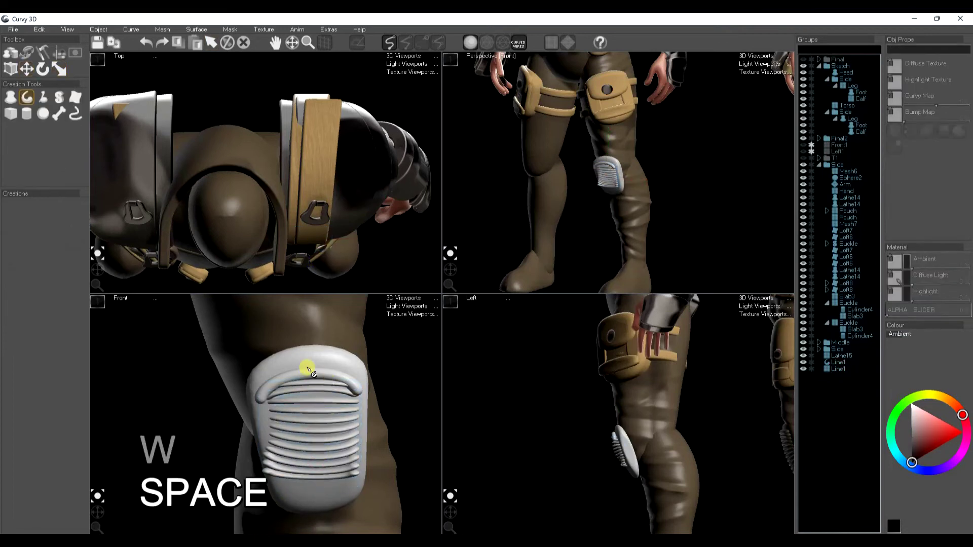
key("Delete")
Reshape the ridge mesh with the soft Move tool so its rows bend and taper with the knee pad's outline.
left_click(319, 431)
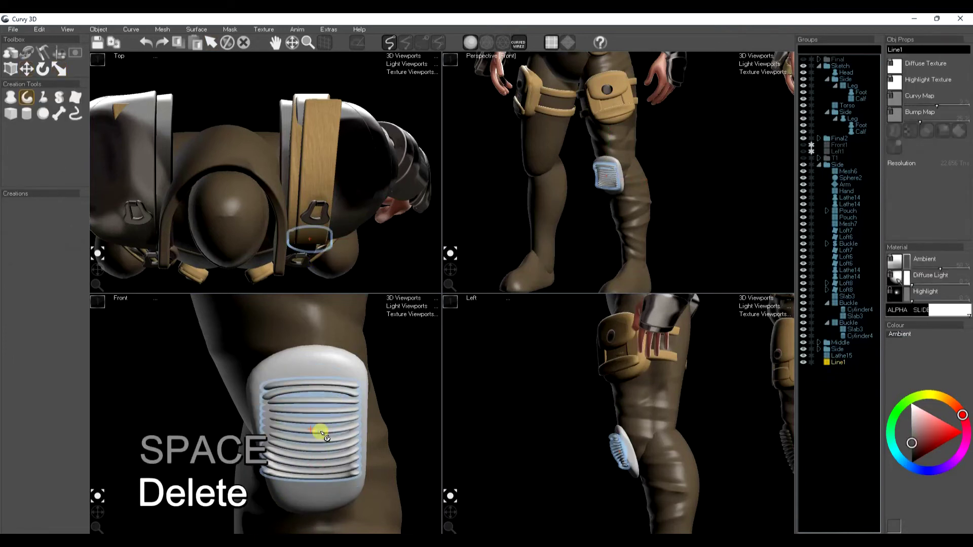
left_click(43, 67)
left_click(10, 181)
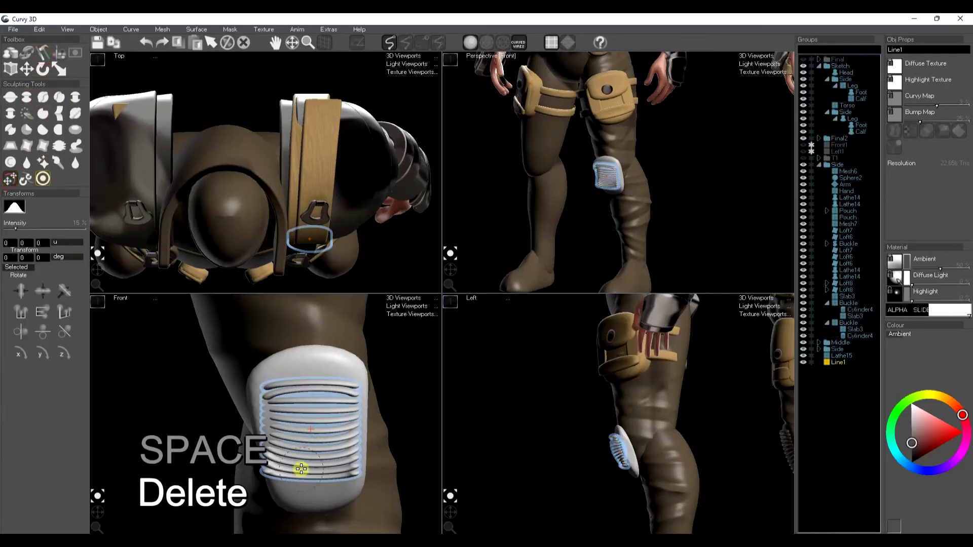
left_click_drag(261, 467, 310, 372)
key("space")
key("space")
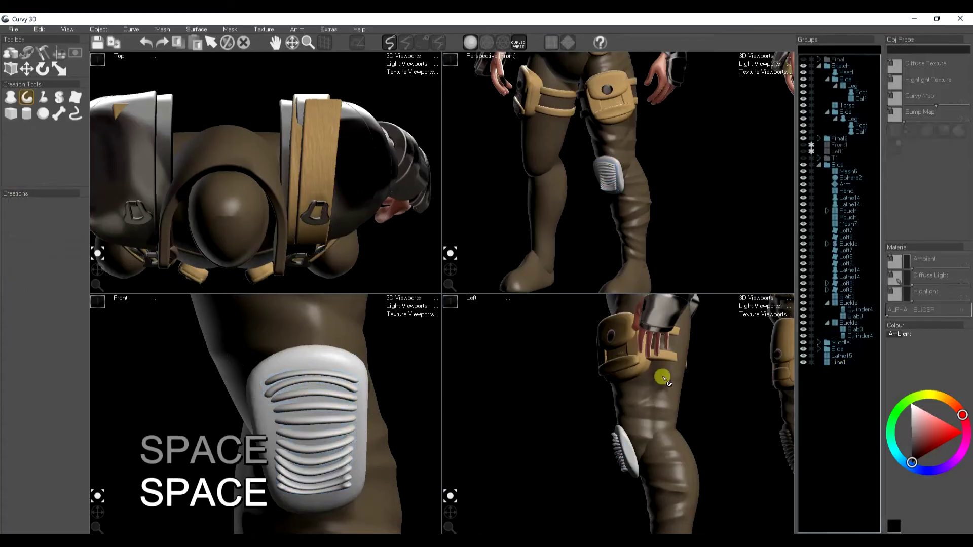
Seat the ridge mesh against the front of the knee pad and parent it under Lathe15.
left_click(319, 462)
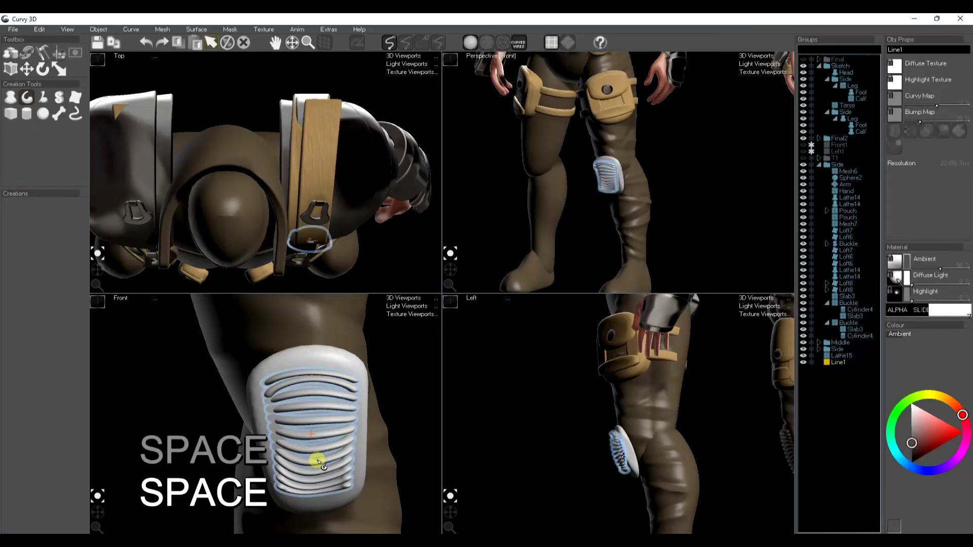
right_click_drag(629, 451, 633, 464)
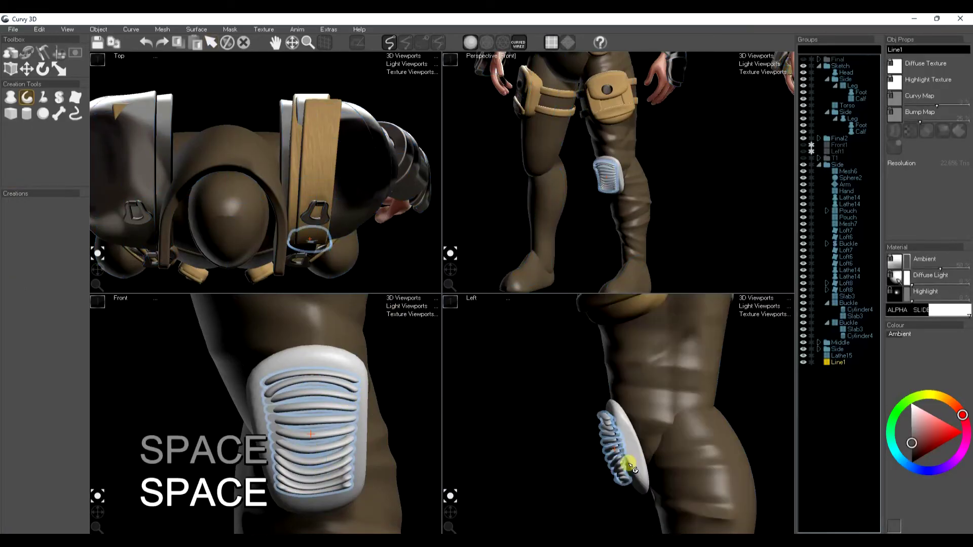
key("e")
key("w")
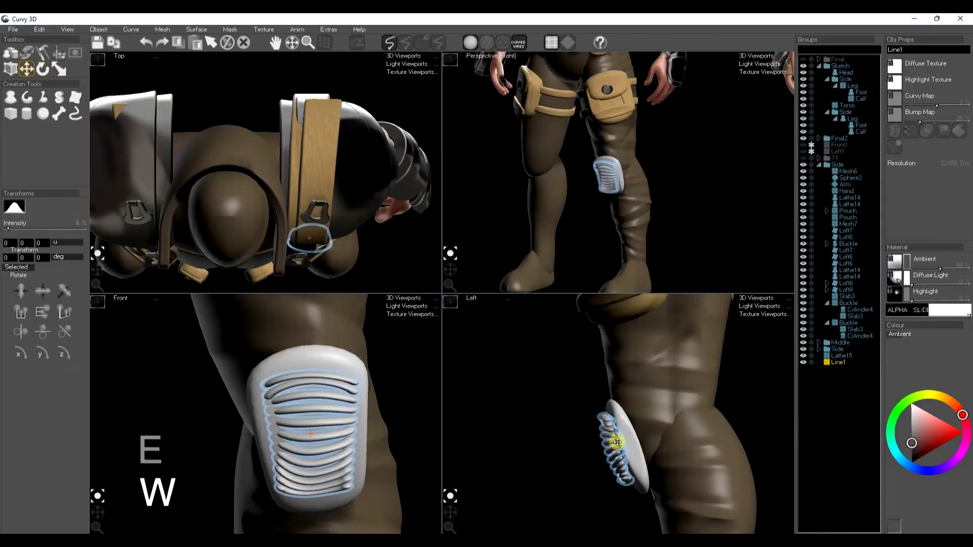
left_click_drag(839, 364, 844, 357)
key("space")
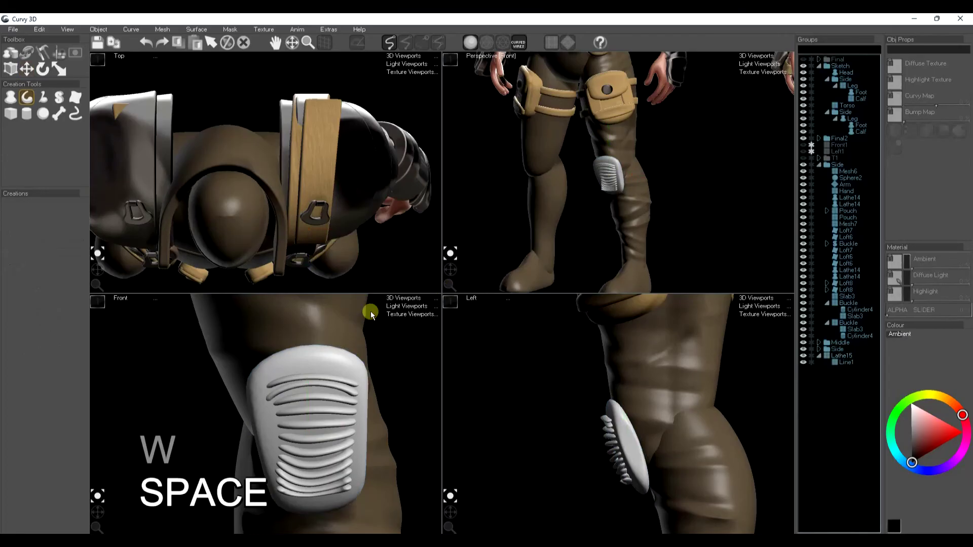
Try to copy the leg's brown material onto the knee pad ridges.
left_click(271, 341)
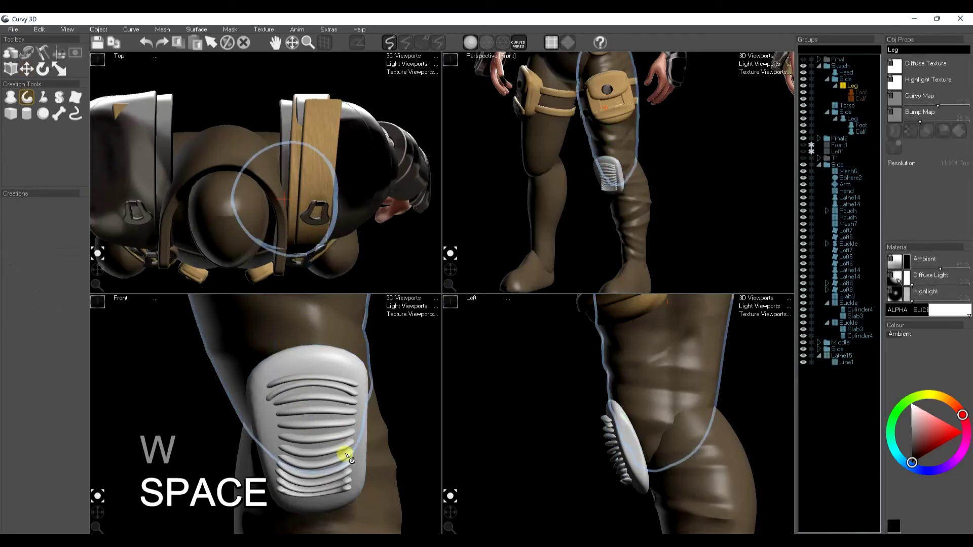
key("ctrl+c")
left_click(319, 427)
key("ctrl+f")
key("ctrl+f")
key("space")
Copy the head's brown material and apply it to both the ridges and the knee pad.
scroll(596, 410, "down", 3)
scroll(603, 408, "down", 3)
scroll(613, 406, "up", 2)
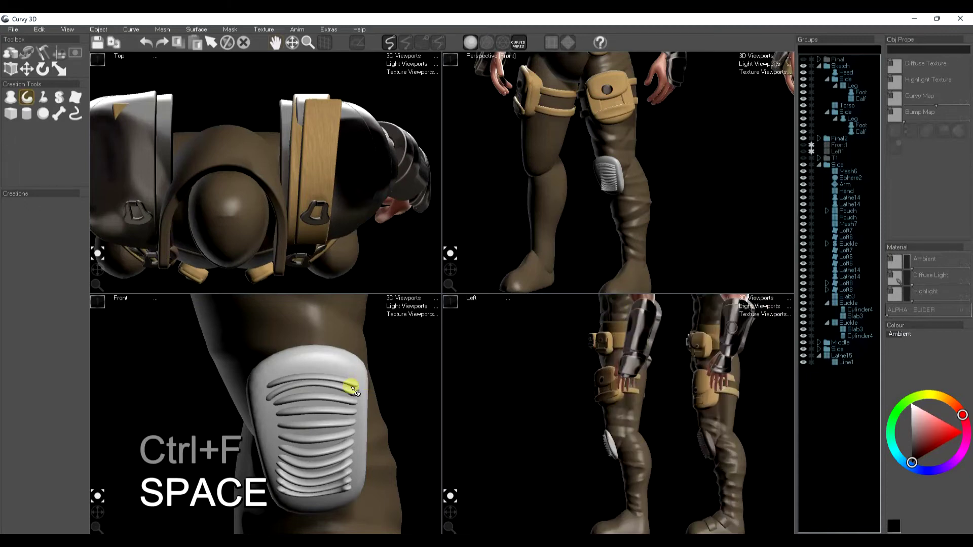
scroll(353, 390, "down", 5)
left_click(246, 220)
key("ctrl+c")
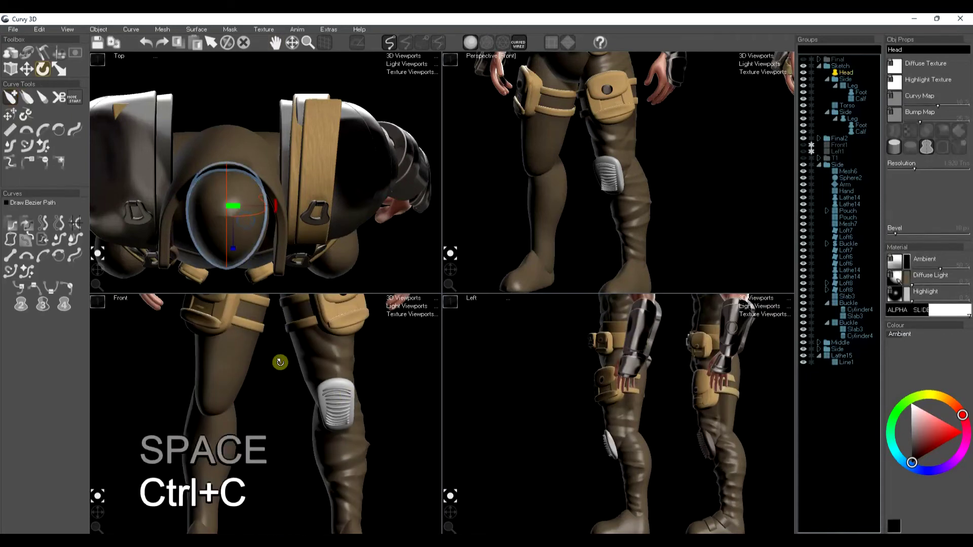
key("space")
left_click(336, 406)
key("ctrl+f")
key("space")
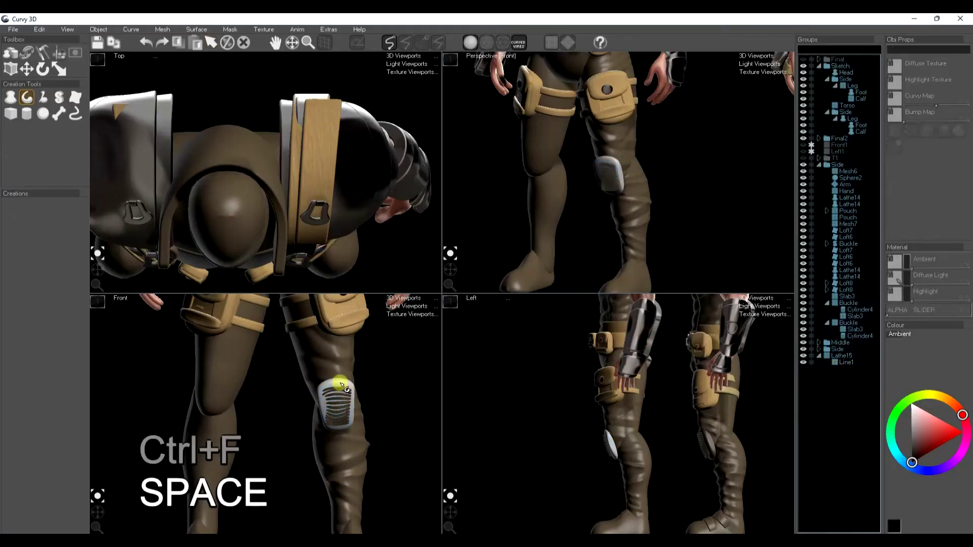
left_click(344, 388)
key("ctrl+f")
key("space")
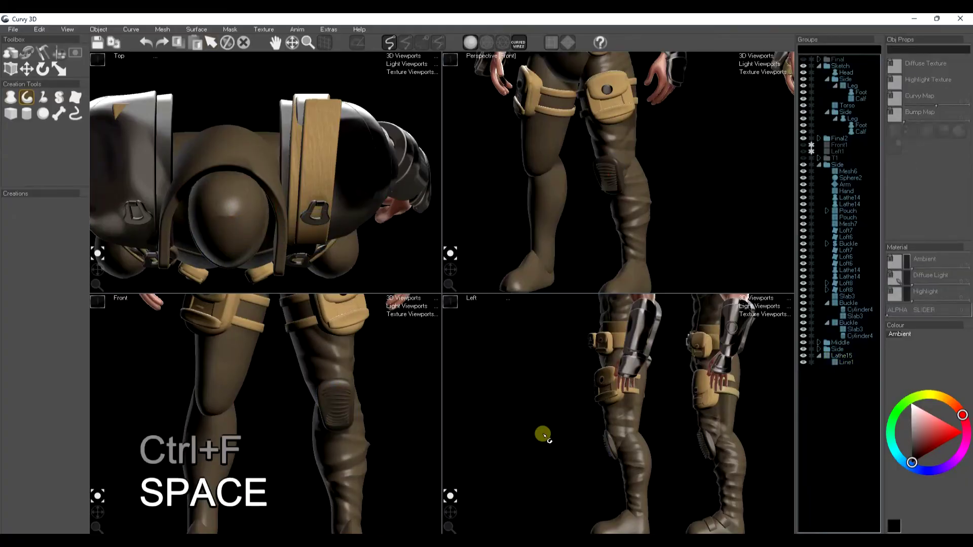
Make a mirrored copy of the knee pad with its ridges on the opposite knee.
left_click(845, 357)
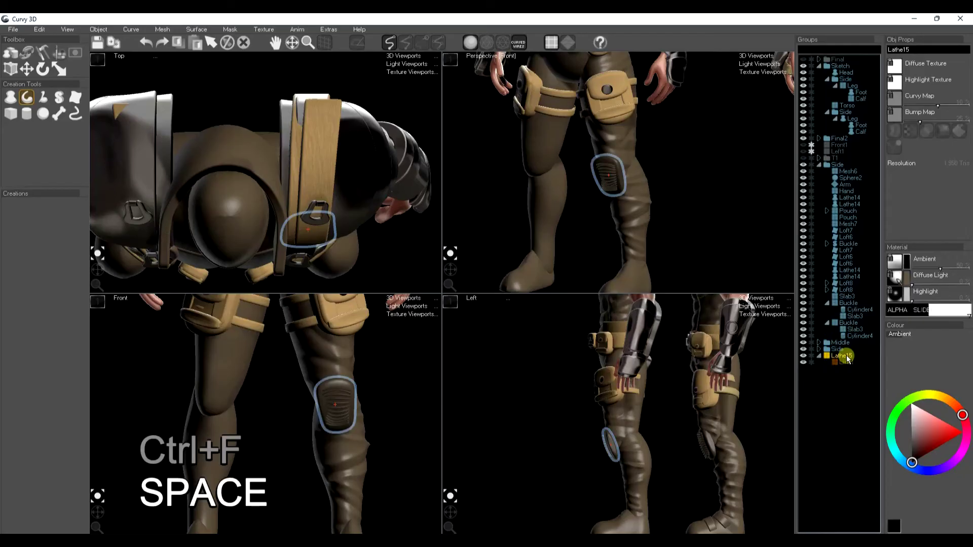
key("ctrl+c")
key("ctrl+l")
key("space")
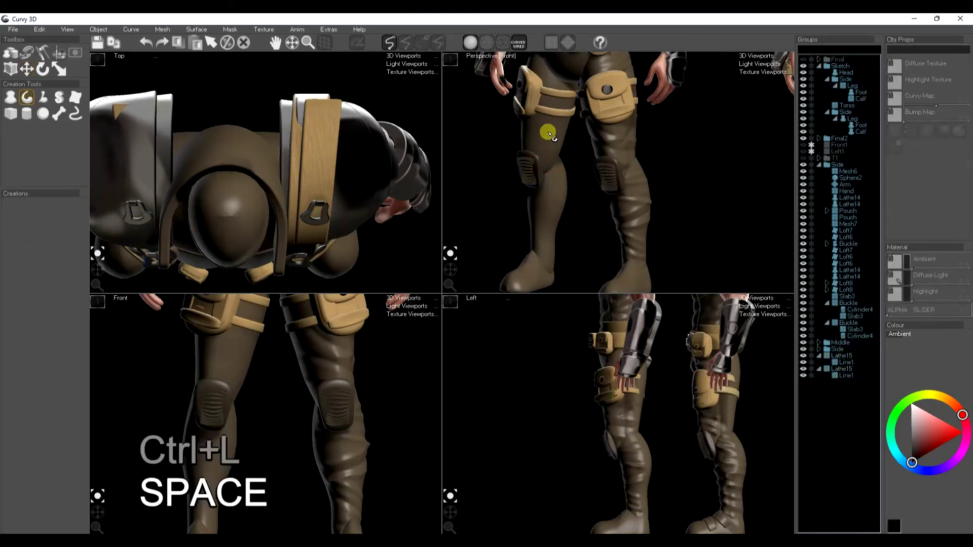
Replace the unsculpted leg group with a mirrored copy of the sculpted leg's Side group.
left_click(845, 79)
left_click(846, 112)
key("Delete")
left_click(846, 80)
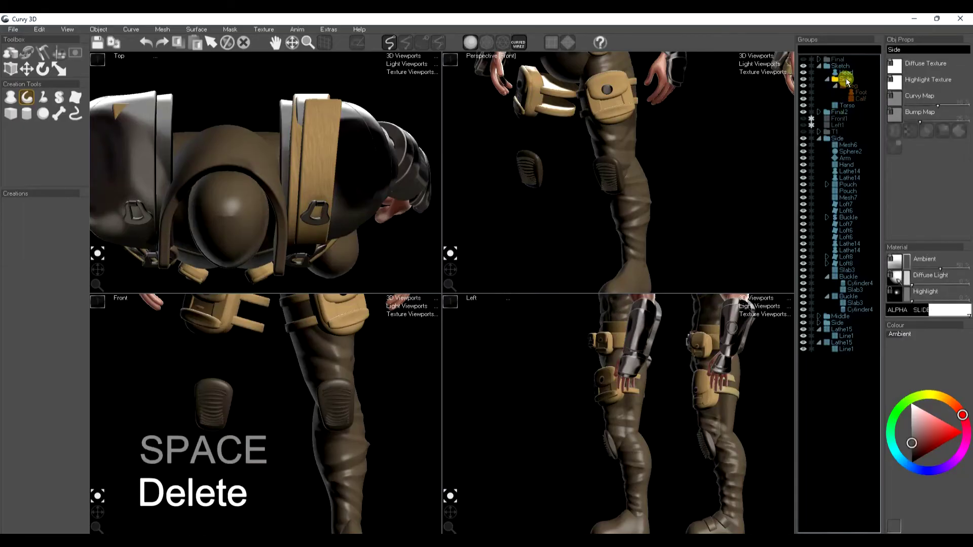
key("ctrl+c")
key("ctrl+l")
key("space")
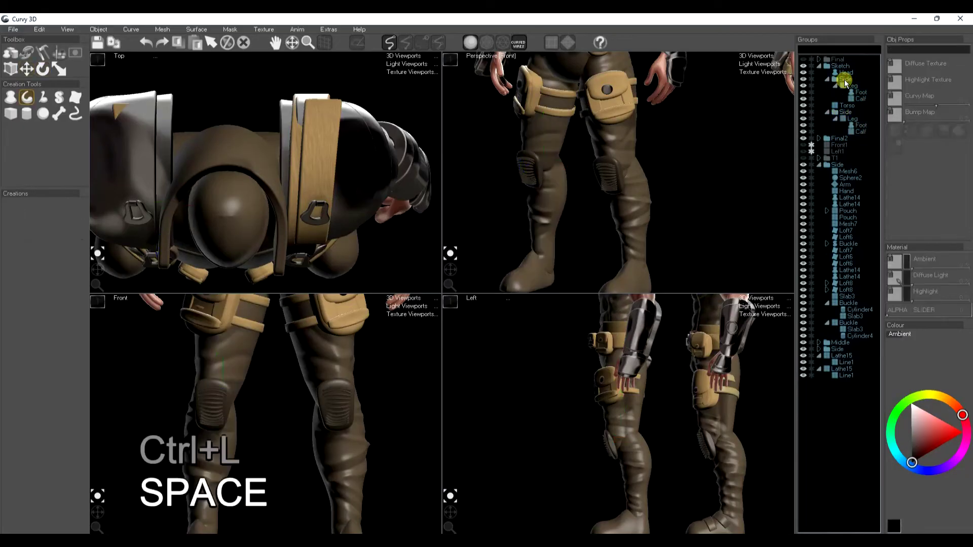
Sculpt additional cloth folds across the middle of the mirrored calf to vary it from the other leg.
left_click(542, 219)
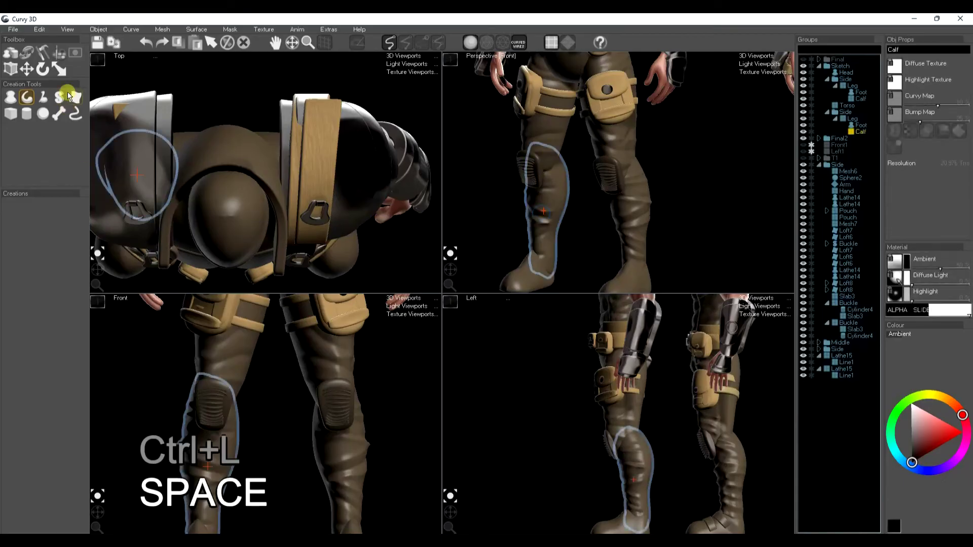
left_click(46, 56)
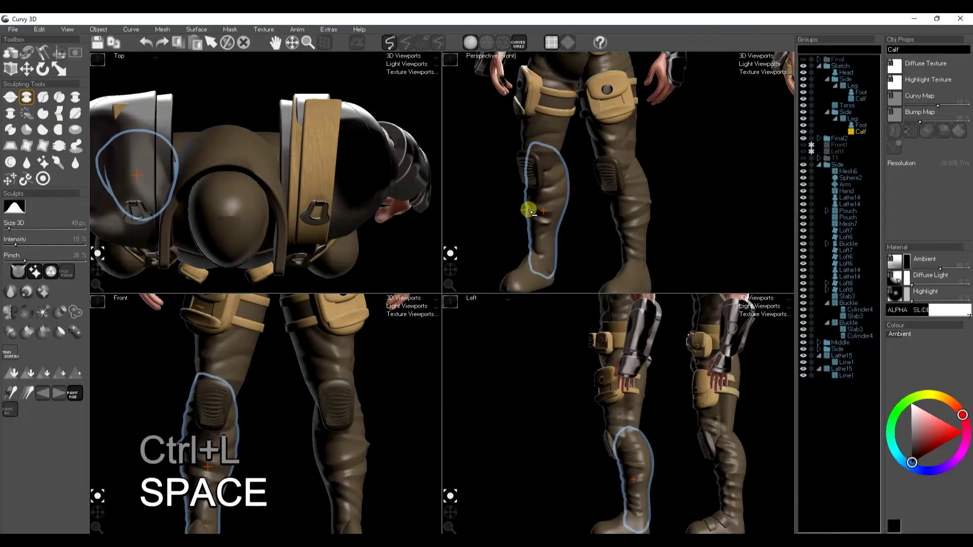
mouse_move(567, 209)
left_mouse_down()
mouse_move(543, 230)
mouse_move(564, 199)
mouse_move(531, 204)
left_mouse_up()
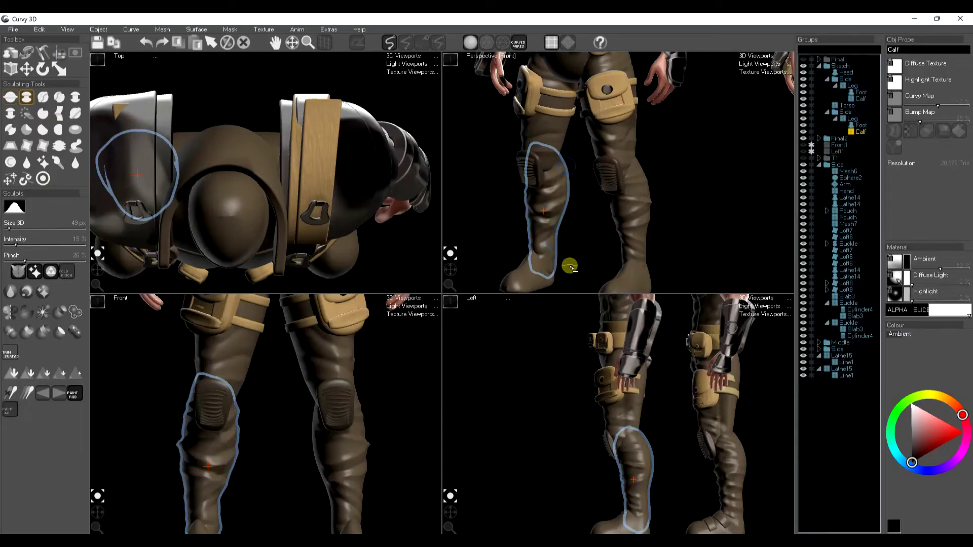
left_click(592, 278)
left_click_drag(592, 278, 528, 244)
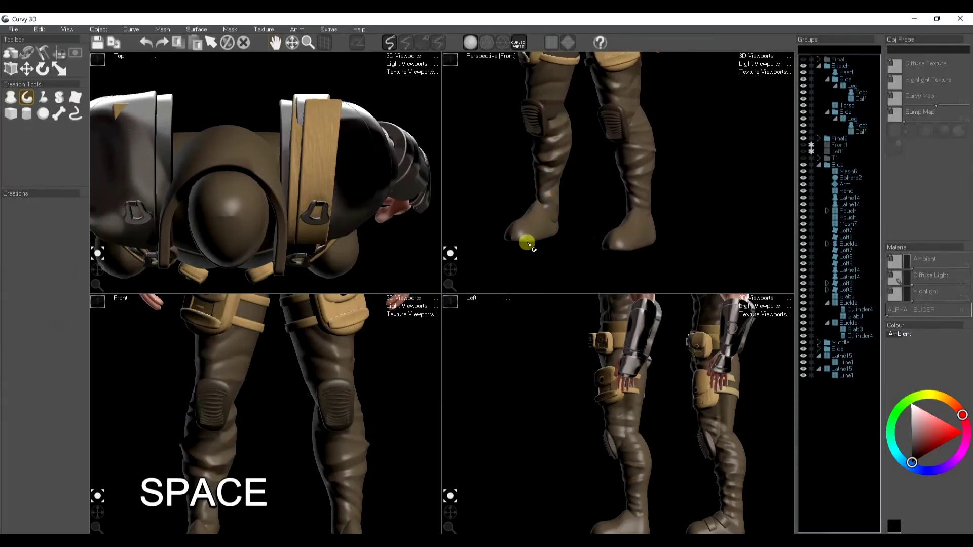
Draw a short lathe profile on the instep of the bare foot, just in front of the ankle.
left_click(11, 99)
left_click_drag(631, 504, 587, 449)
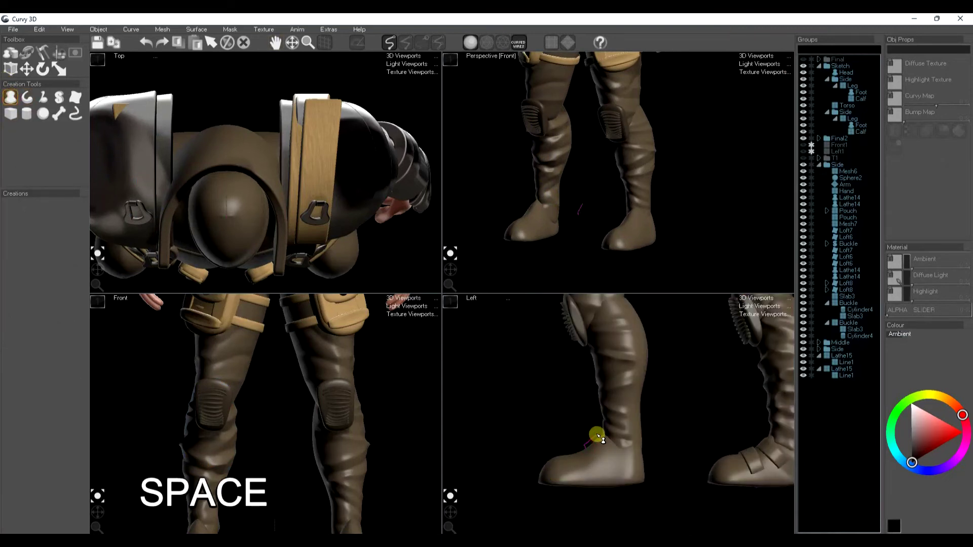
left_click_drag(605, 443, 601, 447)
left_click_drag(301, 504, 399, 494)
key("w")
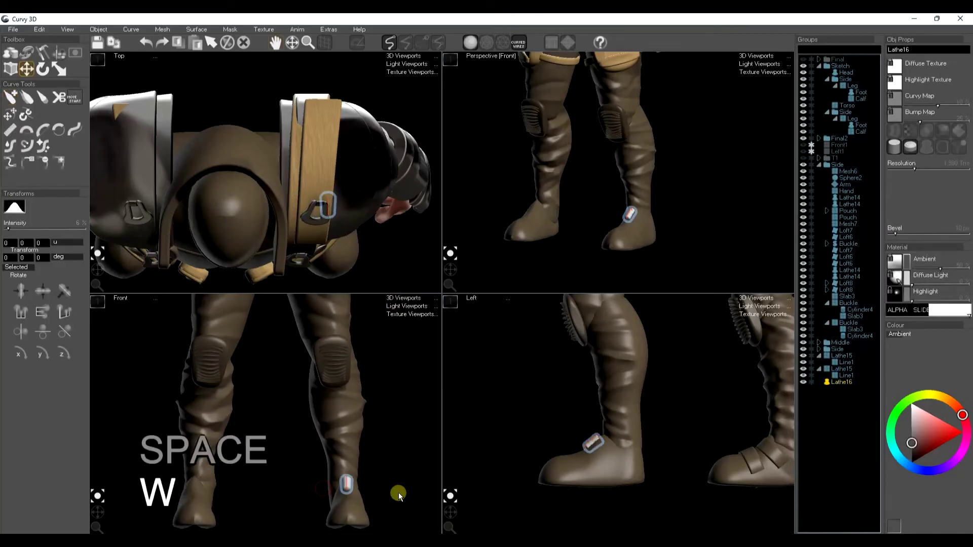
Reshape and reposition the lathe as a tilted ring that wraps around the foot's instep.
left_click(10, 130)
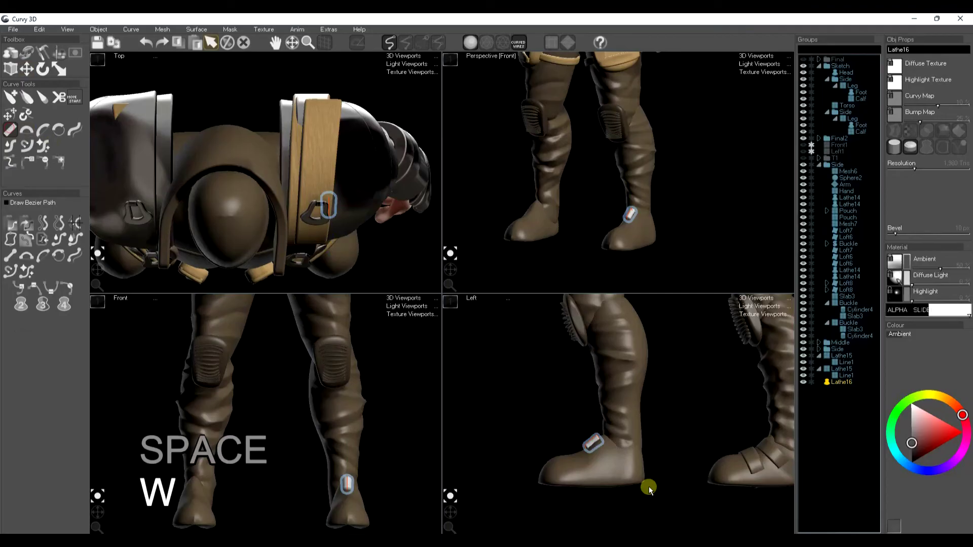
mouse_move(582, 445)
left_mouse_down()
mouse_move(591, 456)
mouse_move(549, 465)
left_mouse_up()
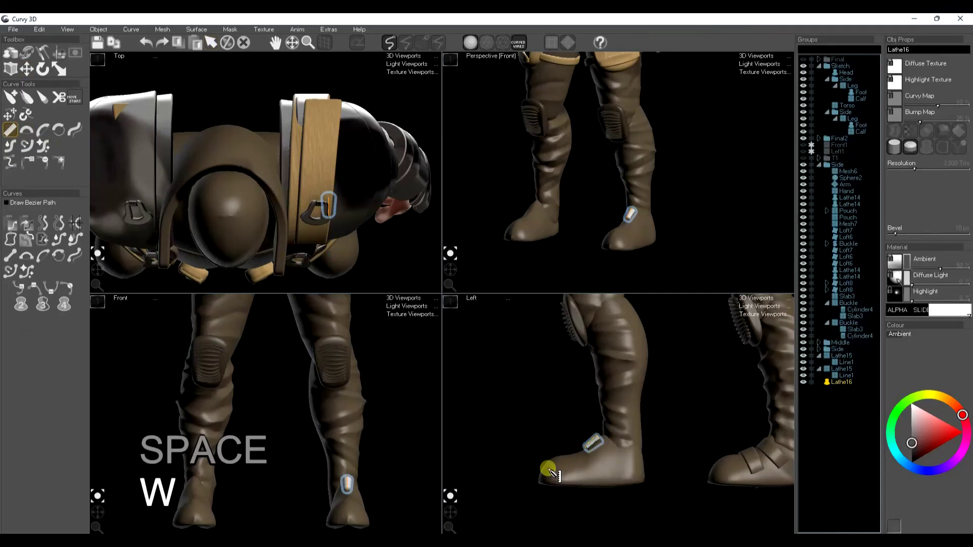
key("w")
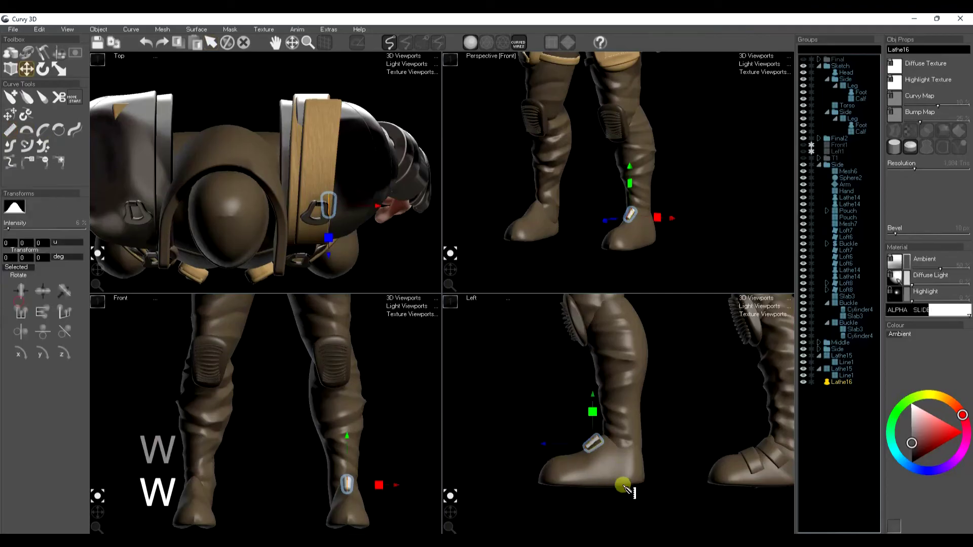
left_click_drag(617, 467, 630, 480)
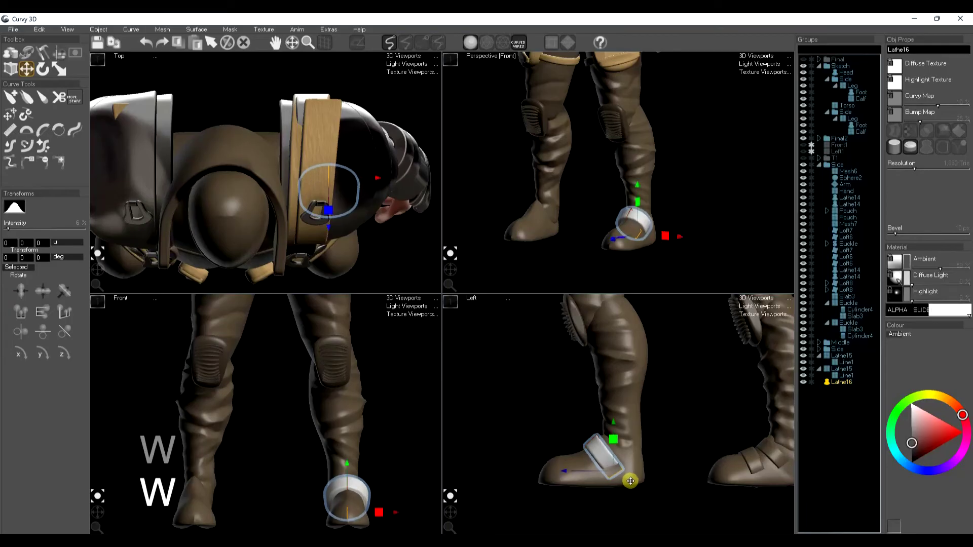
Copy the foot's brown material and apply it to the new instep strap.
key("space")
key("space")
key("ctrl+c")
key("space")
key("ctrl+f")
Duplicate the instep strap, then rotate and move the copy so it crosses the foot at a different angle.
key("ctrl+d")
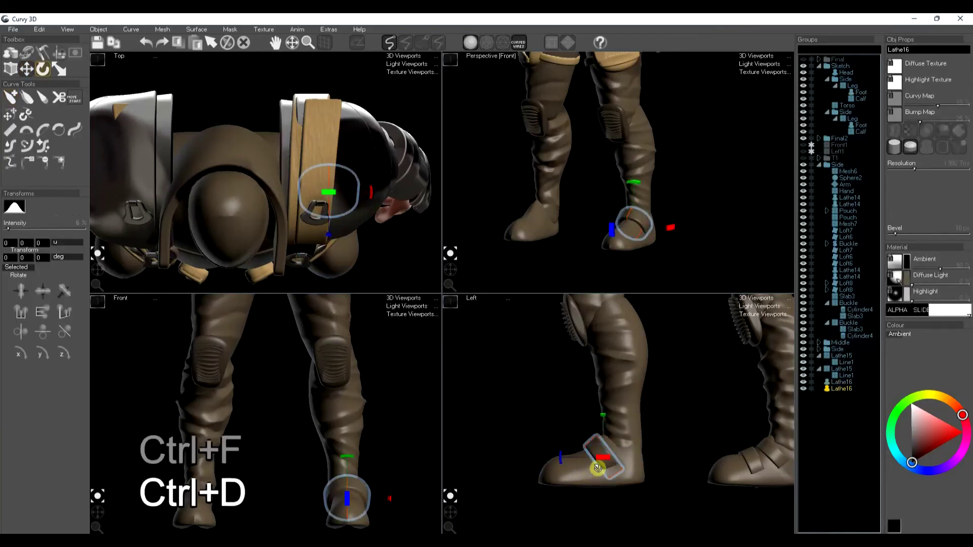
mouse_move(578, 475)
left_mouse_down()
mouse_move(569, 468)
mouse_move(591, 502)
mouse_move(591, 485)
left_mouse_up()
key("e")
key("w")
key("space")
key("space")
Parent one boot strap to the other and make a mirrored copy of the pair on the opposite foot.
left_click(600, 446)
mouse_move(834, 388)
left_mouse_down()
mouse_move(844, 384)
mouse_move(834, 383)
left_mouse_up()
key("ctrl+c")
key("ctrl+l")
key("space")
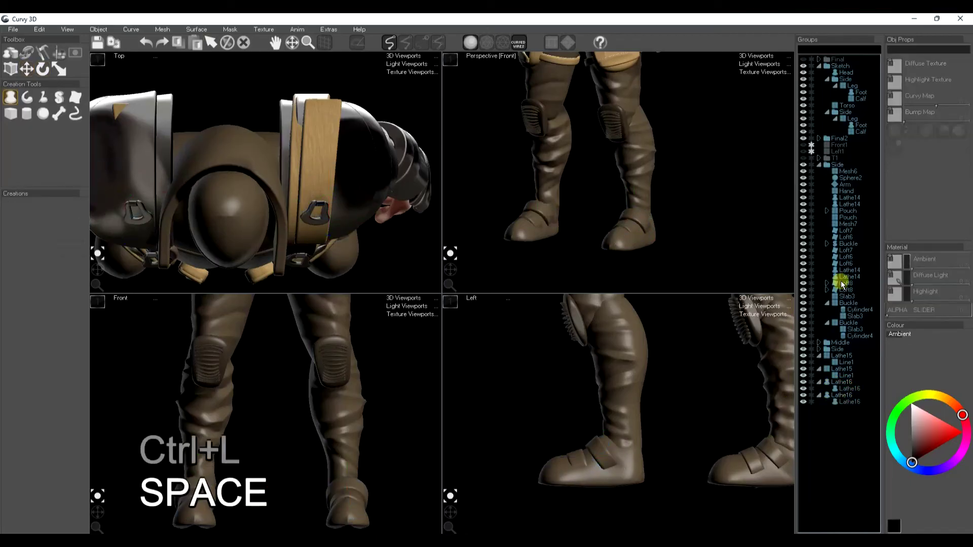
scroll(542, 147, "down", 5)
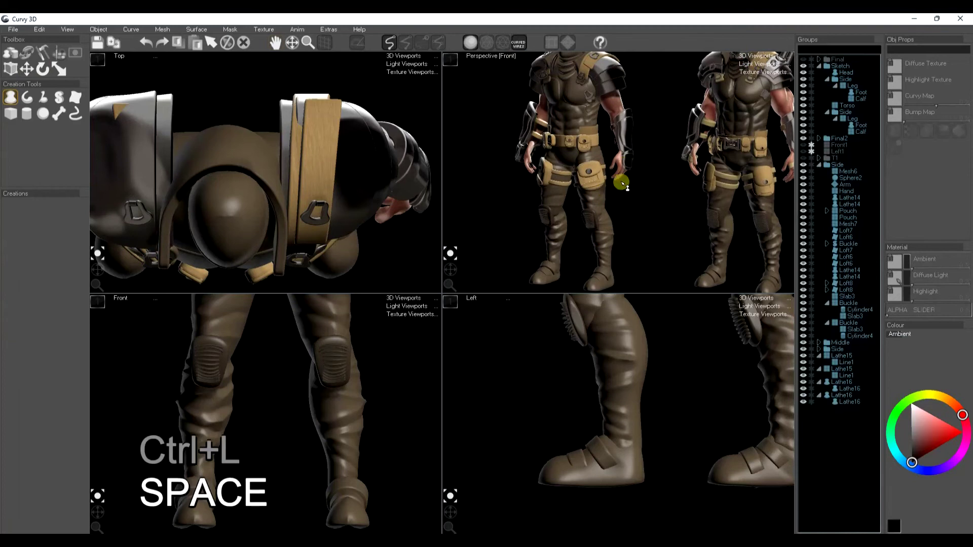
scroll(622, 186, "down", 3)
scroll(622, 185, "down", 2)
mouse_move(622, 186)
middle_mouse_down()
mouse_move(603, 135)
mouse_move(560, 151)
mouse_move(576, 174)
mouse_move(586, 166)
mouse_move(609, 189)
middle_mouse_up()
scroll(560, 149, "up", 5)
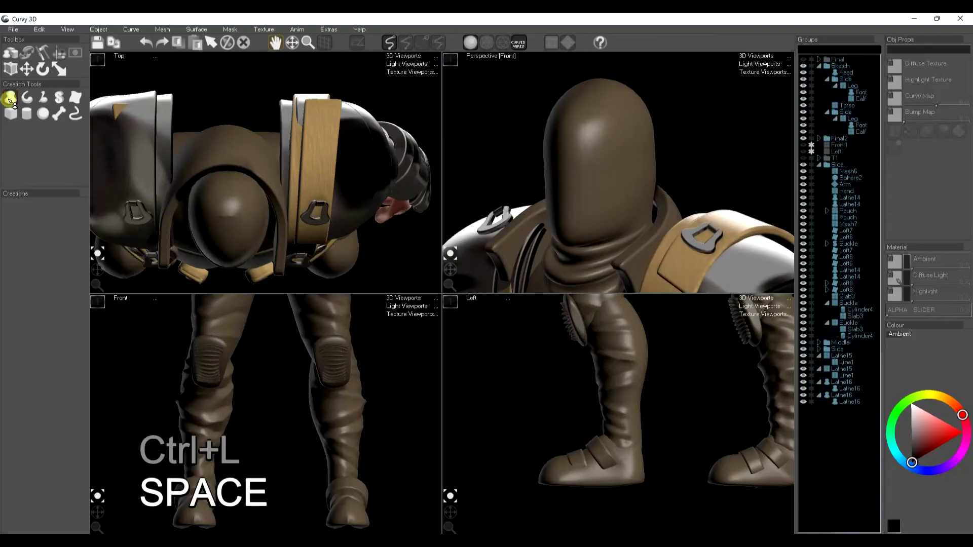
left_click(59, 97)
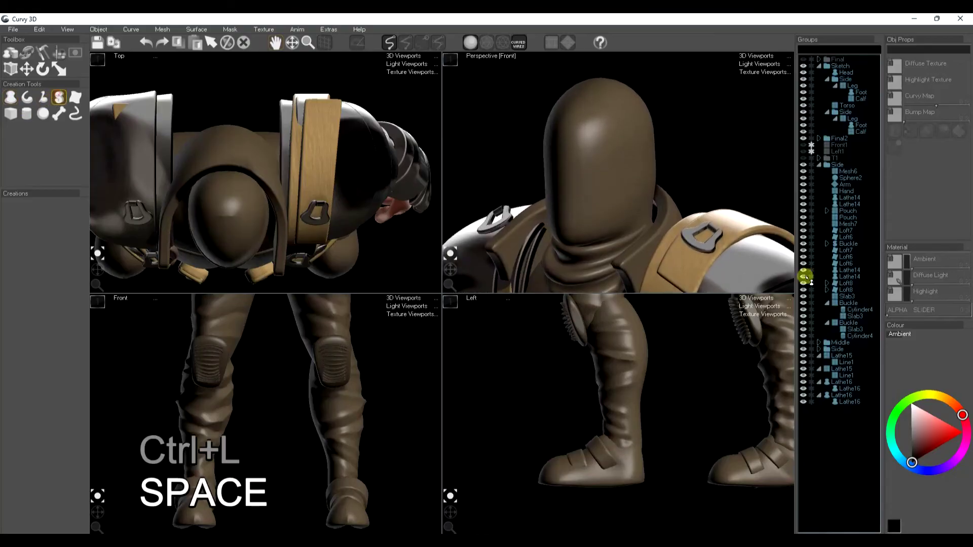
left_click(573, 150)
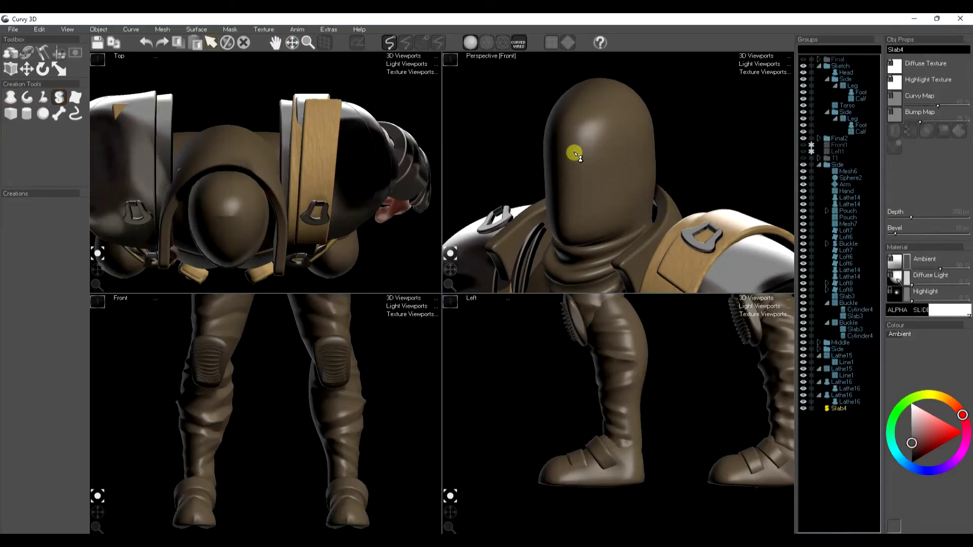
key("Delete")
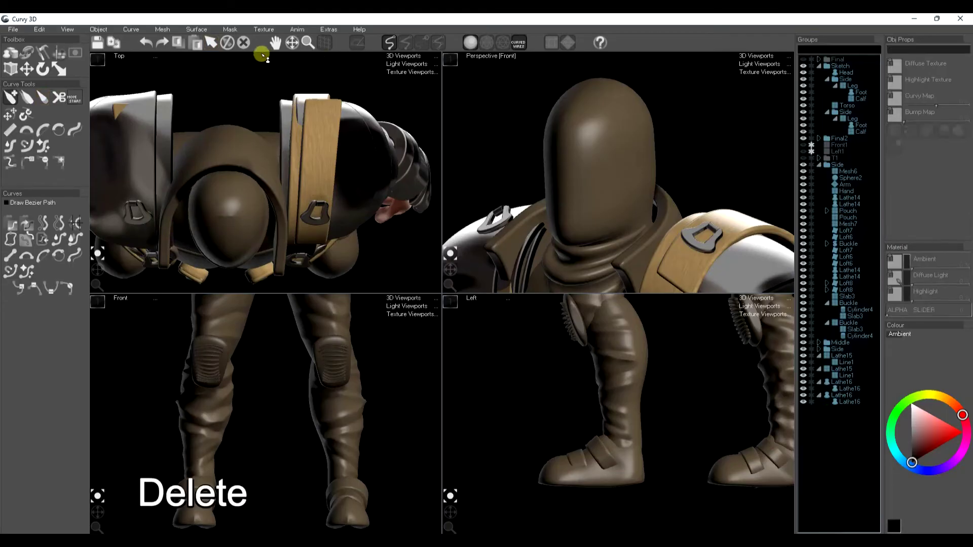
Draw three straight-edged slabs over one half of the face: an angular brow plate, a cheek plate and a small jaw plate.
key("ctrl+shift+s")
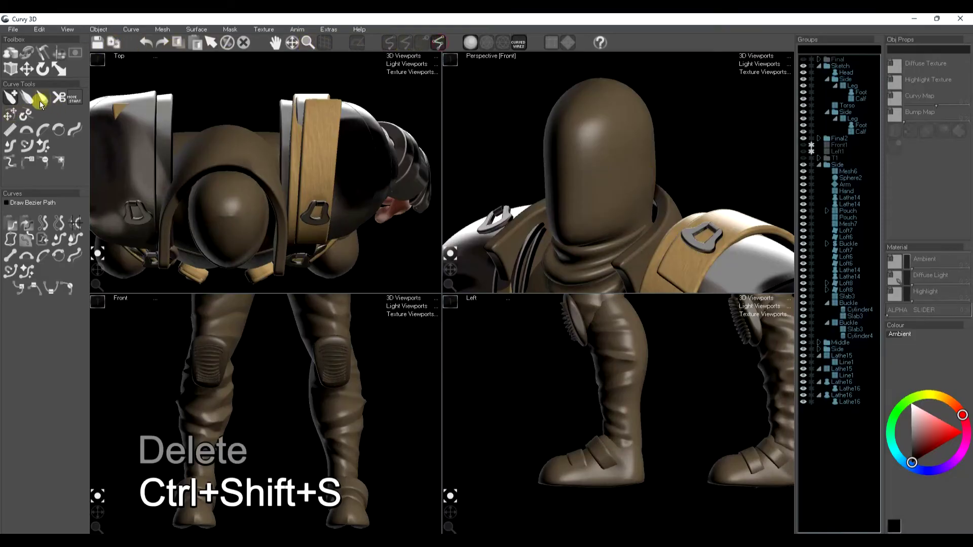
left_click(9, 64)
mouse_move(564, 153)
left_mouse_down()
mouse_move(603, 155)
mouse_move(628, 104)
mouse_move(628, 170)
mouse_move(615, 157)
mouse_move(583, 167)
mouse_move(567, 186)
mouse_move(618, 178)
mouse_move(590, 221)
mouse_move(573, 226)
mouse_move(596, 225)
mouse_move(583, 247)
left_mouse_up()
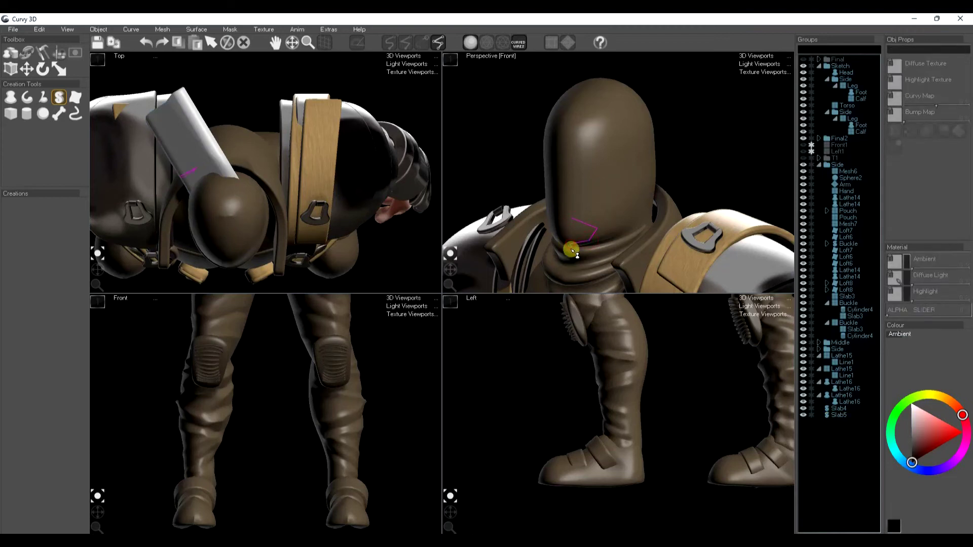
left_click_drag(572, 251, 570, 248)
Select all three face slabs, reduce their depth and move them forward onto the front of the head.
left_click(838, 408, "shift")
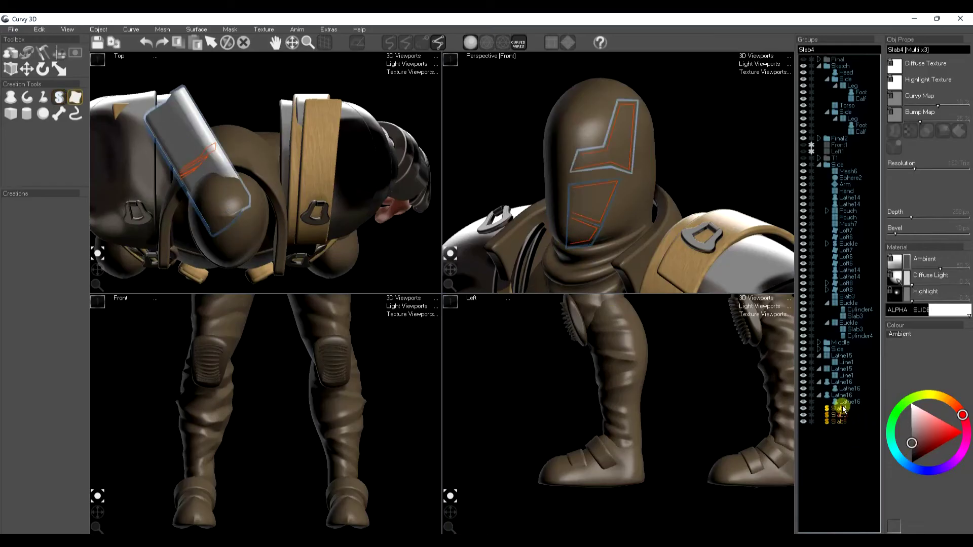
key("w")
left_click_drag(607, 174, 541, 199)
left_click_drag(908, 220, 899, 219)
left_click_drag(623, 191, 619, 213)
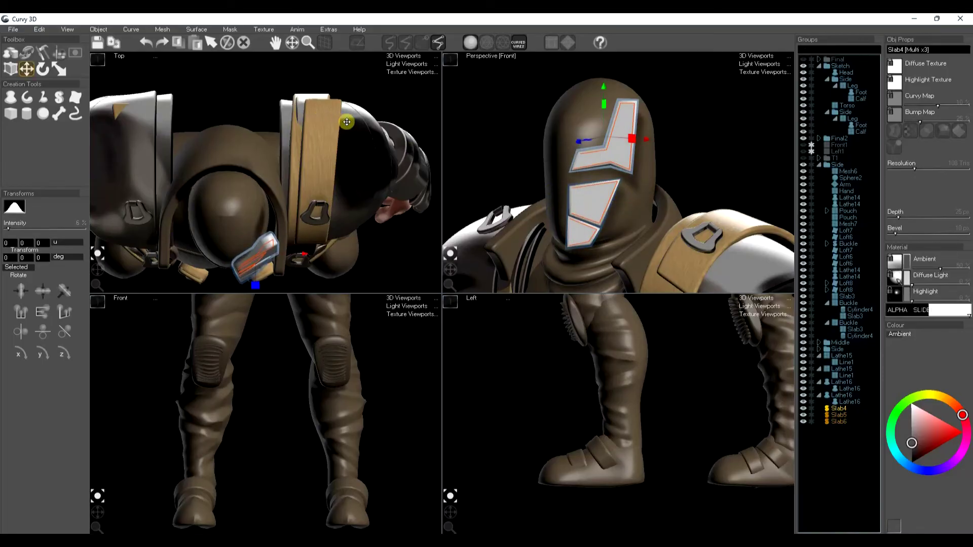
Convert the three face slabs to meshes and join them into one object.
key("k")
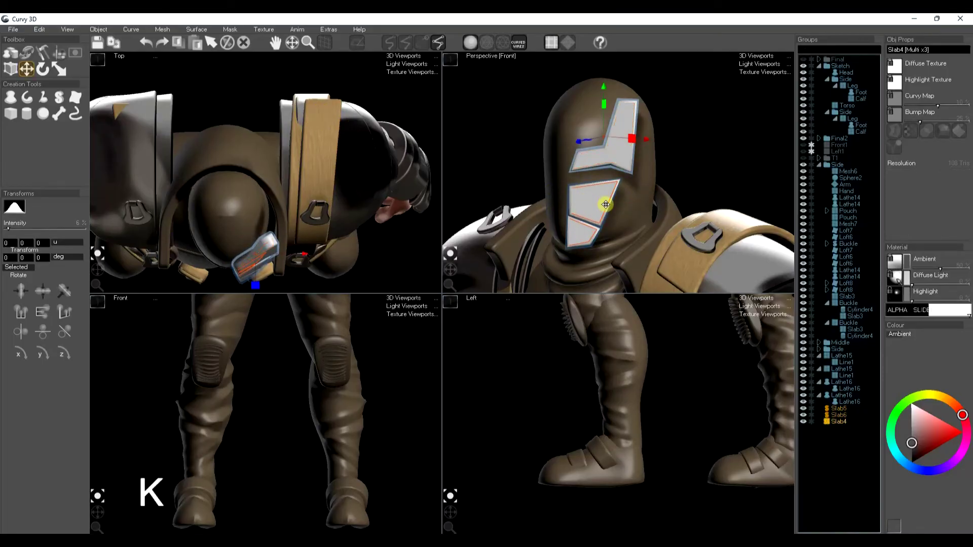
left_click_drag(845, 409, 840, 413)
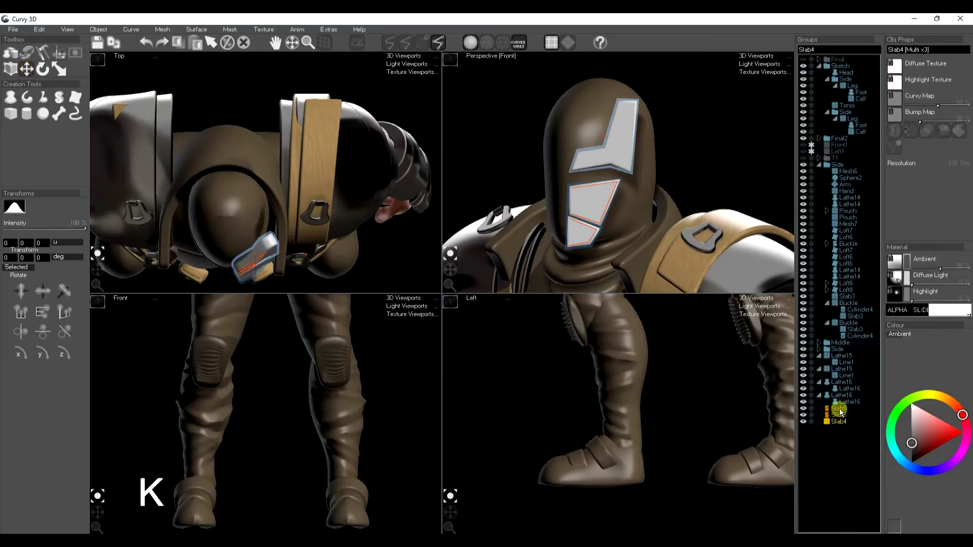
left_click(839, 421)
key("ctrl+j")
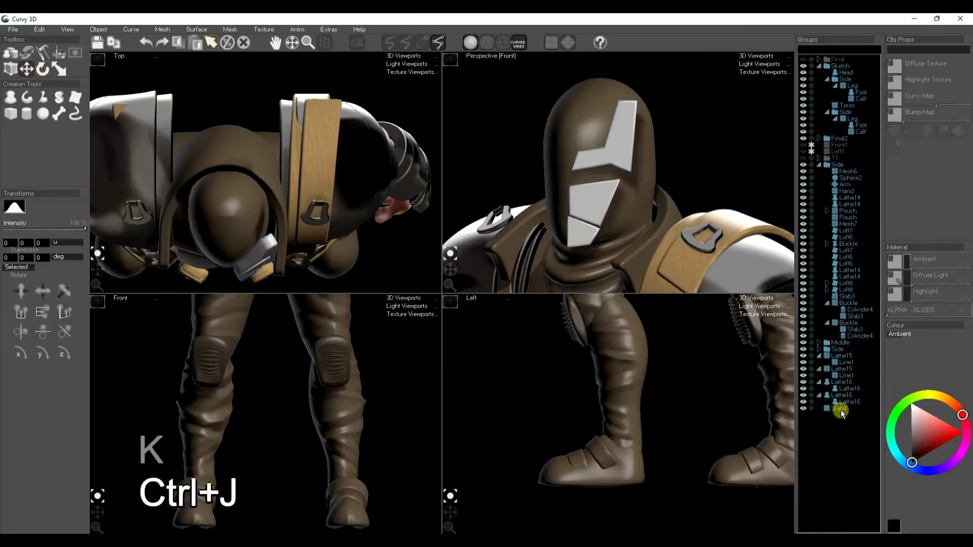
Show the wireframe, subdivide the joined face plates with 3 divisions and smoothing off, and bake the action.
key("a")
key("space")
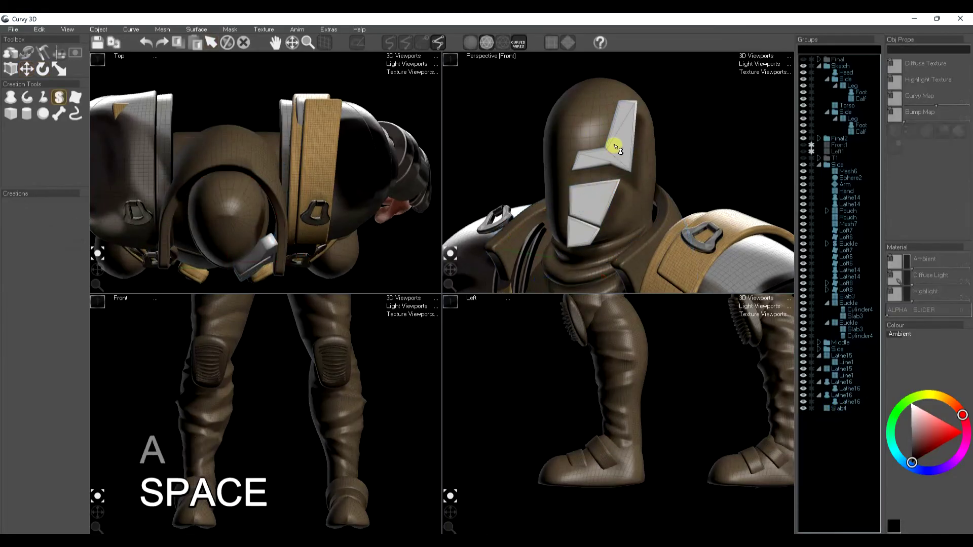
key("a")
key("a")
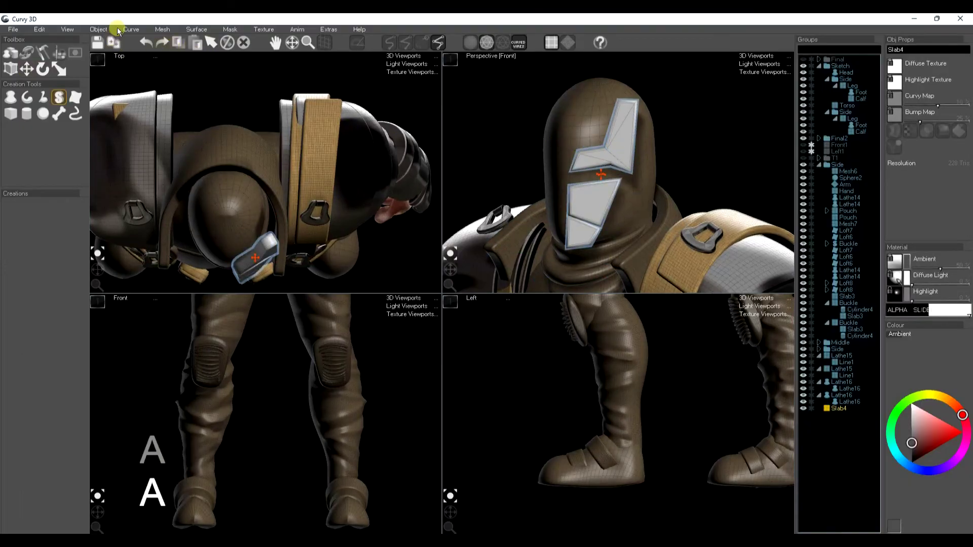
left_click(163, 30)
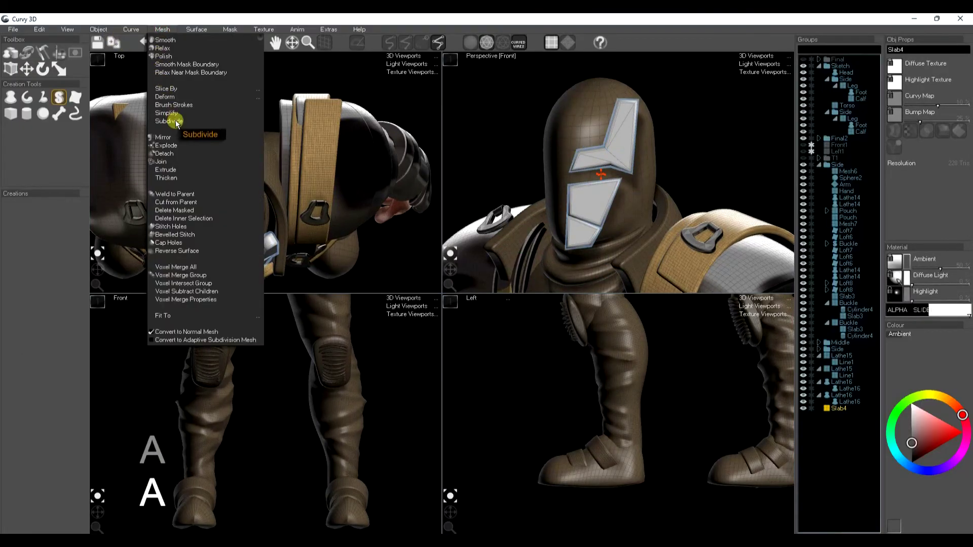
left_click(153, 135)
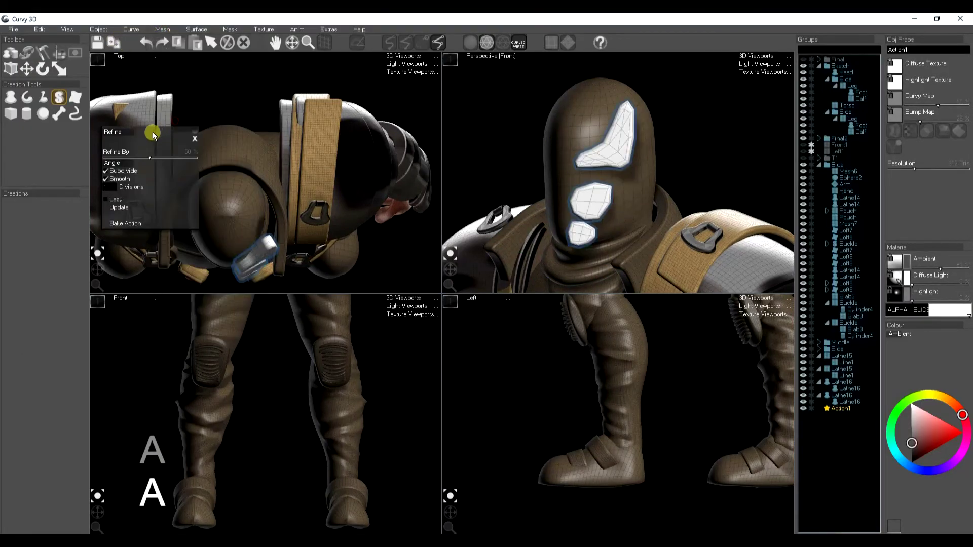
left_click(106, 180)
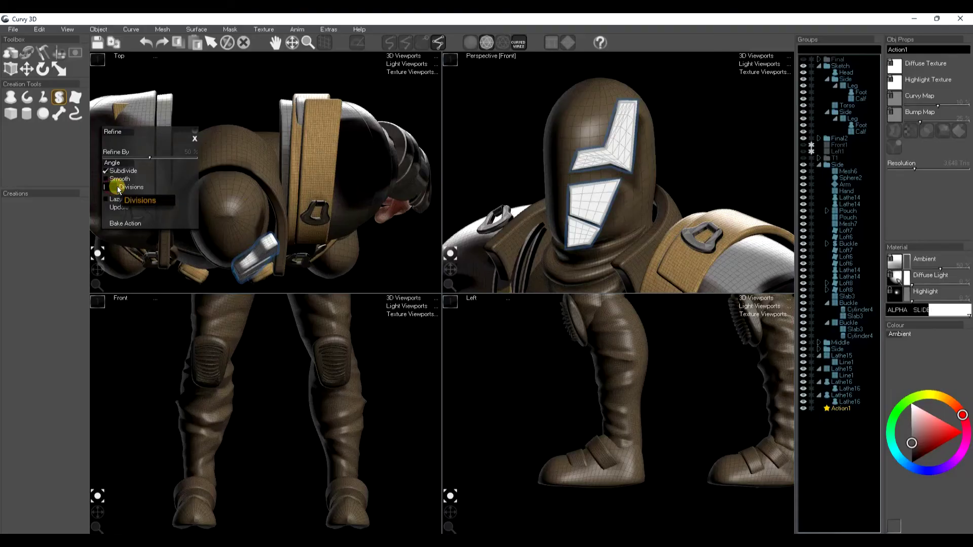
key("Return")
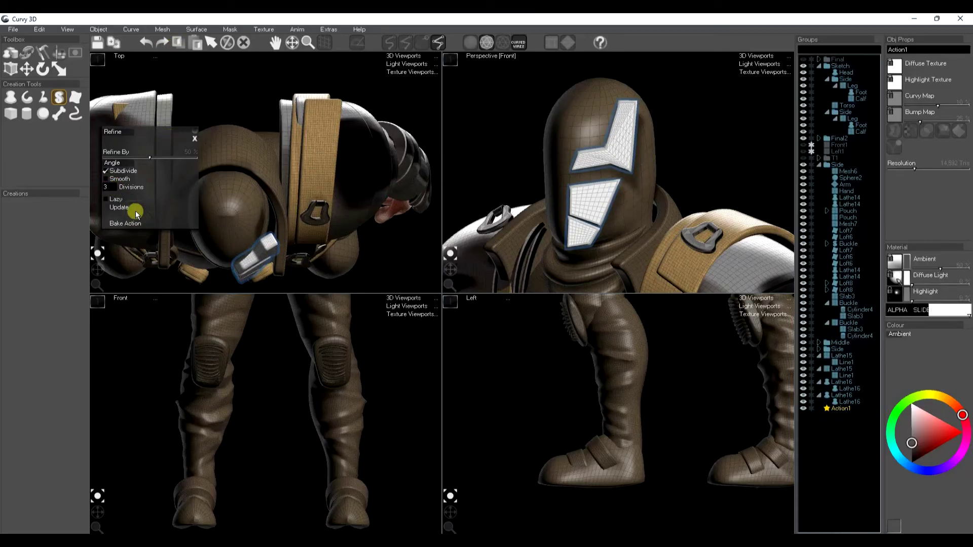
left_click(125, 224)
Fit the subdivided face plates to the curved surface of the head.
left_click(162, 28)
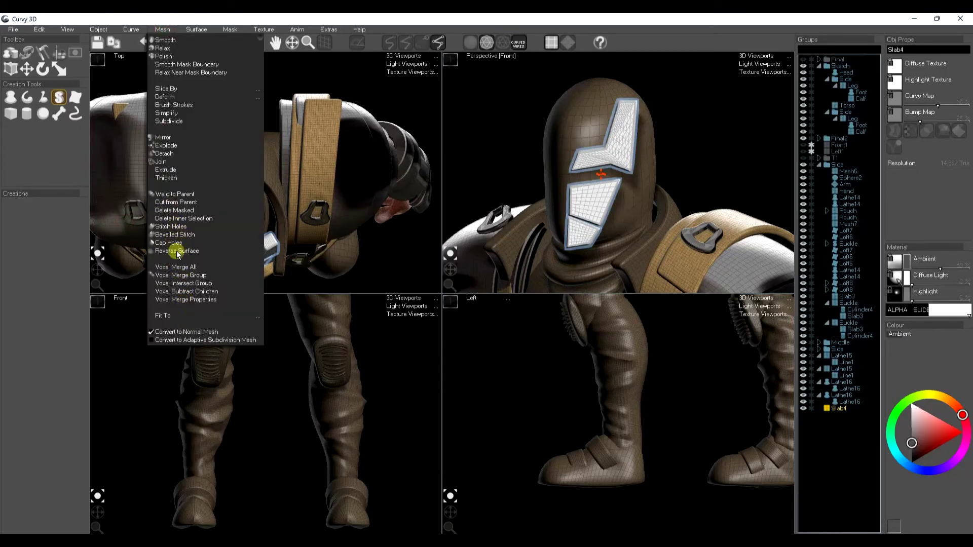
mouse_move(175, 316)
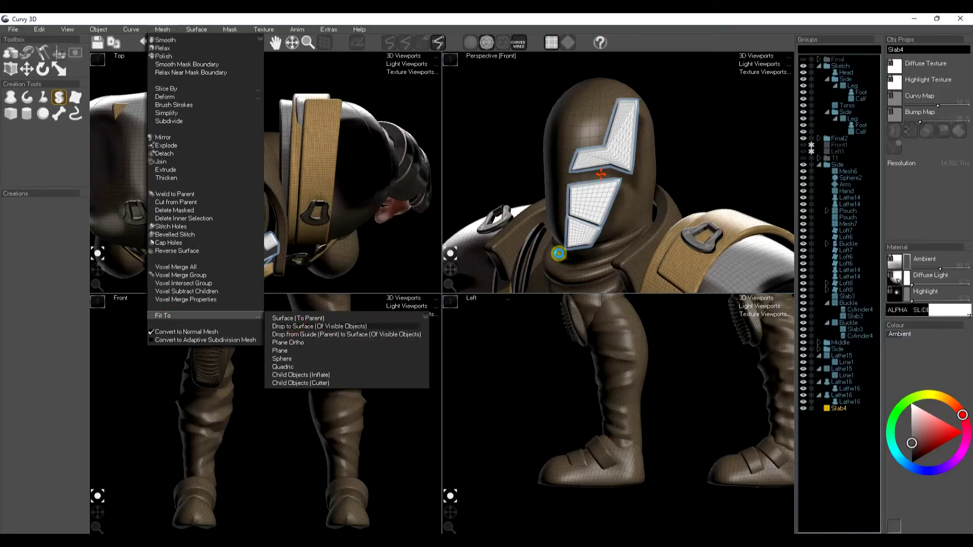
Try mirroring the fitted face plates to the other half of the head, and undo the mirror.
left_click(162, 29)
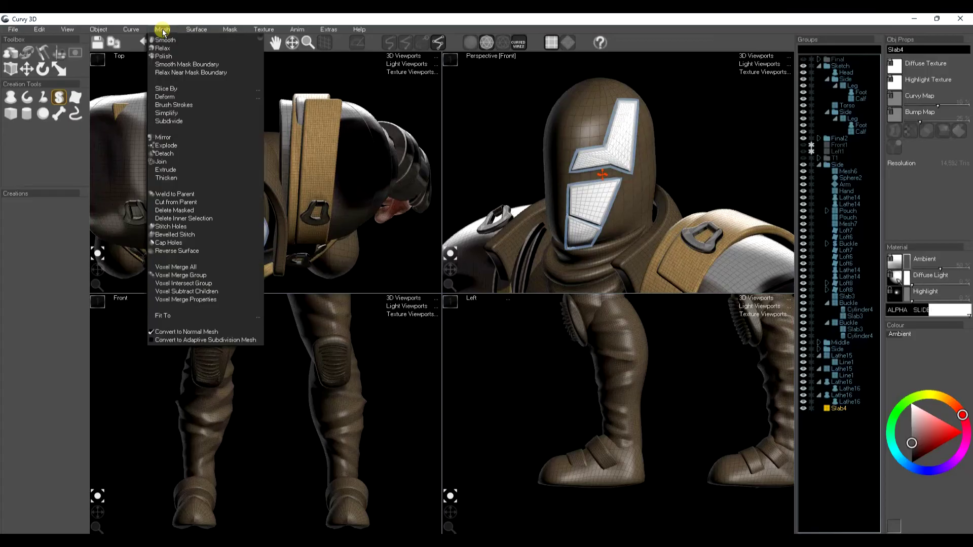
left_click(167, 137)
mouse_move(450, 268)
left_mouse_down()
mouse_move(455, 273)
mouse_move(442, 275)
left_mouse_up()
key("space")
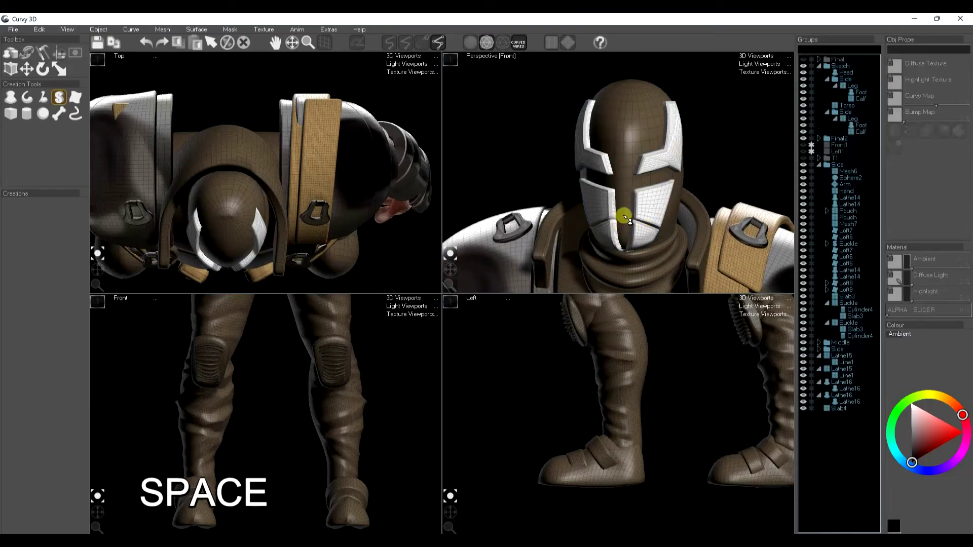
key("ctrl+z")
Rotate the face plates around the head towards the face's centreline and mirror them onto the other half.
key("e")
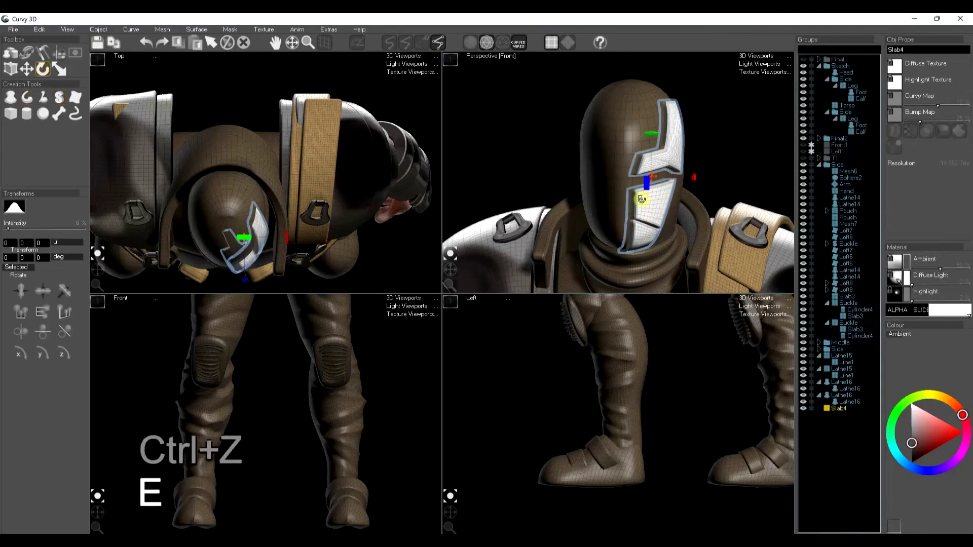
left_click_drag(228, 231, 212, 238)
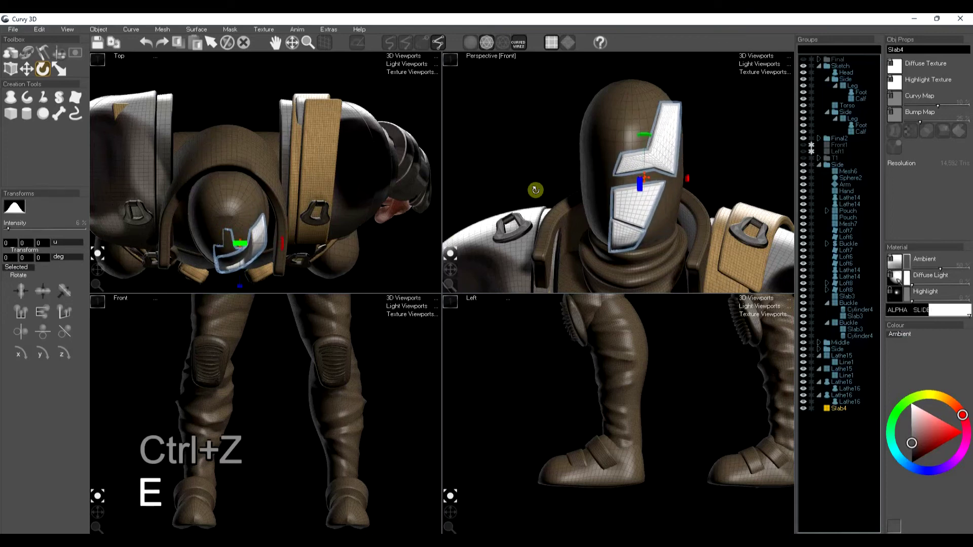
left_click_drag(624, 161, 630, 162)
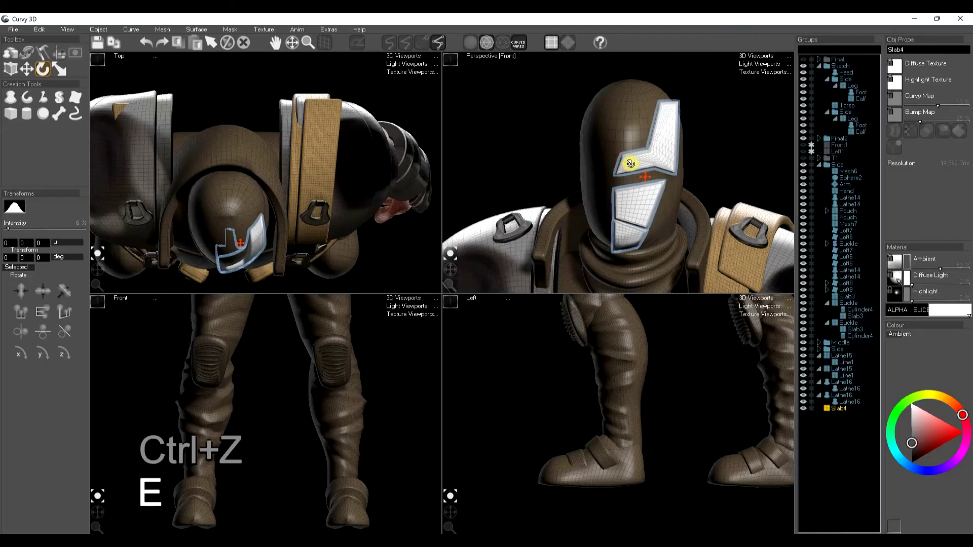
left_click(166, 32)
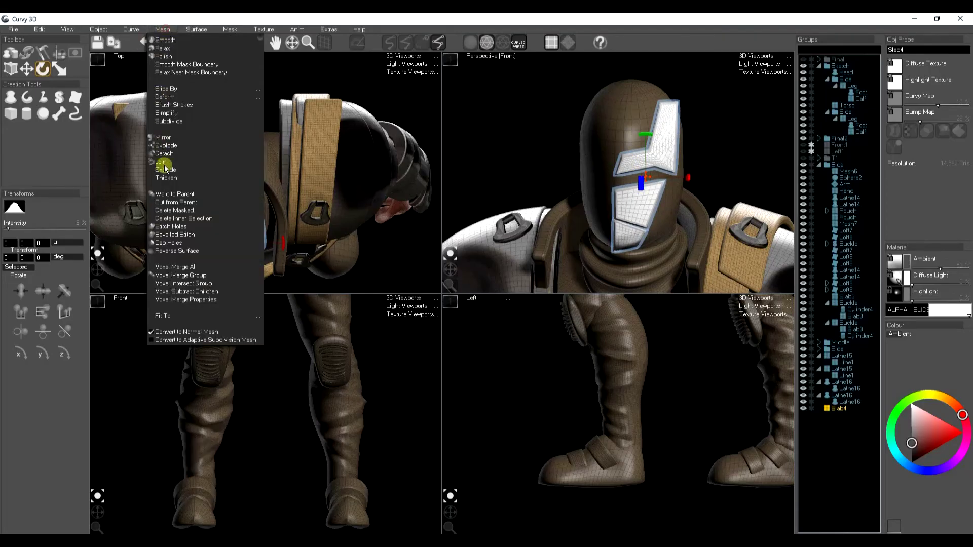
left_click(165, 139)
key("space")
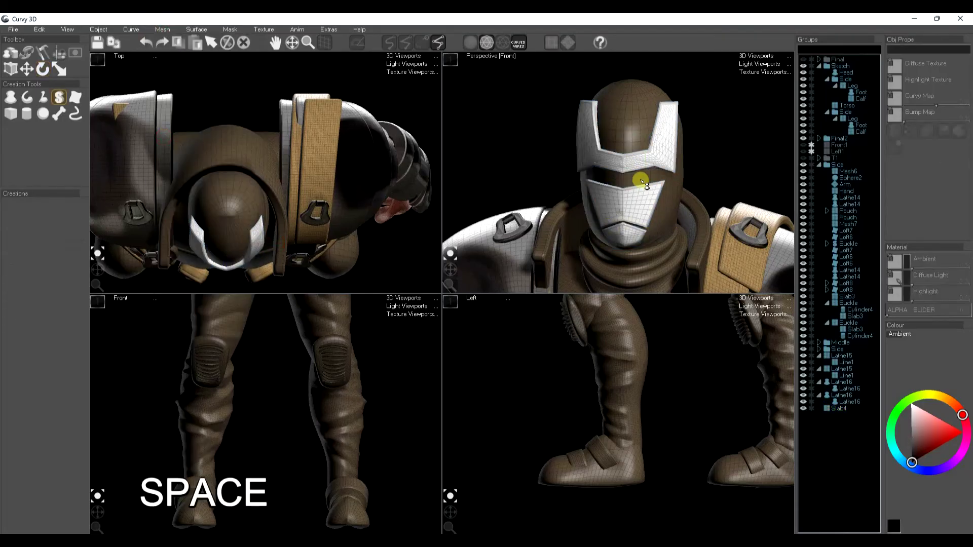
Create a lathe shape in the gap between the brow and lower face plates and reshape it into a narrow, slanted eye.
scroll(645, 167, "up", 5)
key("a")
left_click(12, 99)
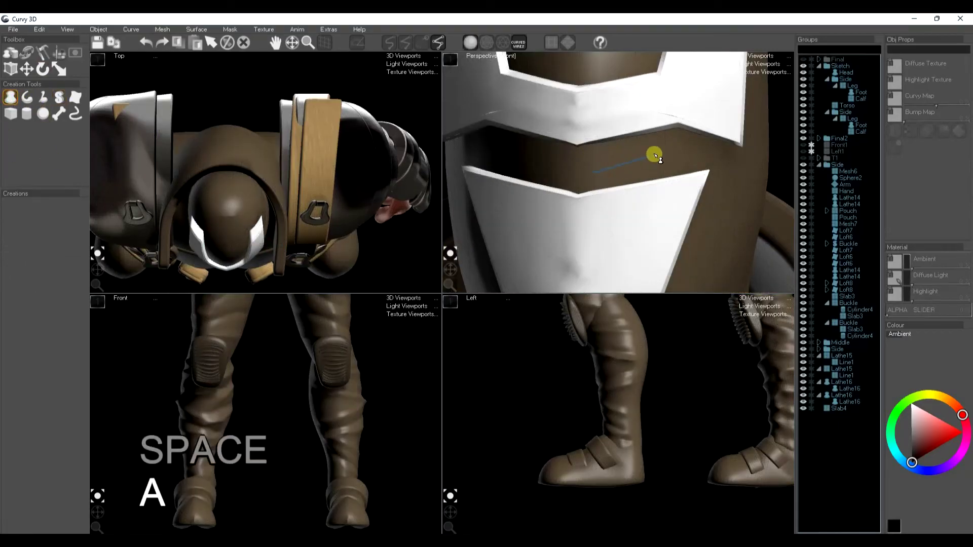
left_click(642, 167)
left_click(390, 44)
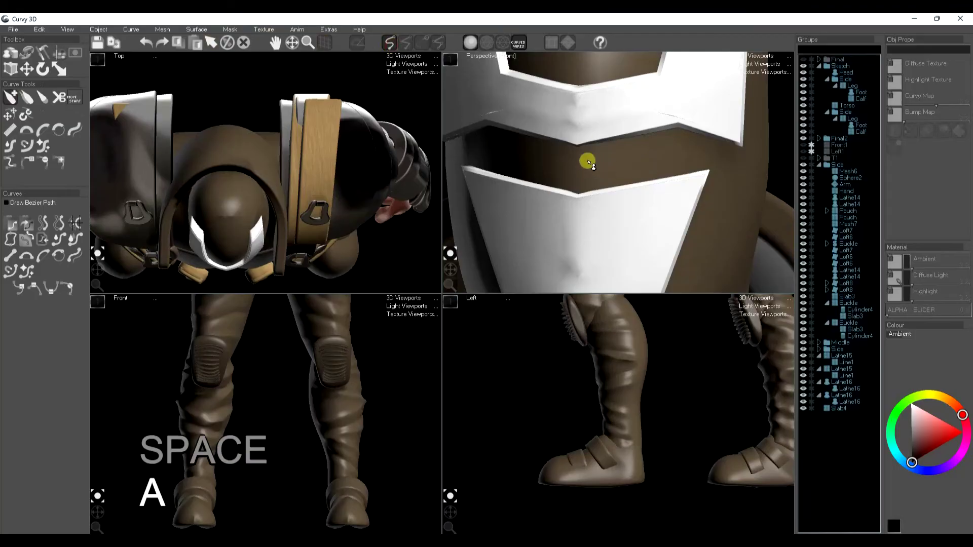
left_click(587, 175)
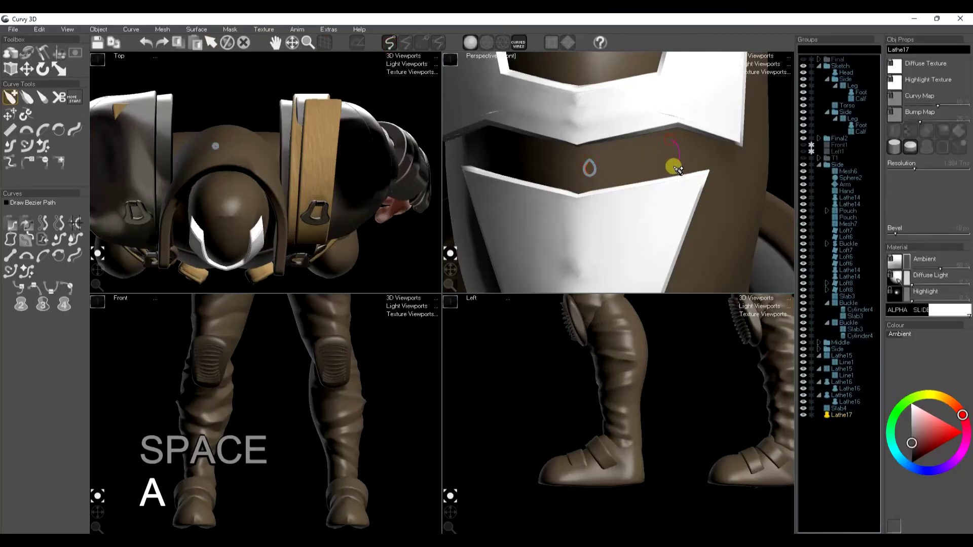
left_click_drag(674, 167, 611, 171)
Move the eye shape onto the front of the face and convert it to a mesh.
key("w")
left_click_drag(245, 156, 276, 269)
left_click_drag(651, 225, 649, 150)
key("k")
Scale the eye mesh and rotate it to follow the curve of the face.
key("r")
middle_click_drag(235, 272, 257, 241)
left_click_drag(251, 236, 277, 228)
key("w")
key("e")
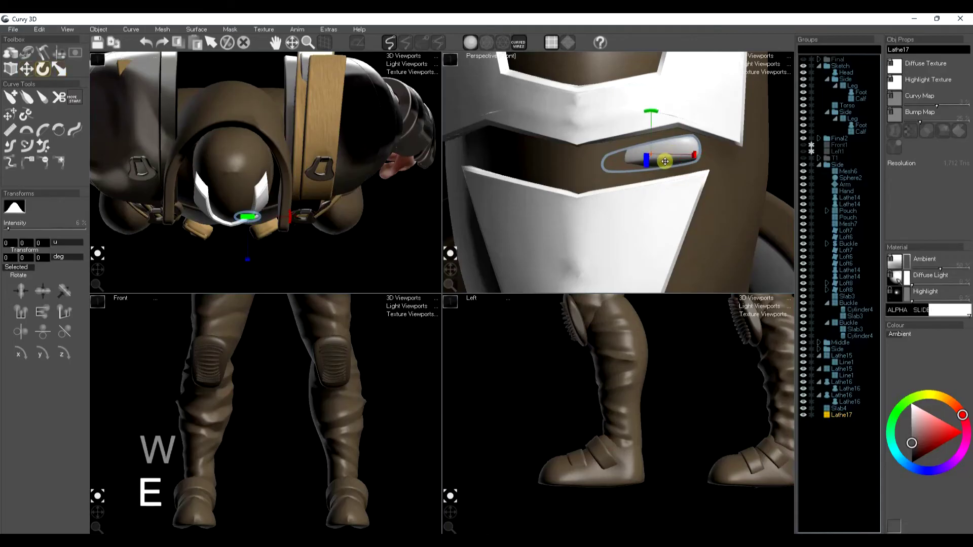
left_click_drag(695, 156, 715, 155)
key("w")
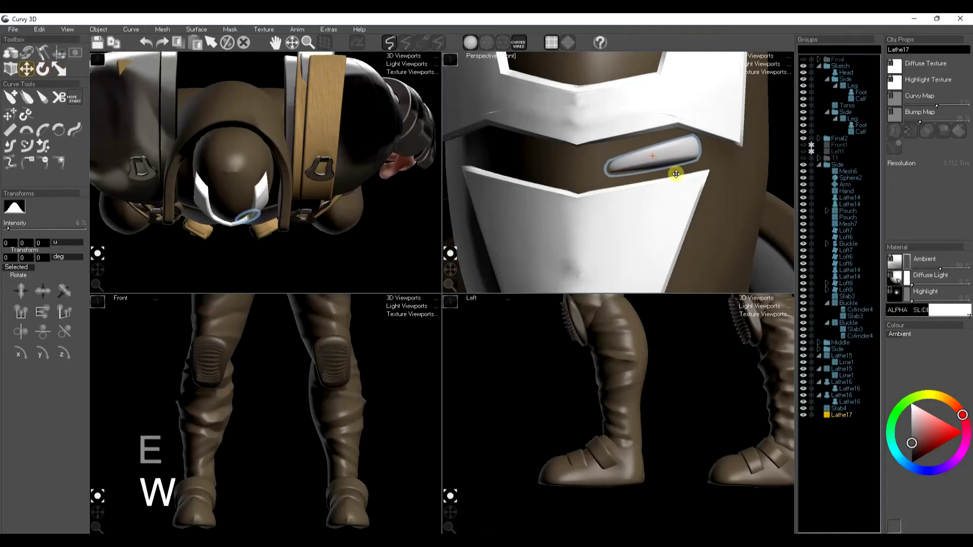
Set the eye's ambient colour to red and its diffuse light colour to black.
left_click_drag(946, 438, 962, 432)
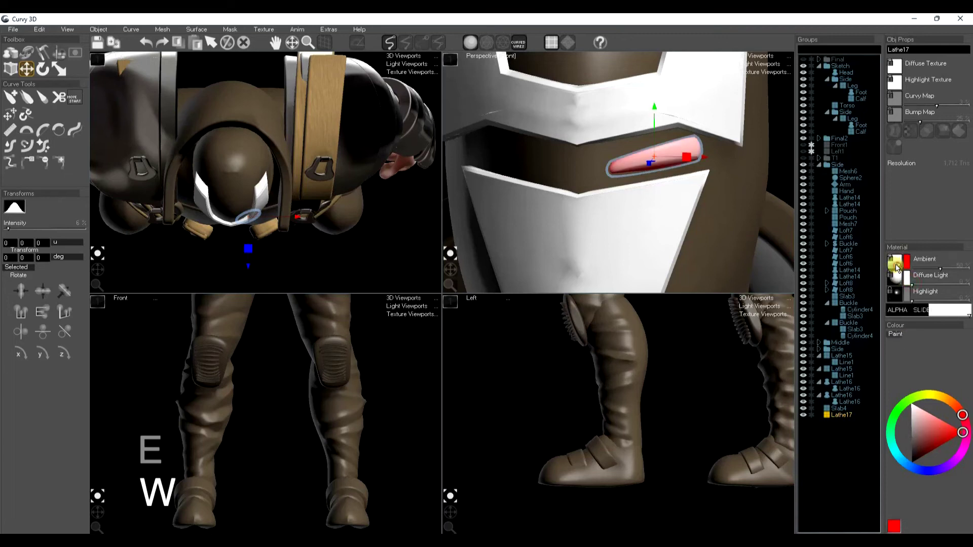
left_click(896, 269)
left_click(952, 283)
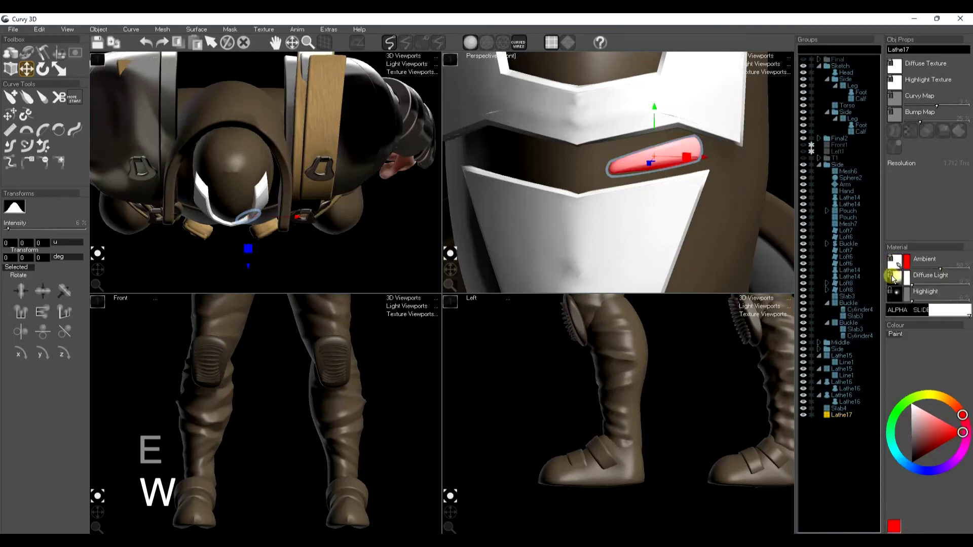
left_click(907, 278)
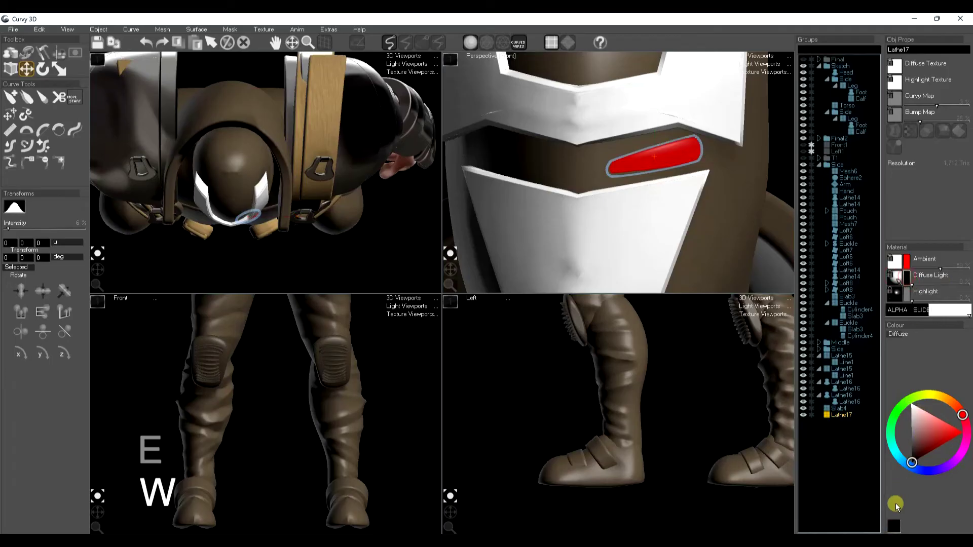
Mirror a copy of the red eye onto the other side of the face.
key("space")
key("ctrl+c")
key("ctrl+l")
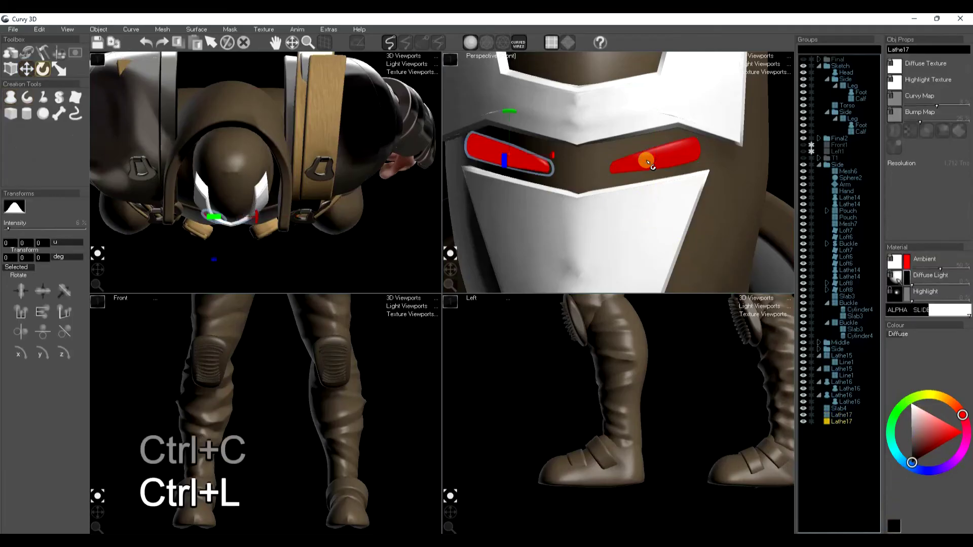
key("space")
Copy the head's brown material onto the joined face plates.
scroll(627, 173, "down", 5)
left_click(665, 203)
key("ctrl+c")
key("space")
left_click(629, 190)
key("ctrl+f")
key("space")
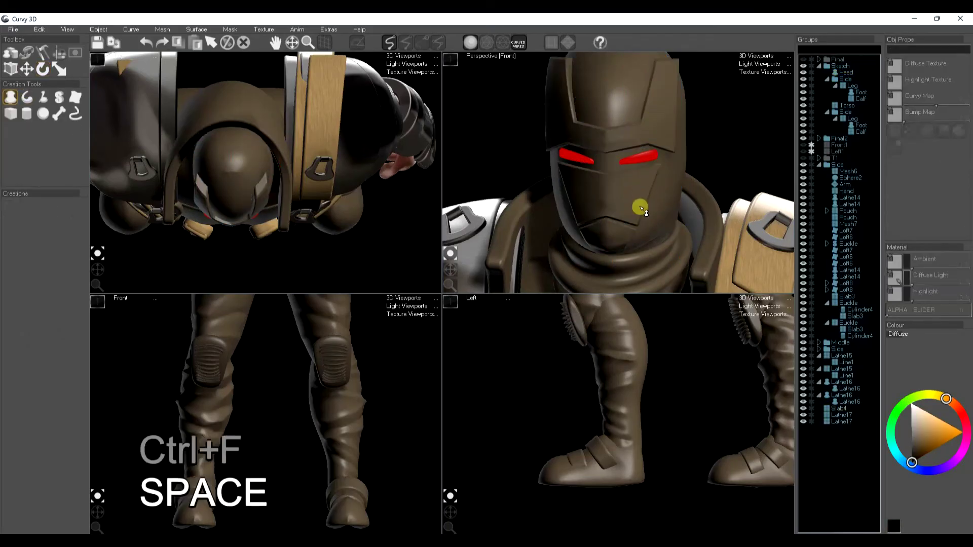
Mask the whole chin plate and separate it from the other face plates as its own mesh.
left_click(76, 53)
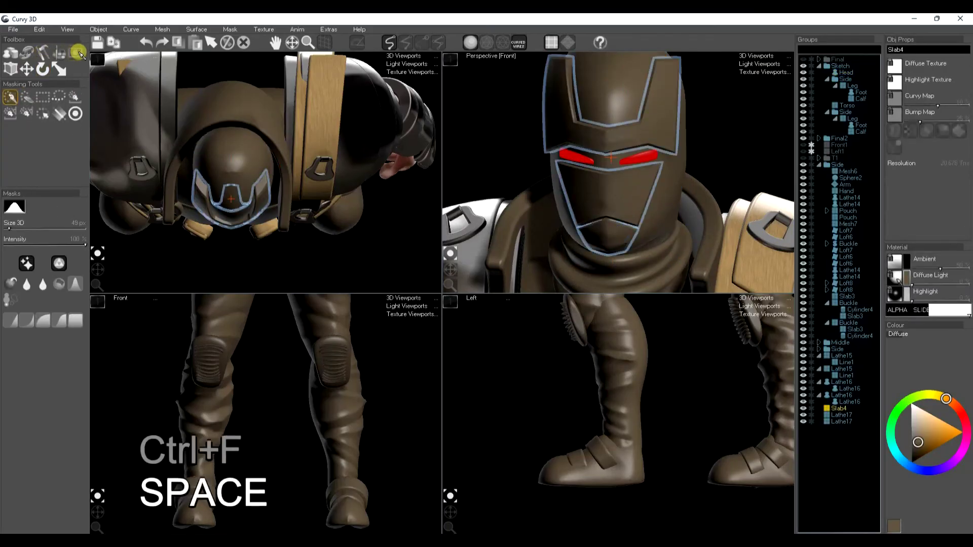
left_click(44, 96)
left_click(610, 244)
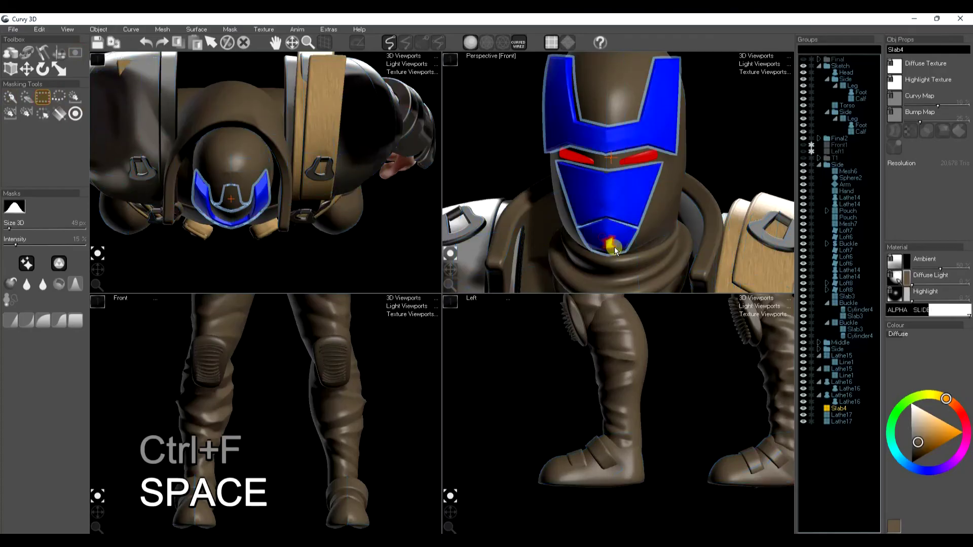
left_click(196, 29)
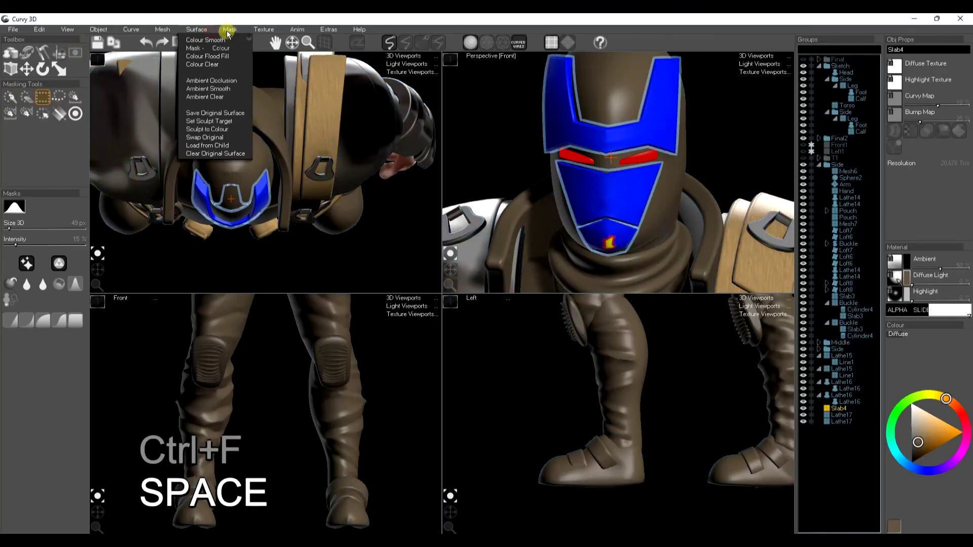
mouse_move(229, 29)
left_click(251, 186)
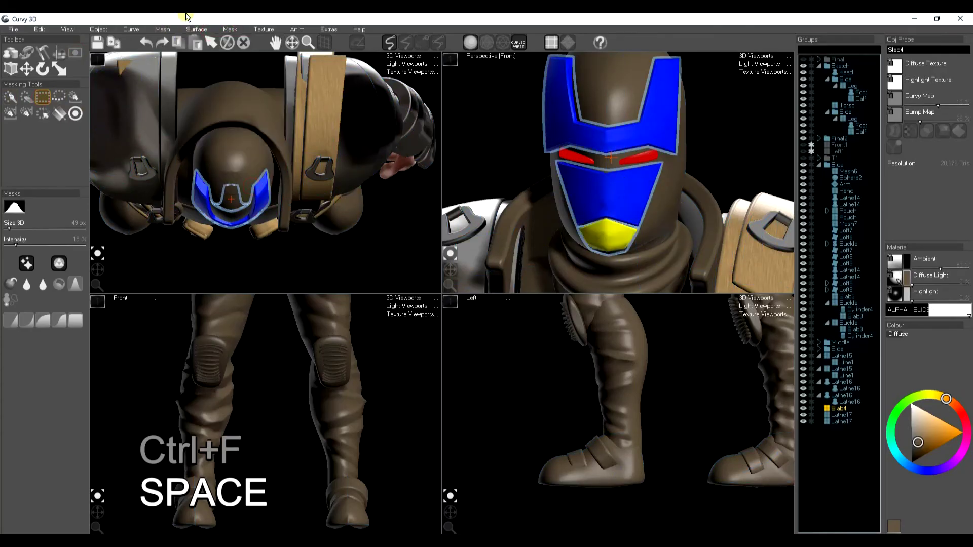
left_click(169, 29)
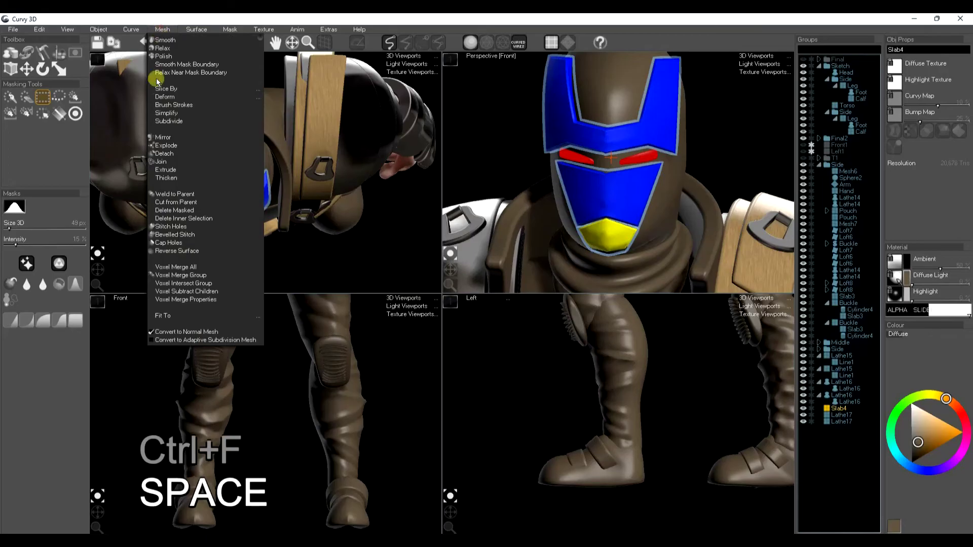
left_click(167, 147)
Reapply the brown material to the face plates separated from the chin plate.
left_click(668, 223)
key("ctrl+c")
key("space")
key("ctrl+f")
key("space")
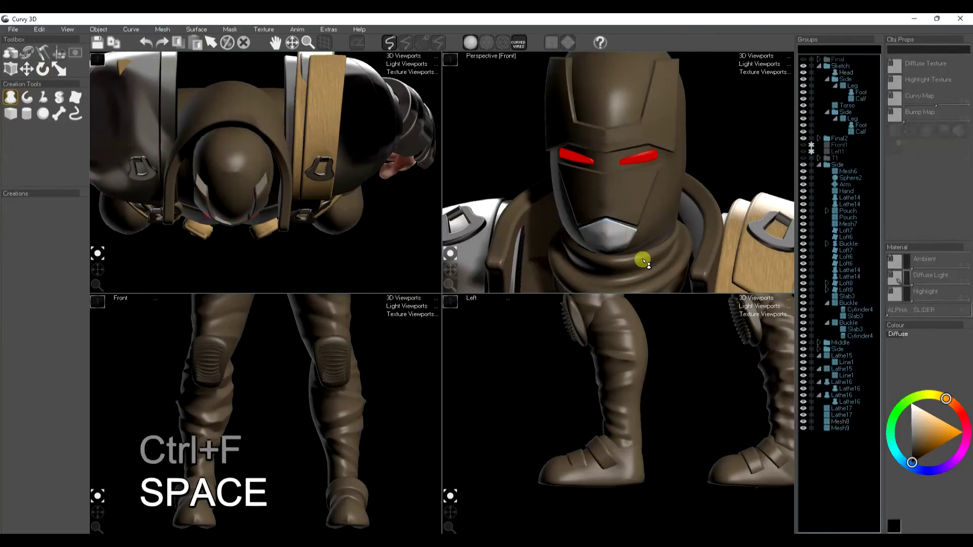
Copy the dark metal material from the shoulder buckle onto the chin plate.
left_click(769, 187)
key("ctrl+c")
key("space")
key("space")
key("ctrl+f")
key("space")
left_click(624, 219)
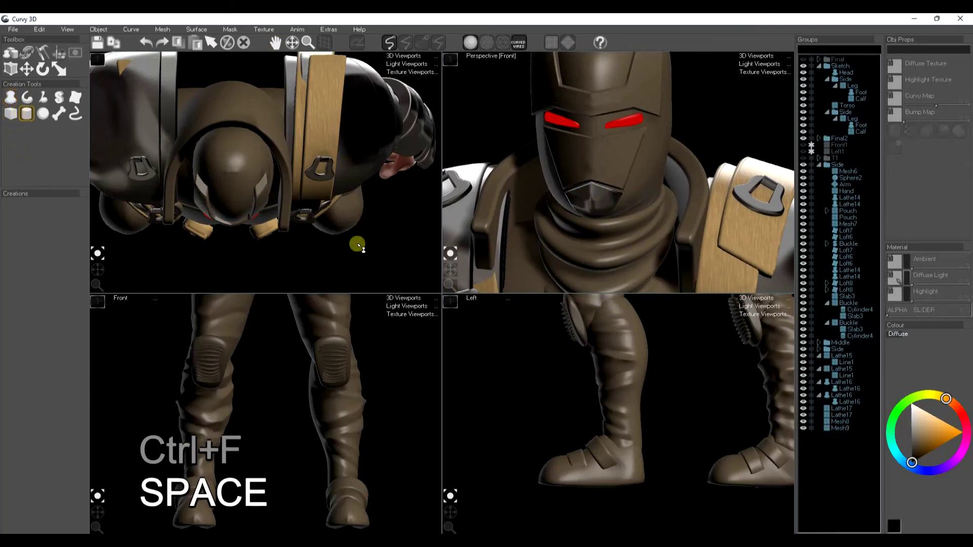
Create a bevelled cylinder in front of the face and enlarge it to about half the chin's width.
middle_click_drag(606, 312, 616, 404)
middle_click_drag(601, 364, 603, 485)
middle_click_drag(593, 321, 613, 517)
scroll(600, 355, "up", 4)
left_click_drag(544, 399, 552, 405)
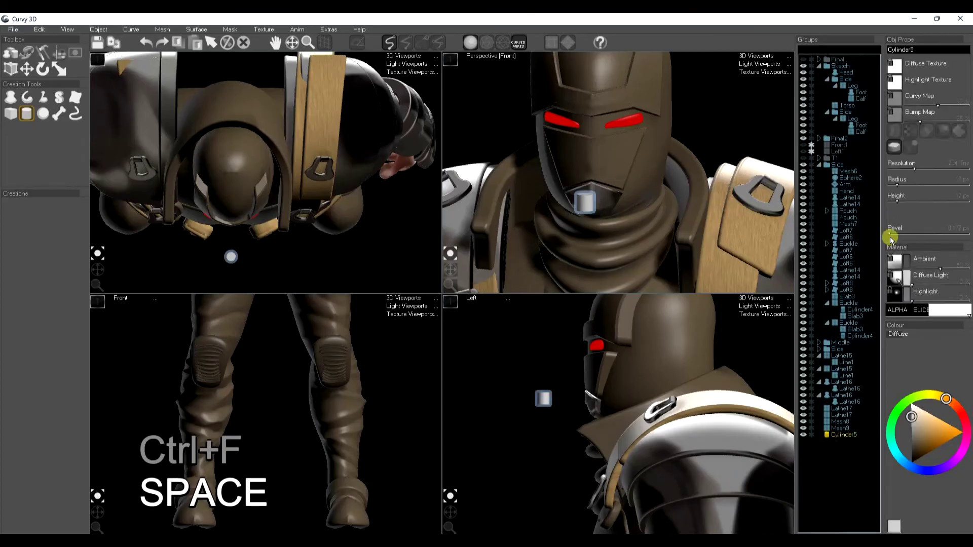
key("e")
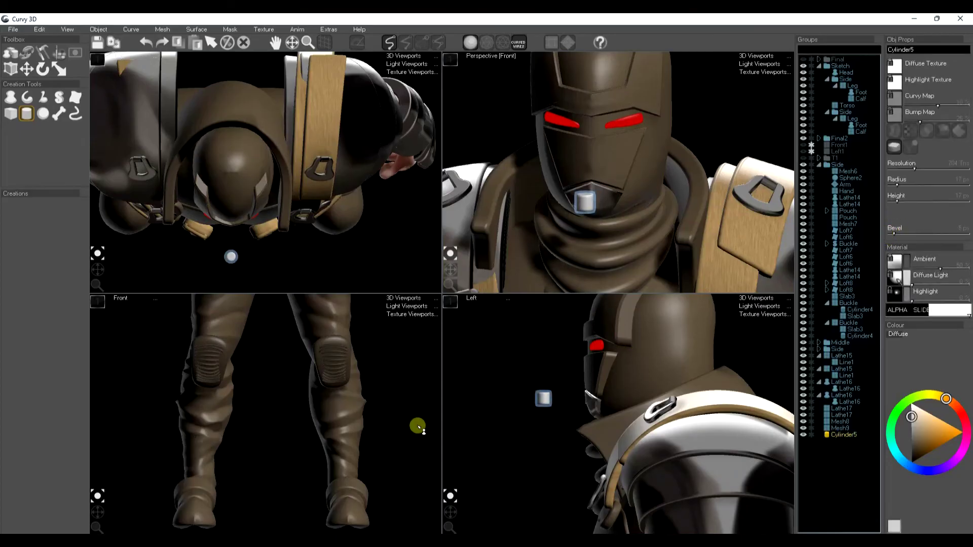
key("r")
left_click_drag(542, 378, 589, 372)
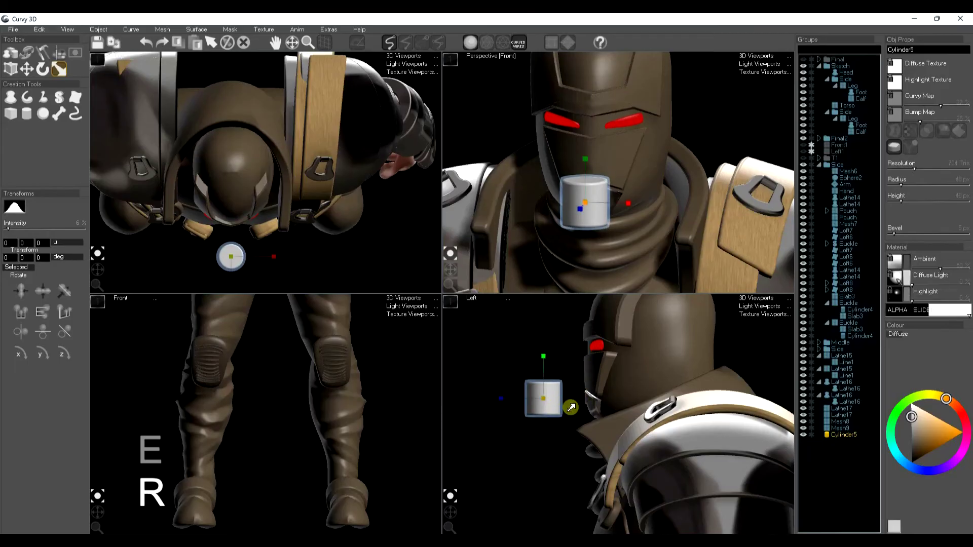
Add a smaller duplicate of the cylinder protruding from its upper end and parent it to the large cylinder.
key("ctrl+d")
left_click_drag(542, 352, 545, 334)
key("r")
left_click_drag(532, 393, 506, 405)
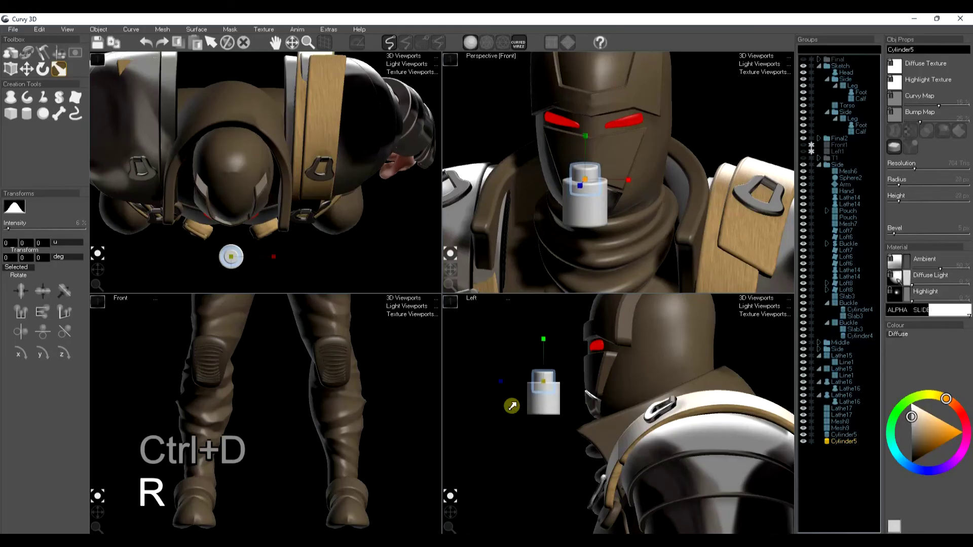
key("w")
left_click_drag(543, 338, 545, 342)
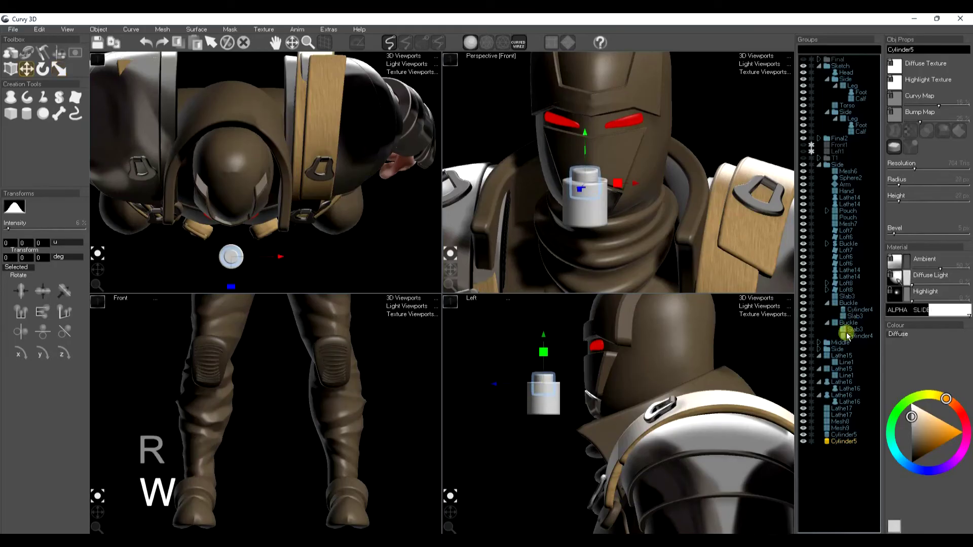
left_click_drag(834, 447, 841, 435)
Copy the head's brown material onto the large cylinder.
left_click(624, 376)
key("ctrl+c")
key("space")
left_click(545, 403)
key("ctrl+f")
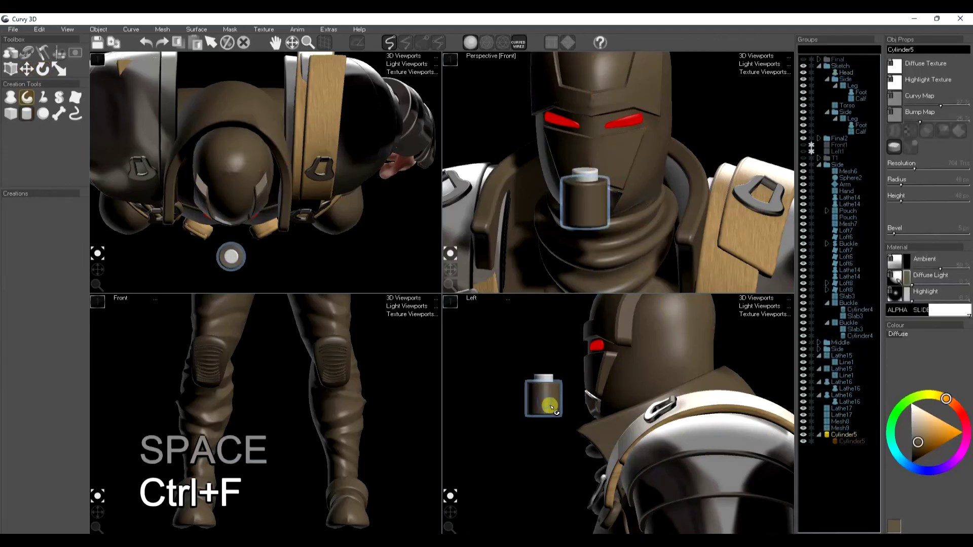
key("space")
Copy the chin plate's dark metal material onto the small cylinder.
left_click(596, 412)
key("ctrl+c")
key("space")
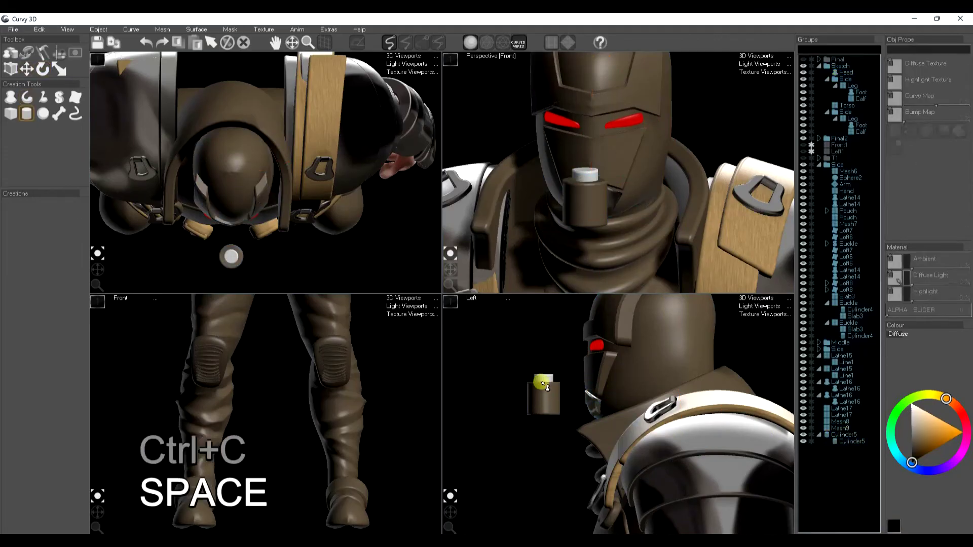
left_click(547, 395)
key("ctrl+f")
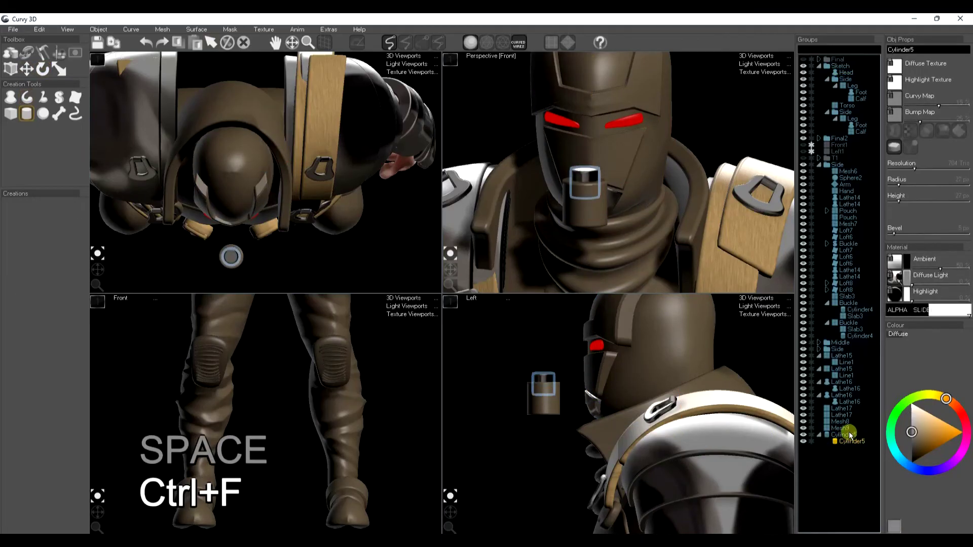
Rotate the cylinder pair to point forwards and outwards, and position it against the side of the jaw as a filter.
left_click(851, 435)
key("e")
left_click_drag(547, 407, 588, 409)
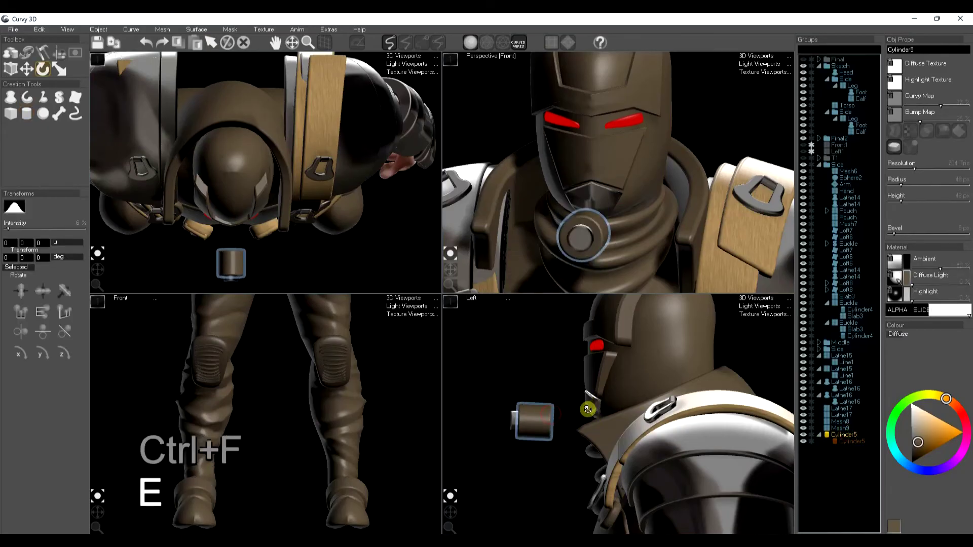
key("w")
left_click_drag(582, 228, 709, 196)
key("e")
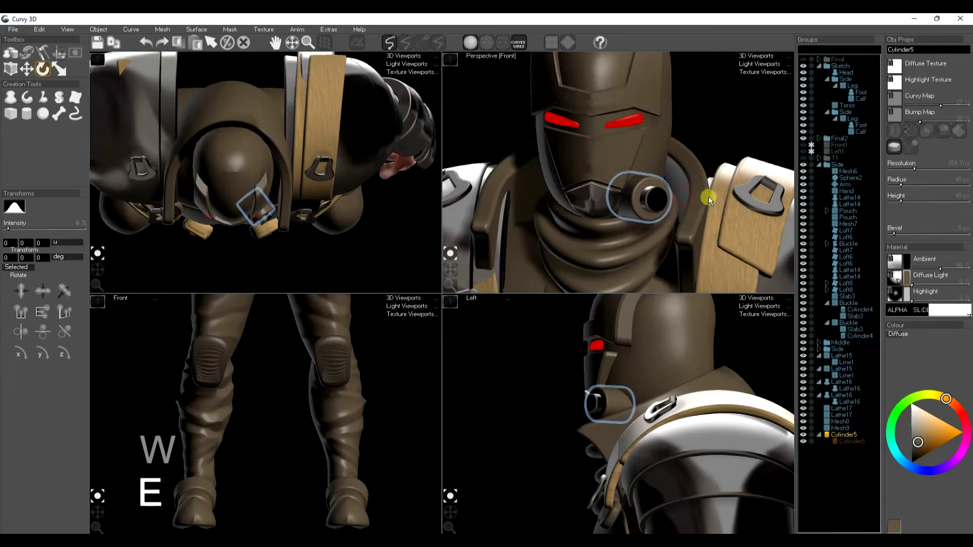
key("w")
left_click_drag(630, 217, 684, 199)
Duplicate the filter, scale the copy down and place it above and behind the original on the side of the head.
key("ctrl+d")
key("r")
key("w")
Group the two filters and mirror a copy of the group onto the other side of the head.
left_click(843, 436, "ctrl")
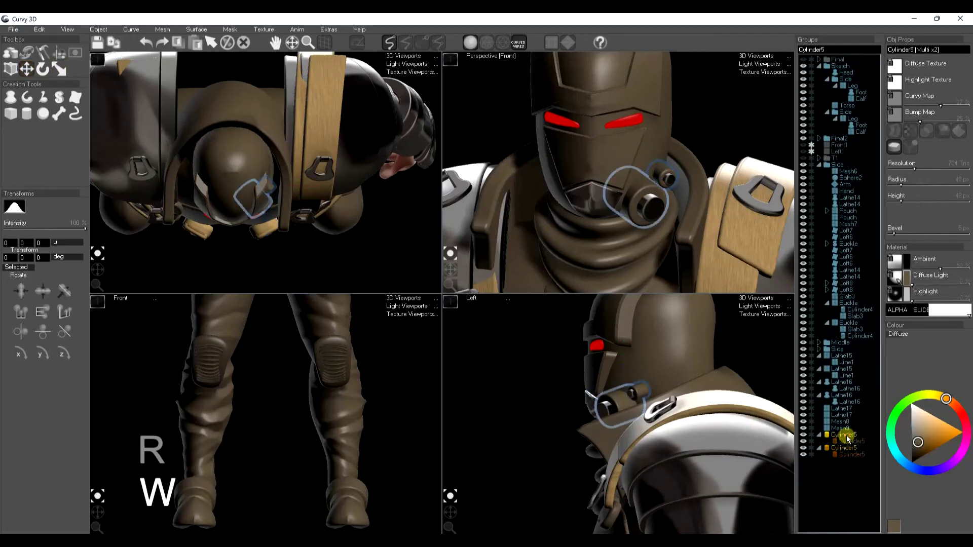
key("ctrl+g")
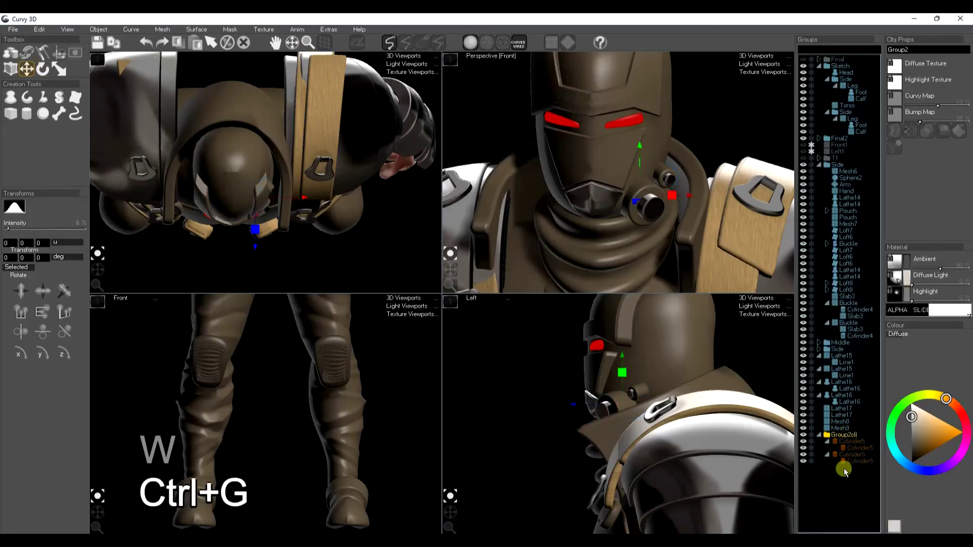
left_click(851, 432)
key("ctrl+c")
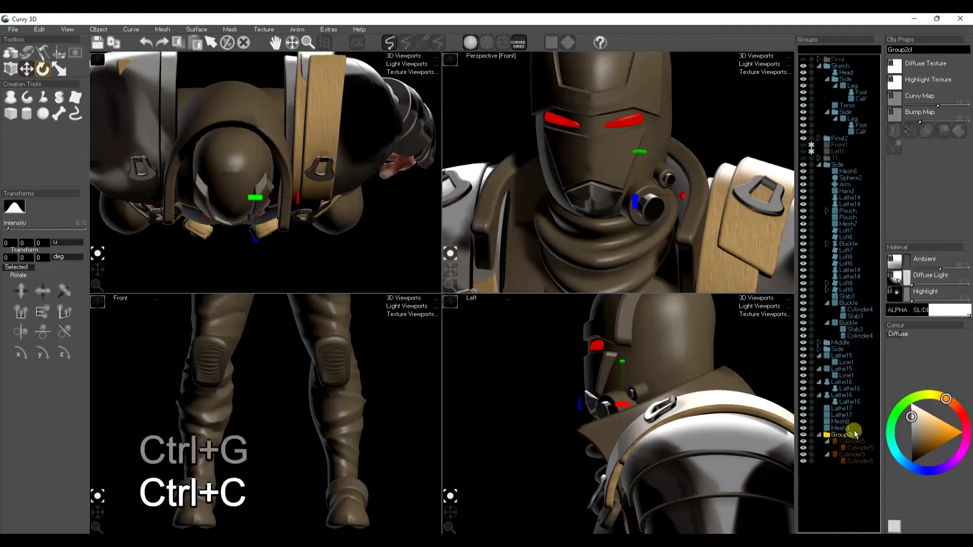
key("ctrl+l")
key("space")
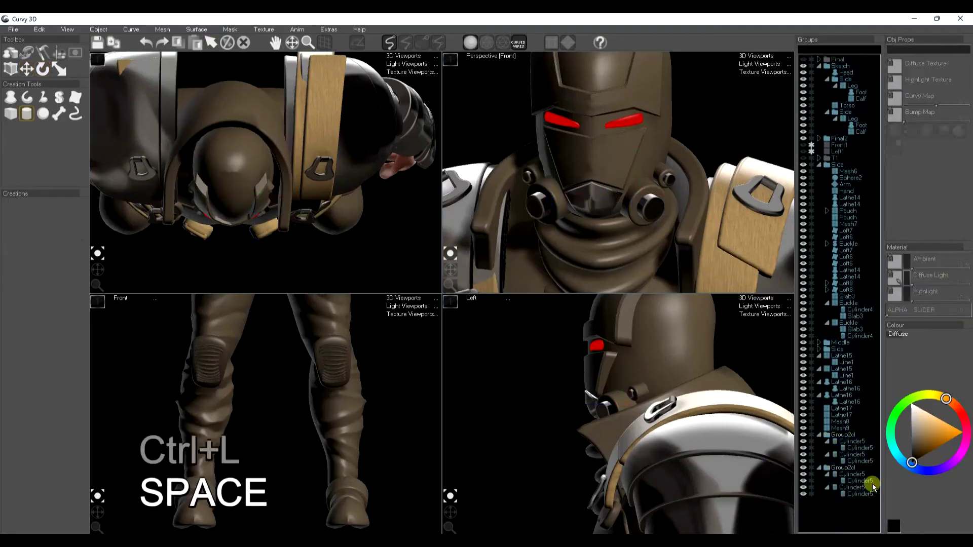
Collapse the two filter groups and group them together with both eyes and the face plate meshes.
left_click(853, 469)
left_click(850, 436)
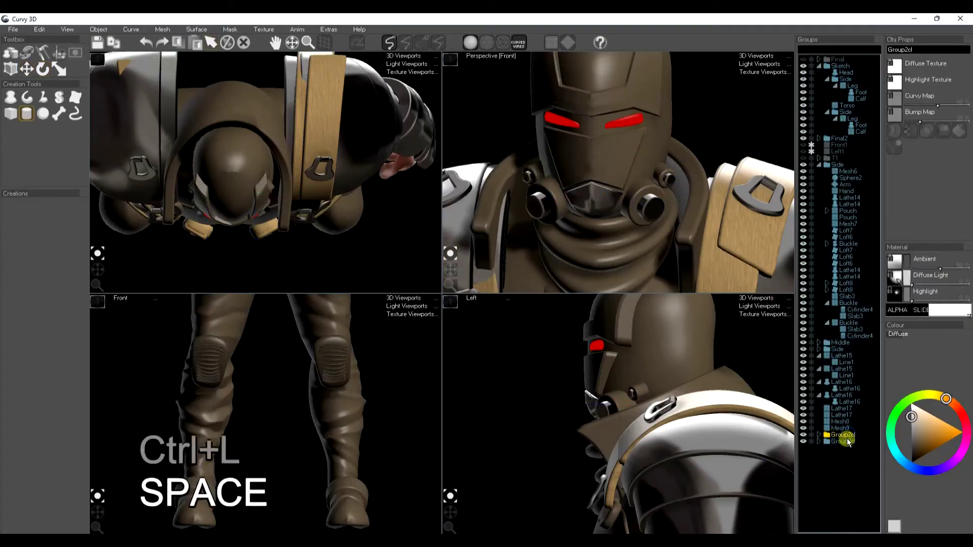
left_click(843, 422)
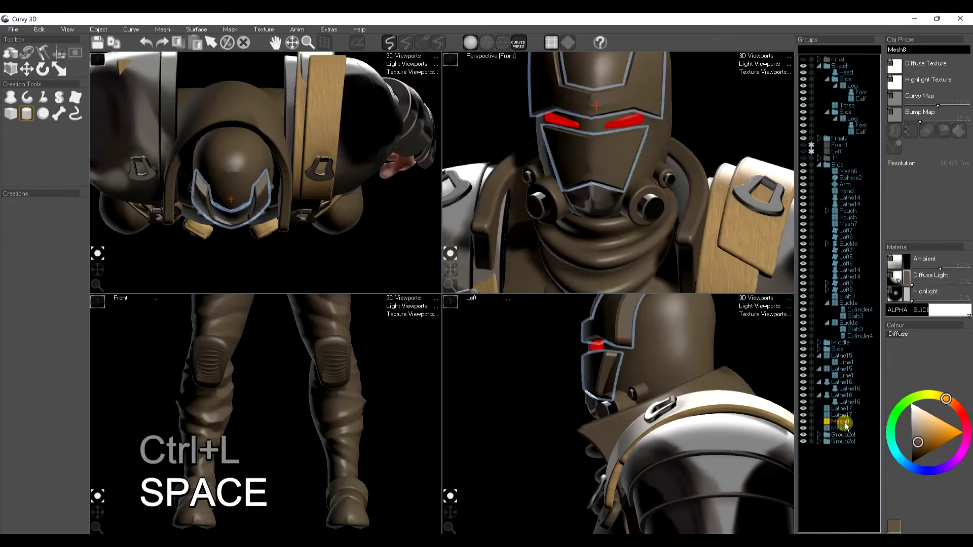
left_click(841, 415)
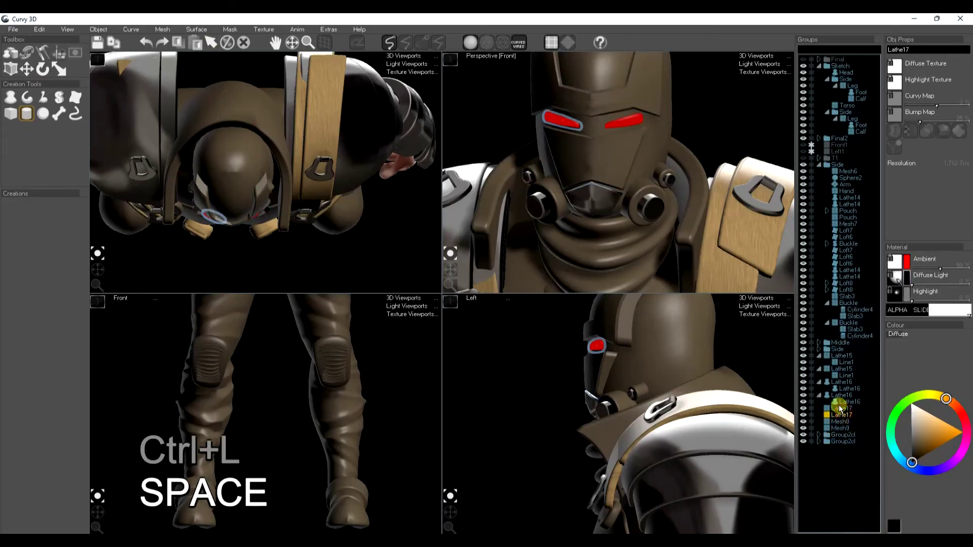
left_click(842, 441, "shift")
key("ctrl+g")
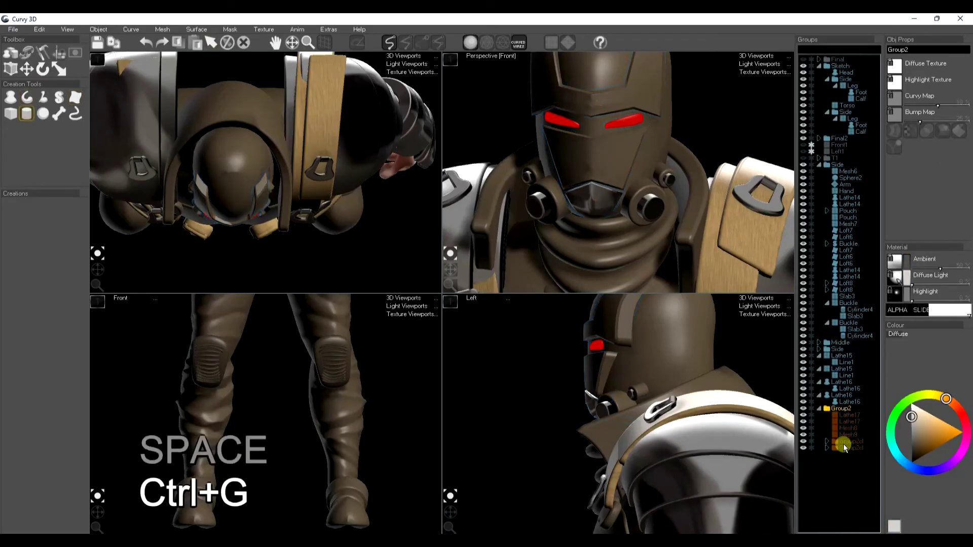
Toggle the collapsed face-detail group's visibility to check its contents, and parent the group under the Head object.
left_click(804, 408)
left_click(803, 409)
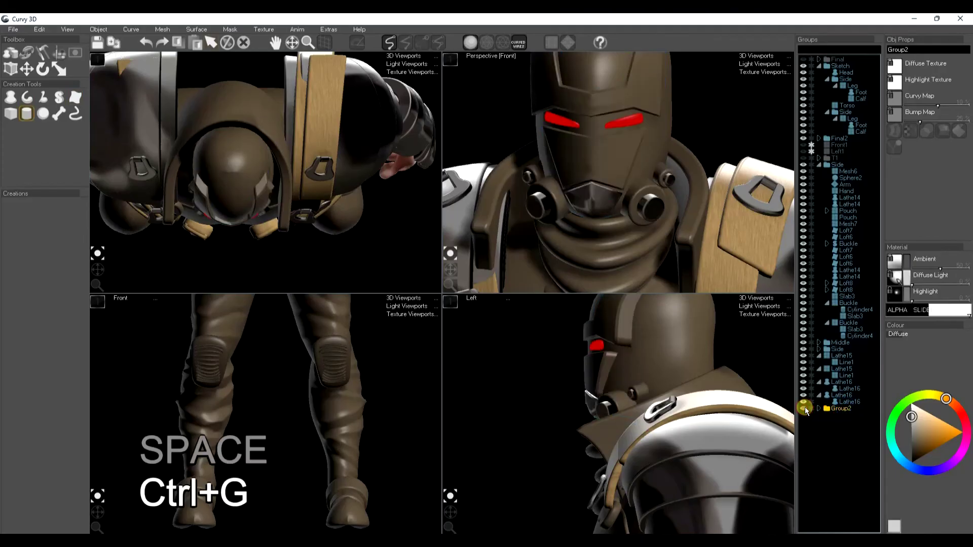
mouse_move(837, 412)
left_mouse_down()
mouse_move(857, 147)
mouse_move(846, 71)
left_mouse_up()
left_click(845, 72)
scroll(611, 126, "down", 7)
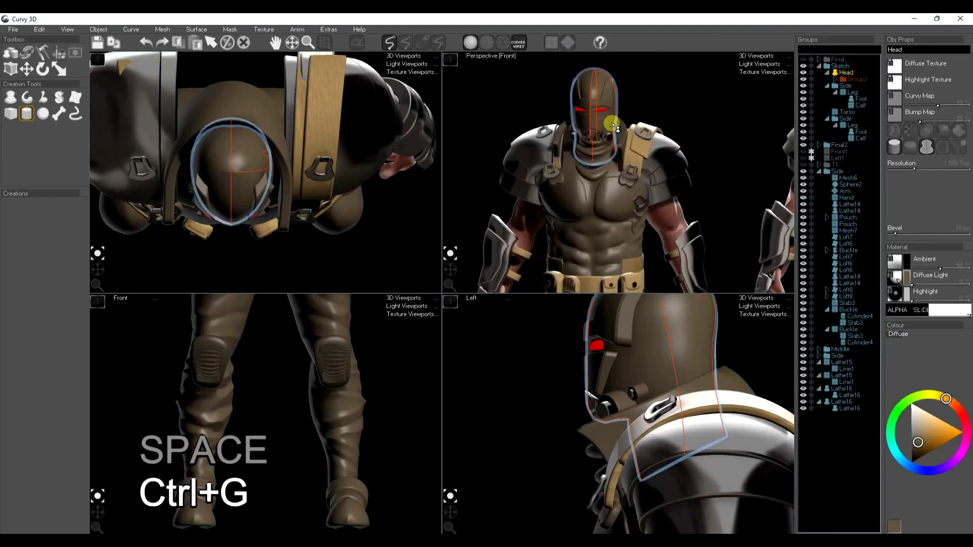
left_click_drag(449, 269, 448, 267)
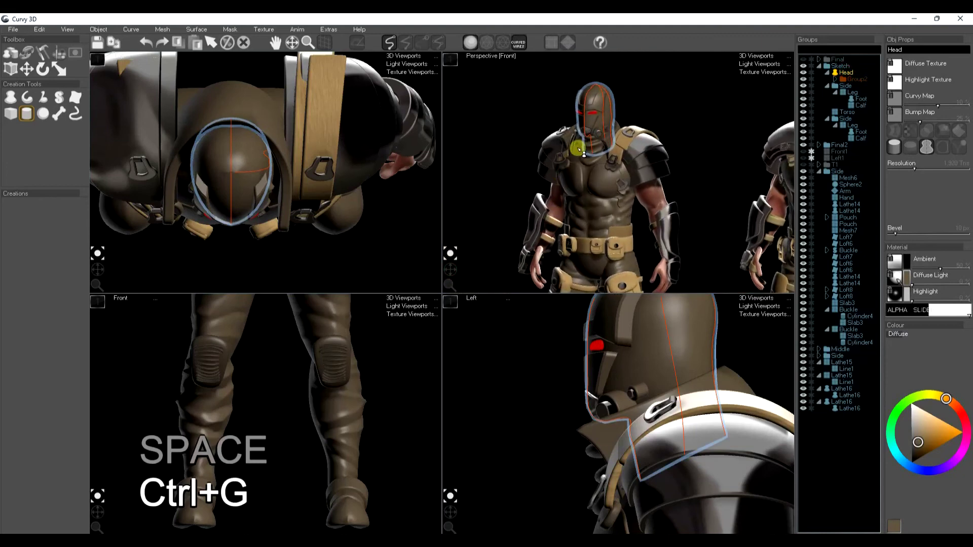
Rotate the head together with its face details so it turns towards the character's left shoulder.
key("e")
left_click_drag(230, 175, 256, 172)
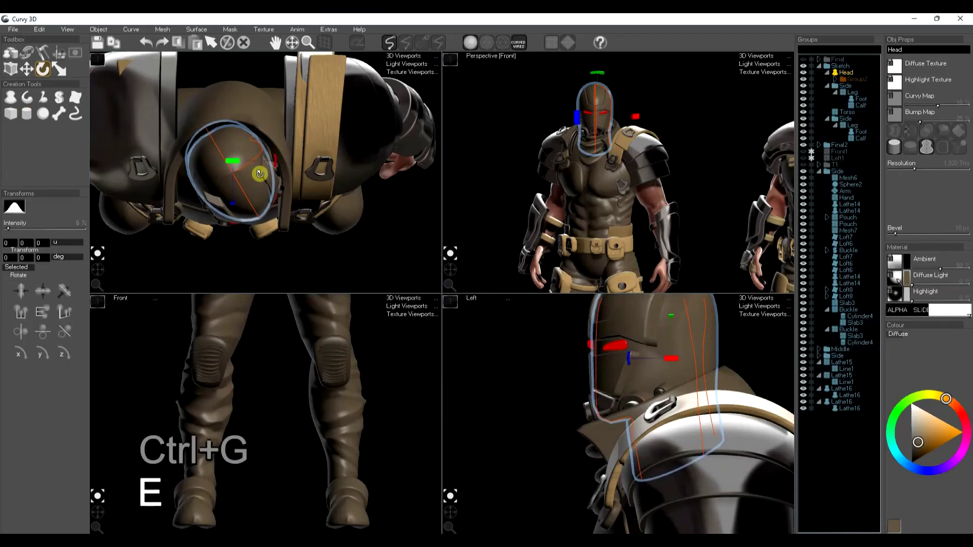
key("space")
scroll(618, 225, "up", 3)
scroll(618, 226, "down", 3)
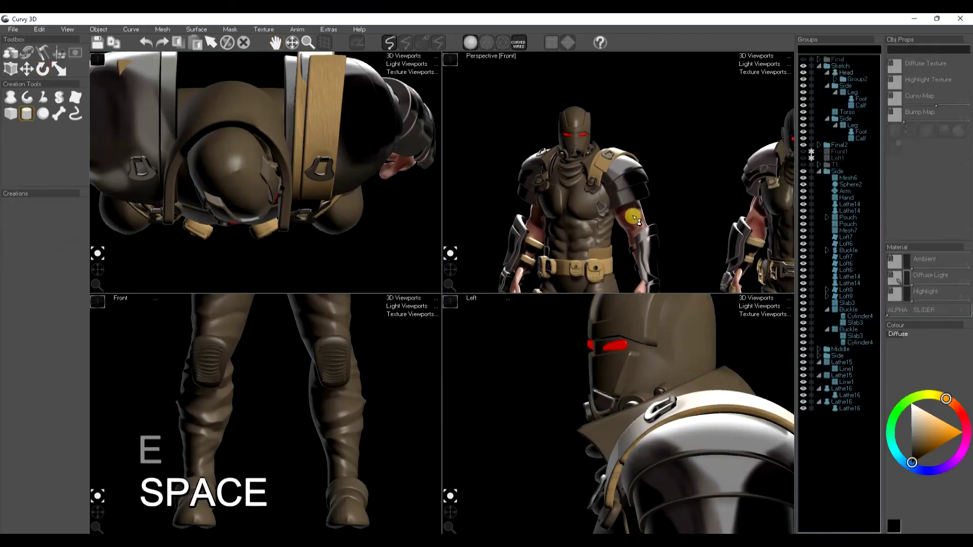
Draw a segmented lathe rising diagonally behind the left shoulder as a weapon, and widen its lower end.
left_click(14, 103)
middle_click_drag(335, 428, 327, 524)
middle_click_drag(334, 378, 319, 521)
middle_click_drag(324, 359, 303, 530)
left_click_drag(252, 447, 272, 409)
mouse_move(288, 364)
left_mouse_down()
mouse_move(306, 321)
mouse_move(313, 326)
left_mouse_up()
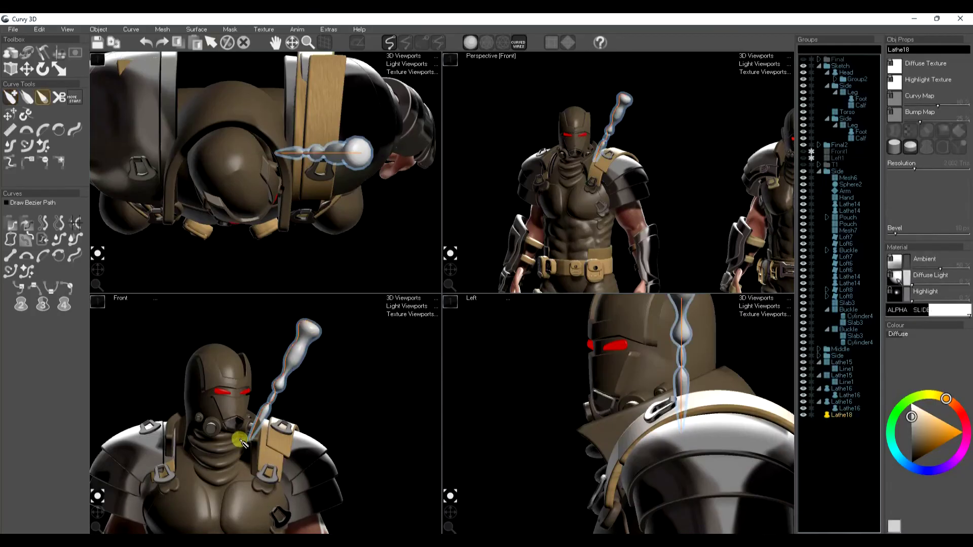
key("t")
left_click_drag(241, 452, 253, 448)
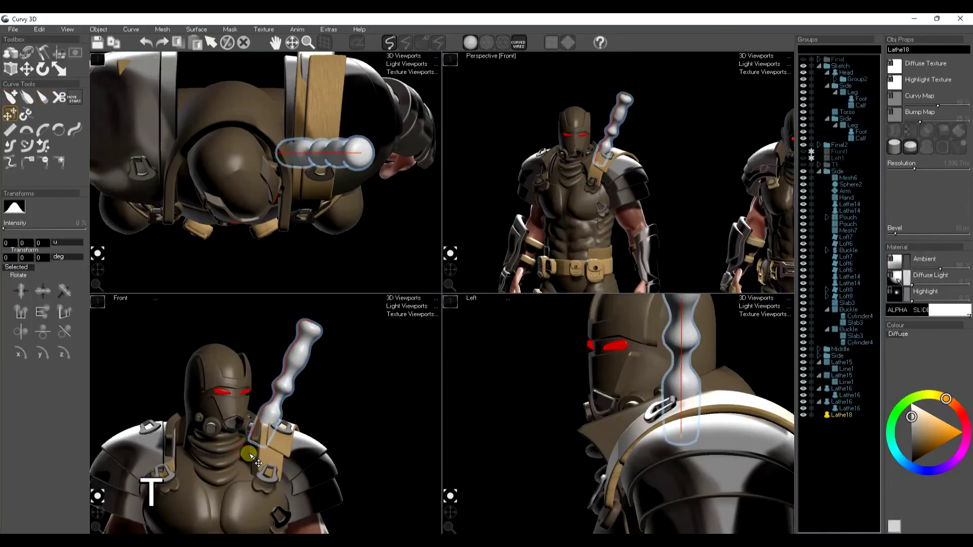
Straighten parts of the weapon's outline into crisp, stepped segments.
left_click(13, 134)
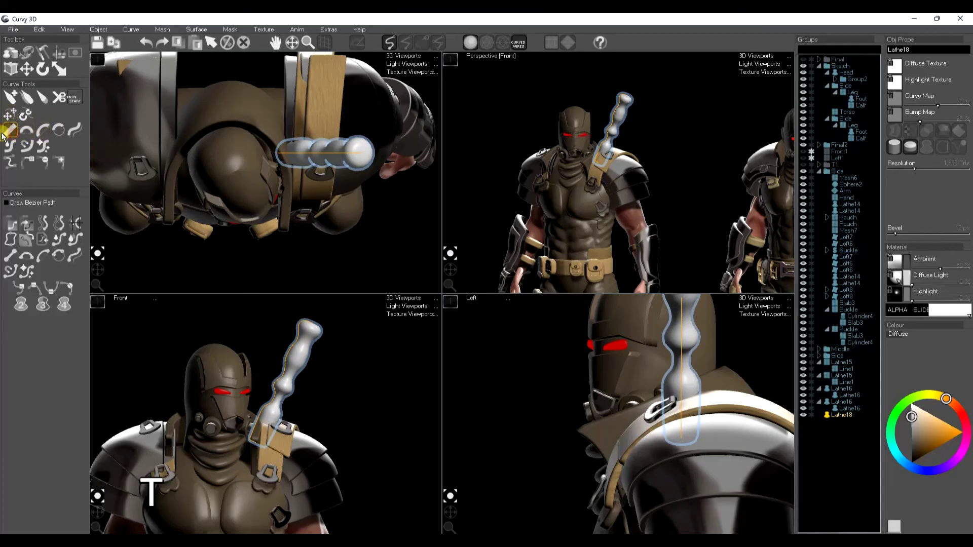
mouse_move(274, 410)
left_mouse_down()
mouse_move(310, 324)
mouse_move(278, 395)
left_mouse_up()
key("t")
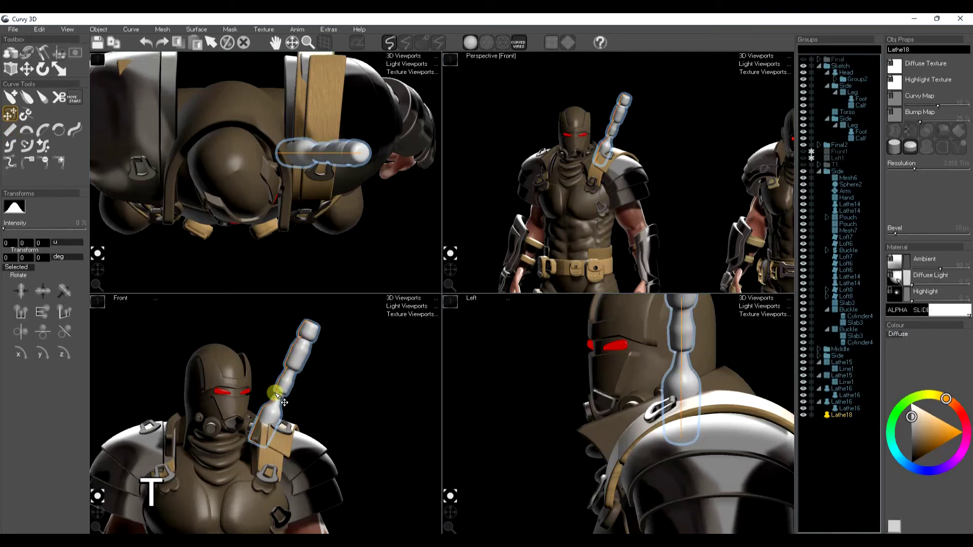
key("space")
Copy the metal material from the left shoulder plate and apply it to the weapon lathe.
left_click(631, 175)
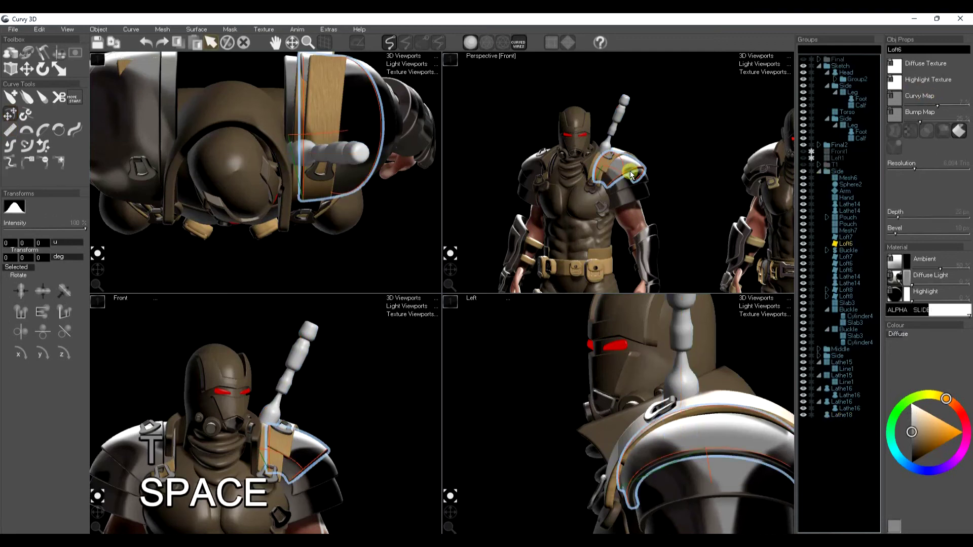
key("ctrl+c")
key("space")
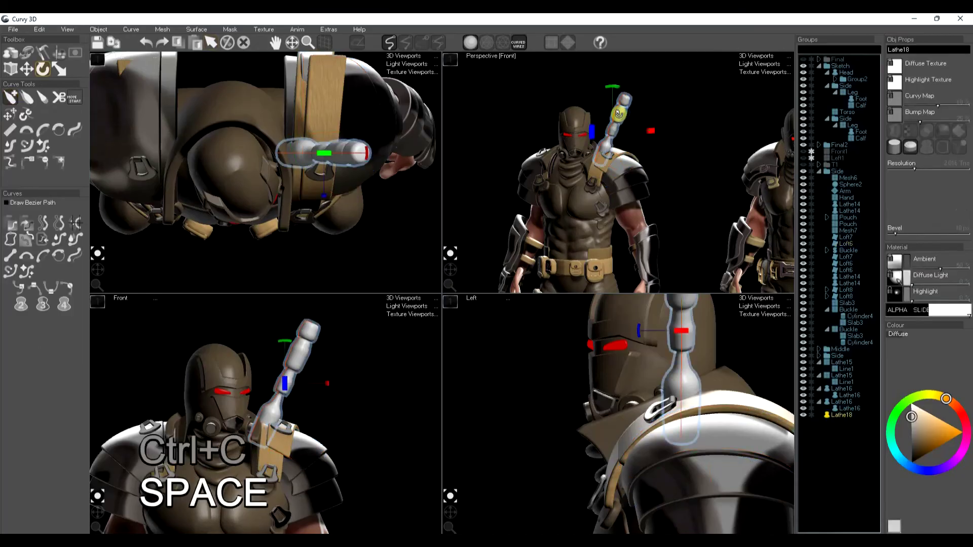
key("ctrl+f")
key("space")
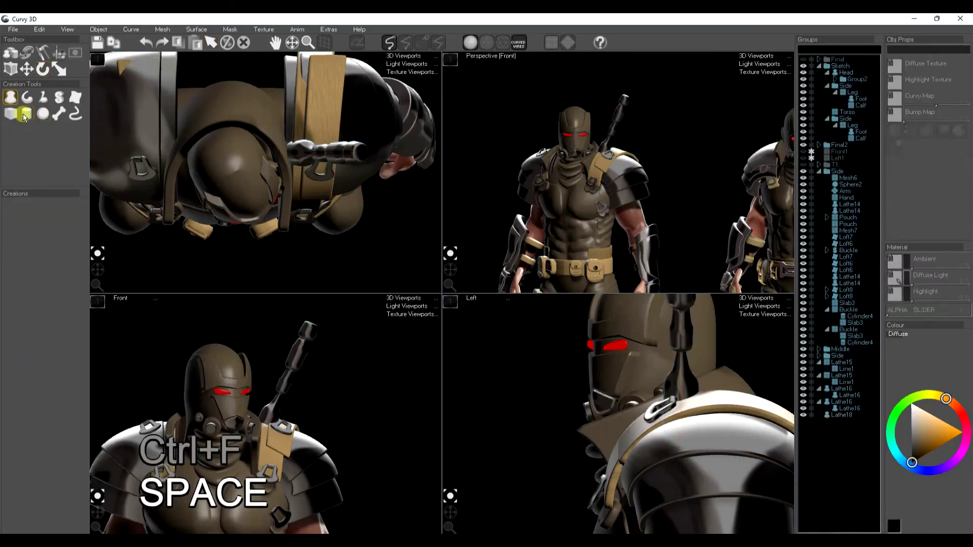
Duplicate the weapon lathe twice and offset the copy slightly down and outwards from the original.
left_click(308, 375)
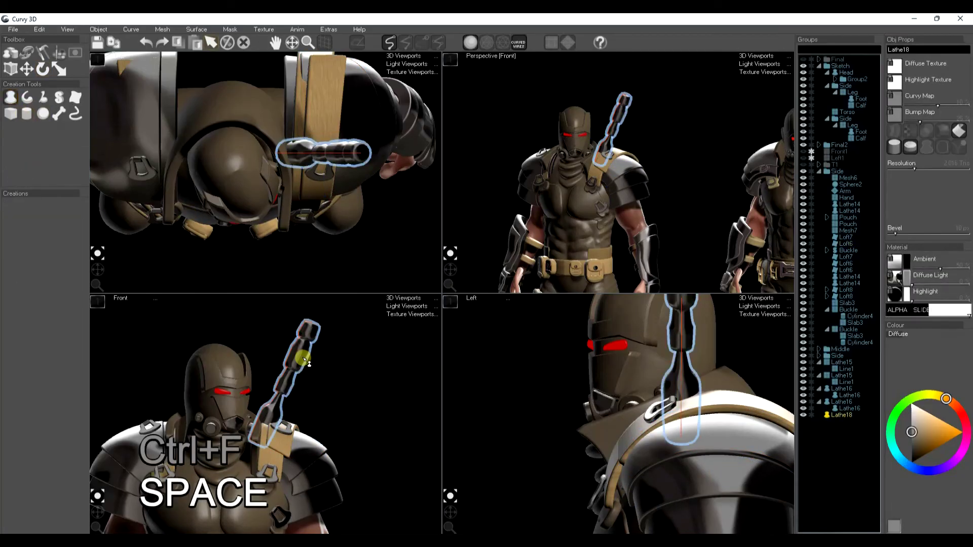
key("ctrl+d")
mouse_move(303, 384)
left_mouse_down()
mouse_move(302, 414)
mouse_move(315, 383)
left_mouse_up()
left_click(302, 415)
key("ctrl+d")
key("m")
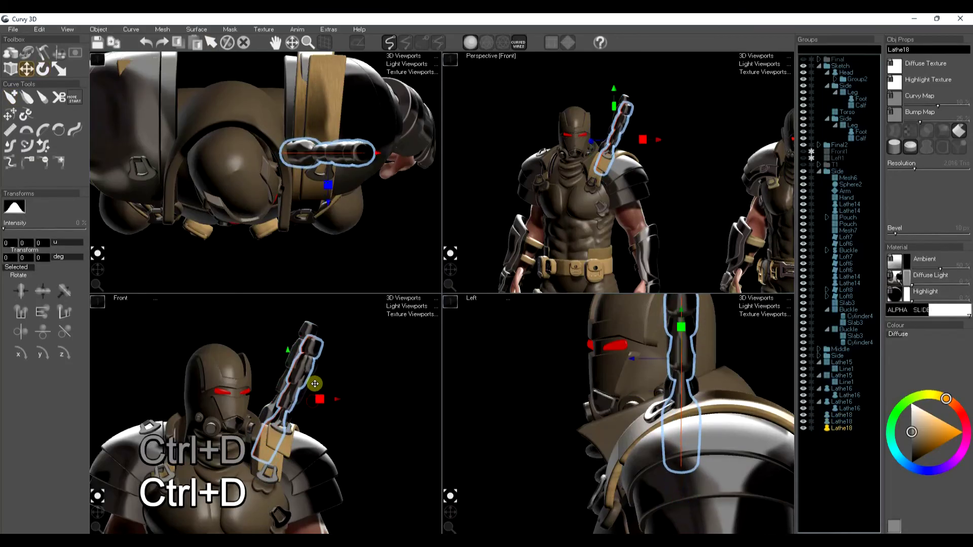
Straighten the outlines of the duplicated weapon lathes to turn them into plain cylindrical barrels.
left_click(19, 130)
left_click_drag(315, 342, 256, 458)
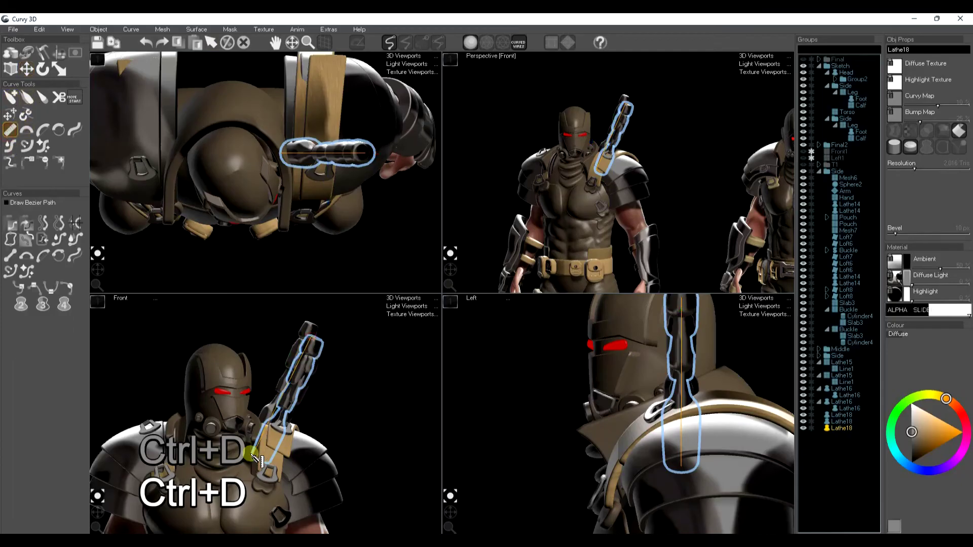
key("space")
key("space")
left_click(309, 383)
key("space")
left_click(292, 390)
left_click(11, 130)
left_click(249, 473)
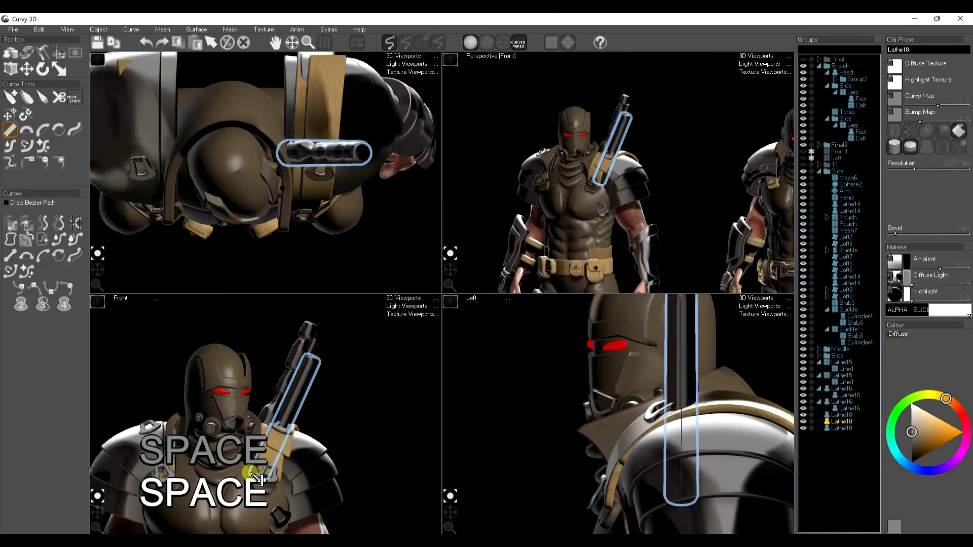
Move the selected barrel slightly towards the character's back so it sits behind the segmented part.
key("w")
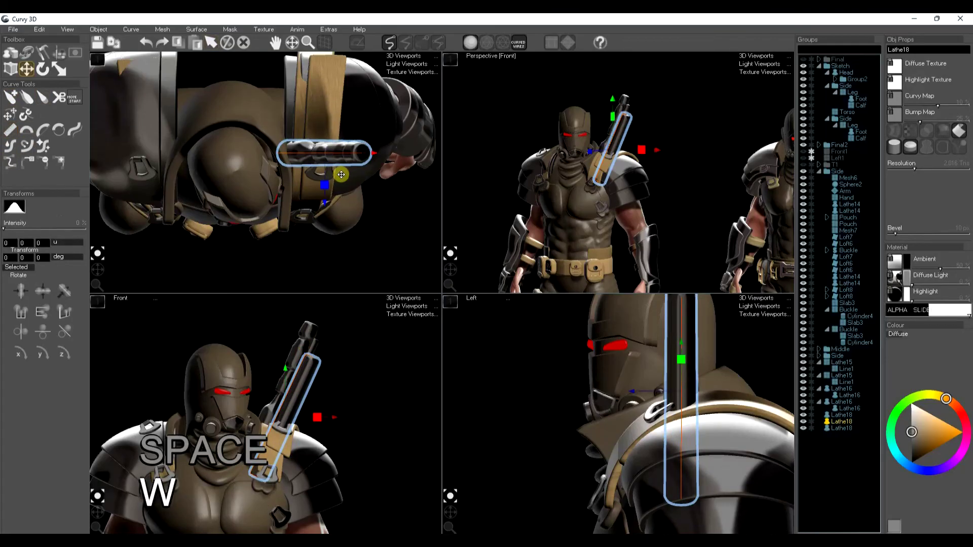
left_click_drag(326, 205, 327, 195)
key("space")
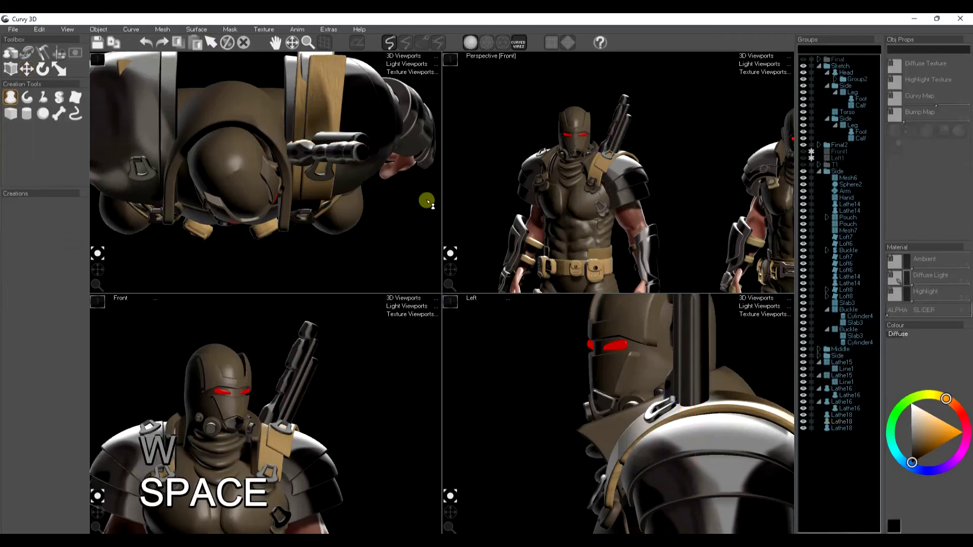
Draw a thin lathe disc beside the left side of the head and flatten its face with straight lines.
middle_click_drag(600, 242, 593, 216)
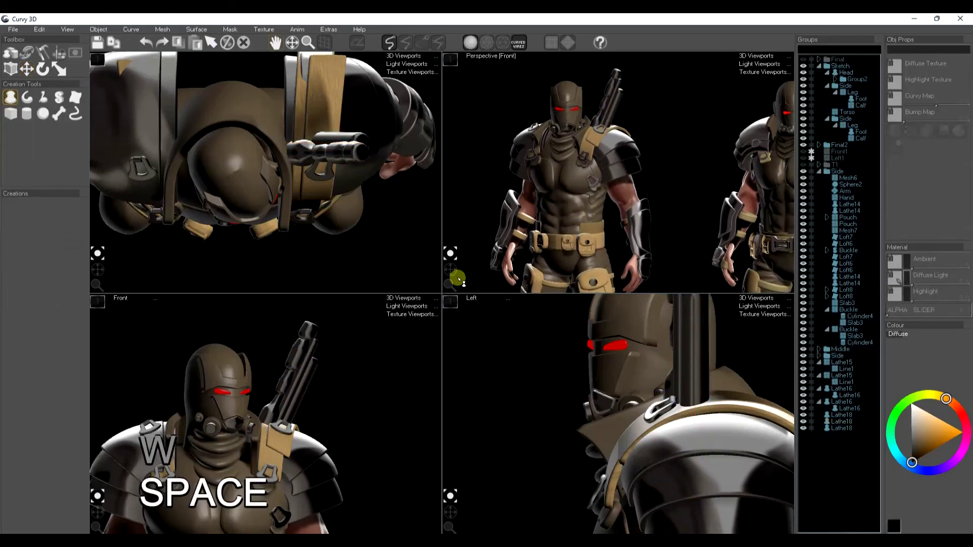
left_click(9, 98)
middle_click_drag(679, 271, 645, 271)
scroll(582, 205, "up", 3)
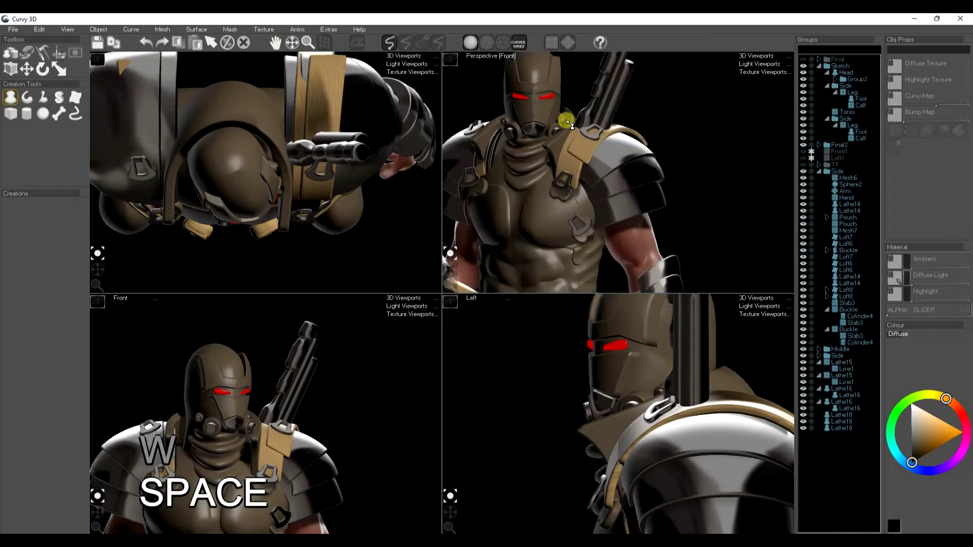
scroll(585, 193, "up", 3)
scroll(600, 191, "down", 2)
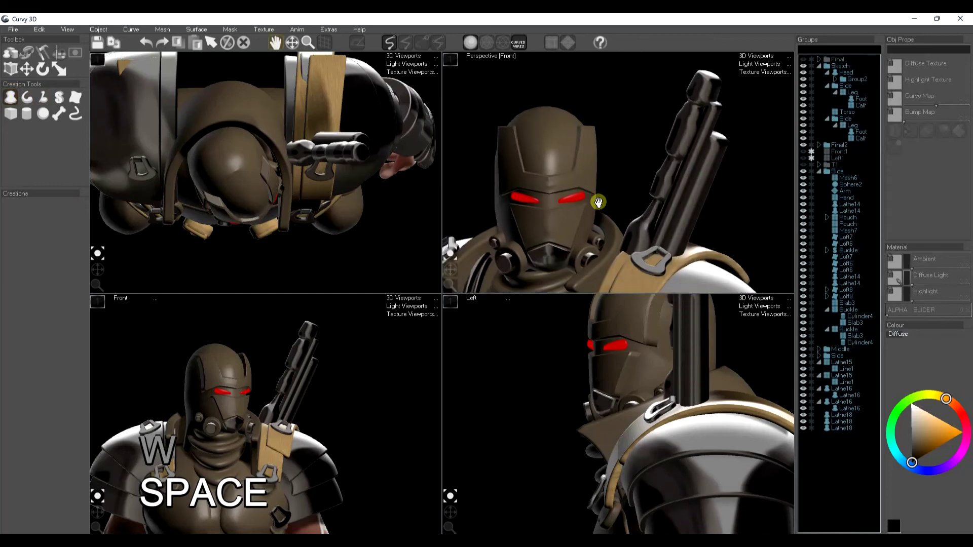
mouse_move(611, 178)
left_mouse_down()
mouse_move(619, 146)
mouse_move(623, 176)
left_mouse_up()
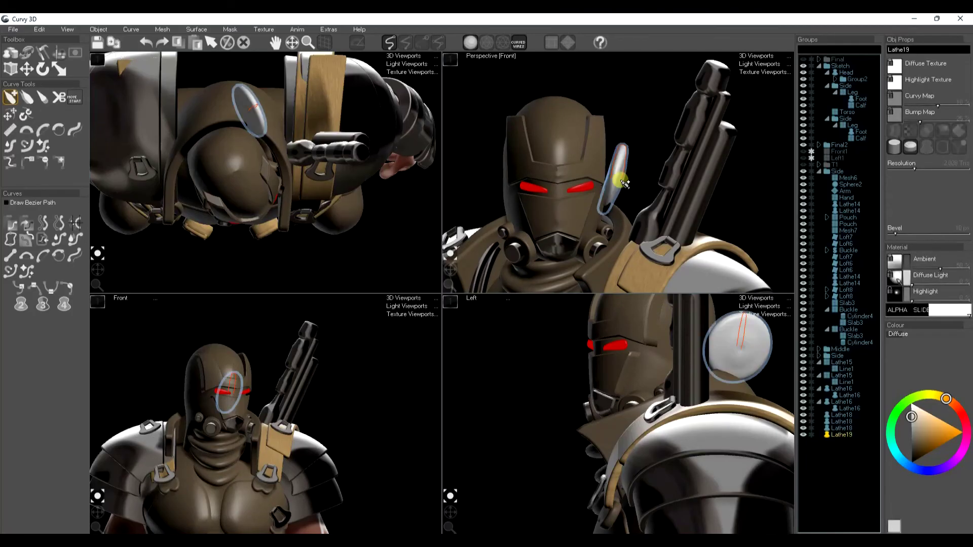
left_click(10, 129)
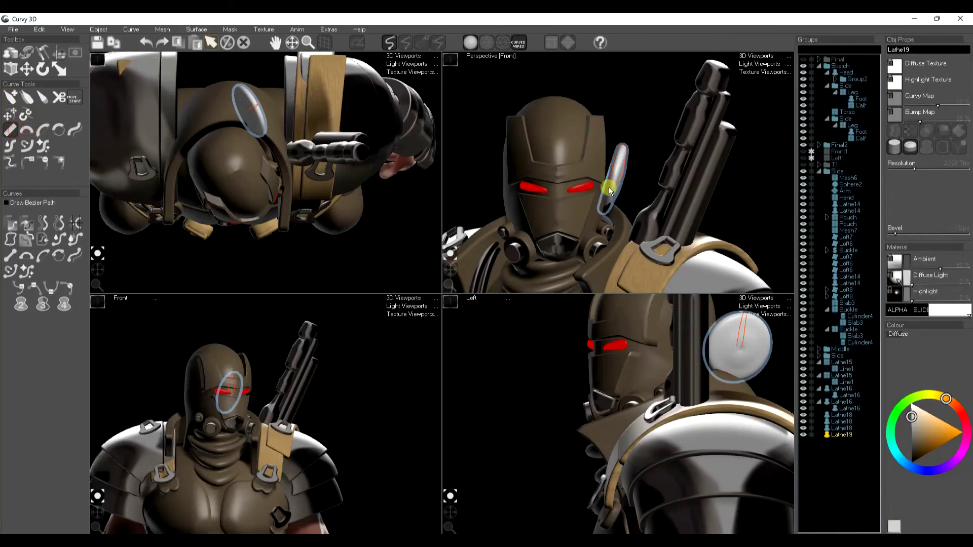
mouse_move(617, 150)
left_mouse_down()
mouse_move(628, 150)
mouse_move(623, 191)
left_mouse_up()
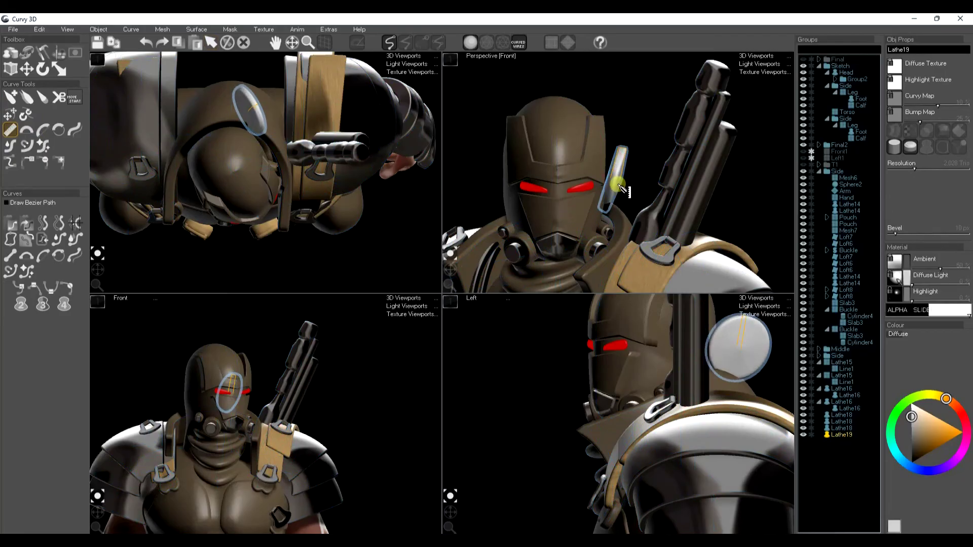
Convert the disc to a mesh and scale it narrower from front to back into an oval.
key("e")
key("r")
key("k")
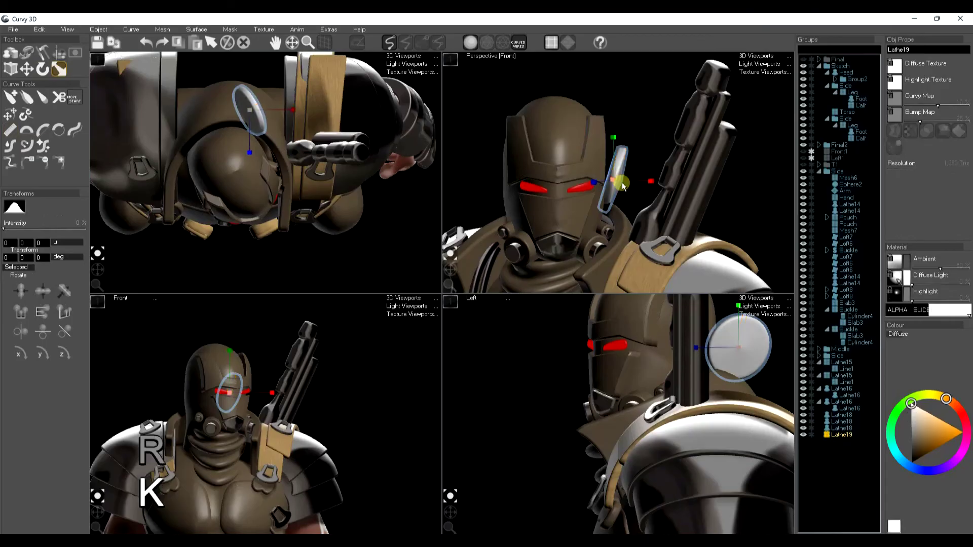
left_click_drag(698, 348, 712, 352)
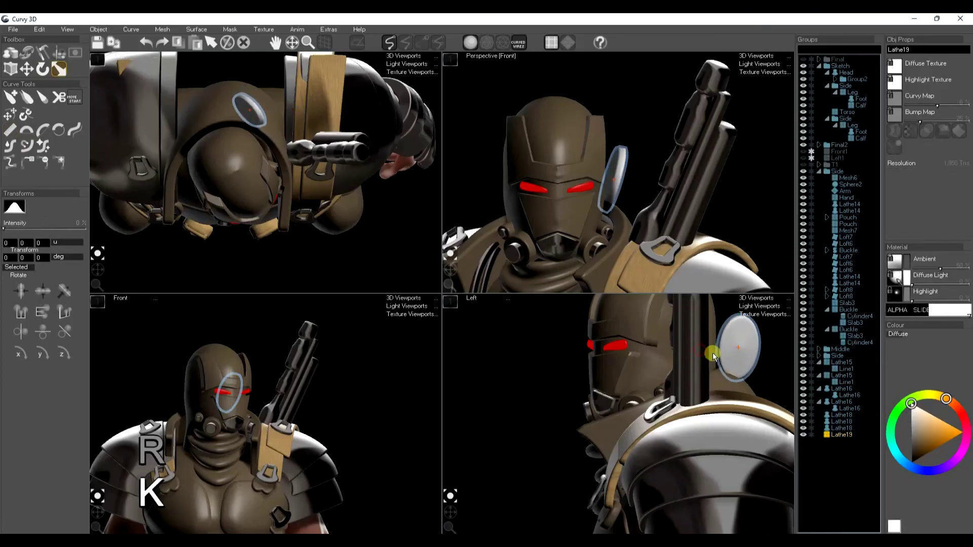
Rotate the oval disc upright to follow the side of the head, and scale it down.
key("e")
left_click_drag(601, 208, 553, 190)
key("r")
left_click_drag(615, 181, 590, 206)
key("w")
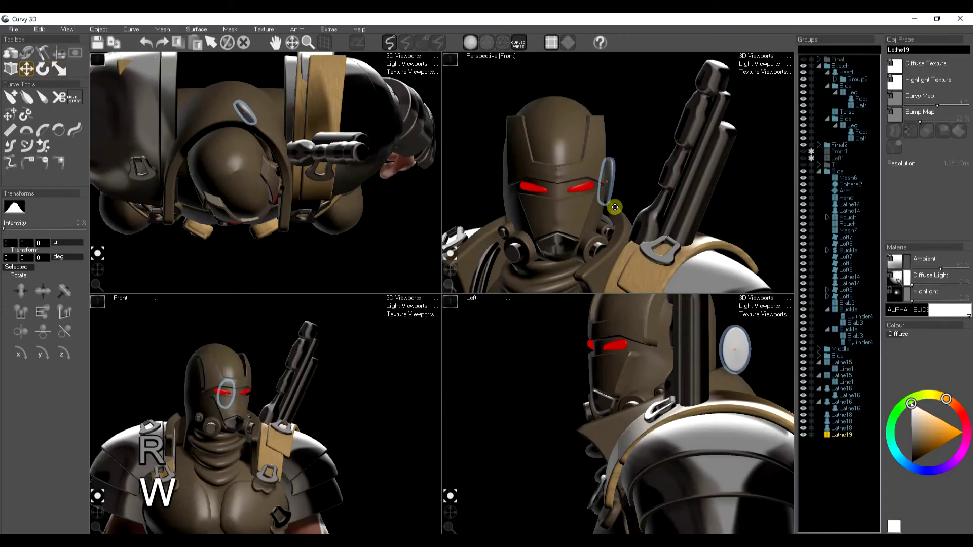
Apply the head's brown material to the oval disc and create a mirrored copy of it.
key("space")
key("ctrl+c")
key("space")
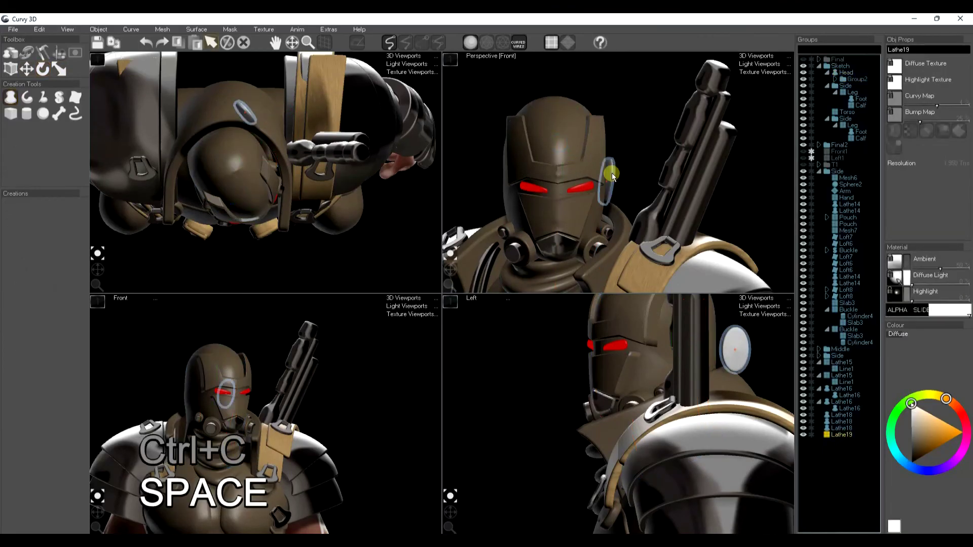
key("ctrl+f")
key("ctrl+c")
key("ctrl+l")
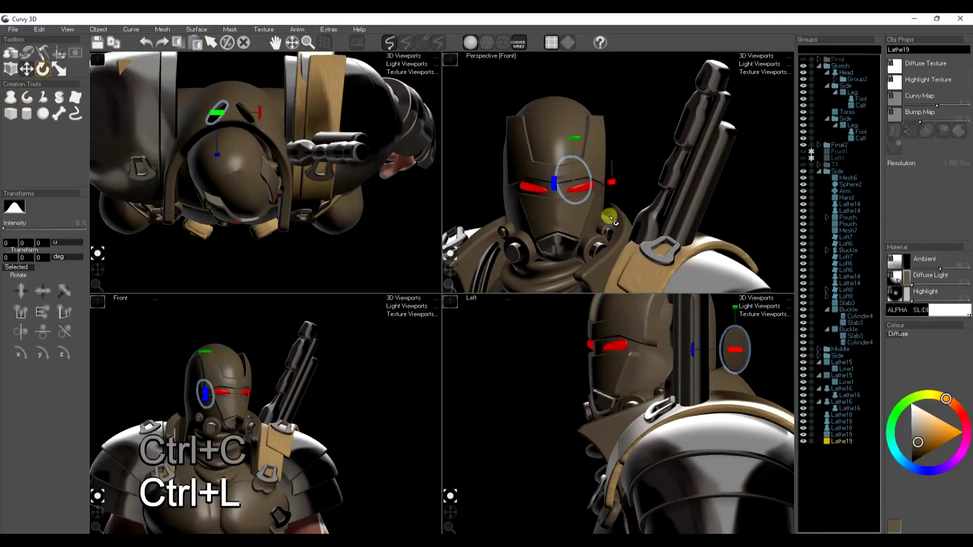
Rotate and position the two oval discs against opposite sides of the head as ear pieces.
key("r")
key("e")
left_click_drag(611, 189, 521, 223)
key("w")
left_click(610, 173, "shift")
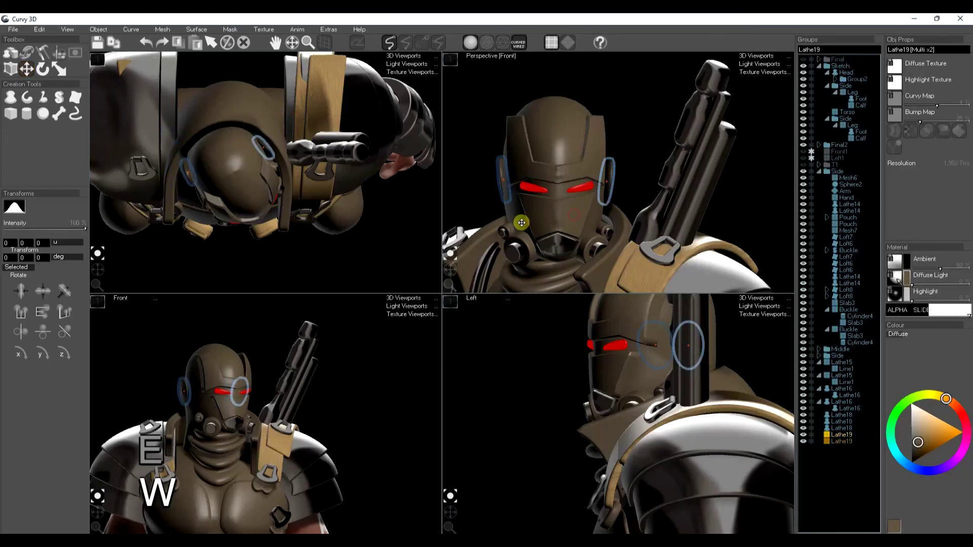
key("space")
scroll(523, 206, "down", 5)
scroll(571, 258, "down", 5)
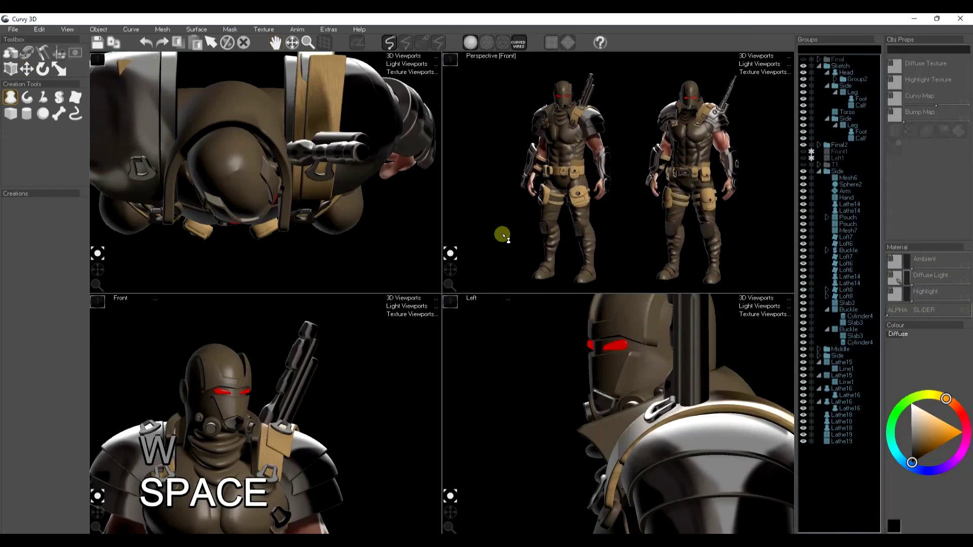
Turn on the grid display in the viewports and bring the belt and hips into the front view.
left_click_drag(266, 446, 240, 364)
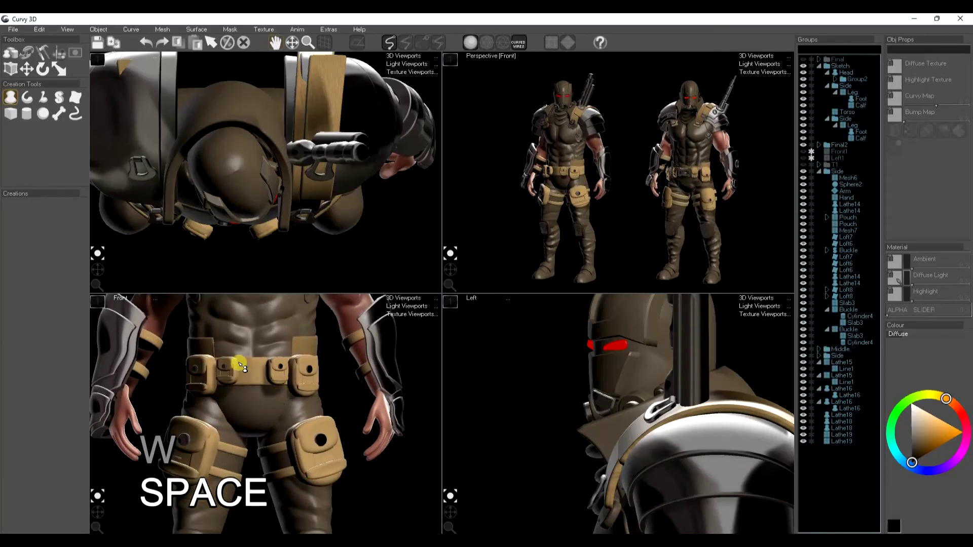
left_click(67, 29)
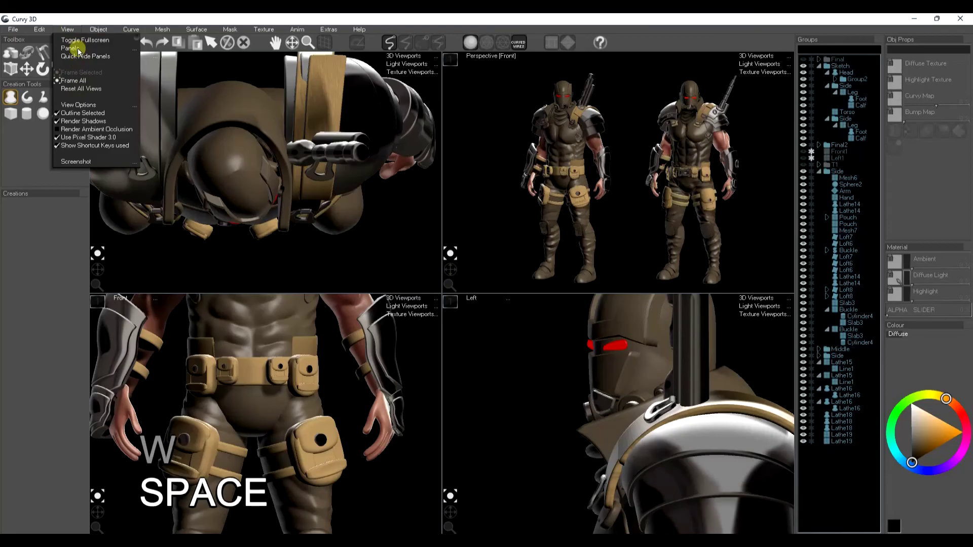
mouse_move(84, 106)
left_click(157, 124)
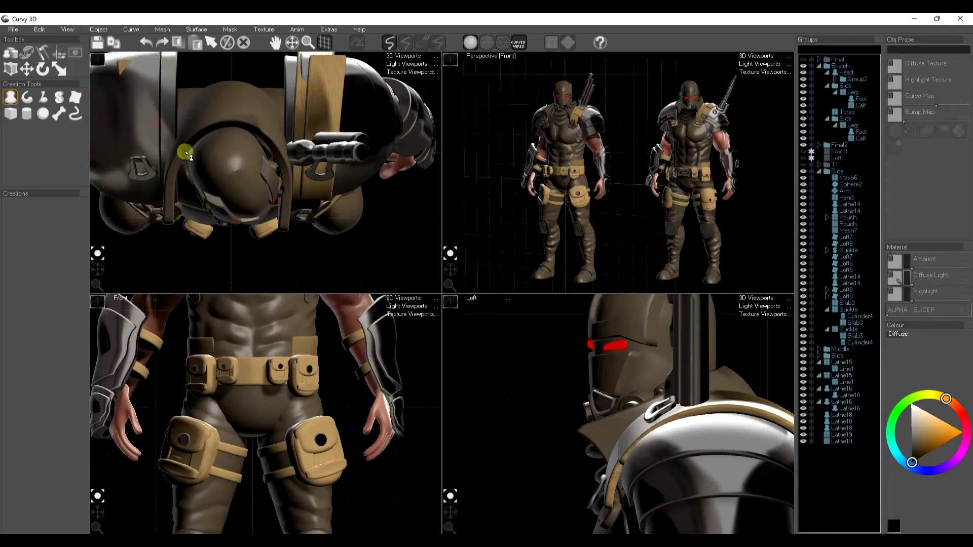
left_click_drag(217, 434, 256, 462)
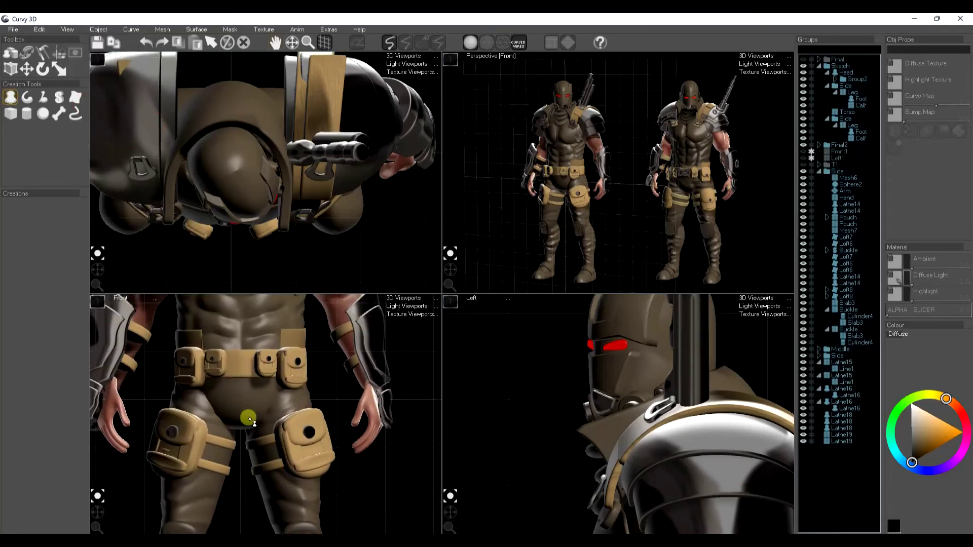
scroll(214, 471, "up", 5)
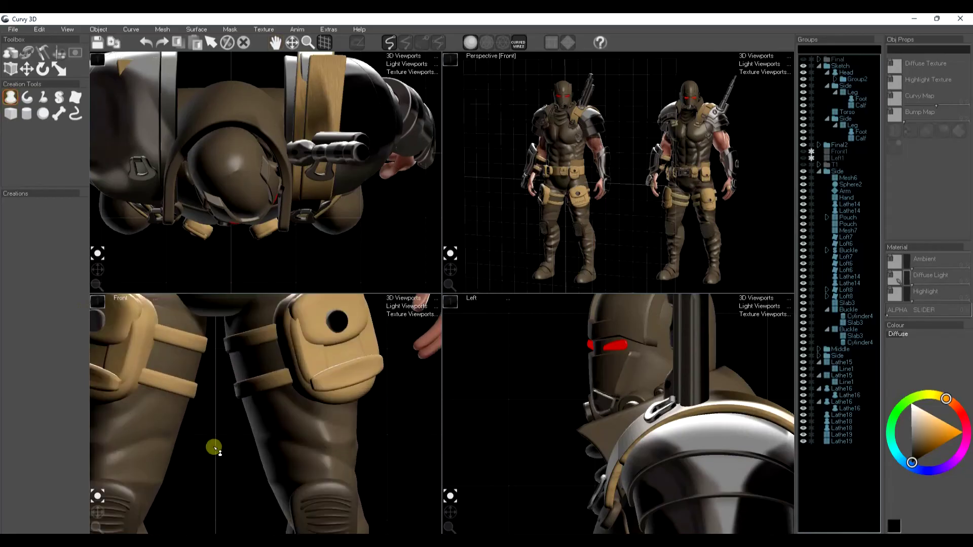
mouse_move(257, 403)
left_mouse_down()
mouse_move(258, 440)
mouse_move(202, 447)
left_mouse_up()
key("t")
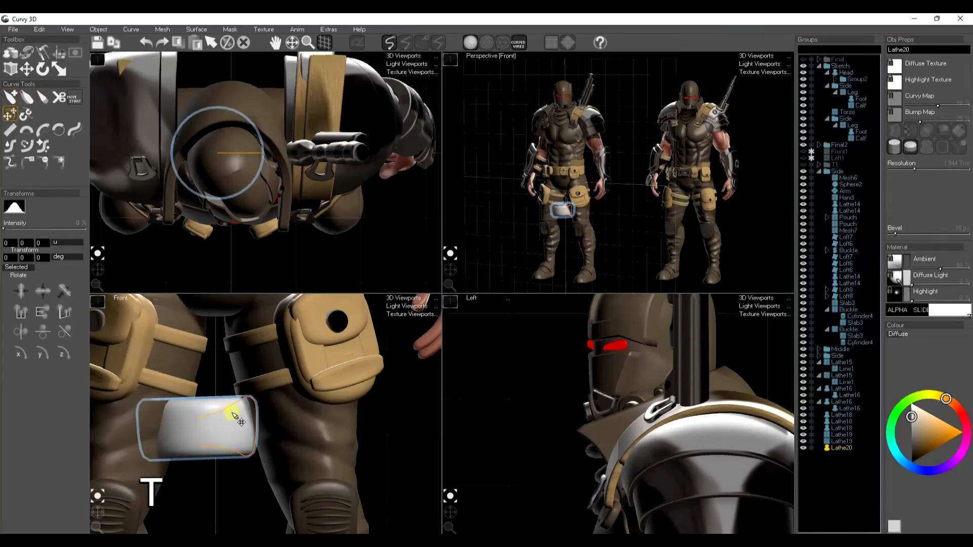
left_click(28, 162)
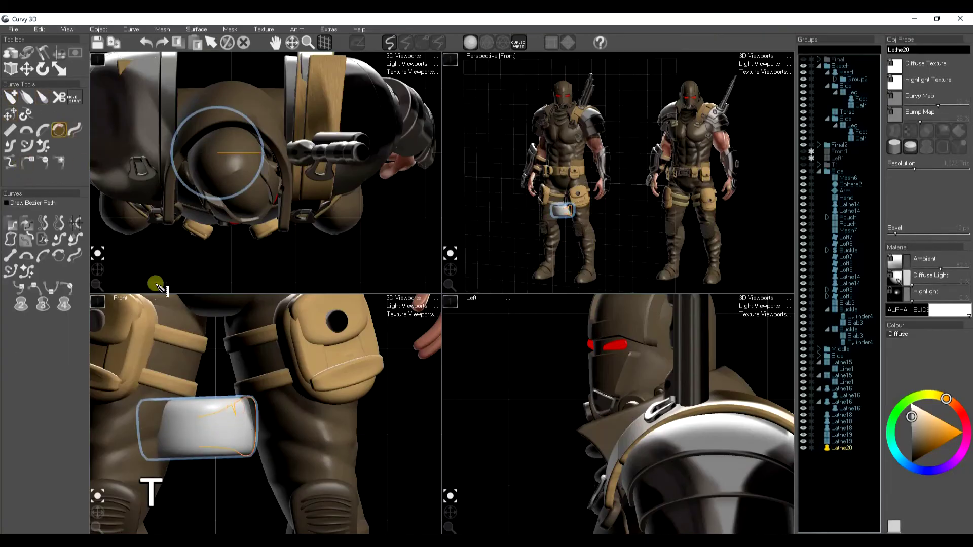
left_click(234, 418)
left_click_drag(233, 417, 193, 418)
key("s")
key("s")
key("s")
key("s")
key("s")
key("s")
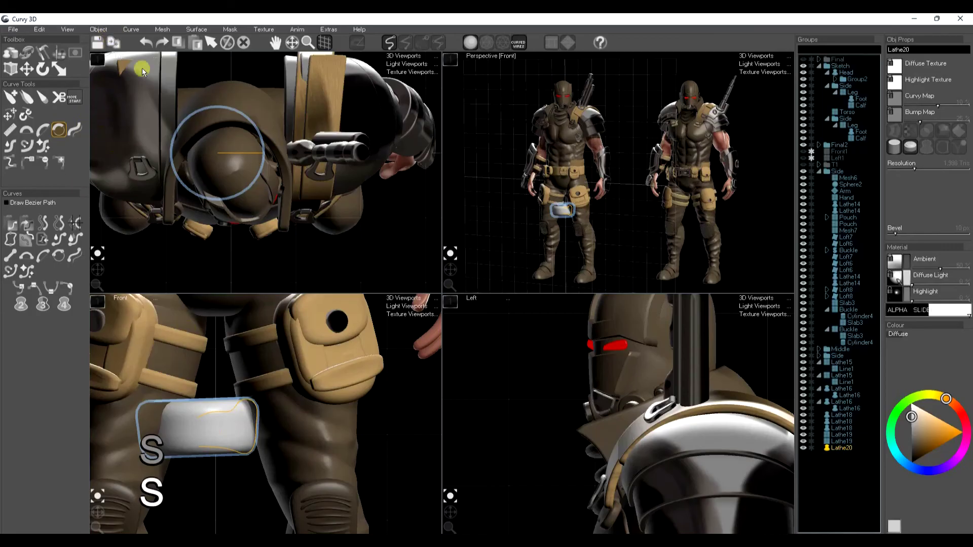
left_click(133, 30)
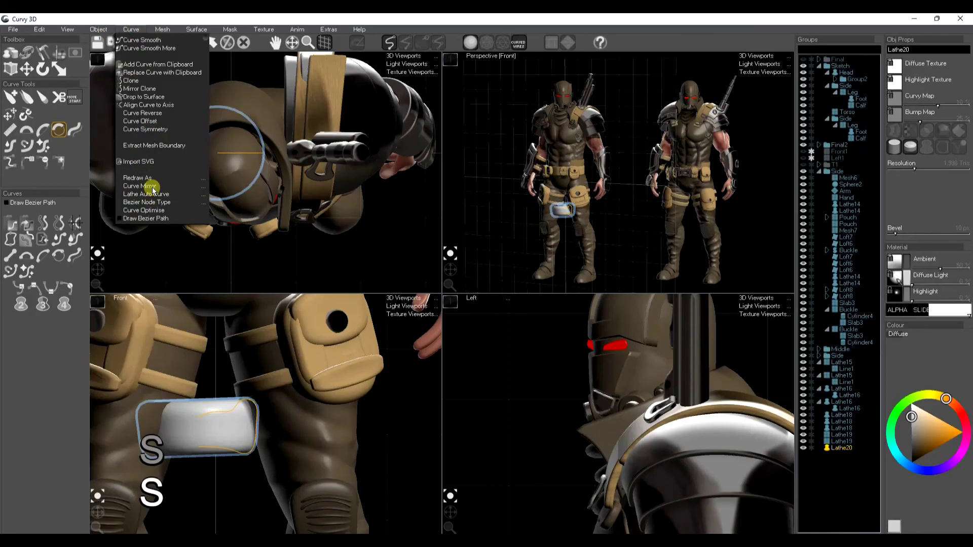
mouse_move(152, 186)
left_click(226, 190)
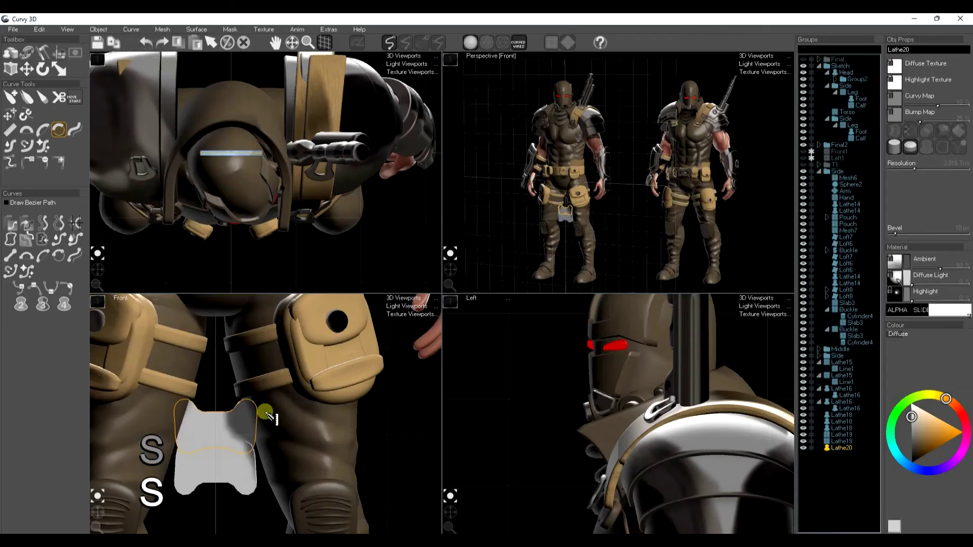
key("s")
key("s")
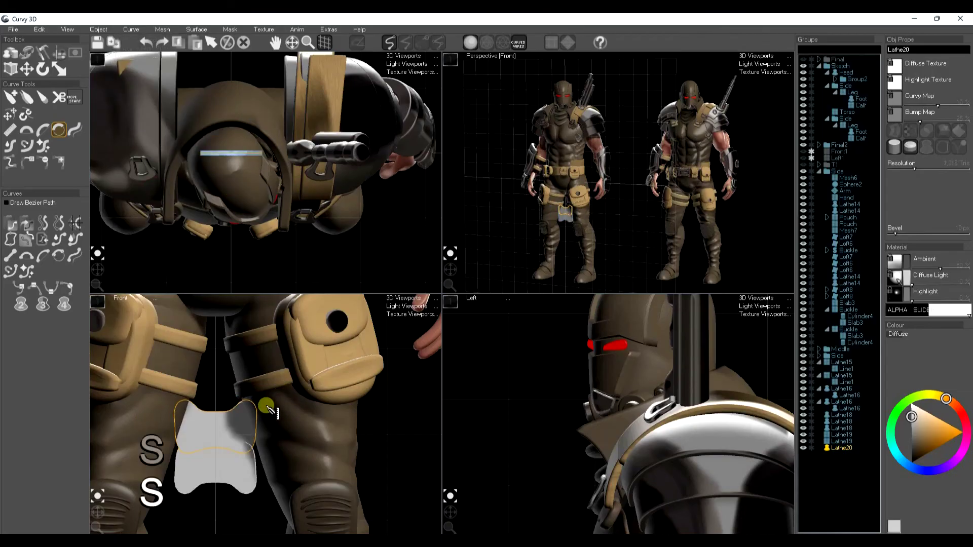
middle_click_drag(608, 477, 632, 350)
scroll(614, 469, "down", 3)
scroll(604, 474, "down", 4)
middle_click_drag(661, 516, 674, 413)
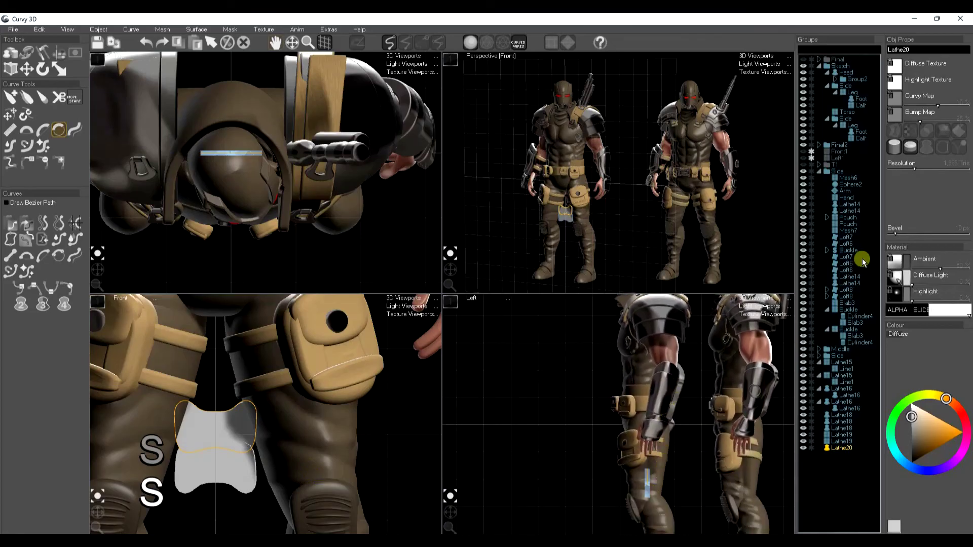
key("Delete")
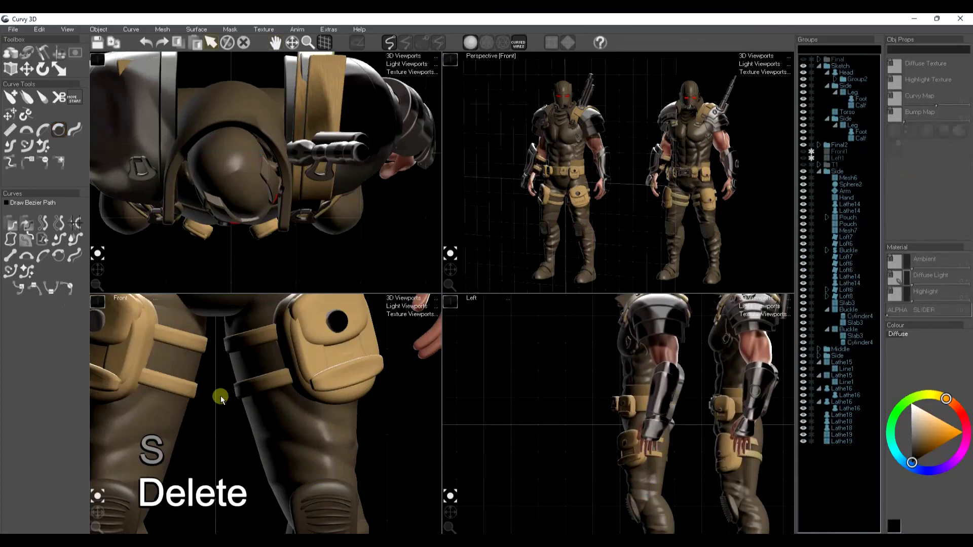
Draw a curved slab below the belt with the Slab tool and mirror its outline in X&Y into a symmetrical buckle shape.
left_click(10, 51)
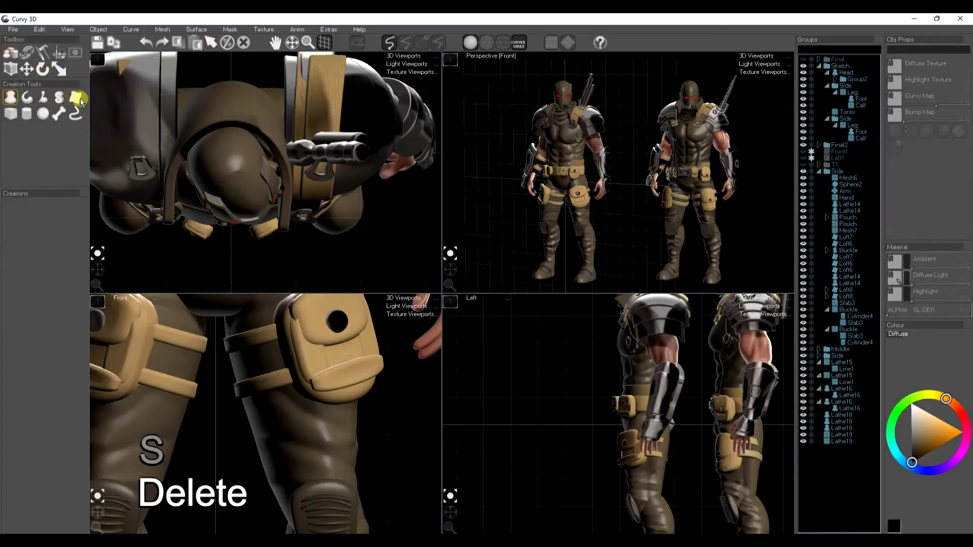
scroll(257, 522, "down", 2)
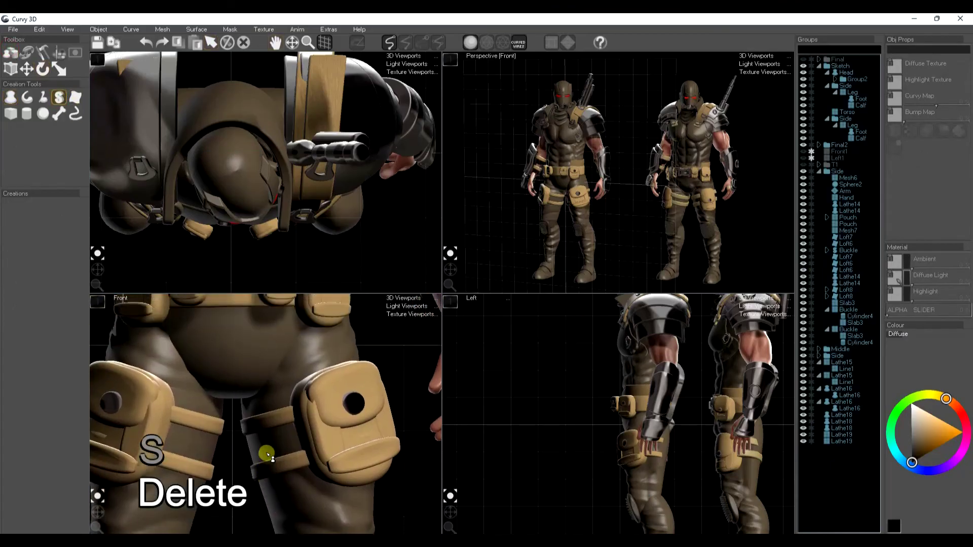
middle_click_drag(265, 451, 228, 357)
mouse_move(228, 353)
left_mouse_down()
mouse_move(291, 342)
mouse_move(295, 381)
mouse_move(238, 393)
mouse_move(248, 393)
left_mouse_up()
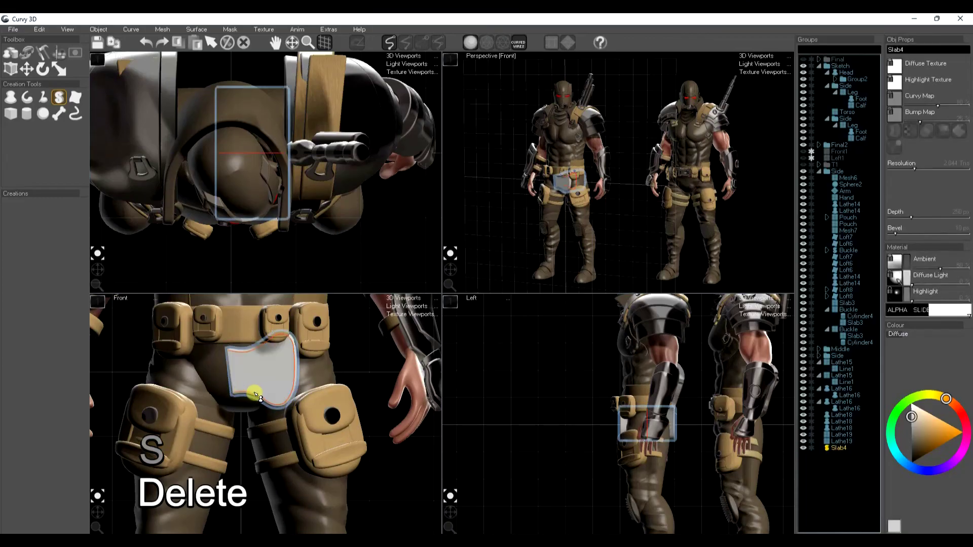
left_click(128, 29)
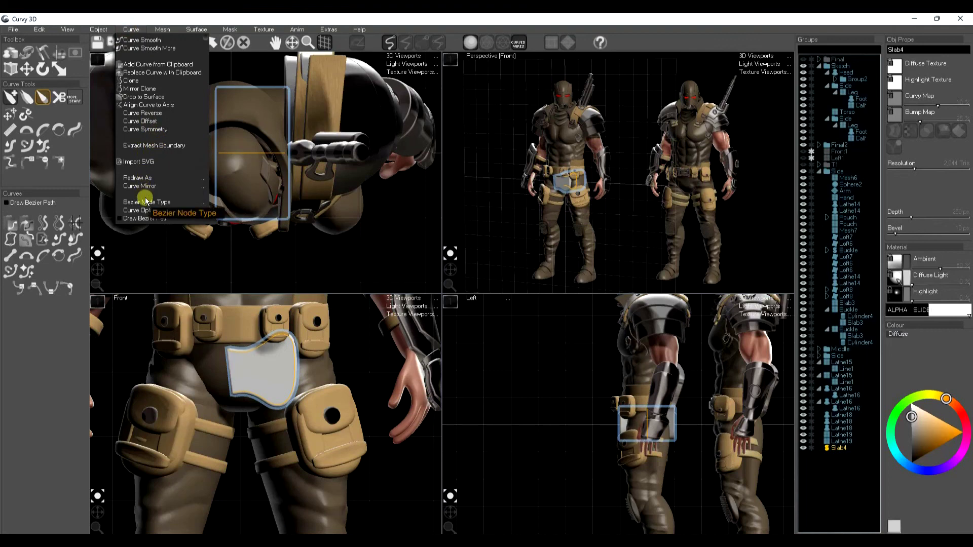
mouse_move(138, 186)
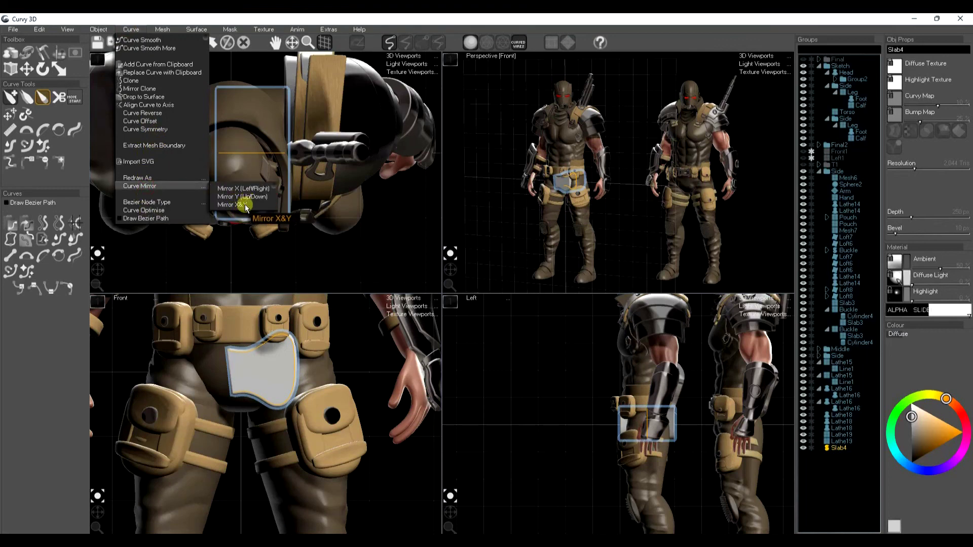
left_click(242, 205)
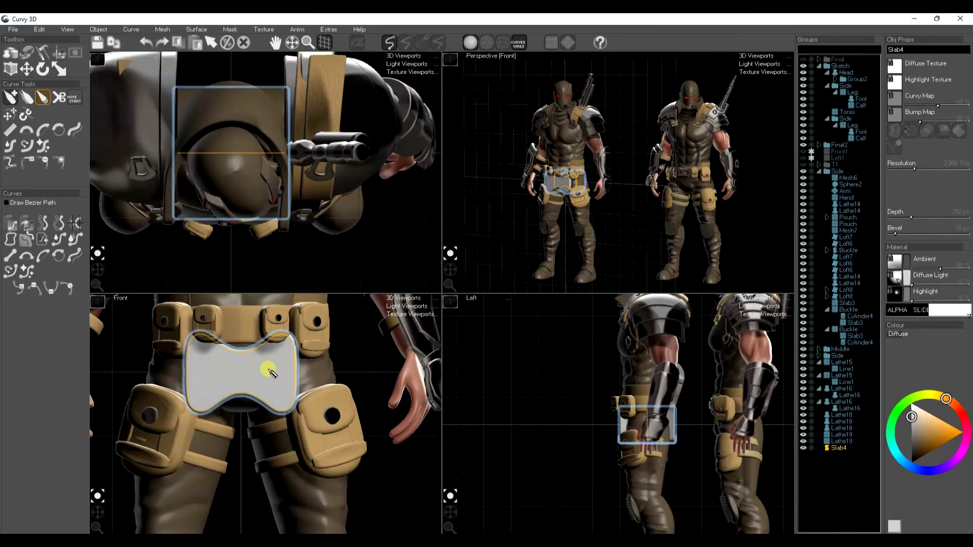
Clone the buckle outline, scale the clone inward to hollow out the slab into a frame, and convert it to a mesh.
left_click(130, 29)
left_click(137, 82)
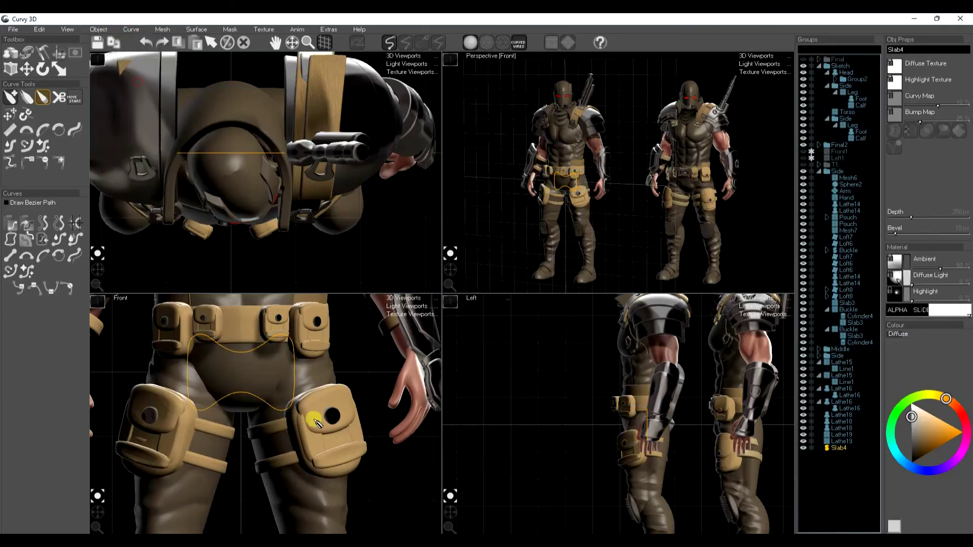
key("r")
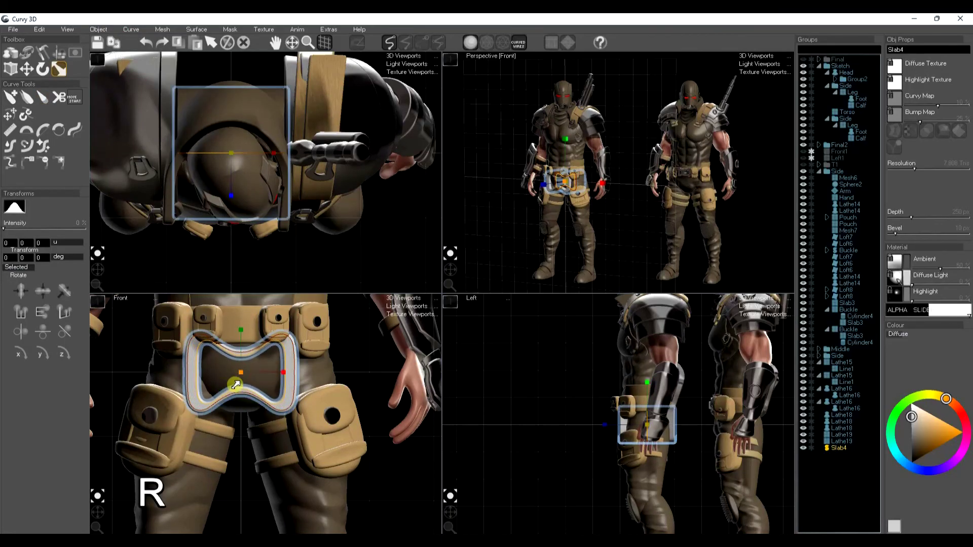
key("k")
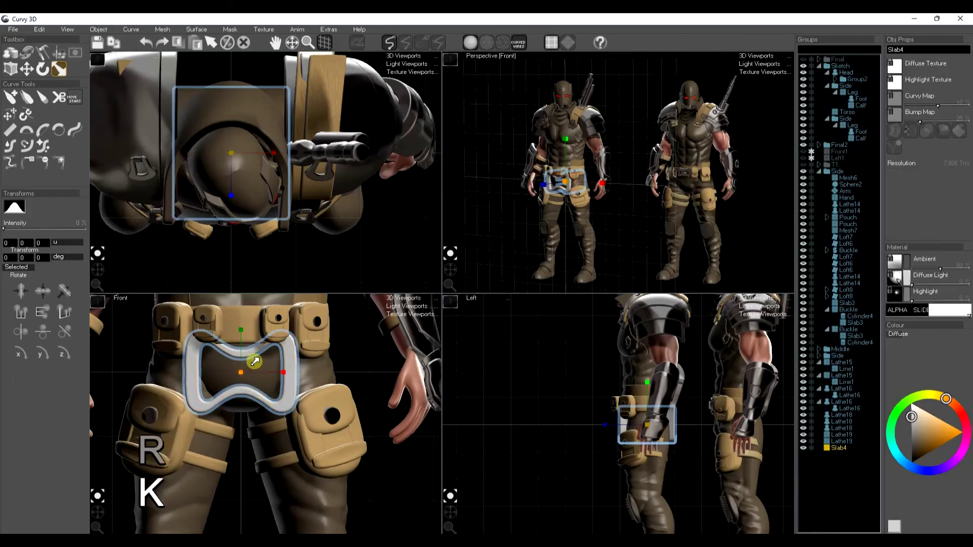
Move the buckle frame up onto the belt's centre, scale it down to fit, and bring it to the front of the waist.
key("w")
middle_click_drag(243, 328, 266, 401)
left_click_drag(248, 393, 194, 418)
key("r")
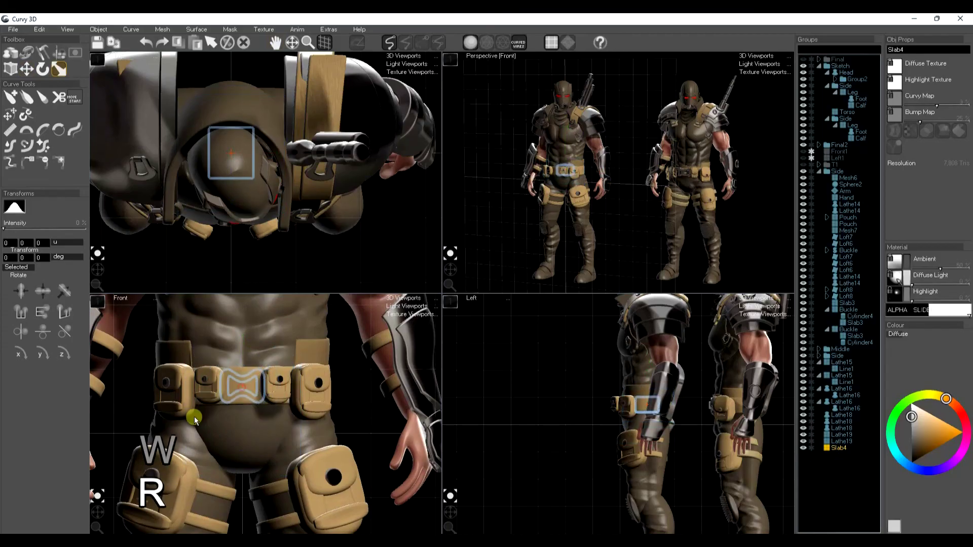
key("w")
left_click_drag(603, 404, 573, 405)
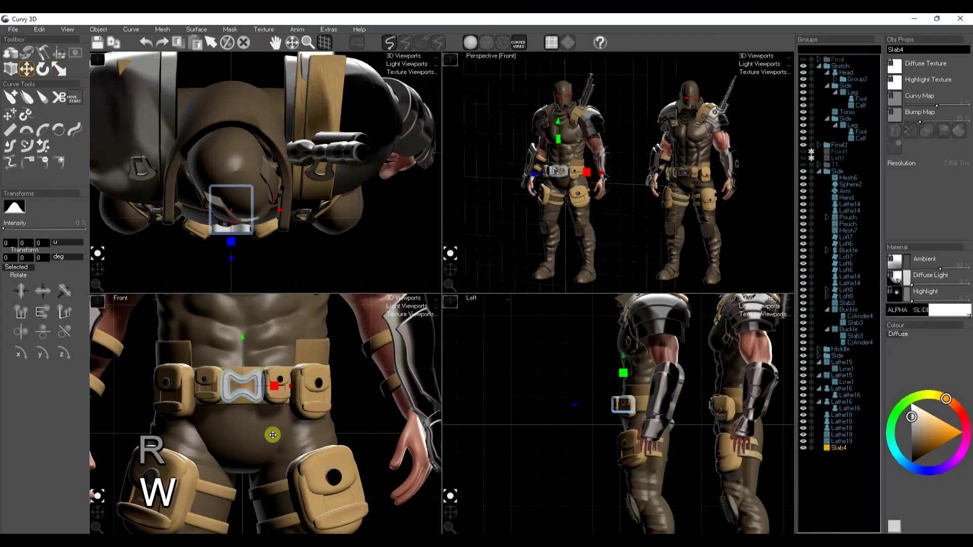
Copy the metal material from the forearm armour onto the buckle frame.
key("space")
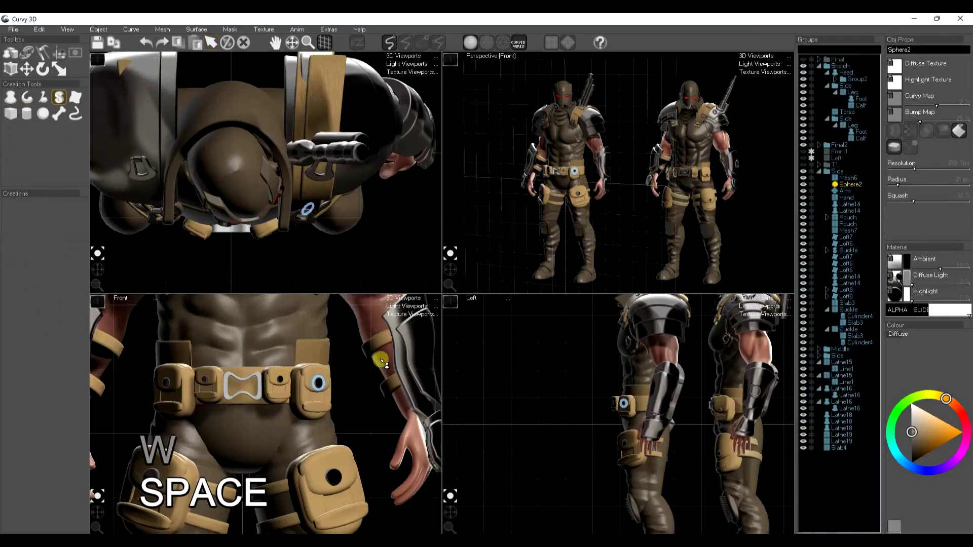
left_click(419, 344)
key("ctrl+c")
key("space")
left_click(260, 388)
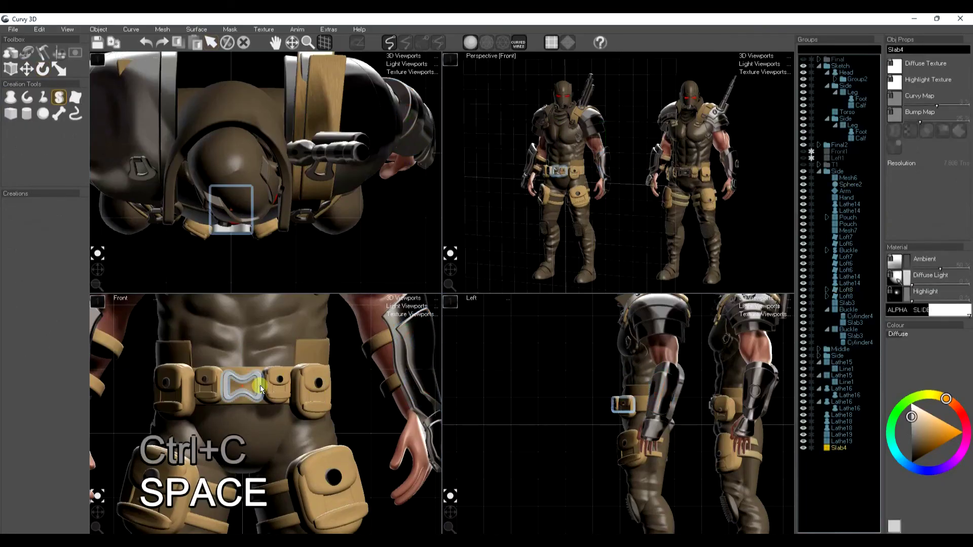
key("ctrl+f")
key("space")
Stretch the buckle frame vertically and duplicate it.
left_click(258, 386)
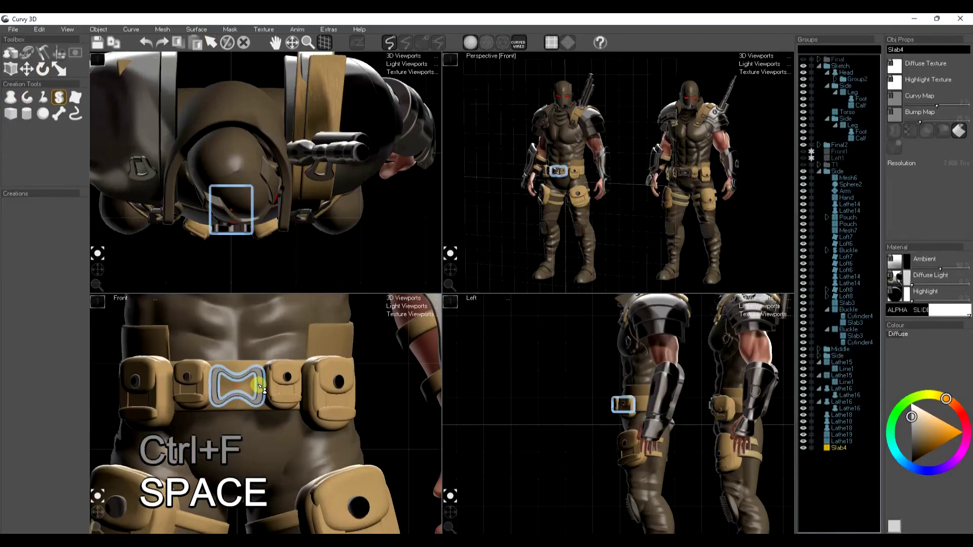
key("r")
left_click_drag(237, 364, 239, 333)
key("ctrl+d")
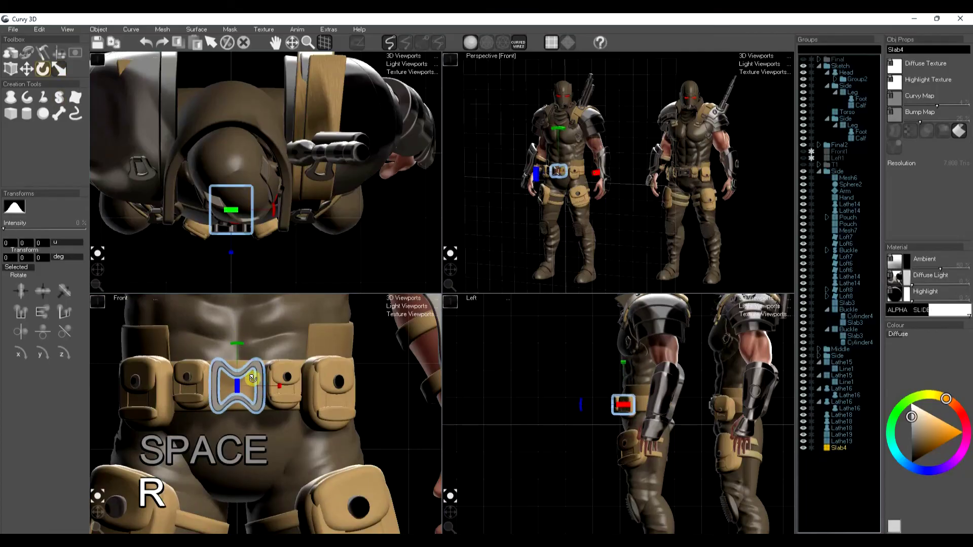
Scale the duplicate buckle frame down slightly, rotate it a little about the vertical axis, and move it forward from the belt.
key("e")
key("r")
key("e")
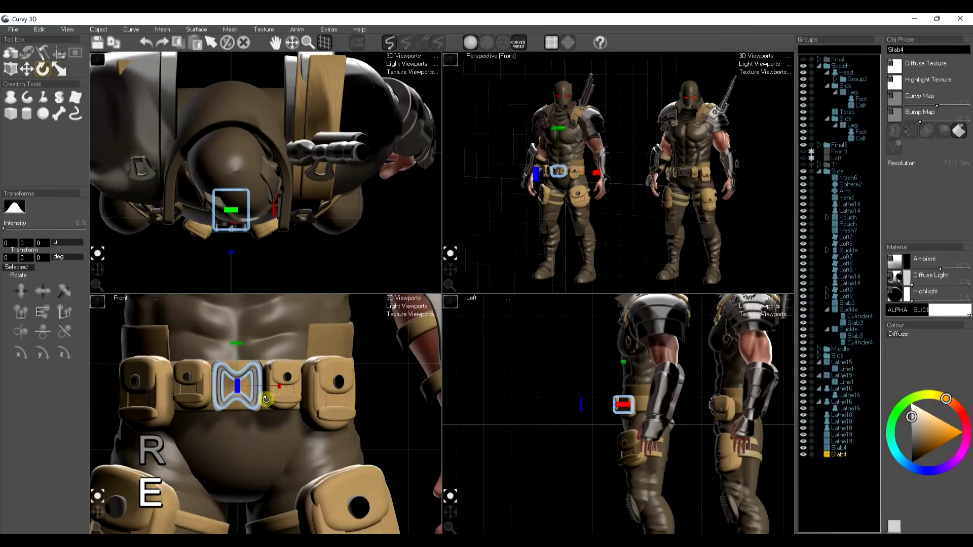
key("space")
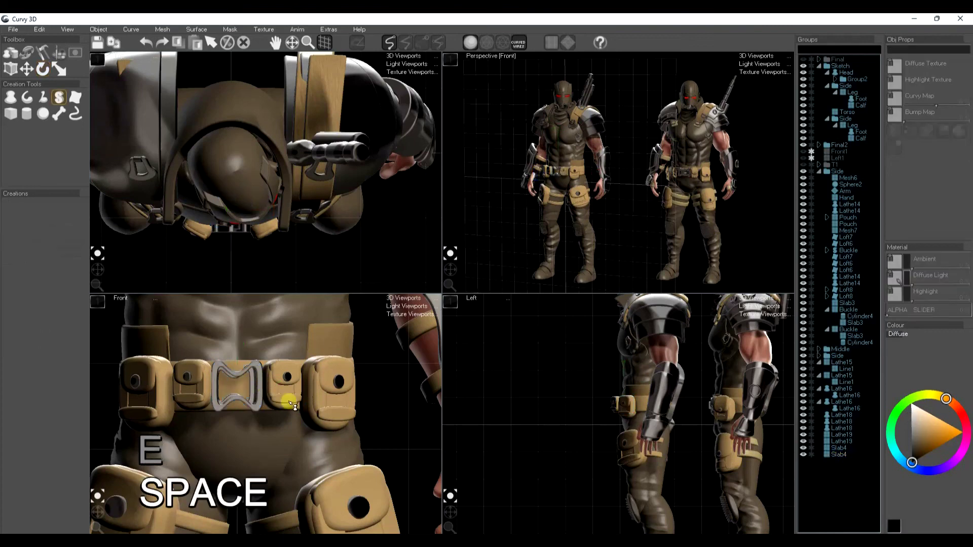
left_click(255, 392)
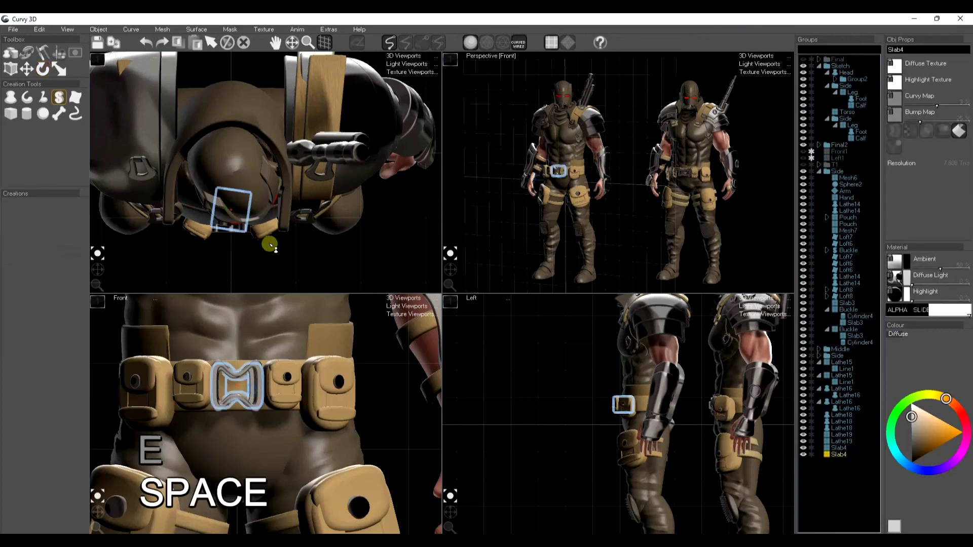
key("w")
left_click_drag(245, 241, 251, 255)
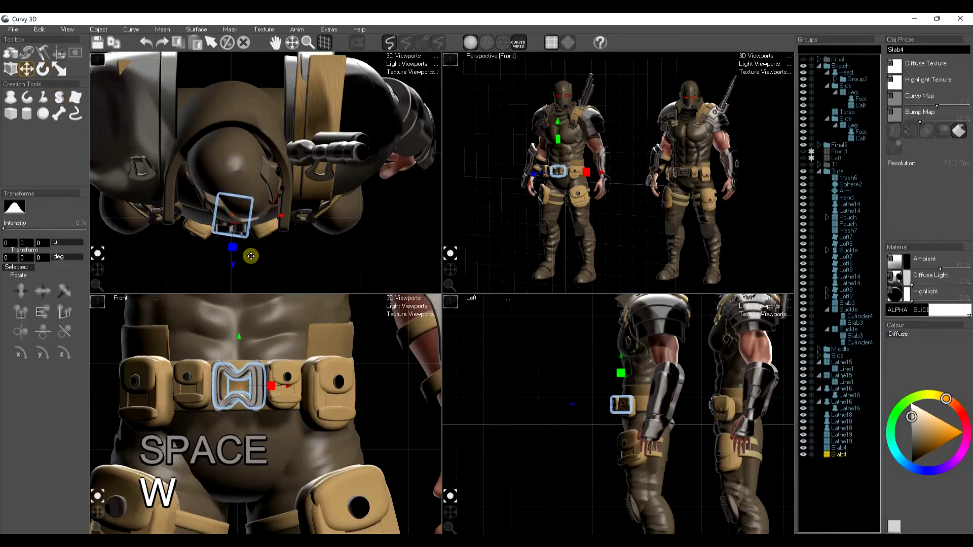
key("space")
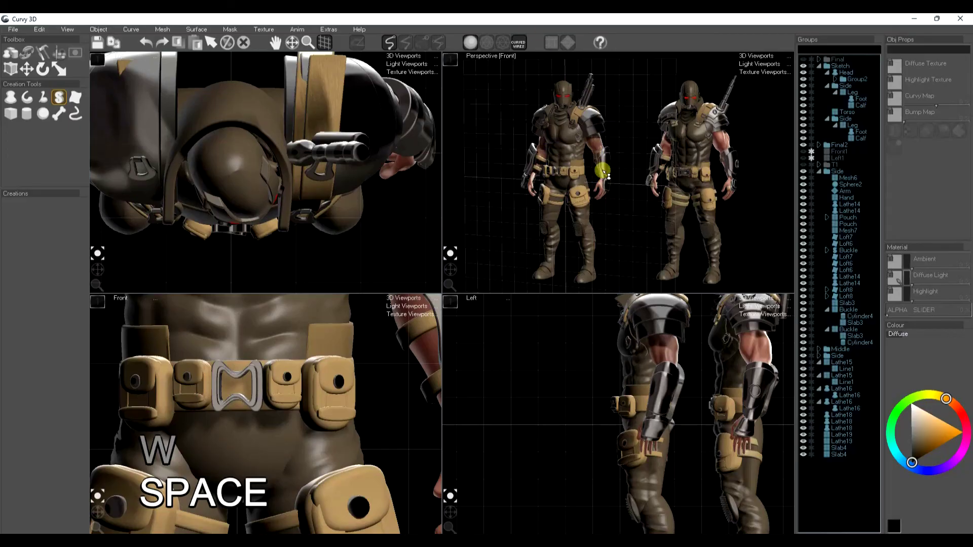
Collapse the expanded Side group and the Lathe15 and Lathe16 entries in the object tree.
left_click_drag(603, 171, 602, 176)
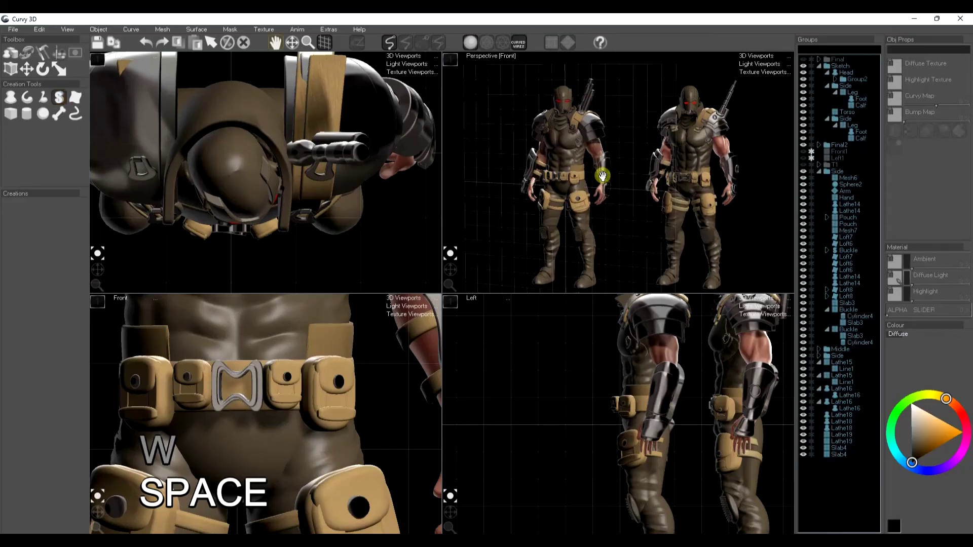
double_click(836, 172)
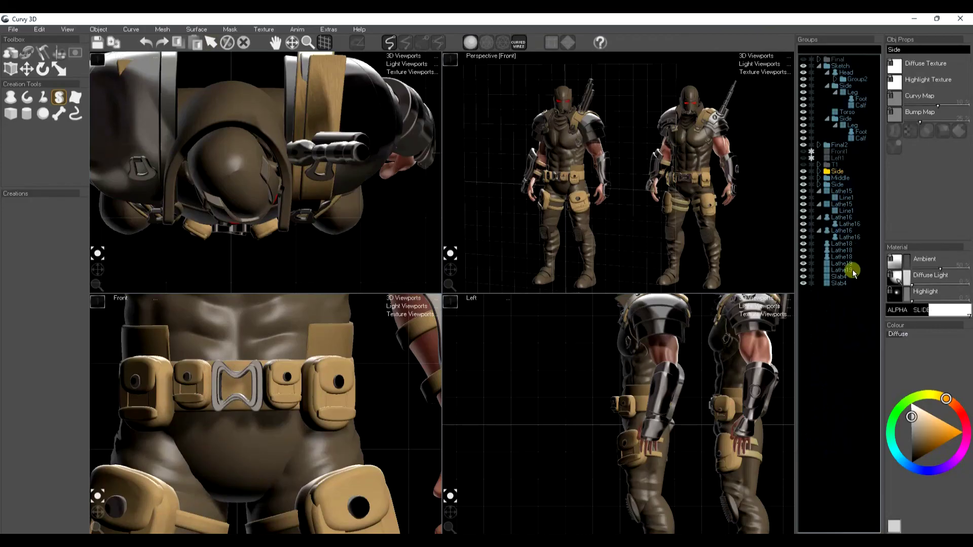
left_click(839, 285)
double_click(836, 231)
double_click(838, 218)
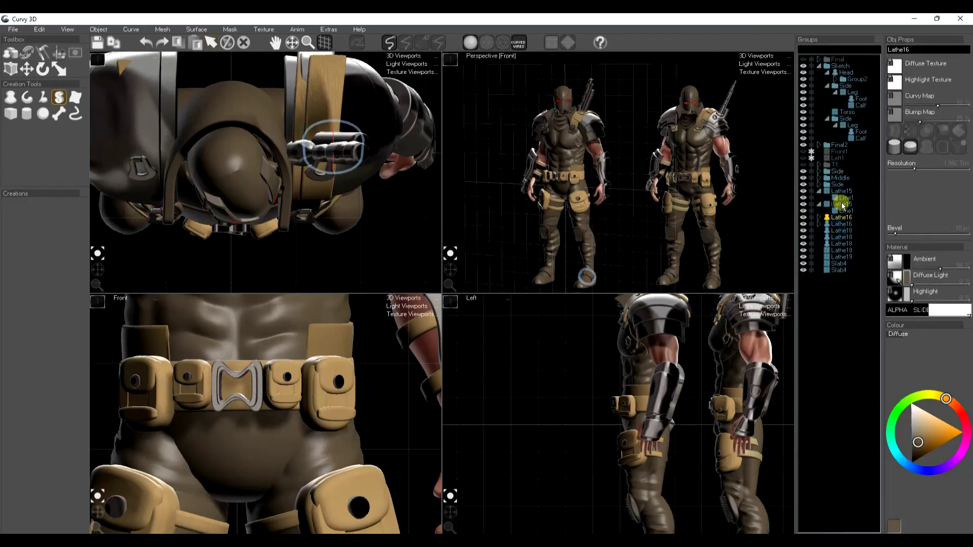
double_click(841, 205)
double_click(843, 192)
Group all the character's parts, from the Side and Middle groups through the slabs, and collapse the Sketch group.
left_click(837, 256)
left_click(837, 178, "shift")
left_click(837, 172, "shift")
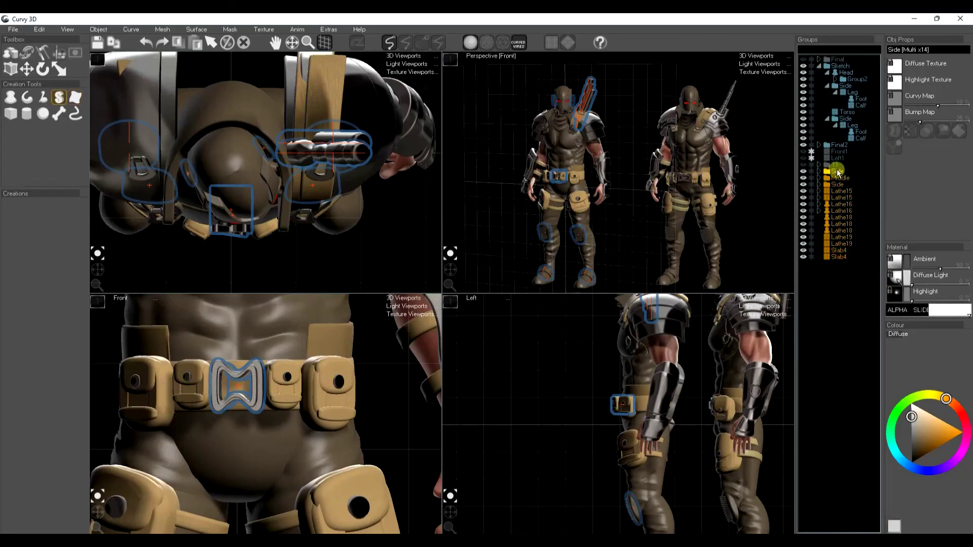
key("ctrl+g")
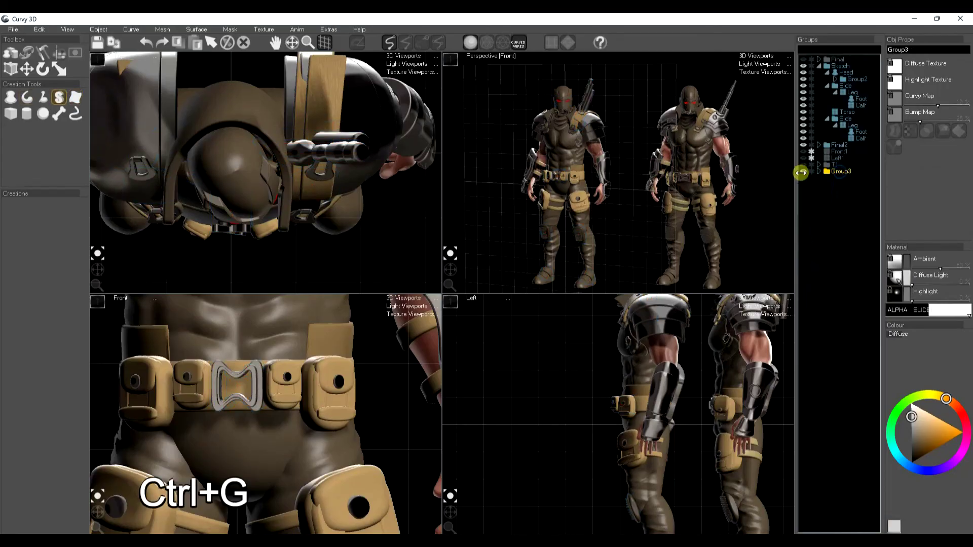
double_click(841, 66)
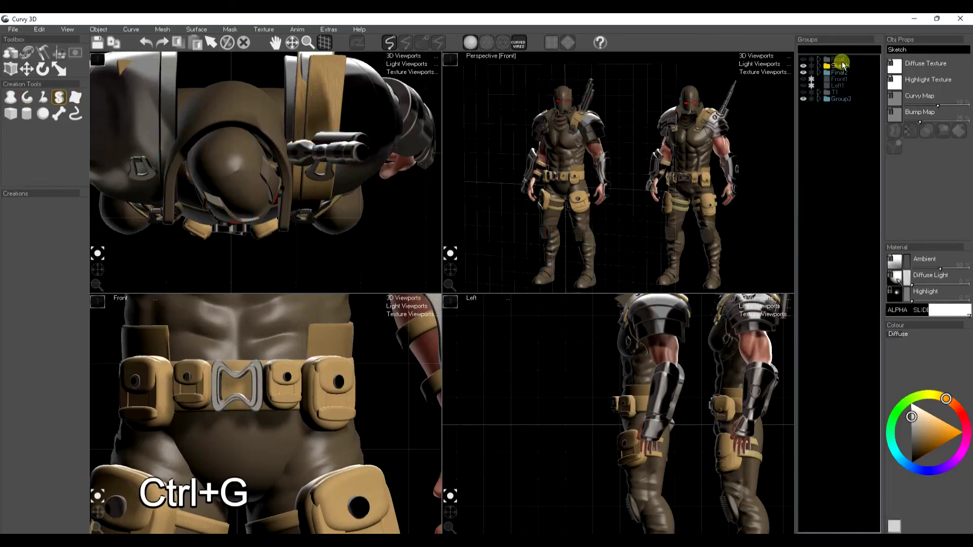
Hide all the visible groups and show only the Final group's character.
left_click(805, 68)
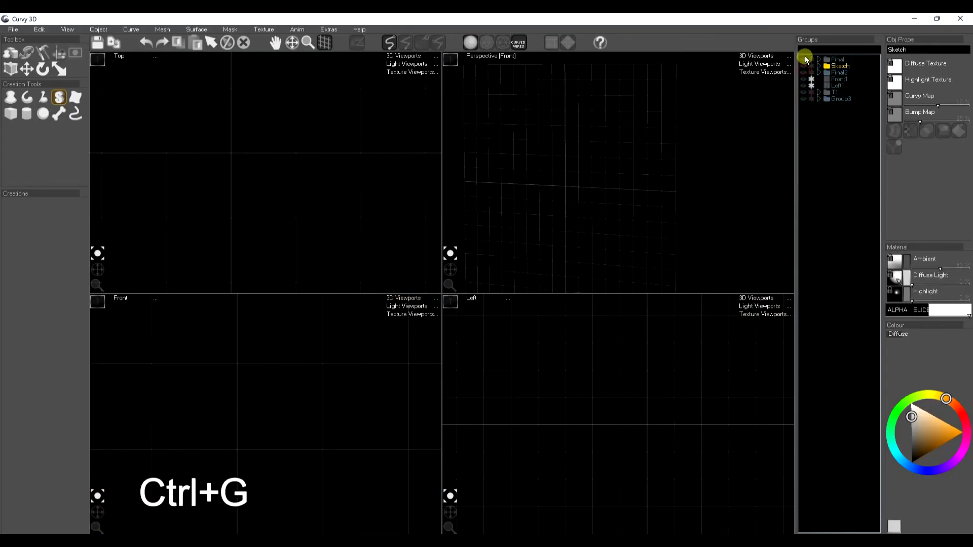
left_click(803, 59)
middle_click_drag(544, 193, 589, 182)
scroll(628, 106, "up", 4)
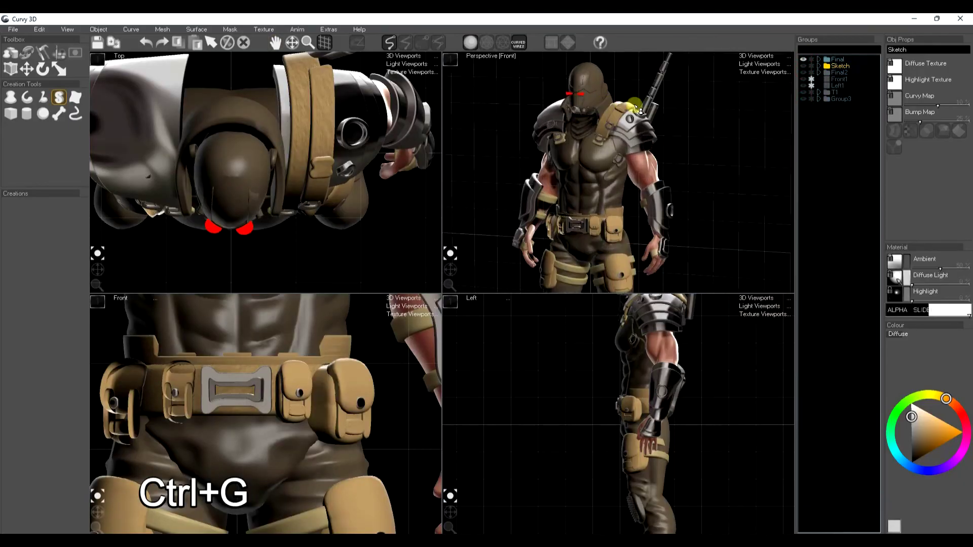
Expand the Final group and rotate the Head slightly about the vertical axis in the top view, then deselect it.
left_click(818, 60)
left_click(848, 66)
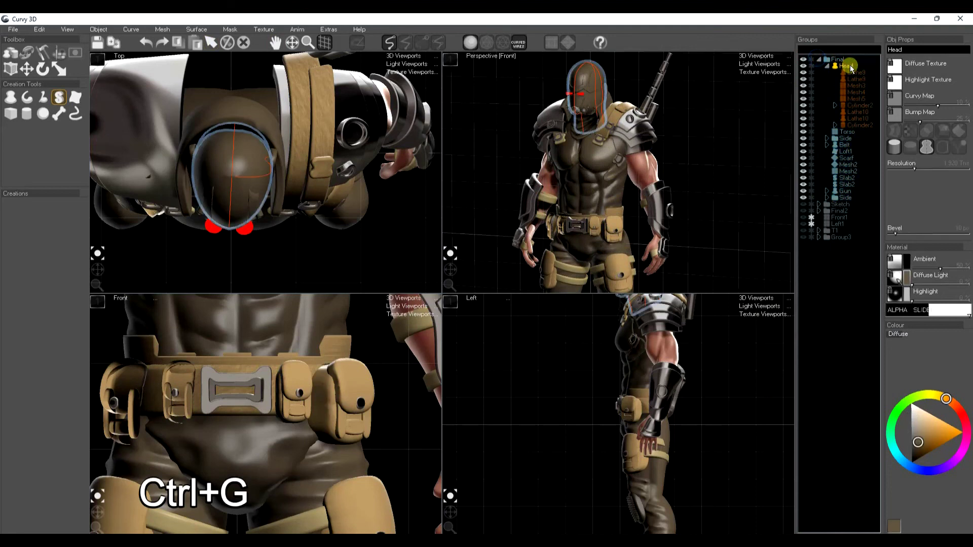
key("e")
left_click_drag(231, 174, 257, 177)
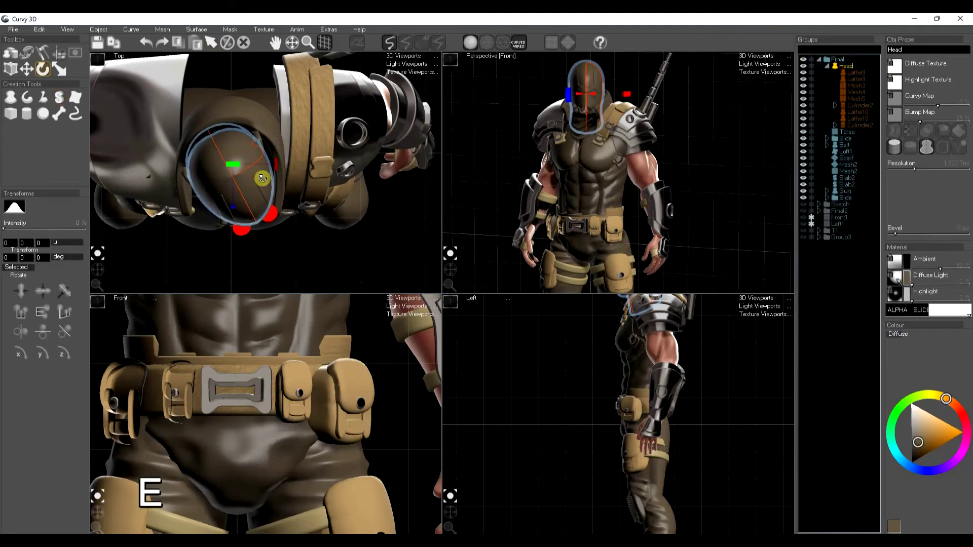
key("space")
Frame the whole character at a slight angle in the perspective view and display the camera settings.
middle_click_drag(577, 235, 610, 184)
scroll(610, 182, "down", 2)
scroll(639, 212, "down", 2)
middle_click_drag(641, 215, 634, 205)
left_click(74, 30)
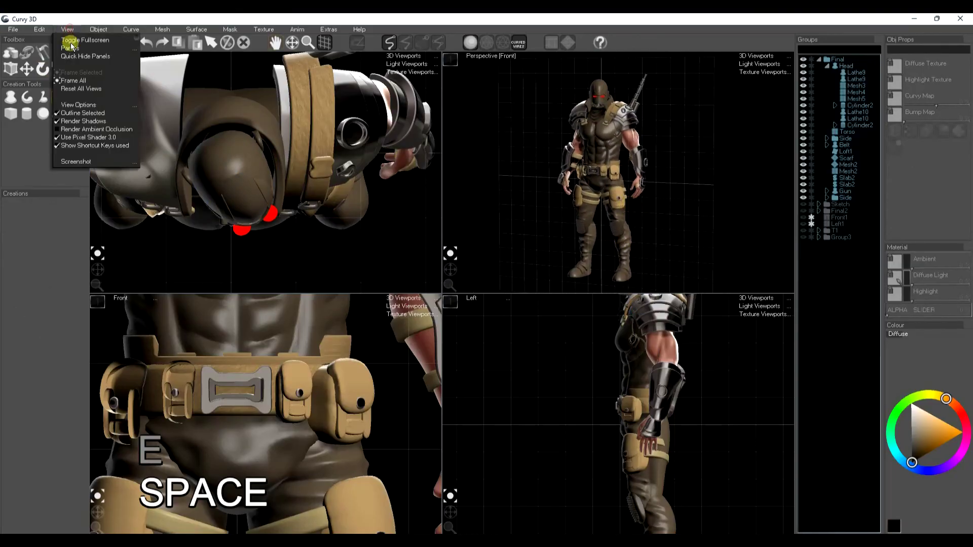
mouse_move(126, 49)
left_click(160, 67)
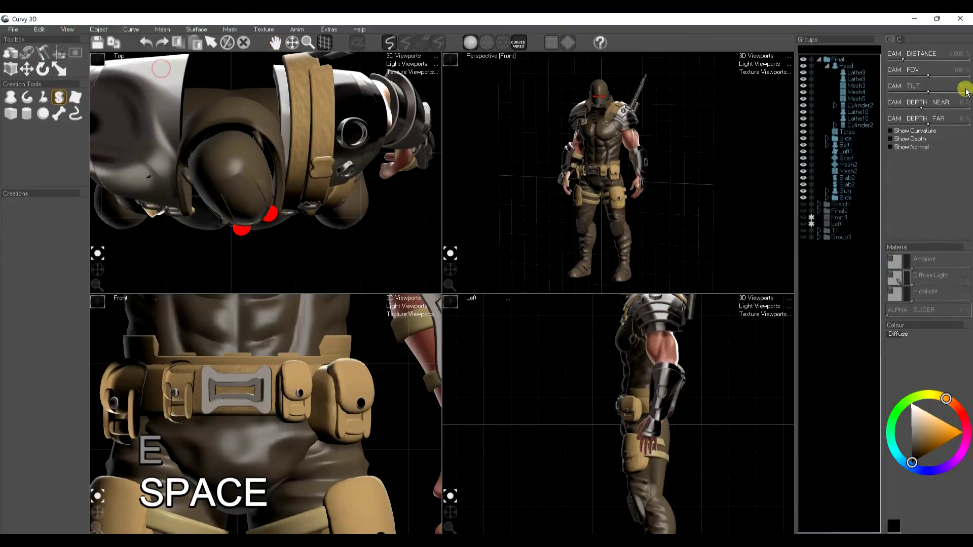
Lower the camera distance, adjust the field of view, and reframe the full figure in the perspective view.
left_click_drag(902, 61, 926, 81)
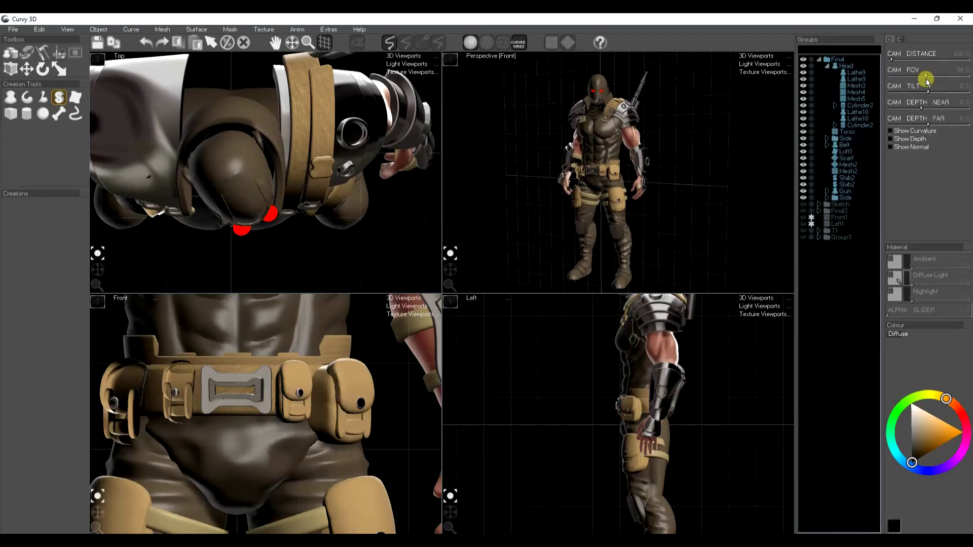
mouse_move(626, 212)
right_mouse_down()
mouse_move(619, 185)
mouse_move(627, 202)
right_mouse_up()
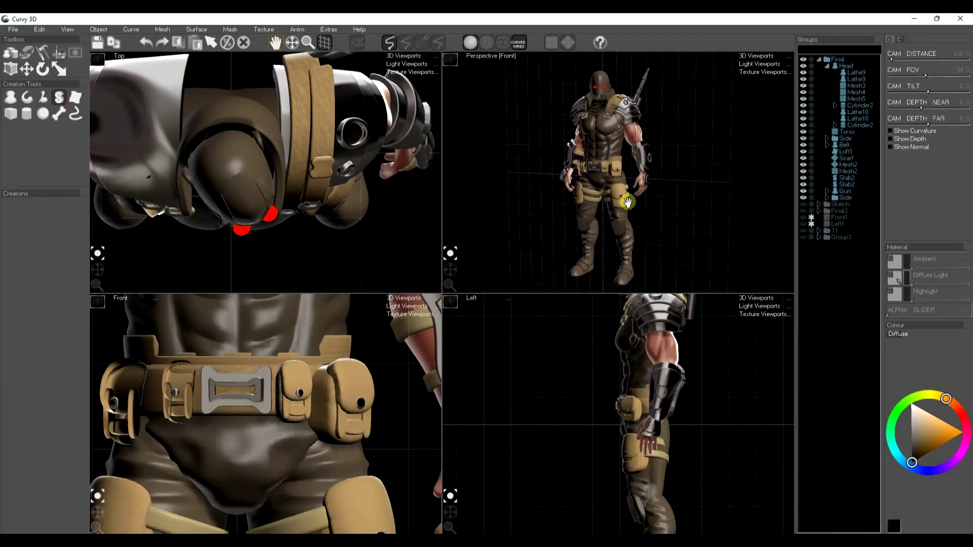
left_click_drag(901, 65, 890, 61)
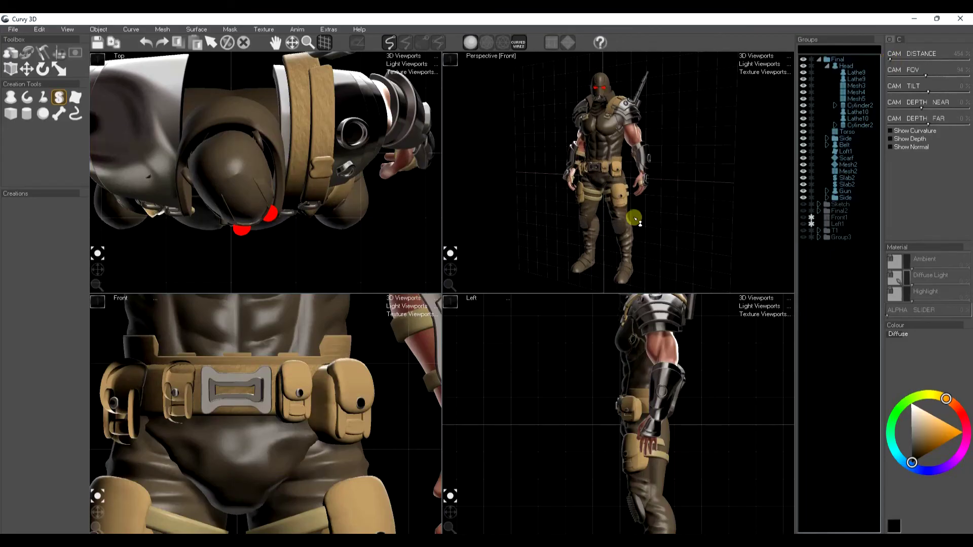
right_click_drag(634, 218, 640, 220)
left_click_drag(450, 271, 451, 272)
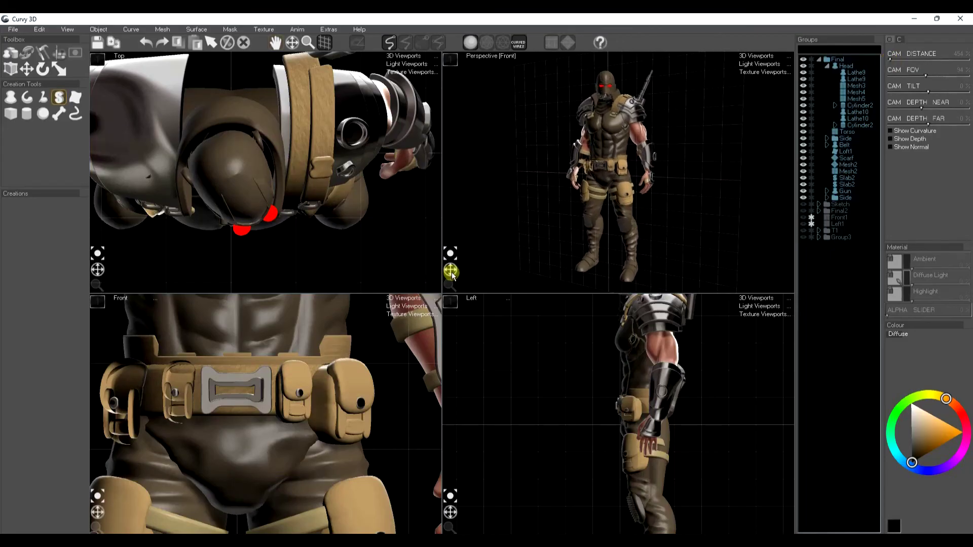
left_click(303, 226)
Turn off the viewport grid and adjust the camera's near and far depth using the temporary depth display.
left_click(69, 30)
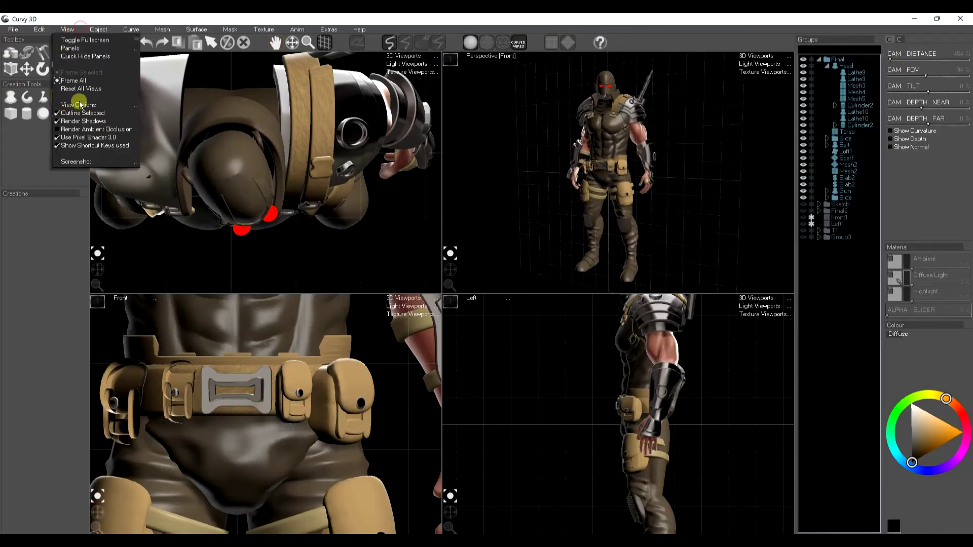
mouse_move(80, 107)
left_click(155, 124)
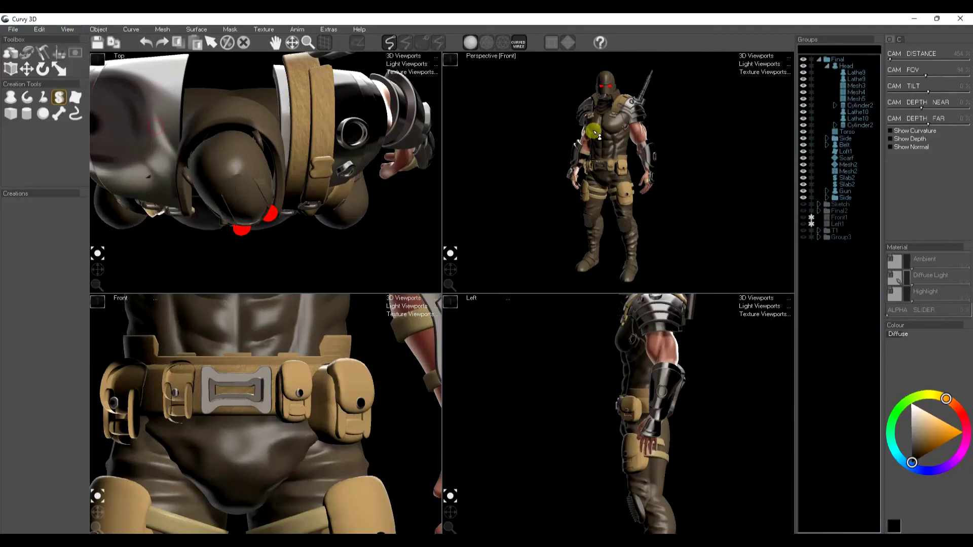
left_click(902, 142)
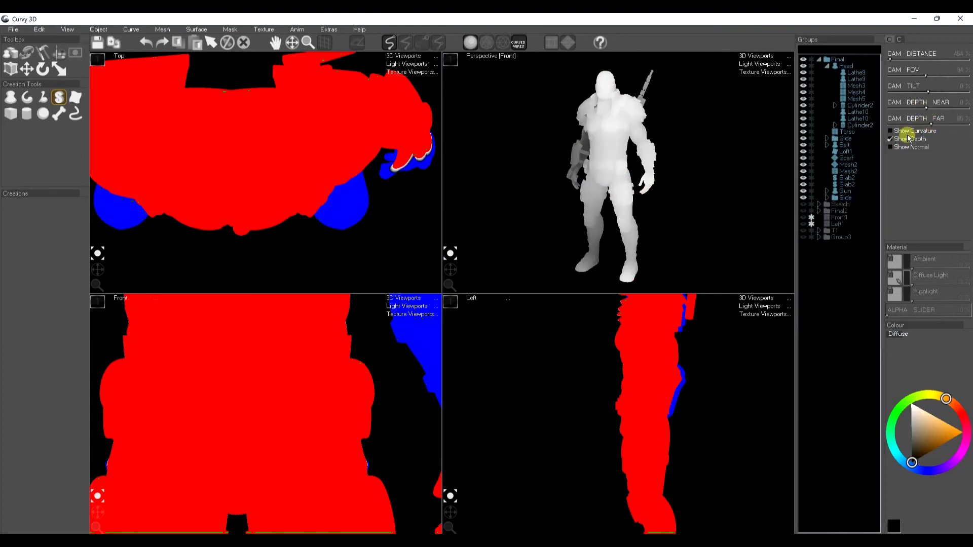
left_click(890, 139)
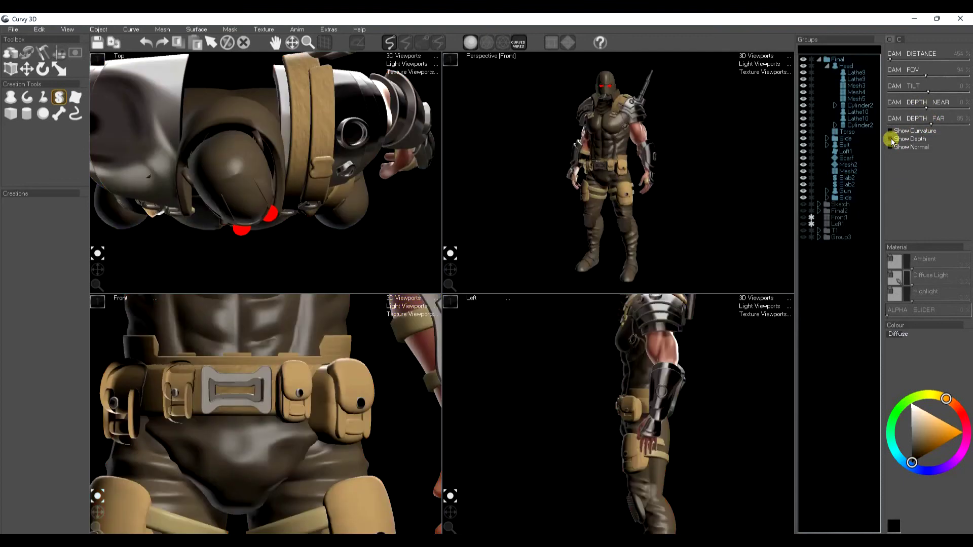
Save a layered screenshot of the character as Screenshot3.bmp in the BountyHunter folder.
left_click(70, 29)
mouse_move(83, 165)
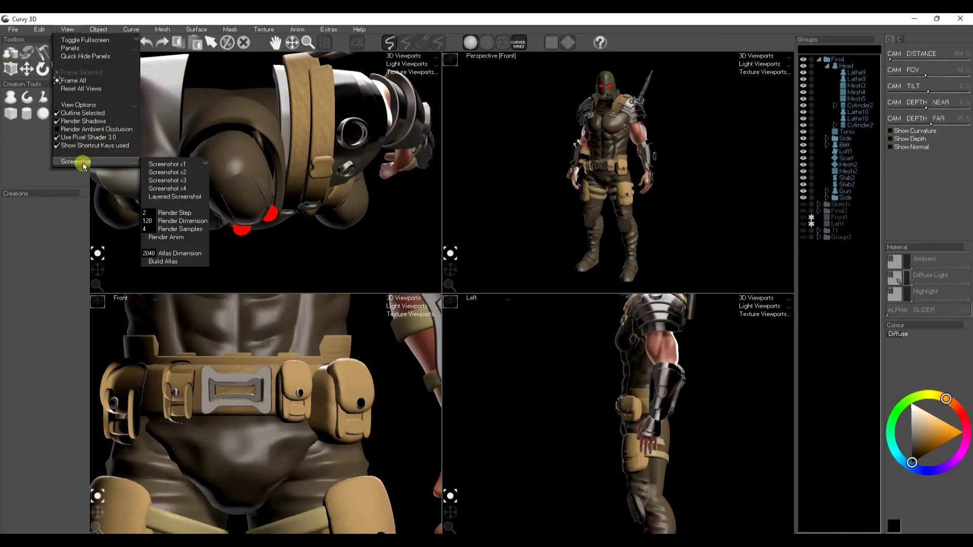
left_click(181, 200)
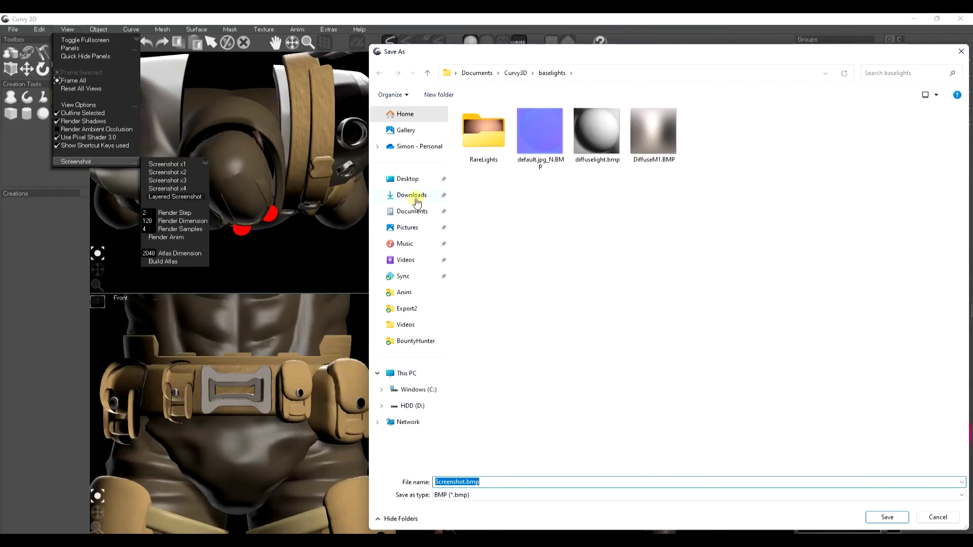
left_click(416, 340)
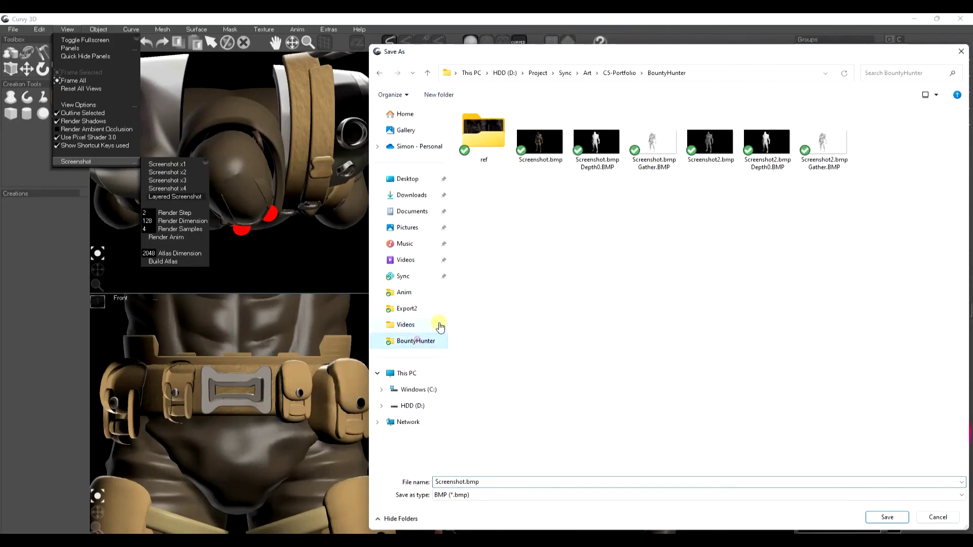
left_click(463, 481)
left_click(463, 481)
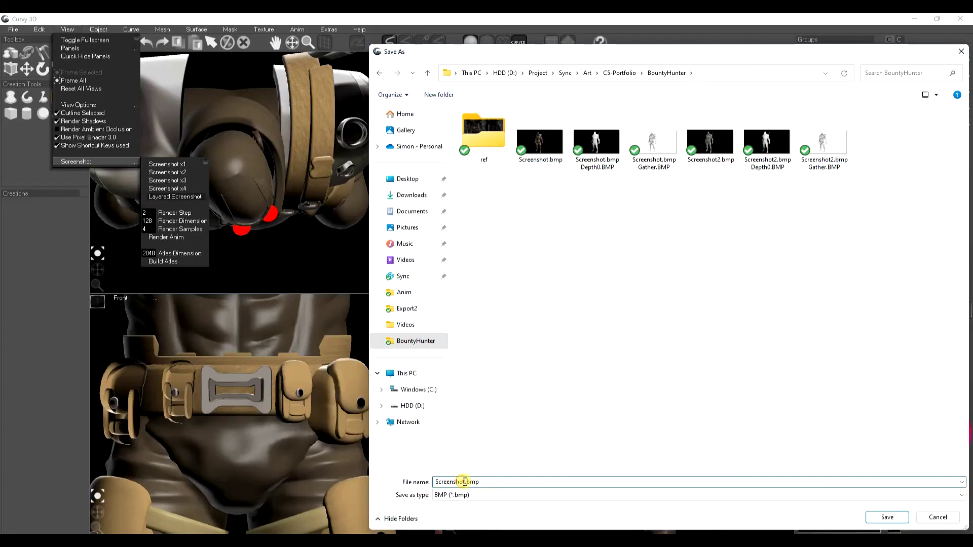
key("Return")
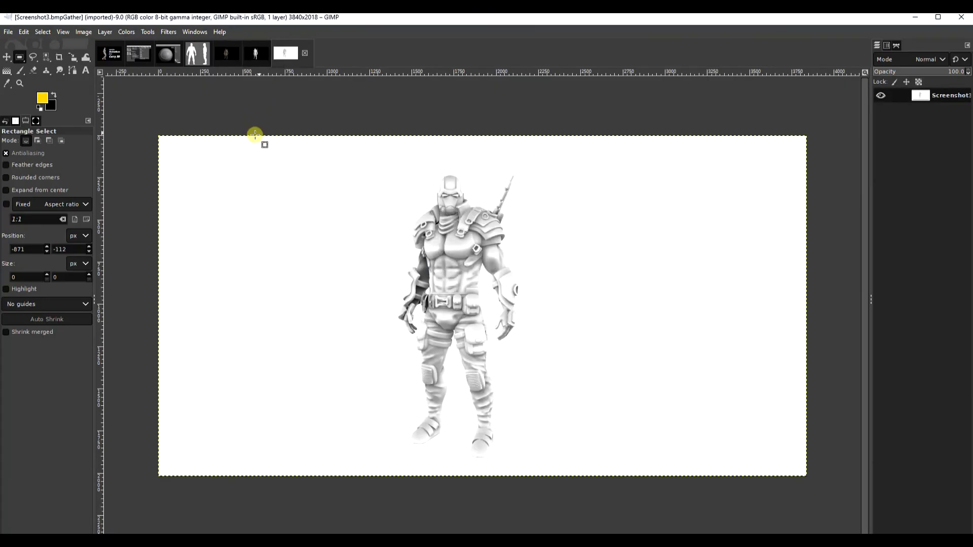
In GIMP, paste the Gather pass into the Screenshot3 image as a new Multiply layer and compare it on and off.
left_click(232, 55)
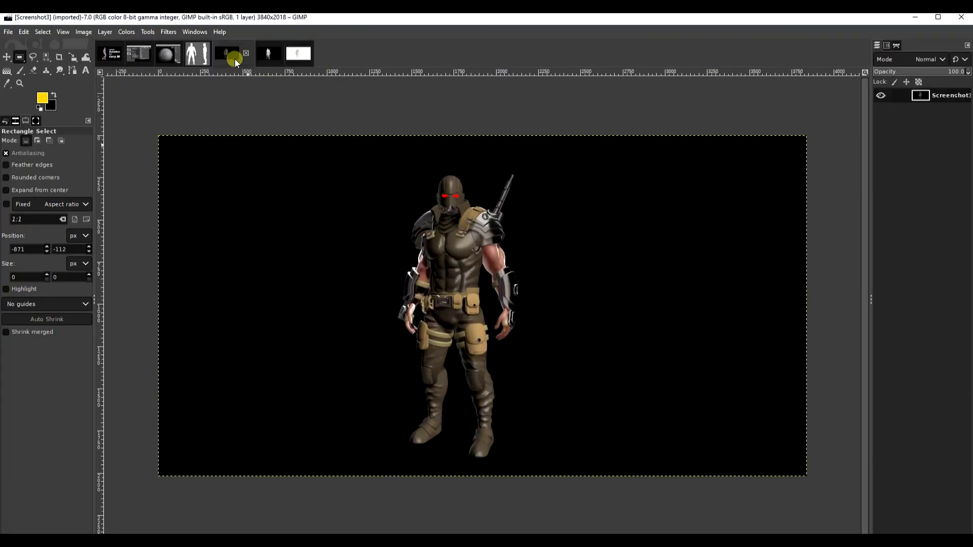
key("ctrl+v")
right_click(940, 97)
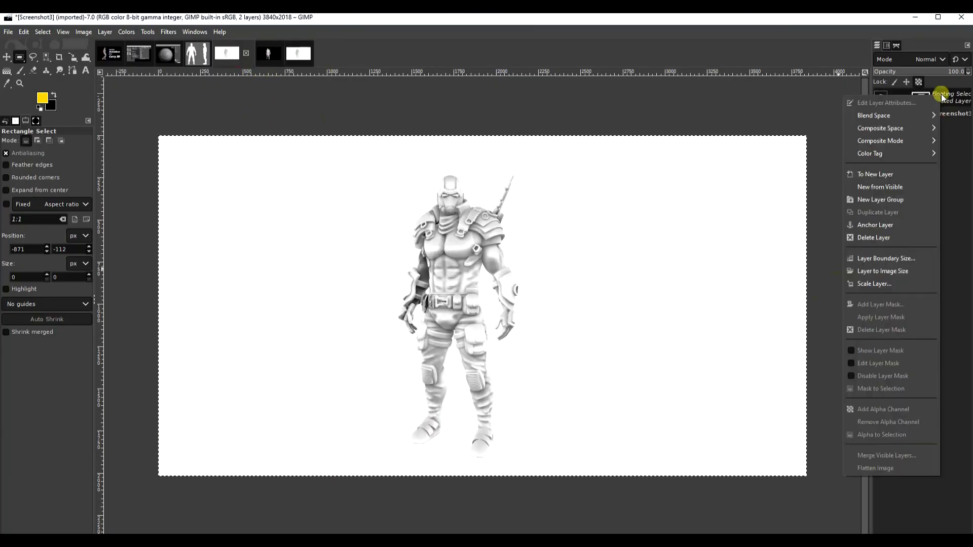
left_click(877, 178)
left_click(926, 59)
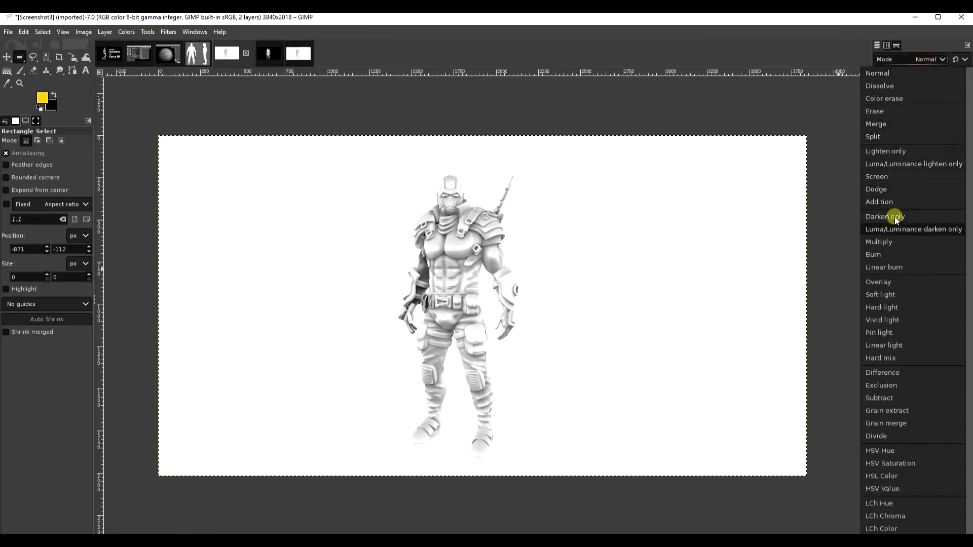
left_click(890, 242)
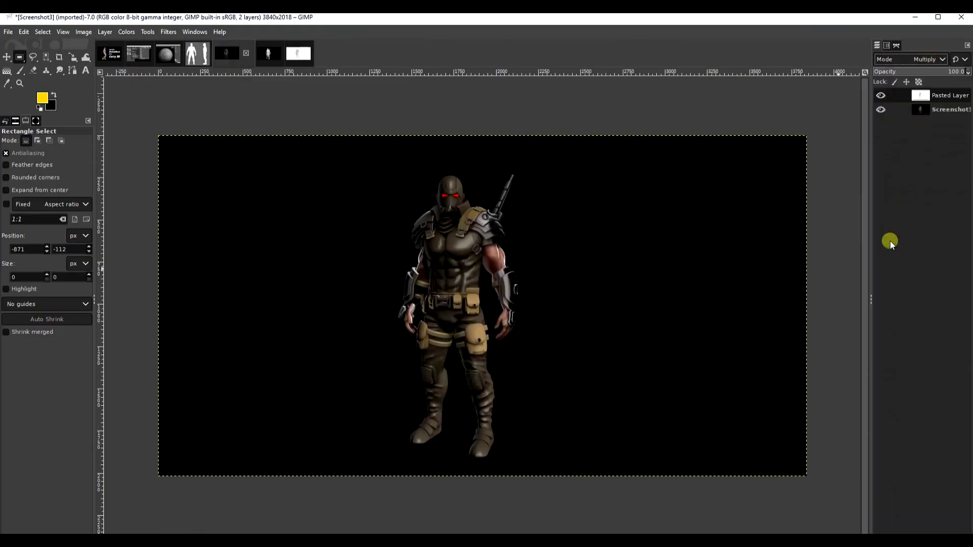
left_click(881, 96)
left_click(881, 96)
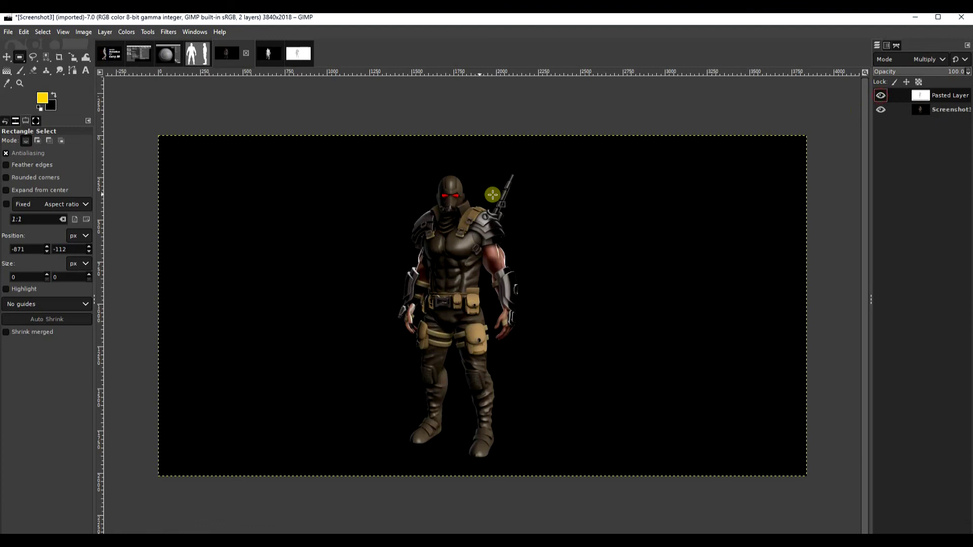
Copy the Depth0 pass and paste it into the Screenshot3 image as a new layer.
left_click(278, 54)
key("ctrl+c")
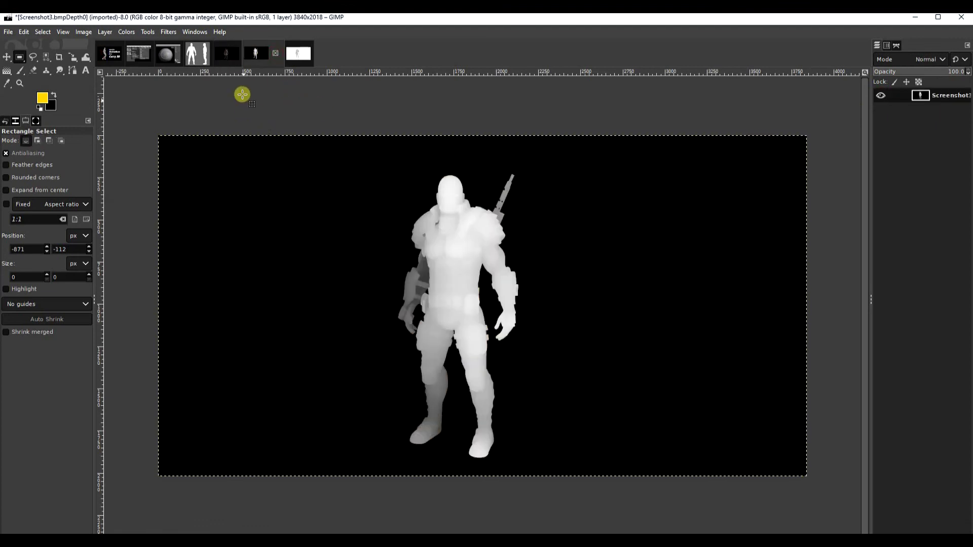
left_click(228, 54)
key("ctrl+v")
right_click(942, 97)
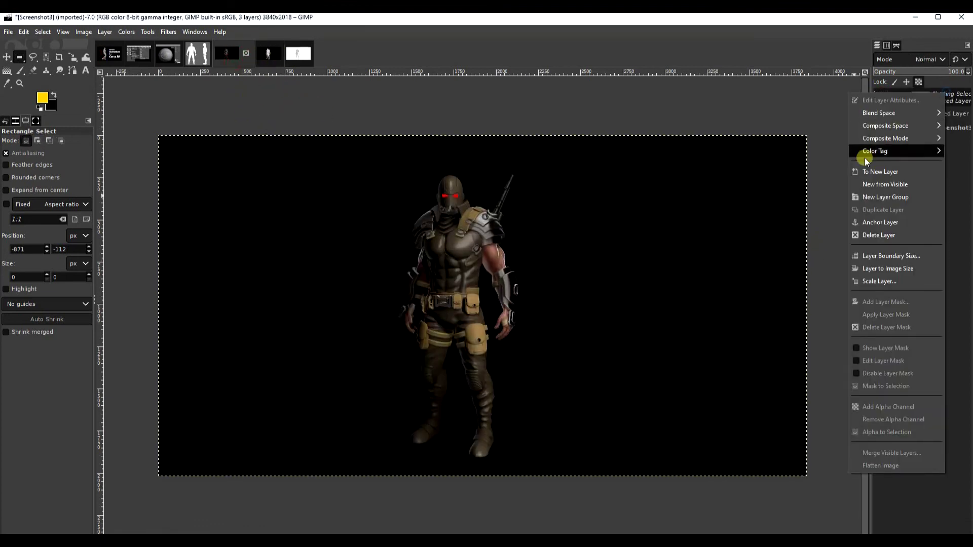
left_click(878, 170)
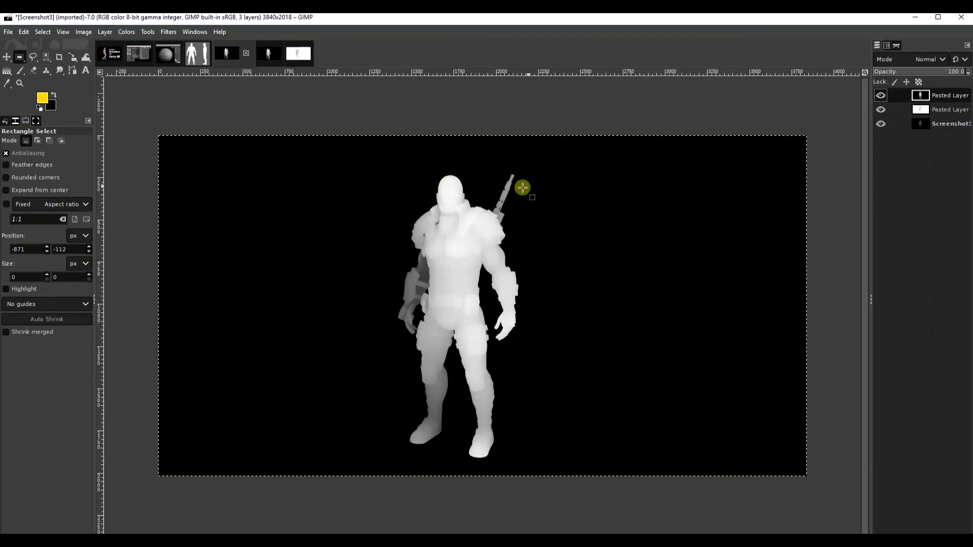
Add an alpha channel to the Screenshot3 layer and select the depth layer's black background by color with threshold 0.
right_click(938, 122)
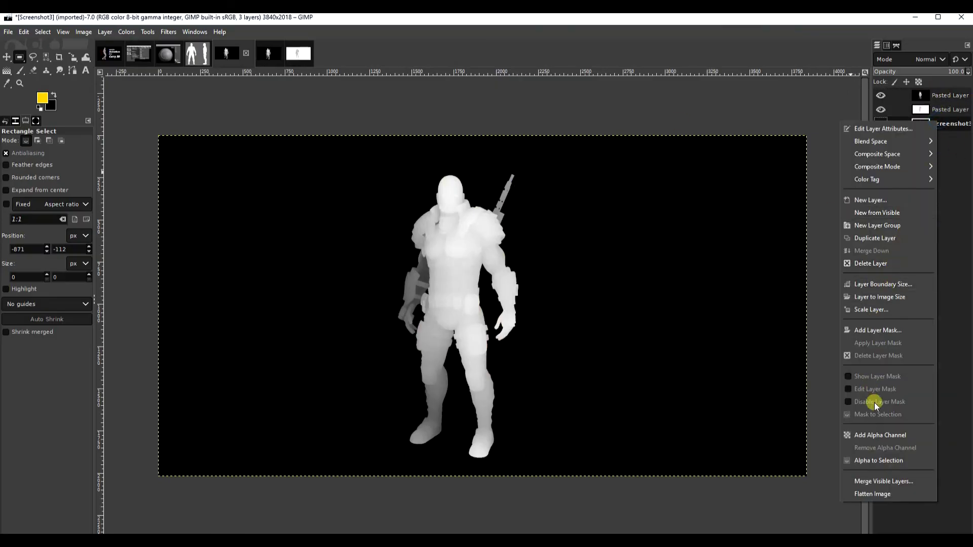
left_click(880, 435)
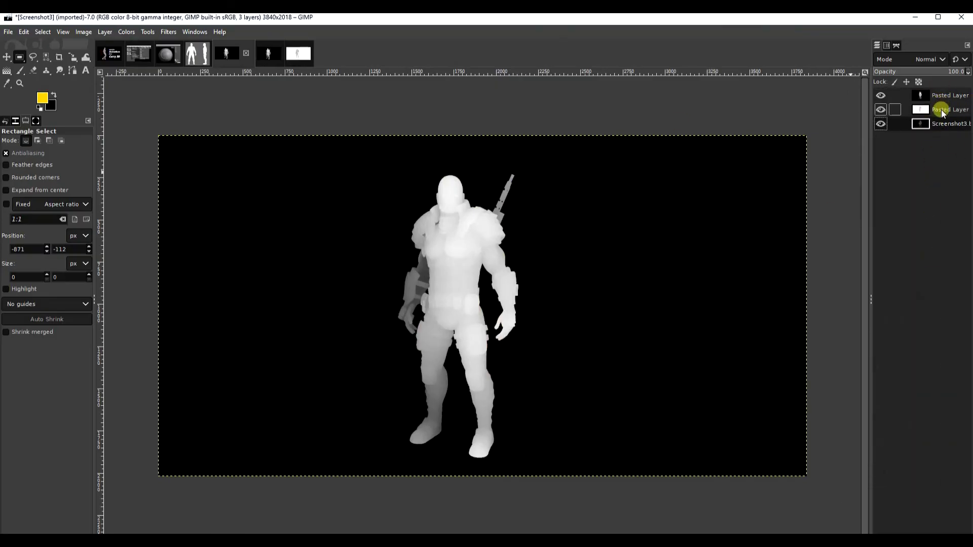
left_click(944, 96)
left_click(47, 57)
left_click(658, 233)
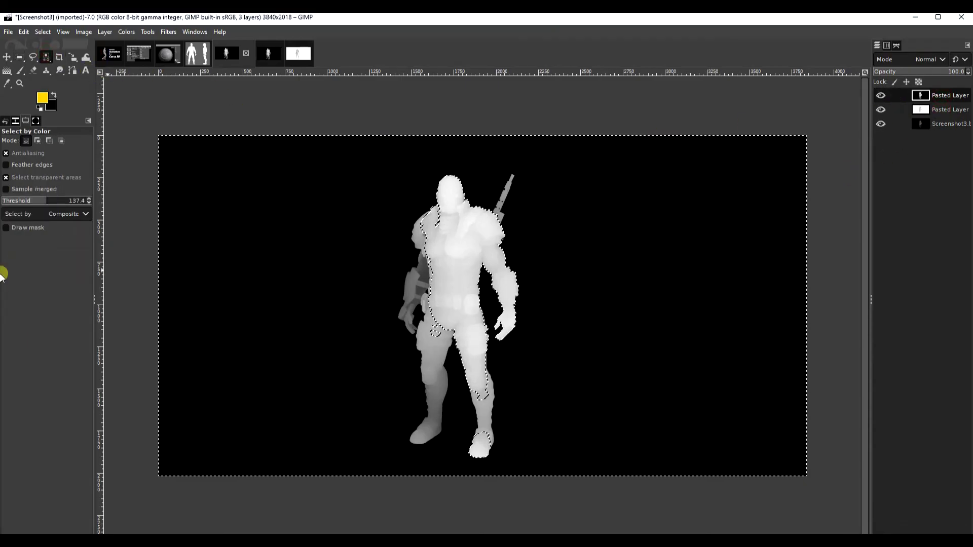
left_click_drag(50, 202, 1, 200)
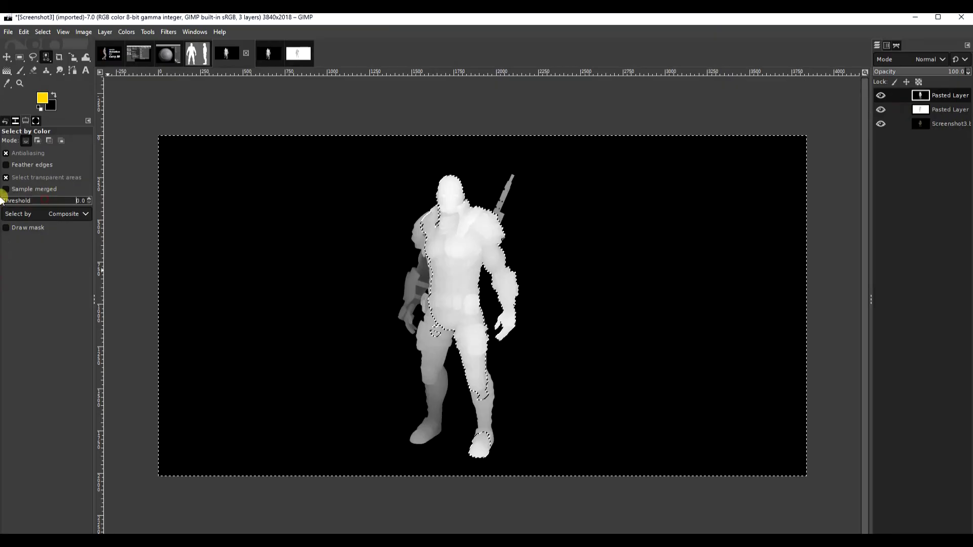
Hide the depth layer and delete the selected background from the Screenshot3 layer.
left_click(880, 95)
left_click(932, 124)
key("Delete")
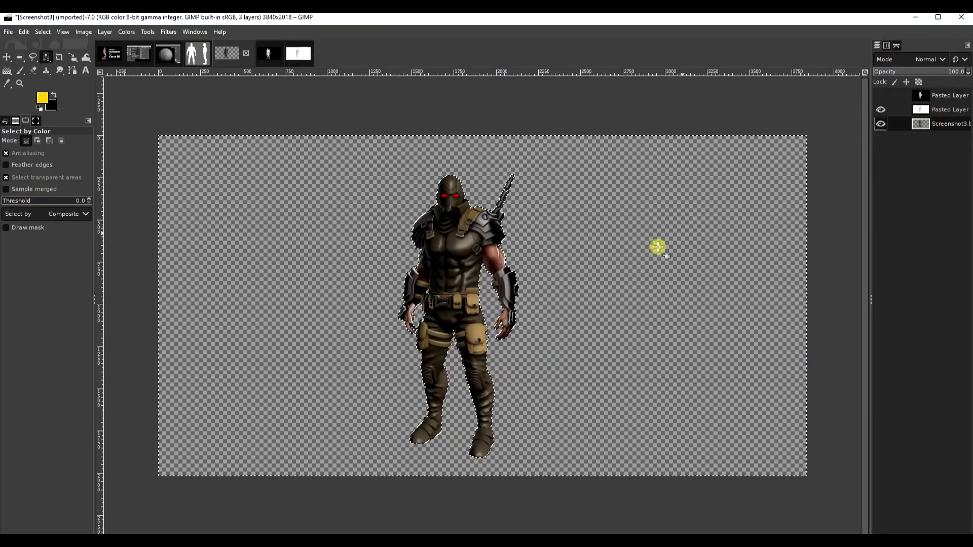
Create a transparent 3840 × 2018 px layer and place it beneath the Screenshot3 layer.
left_click(105, 32)
left_click(124, 46)
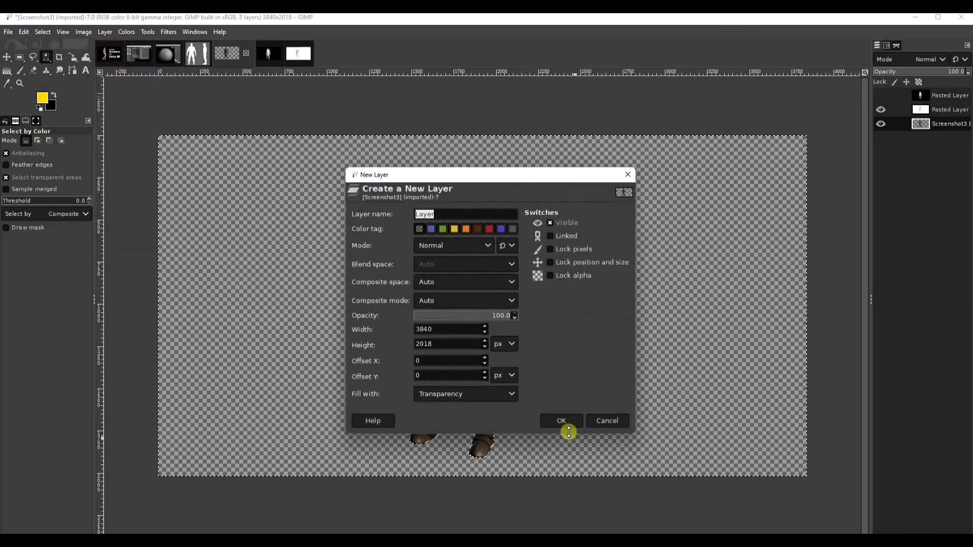
left_click(563, 420)
left_click_drag(955, 122, 943, 141)
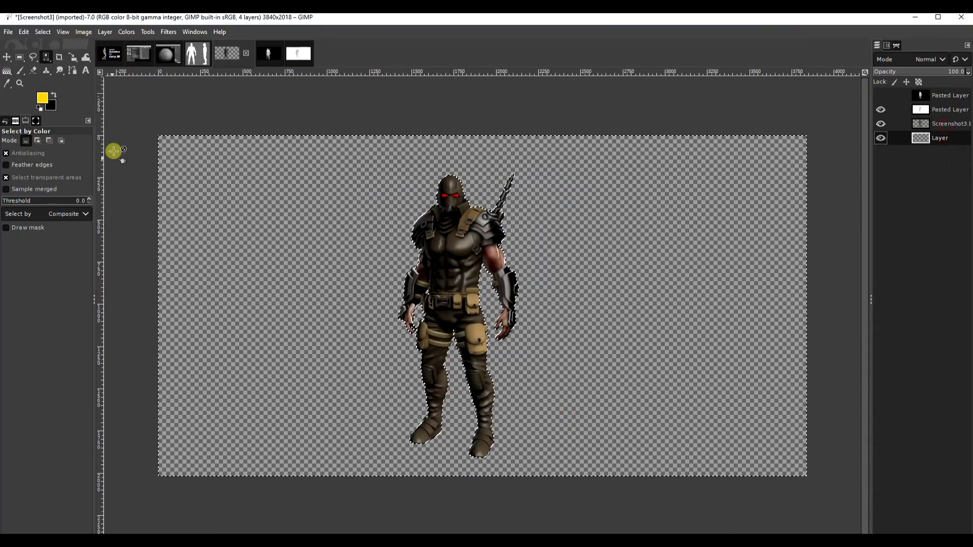
Set the foreground colour to light grey and swap it with the background colour.
left_click(43, 97)
left_click(182, 321)
left_click_drag(181, 321, 136, 320)
left_click(289, 438)
left_click(54, 95)
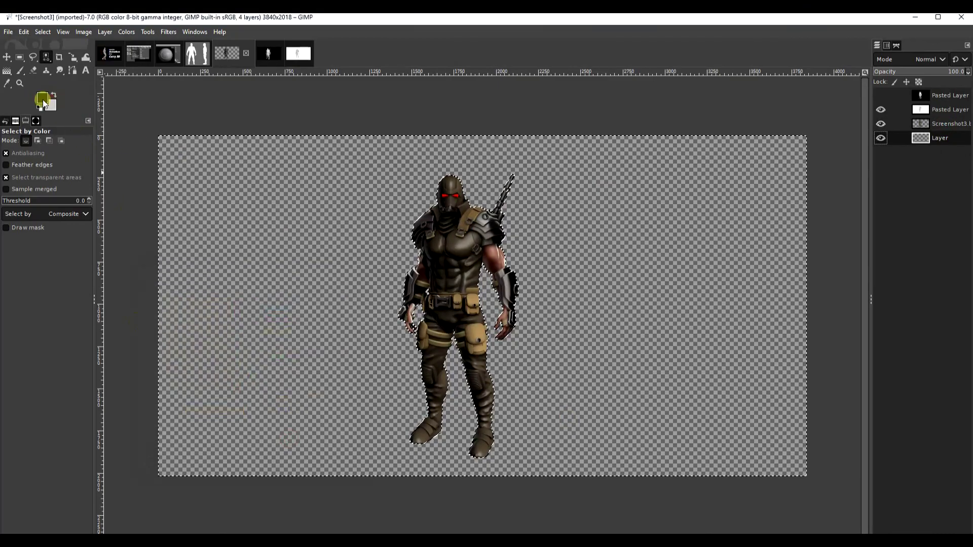
Set the foreground colour to dark grey 545454 and clear the current selection.
left_click(43, 98)
left_click_drag(178, 363, 138, 362)
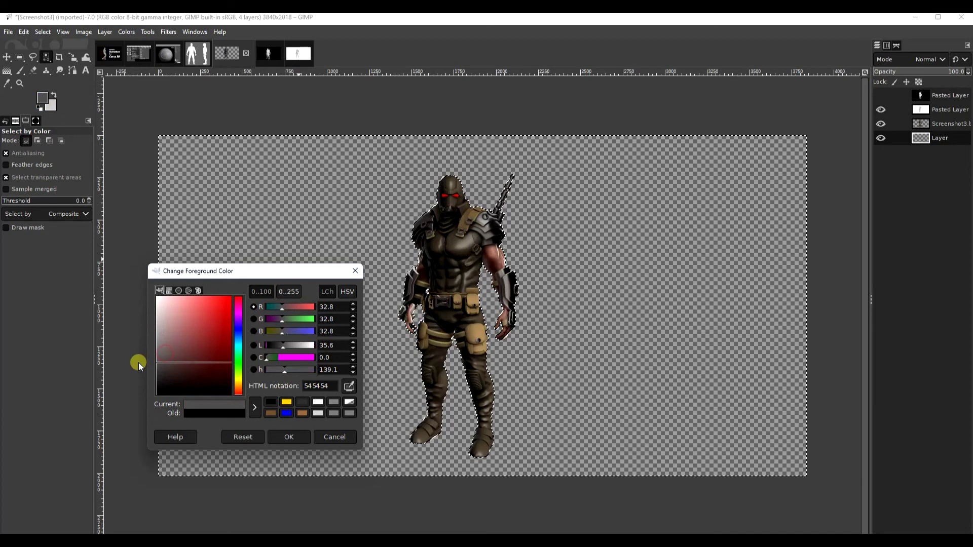
left_click(287, 435)
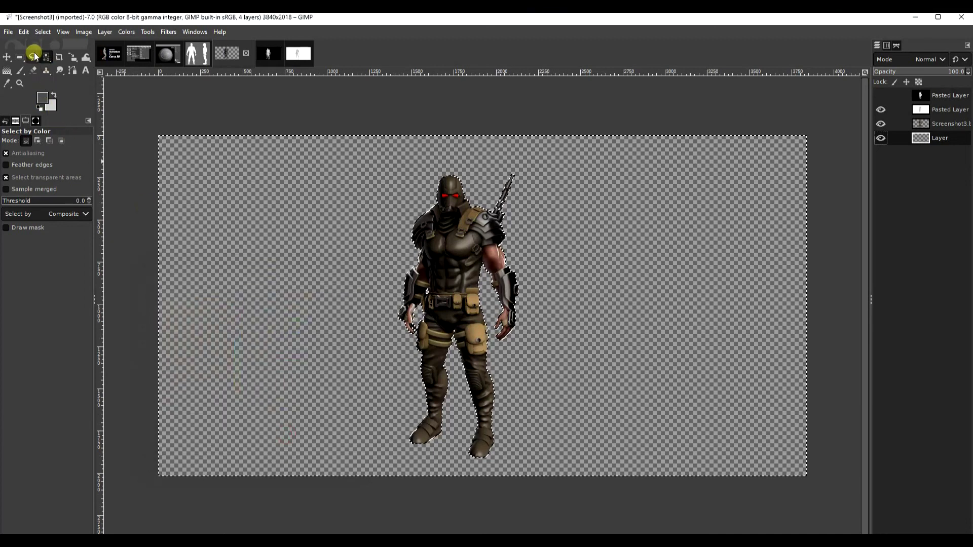
left_click(51, 33)
left_click(54, 59)
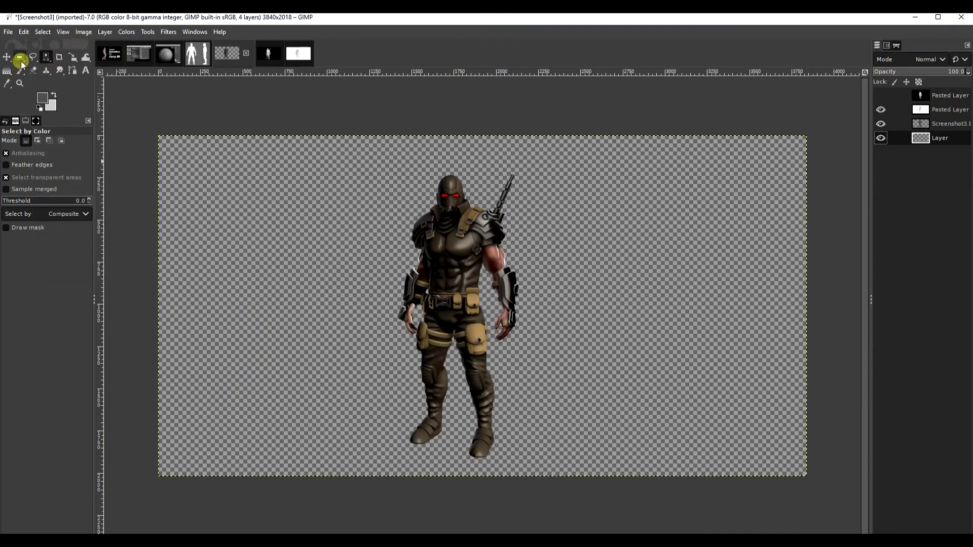
Fill the new bottom layer with a linear foreground-to-background gradient, dark grey at the character's feet fading to light grey above the head.
left_click(7, 70)
left_click_drag(453, 460, 484, 139)
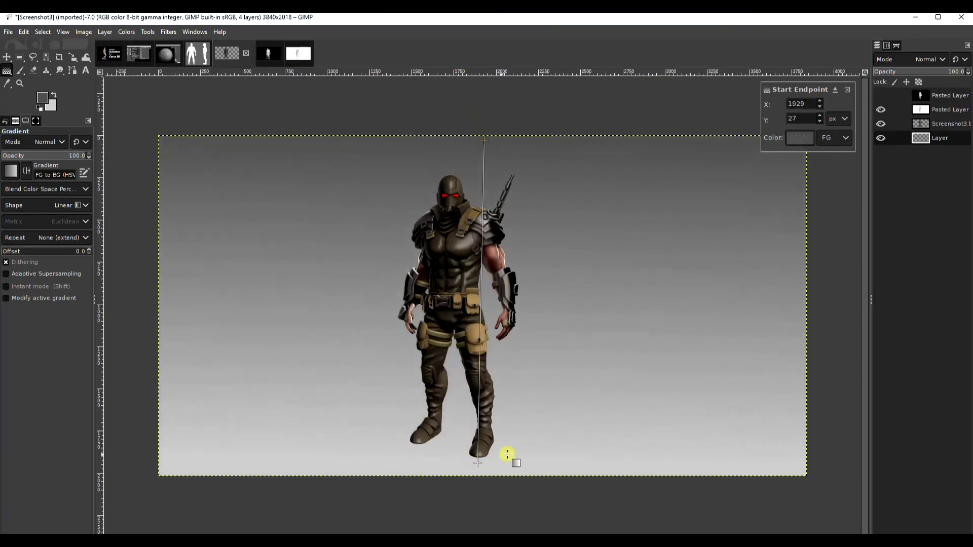
left_click_drag(474, 461, 466, 146)
left_click_drag(445, 317, 442, 455)
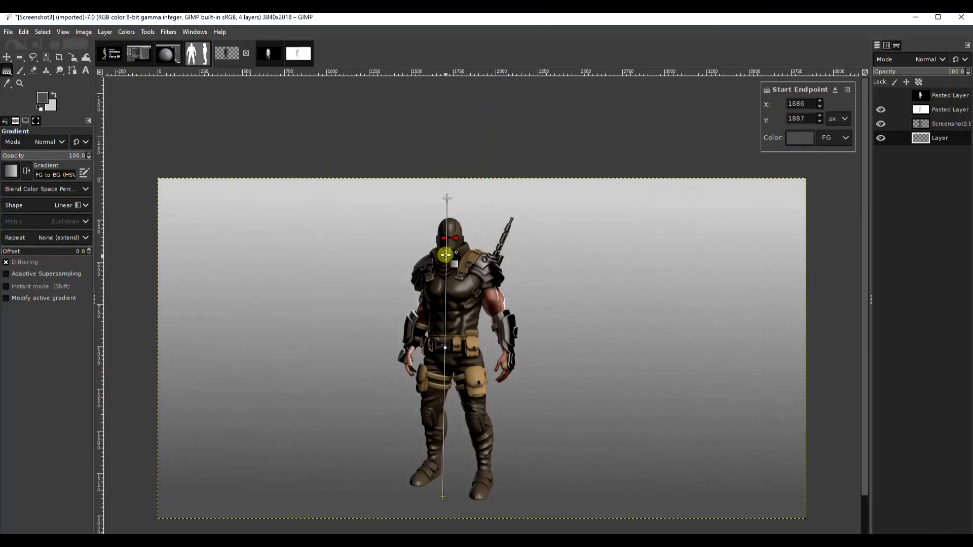
scroll(446, 253, "up", 2, "ctrl")
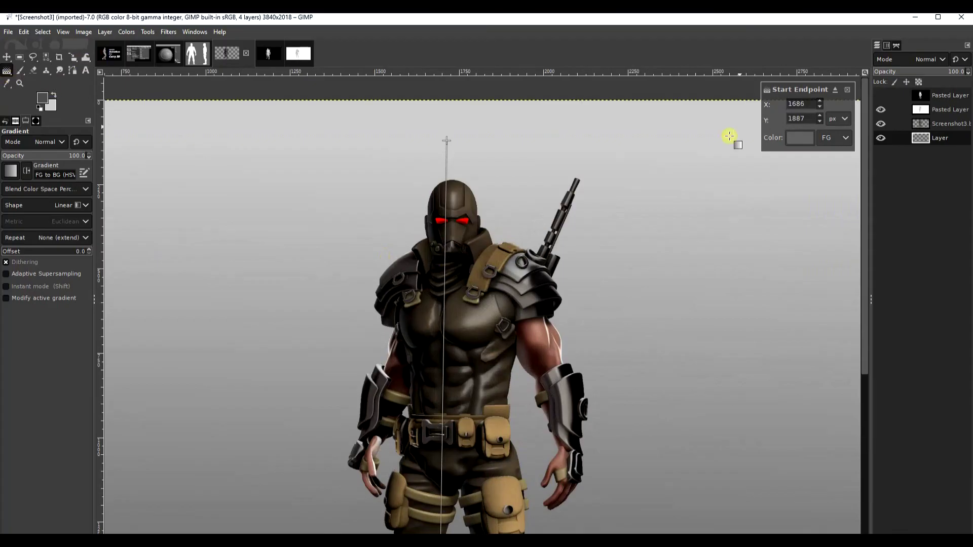
key("Return")
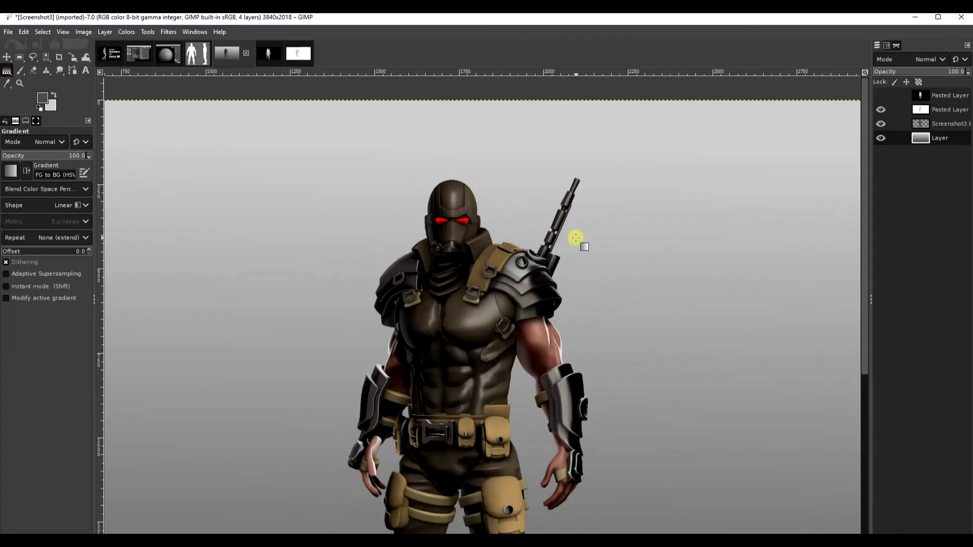
Set up the Paintbrush with the 2. Hardness 025 brush and bright red as the foreground colour.
left_click(20, 70)
left_click(9, 171)
left_click(10, 202)
left_click(40, 99)
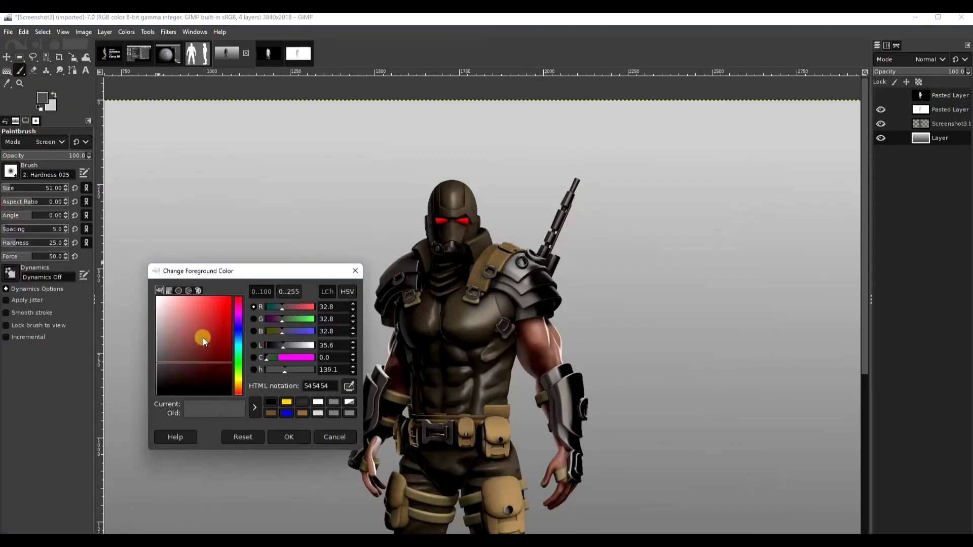
left_click_drag(202, 337, 232, 297)
left_click(289, 437)
Paint a red glow over both of the character's eyes on the Screenshot3 layer.
left_click(438, 223)
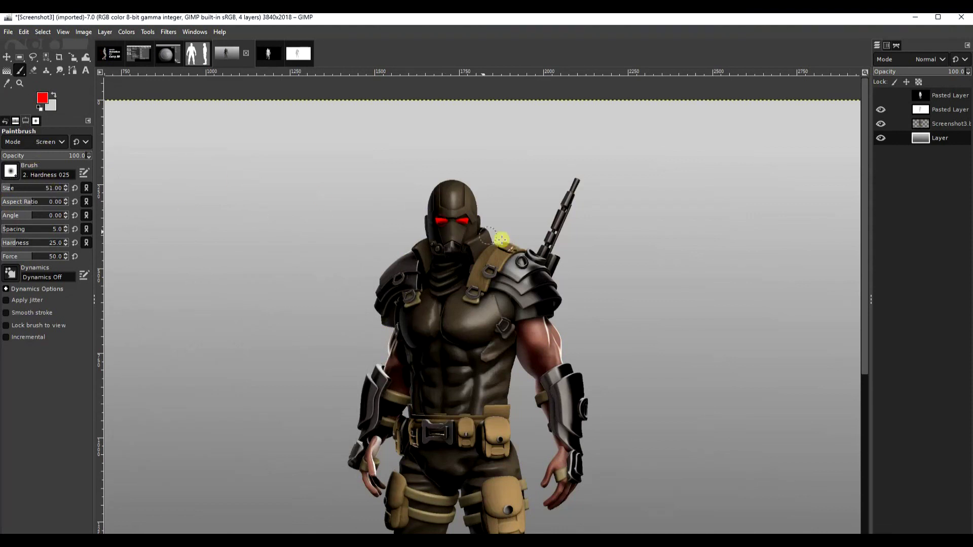
left_click(932, 124)
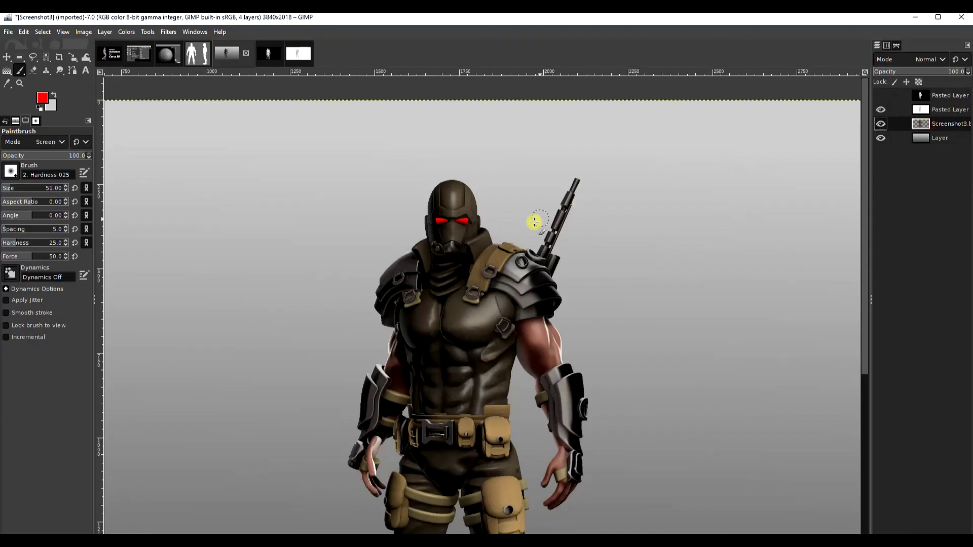
left_click(441, 218)
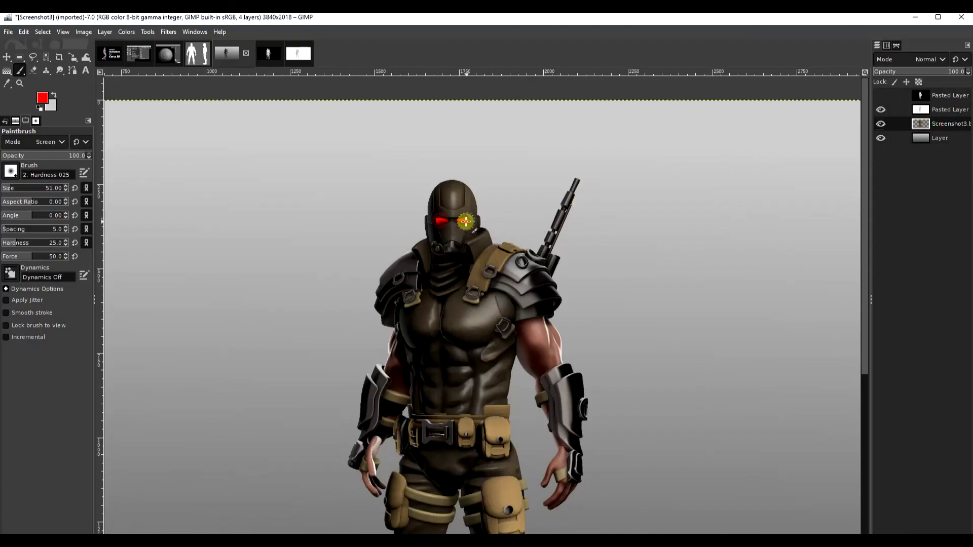
left_click(462, 221)
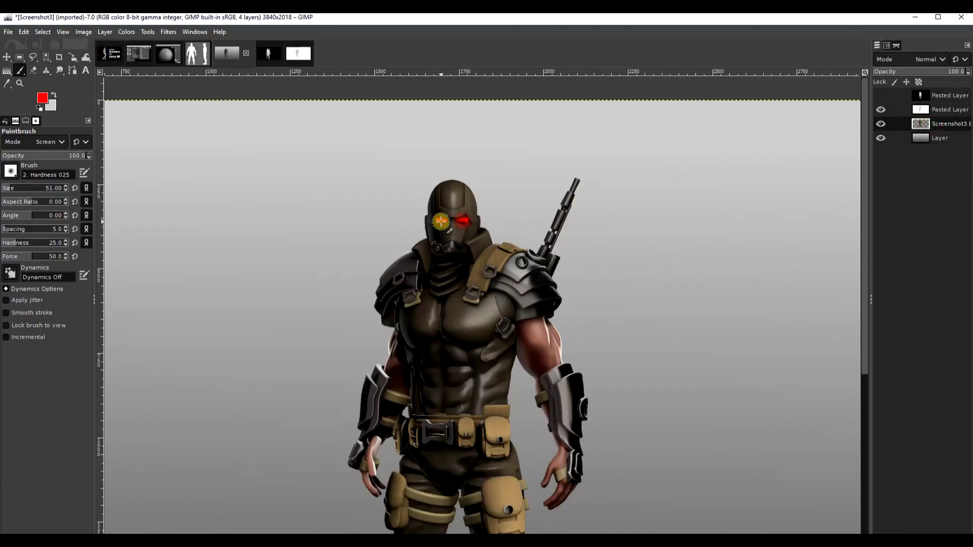
scroll(577, 293, "down", 1, "ctrl")
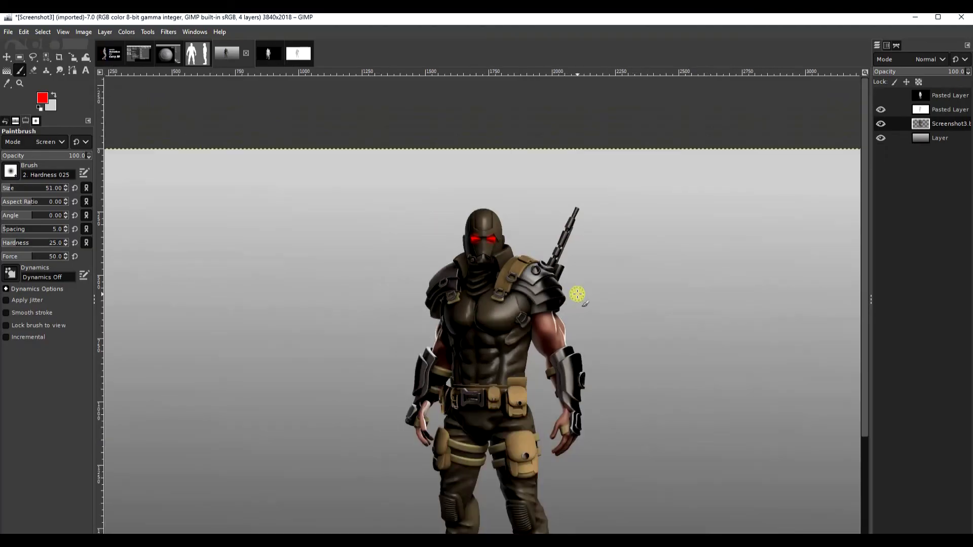
middle_click_drag(585, 407, 558, 294)
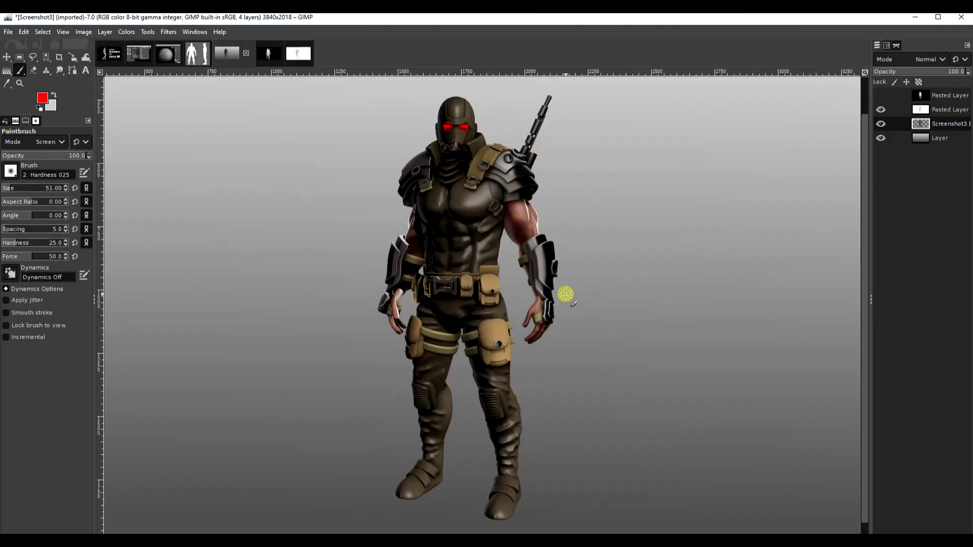
mouse_move(688, 540)
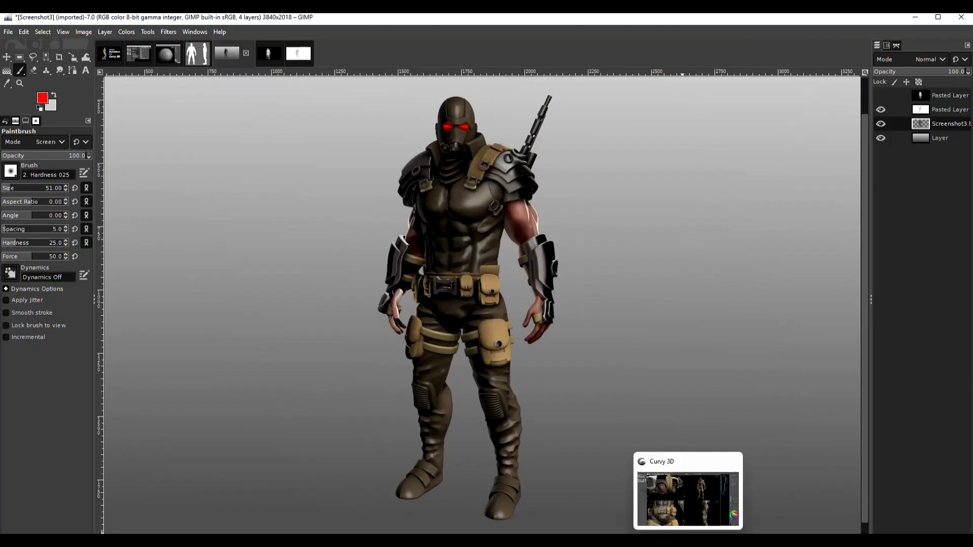
left_click(857, 540)
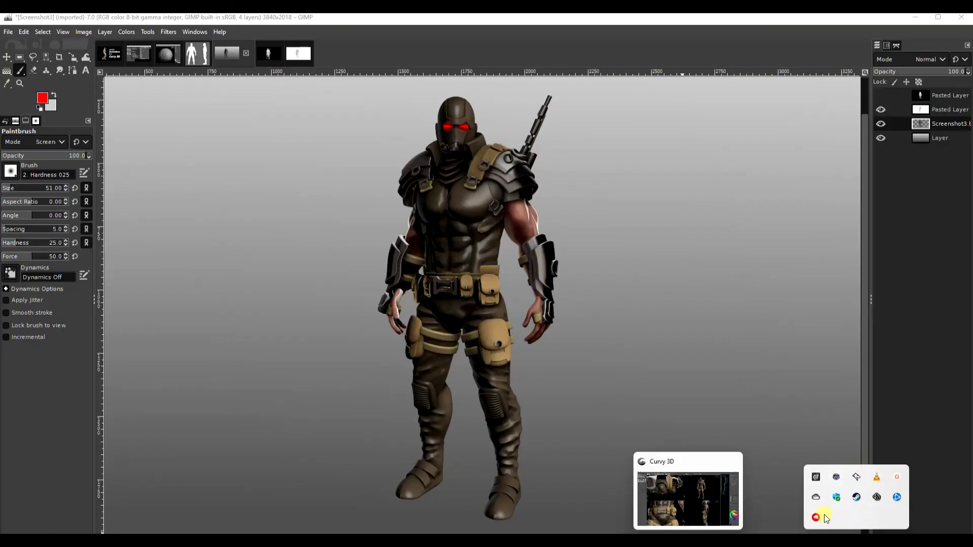
left_click(896, 479)
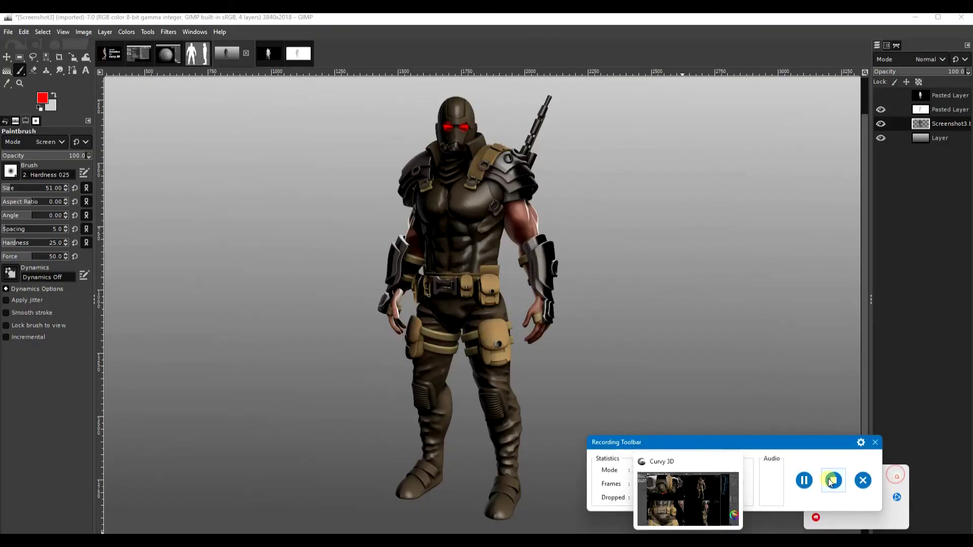